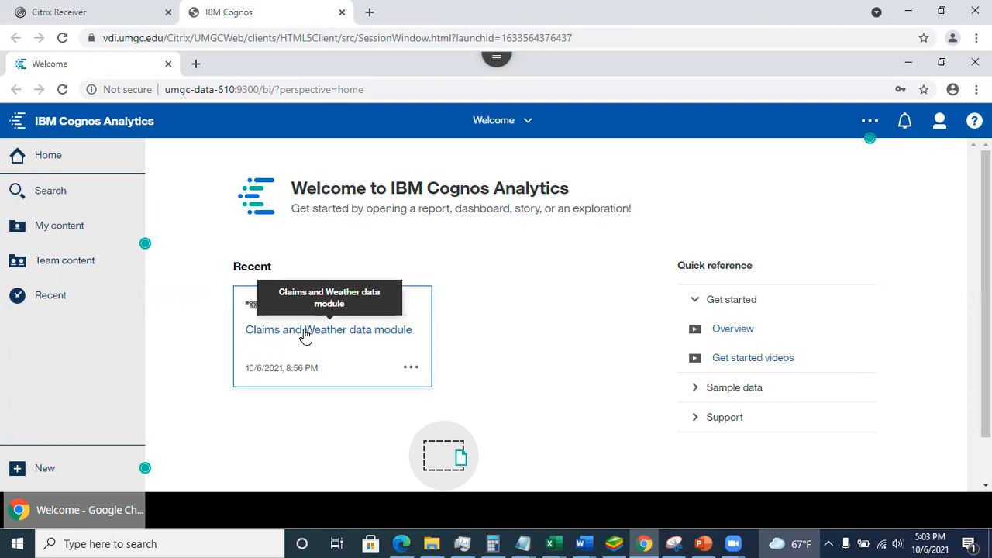
Open the Claims and Weather data module and review the columns of the Claims and Weather.xlsx table in the data grid.
click(302, 333)
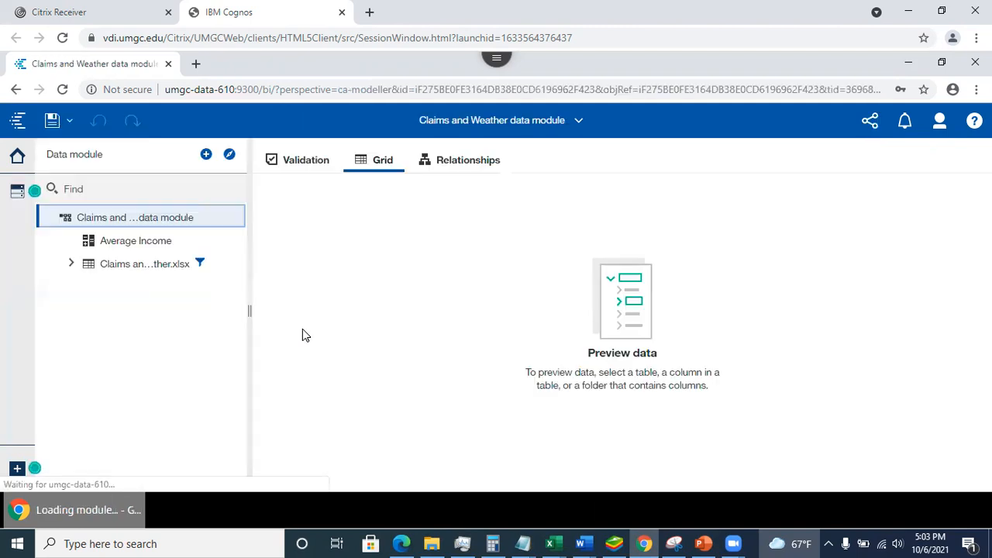
click(72, 264)
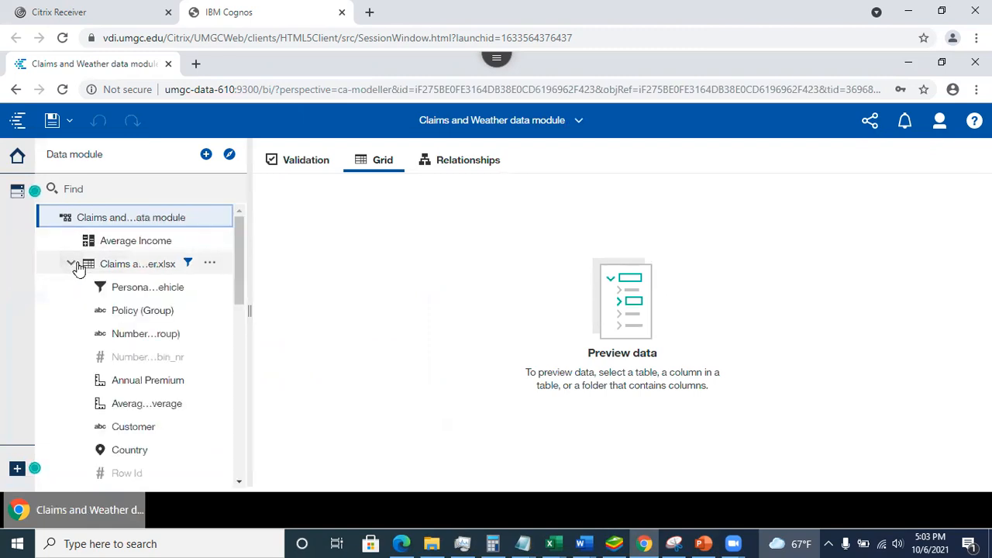
click(138, 265)
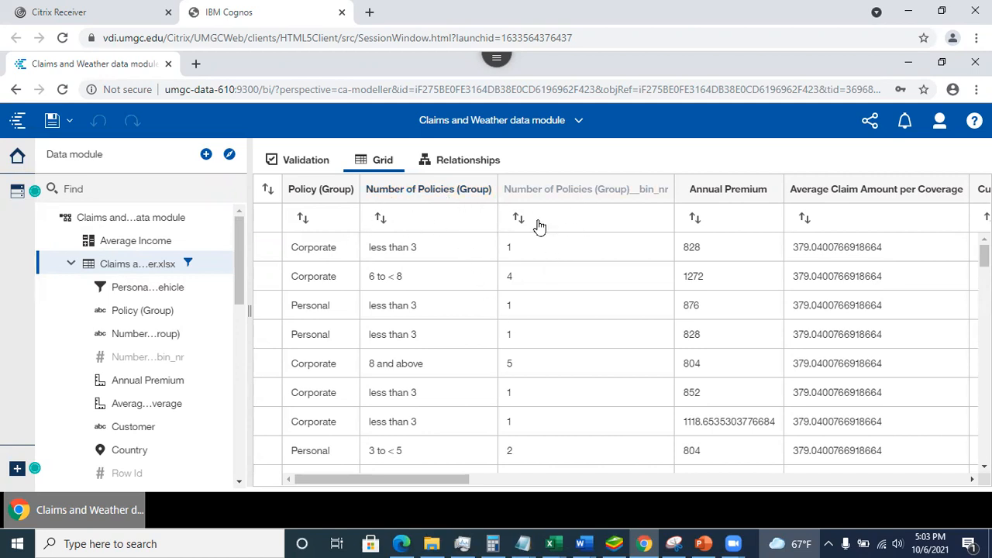
mouse_move(442, 482)
mouse_down()
mouse_move(516, 496)
mouse_move(458, 488)
mouse_up()
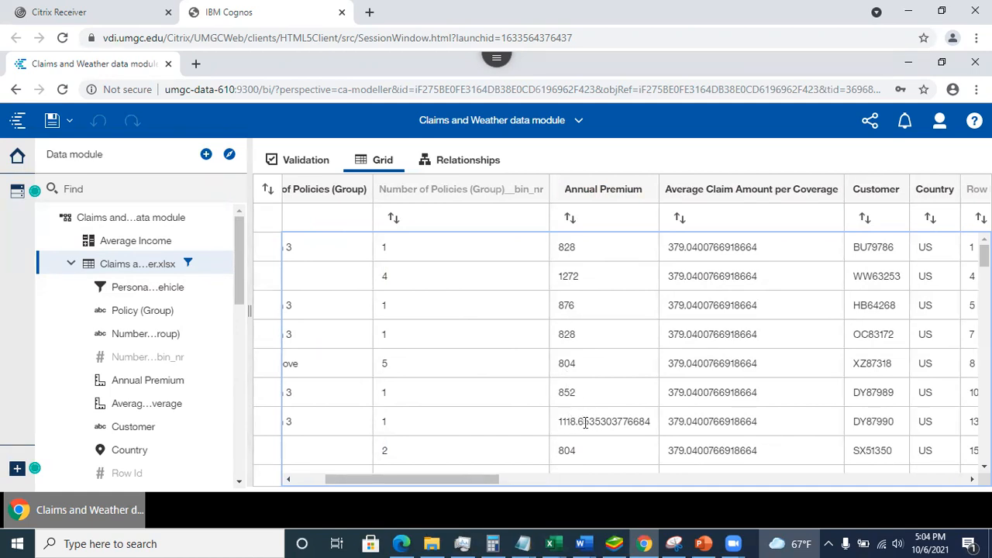
drag(475, 480, 552, 485)
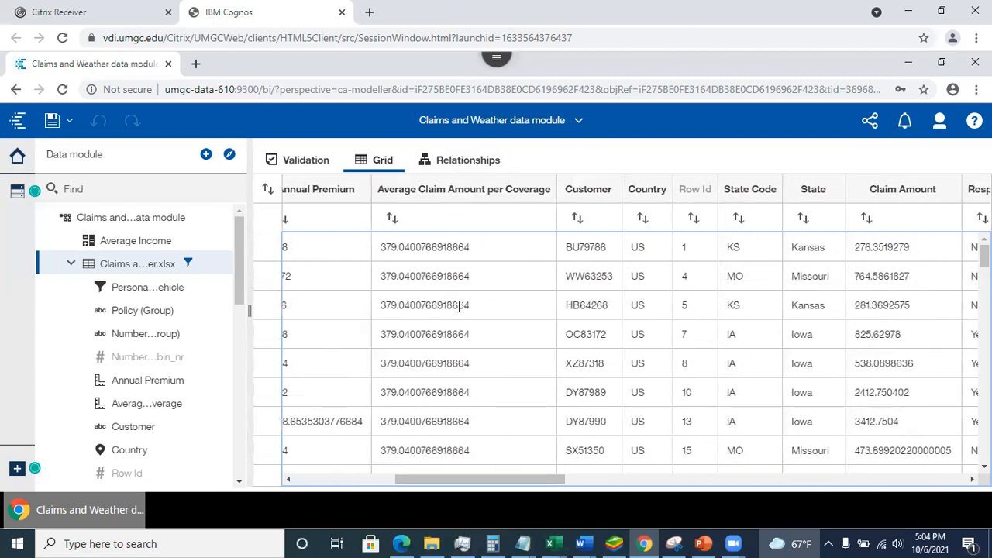
Inspect the calculation expression of the Average Claim Amount per Coverage column and close it without changes.
click(455, 200)
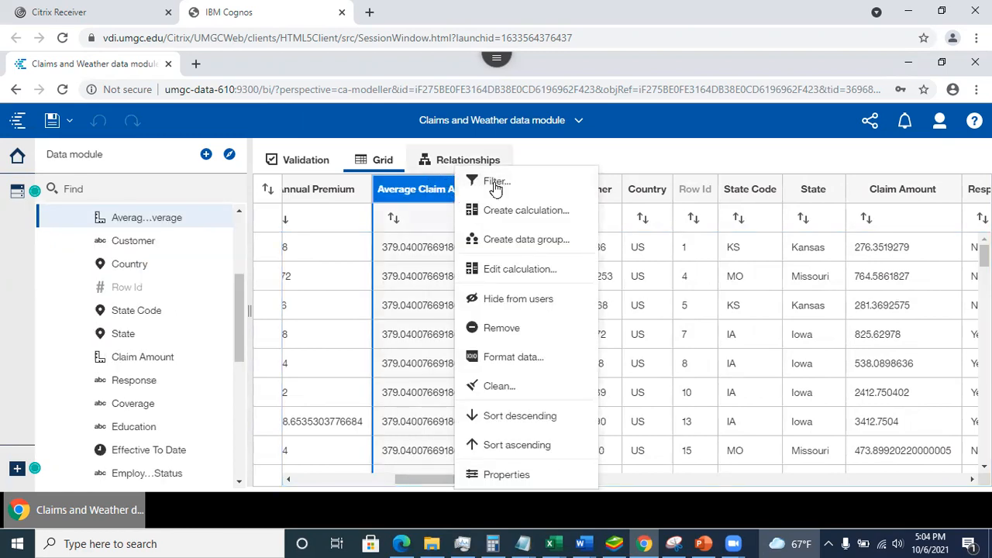
click(512, 269)
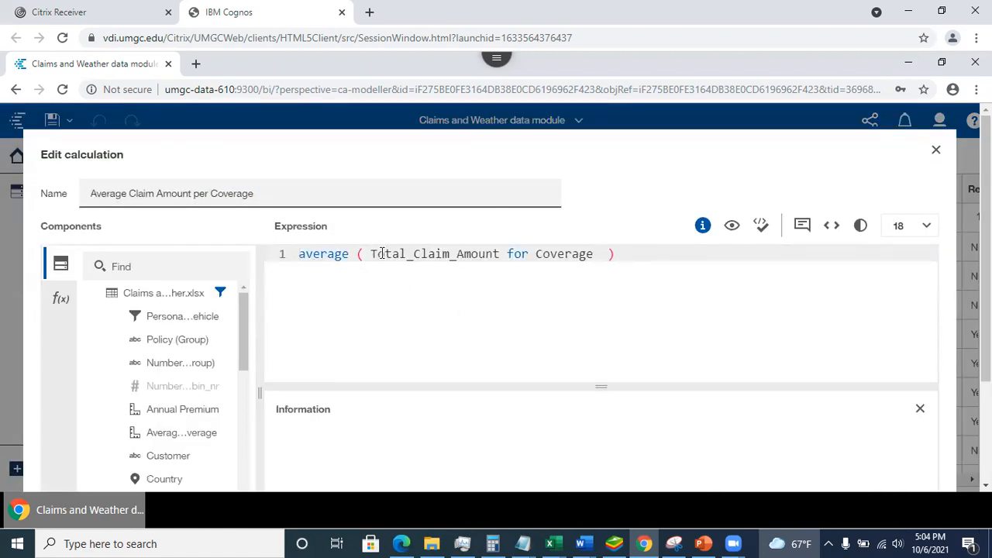
drag(366, 254, 509, 255)
click(597, 264)
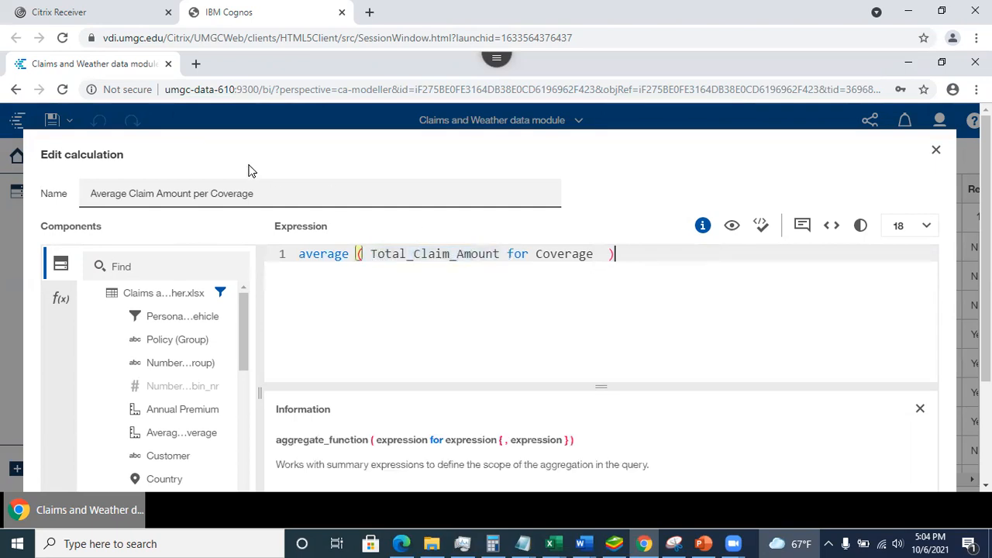
click(935, 149)
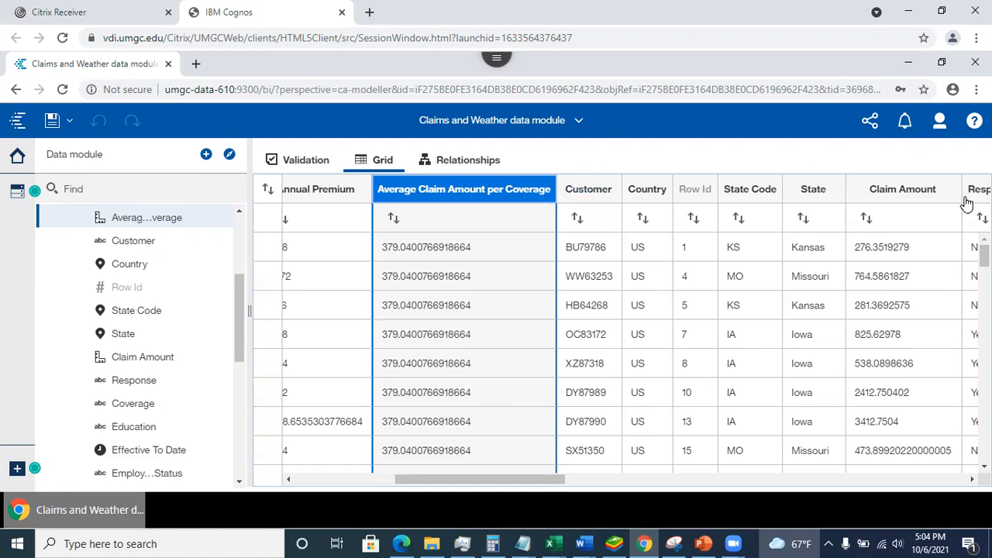
Switch to PowerPoint to check the Data Preprocessing Summary (continued) and Dashboards slides, and return to IBM Cognos Analytics.
click(710, 543)
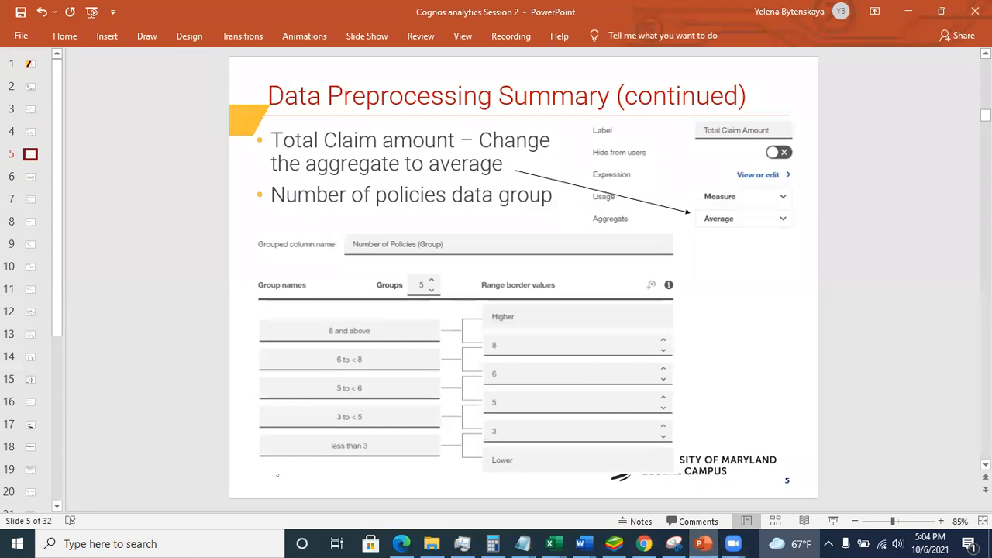
key(Page_Down)
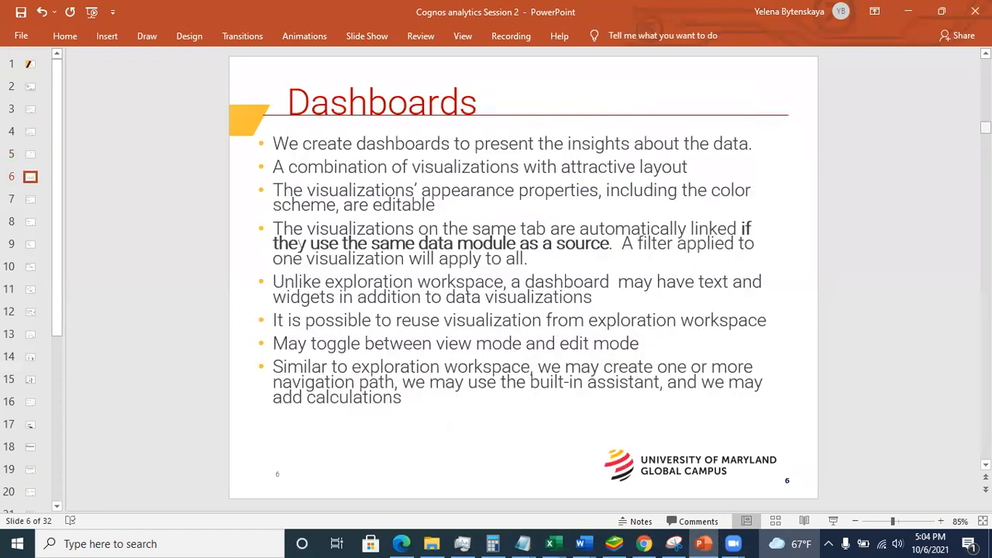
key(Page_Up)
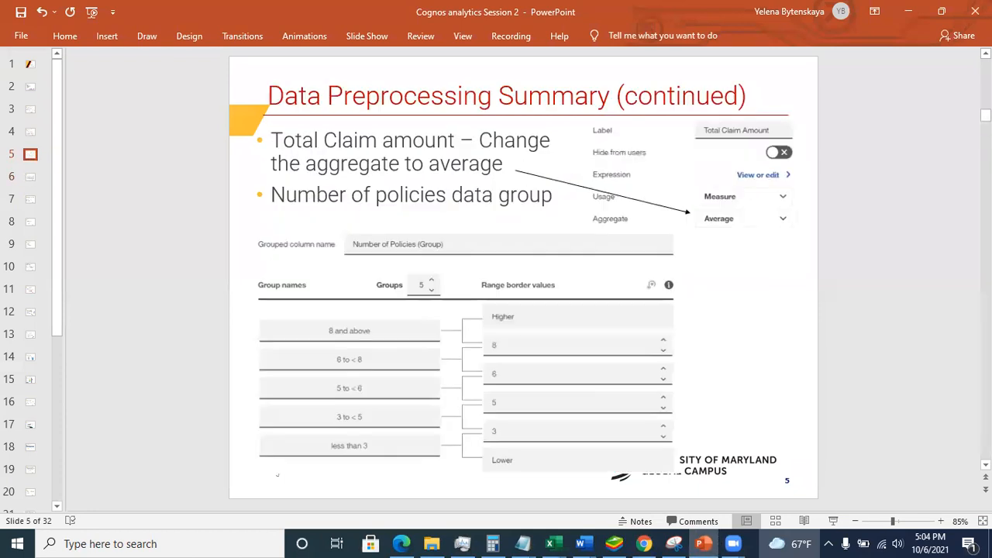
click(907, 13)
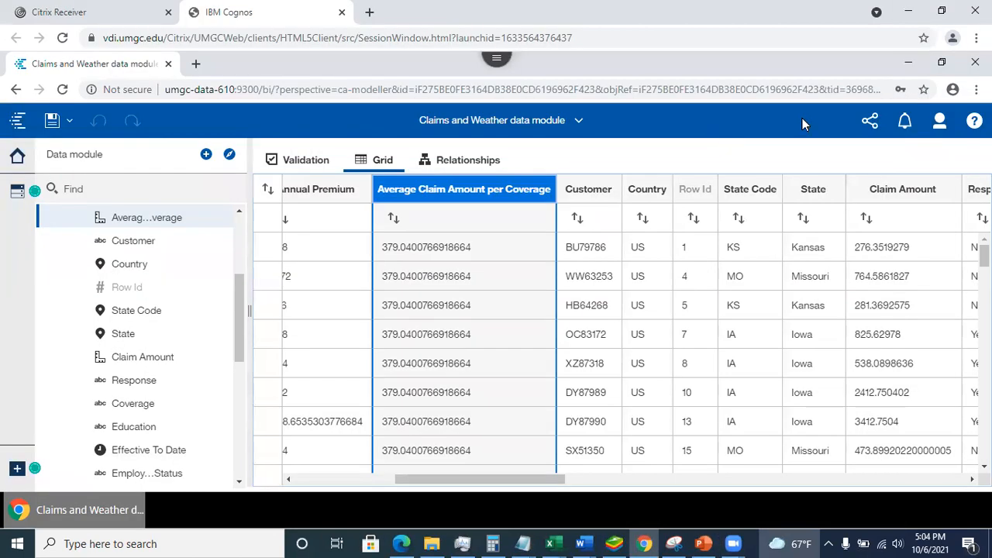
Close the Claims and Weather data module and open the Claims and weather exploration from My content.
click(580, 123)
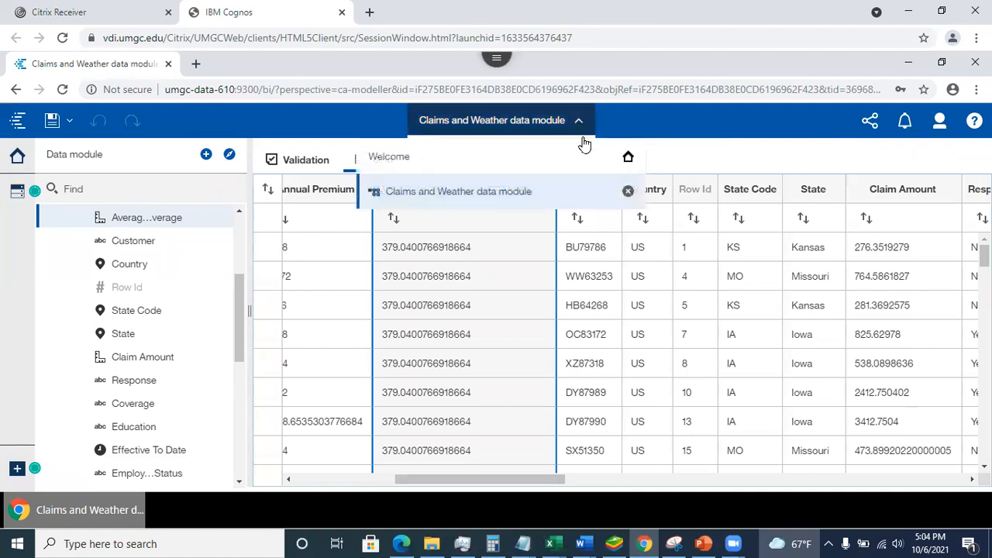
click(628, 190)
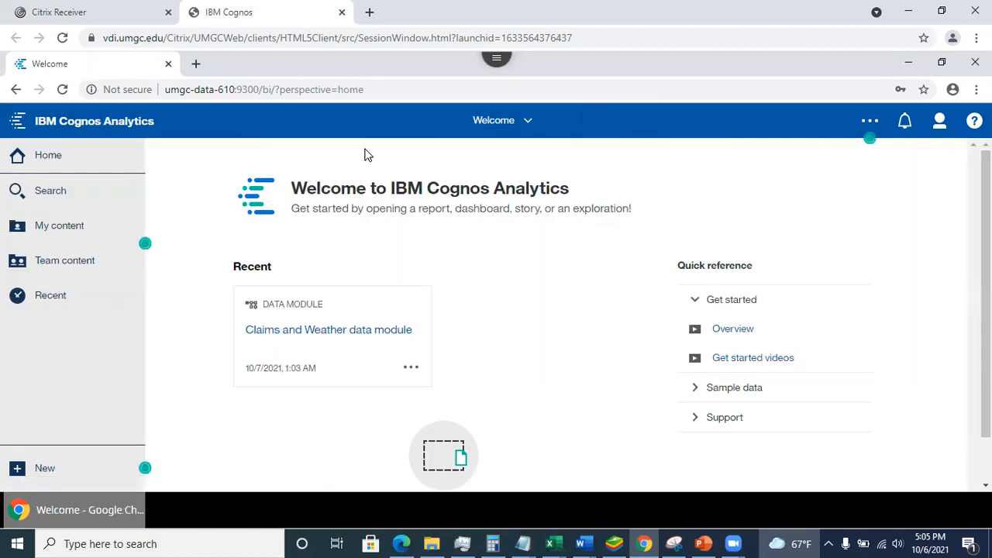
click(60, 230)
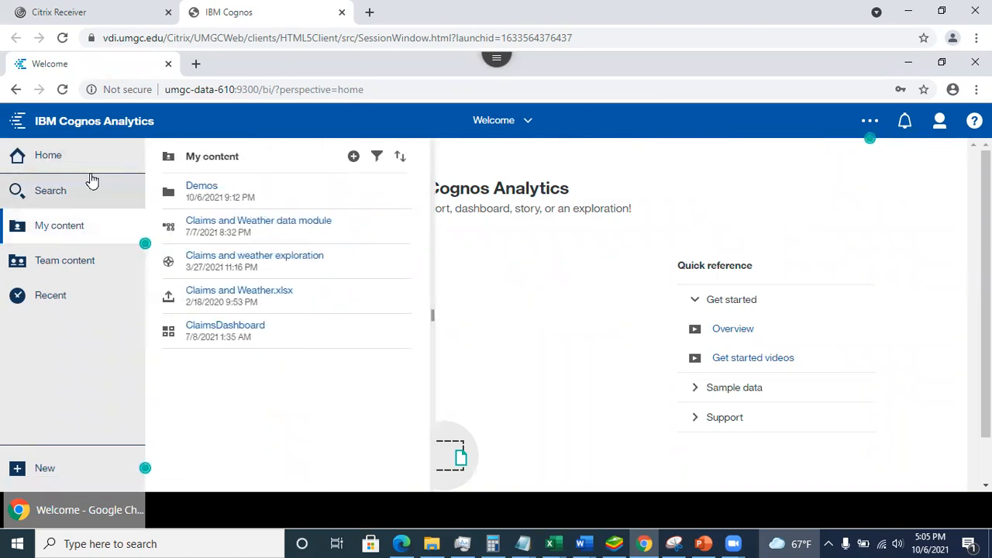
click(231, 261)
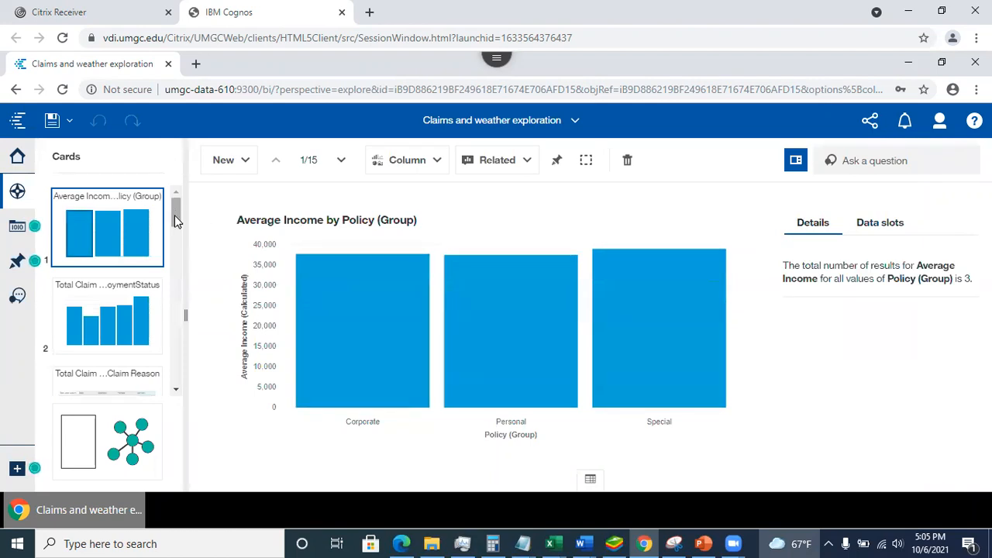
Look through all the exploration's visualization cards and highlight the Corporate column in the Average Income by Policy (Group) chart.
drag(176, 216, 172, 411)
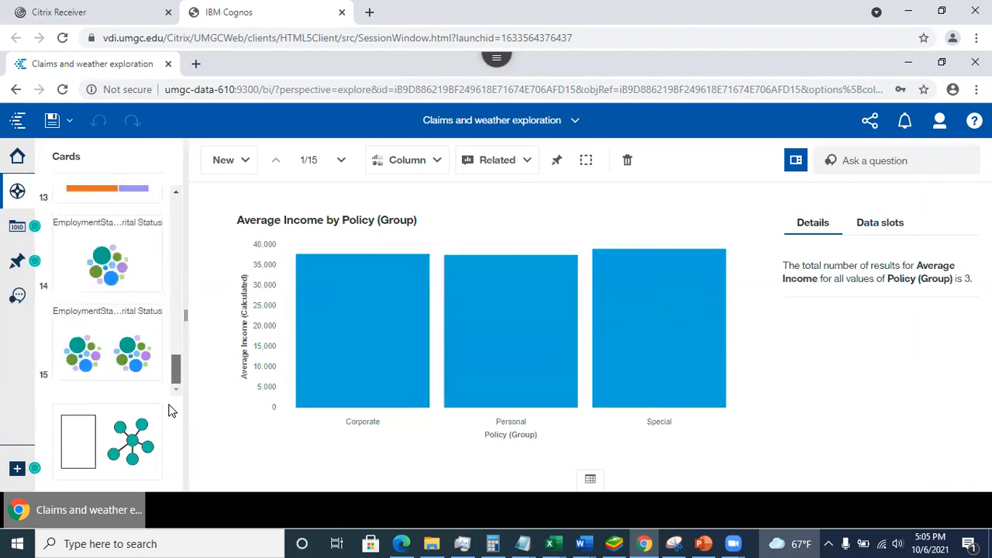
drag(173, 358, 186, 198)
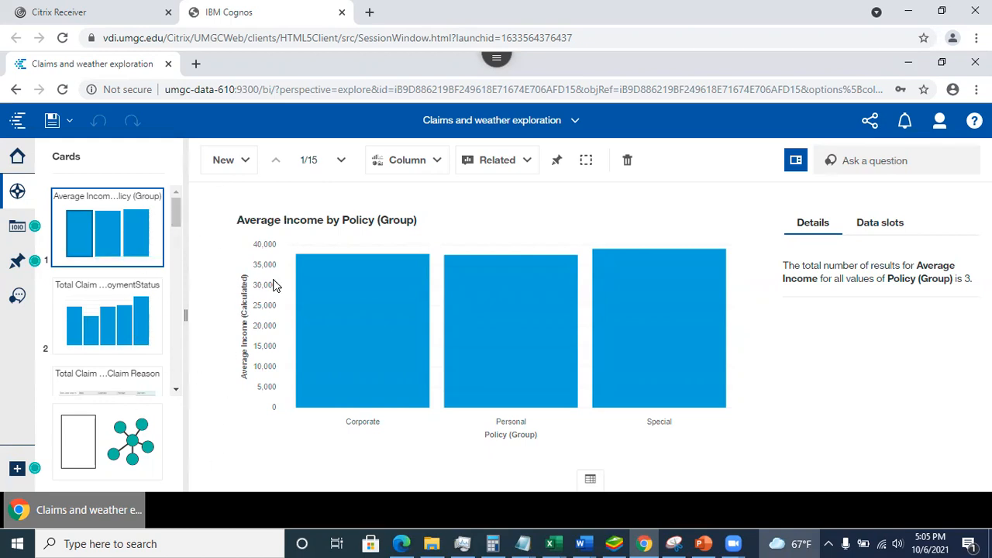
click(356, 310)
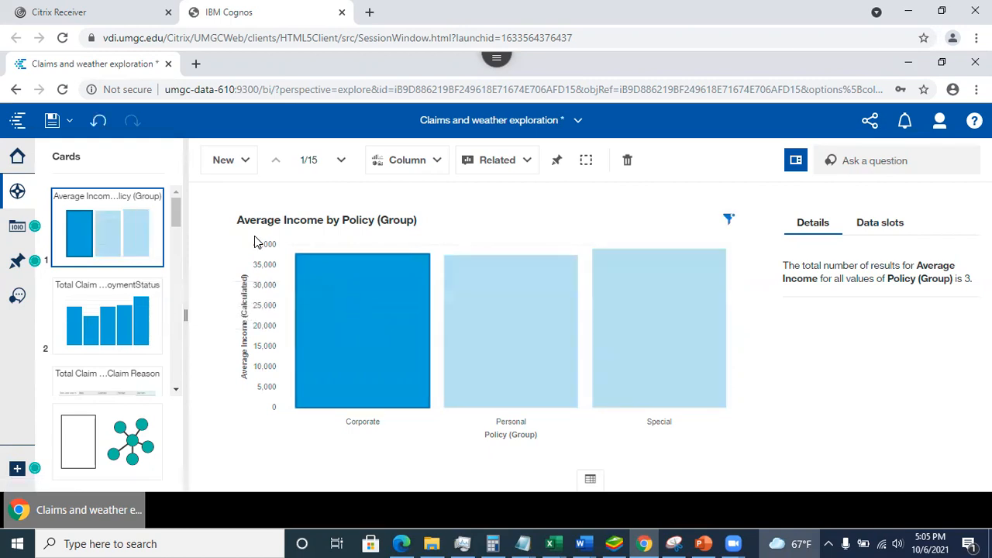
scroll(176, 278, down, 2)
scroll(176, 278, down, 10)
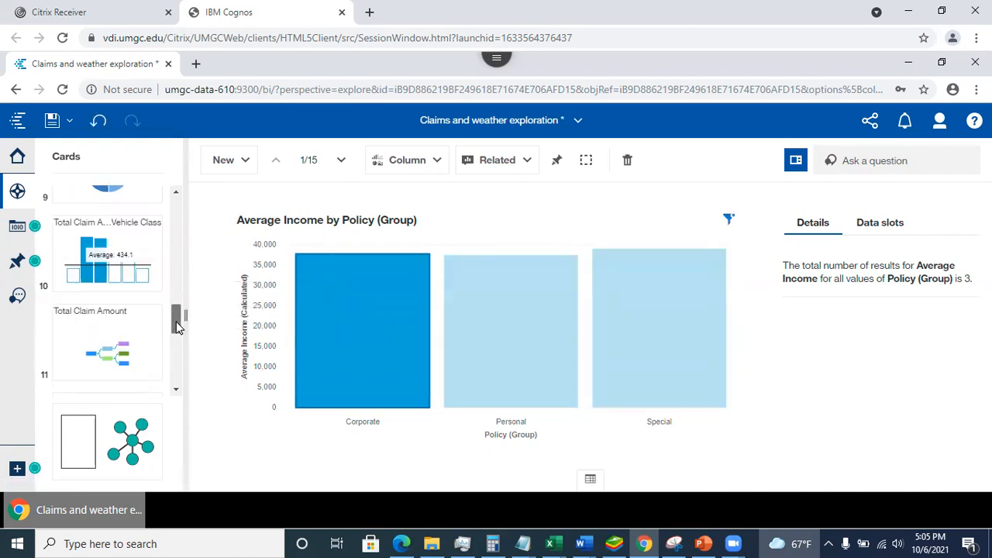
drag(177, 368, 233, 184)
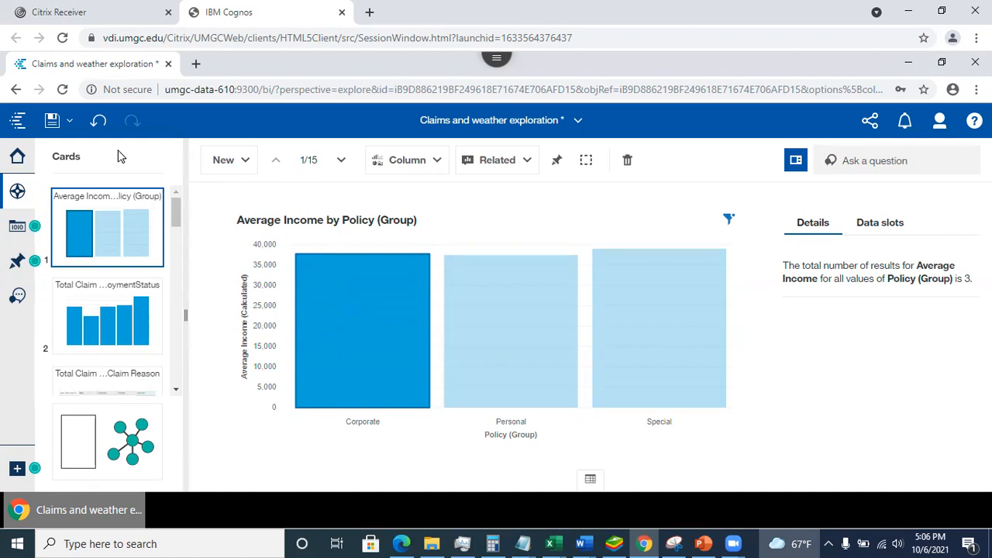
Close the Claims and weather exploration without saving its changes.
click(579, 124)
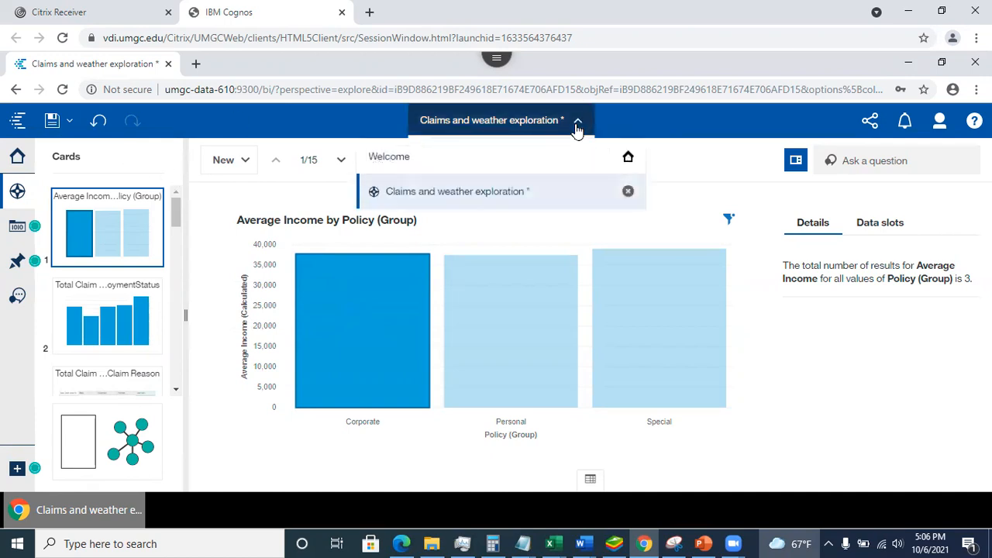
click(627, 192)
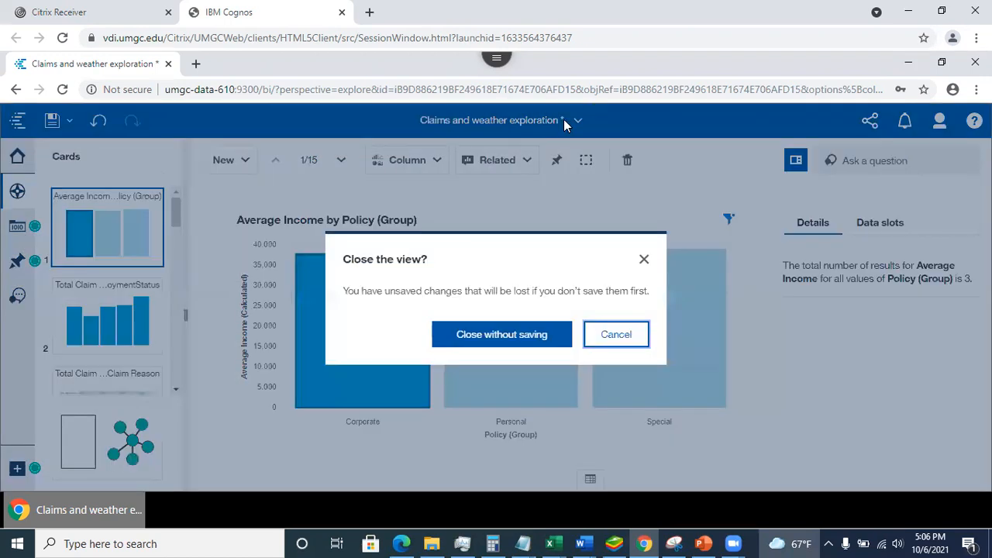
click(493, 341)
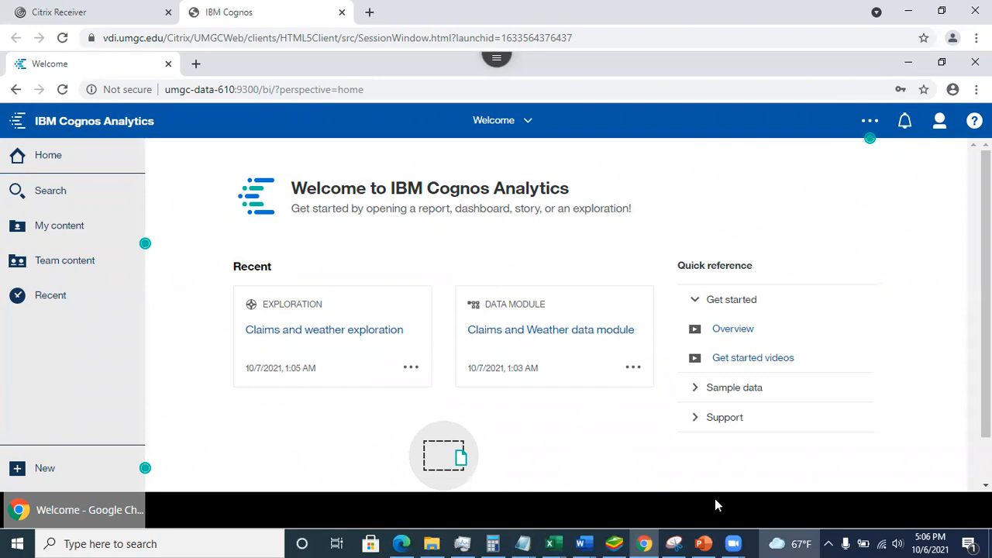
Switch to PowerPoint and show slide 6, Dashboards.
click(703, 542)
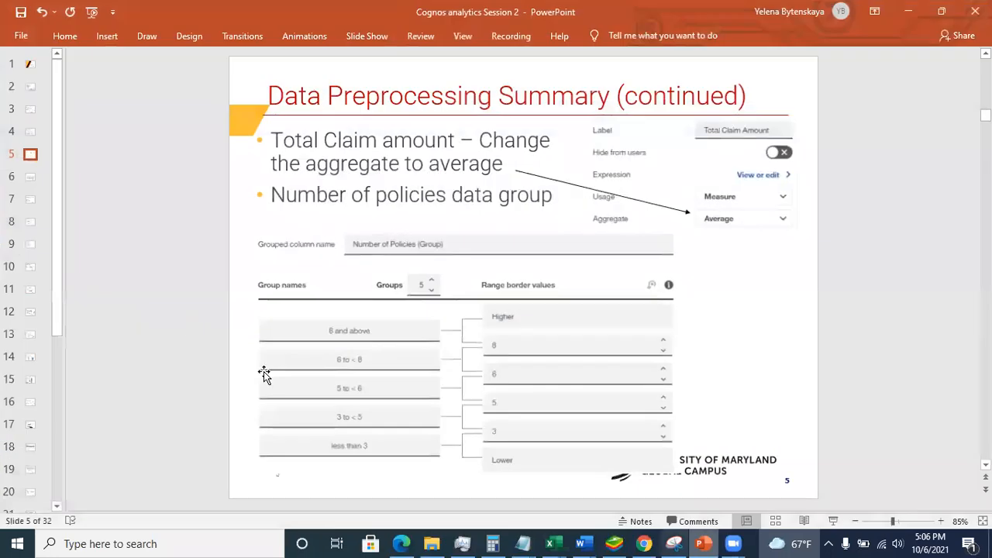
click(30, 175)
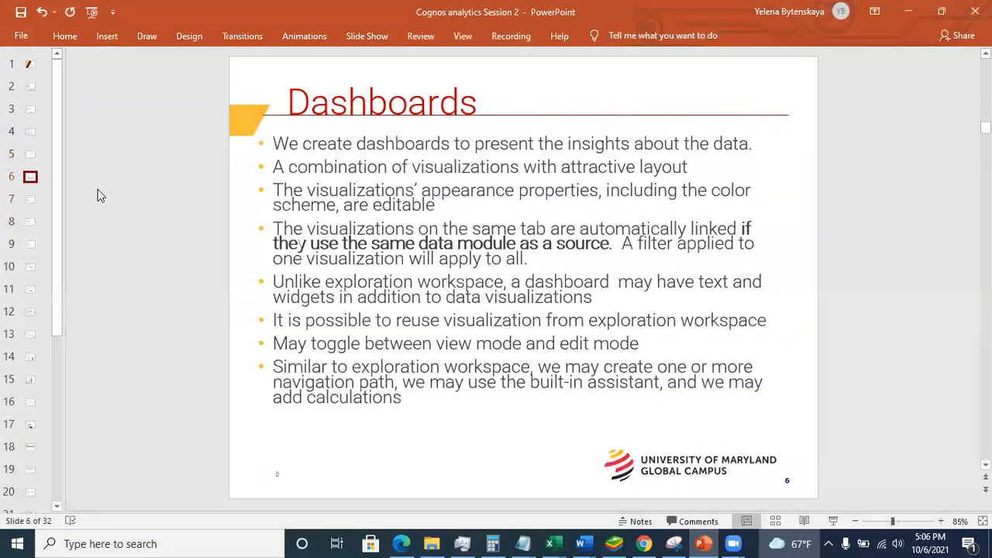
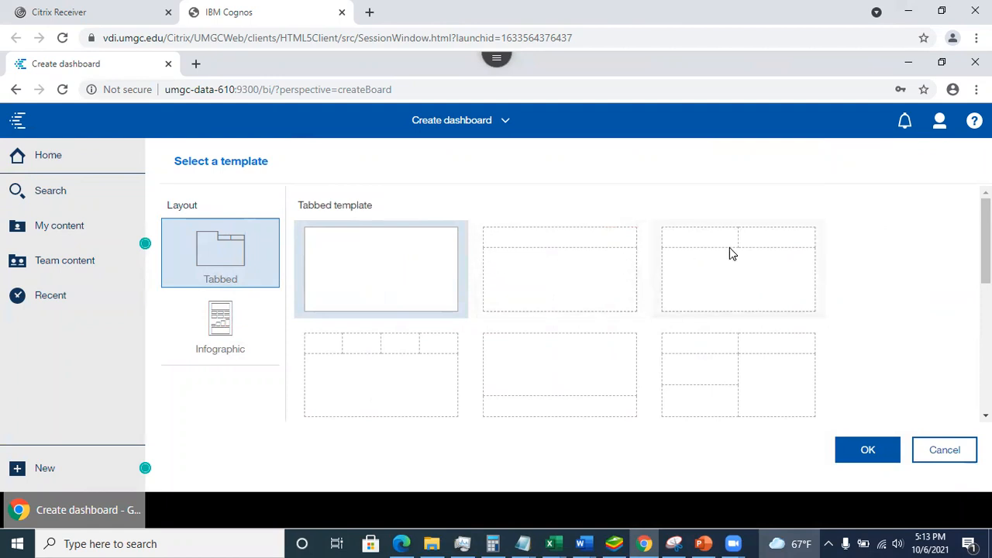
Try out several of the predefined tabbed dashboard templates by selecting them one after another.
click(570, 273)
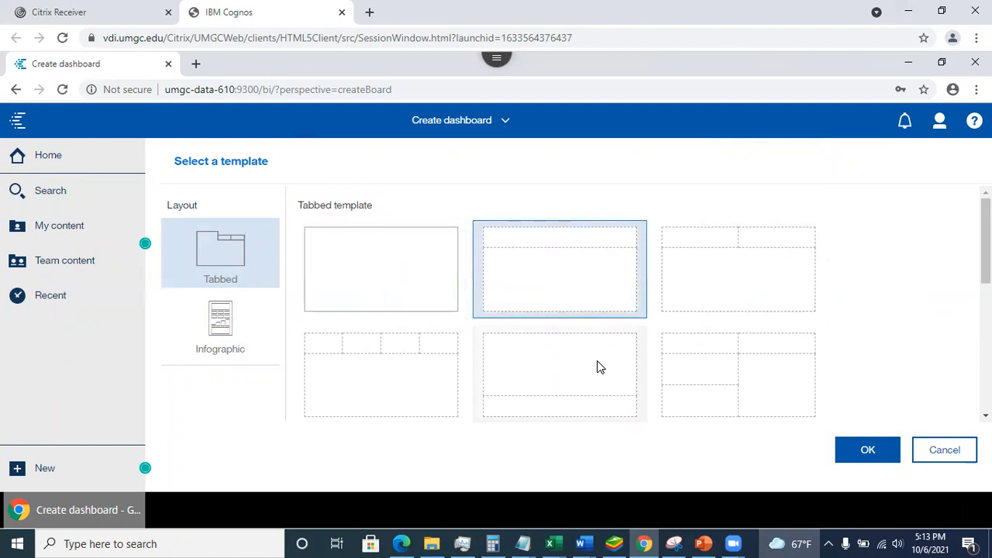
click(596, 366)
click(758, 367)
click(731, 270)
click(595, 265)
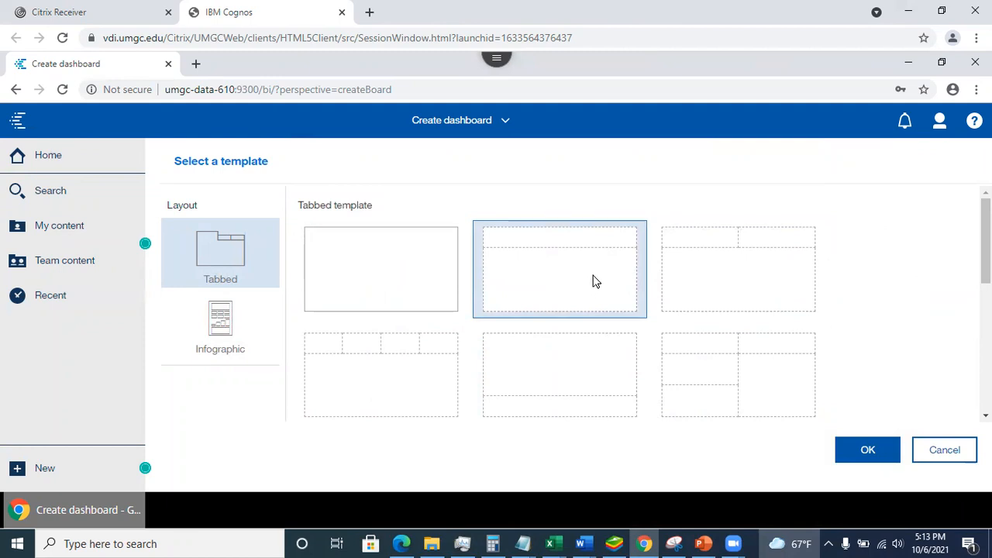
Switch to PowerPoint, show slide 9, Templates, and return to the Cognos template selection.
click(704, 543)
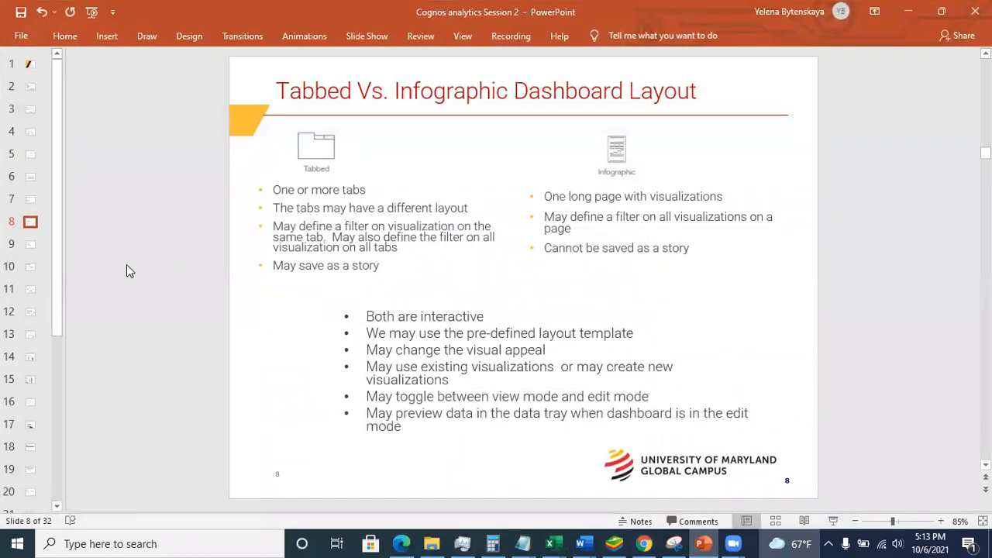
click(31, 244)
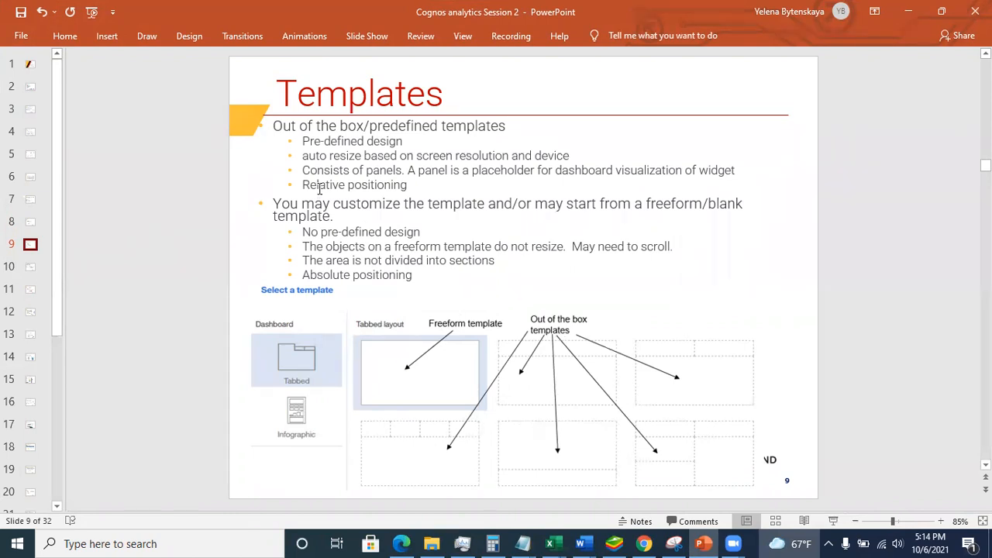
click(908, 12)
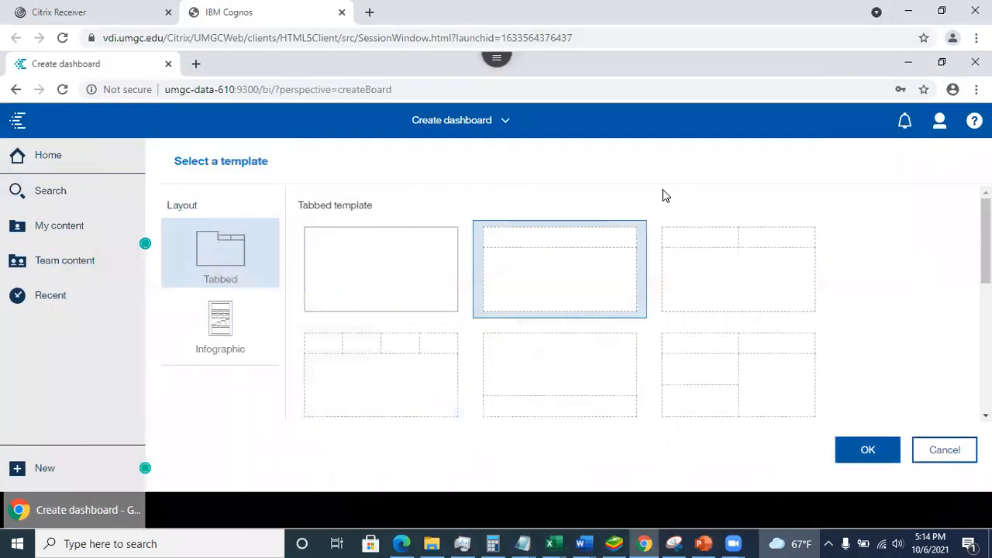
Create the new dashboard from the tabbed template with four equal panels and look over its empty canvas.
scroll(858, 245, down, 3)
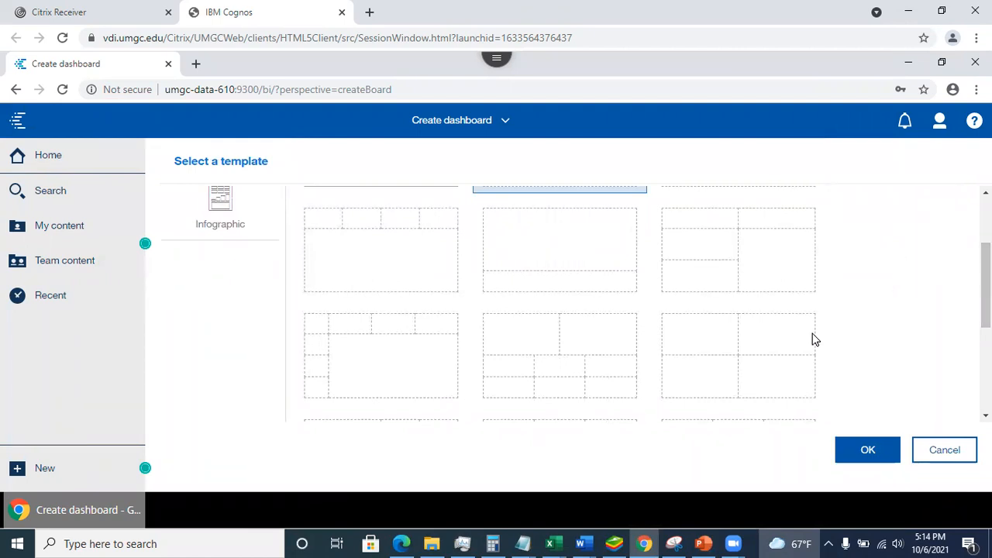
click(720, 349)
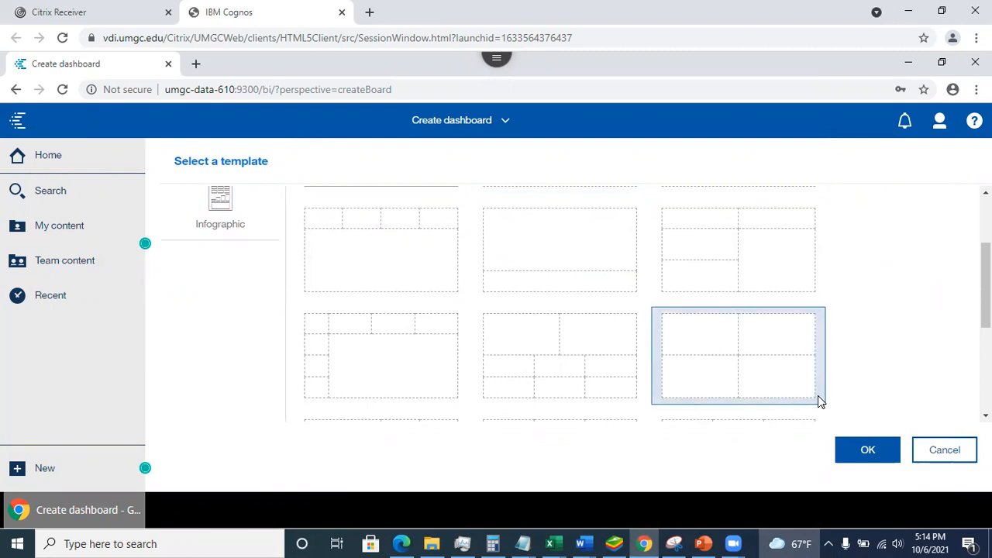
click(869, 451)
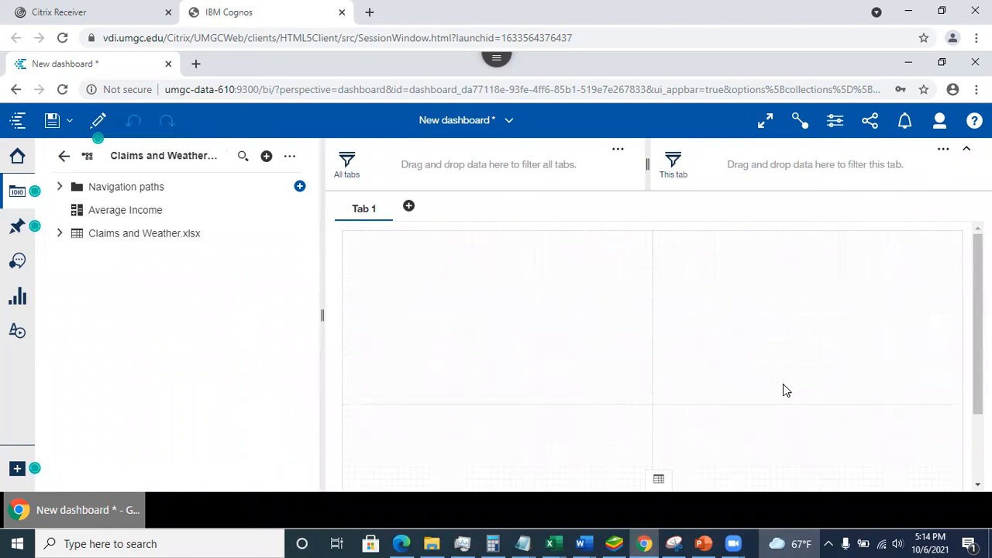
scroll(651, 356, down, 3)
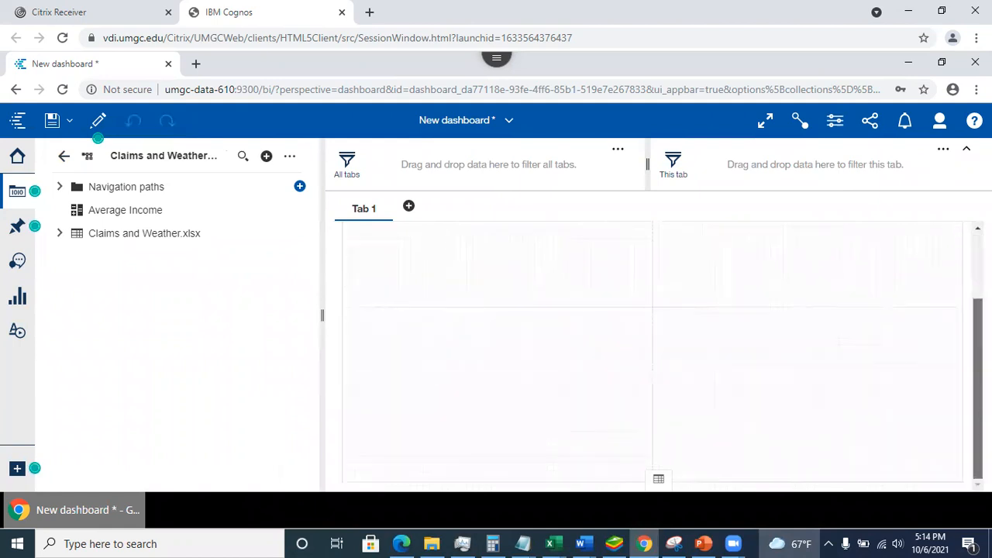
scroll(651, 357, up, 3)
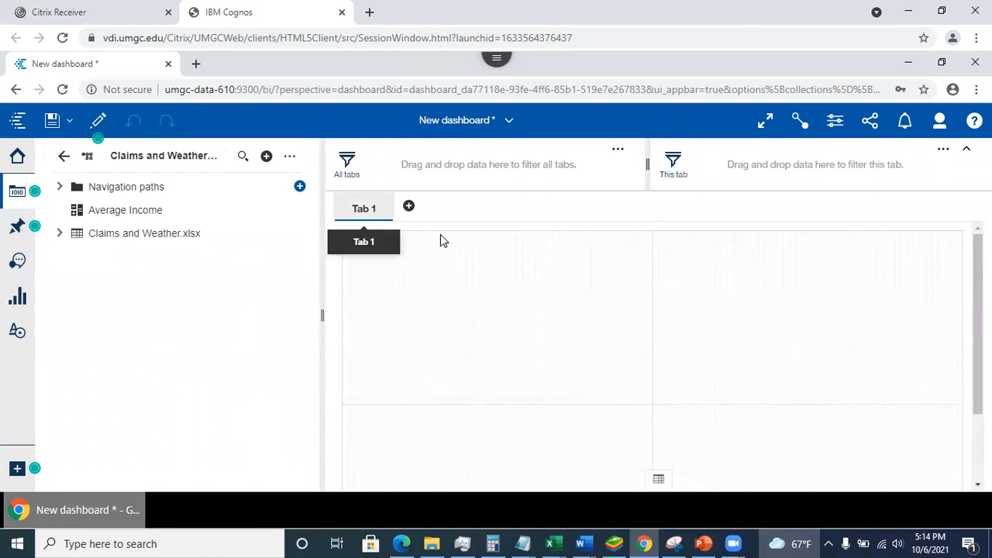
Add a second dashboard tab with the same four-panel template and return to Tab 1.
click(409, 206)
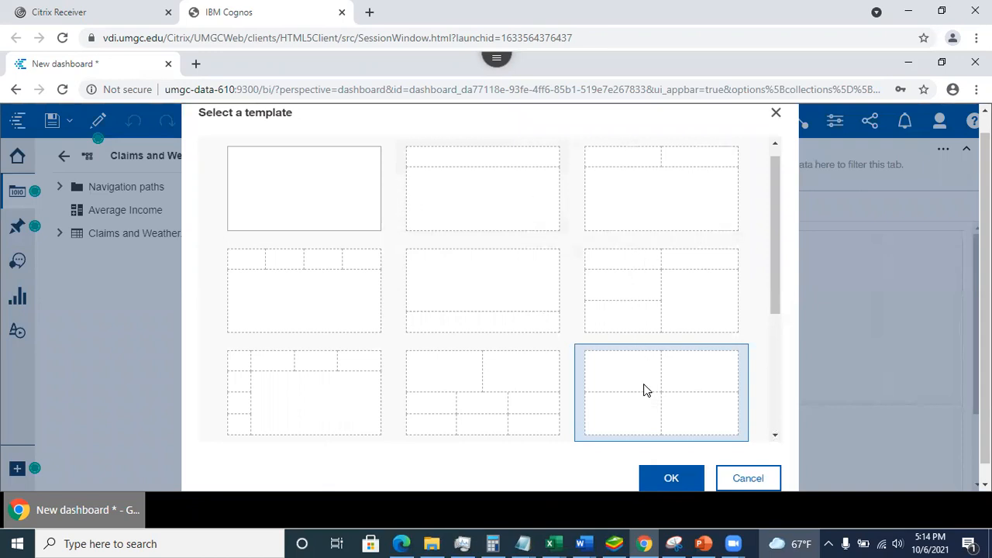
click(671, 479)
click(360, 214)
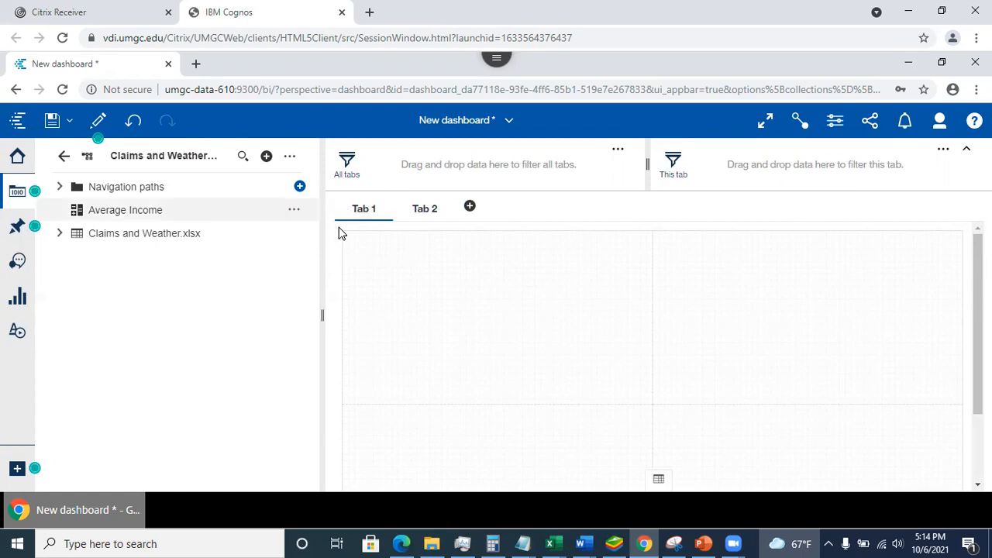
Look at the template choices available for changing Tab 1's layout, keeping the current template.
double_click(360, 208)
click(381, 265)
click(358, 217)
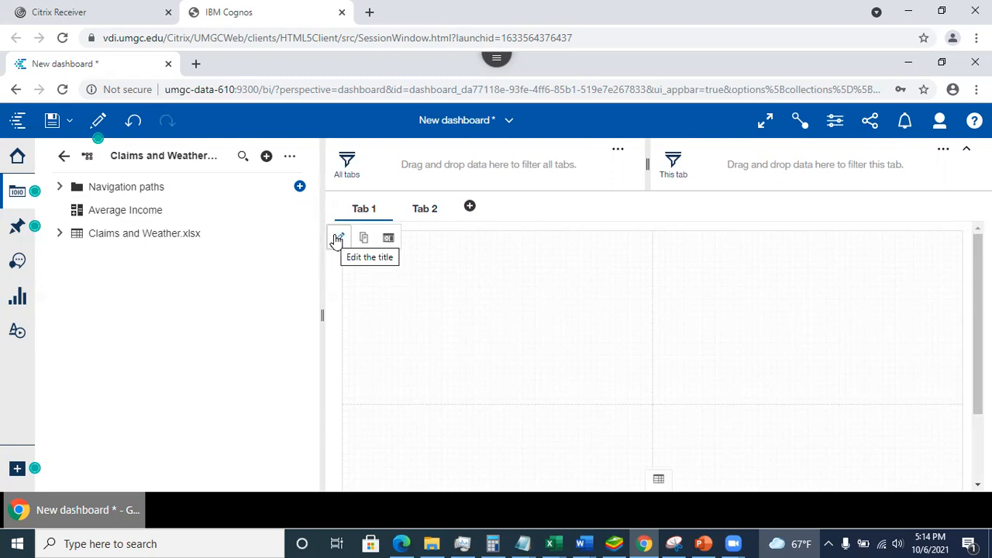
click(388, 240)
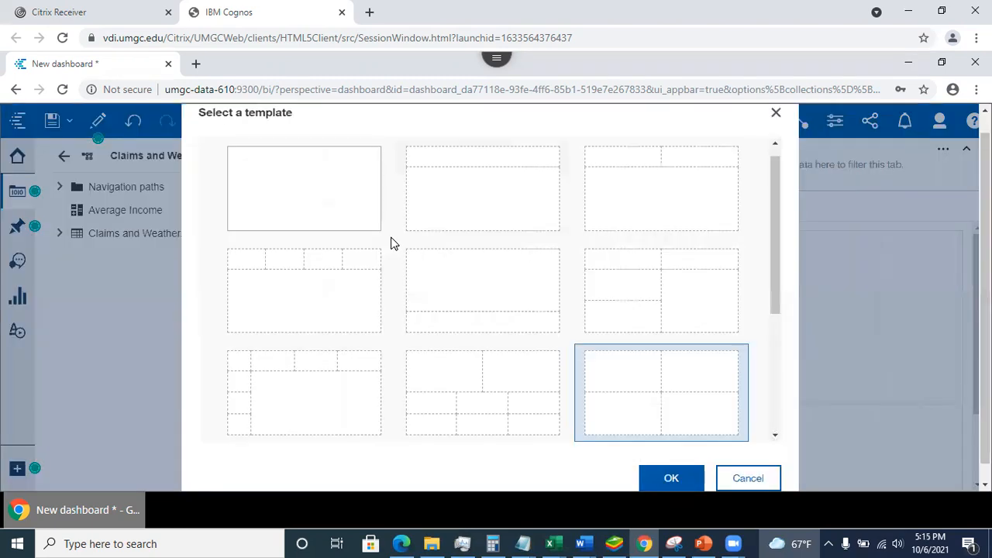
click(764, 480)
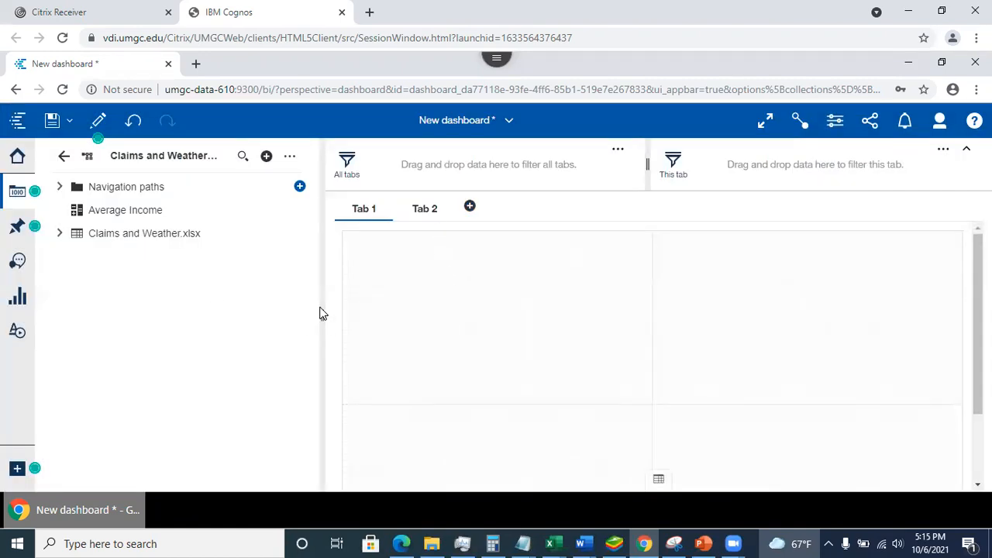
Expand Claims and Weather.xlsx, view the properties of its Personal policy for small vehicle filter and look through the fields.
click(58, 236)
drag(312, 239, 297, 211)
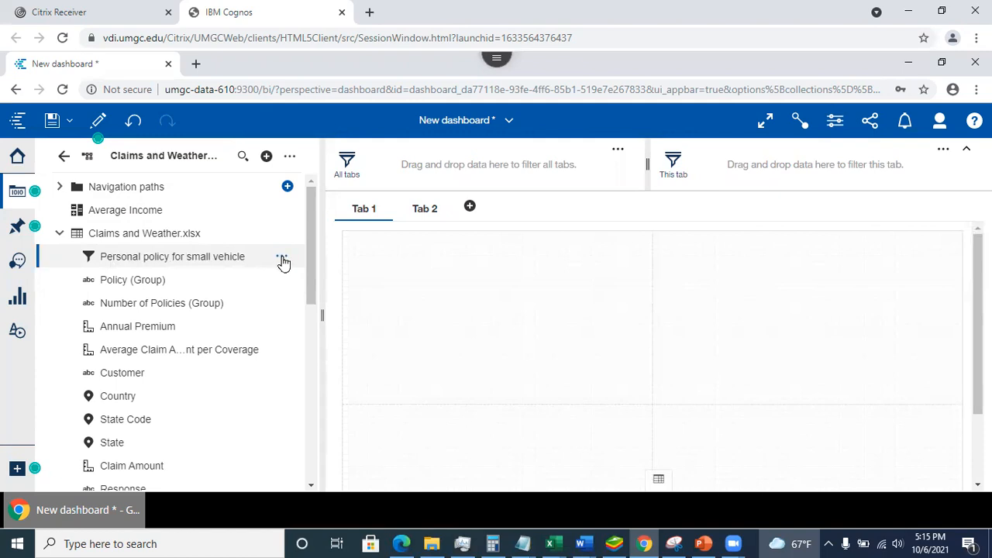
click(283, 260)
click(309, 271)
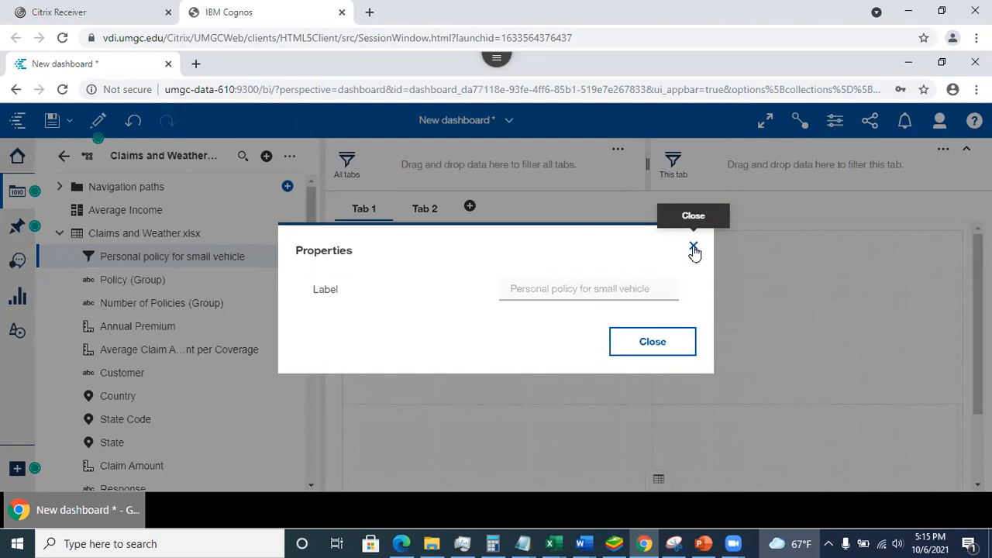
click(694, 248)
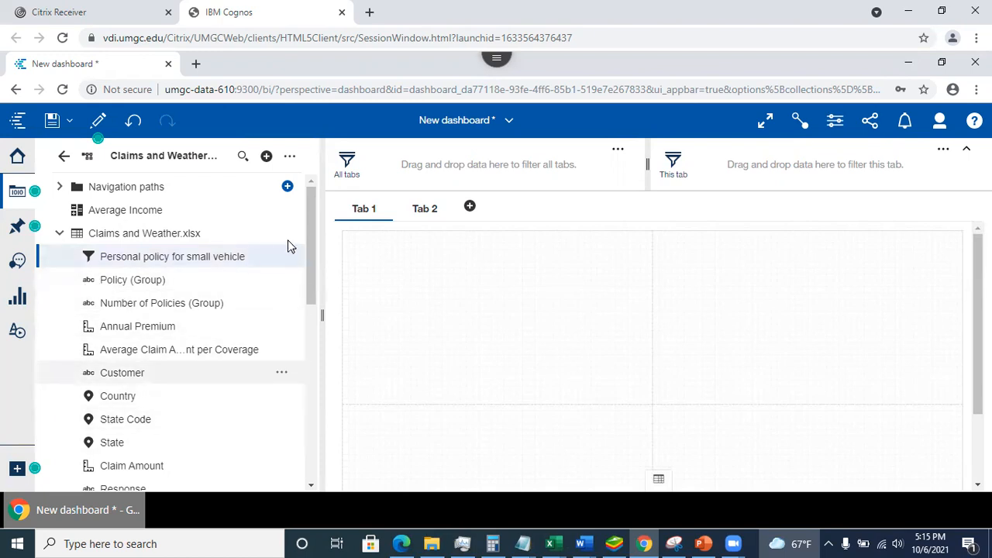
drag(312, 241, 332, 158)
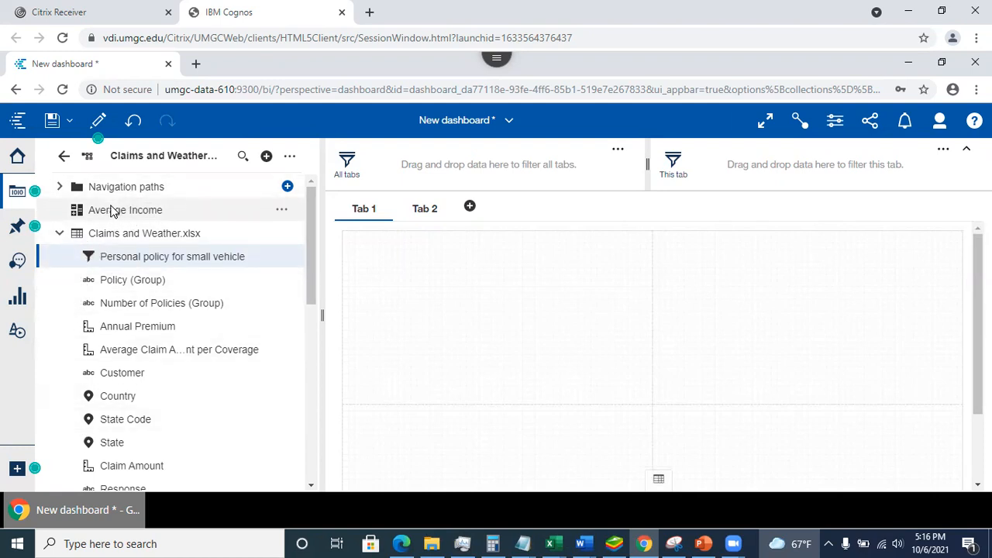
Examine the items of the State - EmploymentStatus navigation path and the data module's other fields.
click(59, 188)
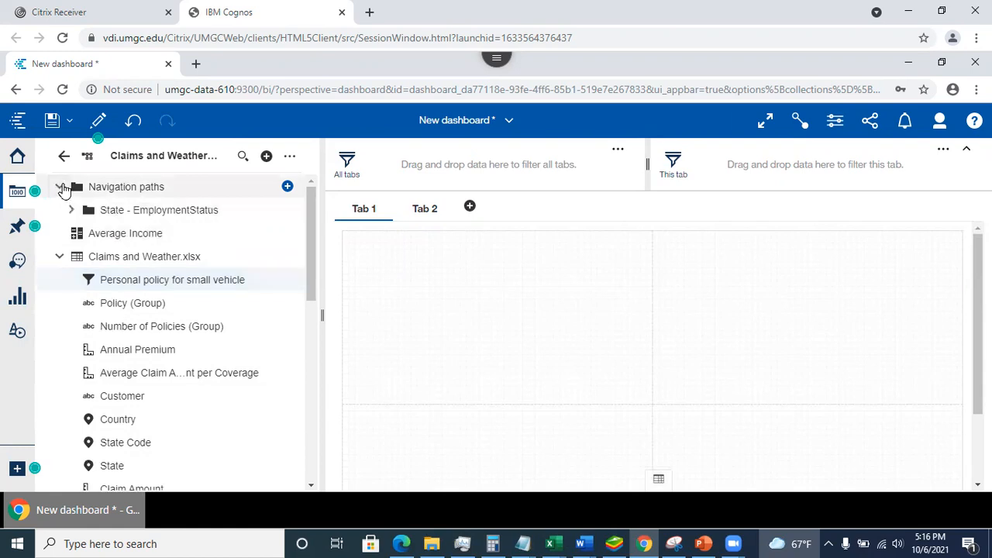
click(73, 213)
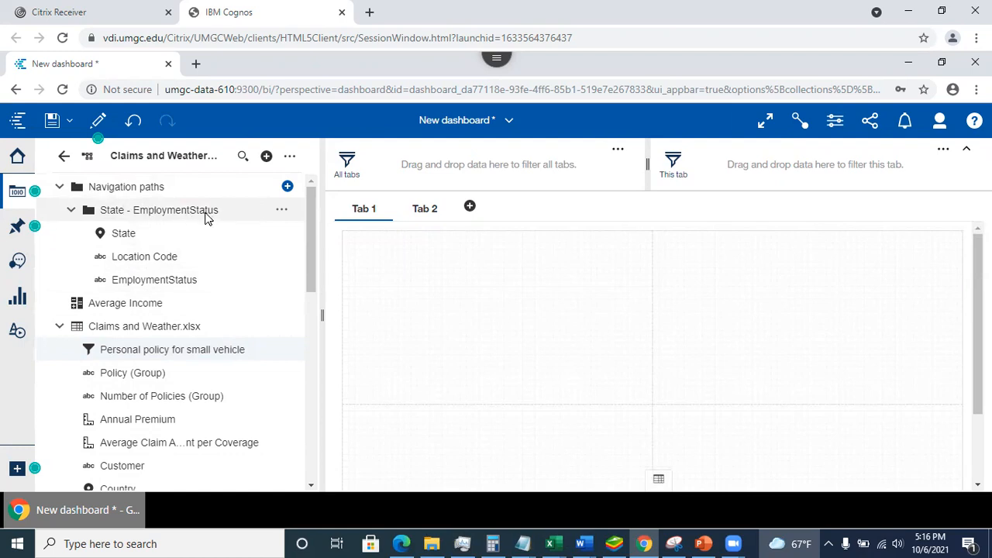
click(71, 211)
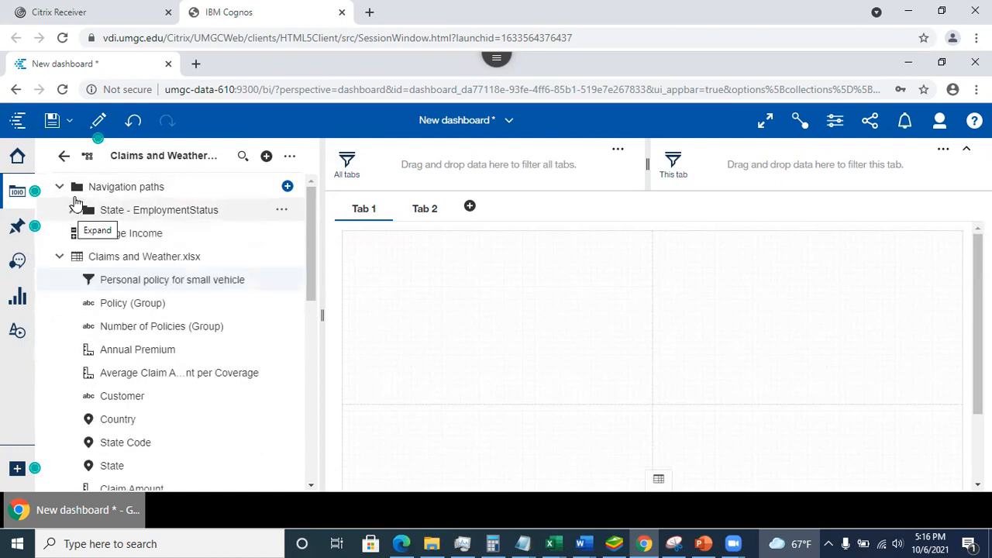
drag(311, 222, 317, 262)
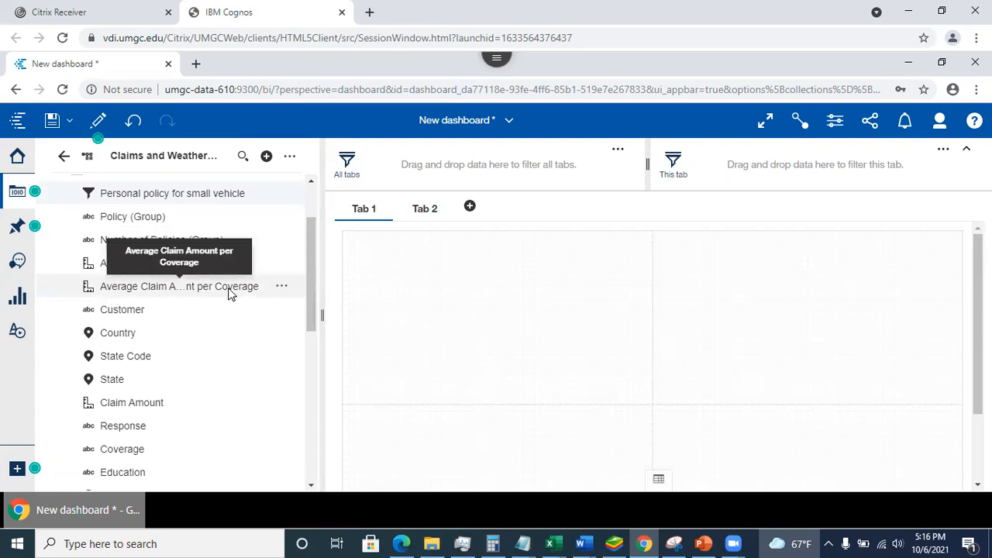
drag(314, 245, 340, 176)
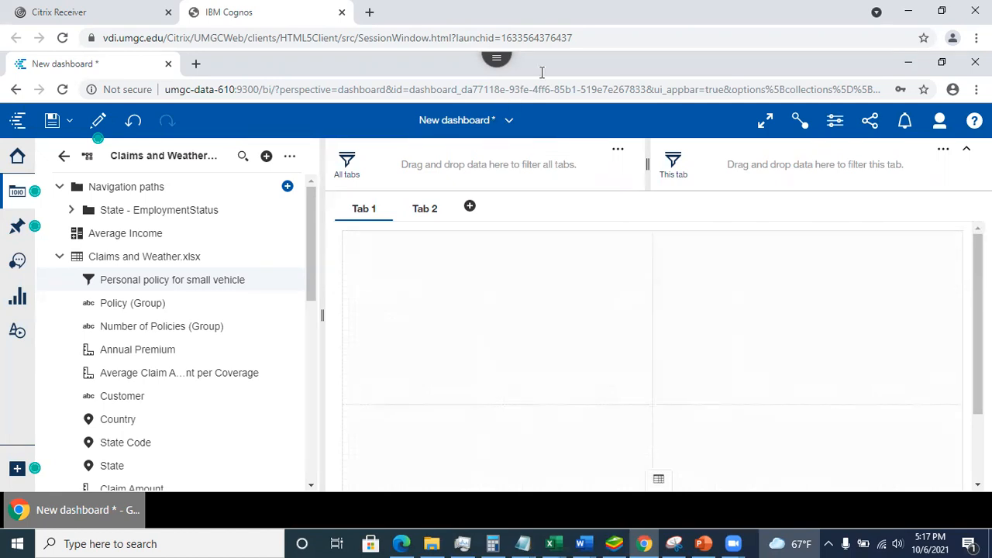
Save the new dashboard in My content as "Claims and weather dash".
click(510, 124)
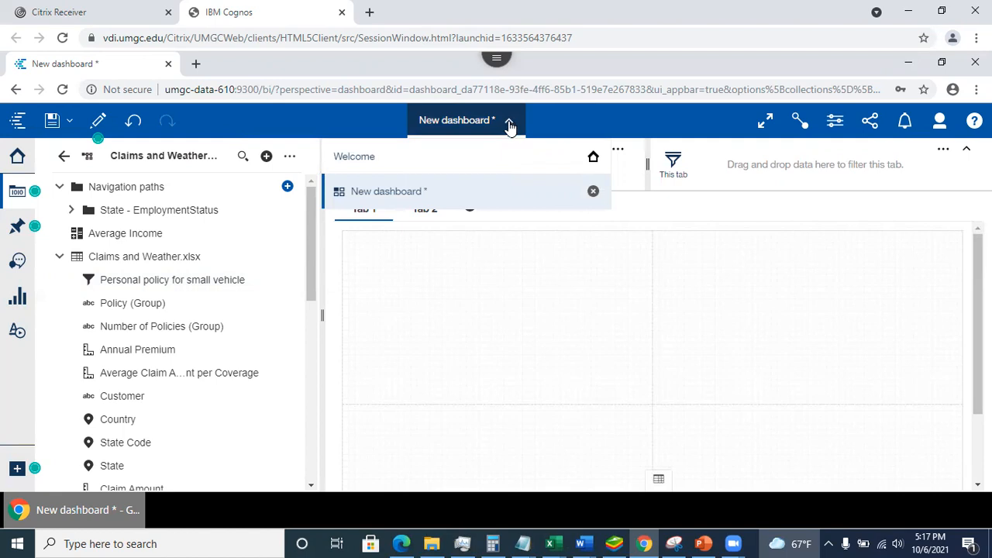
click(435, 301)
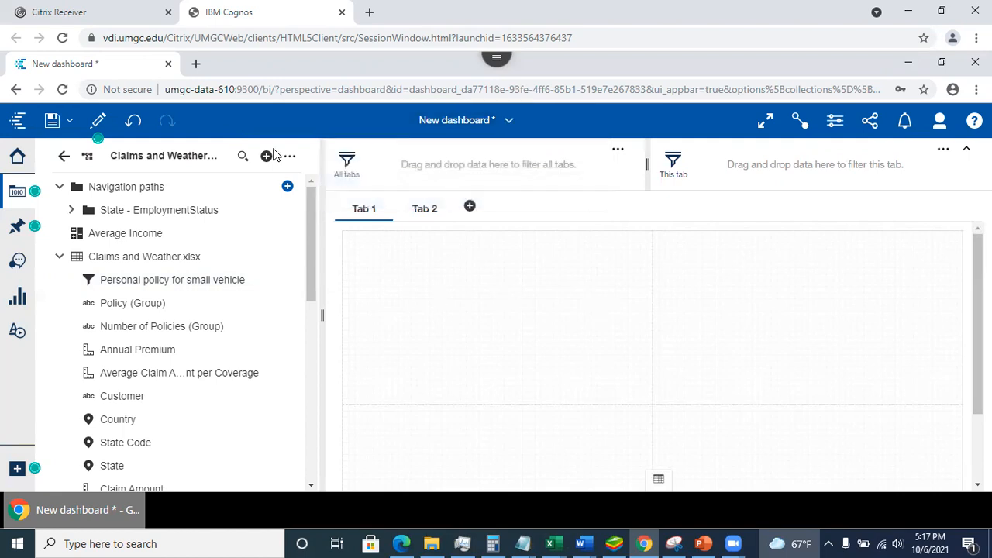
click(66, 121)
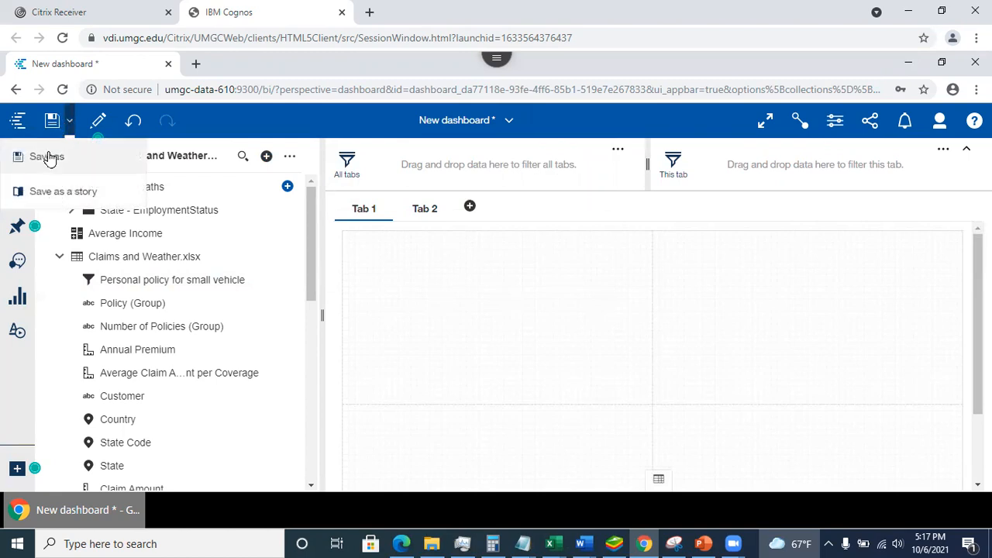
click(48, 157)
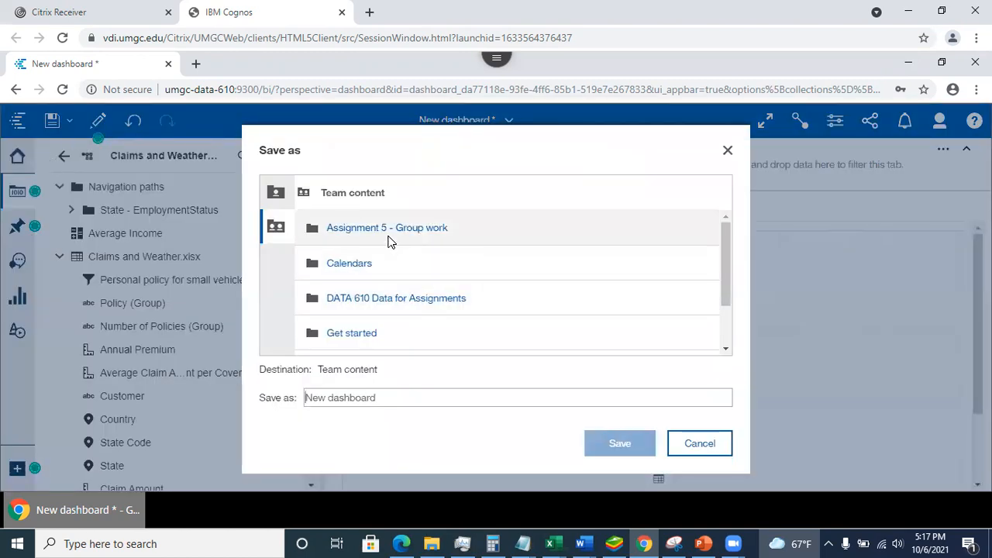
click(275, 193)
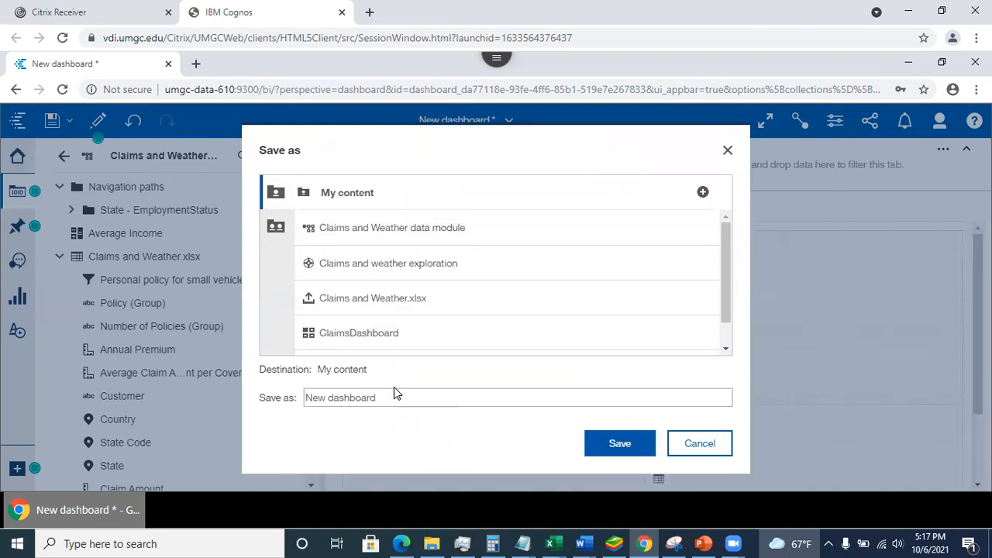
drag(377, 398, 308, 396)
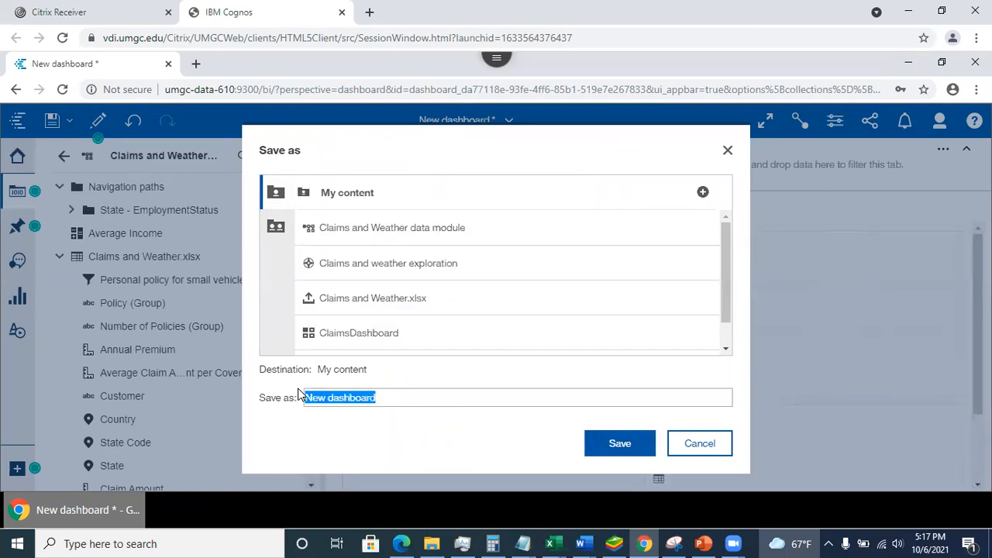
text(Claims and weather dash)
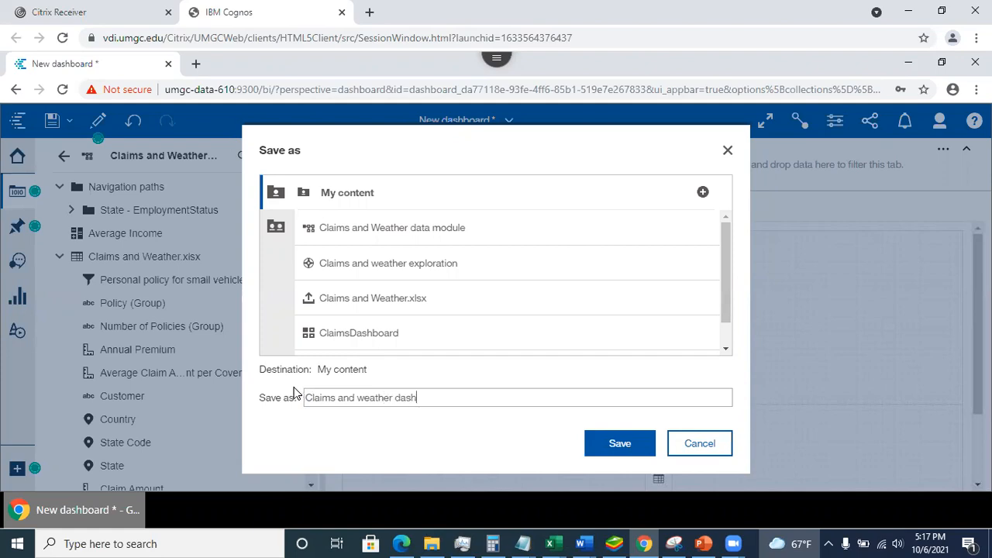
click(617, 439)
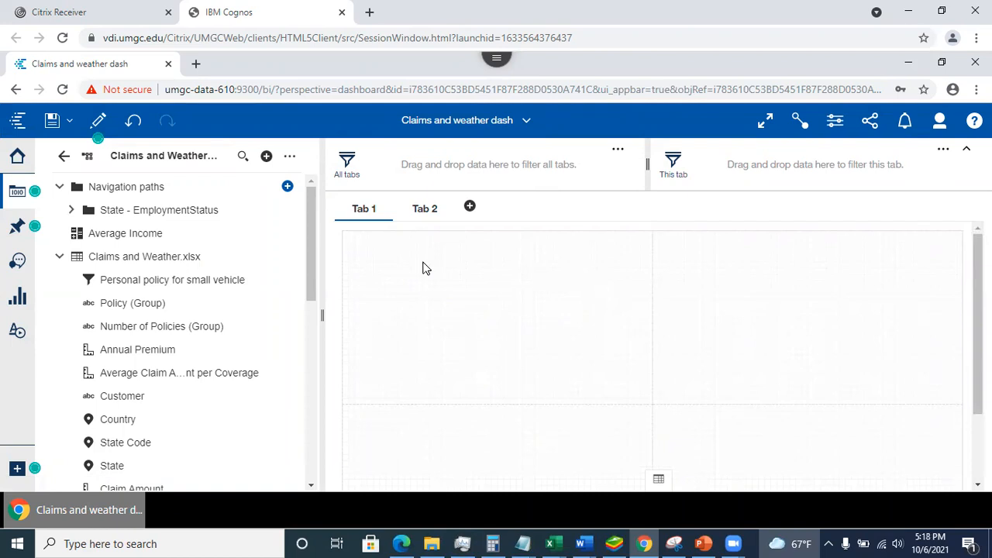
Preview the dashboard in view mode and return it to edit mode.
drag(311, 226, 309, 228)
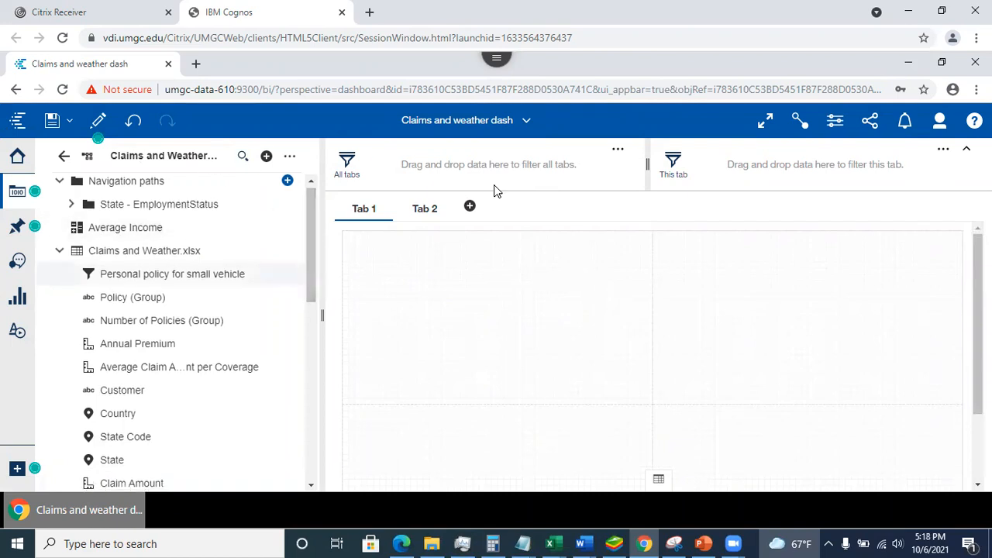
click(98, 122)
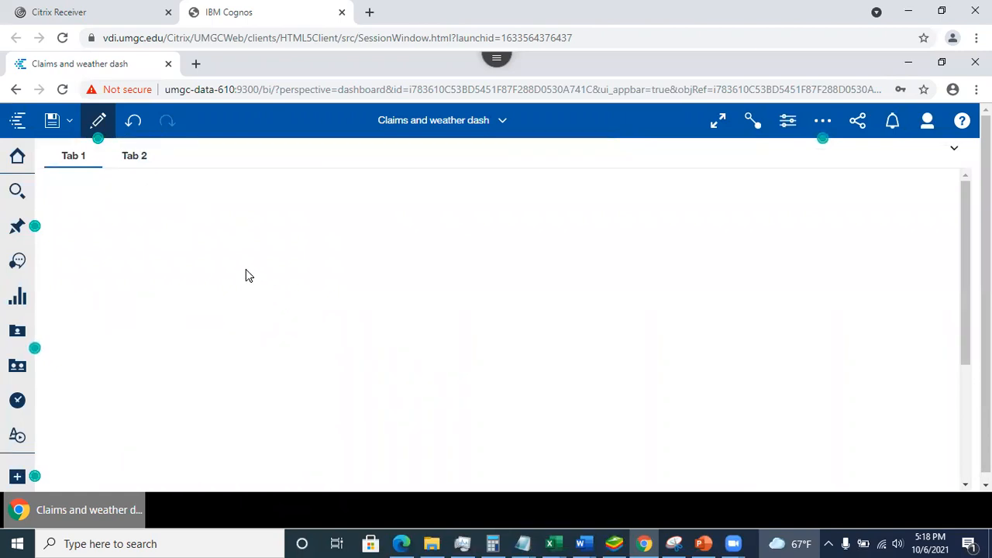
click(97, 122)
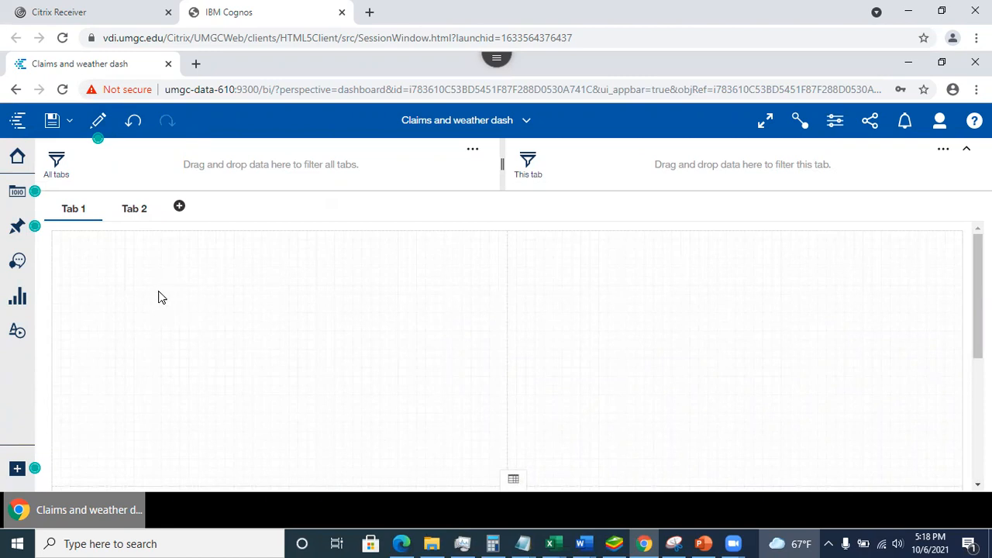
Switch to PowerPoint, review the Tabbed Dashboard Interface slide and return to the Cognos dashboard.
click(707, 543)
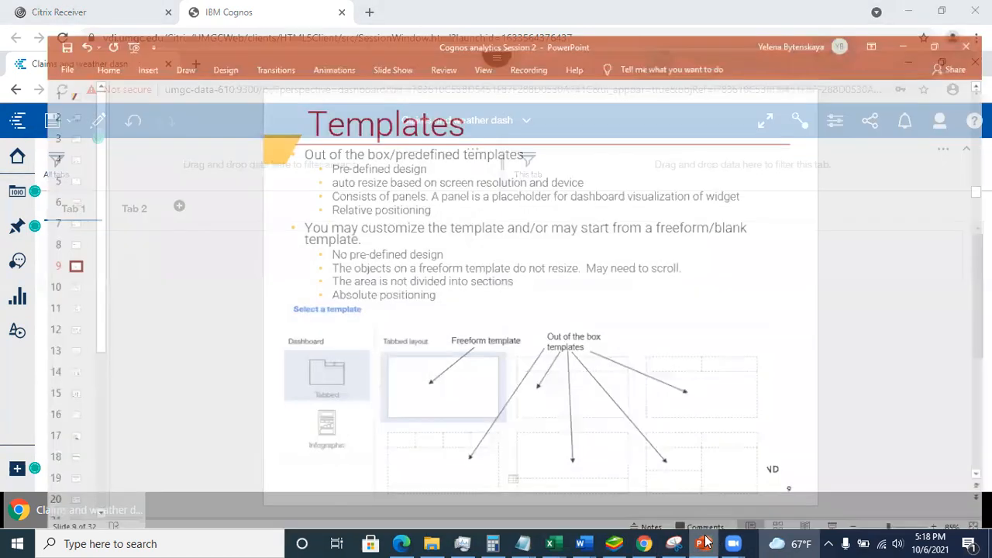
click(31, 271)
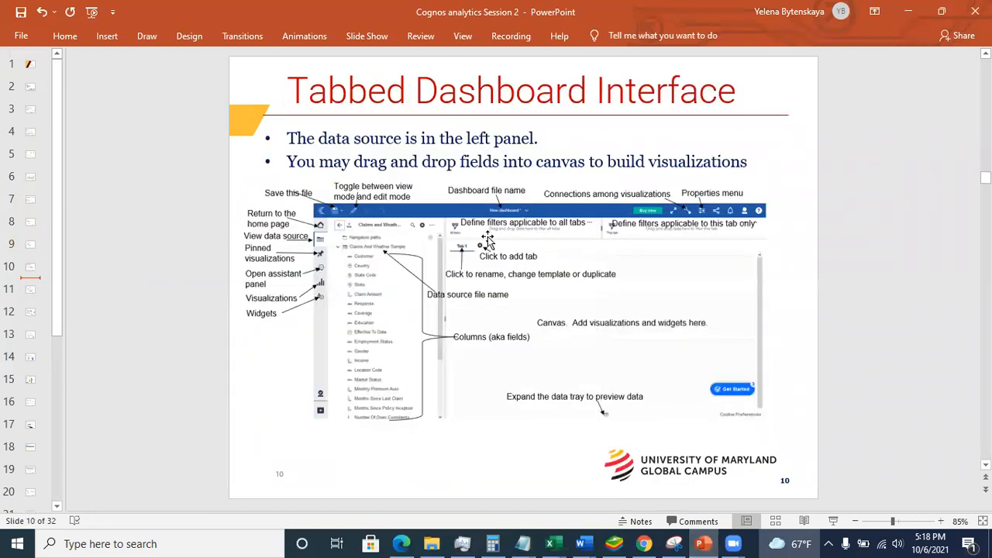
click(909, 12)
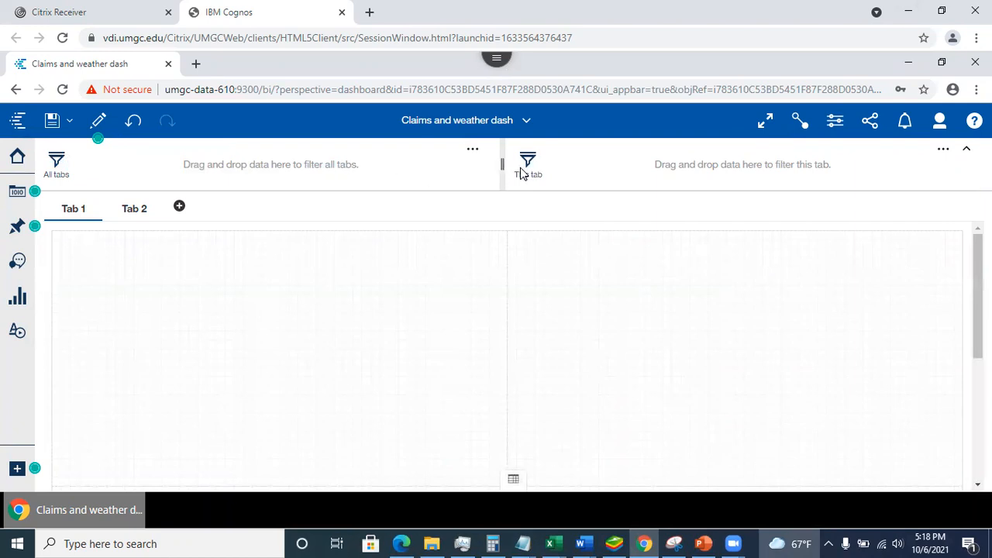
Collapse the dashboard's filter area and set the tab title color to red (#B61813) in the dashboard properties.
click(966, 151)
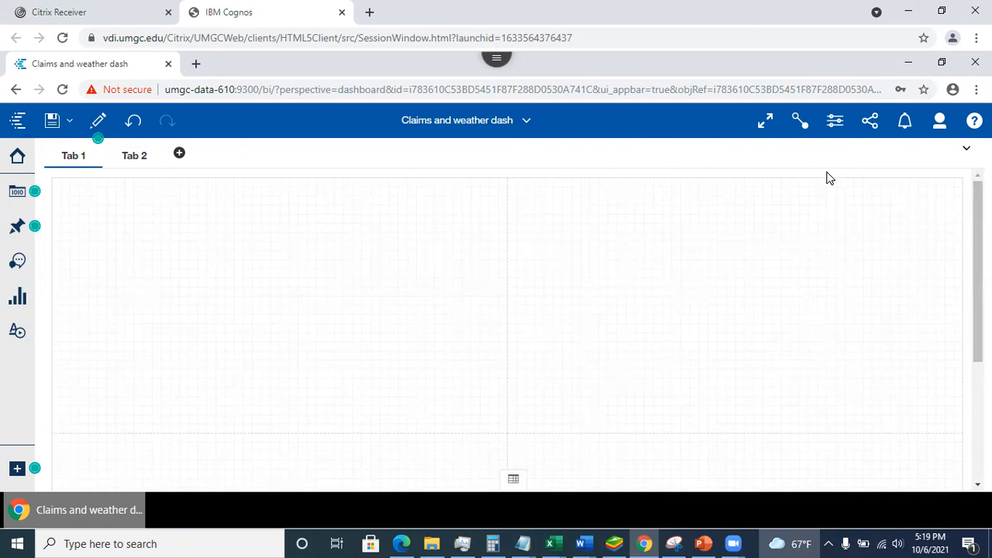
click(834, 123)
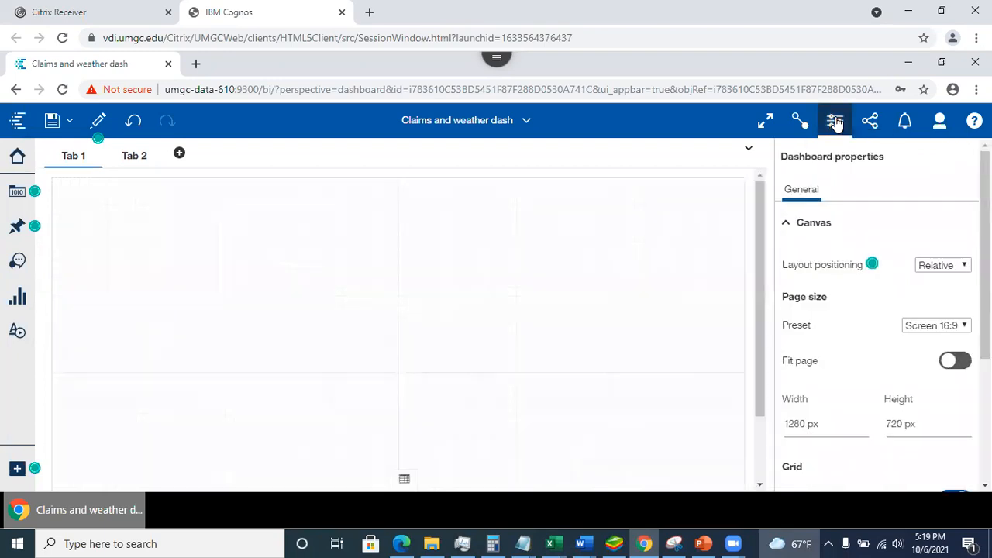
drag(985, 232, 985, 354)
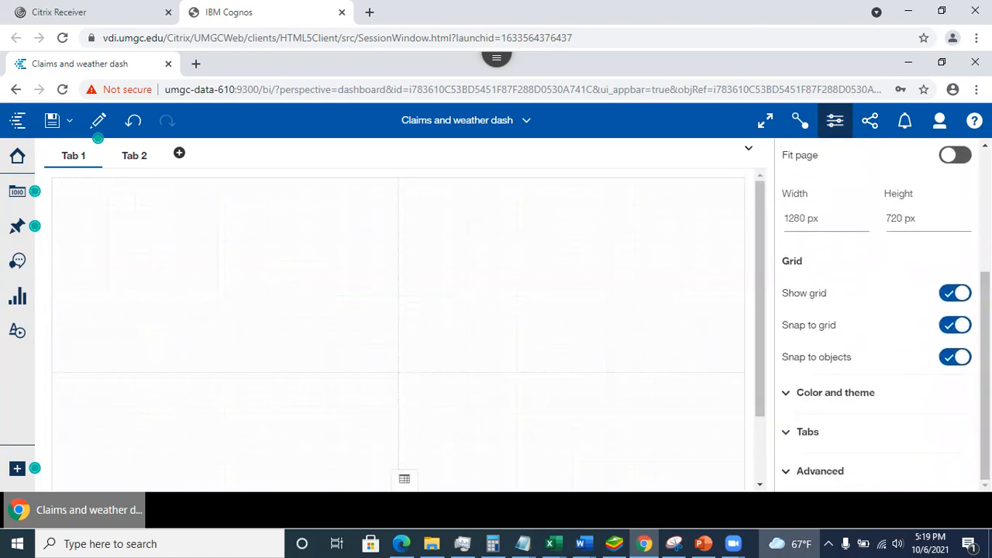
mouse_move(985, 365)
mouse_down()
mouse_move(985, 242)
mouse_move(986, 363)
mouse_up()
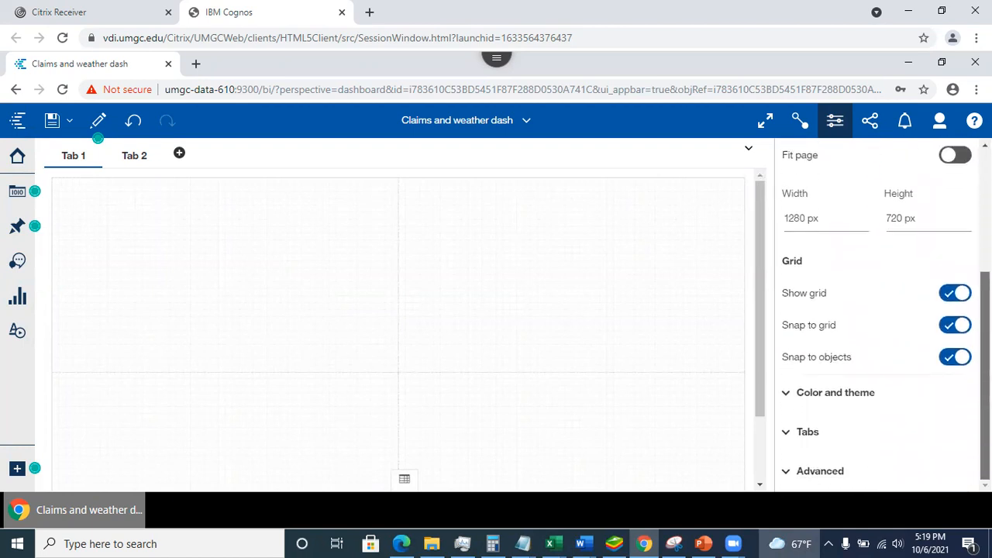
click(788, 438)
drag(985, 365, 985, 399)
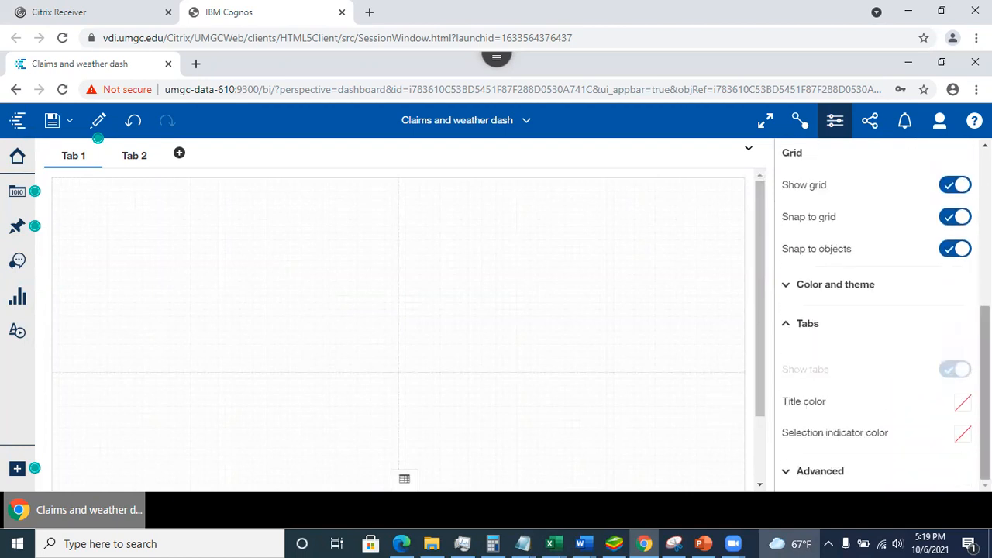
click(962, 403)
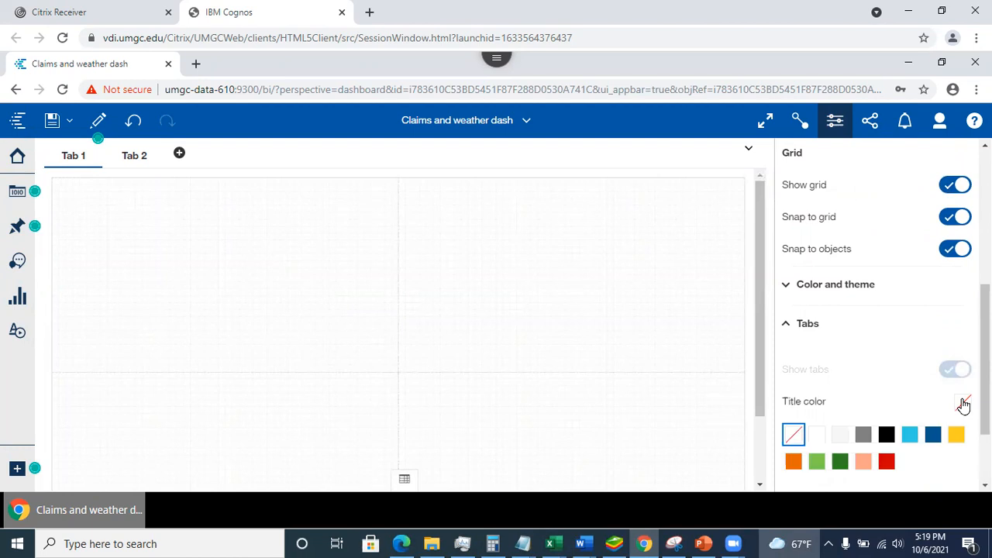
click(886, 465)
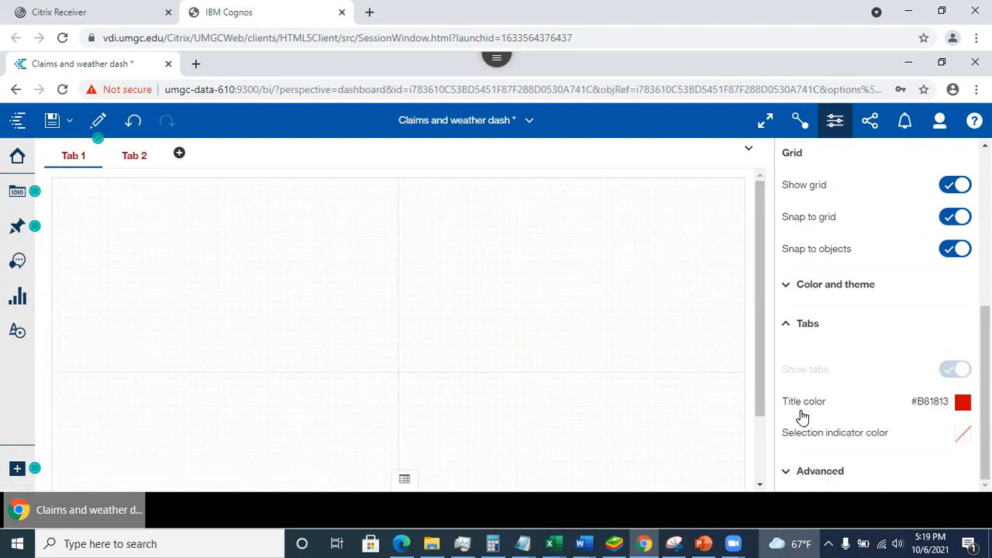
Set the tabs' selection indicator color to dark green (#498313).
click(69, 155)
click(962, 434)
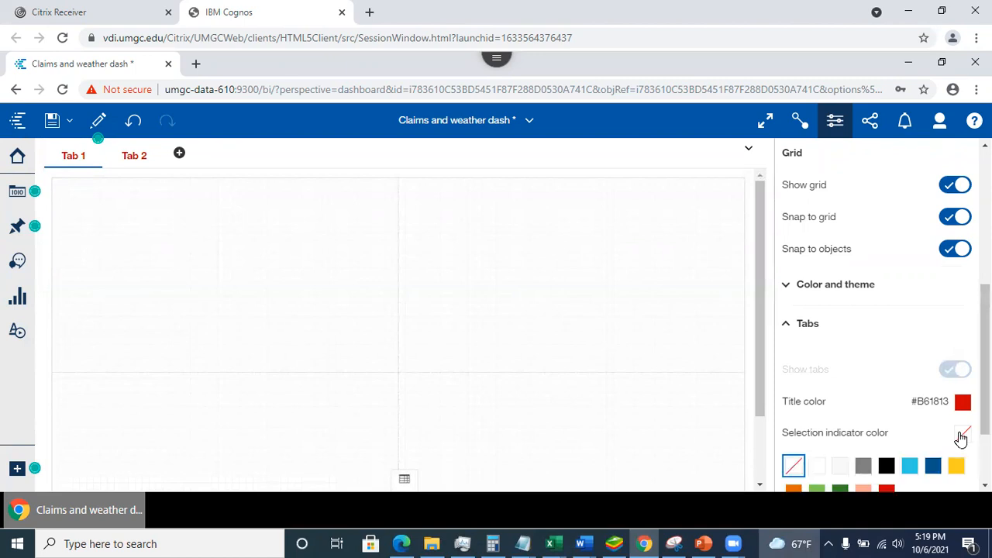
click(841, 488)
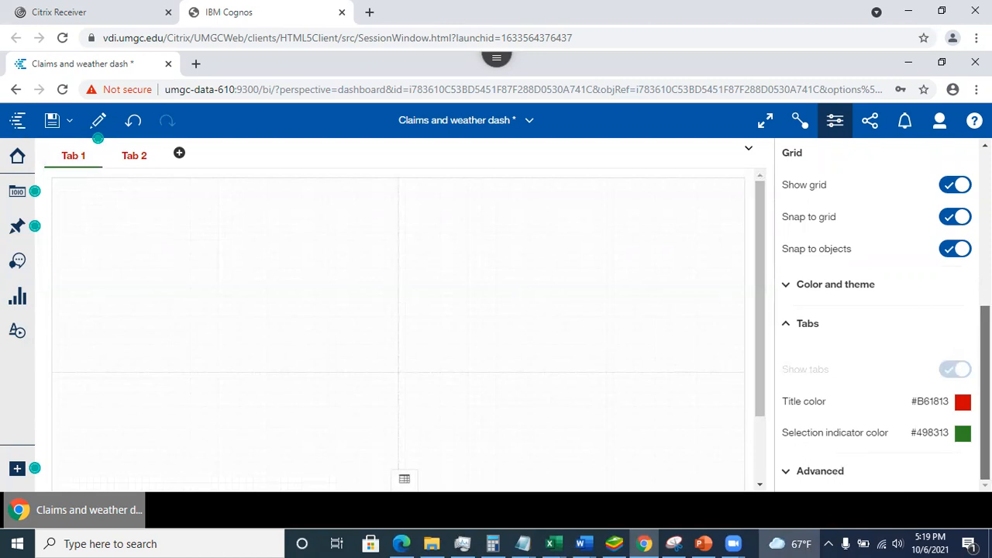
Review the Advanced, page size and grid settings in the dashboard properties and save the dashboard.
click(786, 473)
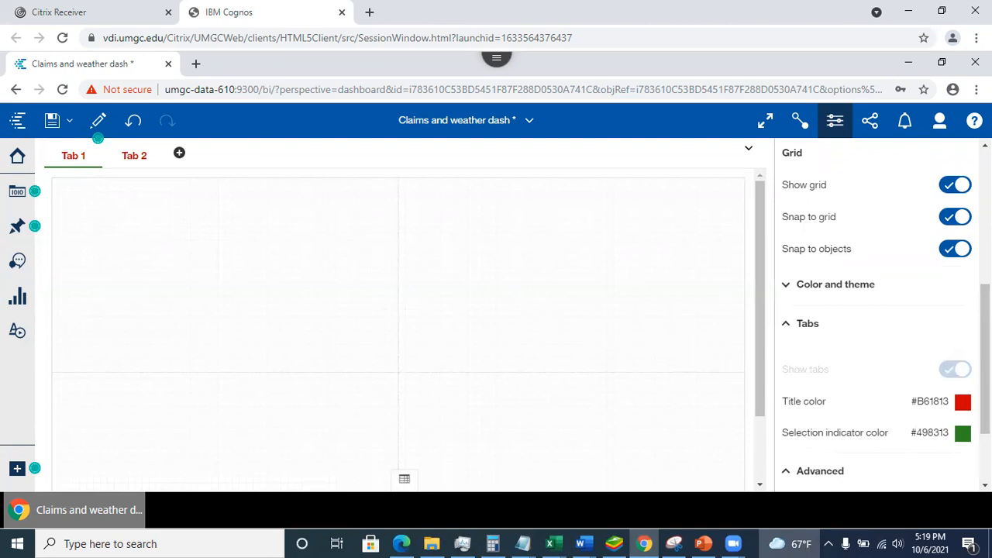
scroll(876, 349, down, 2)
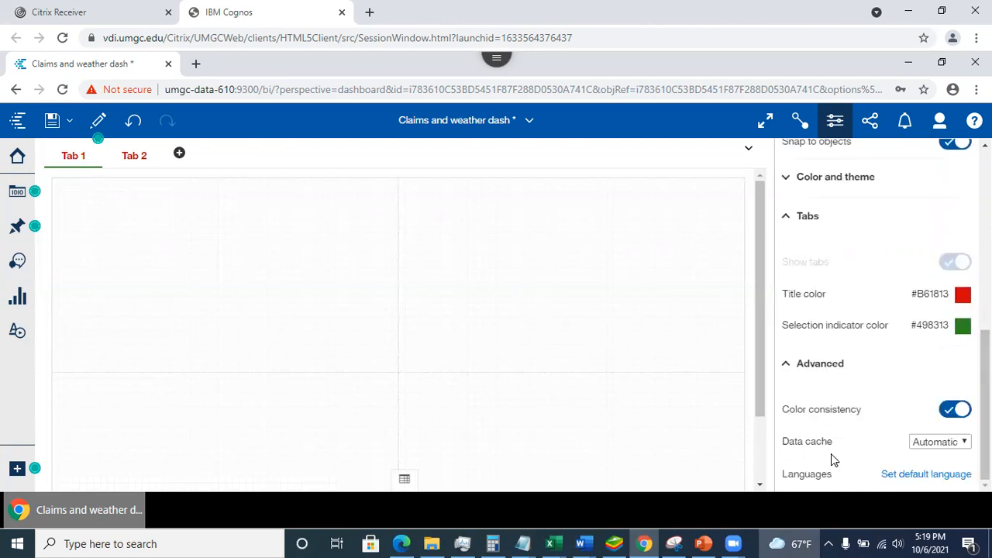
scroll(884, 310, up, 3)
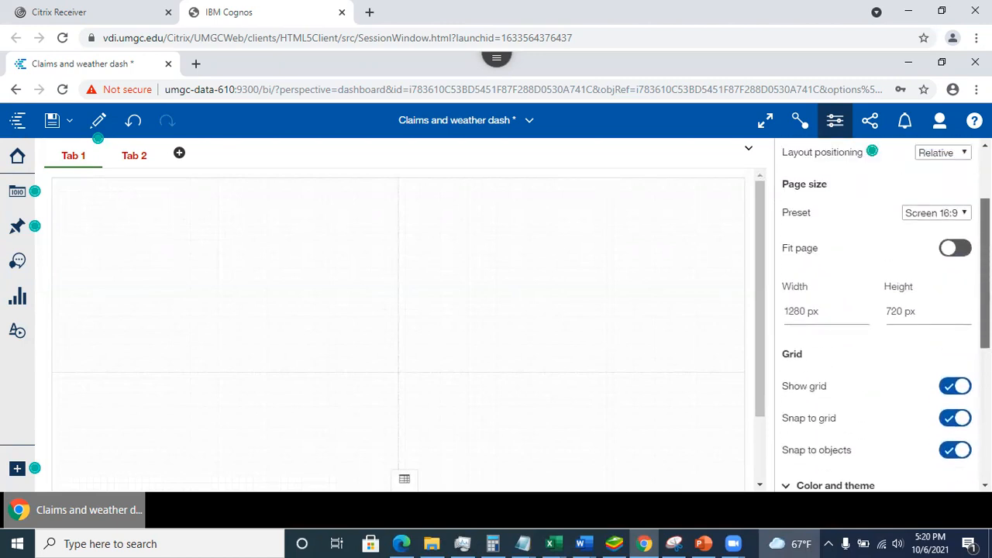
scroll(876, 310, up, 2)
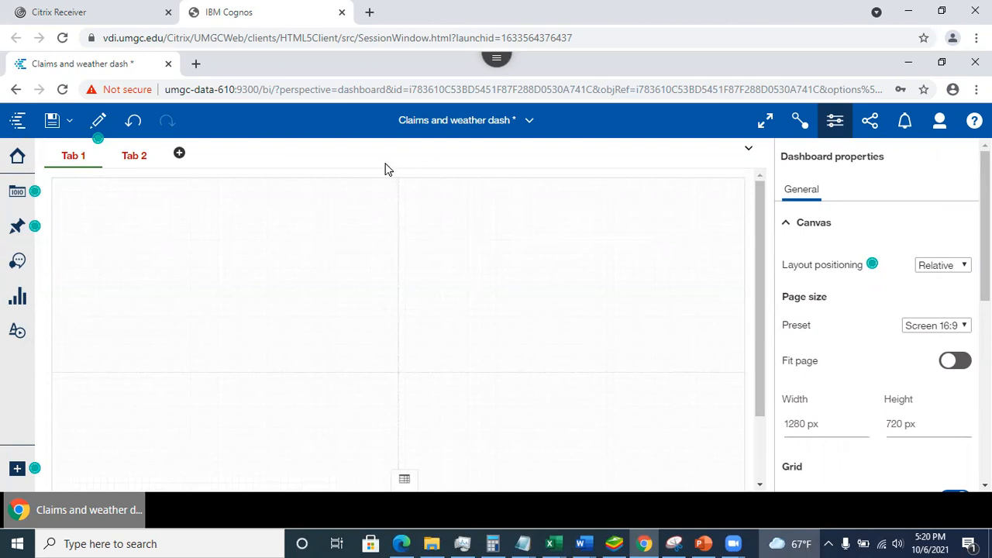
click(51, 121)
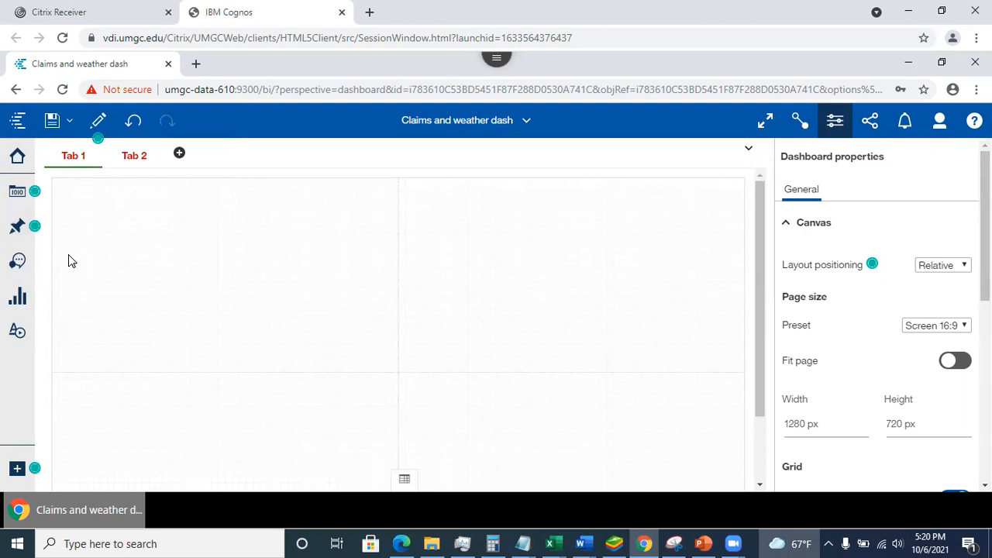
Switch to PowerPoint, review the Dashboard Properties and Multiple Ways to Add Visualizations slides and return to the Cognos dashboard.
click(704, 542)
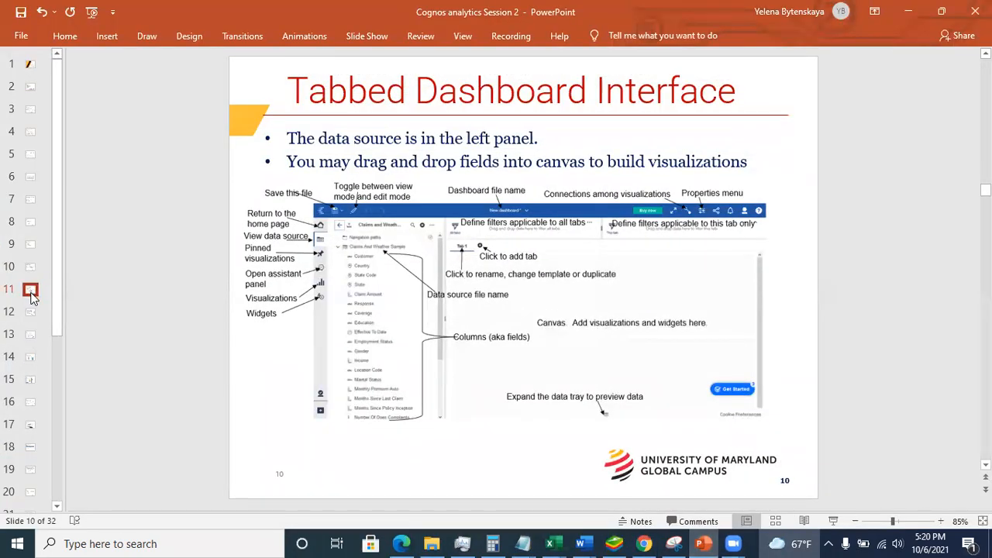
click(31, 291)
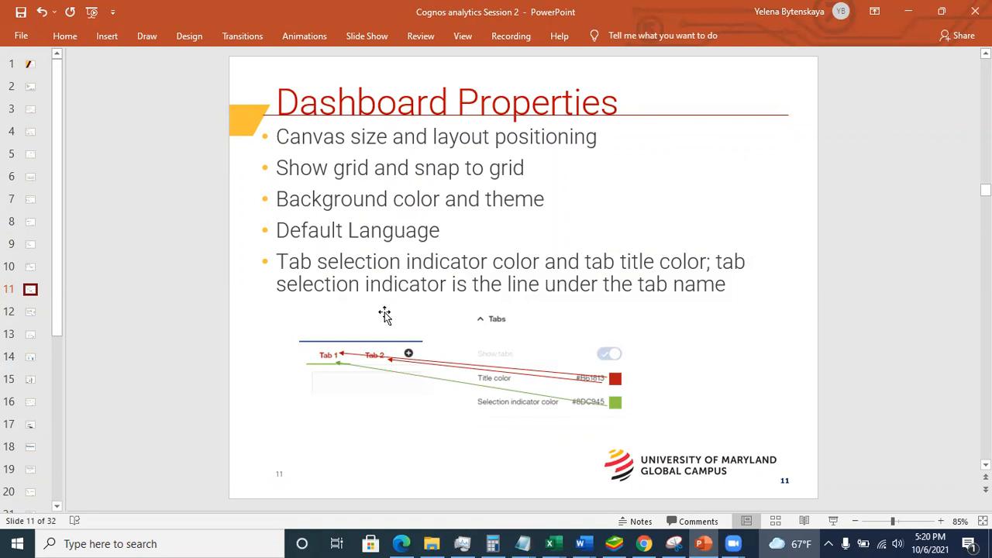
click(31, 314)
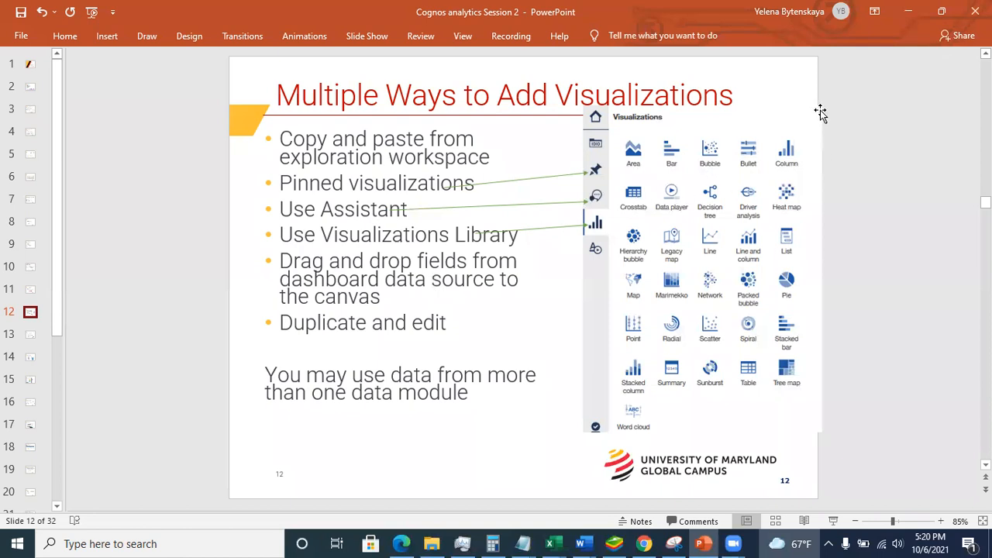
click(909, 10)
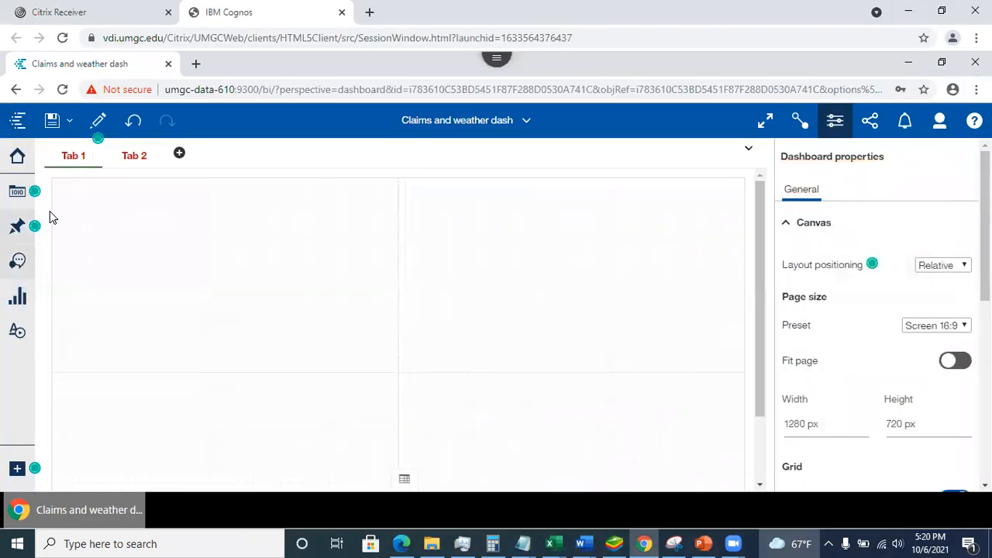
Glance at the visualizations library and add a map of the State field from Claims and Weather.xlsx to Tab 1's upper-left panel.
click(15, 299)
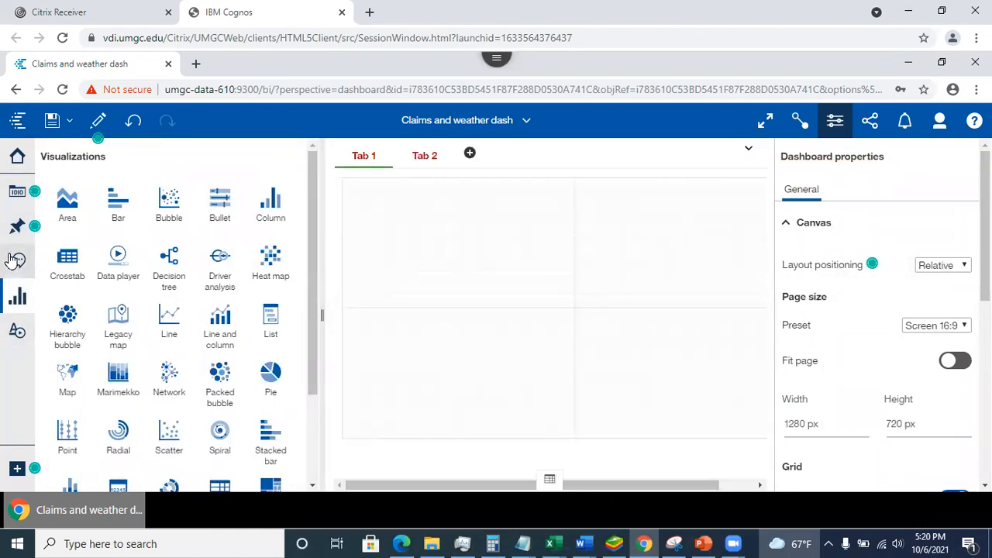
click(16, 198)
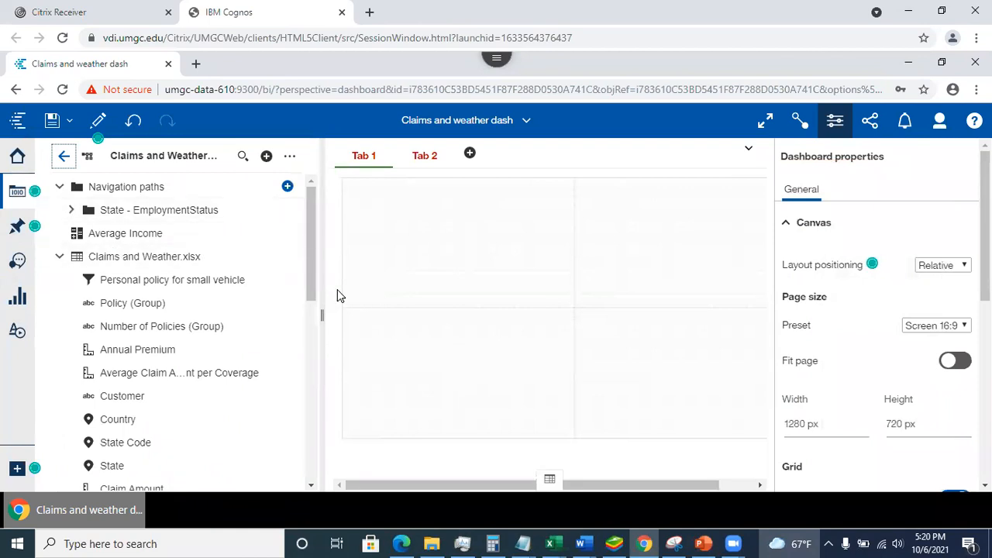
drag(308, 278, 304, 324)
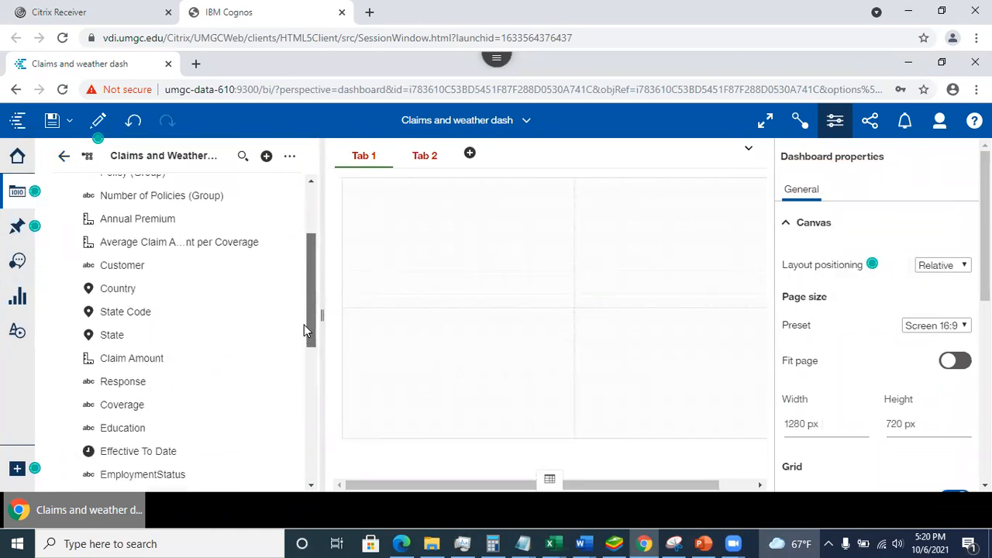
drag(110, 340, 445, 241)
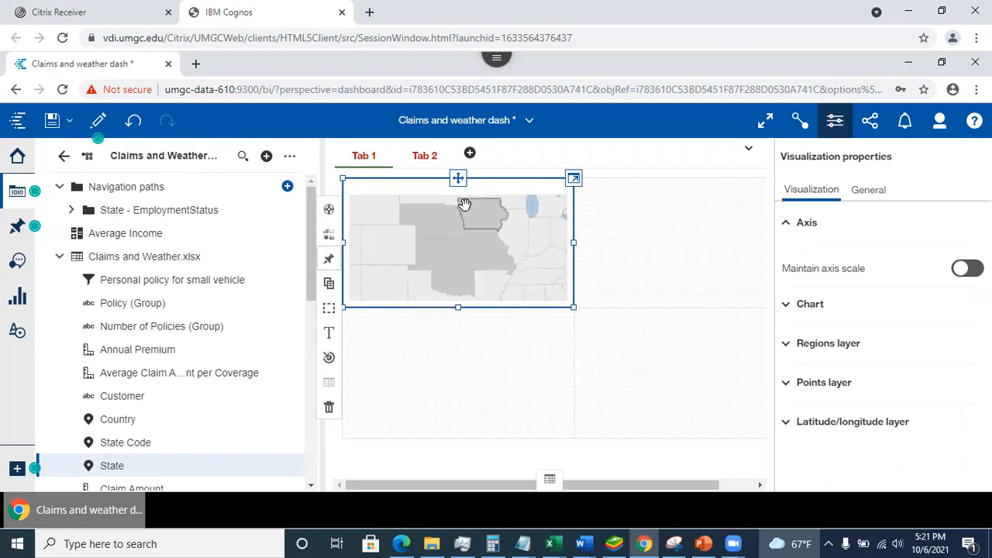
Look through the map's General and Visualization properties and close the properties.
mouse_move(462, 209)
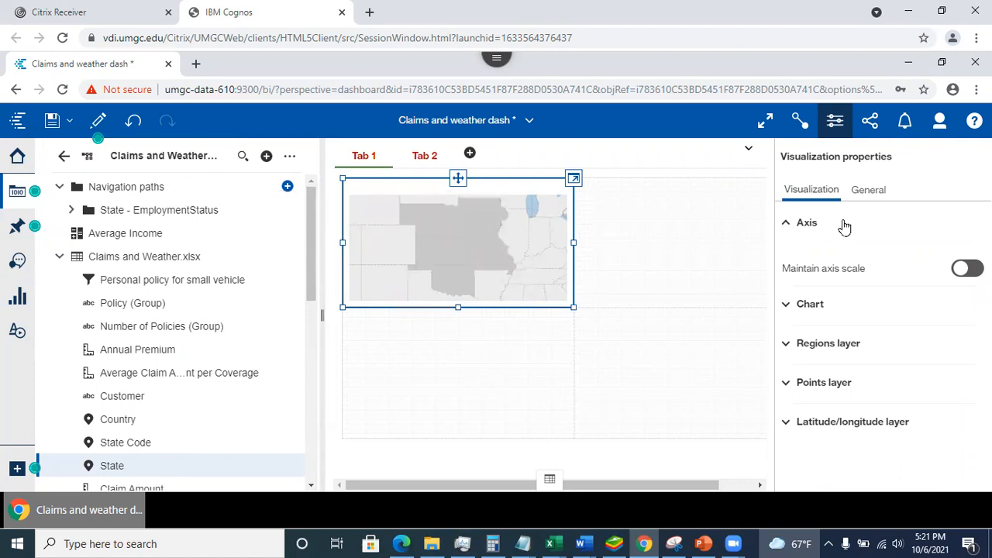
click(875, 194)
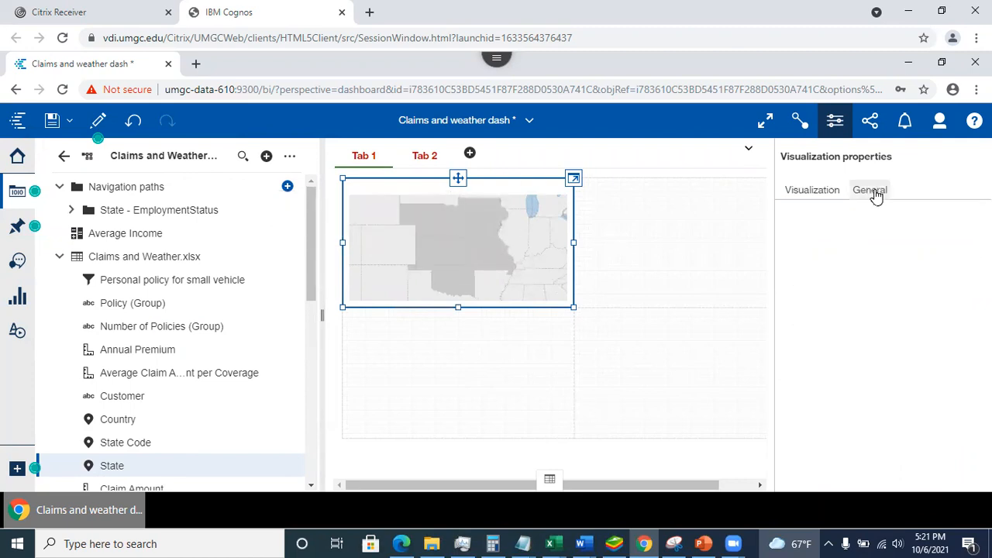
click(811, 197)
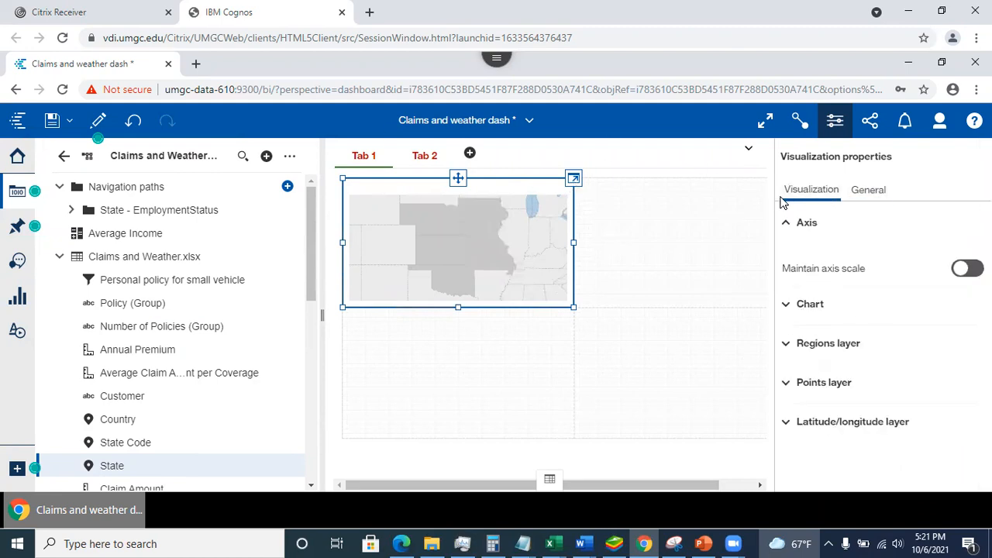
click(835, 128)
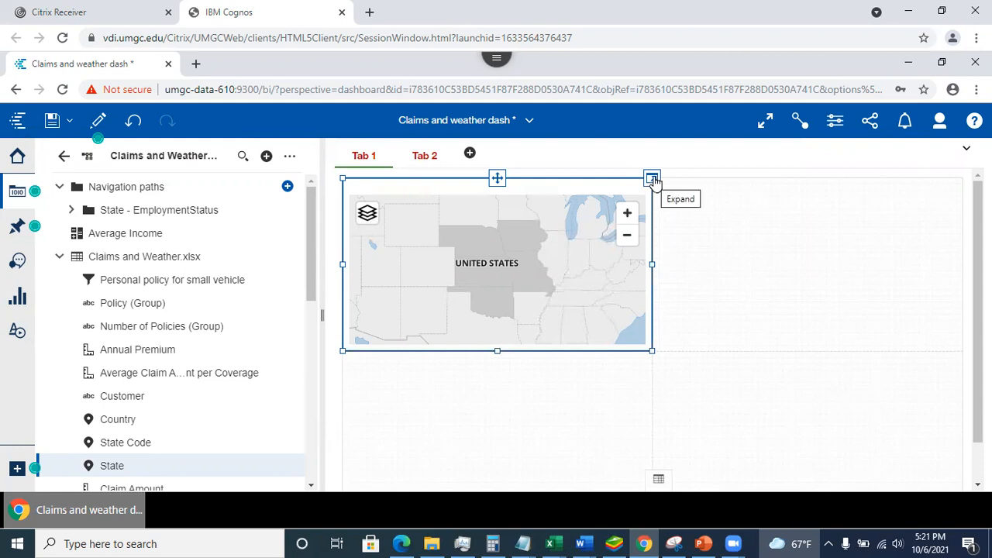
Expand the State map and assign the Customer field as its location color.
click(653, 179)
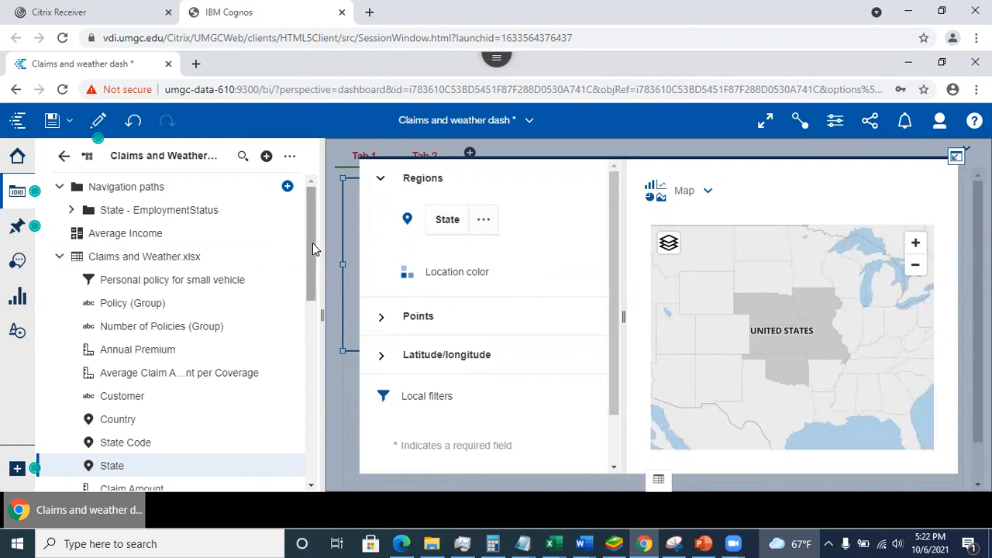
drag(311, 242, 314, 272)
drag(132, 321, 428, 281)
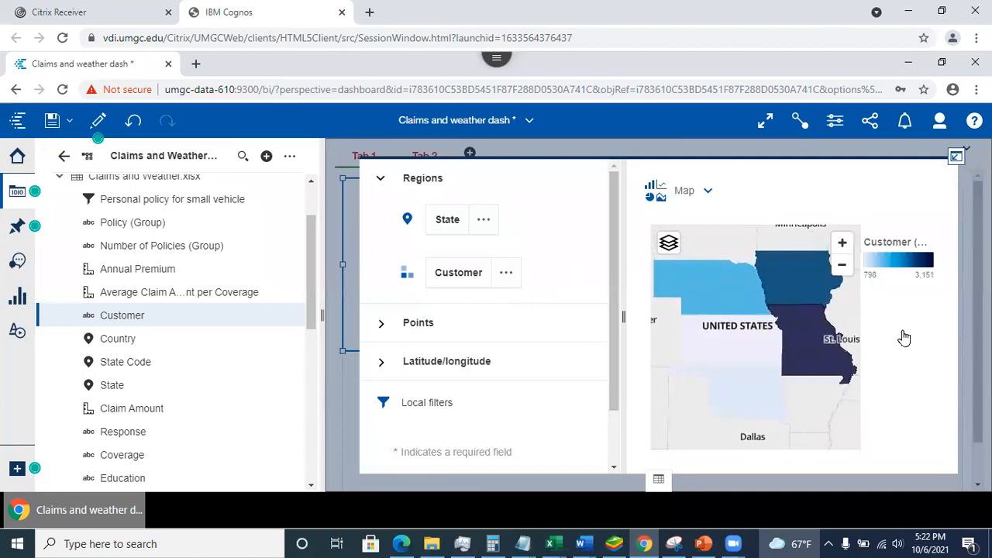
Try summarizing Customer by Count, restore Count distinct and collapse the expanded map into its panel.
click(506, 273)
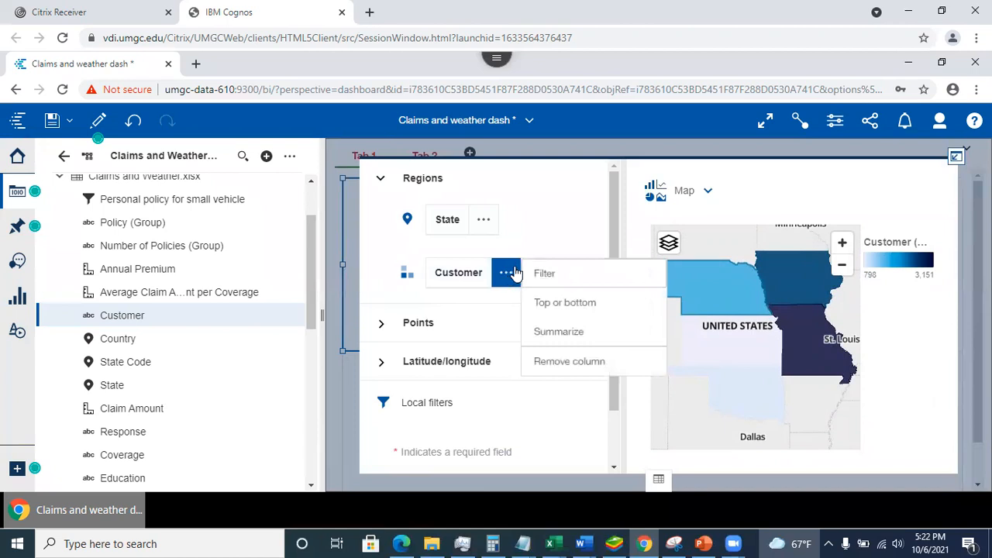
click(562, 333)
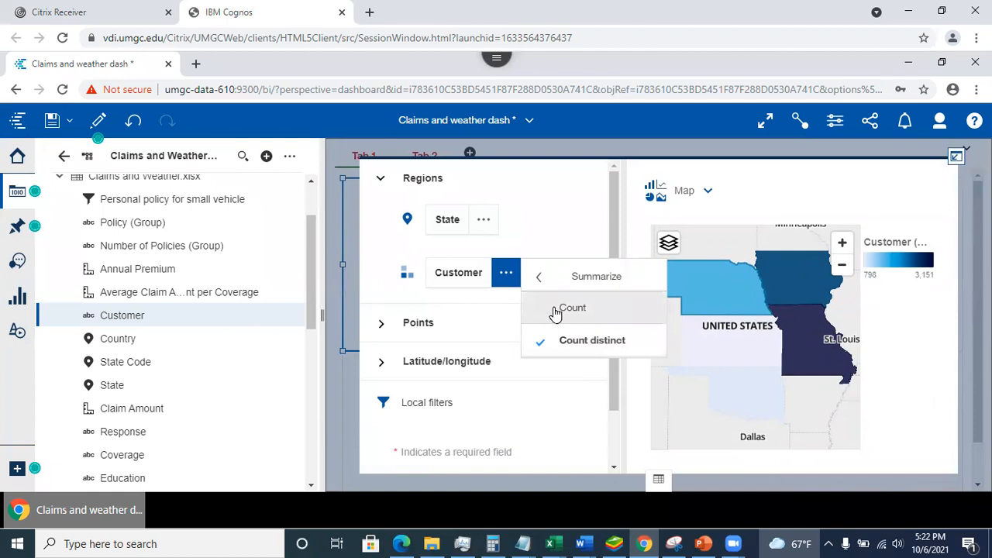
click(555, 311)
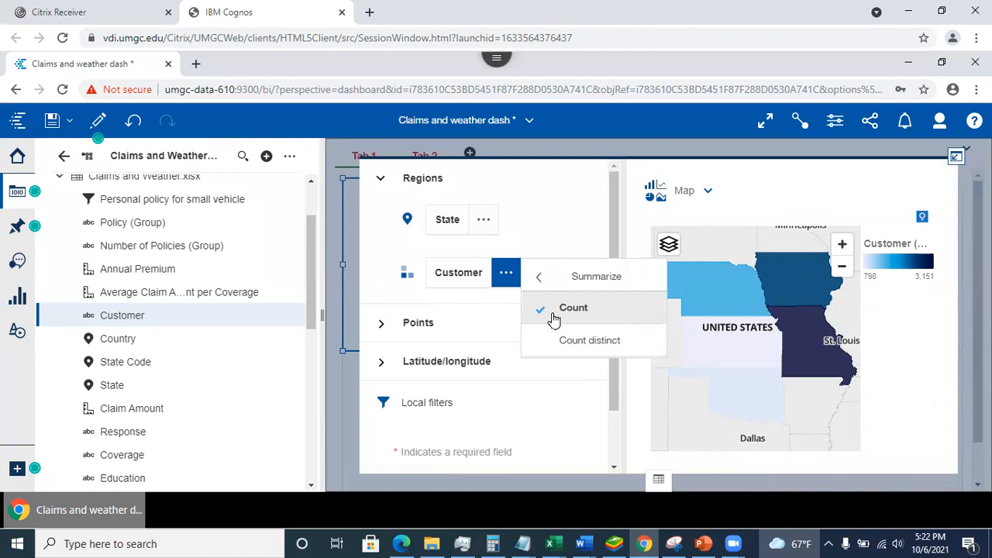
click(556, 349)
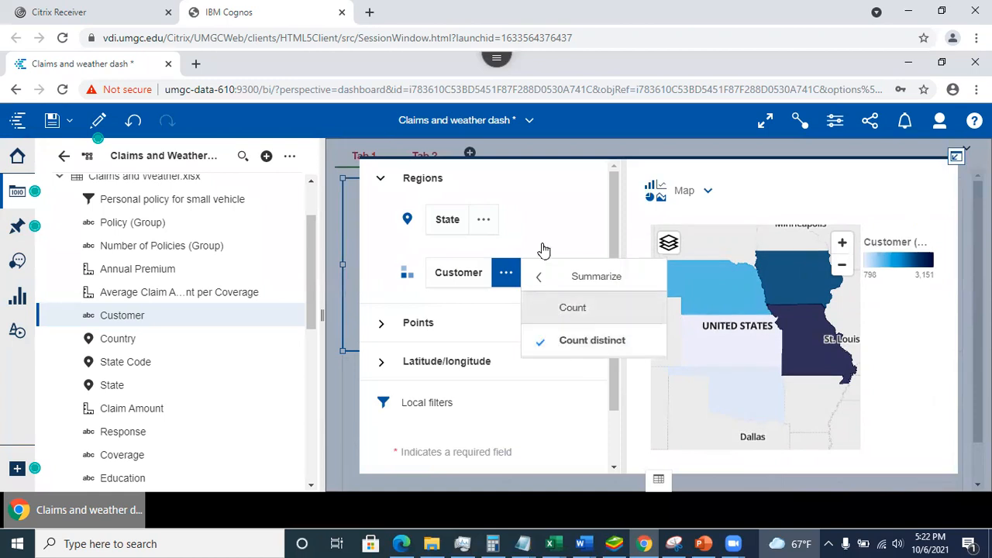
click(956, 157)
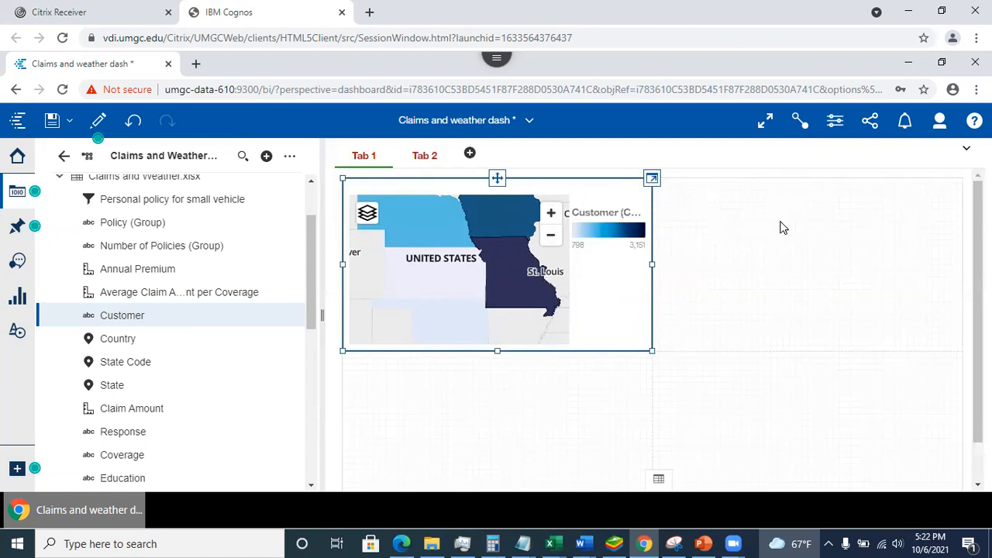
Look through the State map's Axis, Legend and Chart properties and its general Appearance settings.
click(836, 125)
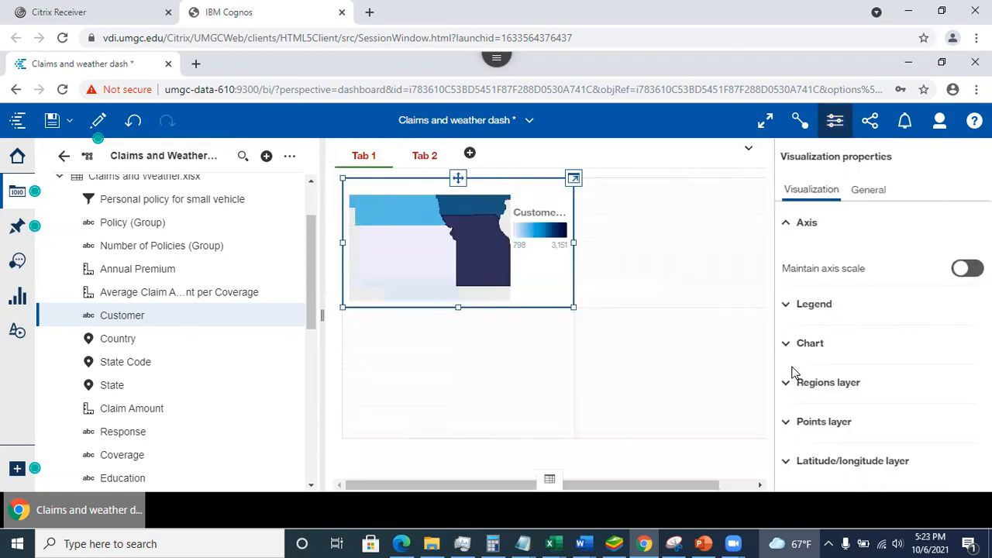
click(787, 306)
click(787, 306)
click(786, 344)
scroll(879, 310, down, 5)
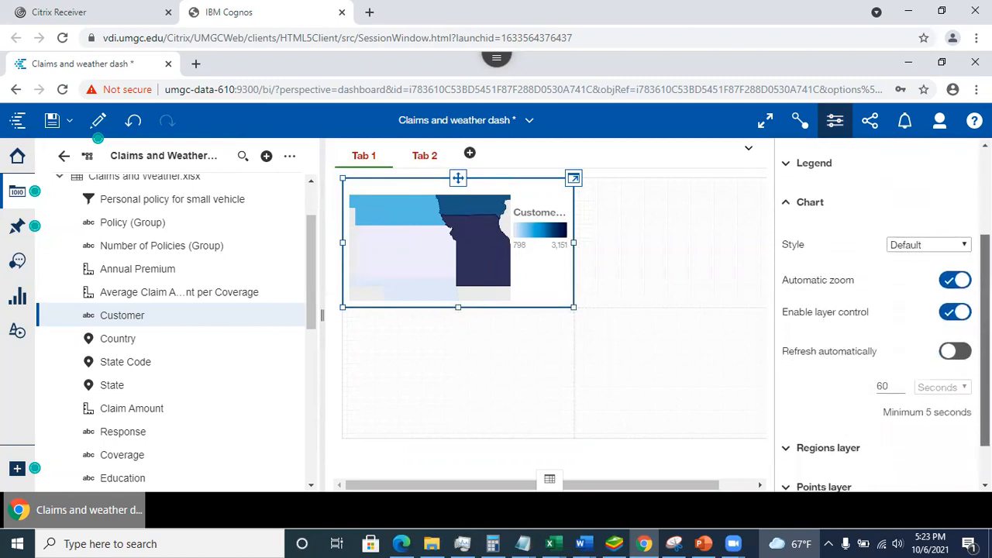
scroll(899, 473, up, 5)
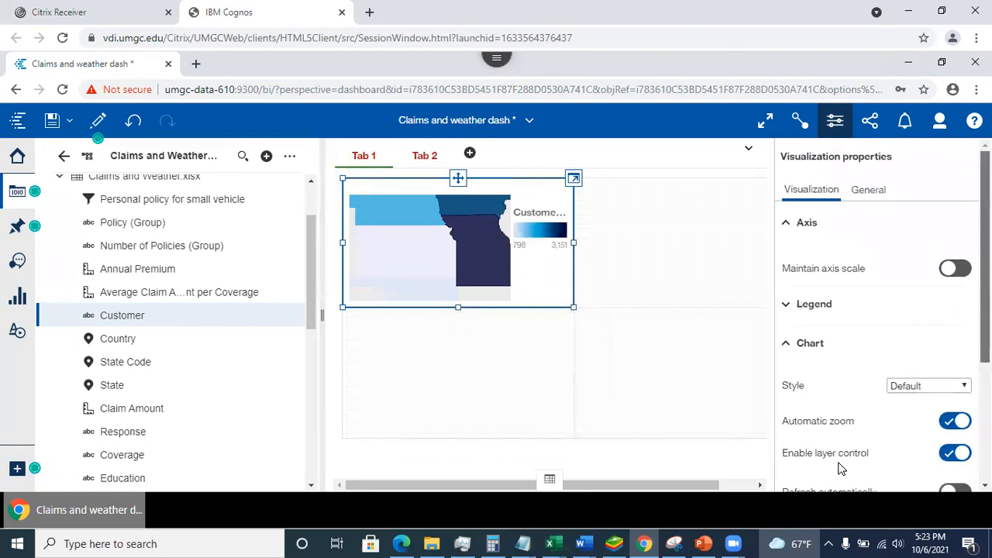
click(866, 197)
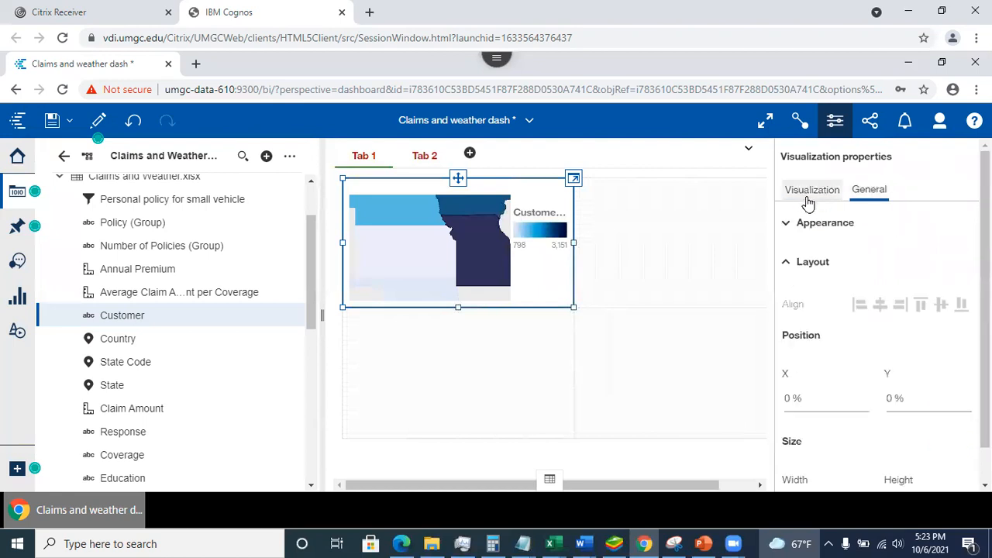
click(785, 226)
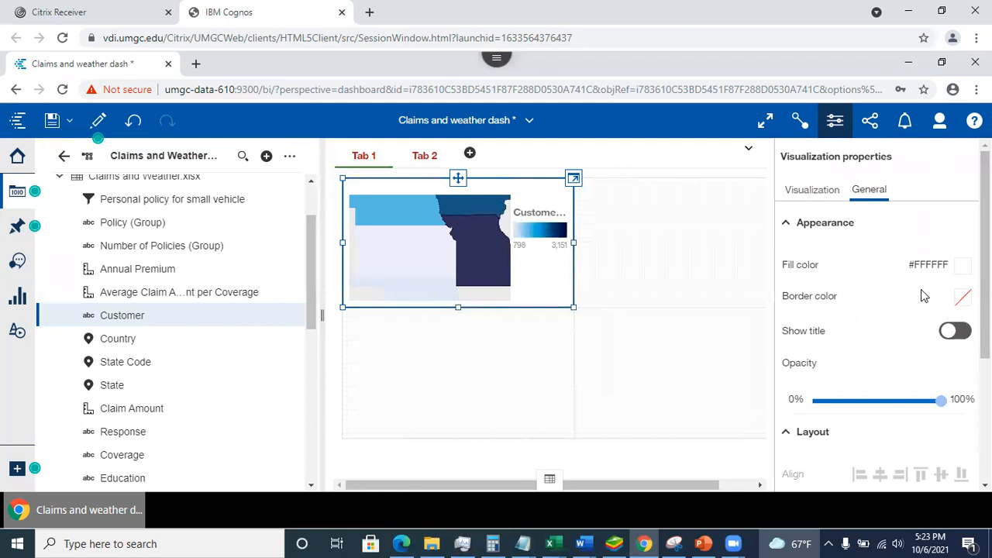
Deselect the map and examine the dashboard's grid, color and theme properties.
click(650, 347)
scroll(876, 310, down, 5)
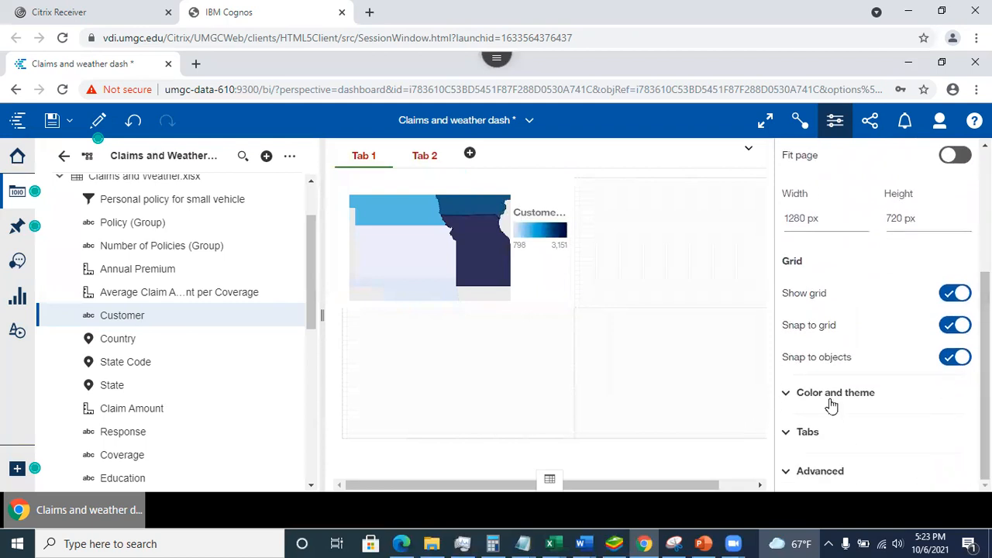
click(786, 394)
scroll(882, 318, down, 3)
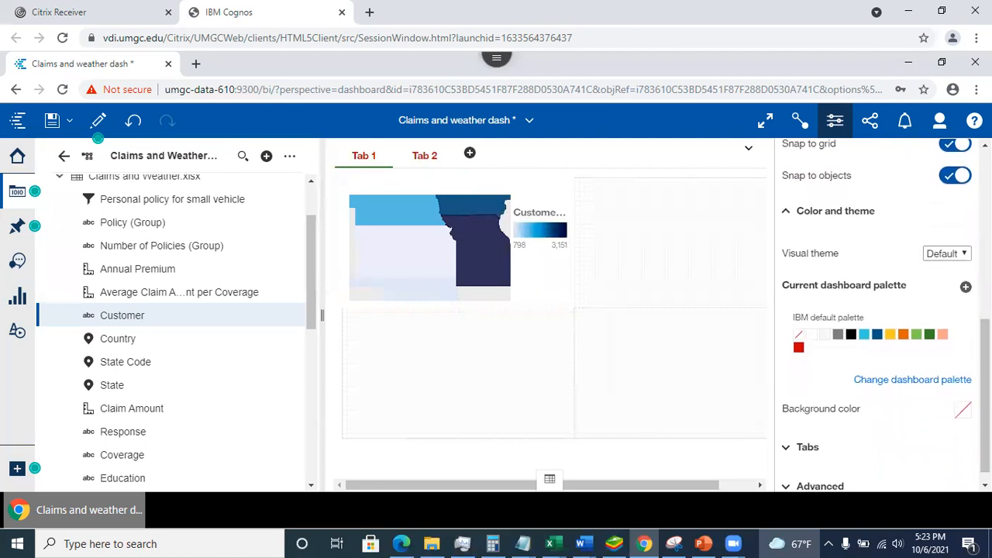
drag(985, 388, 601, 353)
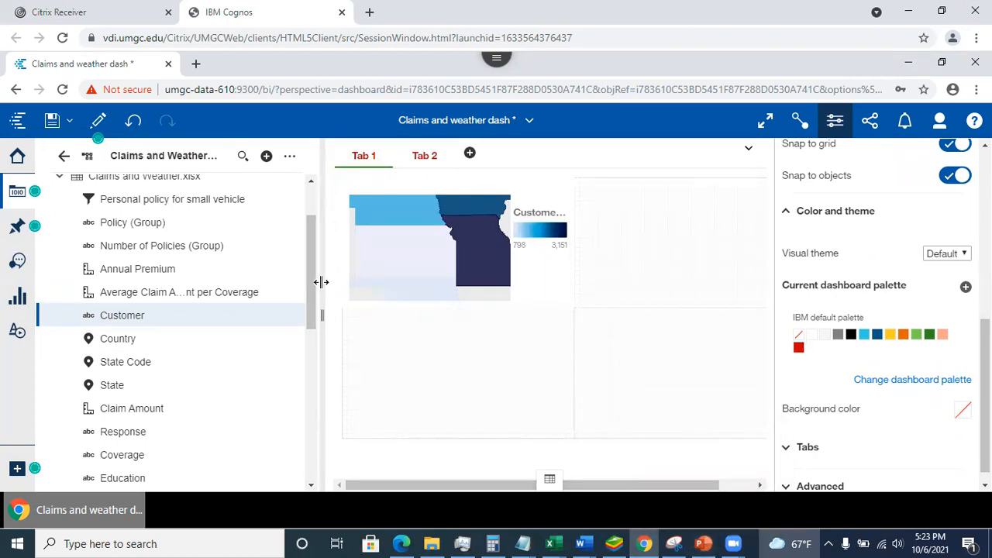
Add the pinned Total Claim Amount crosstab from Claims and weather exploration to Tab 1's lower-left panel.
click(16, 231)
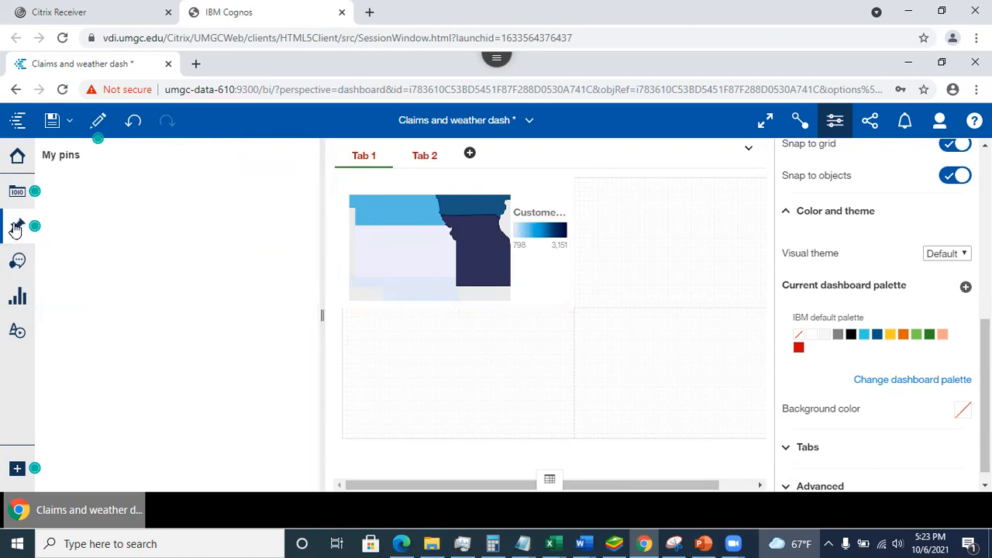
drag(312, 313, 334, 428)
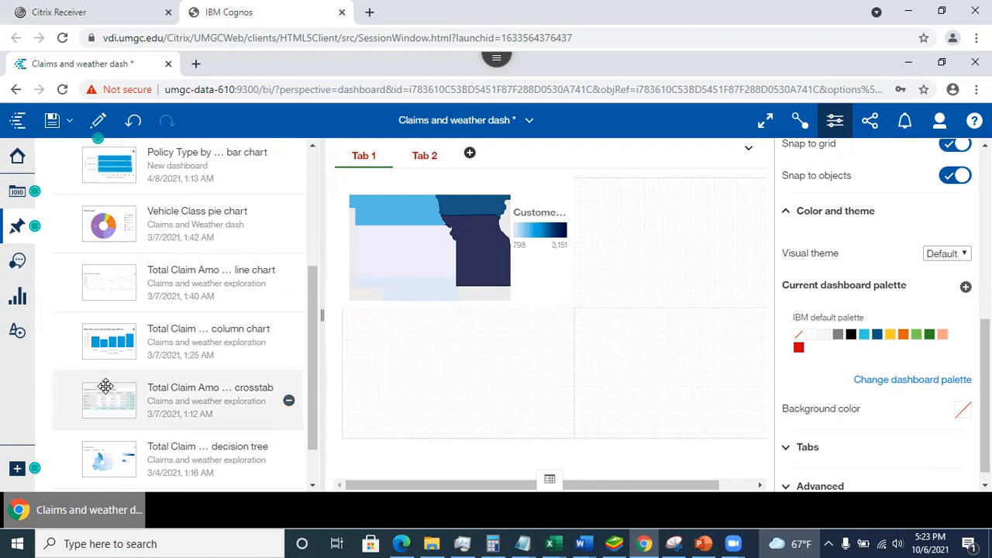
drag(114, 390, 456, 373)
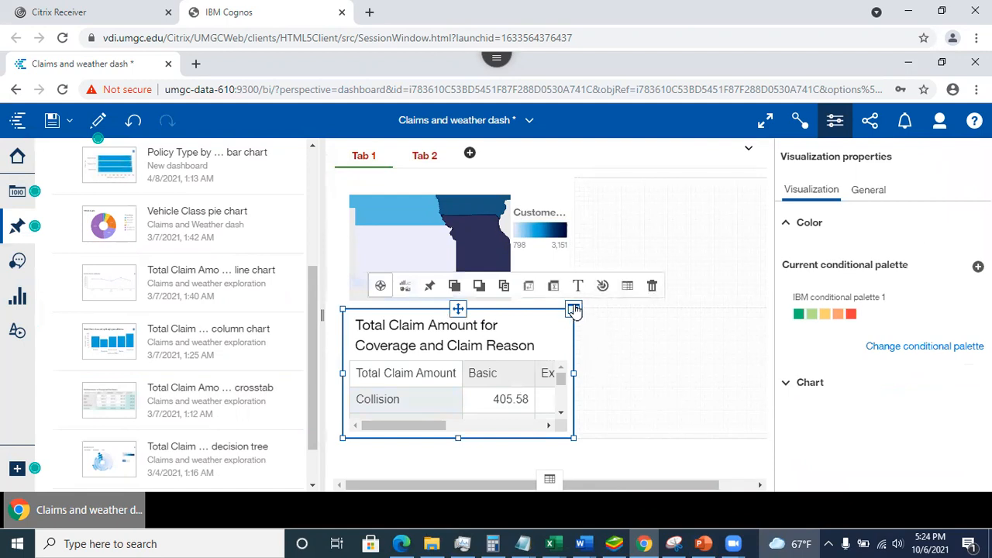
Glance at the crosstab's data slots in the expanded view, collapse it and close the visualization properties.
click(573, 310)
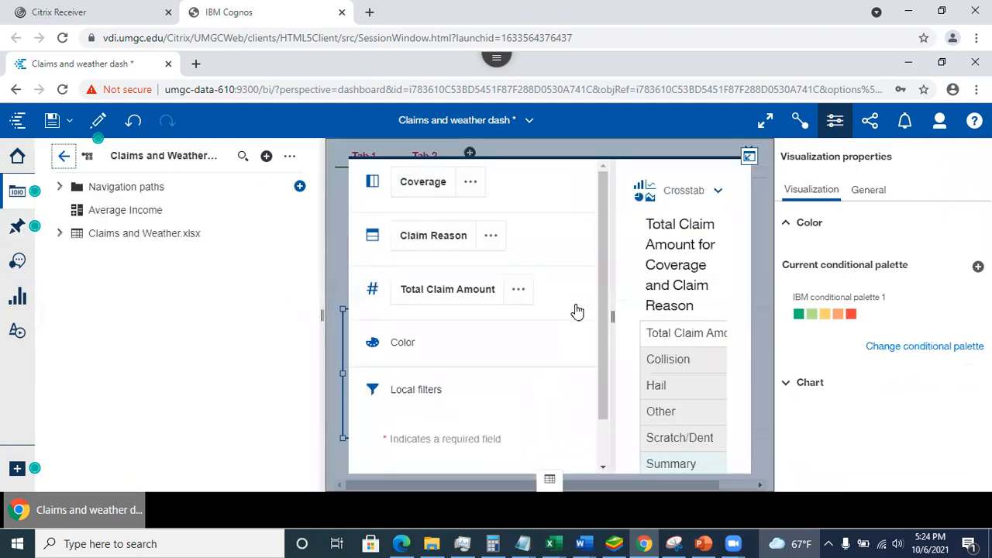
click(748, 156)
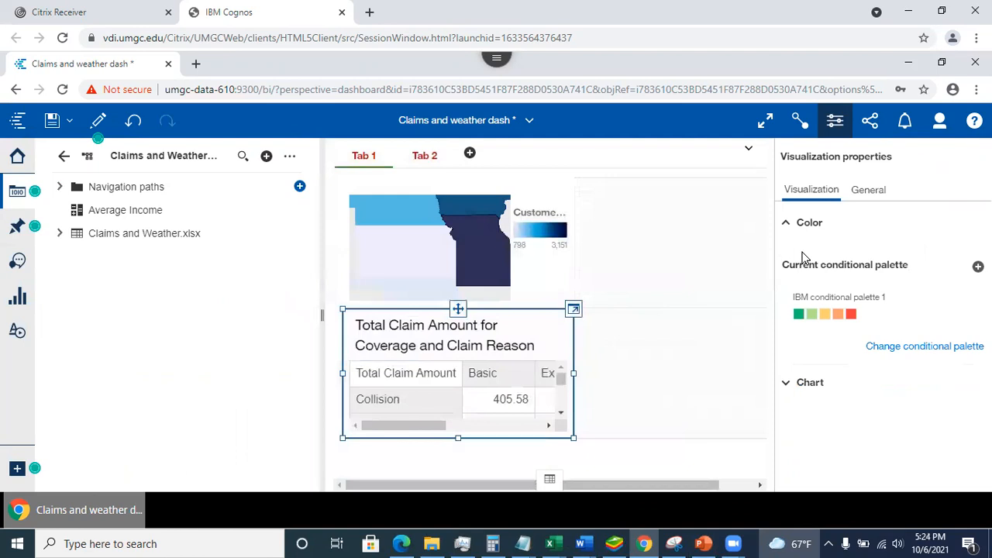
click(835, 123)
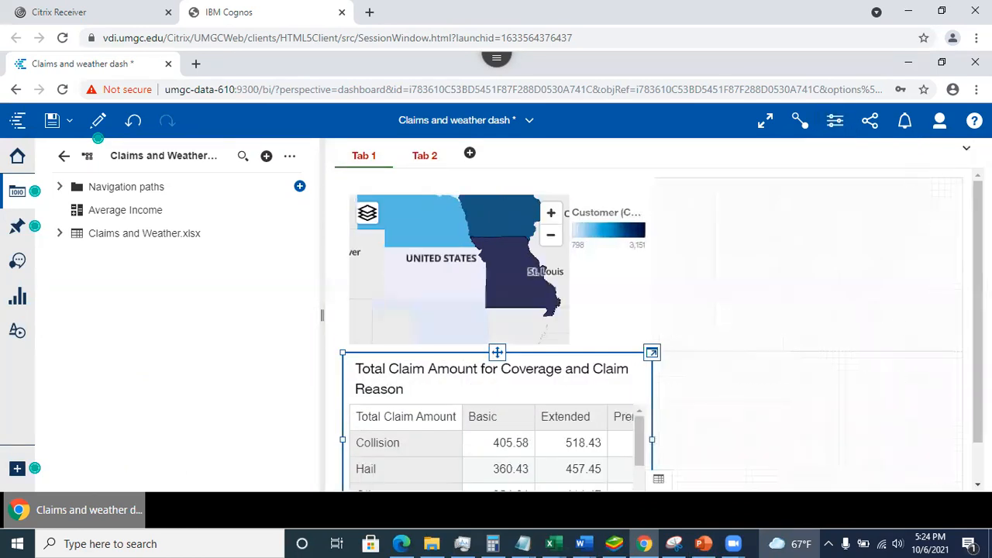
Review the crosstab's claim reasons and coverage columns in its panel and in the expanded view, and collapse and deselect it.
scroll(645, 382, down, 1)
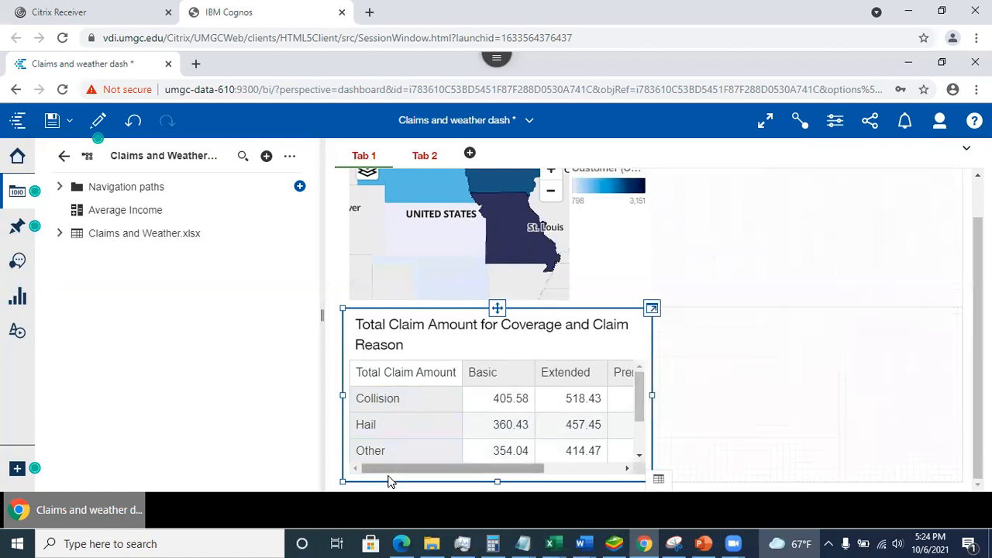
click(424, 441)
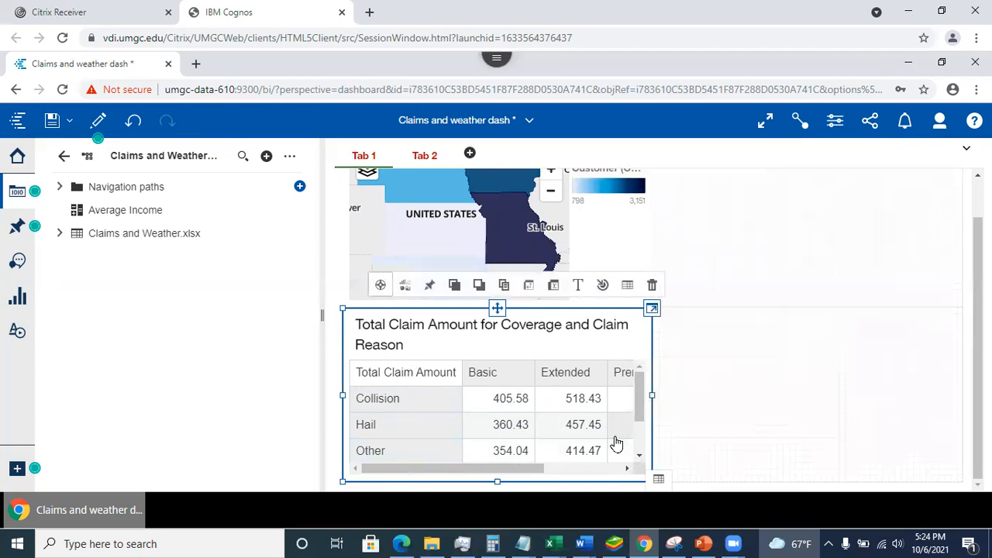
click(652, 310)
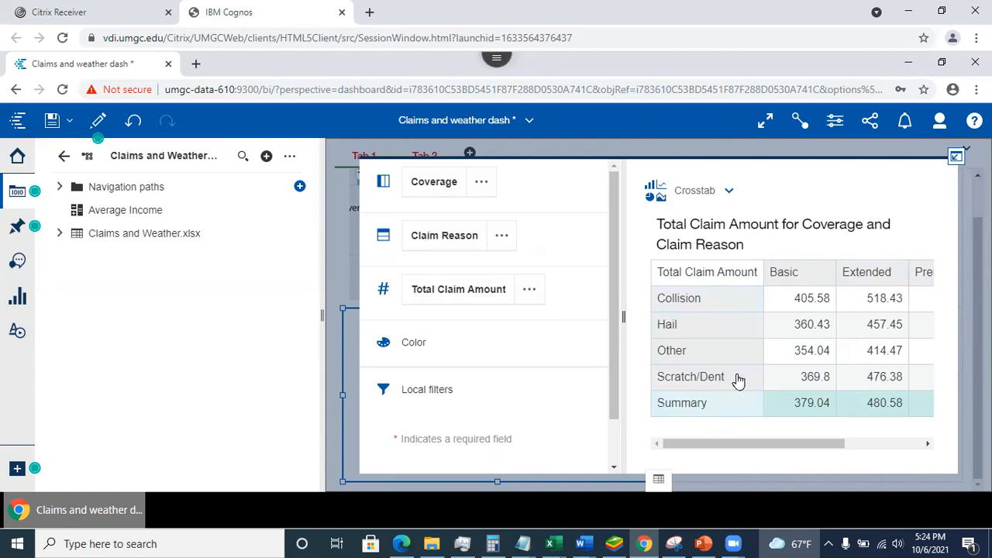
drag(793, 452, 706, 463)
click(955, 158)
click(839, 396)
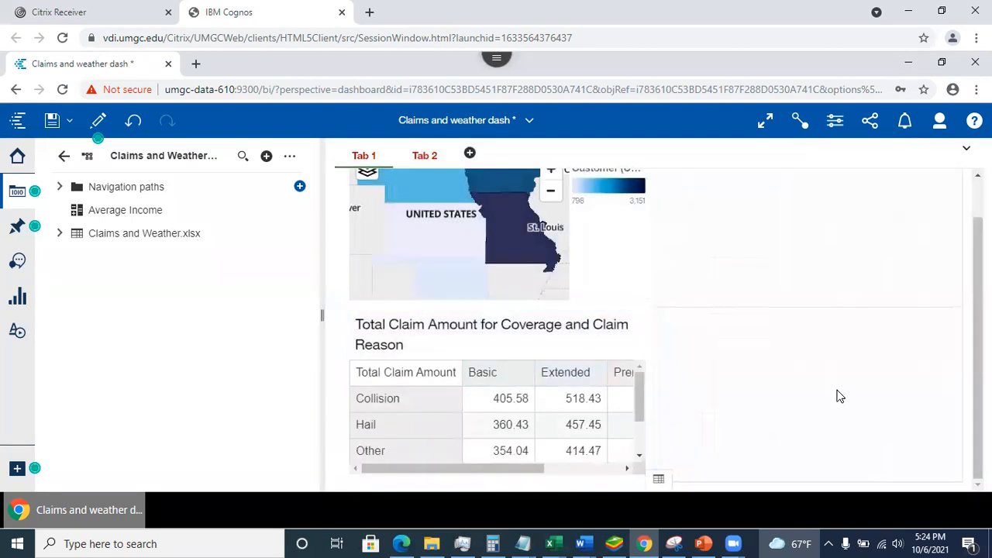
Save the dashboard and open Claims and weather exploration from My content.
click(51, 120)
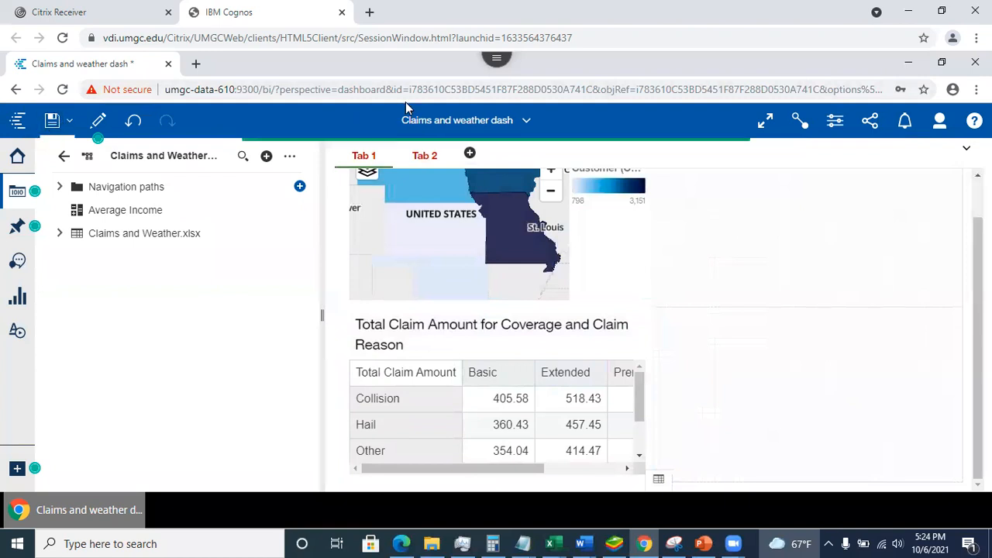
click(527, 122)
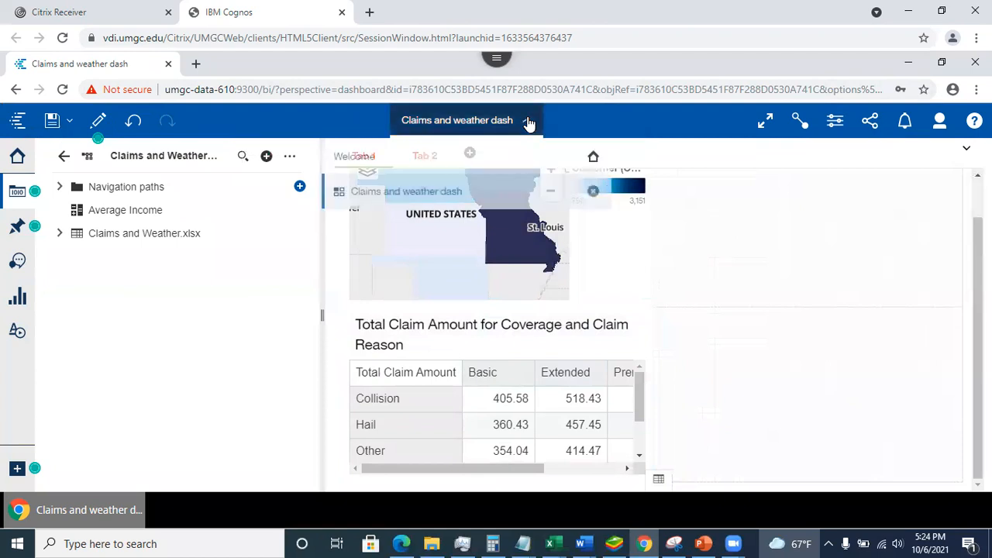
click(359, 158)
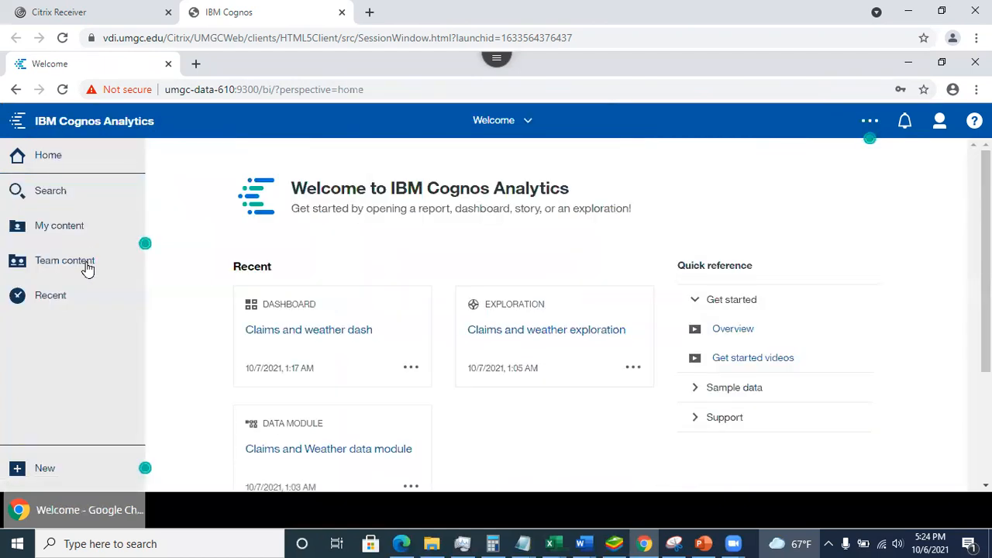
click(64, 228)
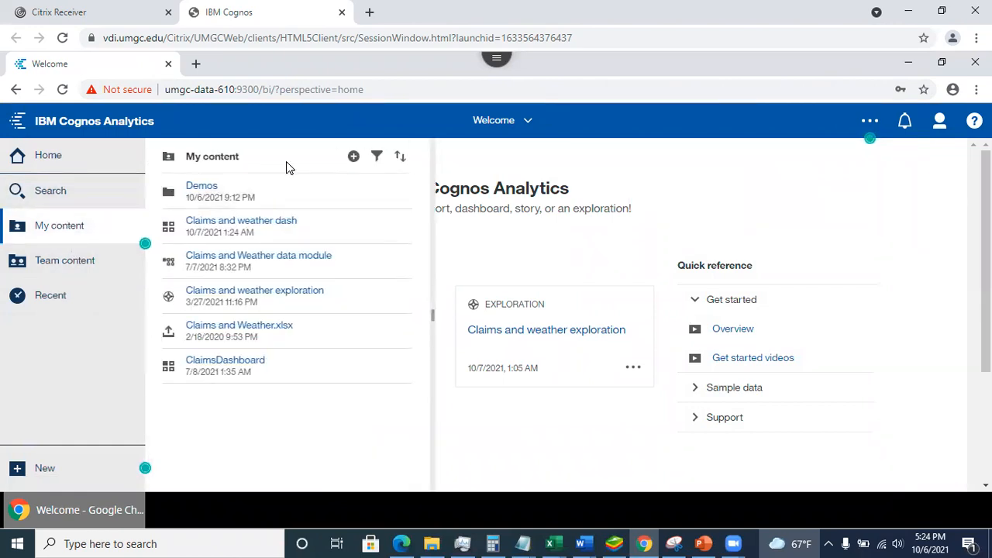
click(249, 293)
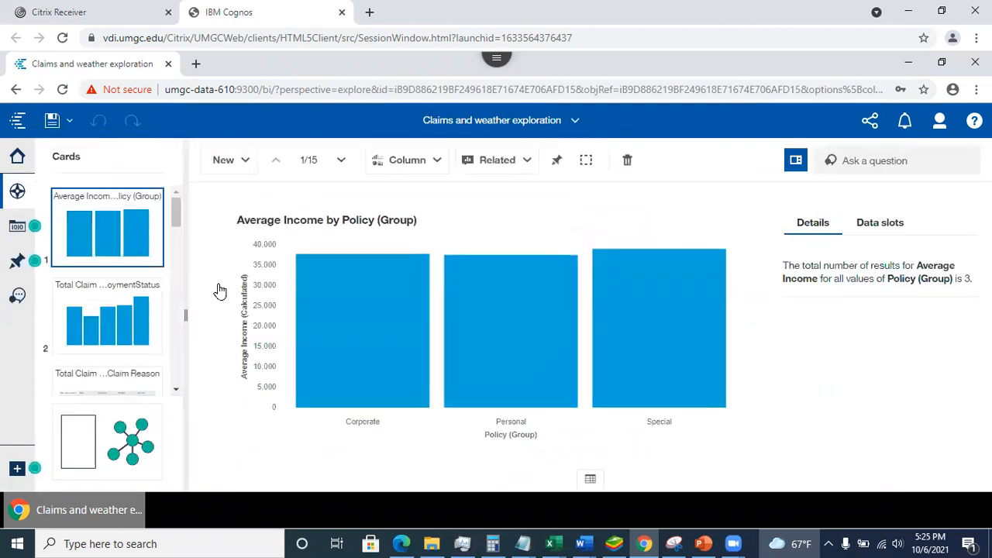
Pin the exploration's Total Claim Amount spiral chart on card 6 and check it in My pins.
drag(177, 213, 195, 315)
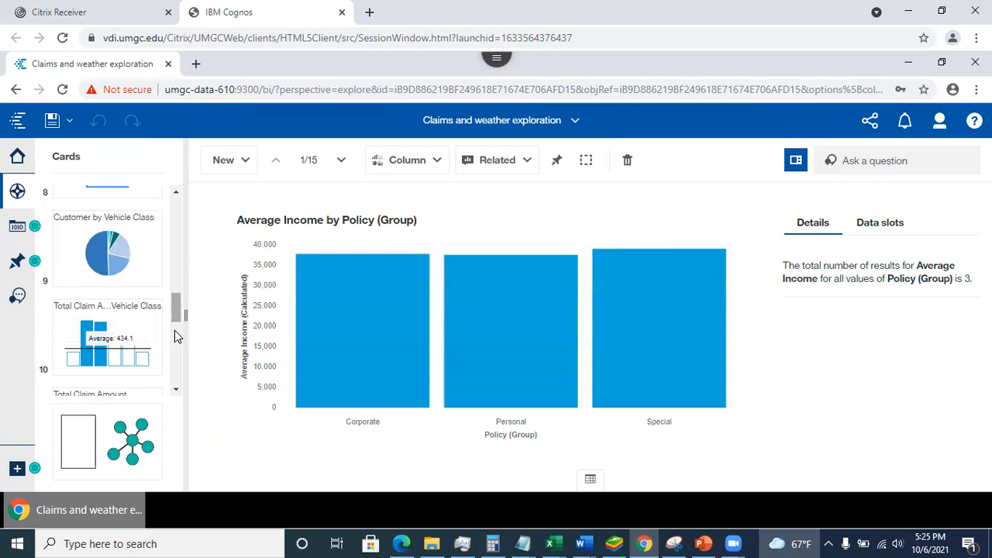
scroll(175, 336, down, 5)
drag(178, 358, 184, 277)
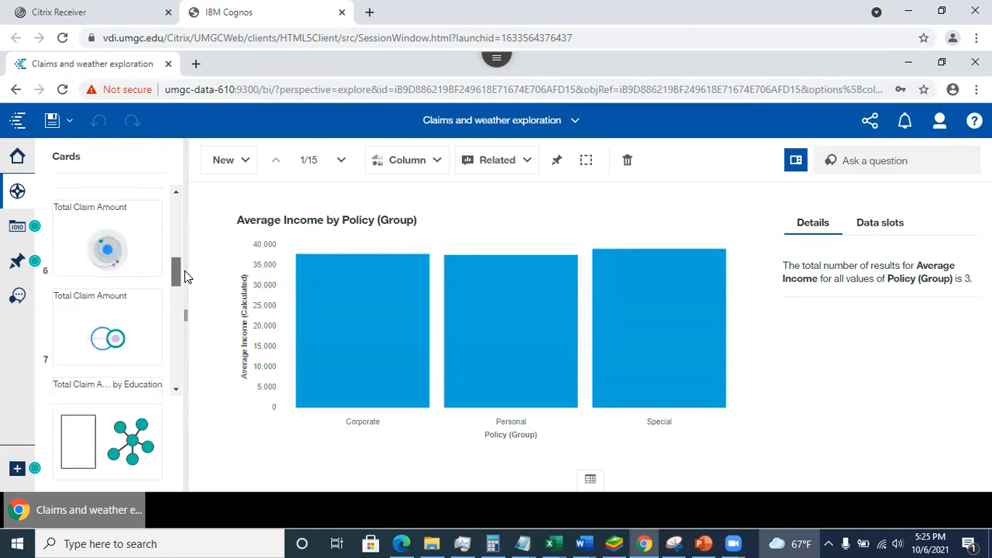
mouse_move(85, 238)
click(85, 235)
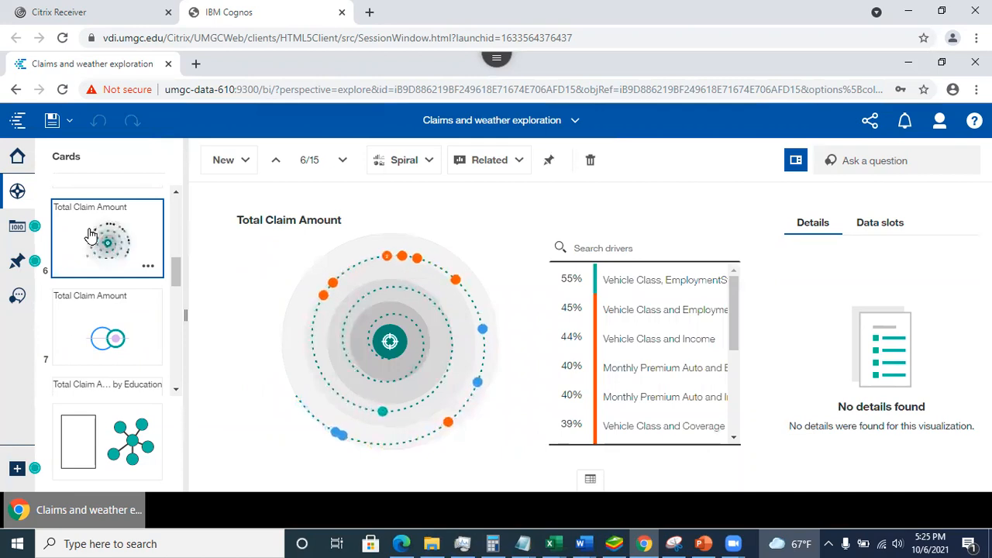
mouse_move(152, 268)
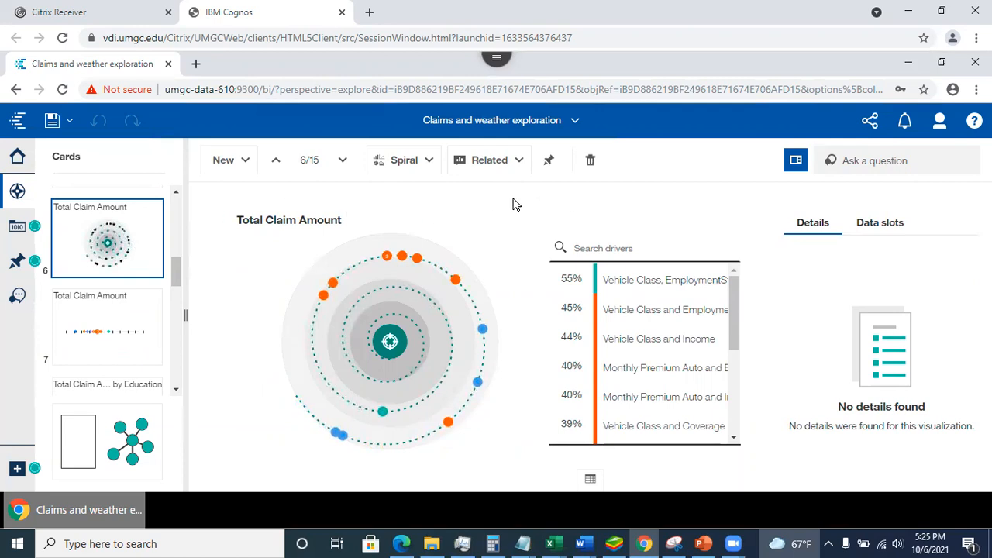
click(550, 163)
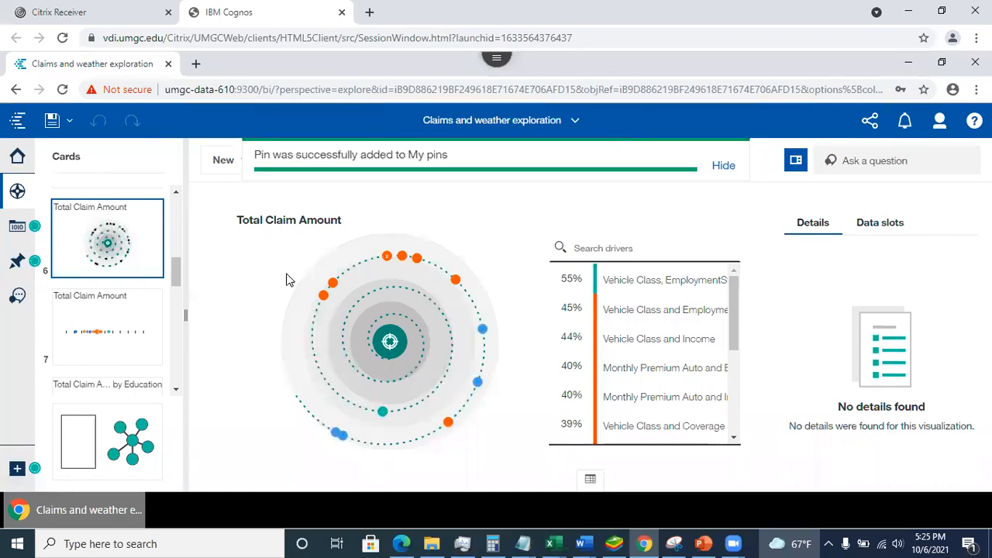
drag(177, 271, 184, 187)
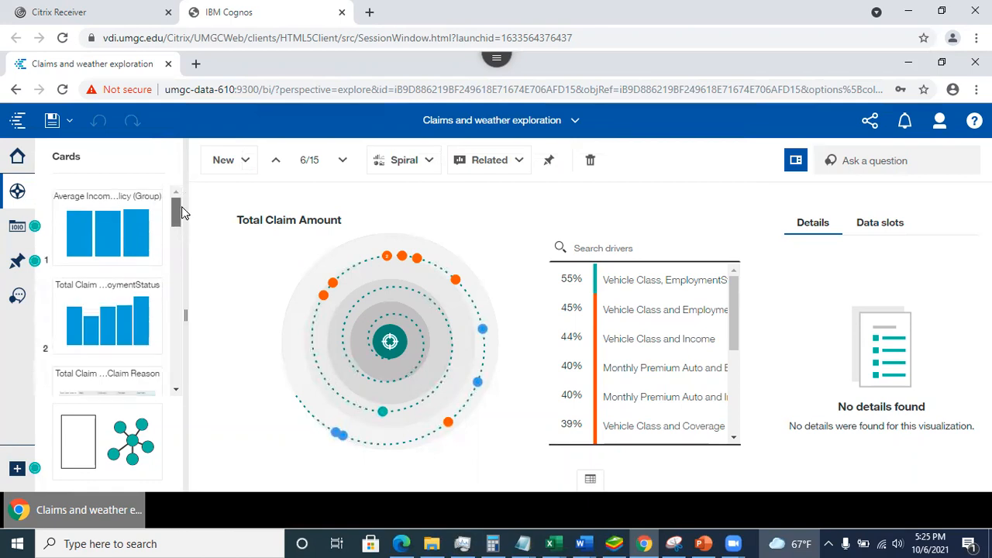
click(15, 268)
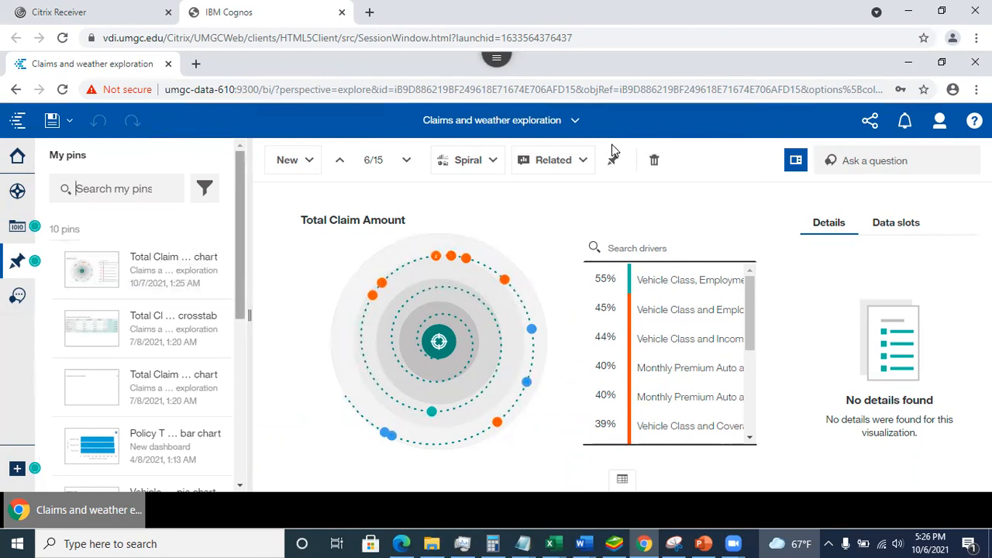
Switch back to Claims and weather dash, add the pinned Total Claim Amount spiral chart to Tab 1's upper-right panel and expand it.
click(574, 123)
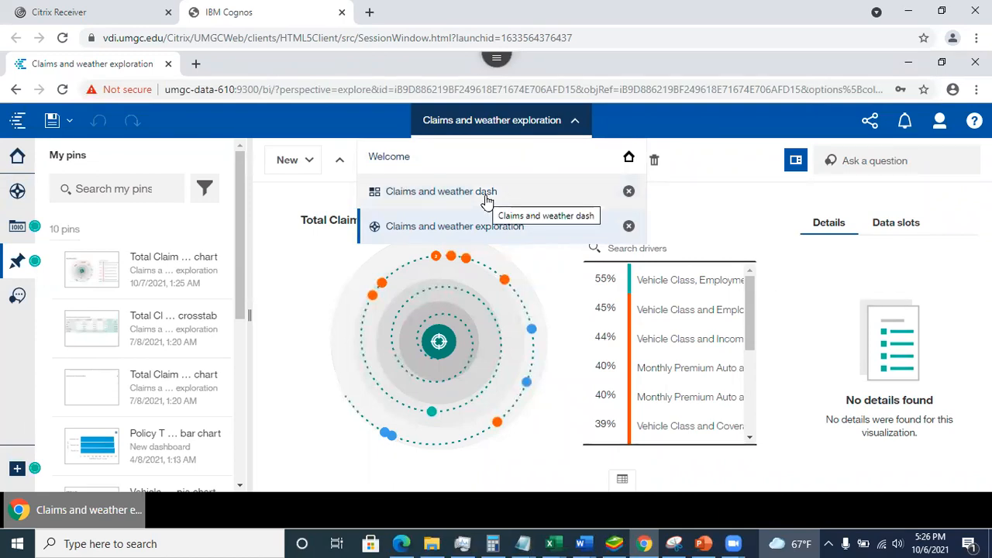
click(427, 195)
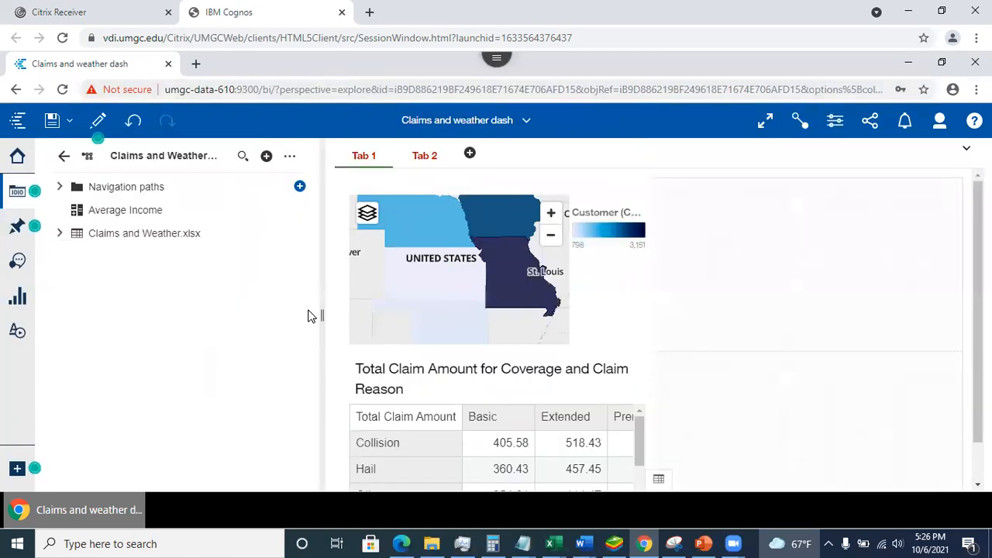
click(15, 229)
drag(172, 267, 809, 258)
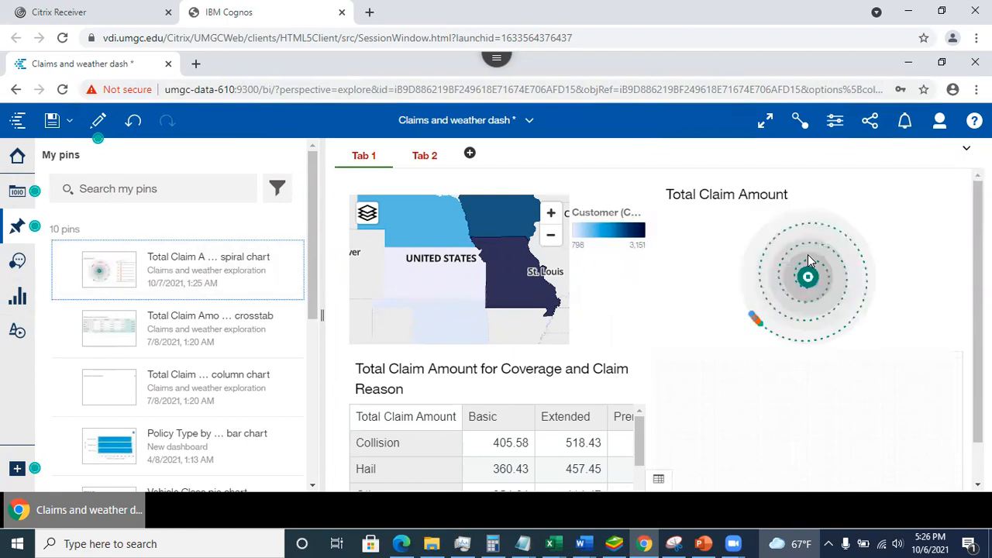
click(806, 254)
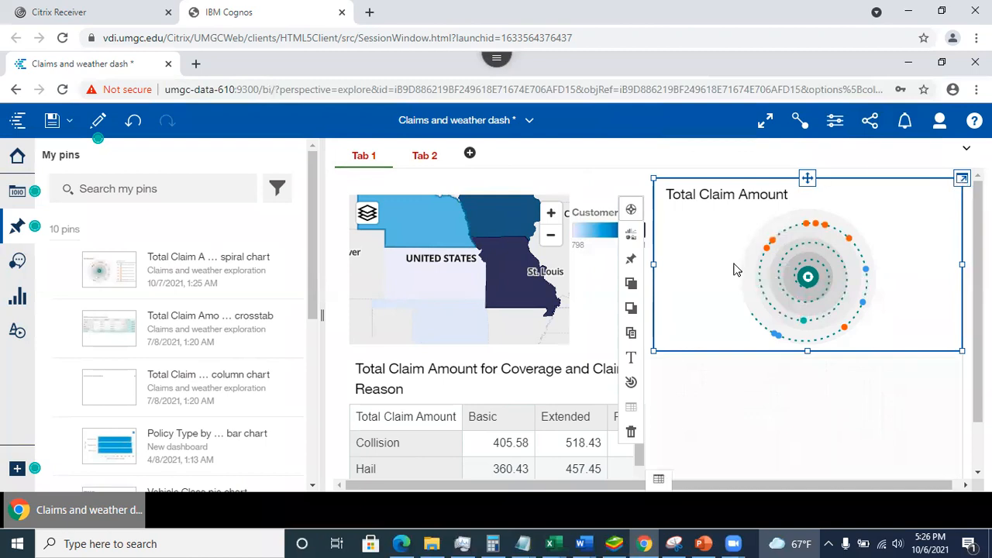
click(961, 180)
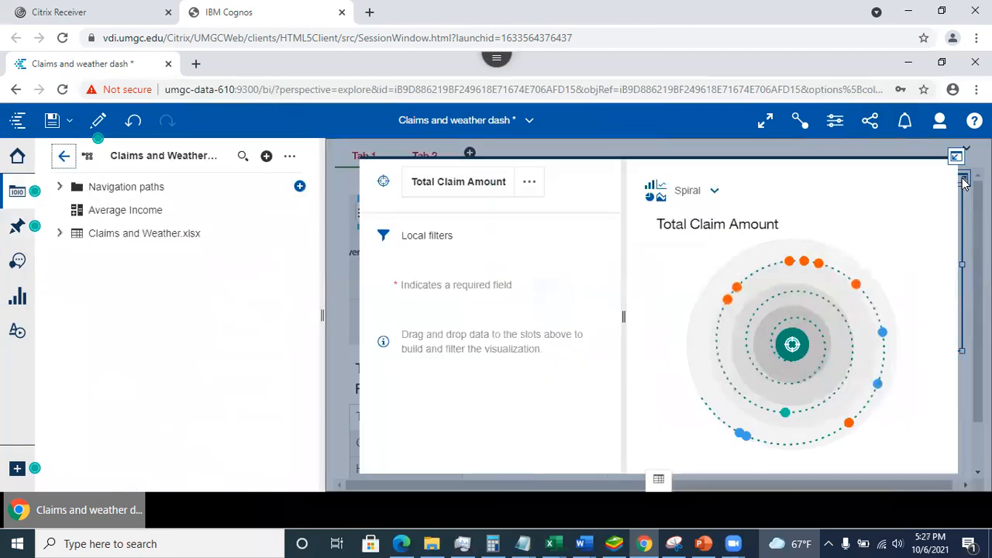
Toggle the spiral chart on Tab 1 between its panel and expanded view, leaving it collapsed and deselected.
click(957, 158)
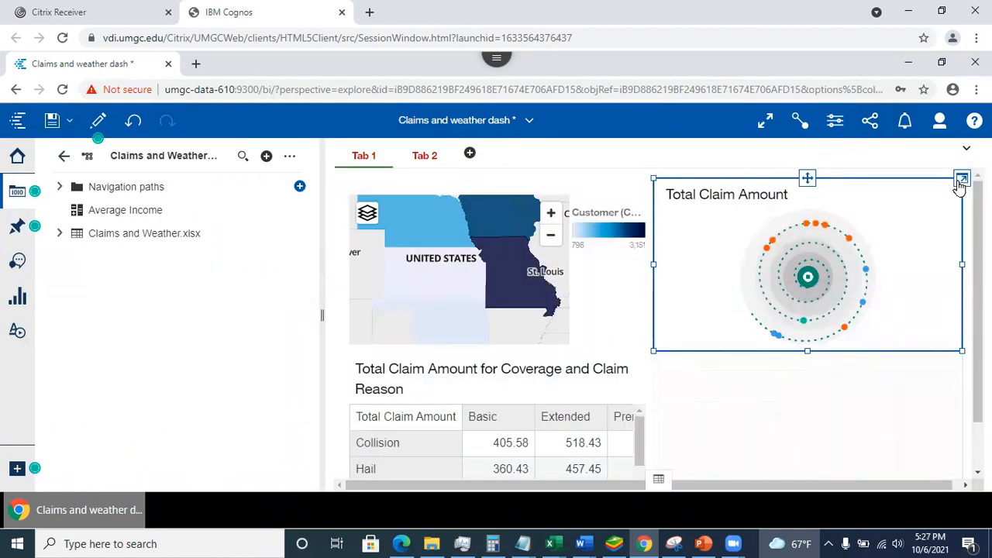
click(962, 180)
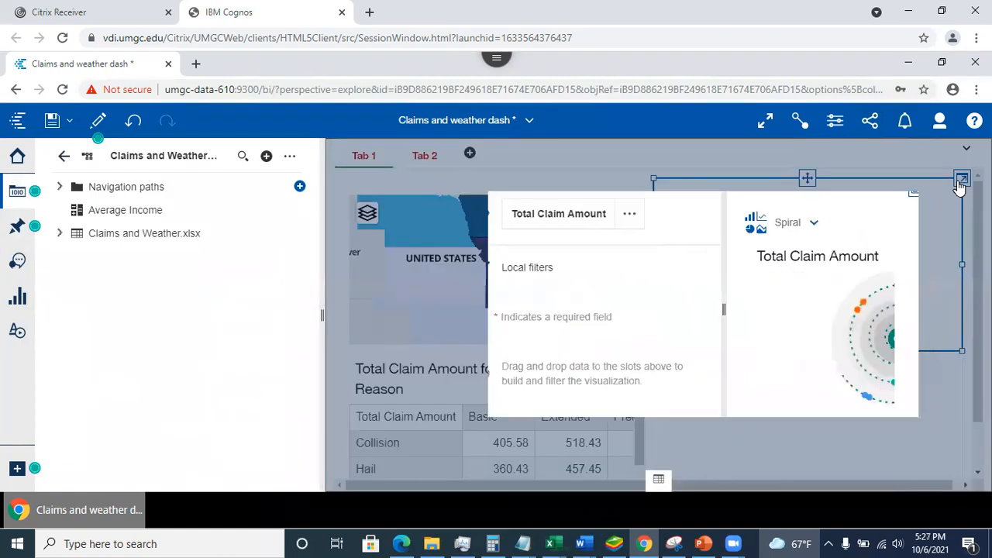
click(958, 159)
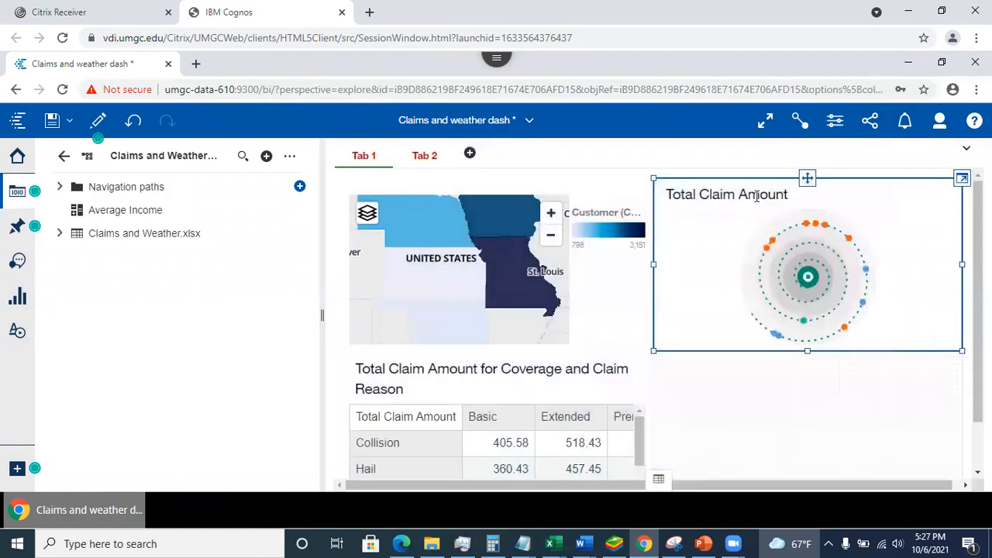
click(748, 406)
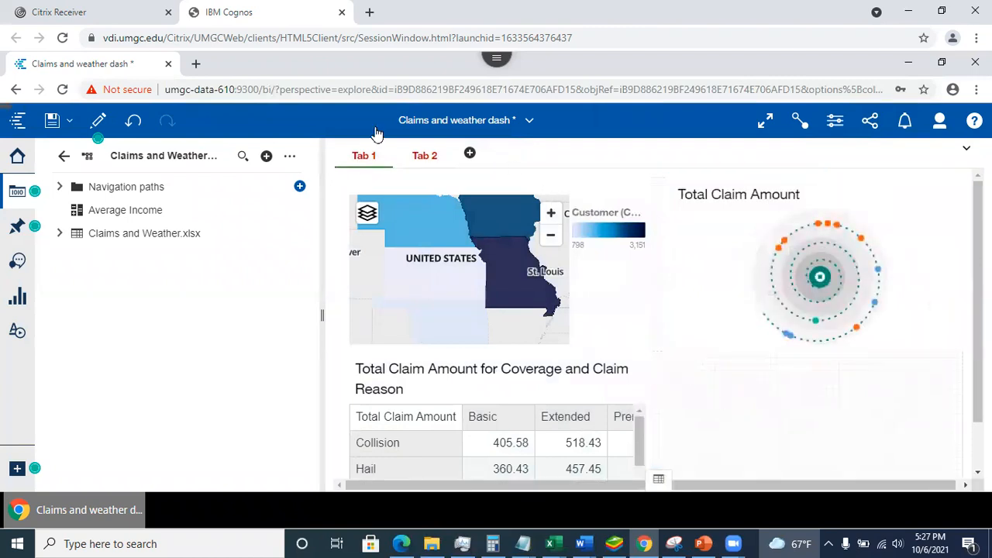
Add the pinned Total Claim Amount spiral chart from My pins to Tab 2's upper-left panel.
click(424, 157)
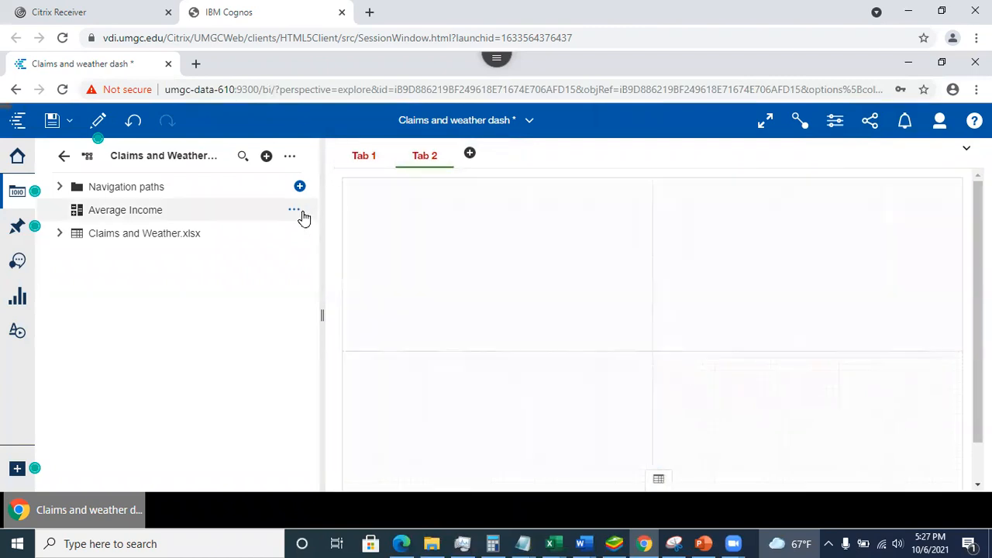
click(15, 225)
drag(160, 261, 501, 260)
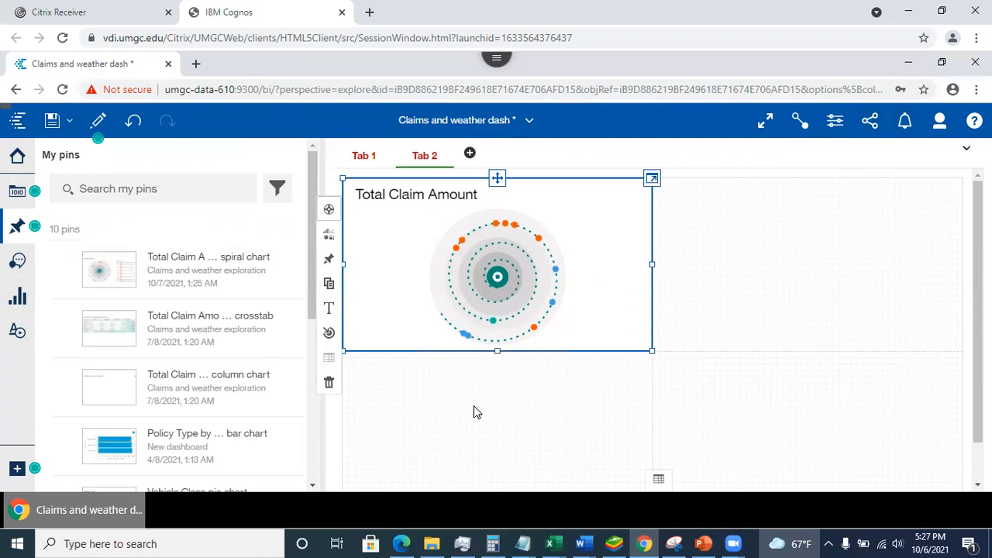
Delete the Total Claim Amount spiral chart from Tab 1 and check the contents of both tabs.
click(362, 159)
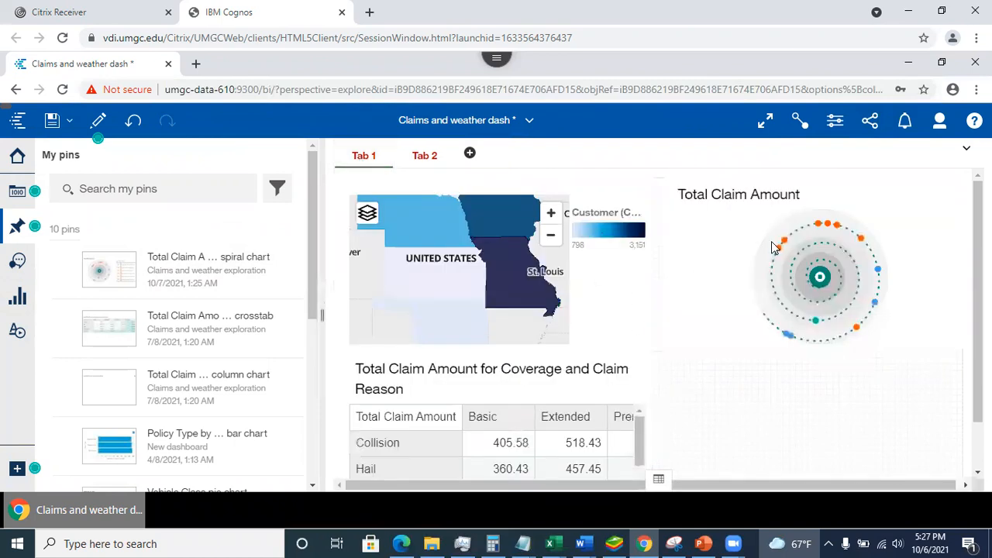
click(891, 247)
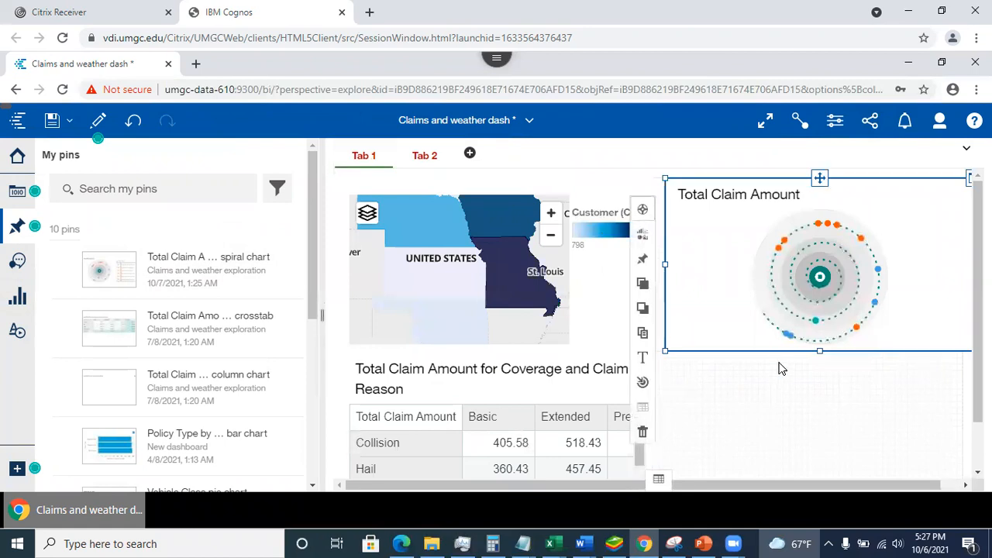
click(643, 435)
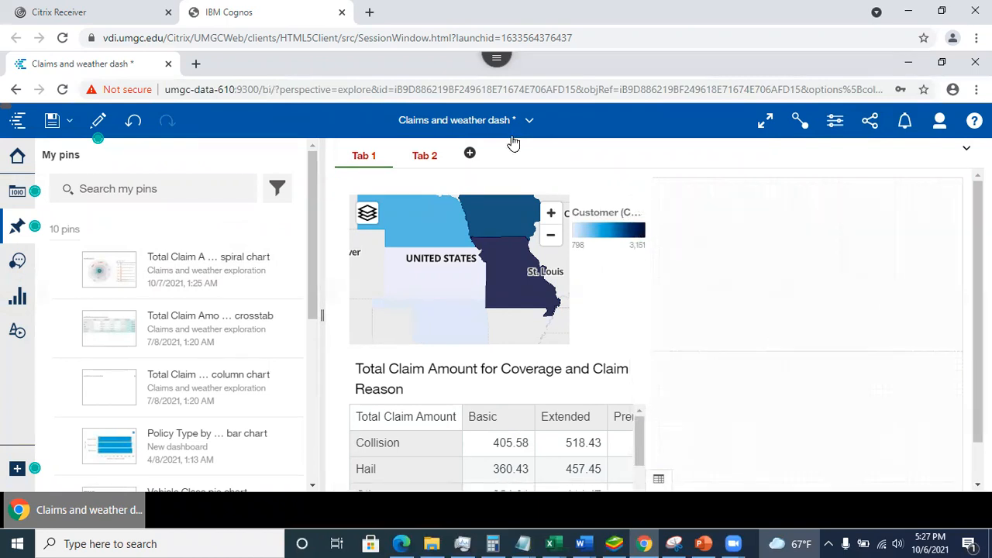
click(423, 155)
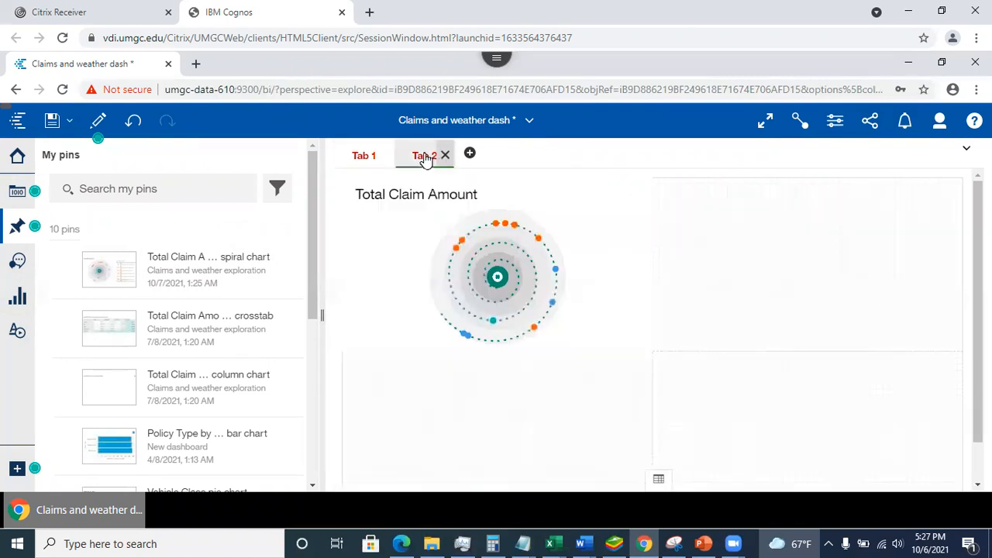
click(355, 156)
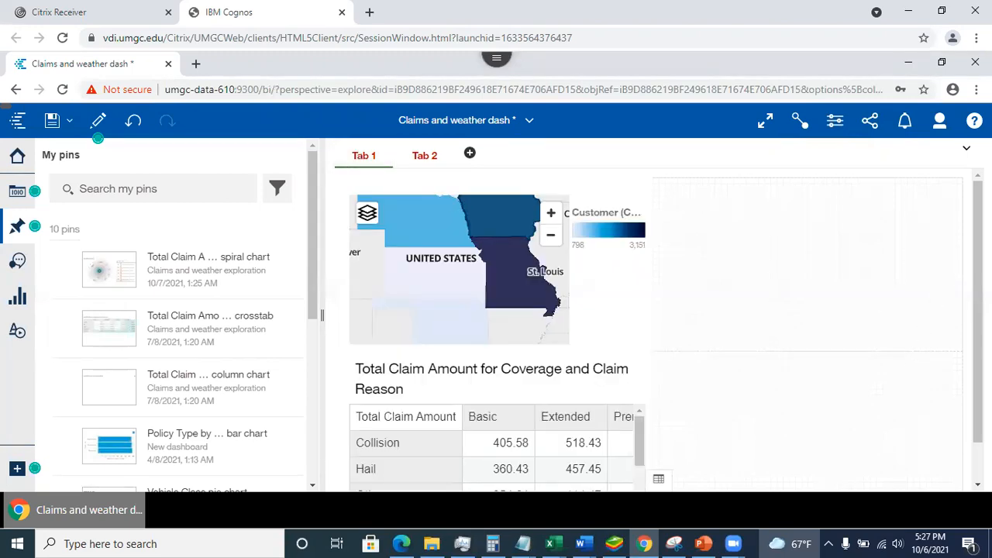
scroll(543, 310, down, 1)
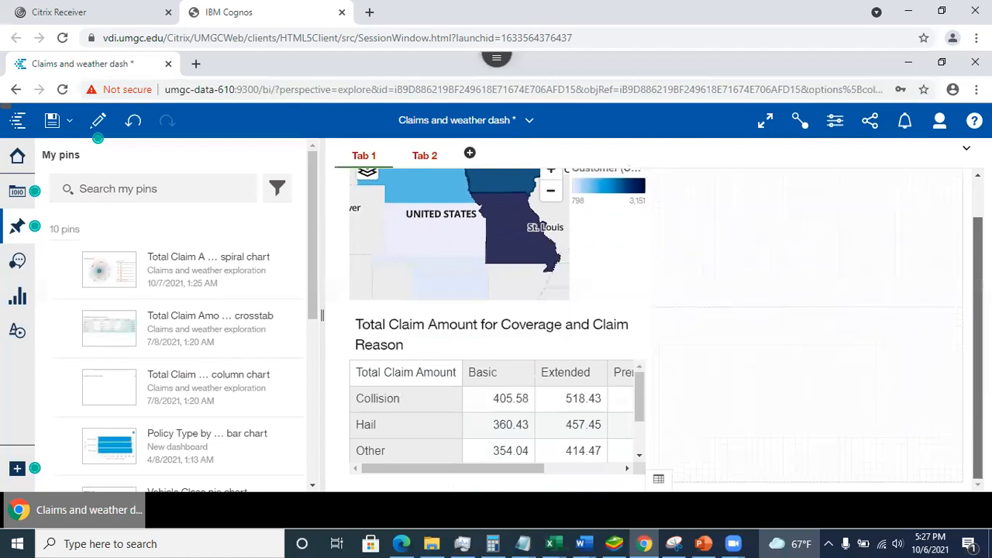
scroll(541, 223, up, 1)
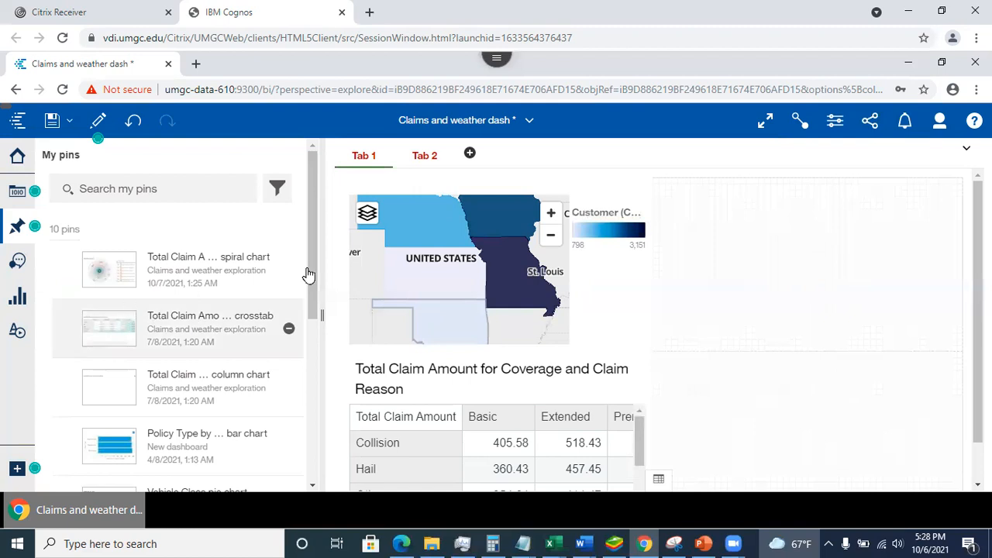
Add a Pie visualization to Tab 1's empty upper-right panel and expand the Claims and Weather.xlsx field list.
click(17, 298)
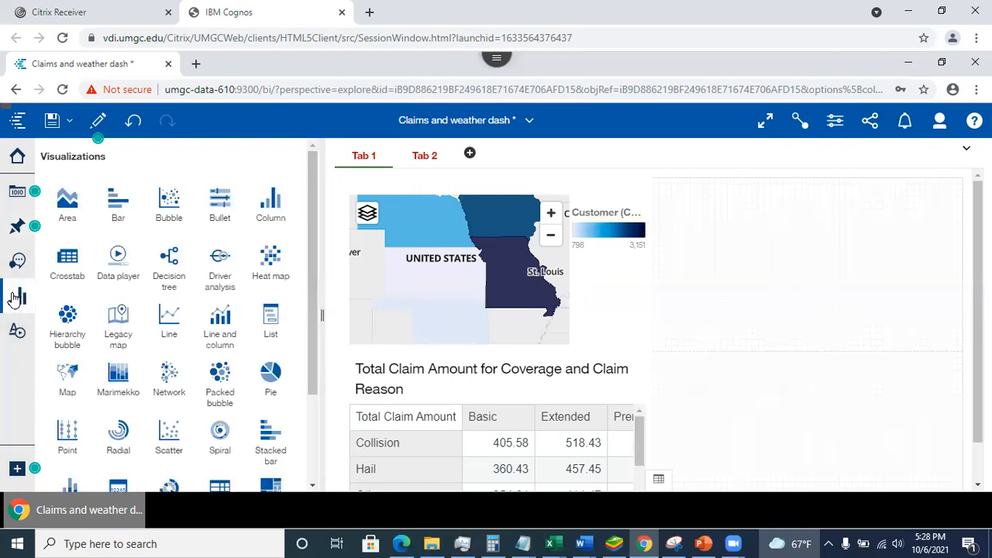
scroll(309, 216, down, 1)
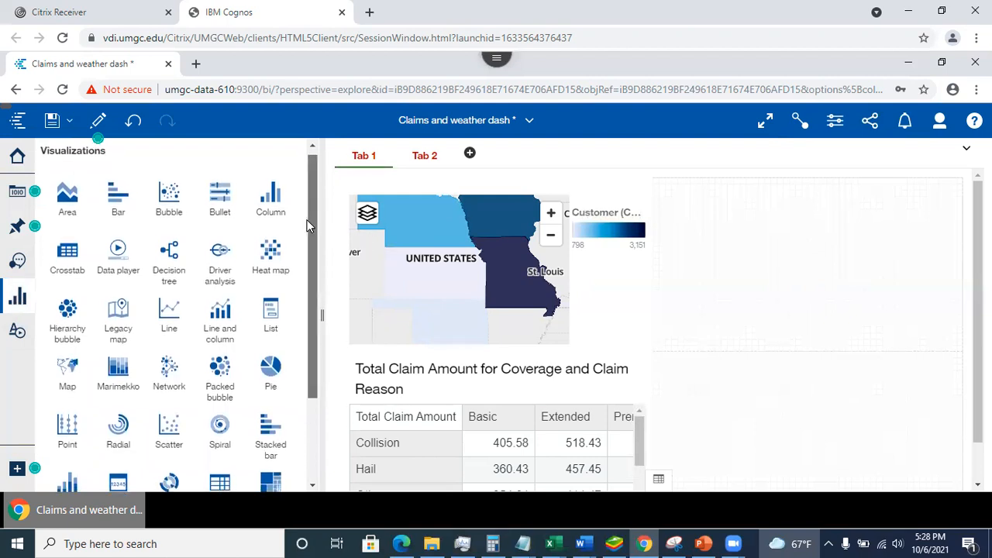
scroll(309, 235, down, 1)
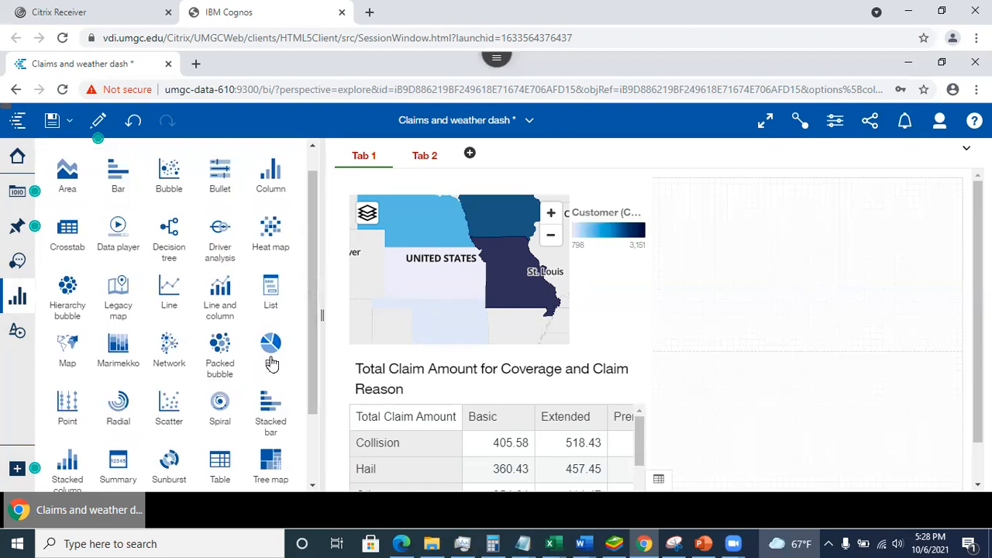
drag(275, 364, 801, 266)
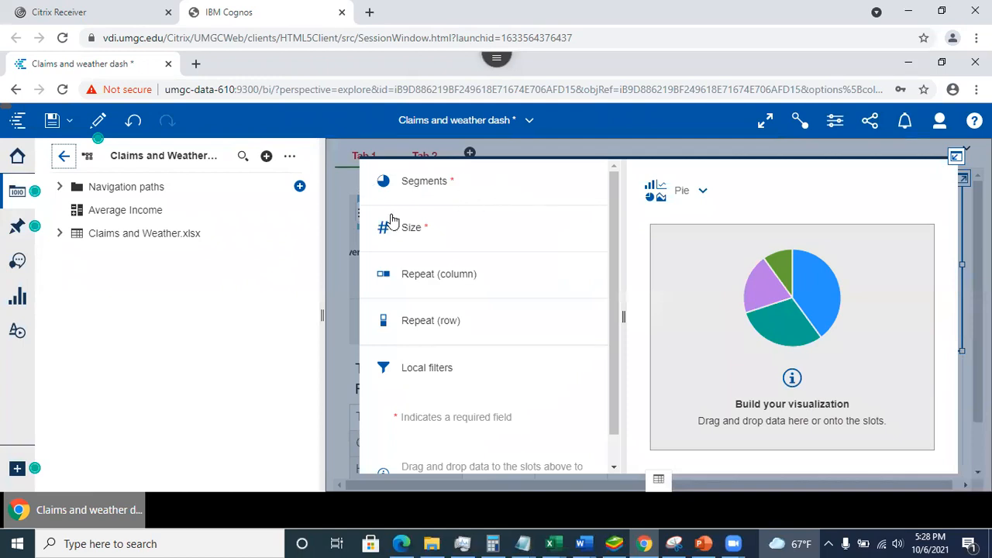
click(59, 234)
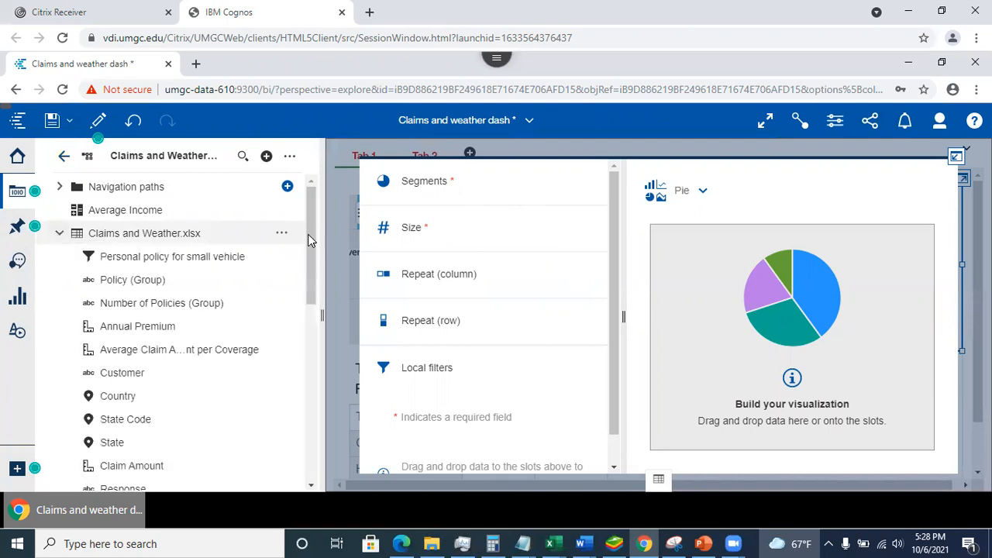
Switch to the Cognos analytics Session 2 presentation in PowerPoint, review slides 13 to 15, and return to the dashboard.
click(703, 544)
click(29, 338)
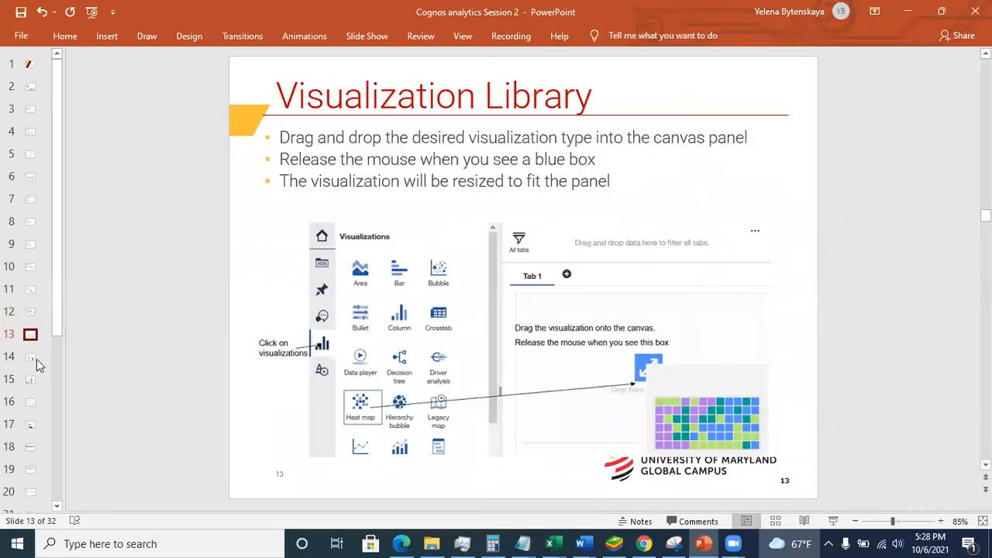
click(31, 359)
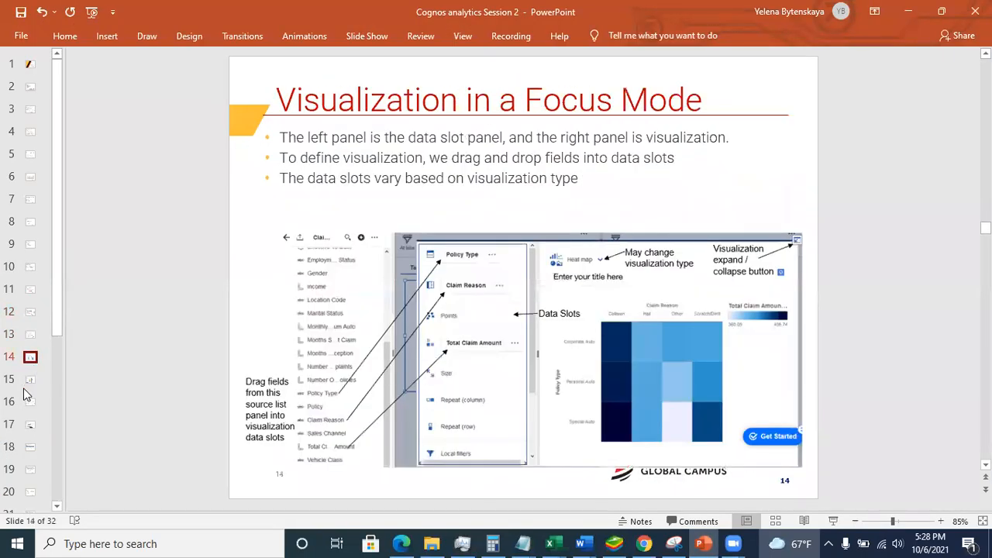
click(28, 388)
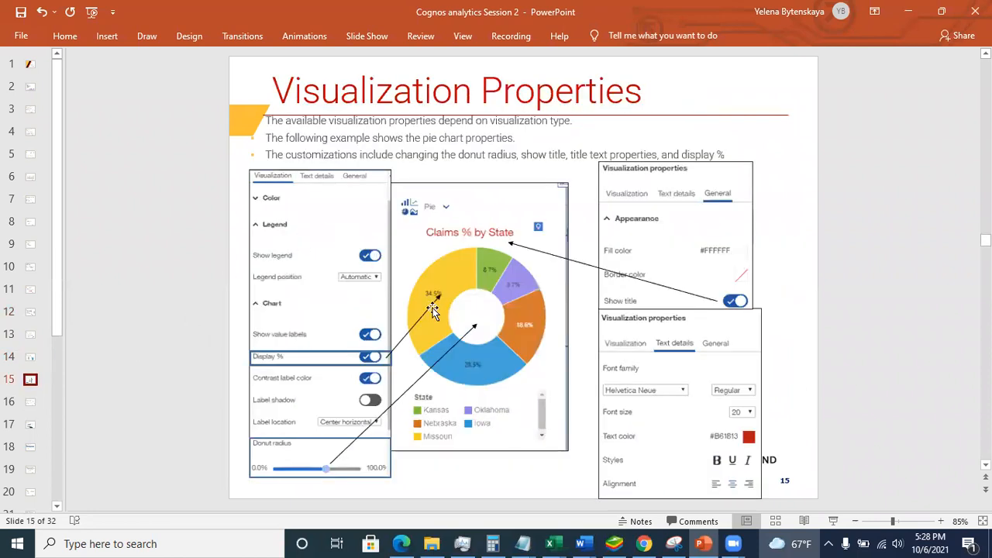
click(912, 16)
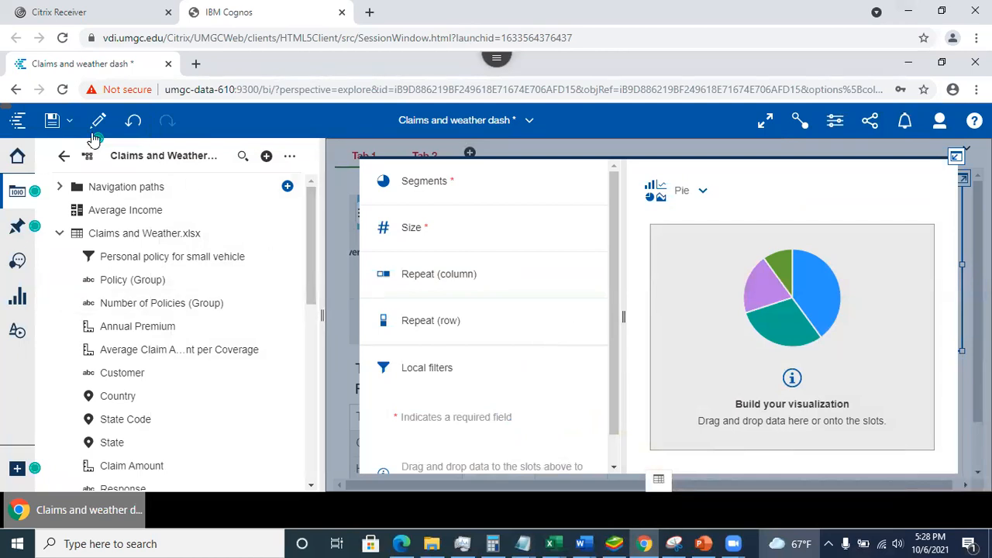
Find and assign the State field to the pie chart's Segments and Customer to its Size, and collapse the expanded view.
click(239, 158)
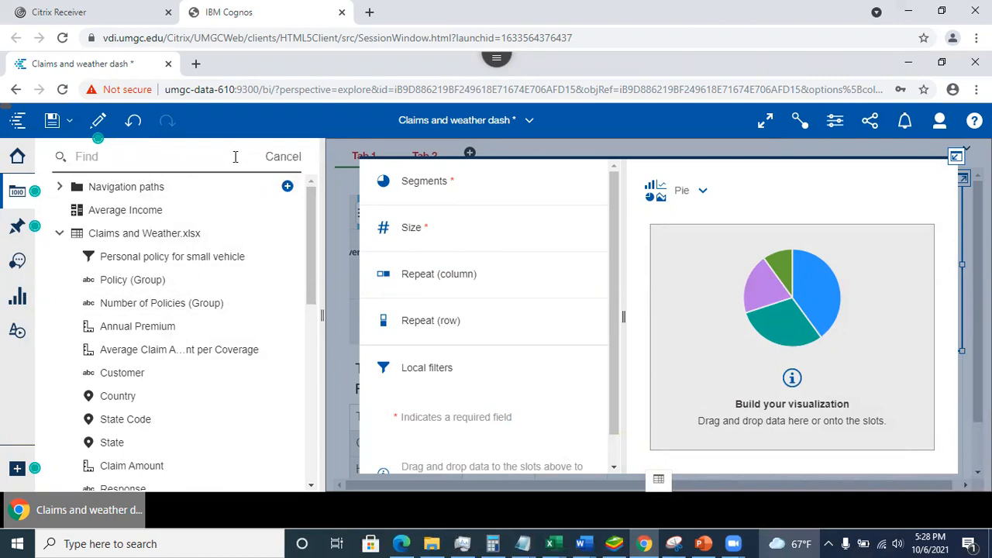
text(state)
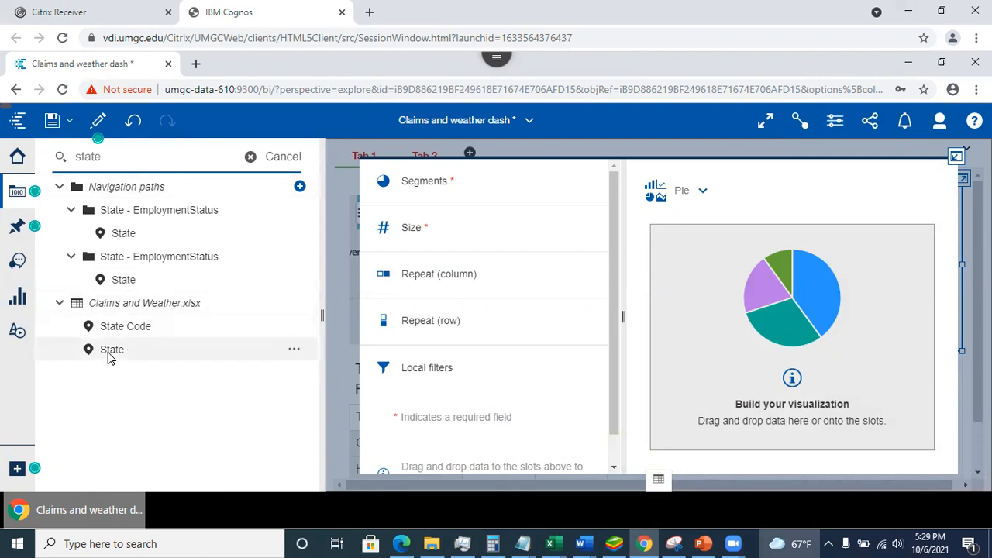
drag(107, 353, 497, 199)
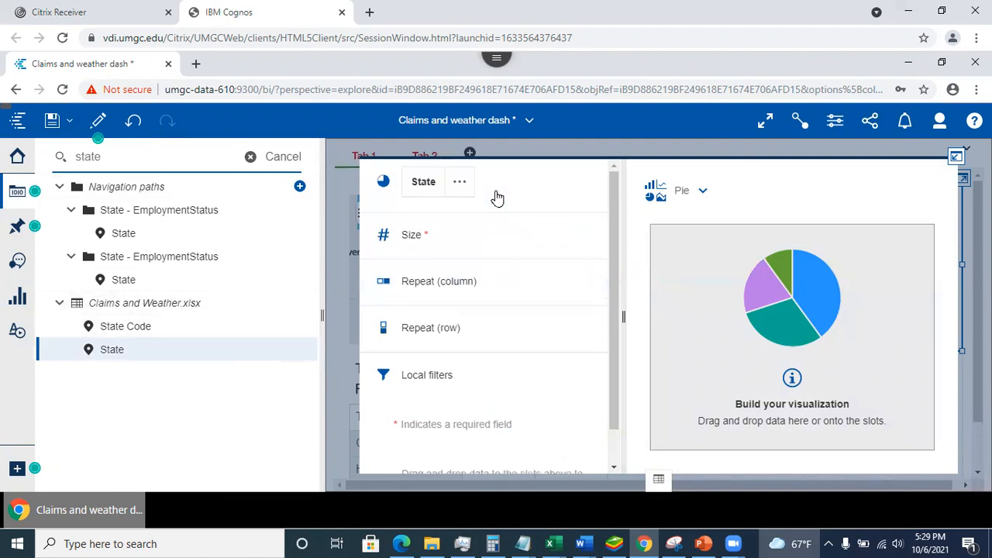
drag(124, 156, 58, 157)
text(cus)
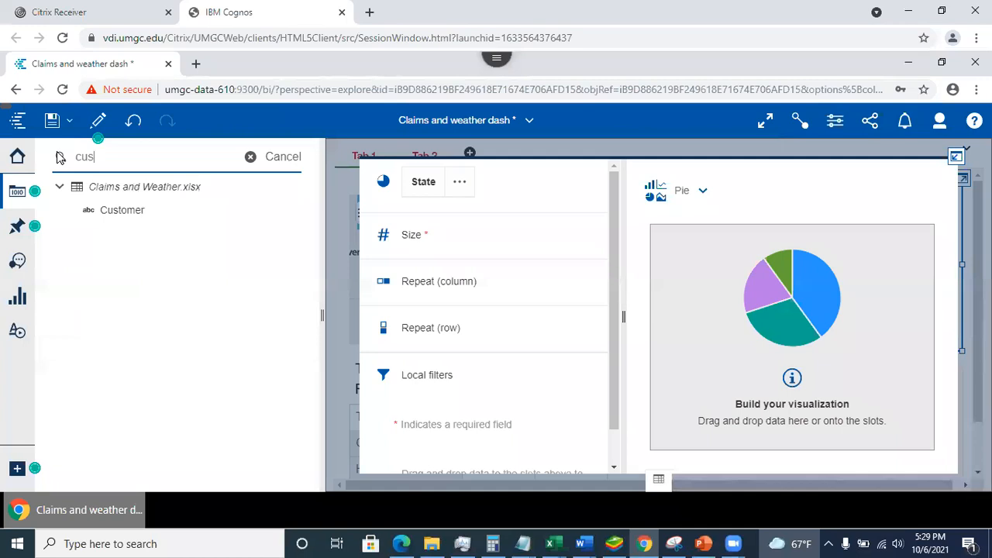
drag(110, 215, 471, 235)
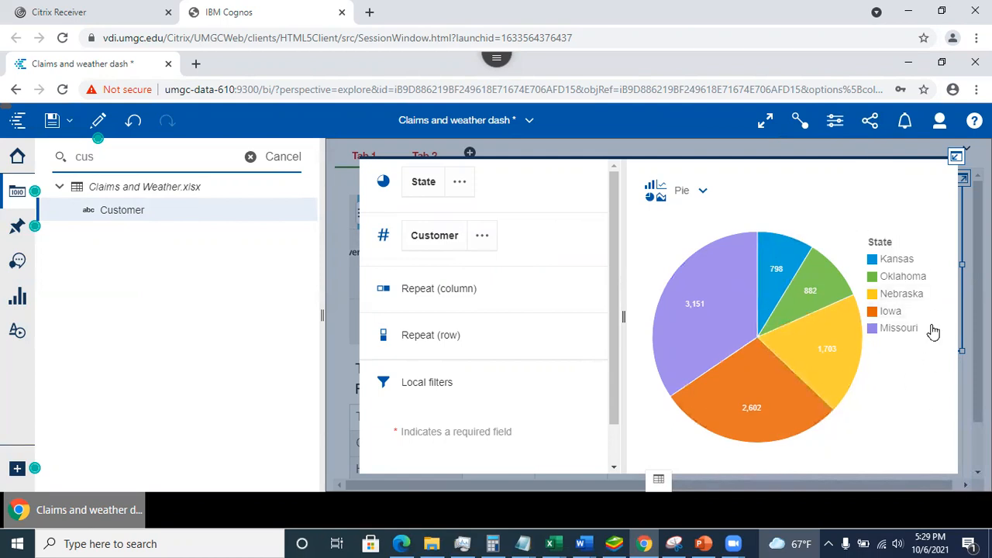
click(958, 158)
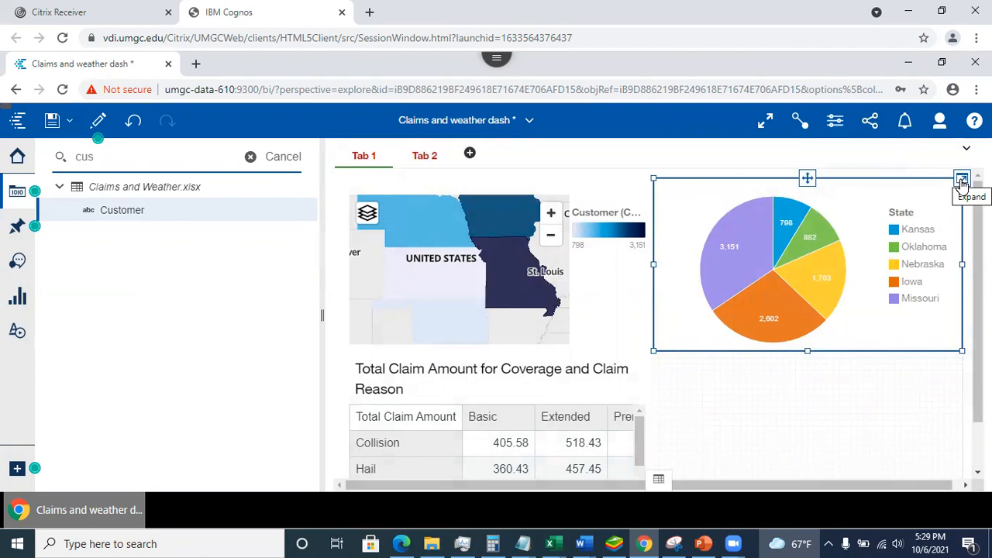
Hide the data source panel, open the pie chart's visualization properties, and turn its legend off and on again.
click(18, 191)
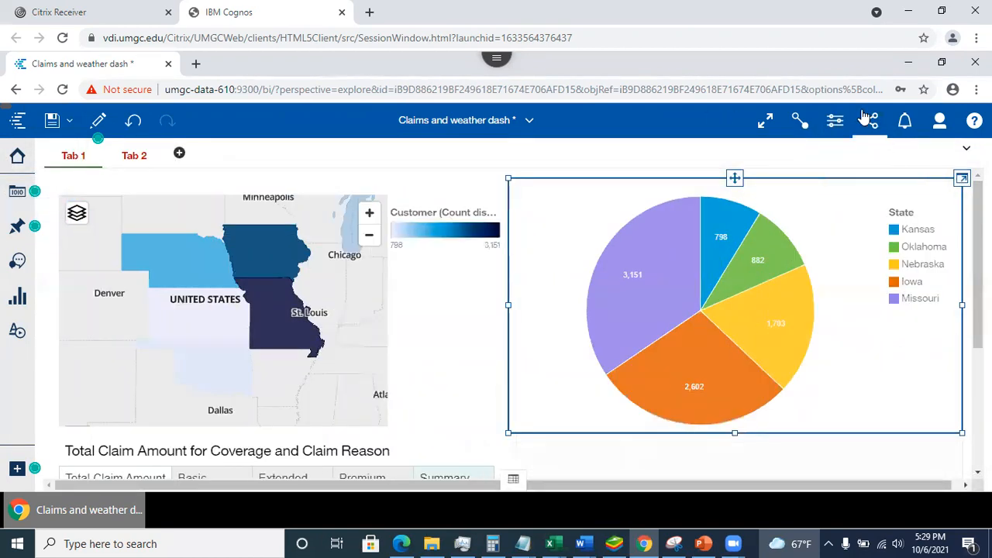
click(834, 124)
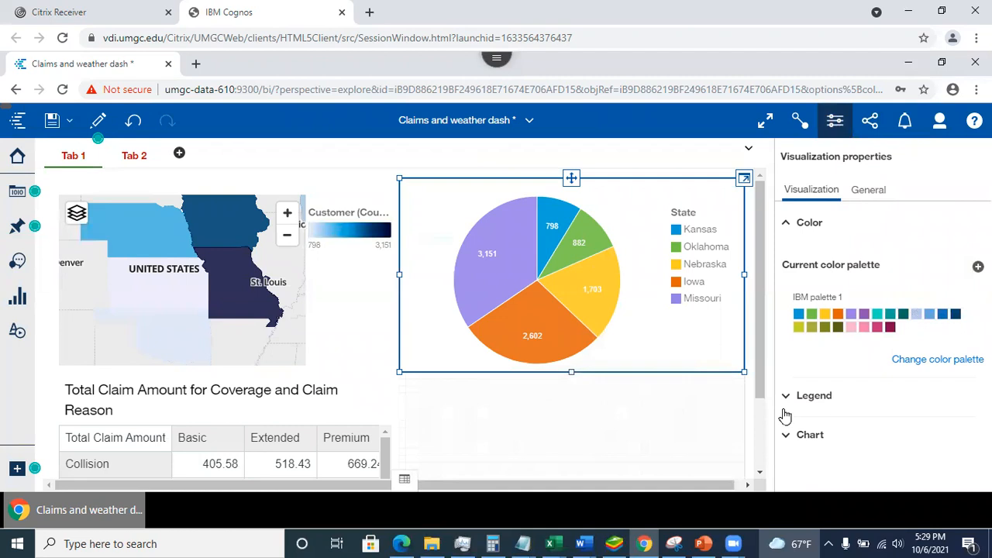
click(786, 397)
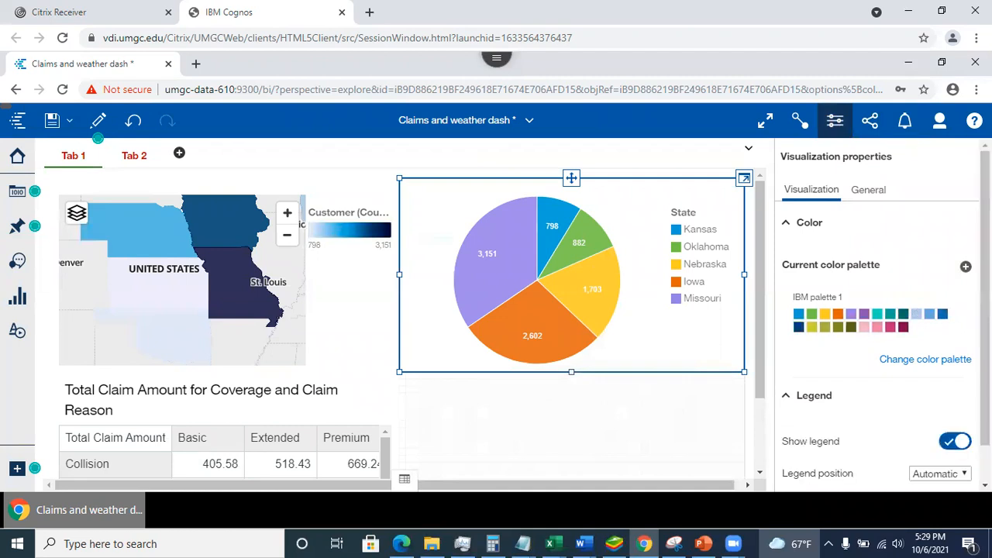
scroll(891, 403, down, 1)
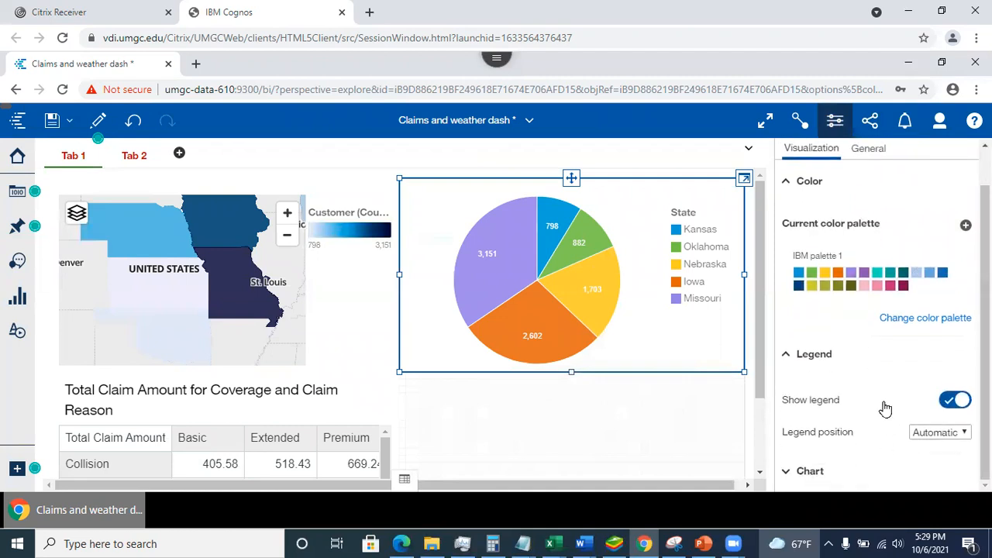
click(955, 400)
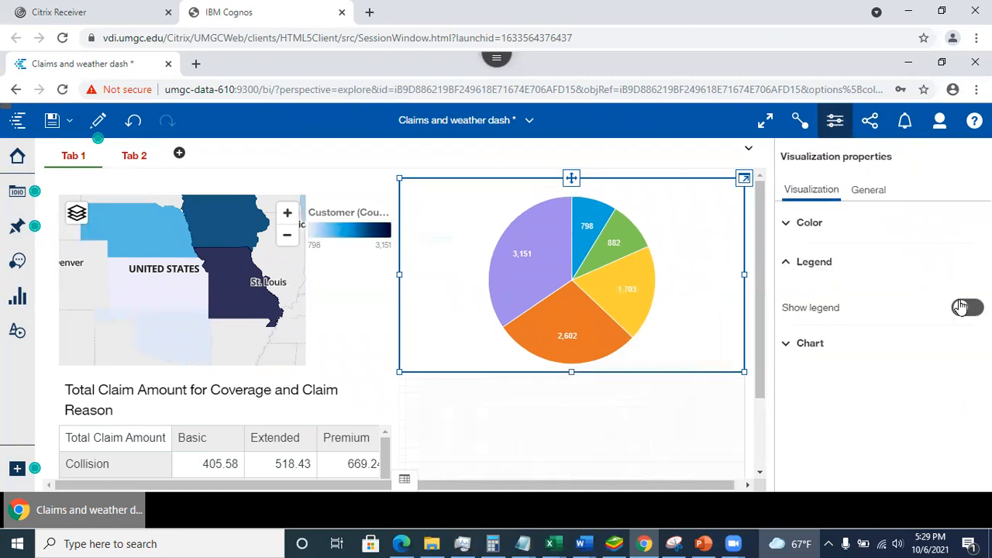
click(961, 307)
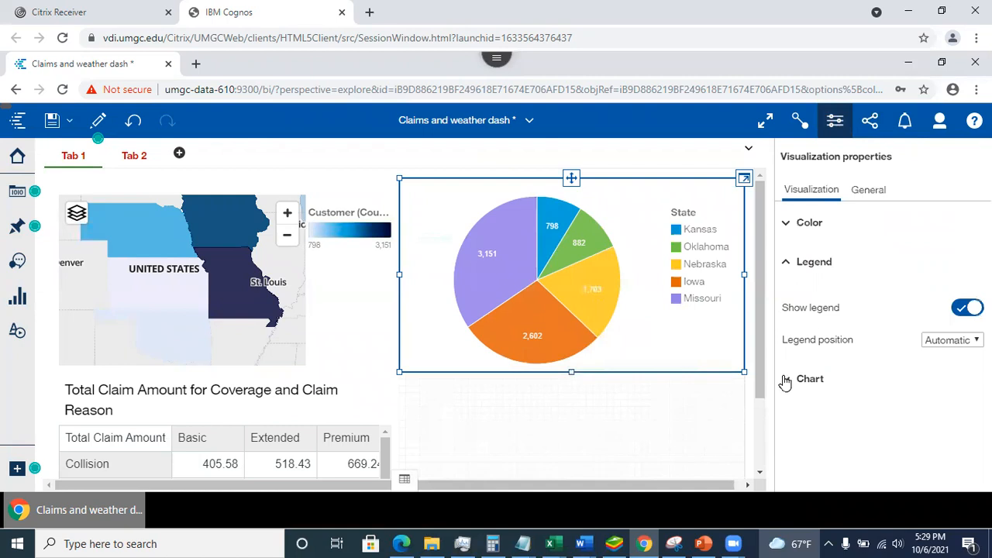
Set the pie chart's value labels to display percentages and reduce its donut radius to give it a hollow center.
click(785, 380)
scroll(937, 213, down, 3)
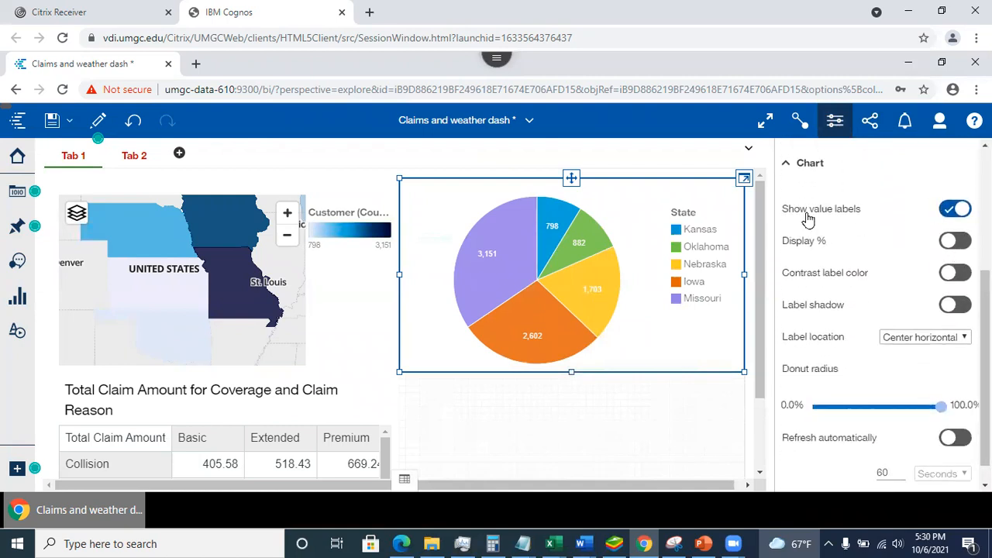
click(955, 241)
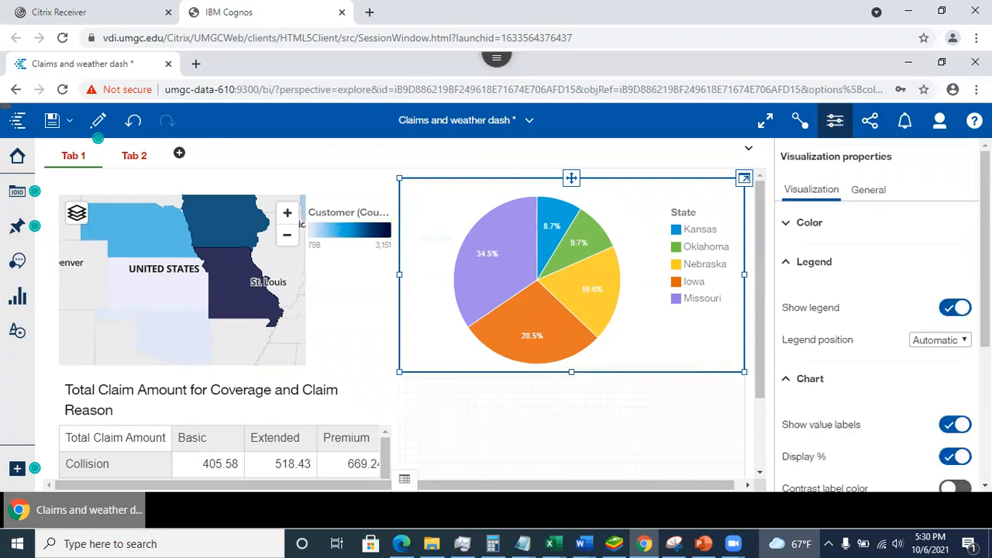
scroll(883, 319, down, 3)
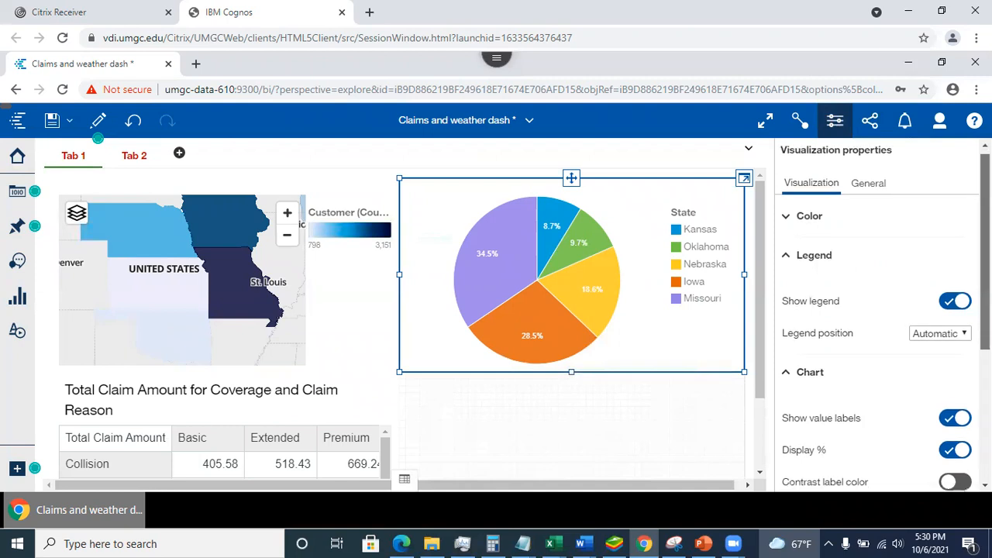
scroll(893, 393, down, 3)
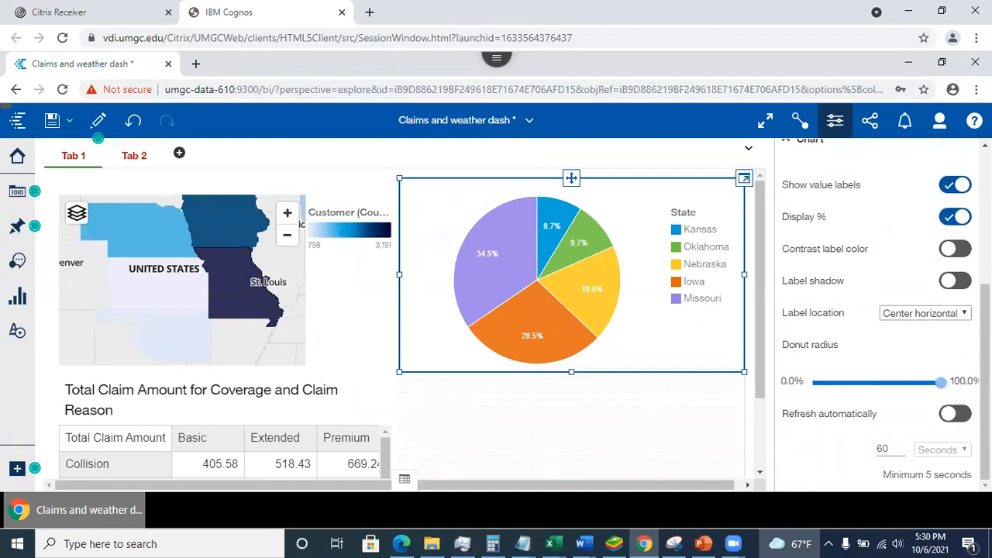
drag(941, 383, 904, 387)
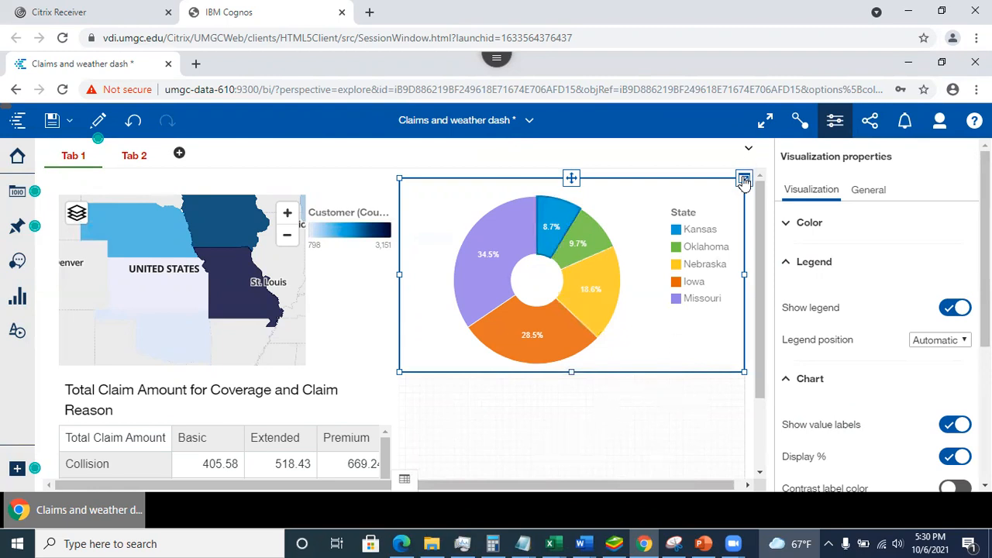
Open the pie chart's expanded view, close the visualization properties, and return to the dashboard layout.
click(744, 180)
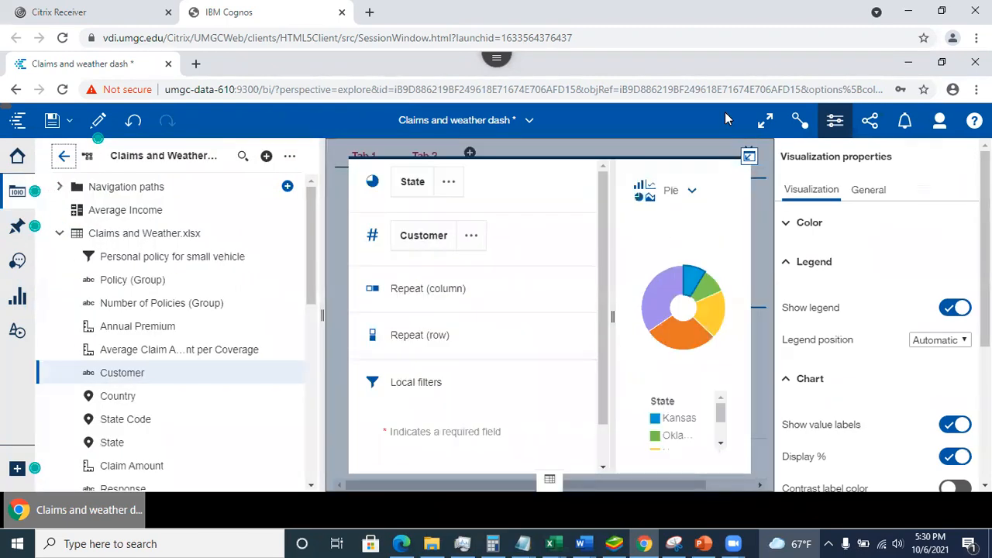
click(838, 120)
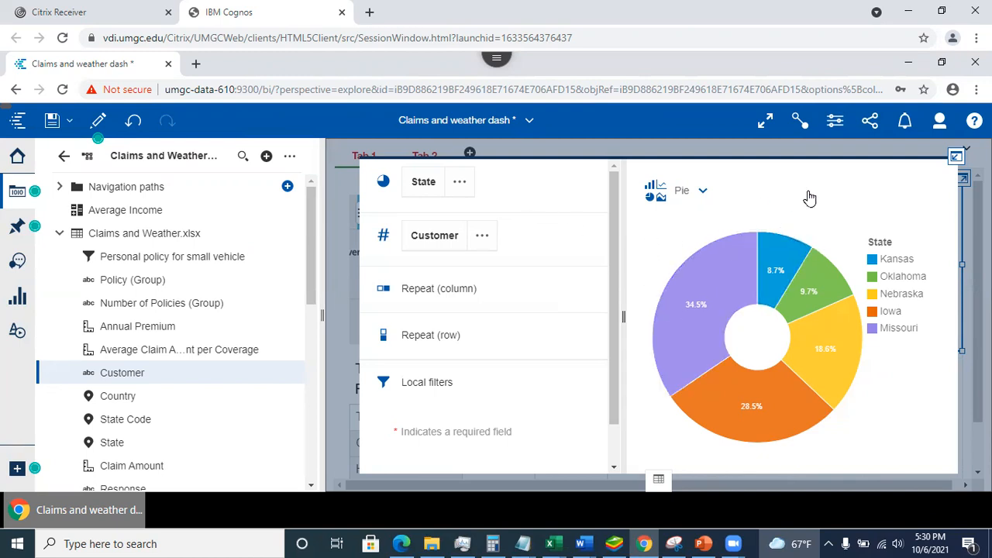
click(956, 156)
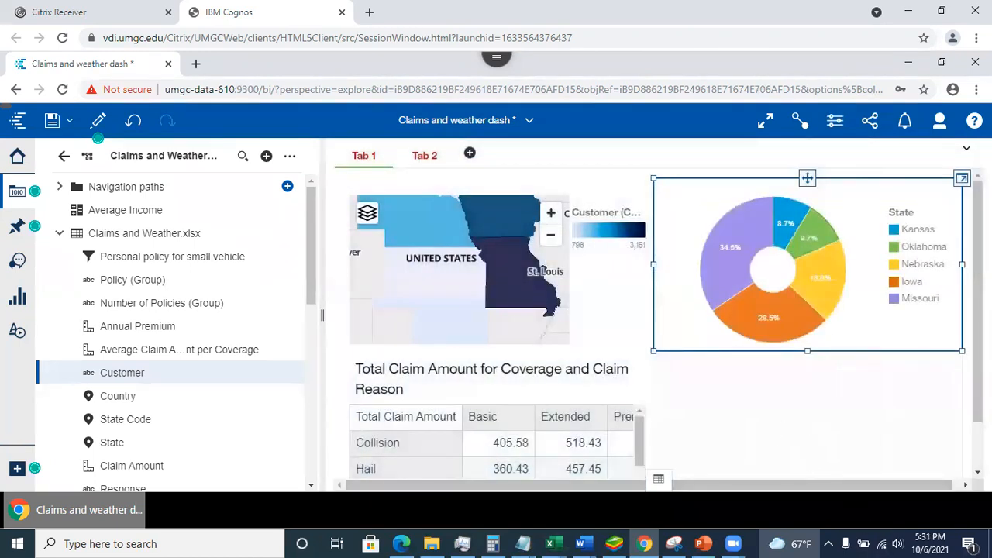
Use the Assistant to find the Claims and Weather data module and chart its Total Claim Amount with Monthly Premium Auto.
scroll(667, 323, down, 2)
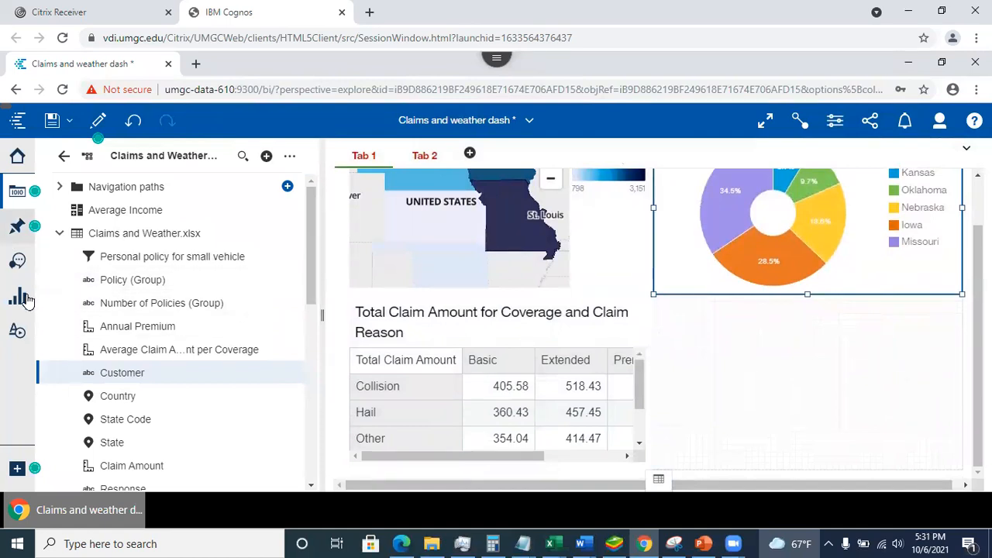
click(17, 262)
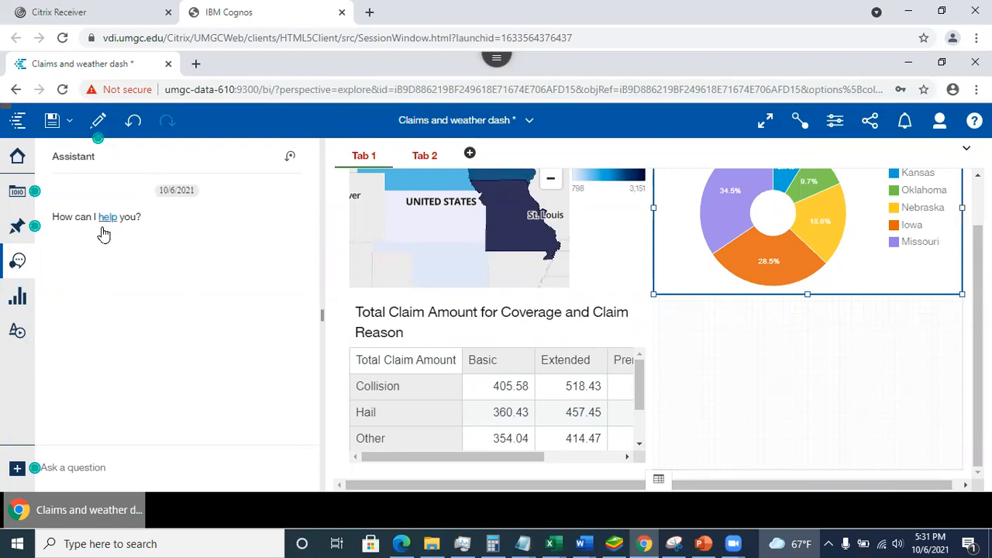
click(62, 455)
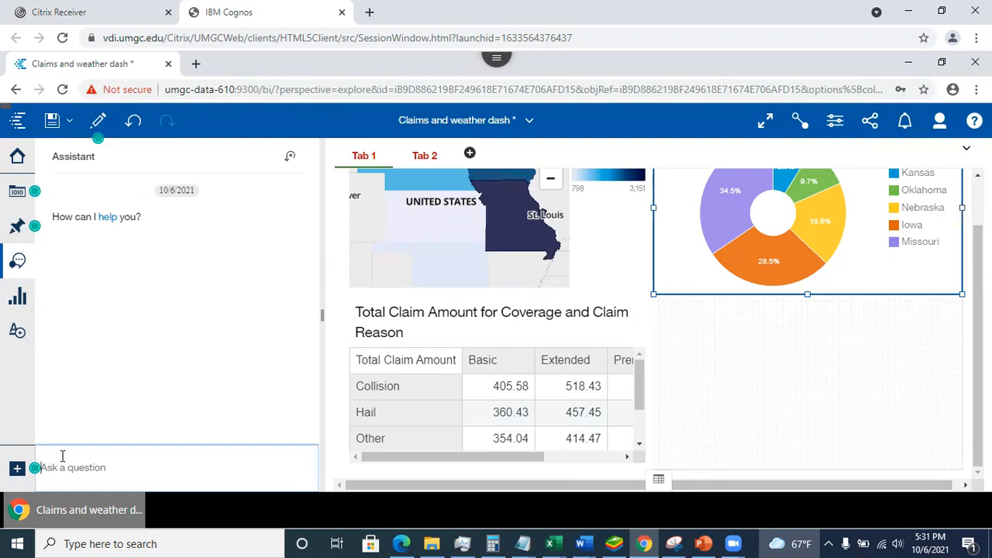
text(data)
key(Return)
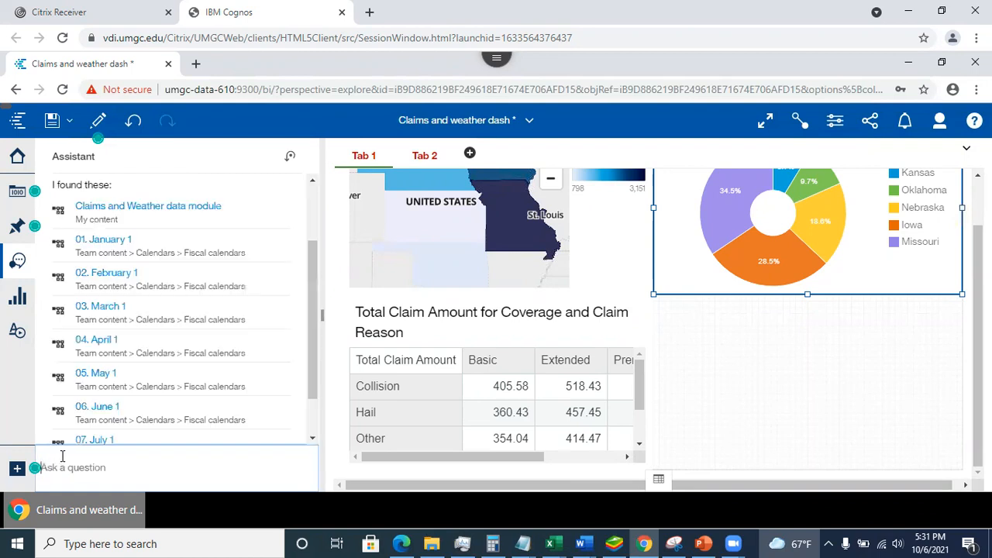
click(124, 206)
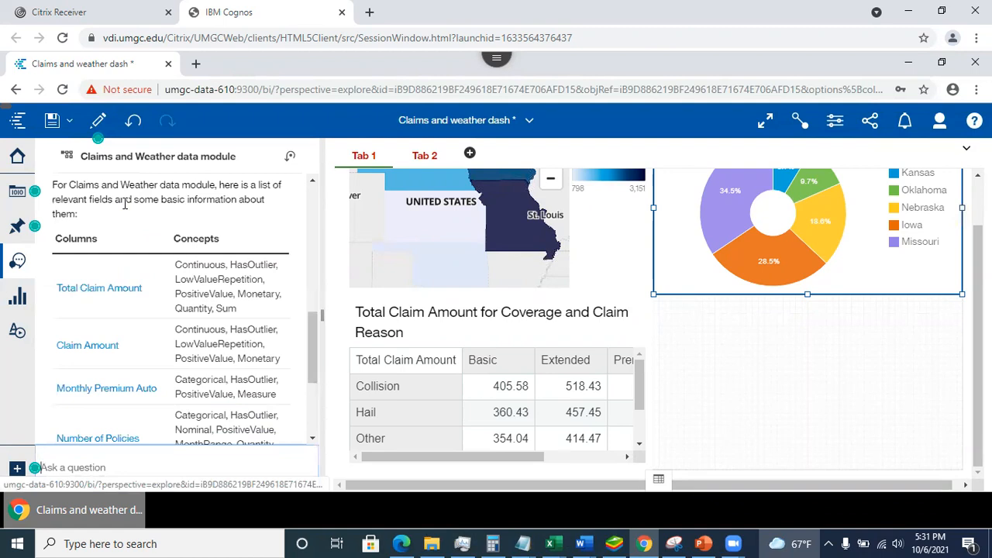
click(87, 292)
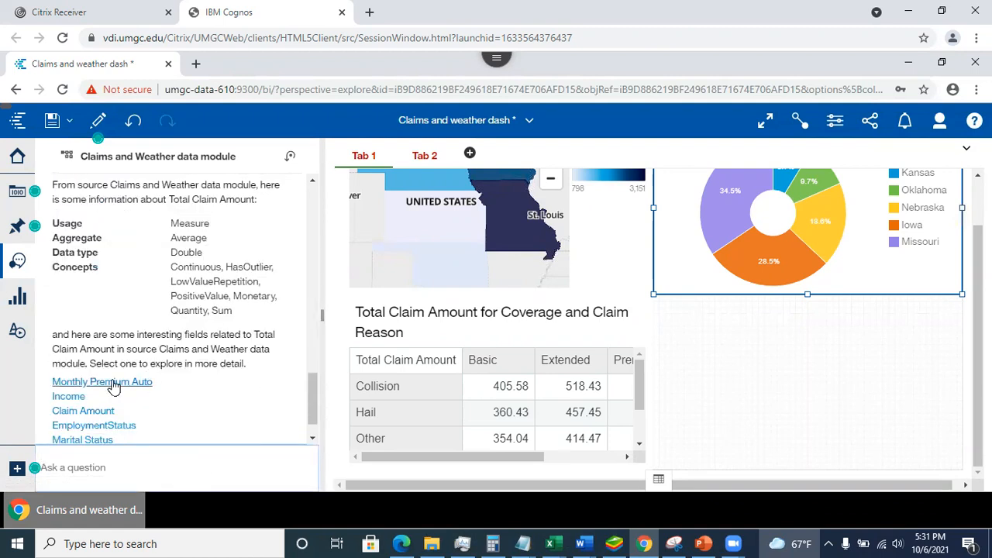
click(111, 383)
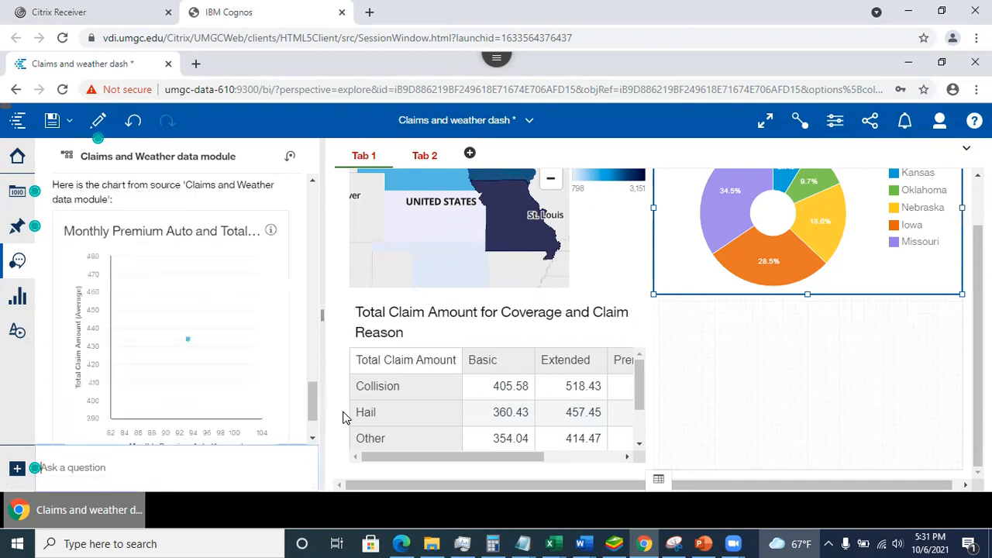
Find the Assistant's packed bubble chart of Total Claim Amount and place it in Tab 1's empty area below the pie chart.
drag(314, 398, 314, 439)
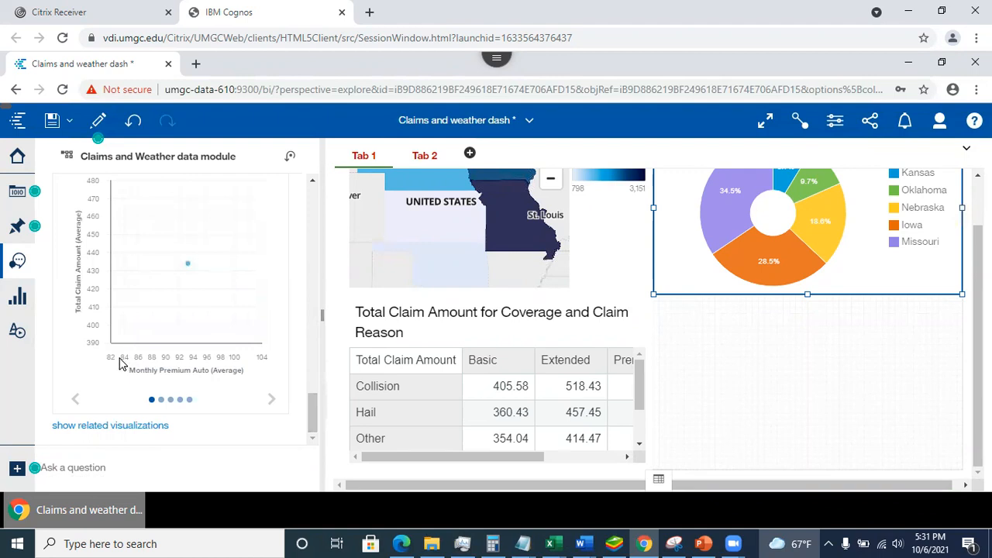
click(271, 399)
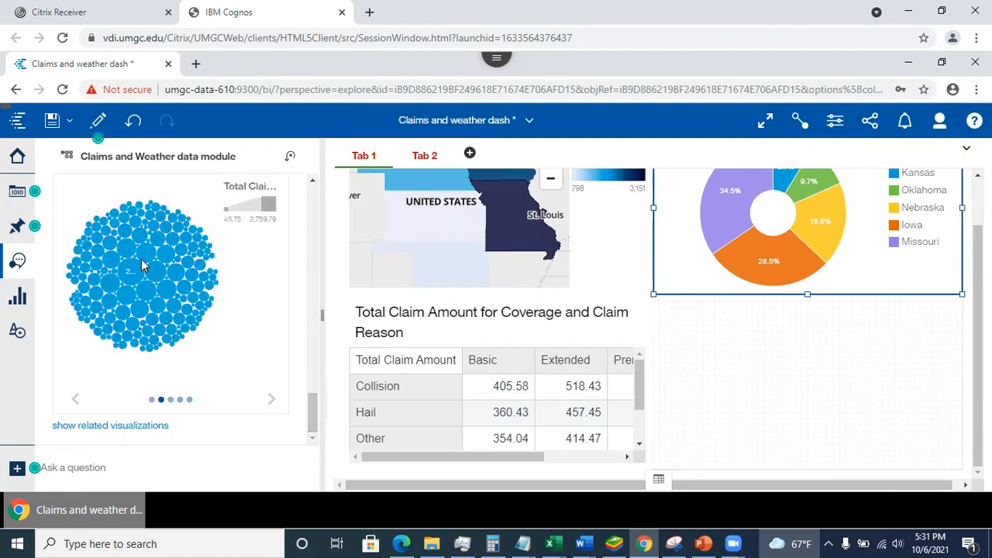
drag(136, 269, 794, 379)
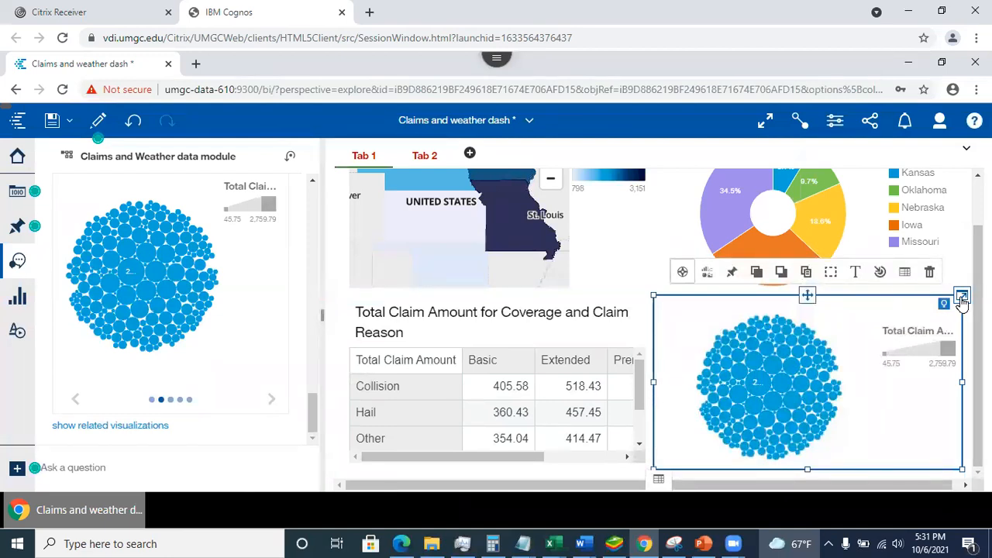
Replace Monthly Premium Auto with State as the packed bubble chart's Bubbles field and collapse the expanded view.
click(961, 296)
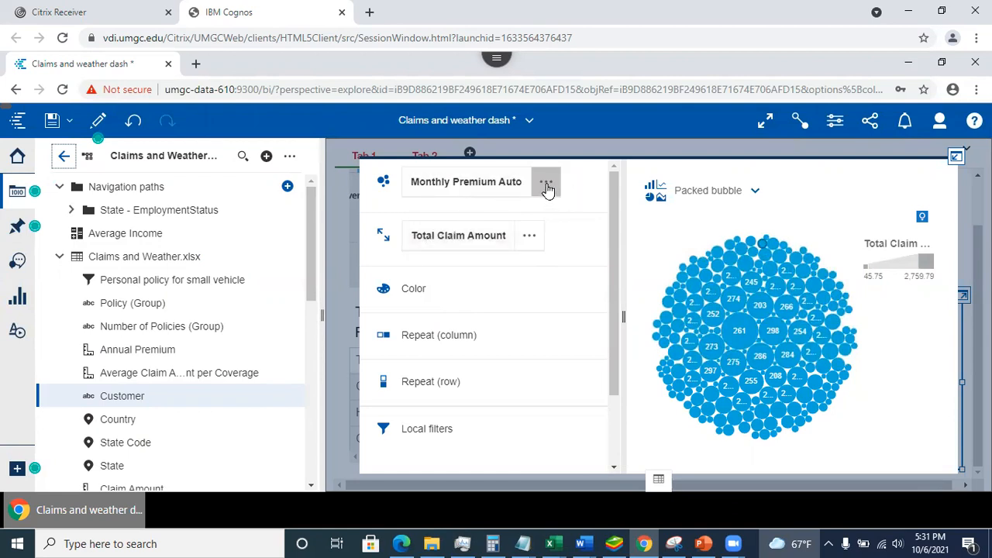
click(546, 189)
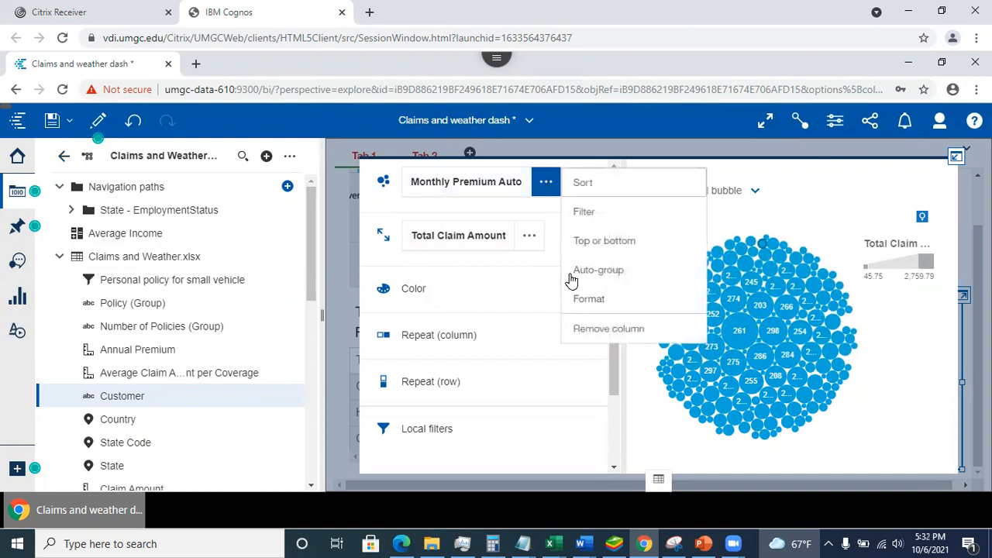
click(579, 329)
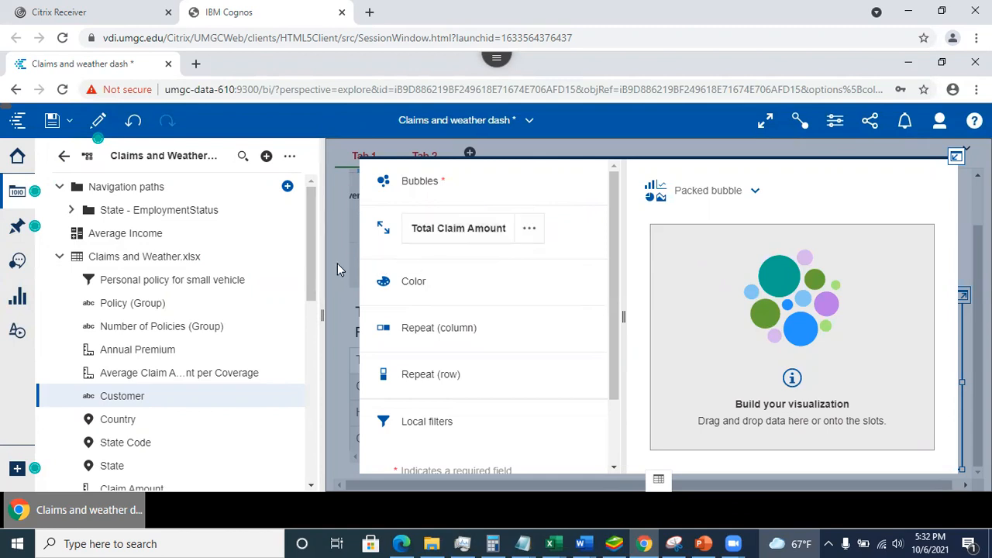
drag(311, 270, 317, 308)
drag(104, 380, 458, 188)
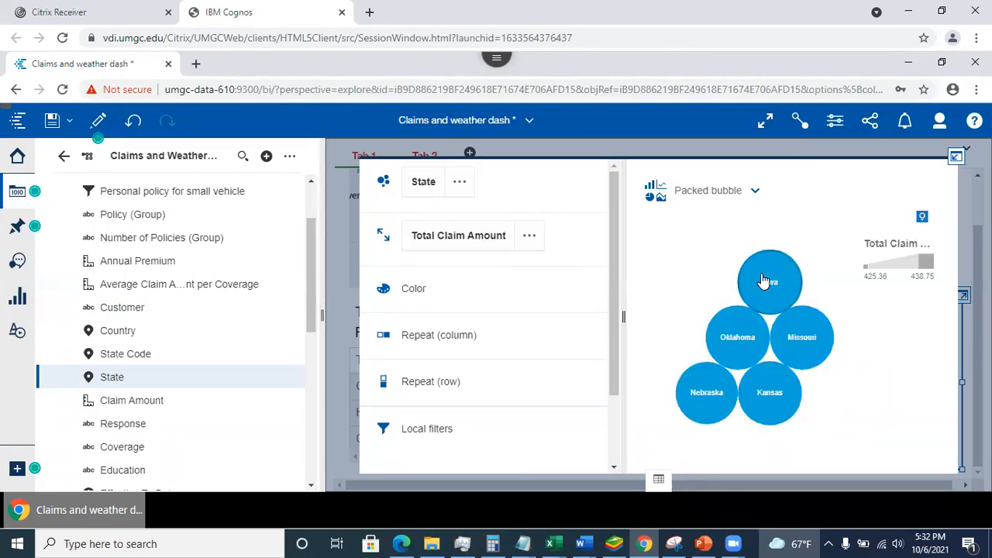
mouse_move(759, 282)
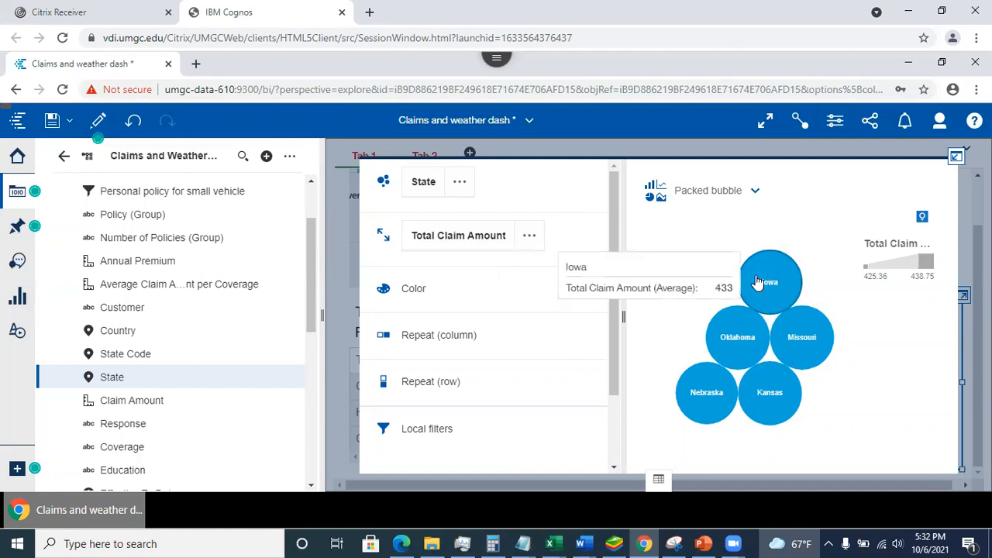
click(956, 158)
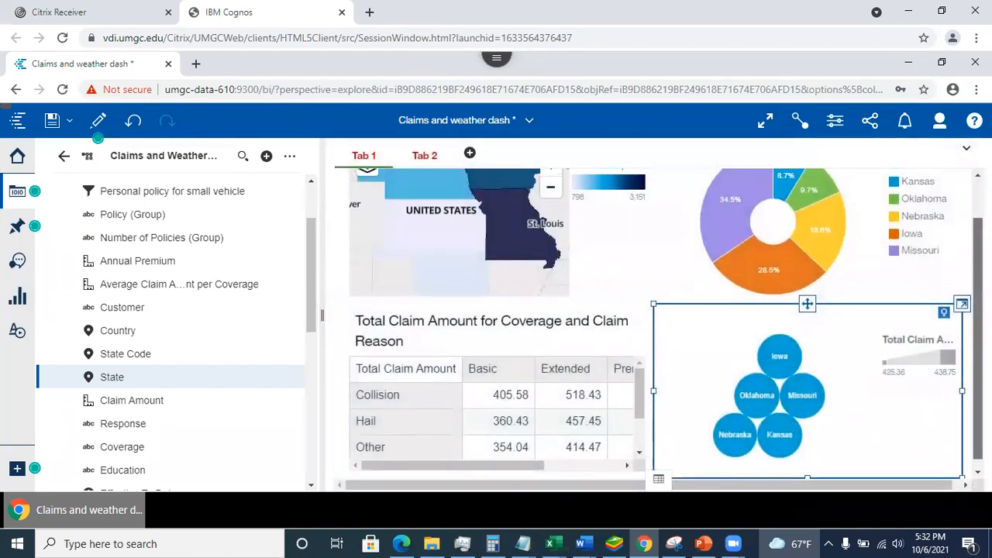
Hide the data source panel and look over the four visualizations on Tab 1.
scroll(807, 325, up, 1)
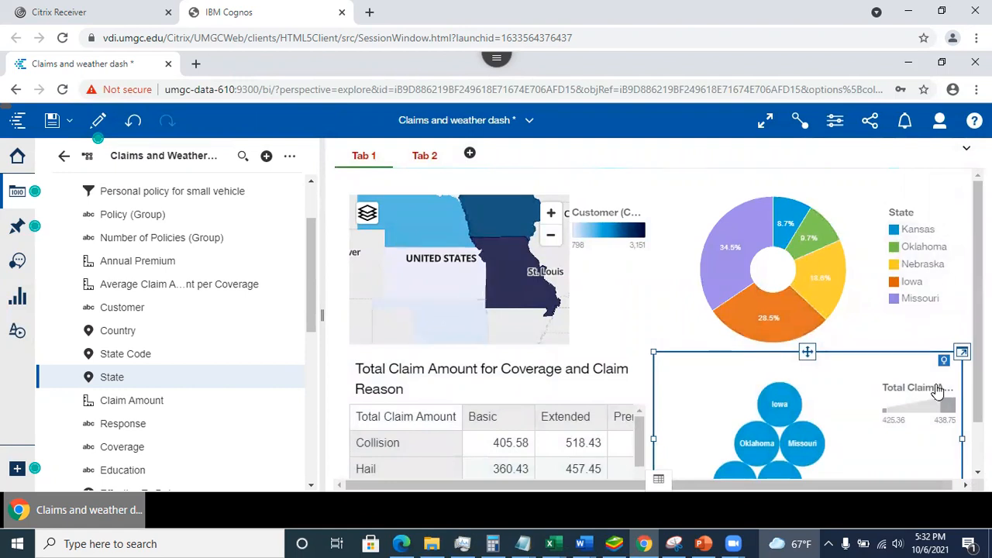
scroll(969, 310, down, 1)
scroll(659, 326, up, 1)
click(14, 191)
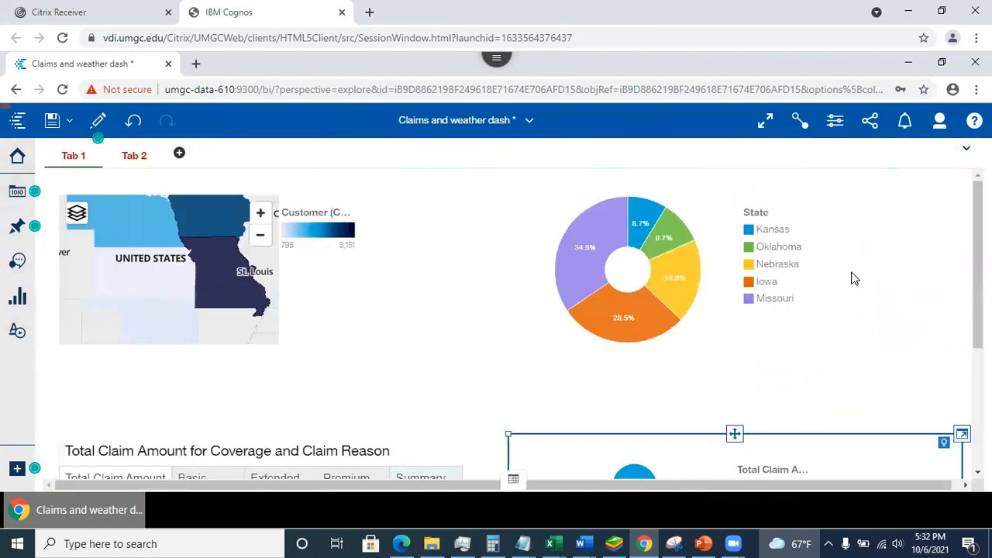
scroll(852, 277, down, 1)
drag(978, 302, 977, 272)
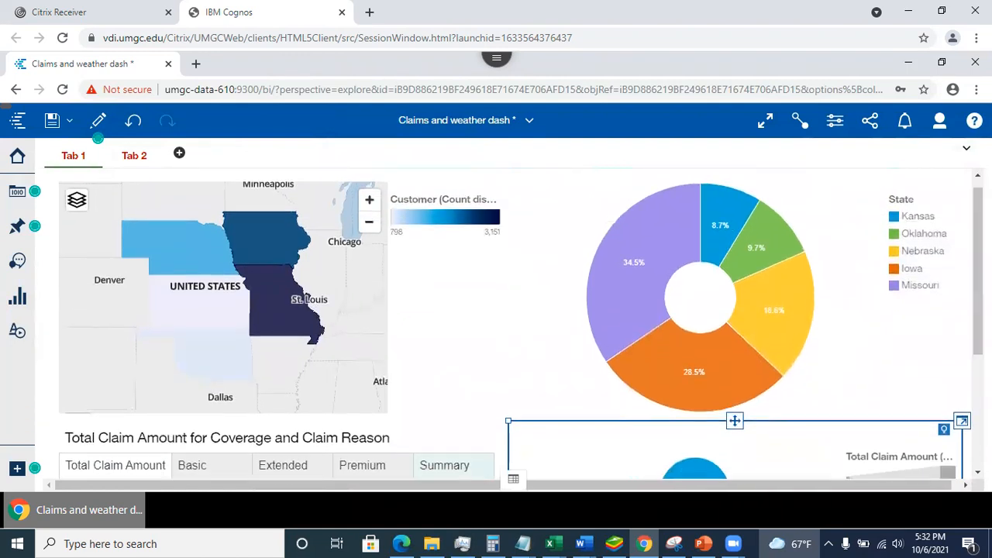
Select the Missouri segment of the pie chart and check how it filters the map, claim table and bubble chart.
click(624, 273)
click(625, 274)
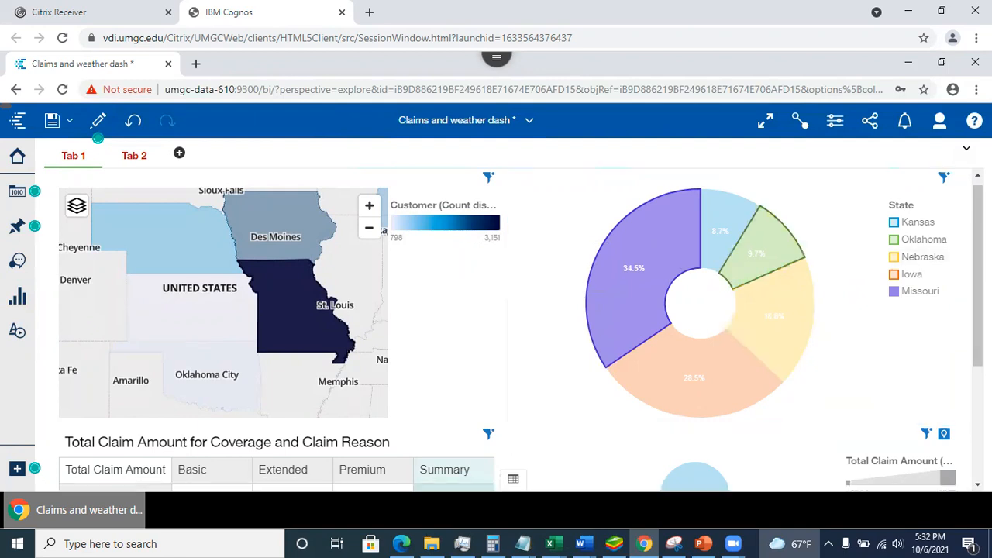
scroll(896, 418, down, 3)
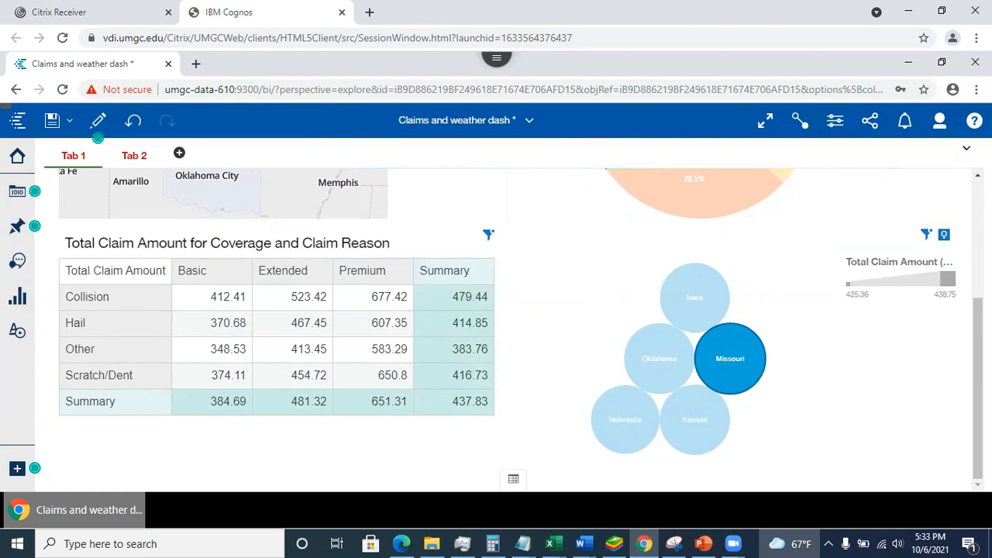
scroll(730, 358, up, 5)
scroll(730, 358, up, 1)
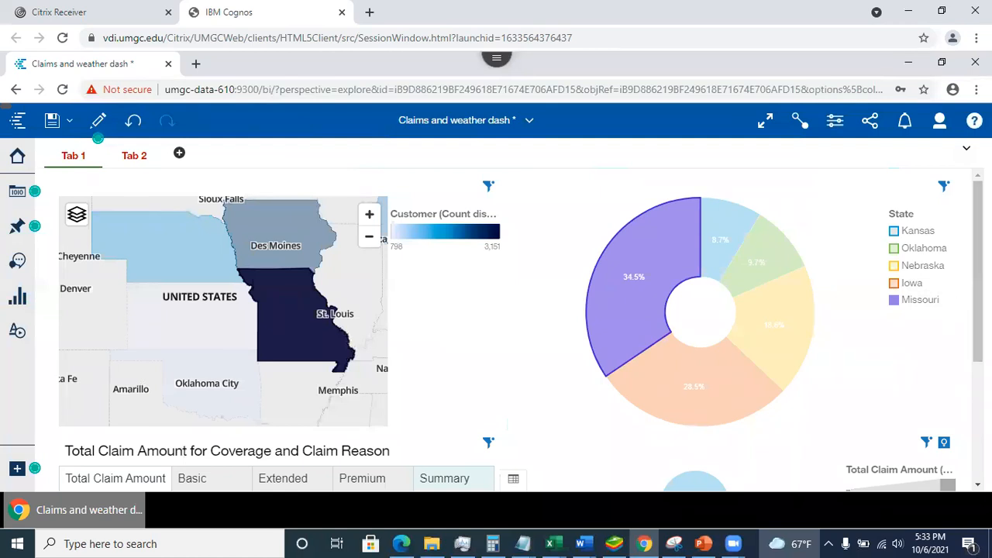
Show the connections between Tab 1's visualizations and examine the group number on each one.
click(801, 124)
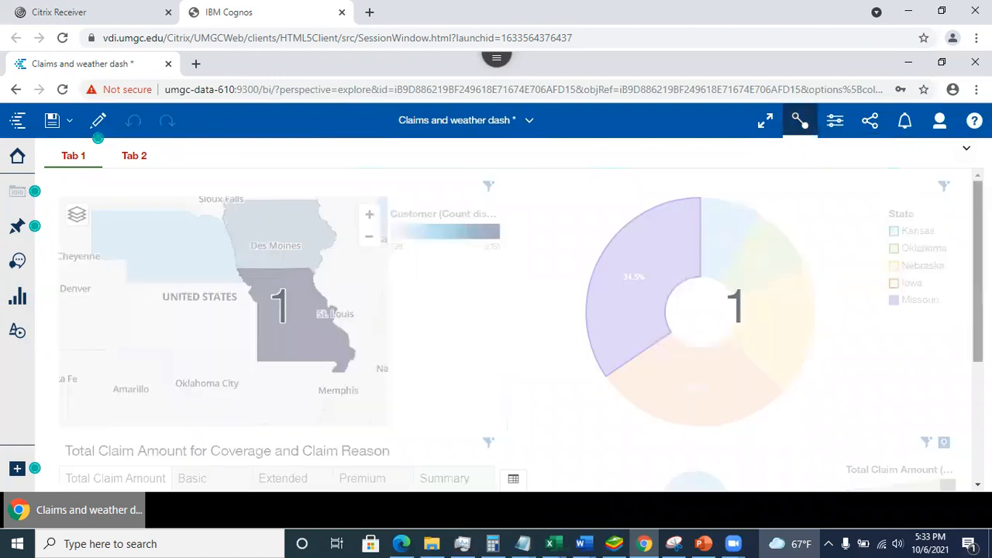
scroll(279, 306, down, 3)
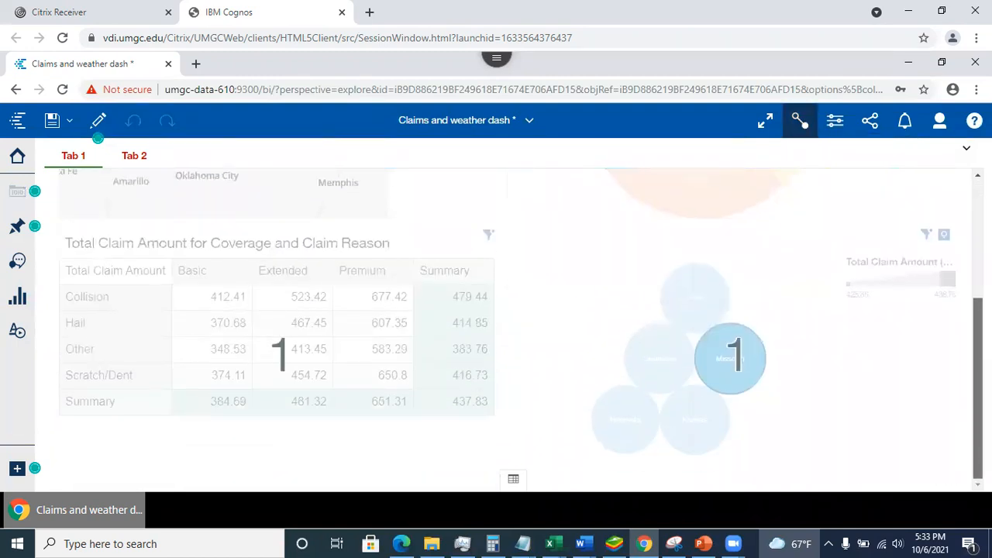
scroll(279, 353, up, 3)
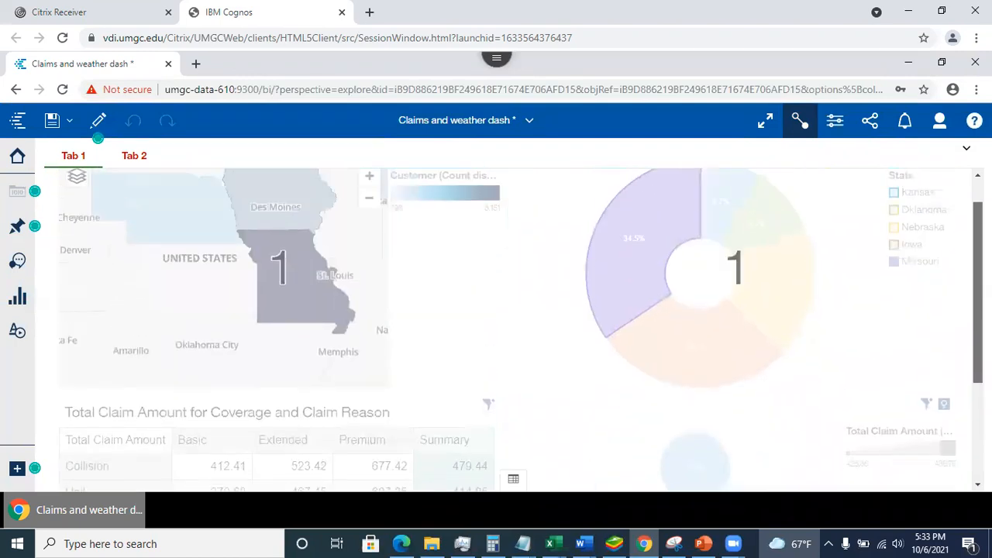
scroll(279, 306, down, 3)
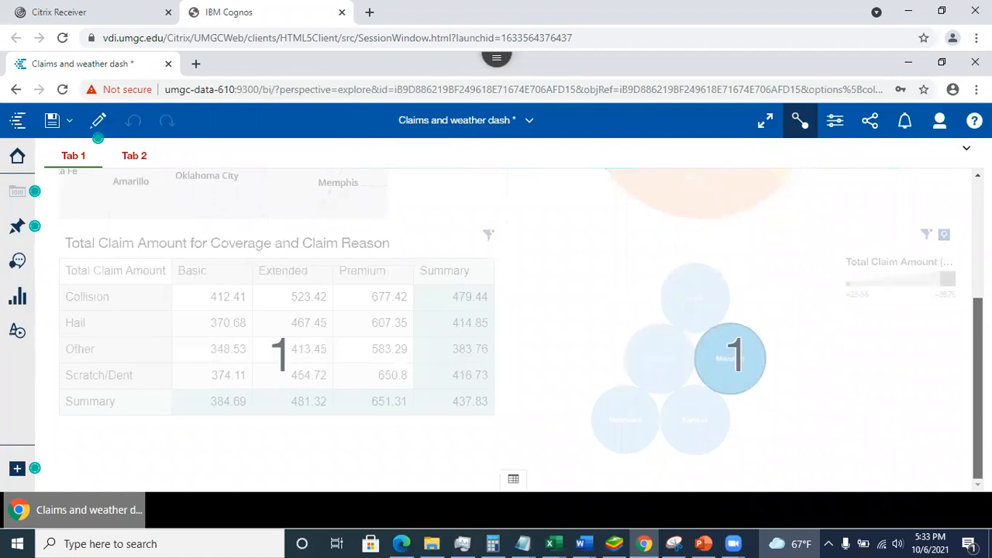
scroll(279, 352, up, 3)
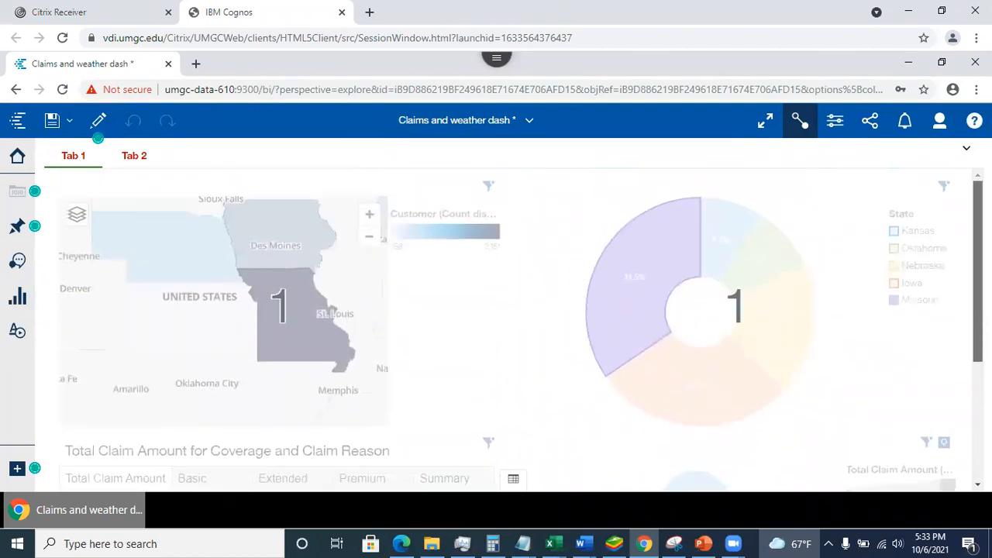
scroll(279, 306, down, 3)
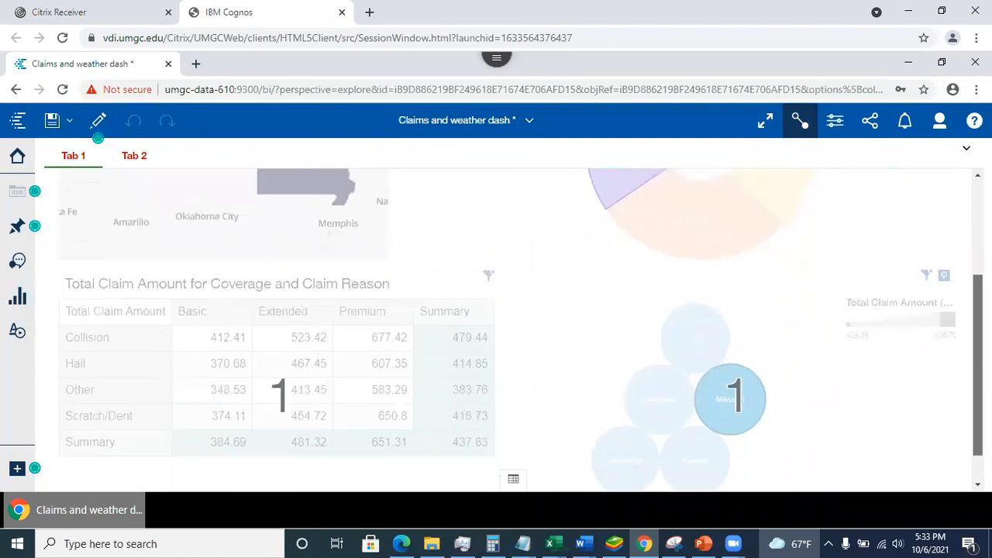
Hide the connections between visualizations and delete the customer map from Tab 1.
scroll(279, 396, up, 3)
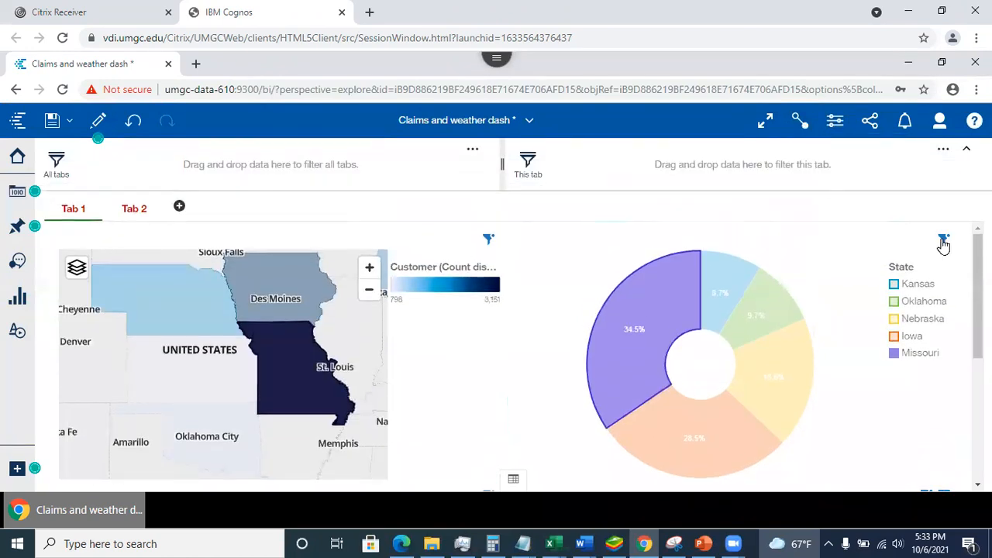
scroll(969, 294, down, 1)
scroll(969, 295, up, 1)
click(804, 122)
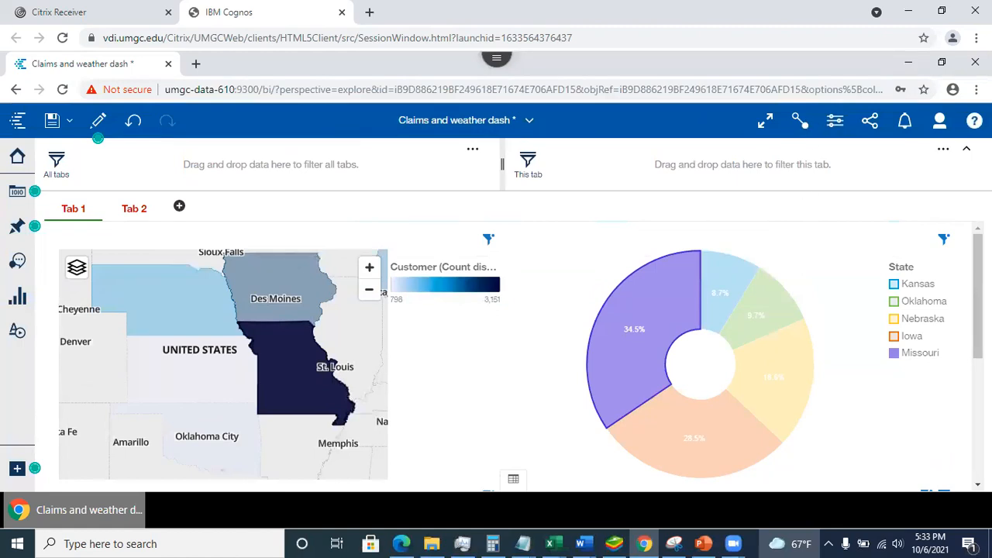
click(410, 355)
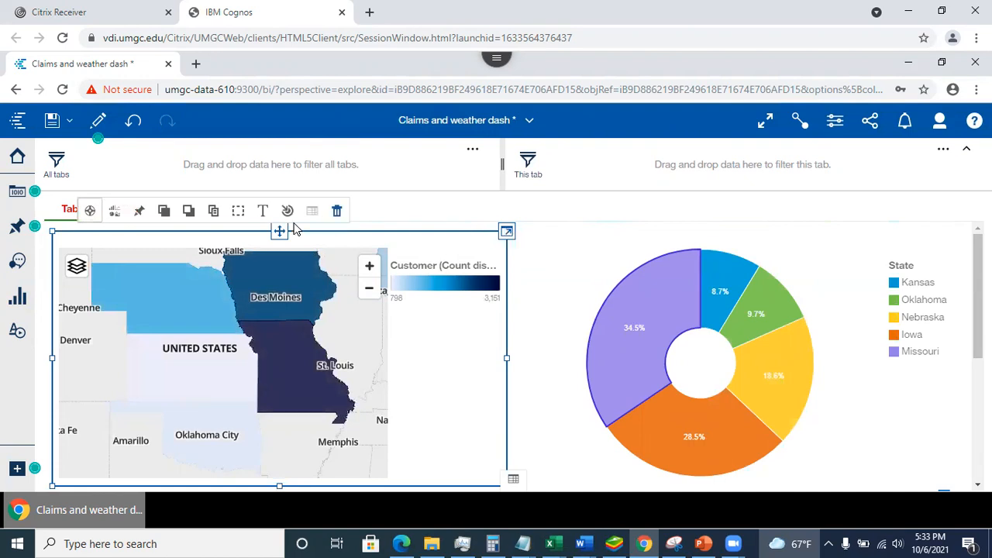
click(336, 211)
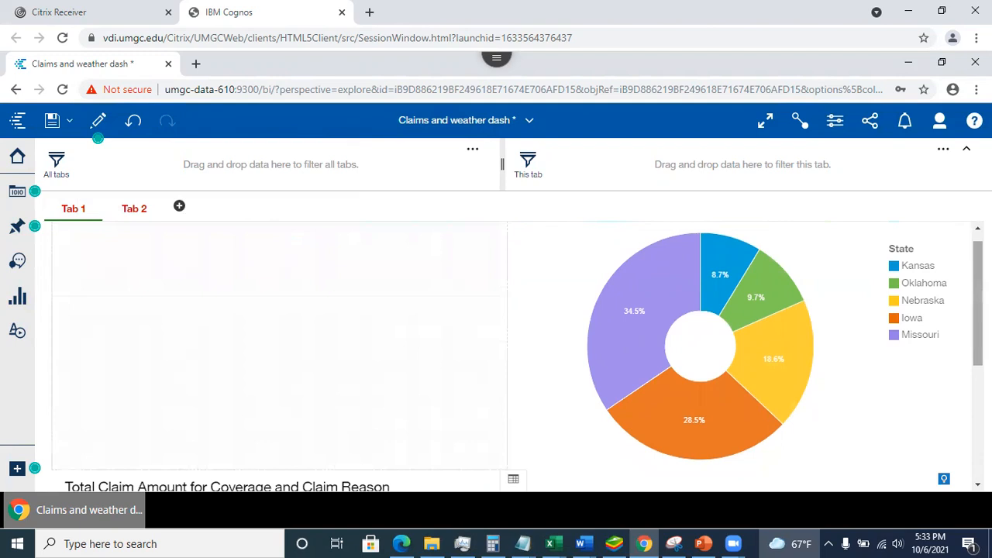
Duplicate the Total Claim Amount table and place the copy in the empty space beside the pie chart.
scroll(616, 377, down, 3)
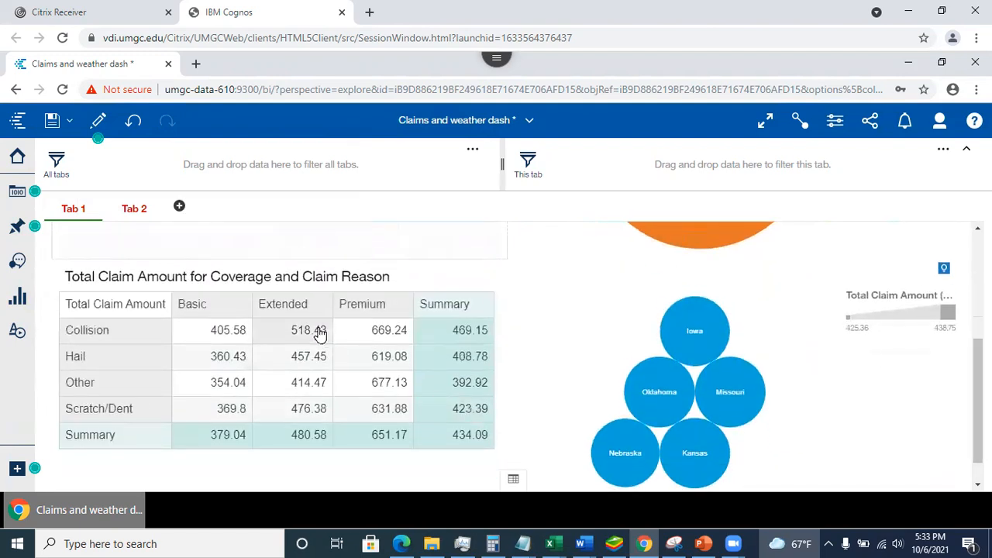
click(319, 333)
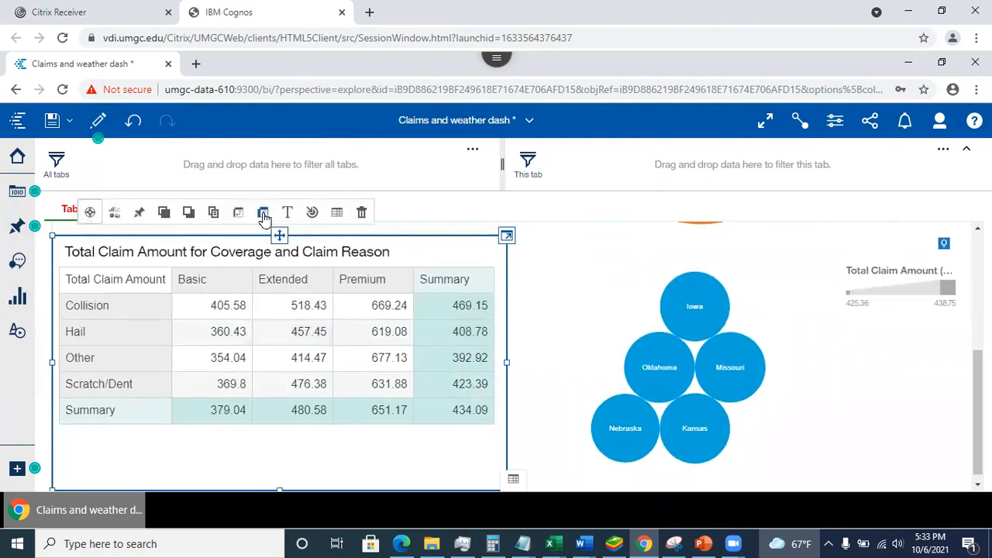
click(210, 214)
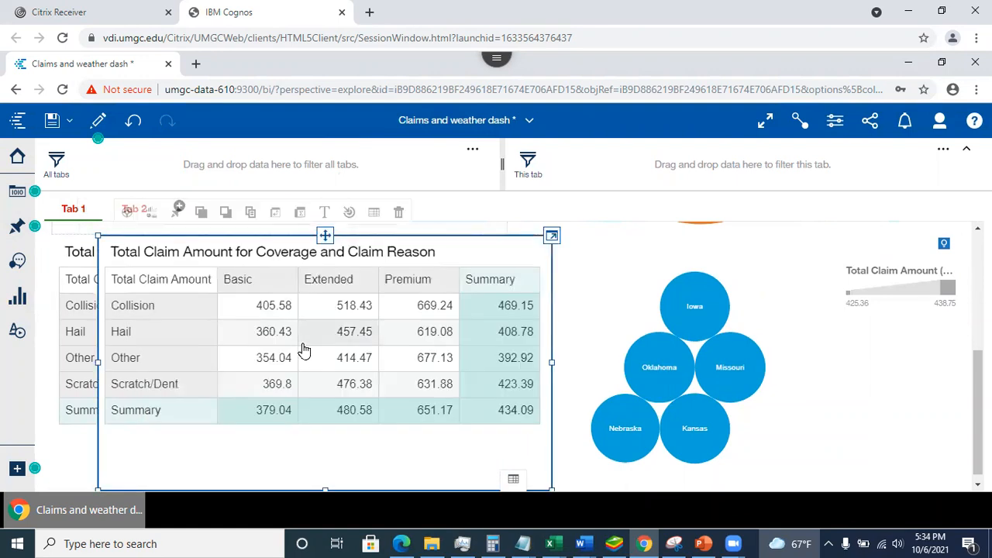
drag(978, 384, 979, 338)
drag(302, 258, 297, 223)
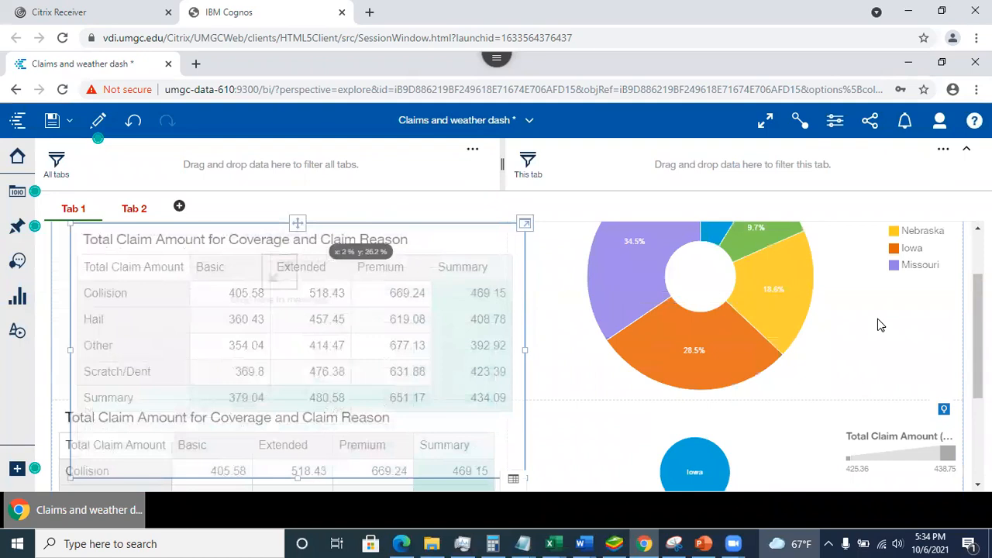
drag(978, 334, 977, 287)
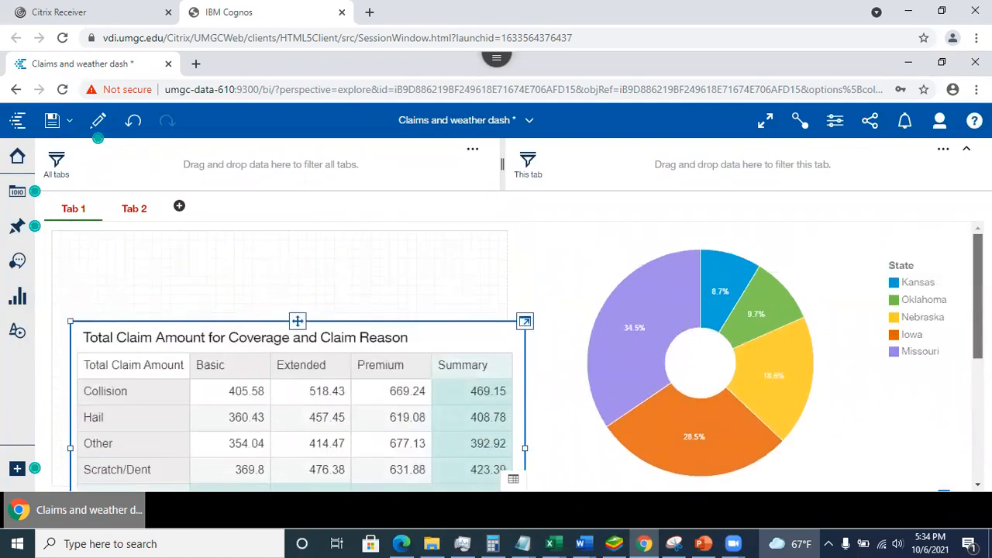
drag(297, 321, 290, 193)
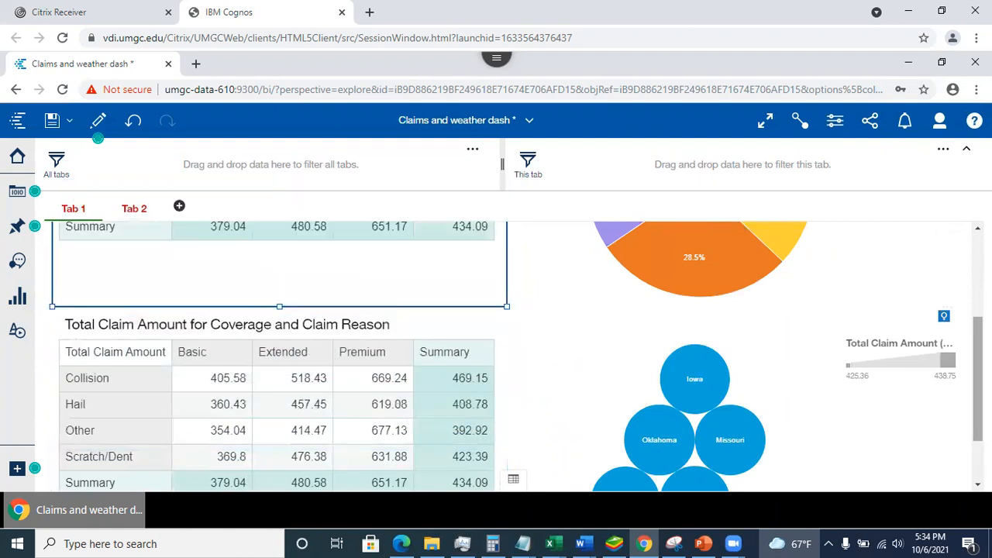
scroll(969, 372, up, 3)
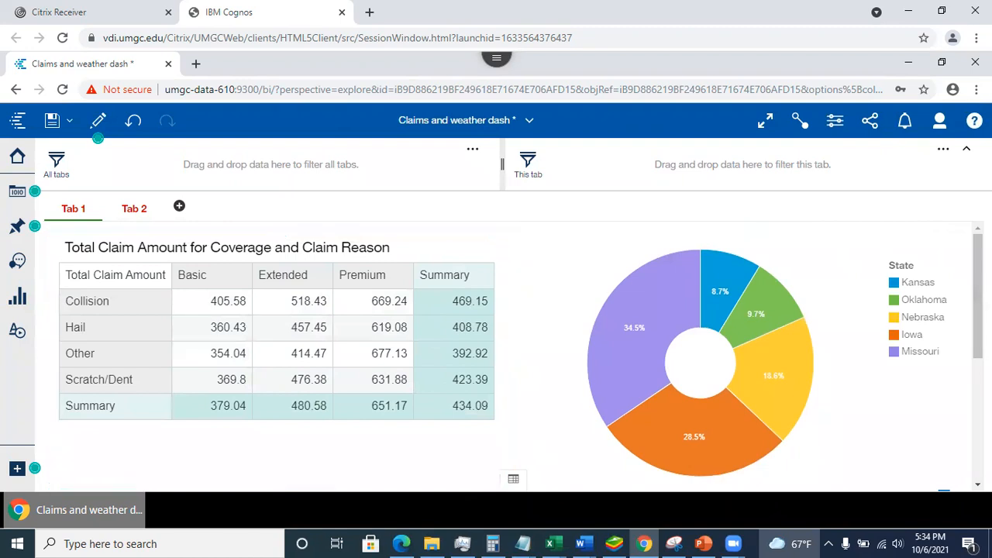
Compare the two claim tables and examine the connection group numbers of Tab 1's visualizations, hiding the connections when done.
scroll(512, 357, down, 3)
scroll(512, 356, down, 1)
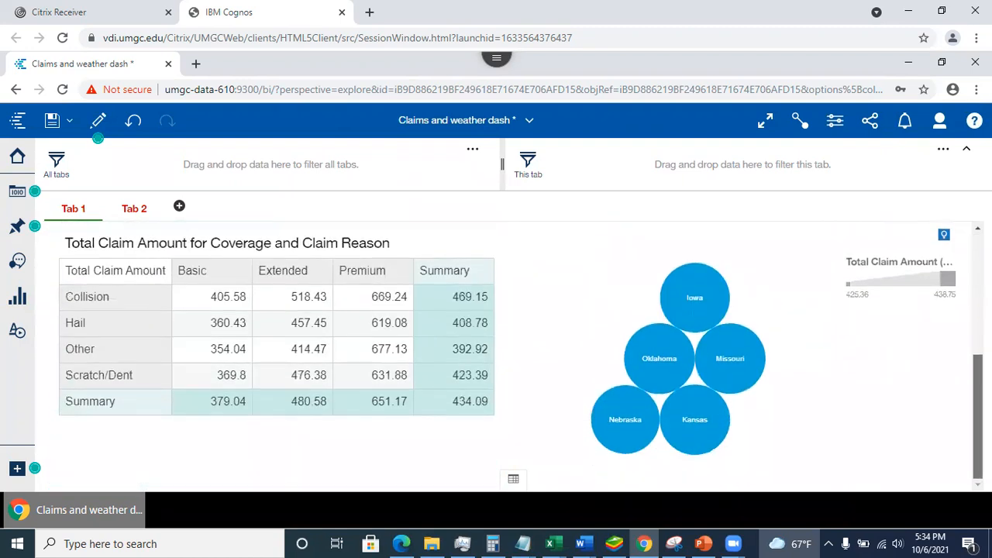
scroll(511, 357, up, 3)
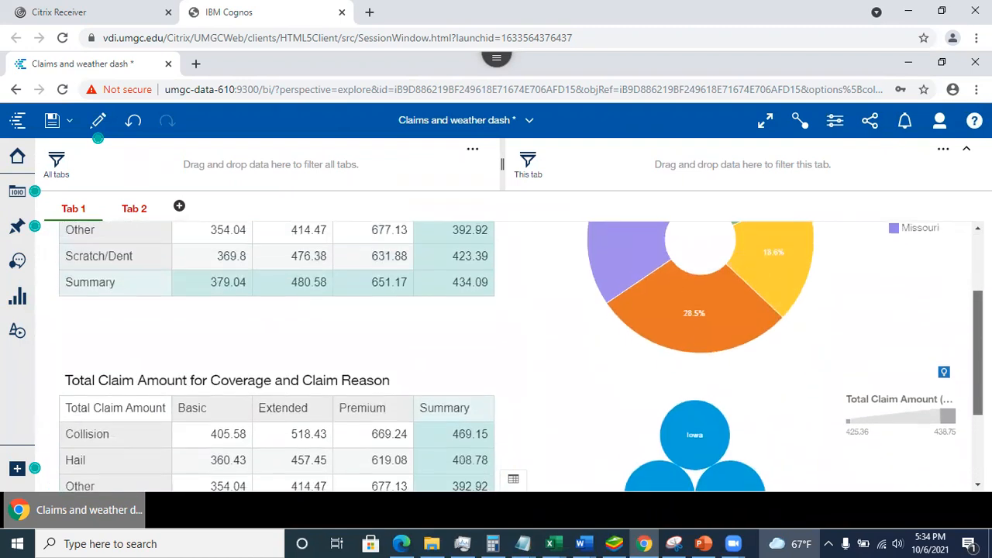
scroll(511, 356, down, 3)
scroll(512, 357, up, 4)
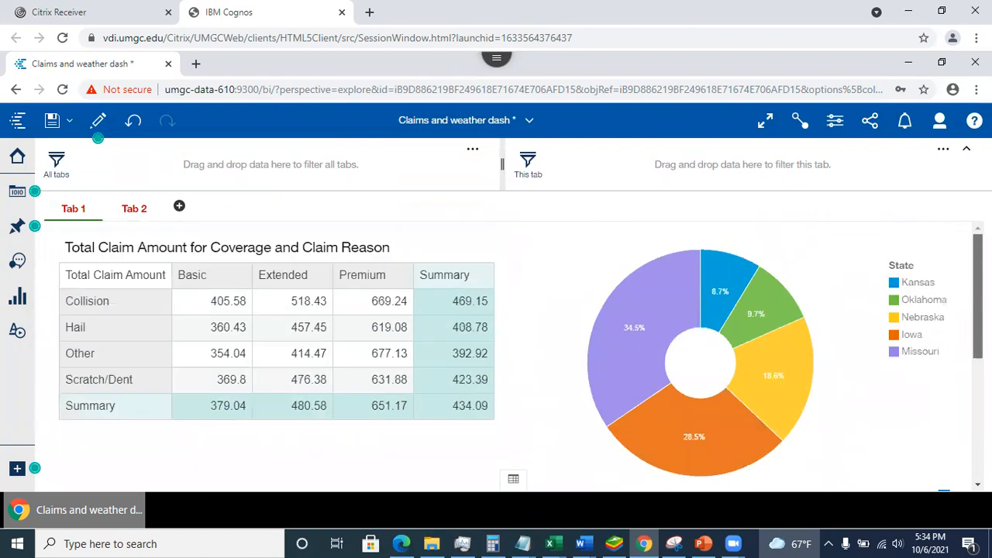
click(799, 122)
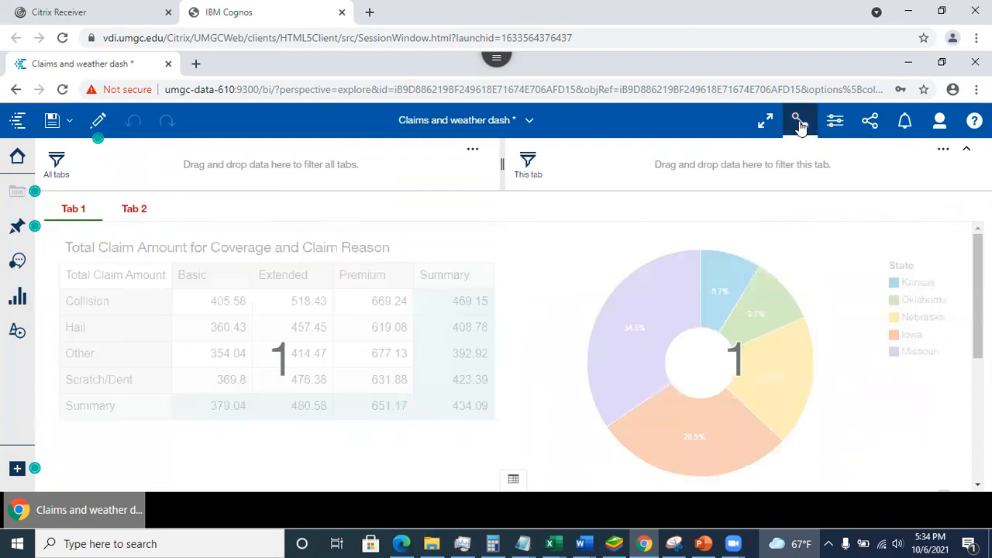
scroll(511, 310, down, 4)
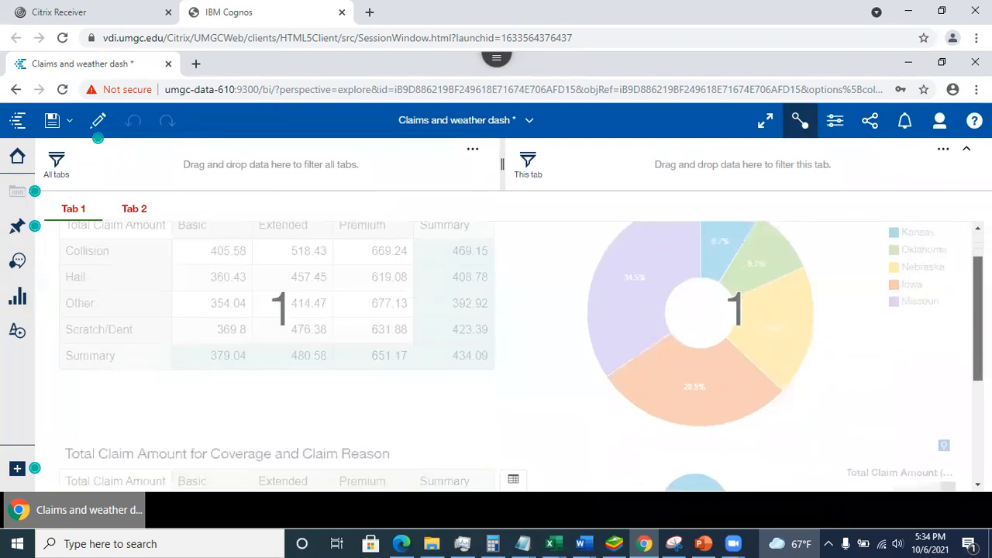
scroll(747, 265, up, 3)
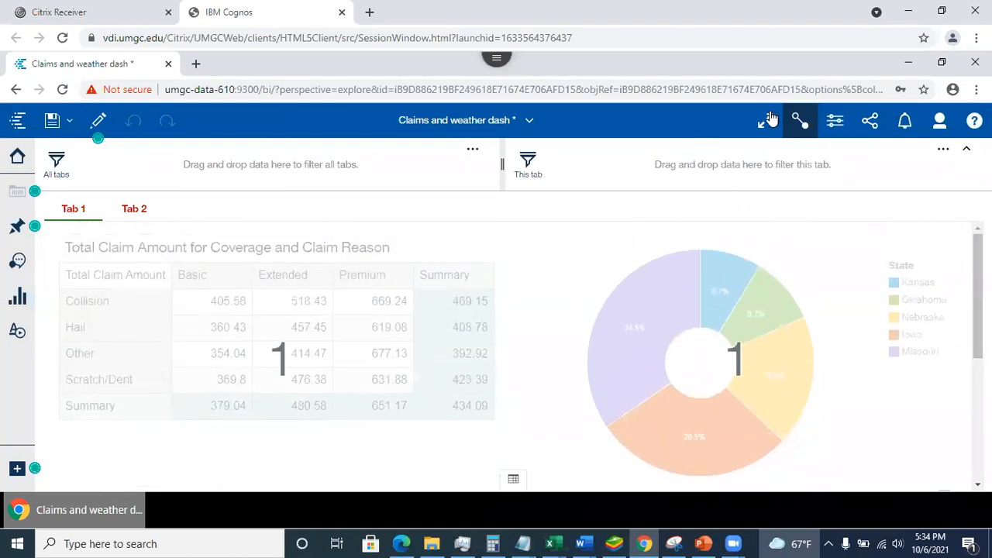
click(799, 120)
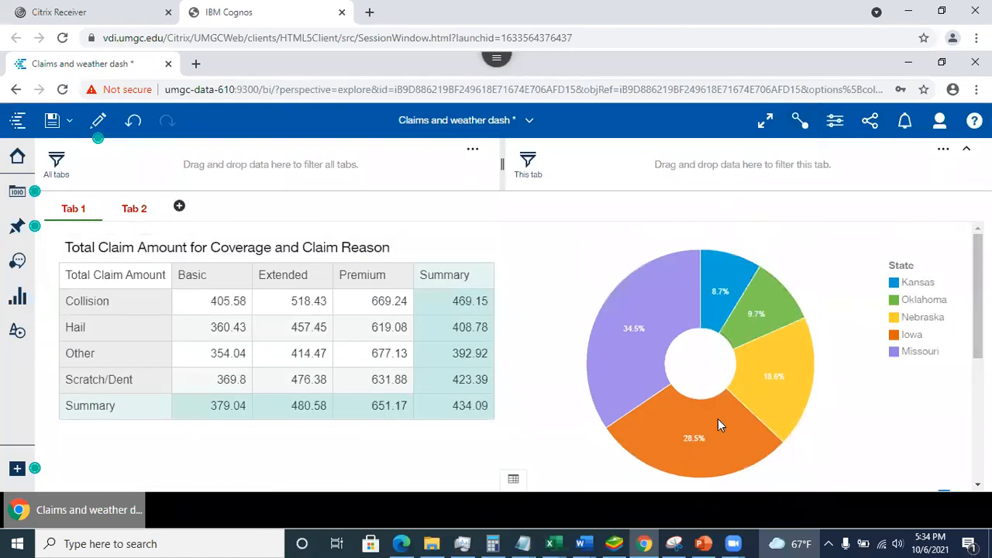
Select the pie chart's Missouri segment and check its filtering of both claim tables and the bubble chart.
click(640, 324)
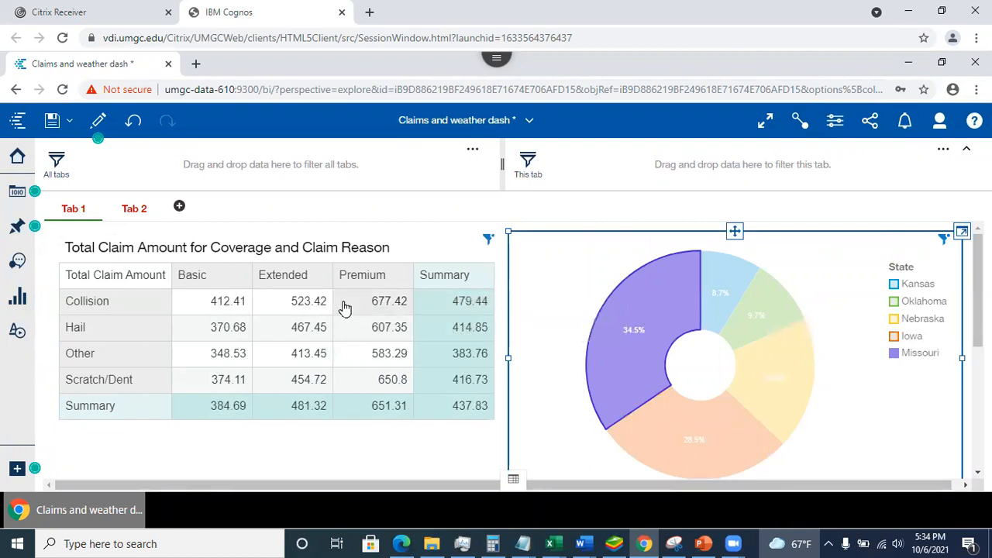
click(372, 454)
drag(978, 294, 978, 403)
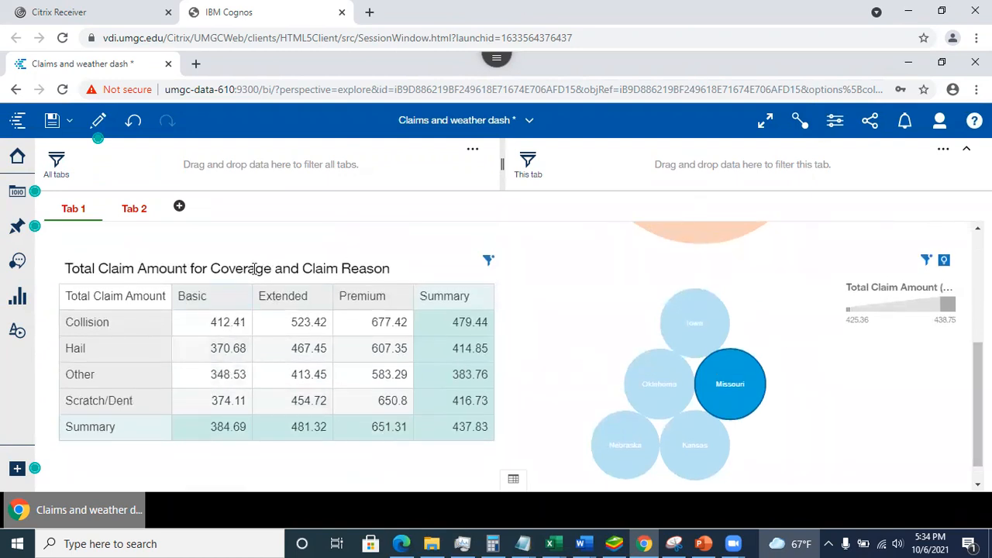
drag(978, 403, 978, 291)
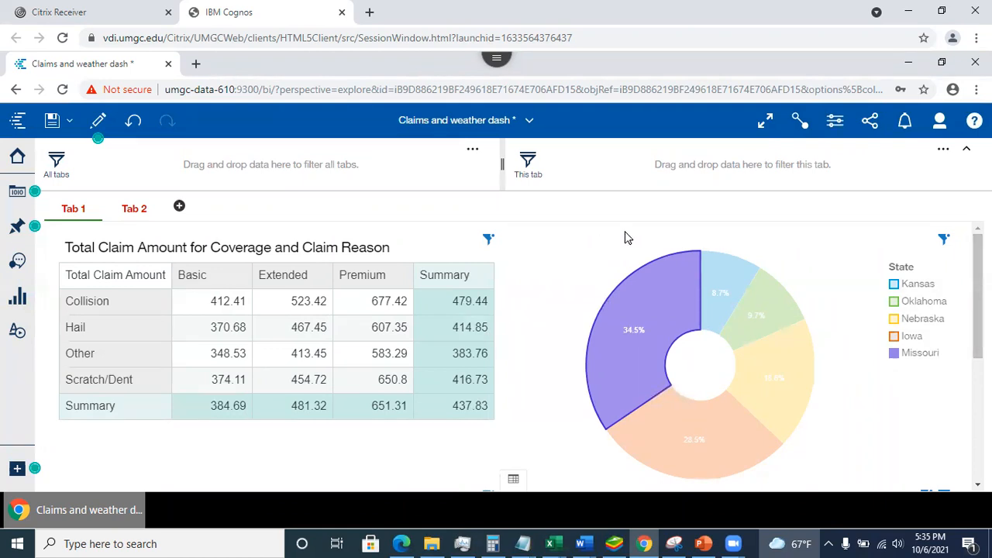
drag(978, 295, 978, 418)
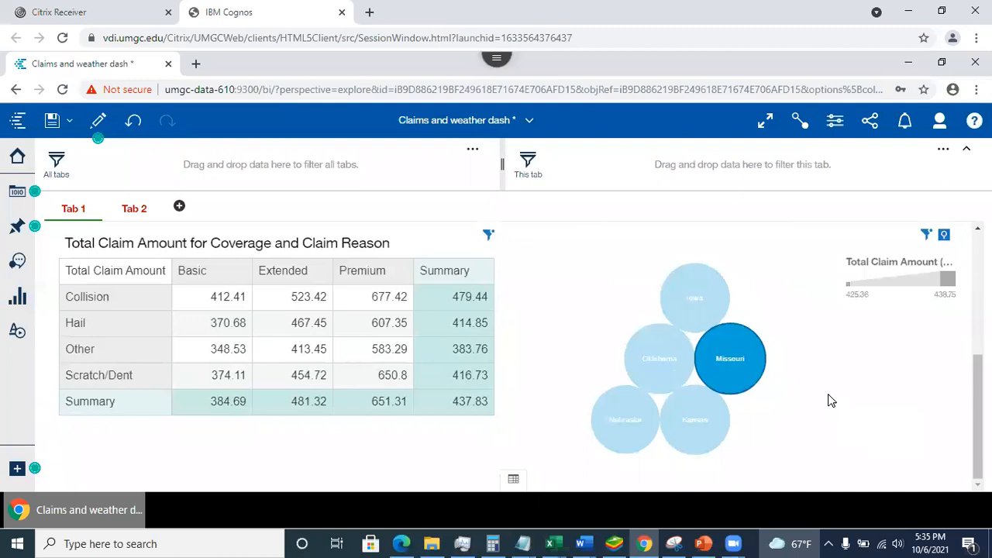
Show the connections and disconnect the packed bubble chart from group 1, checking the group numbers on the other visualizations.
click(800, 120)
click(819, 343)
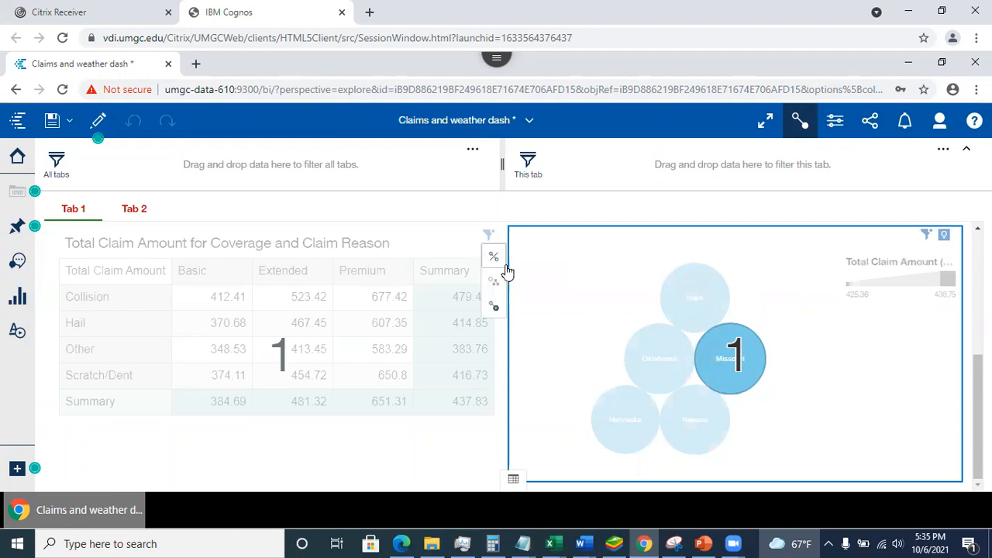
click(614, 294)
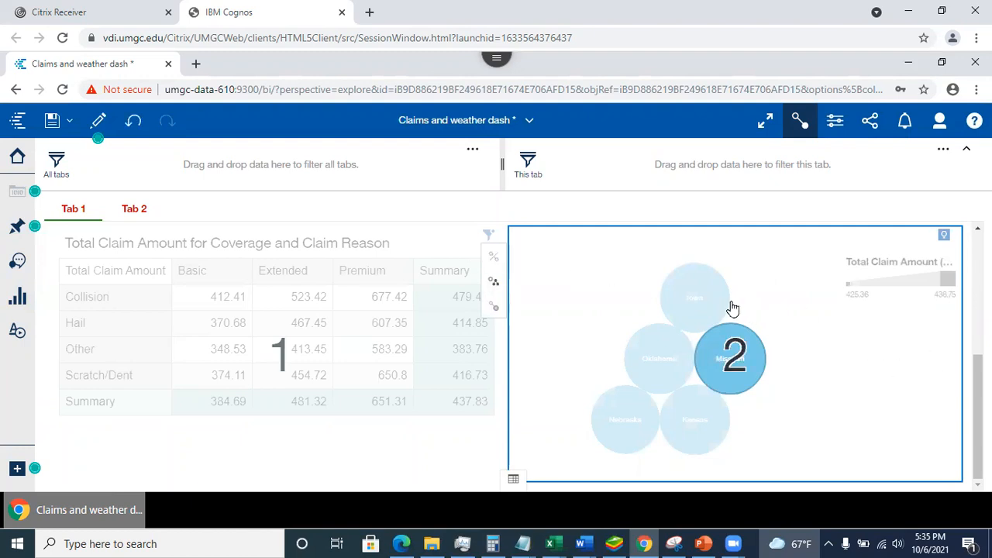
key(Escape)
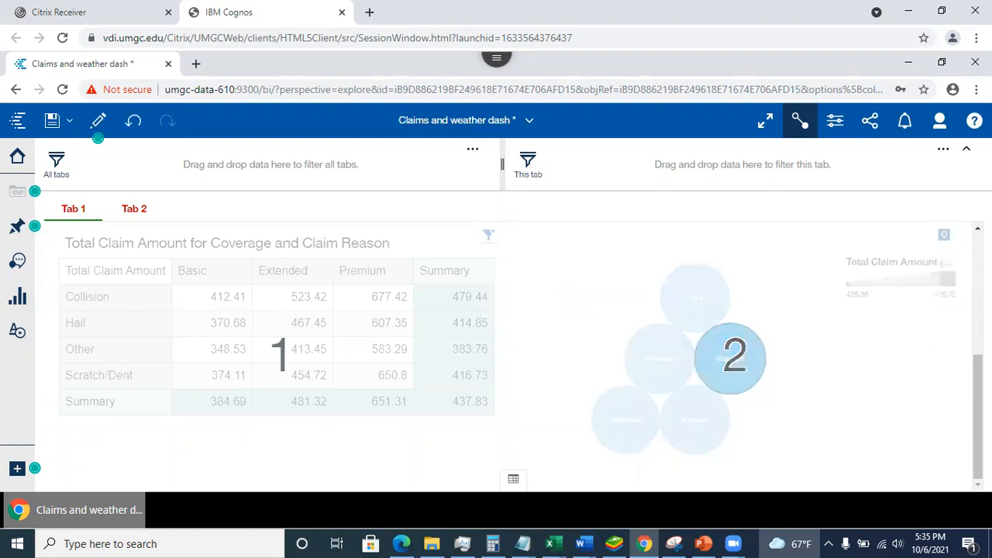
scroll(962, 245, up, 5)
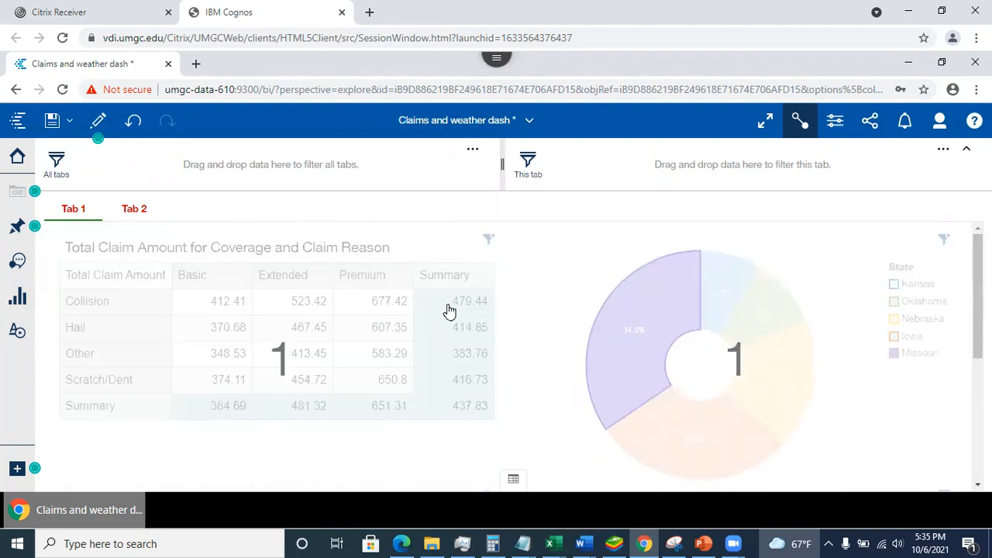
scroll(710, 304, down, 1)
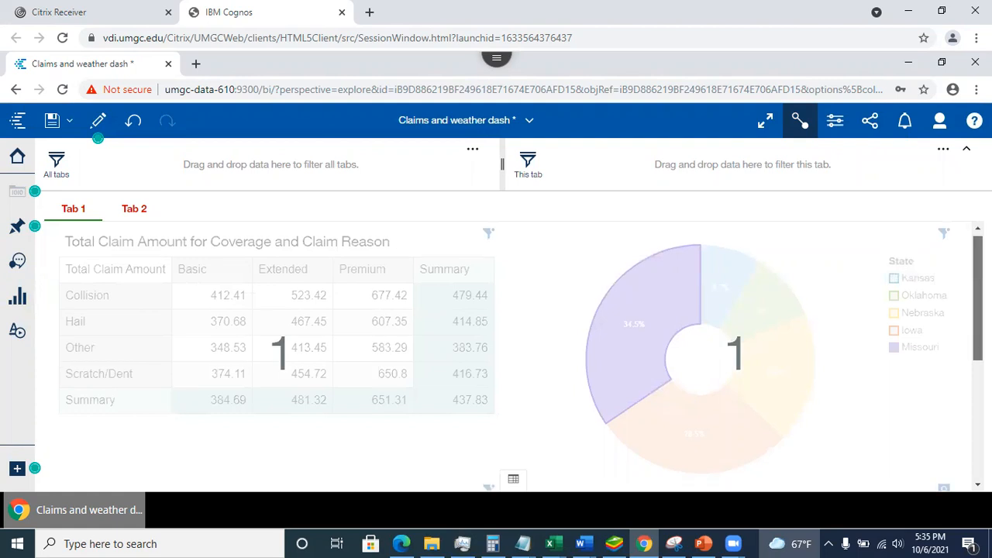
scroll(701, 349, down, 5)
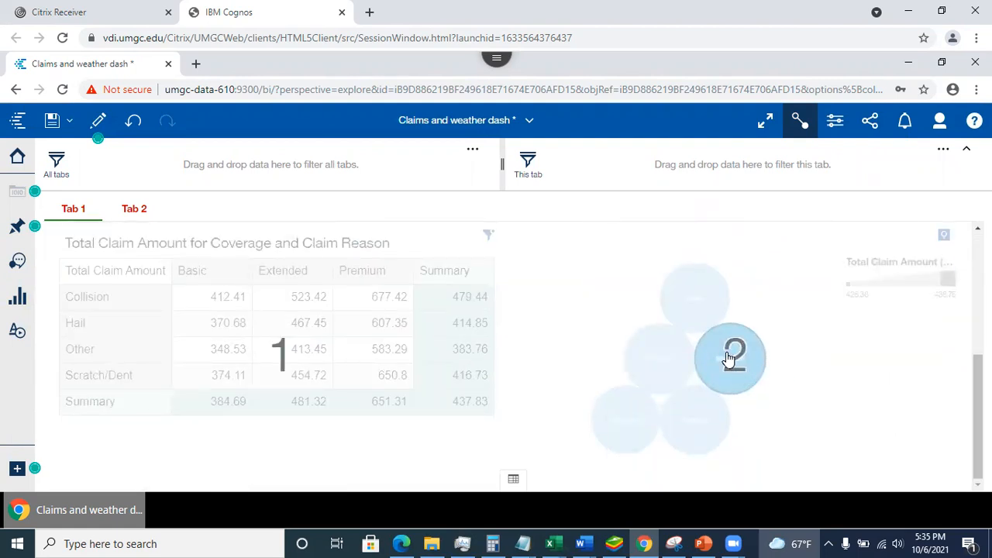
Disconnect the claim table beside the bubble chart from group 1, add it to existing connection 2, and hide the connections.
click(343, 352)
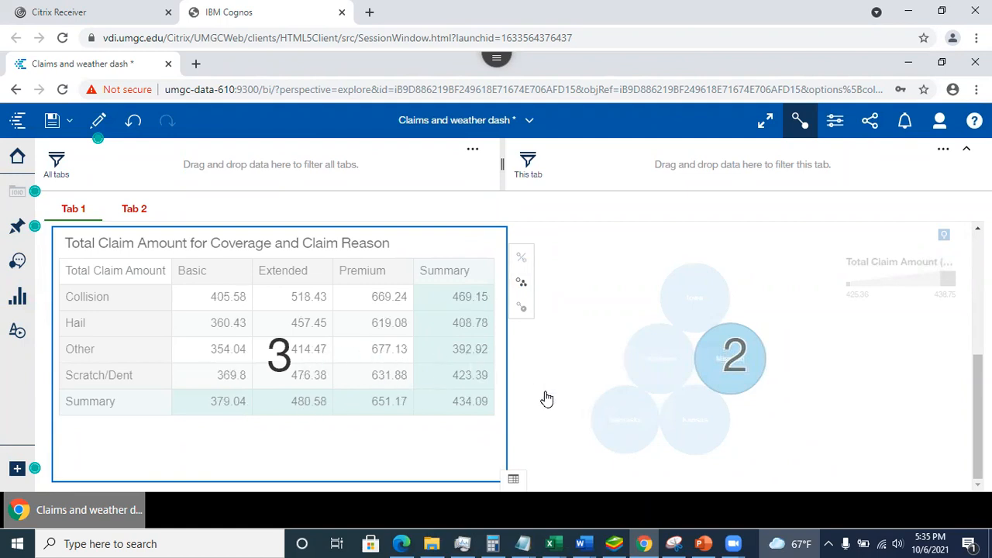
click(522, 285)
click(595, 298)
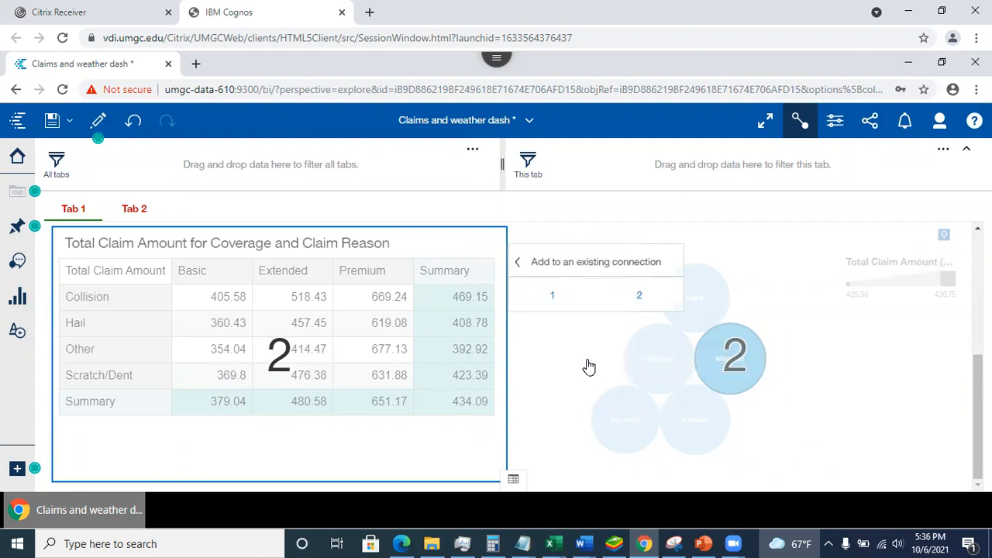
drag(977, 417, 978, 296)
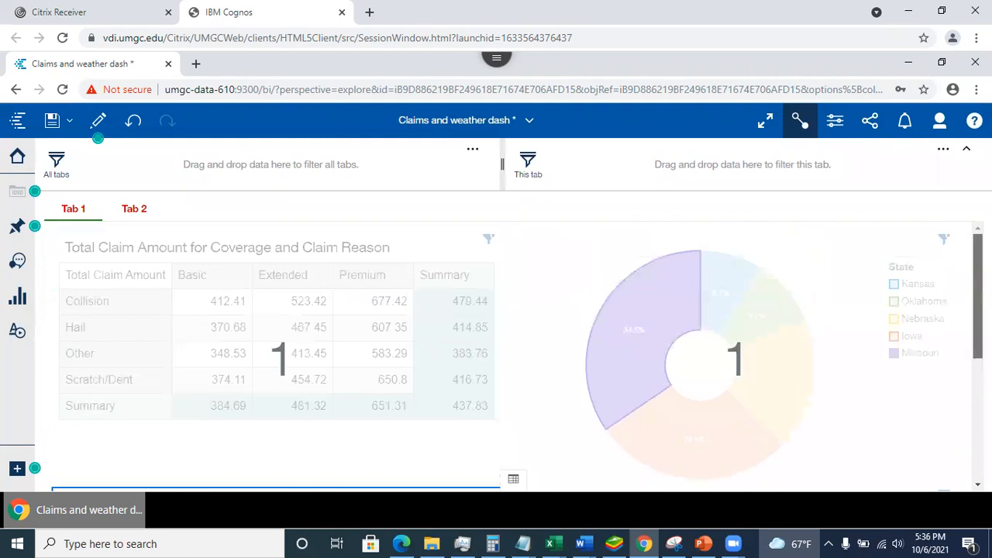
click(799, 124)
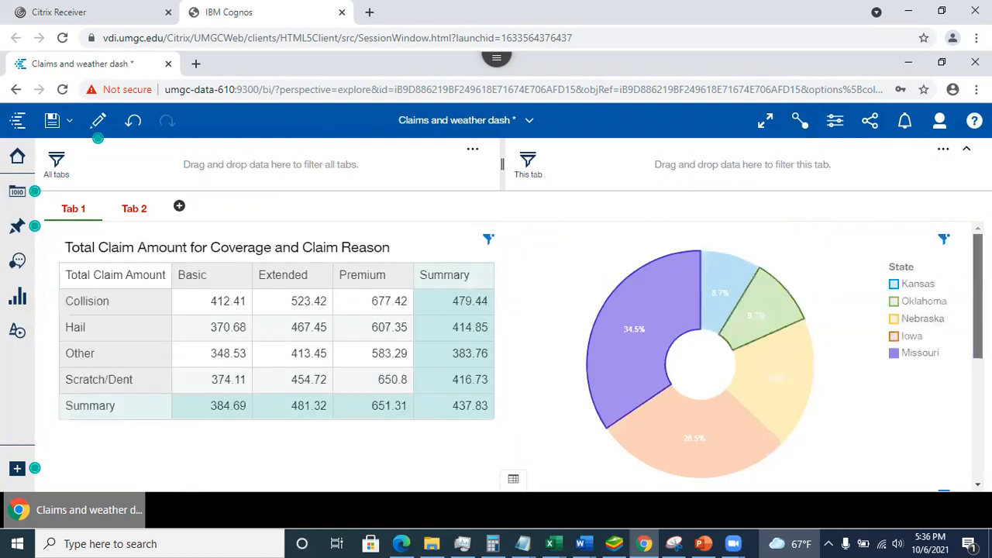
Clear the pie chart's Missouri selection, select the Iowa bubble, and check which claim table it filters.
scroll(753, 283, down, 1)
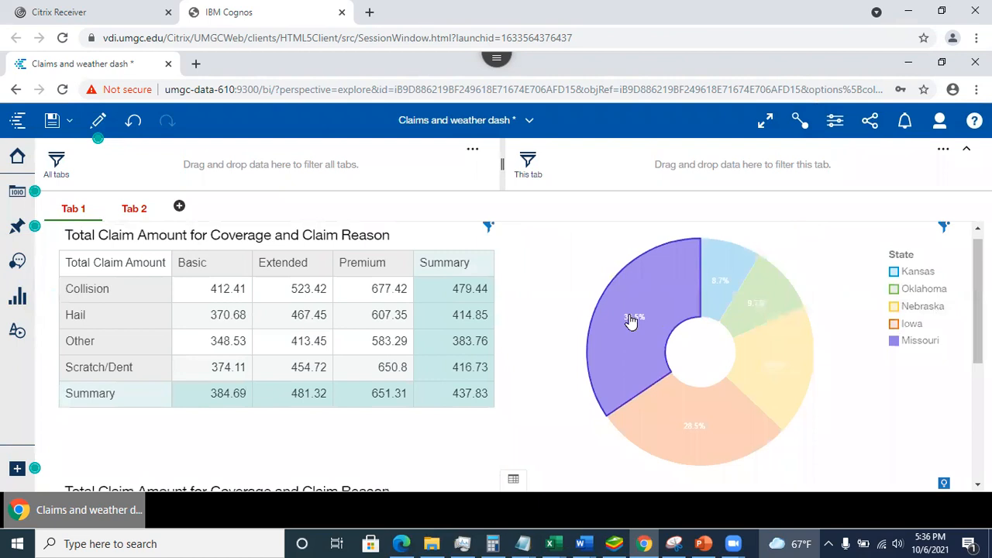
click(632, 321)
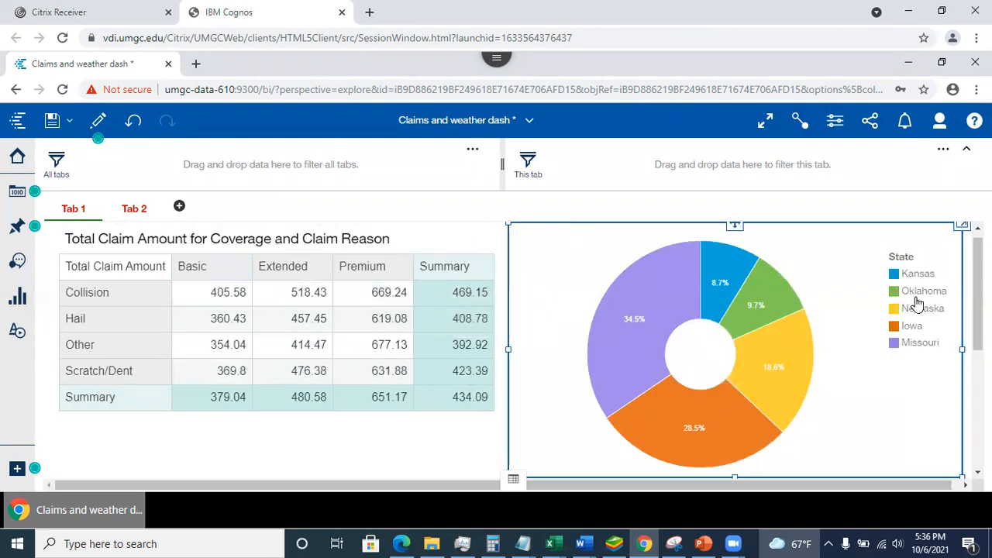
drag(978, 302, 979, 422)
click(690, 300)
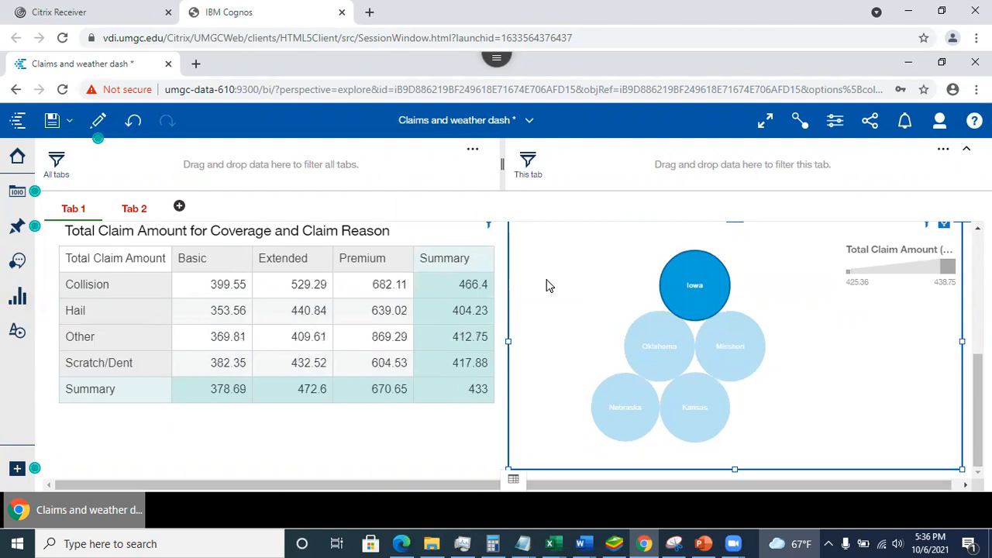
drag(978, 410, 979, 288)
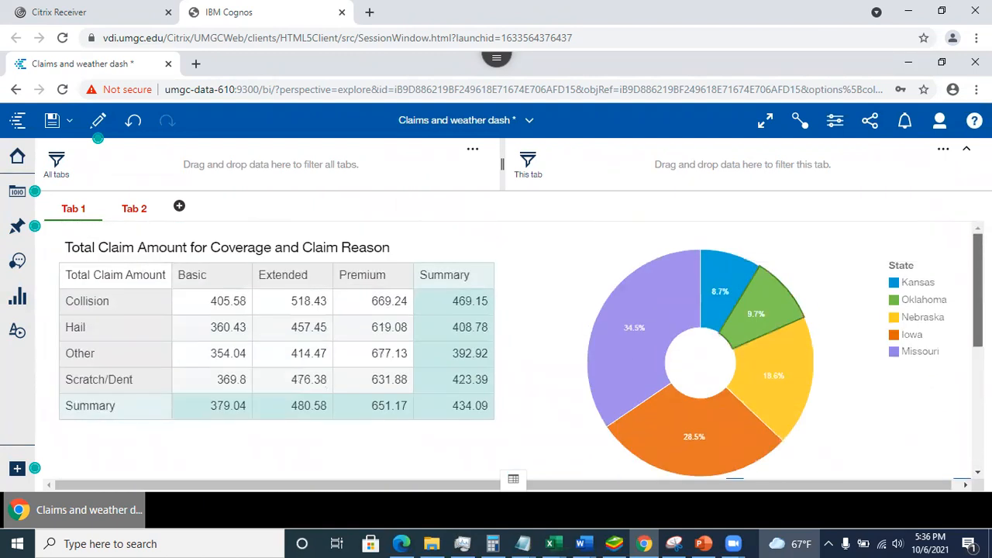
Check the Iowa selection's filtering, show the connections, and compare the group numbers on both claim tables, the pie chart and the bubble chart.
drag(978, 289, 978, 404)
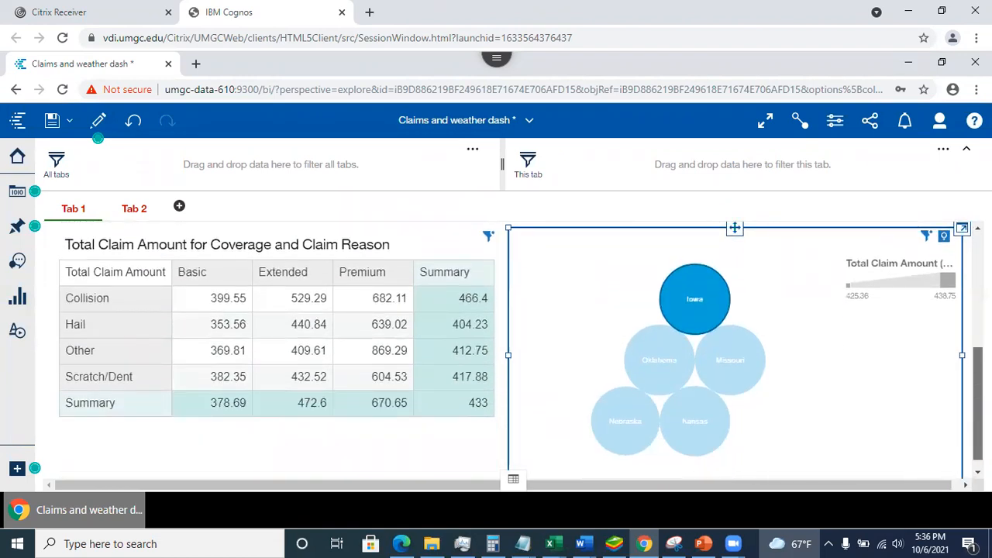
drag(978, 403, 979, 289)
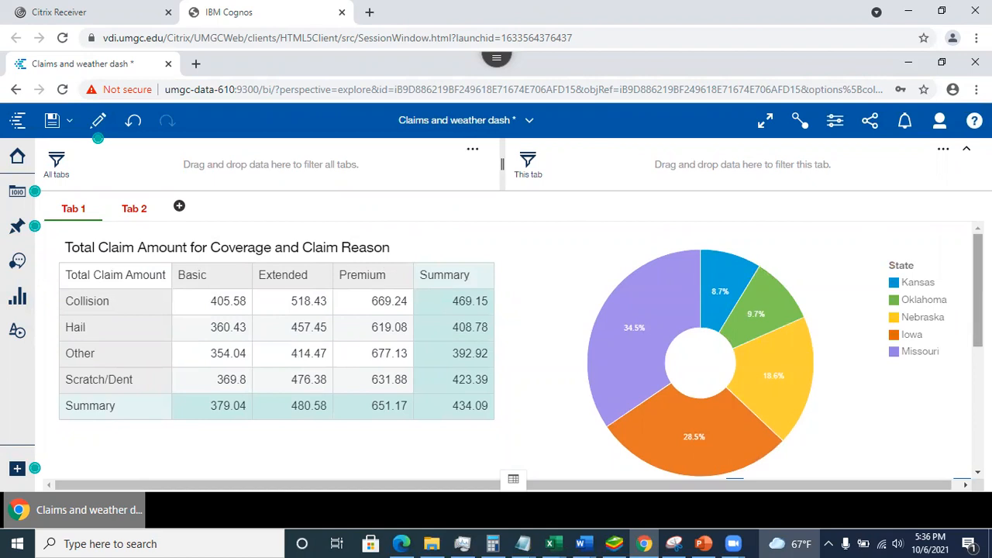
click(800, 121)
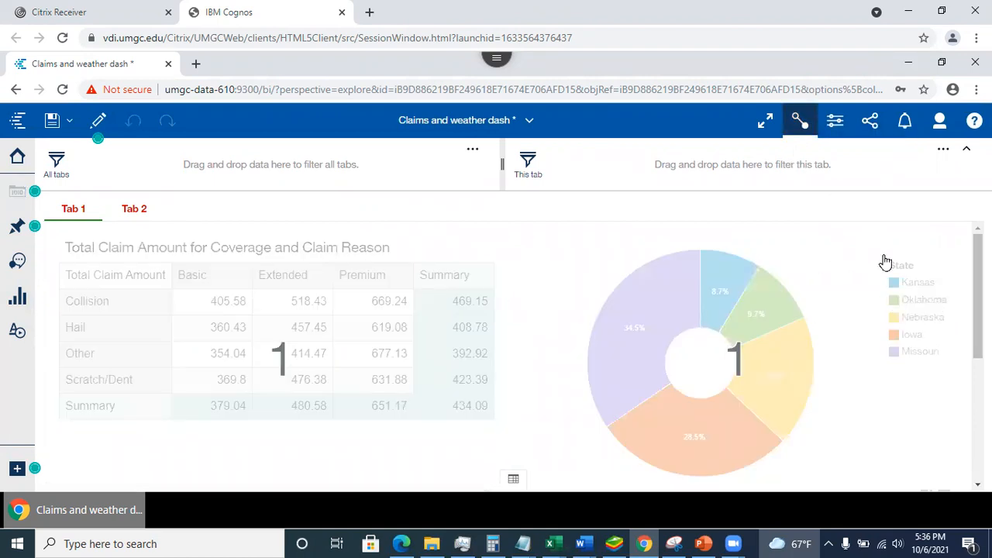
scroll(964, 256, down, 5)
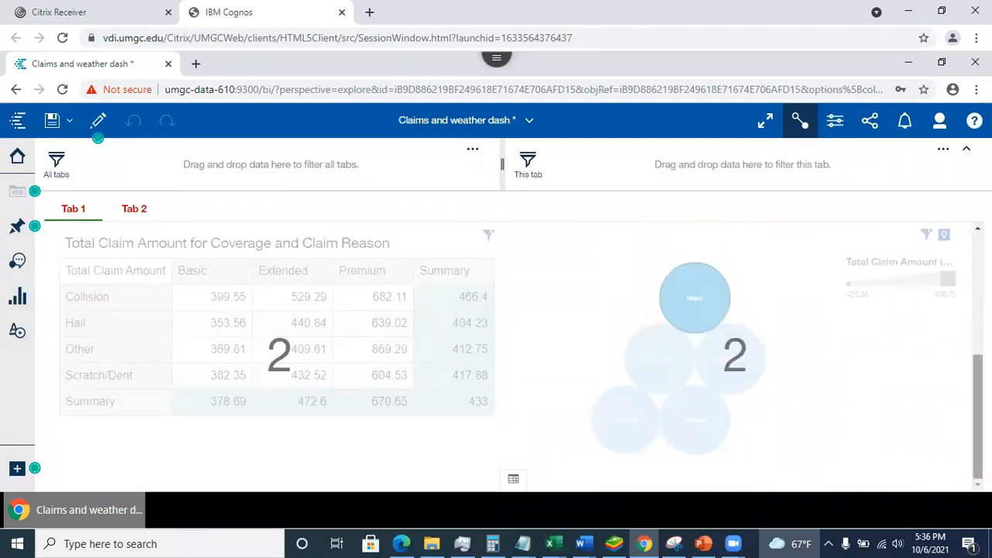
scroll(979, 411, up, 5)
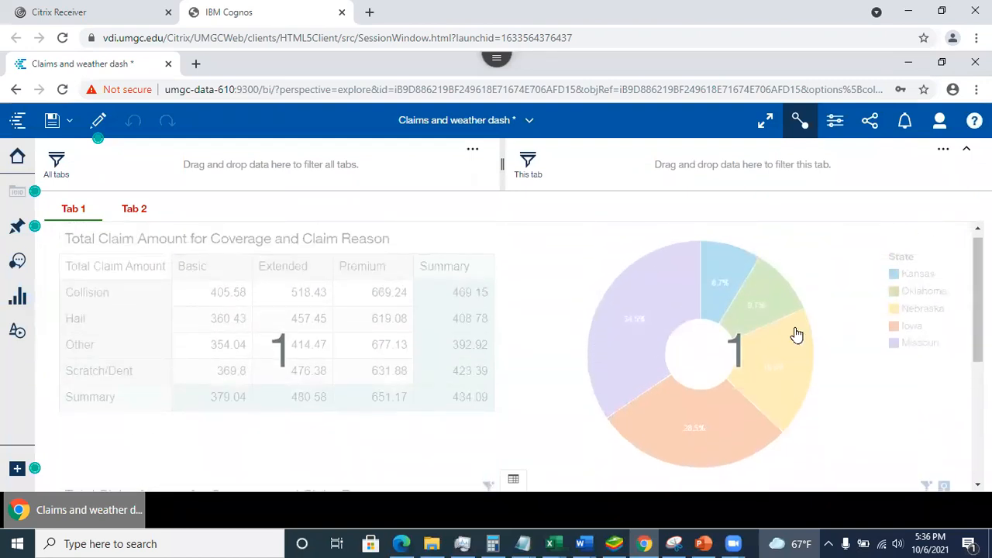
scroll(979, 303, down, 5)
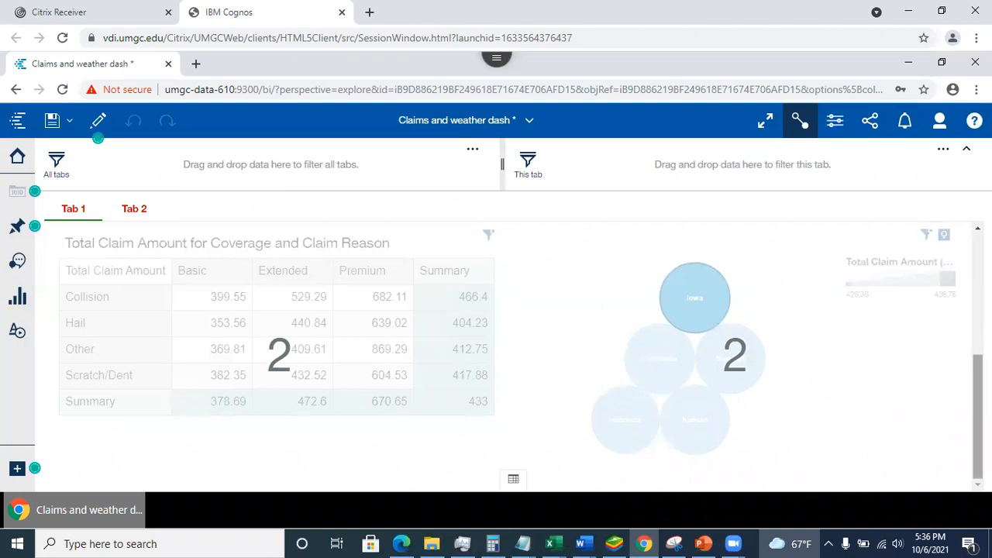
scroll(961, 330, up, 5)
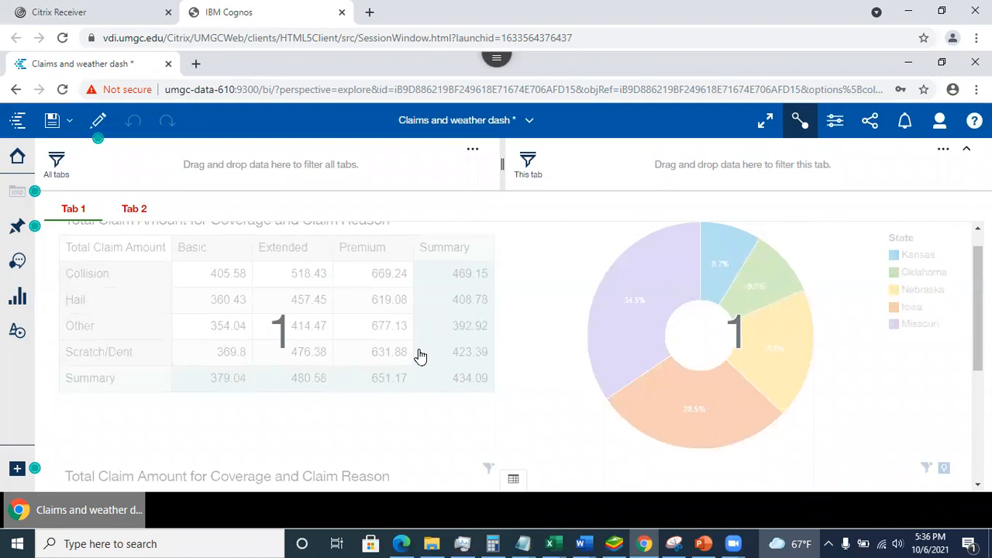
scroll(978, 310, down, 5)
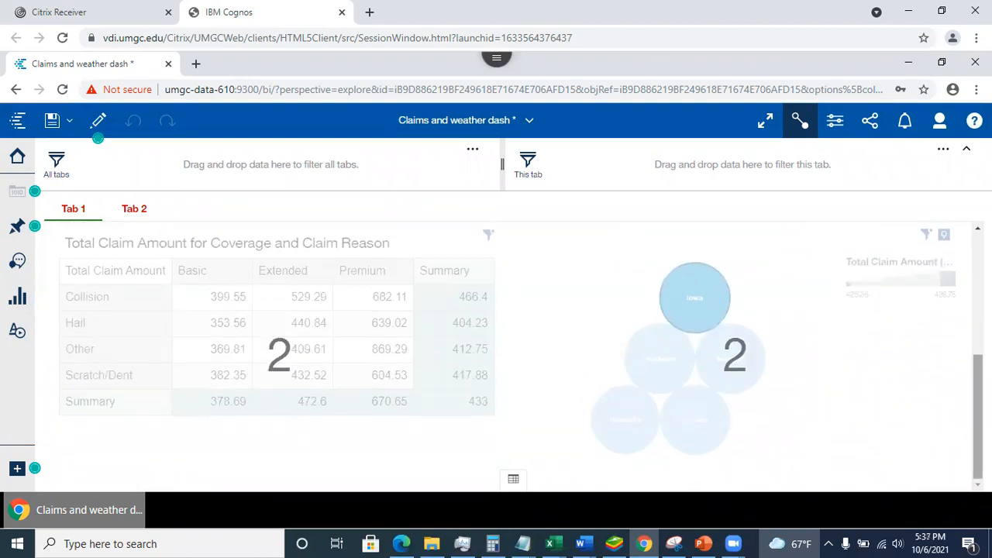
scroll(978, 410, up, 5)
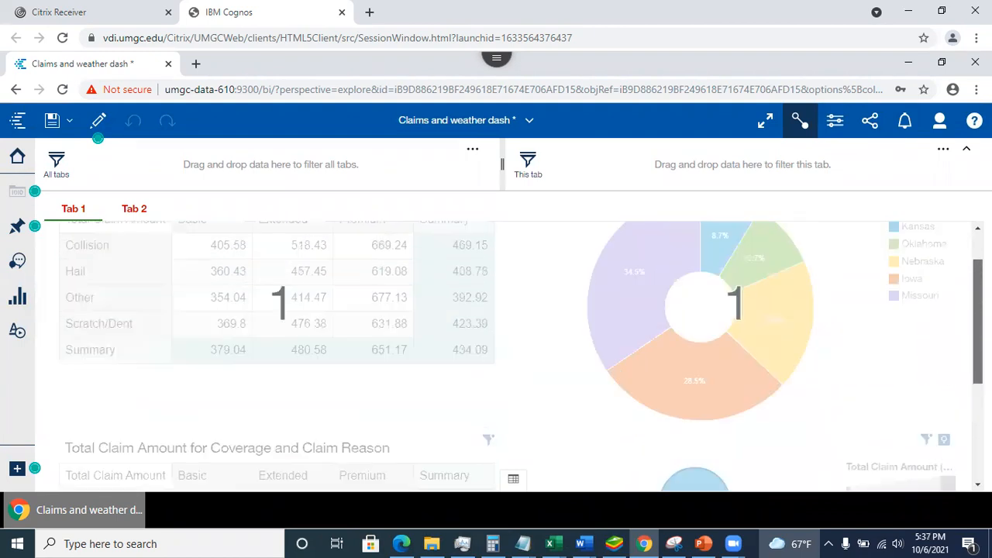
Add the packed bubble chart to existing connection 1.
click(799, 123)
scroll(828, 401, down, 3)
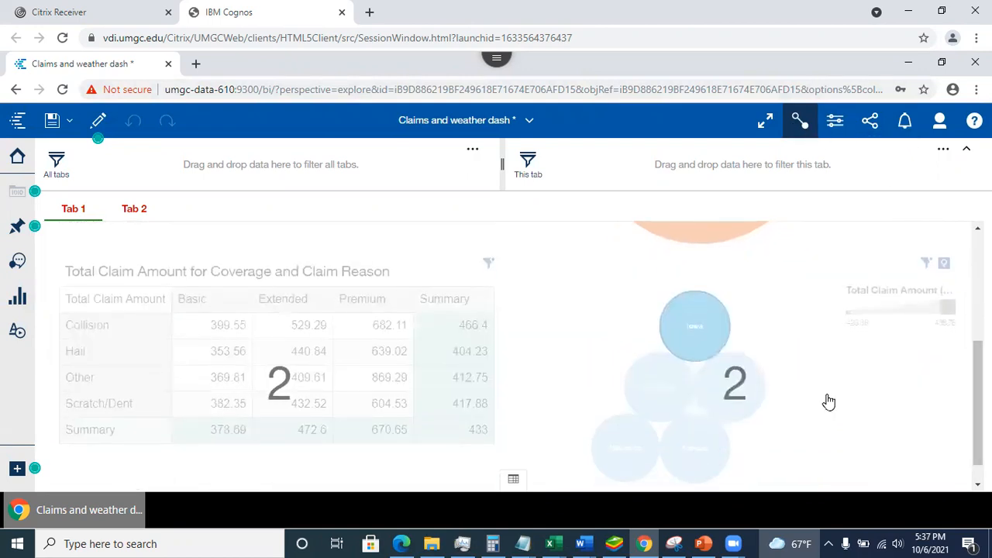
click(829, 402)
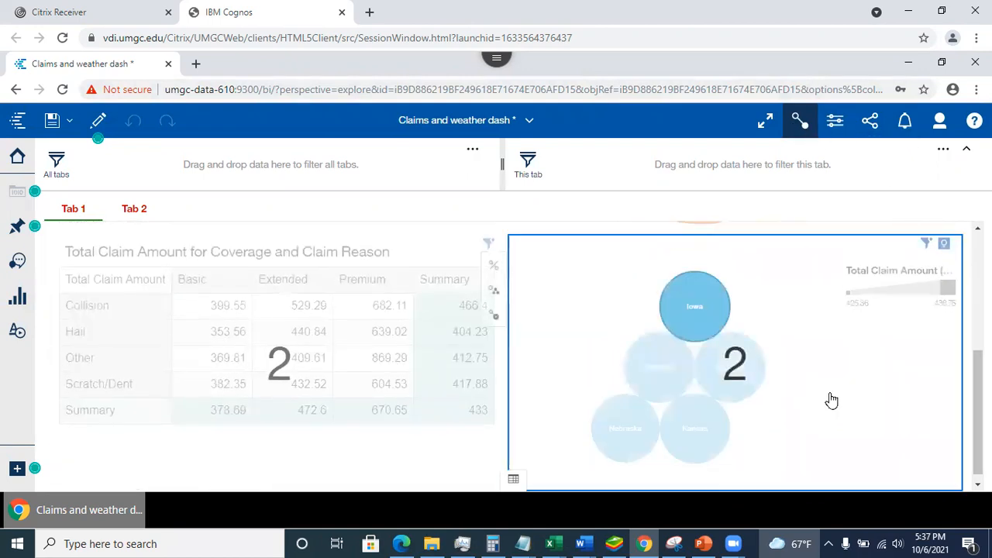
click(493, 292)
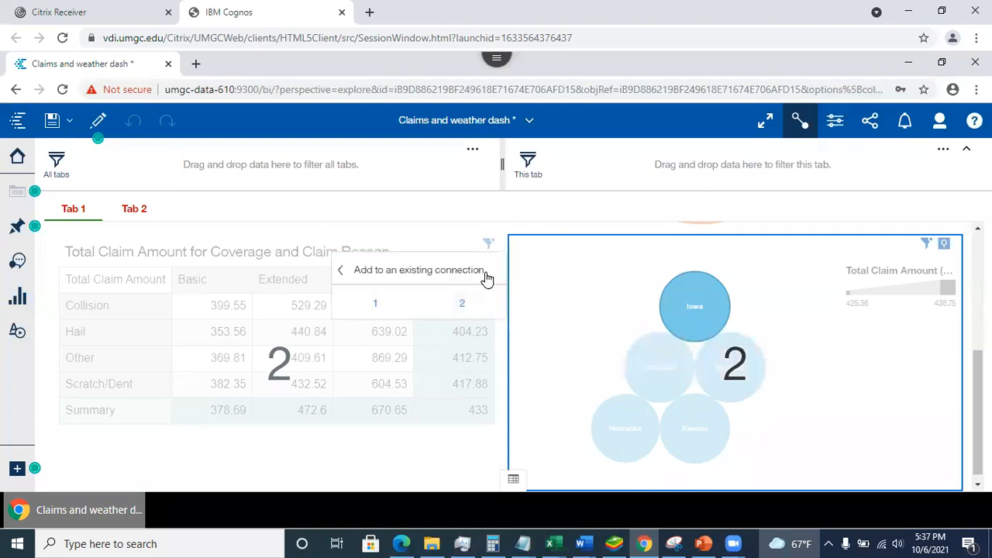
click(376, 305)
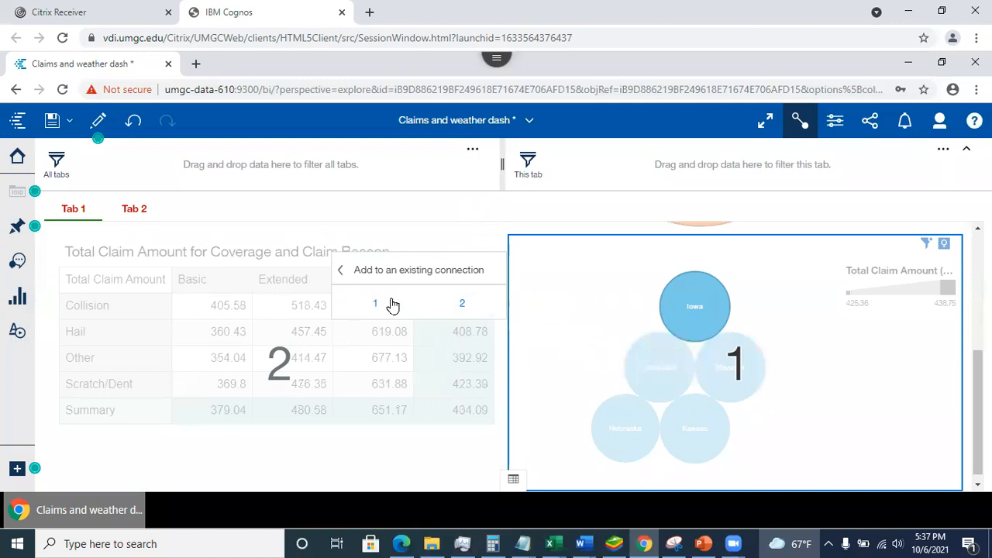
Add the claim table beside the bubble chart to existing connection 1 and hide the connections.
click(268, 335)
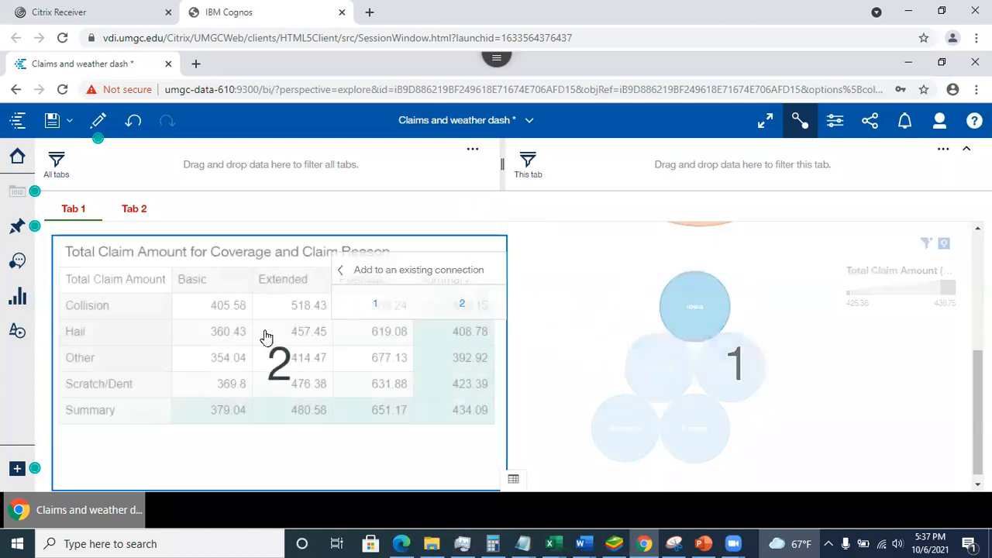
click(518, 300)
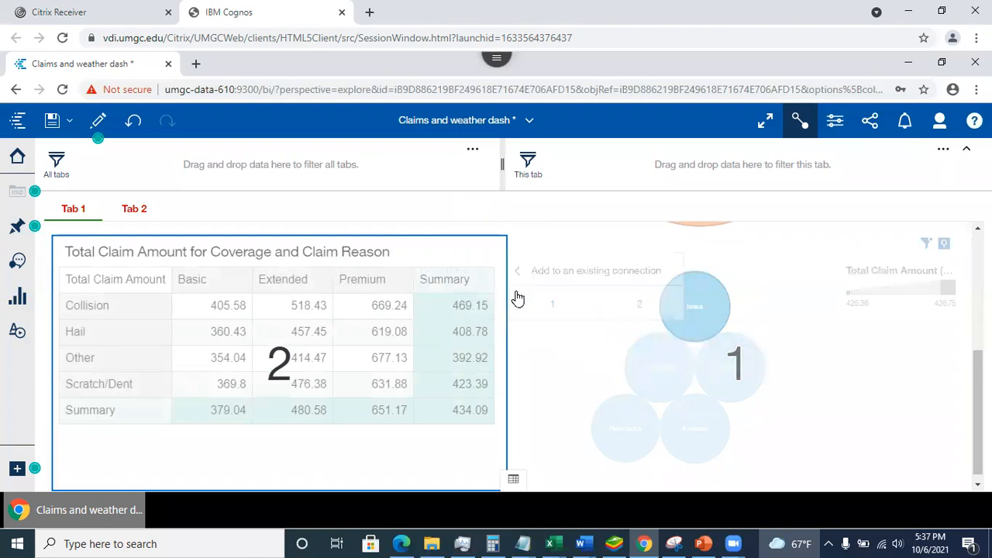
click(550, 305)
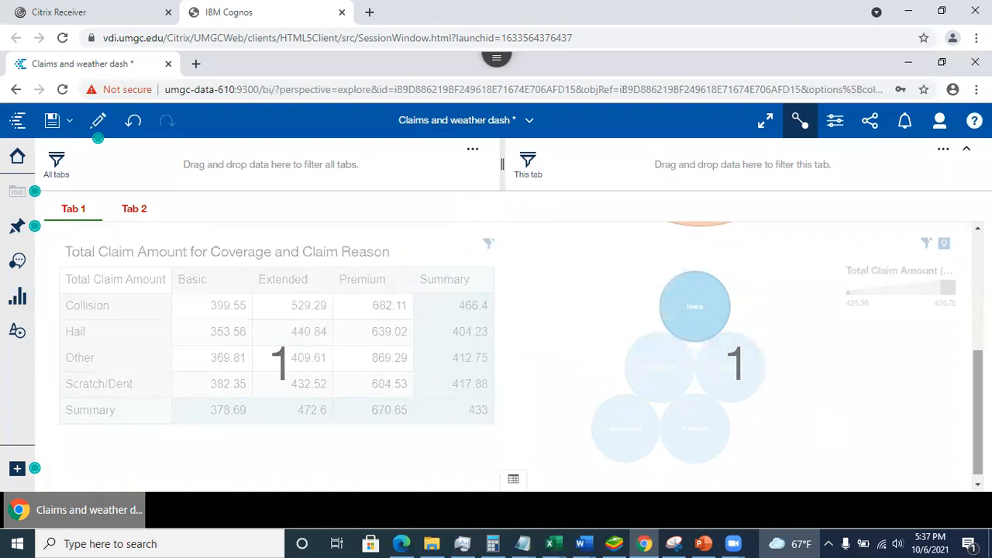
scroll(953, 339, up, 3)
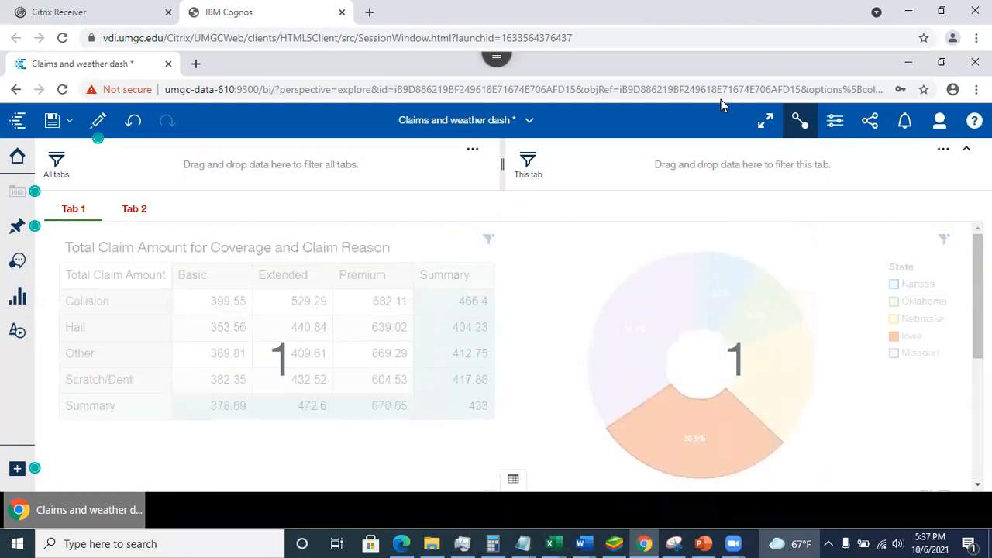
click(800, 120)
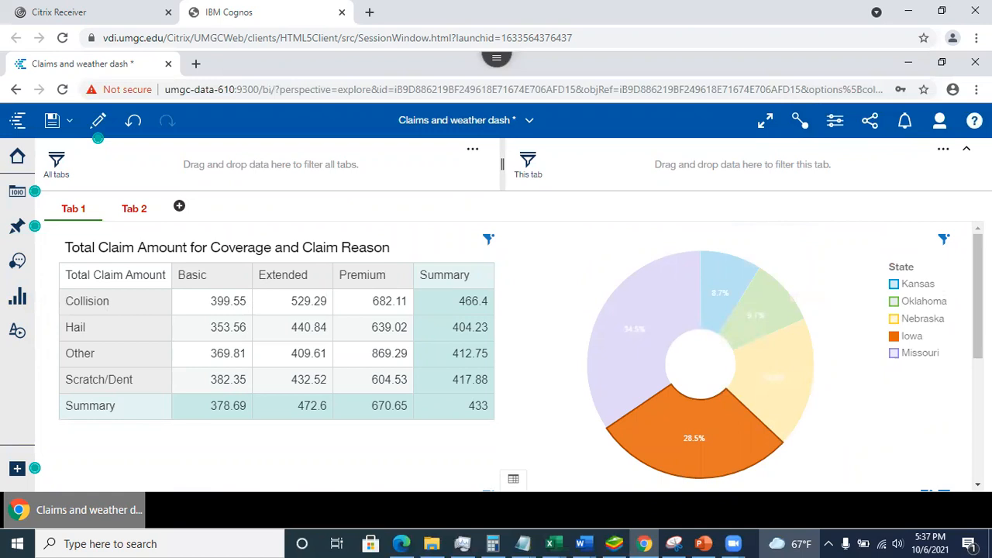
Check the Iowa filtering across all Tab 1 visualizations and save the dashboard.
scroll(976, 325, down, 5)
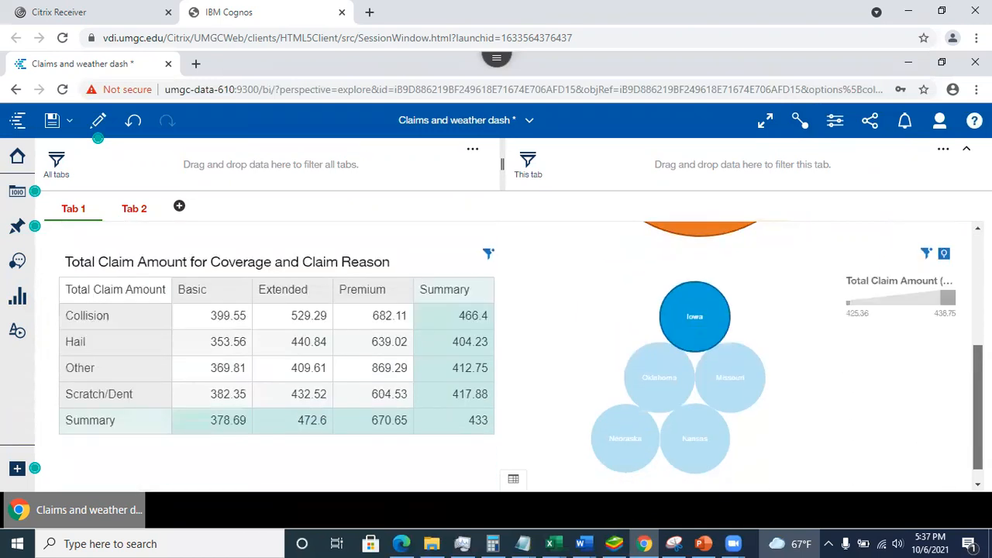
scroll(776, 357, up, 5)
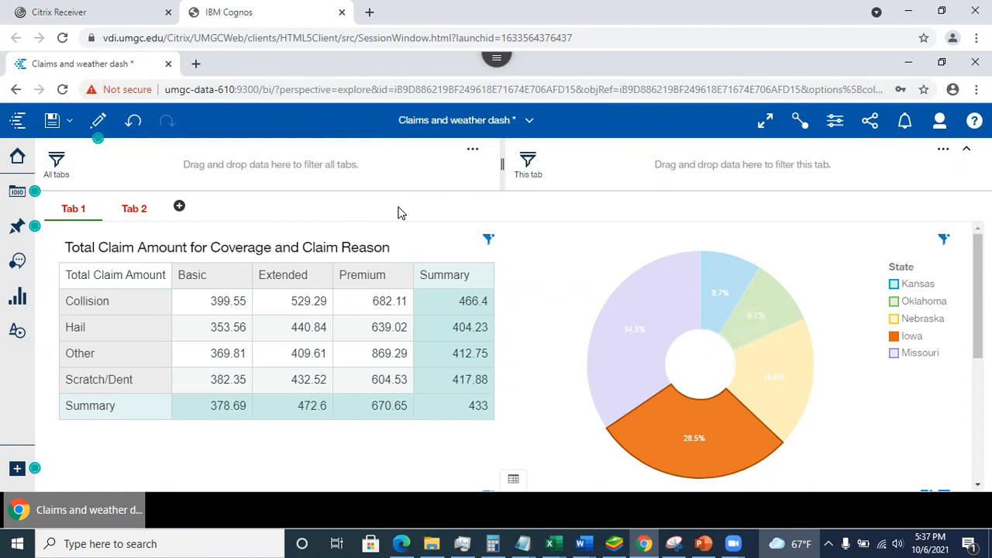
click(52, 121)
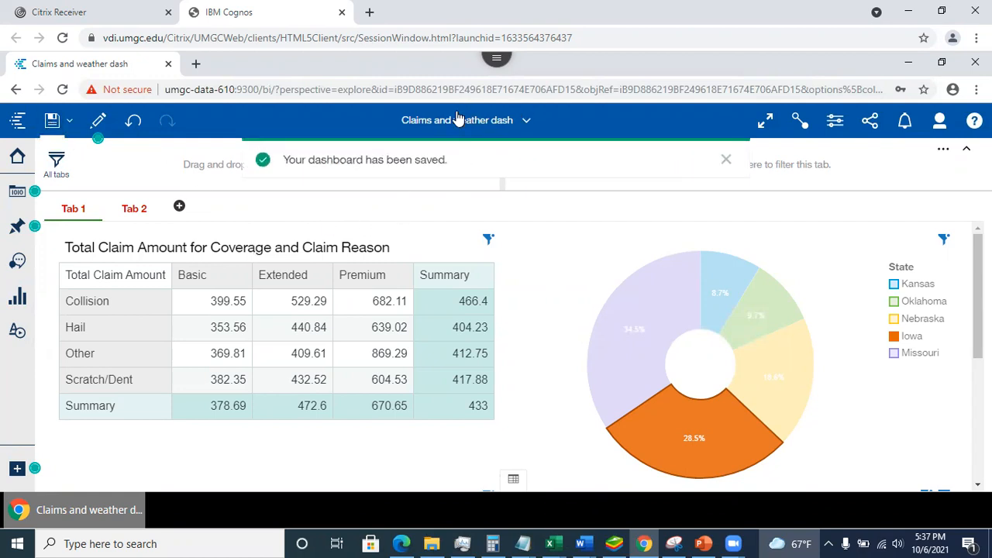
Open Tab 2 and examine its Total Claim Amount spiral chart and empty layout areas.
click(132, 210)
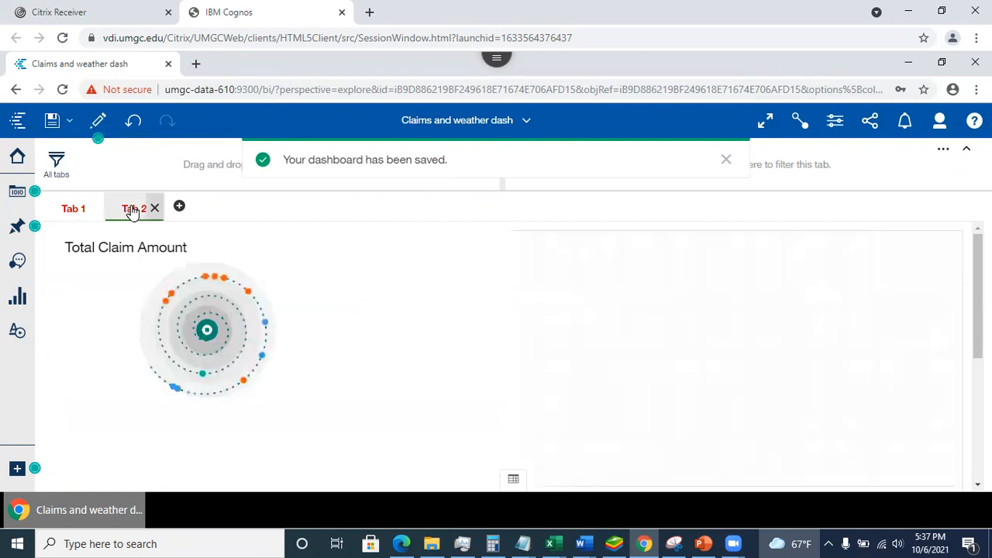
mouse_move(978, 268)
mouse_down()
mouse_move(978, 322)
mouse_move(978, 268)
mouse_move(979, 285)
mouse_up()
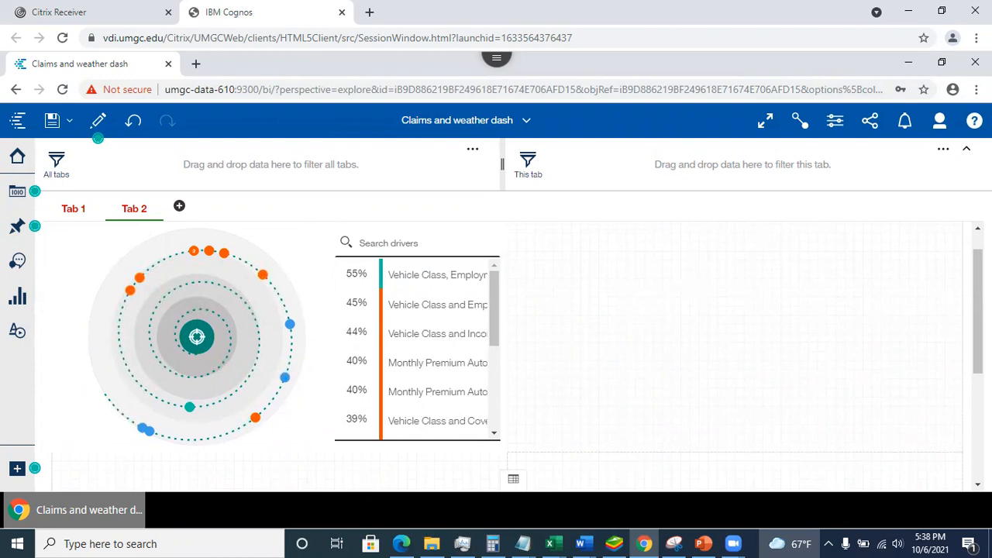
scroll(552, 395, down, 5)
drag(977, 416, 966, 281)
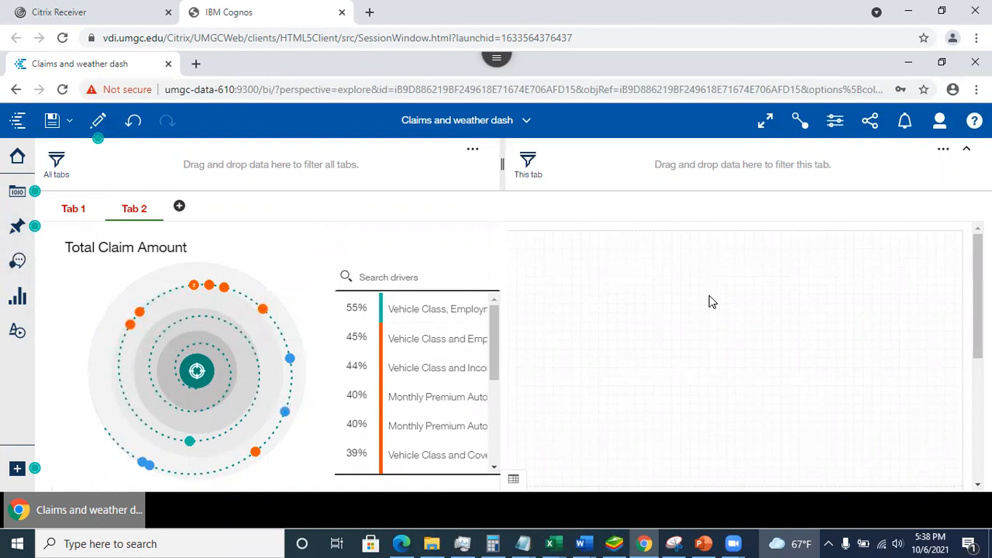
mouse_move(978, 303)
mouse_down()
mouse_move(978, 403)
mouse_move(978, 321)
mouse_up()
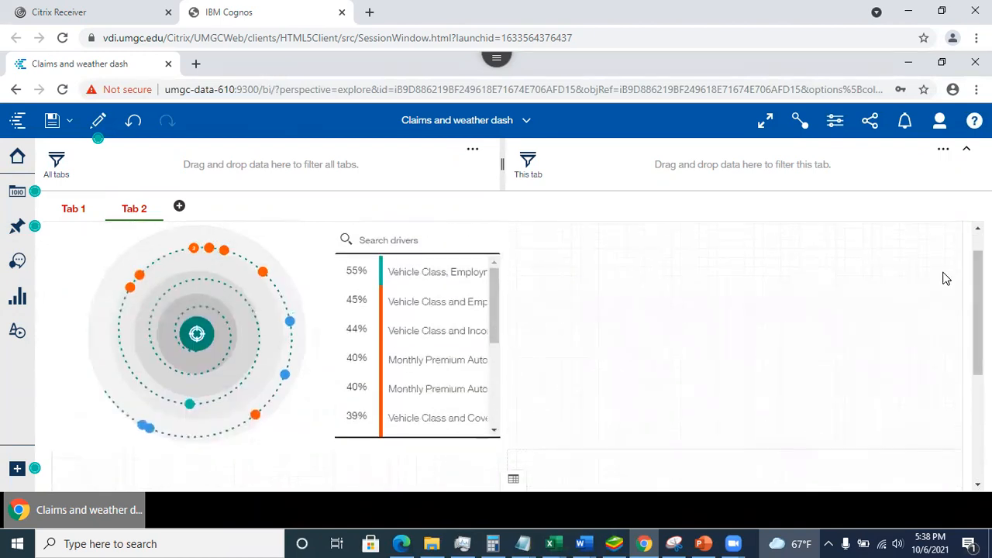
Place the pinned Policy Type by Total Claim Amount bar chart in the Tab 2 area beside the spiral chart.
click(17, 229)
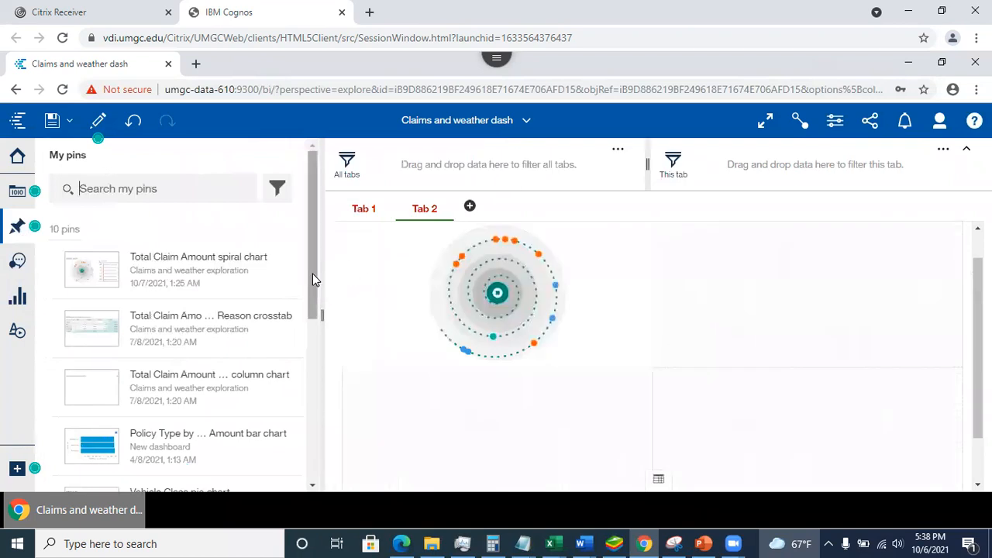
drag(312, 274, 314, 329)
scroll(314, 329, down, 2)
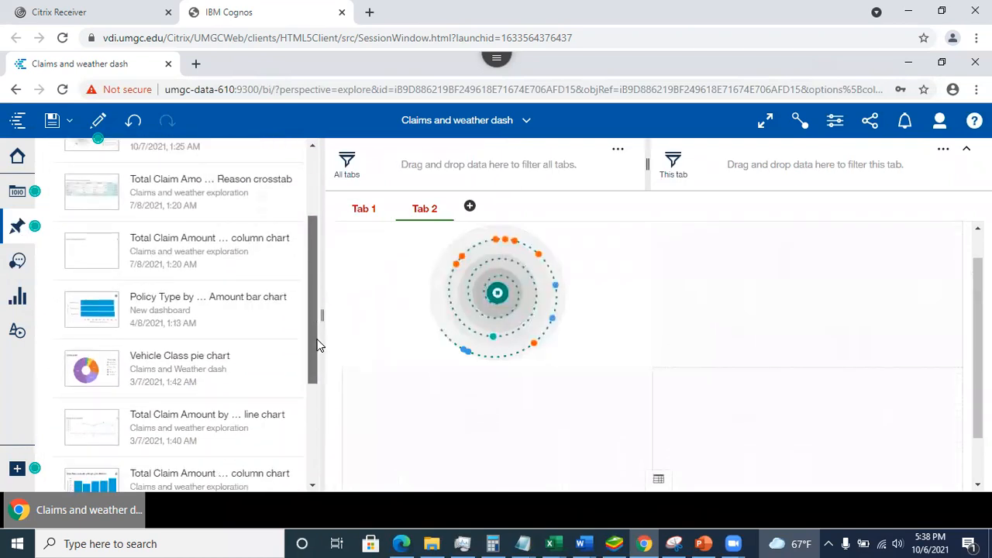
drag(101, 314, 807, 283)
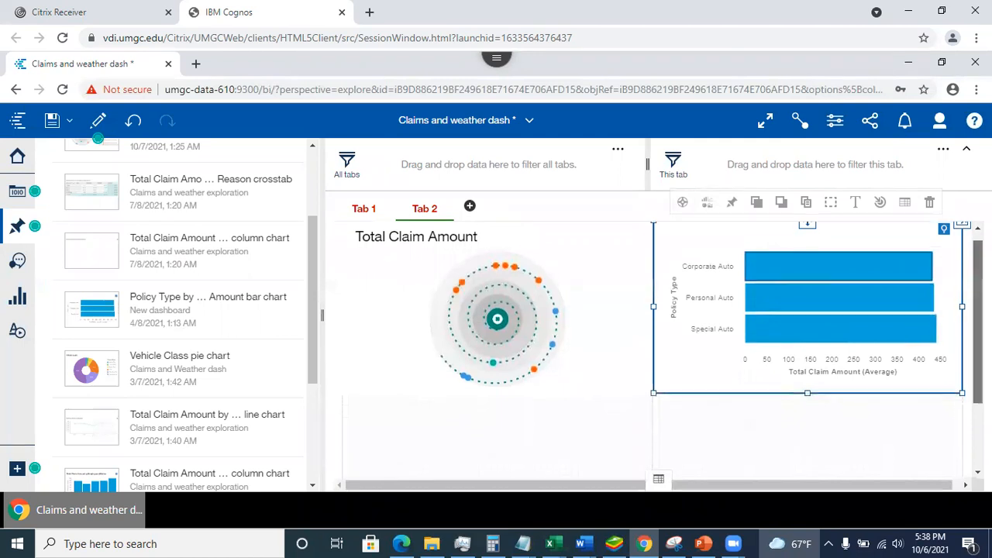
Place the pinned Total Claim Amount by Vehicle Class column chart, dated 3/3/2021, in the Tab 2 area below the spiral chart.
scroll(596, 419, down, 3)
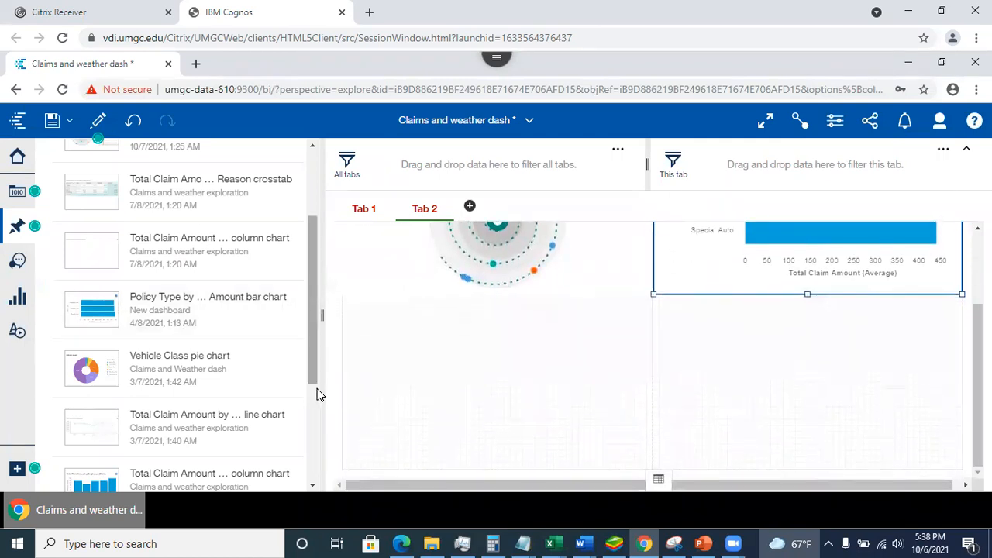
drag(310, 375, 311, 469)
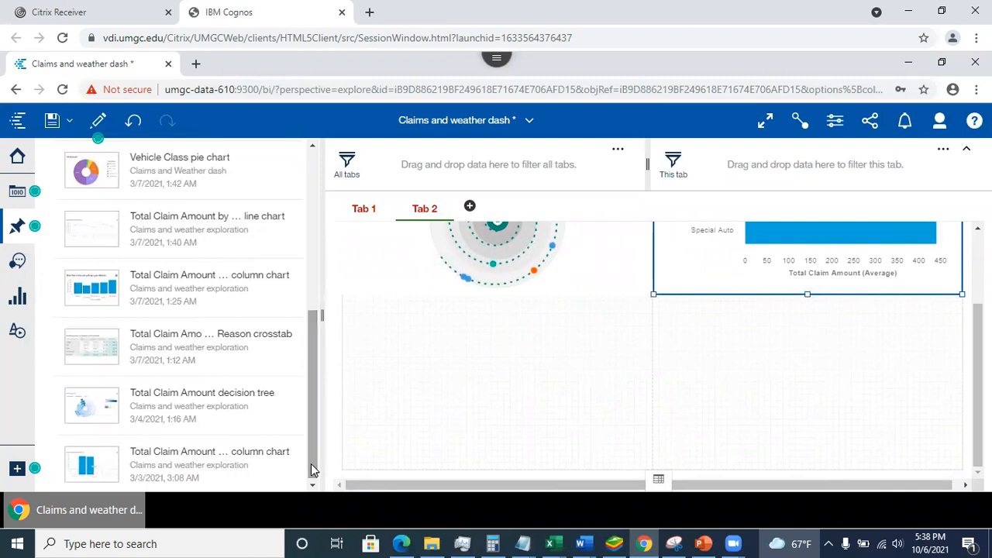
drag(122, 482, 490, 381)
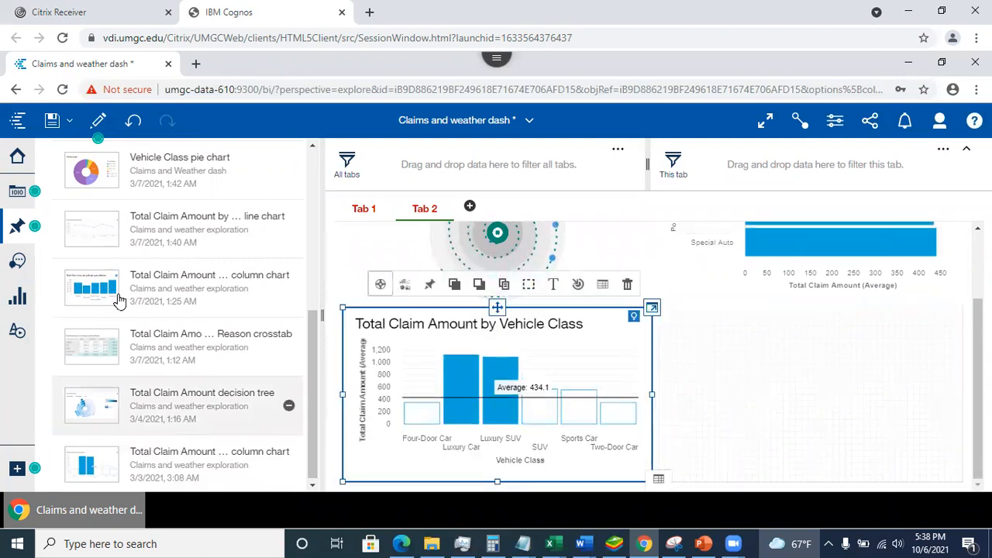
Place the pinned Total Claim Amount decision tree in the remaining Tab 2 area below the bar chart, and return to Tab 1.
drag(96, 404, 807, 398)
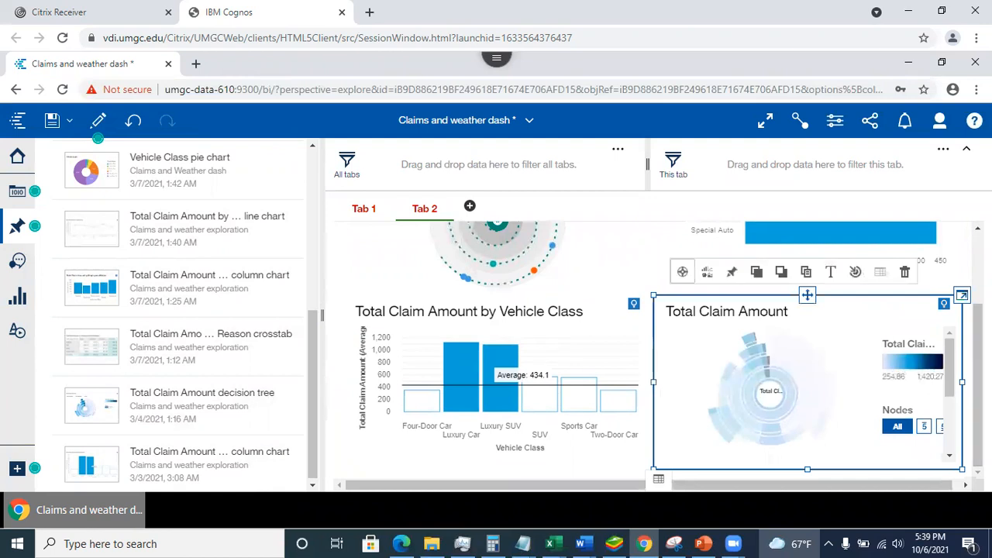
key(Escape)
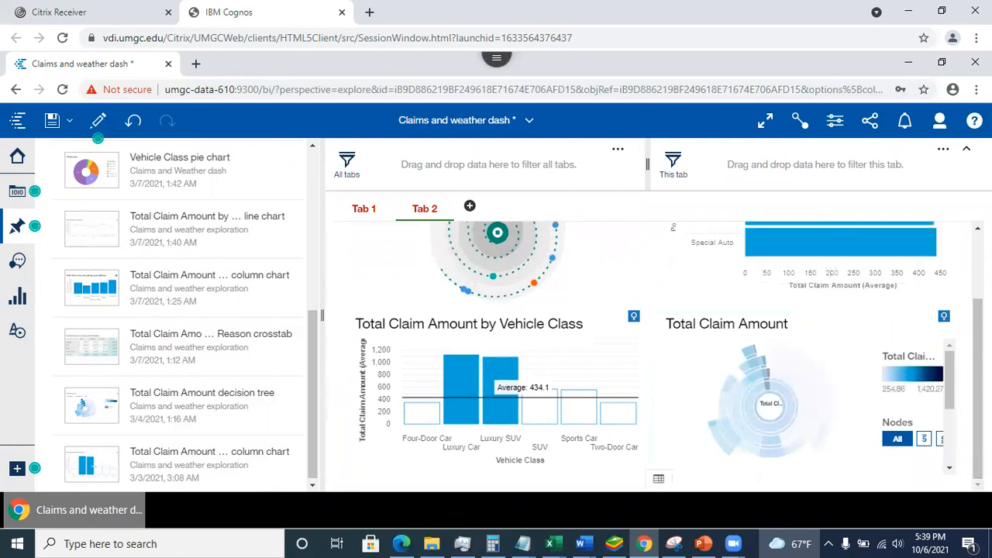
scroll(655, 353, up, 2)
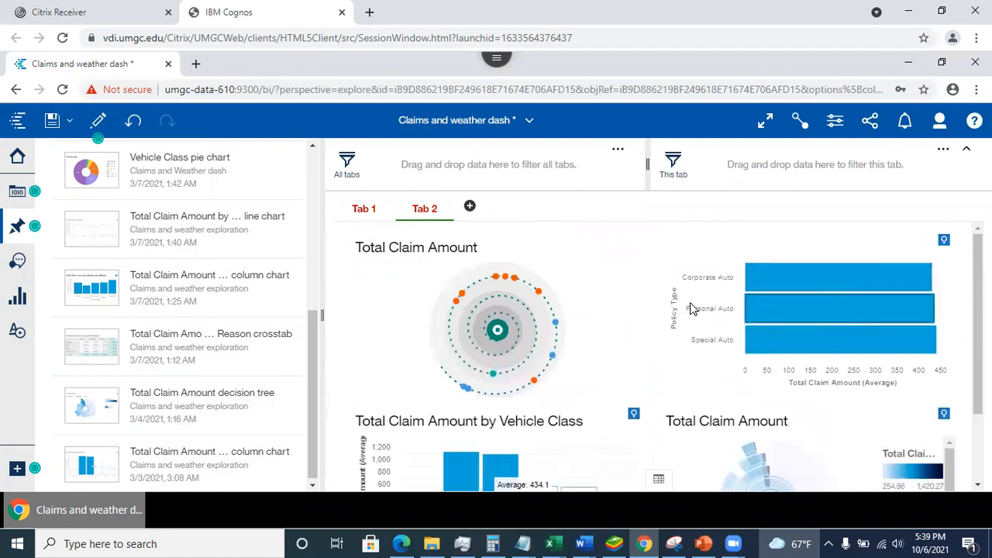
click(361, 210)
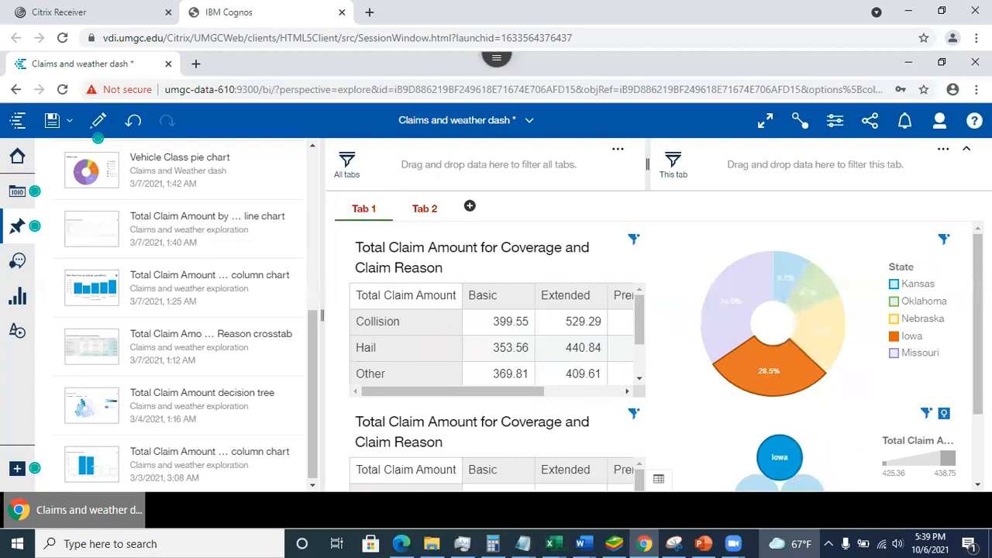
Hide the pinned items list and remove the State filter for Iowa from the Tab 1 visualizations.
scroll(556, 397, down, 3)
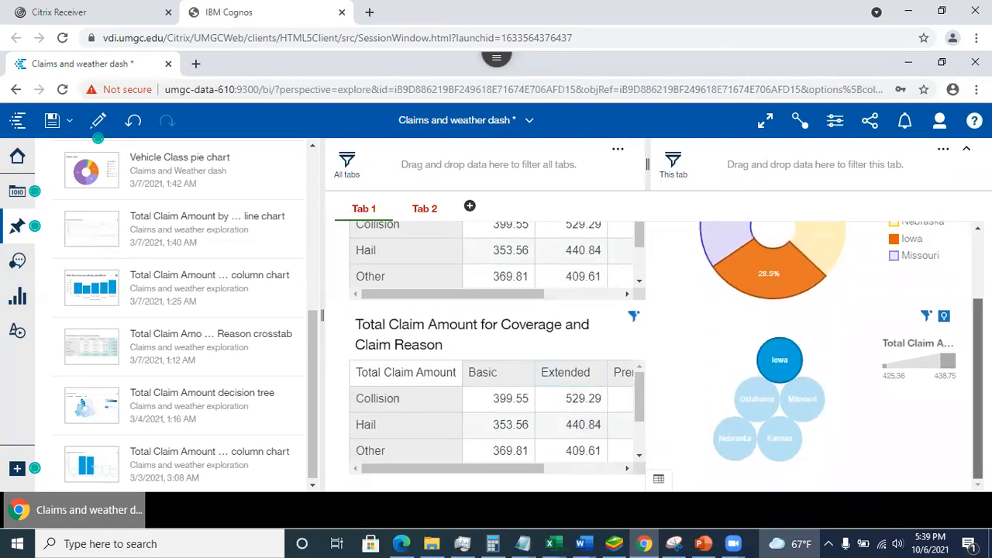
scroll(557, 397, up, 3)
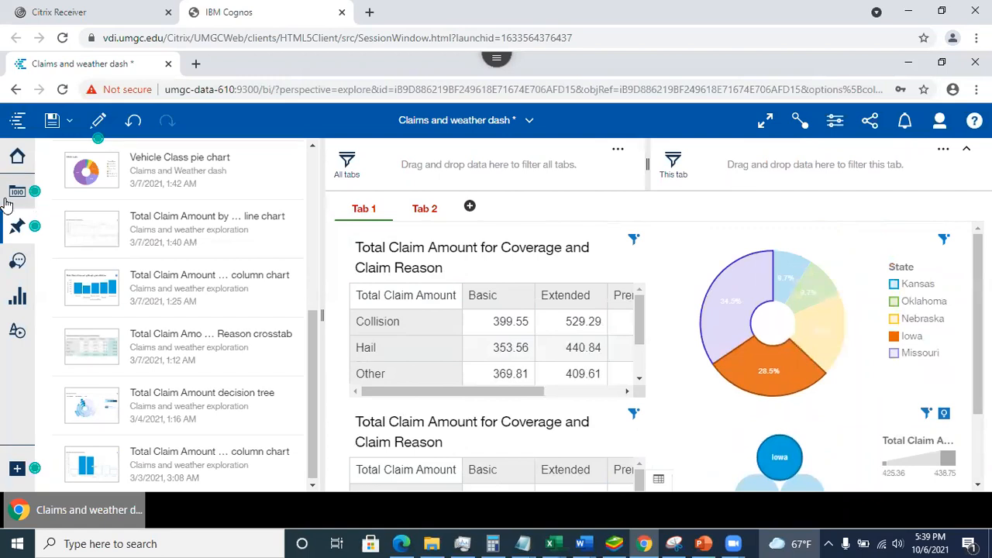
click(14, 229)
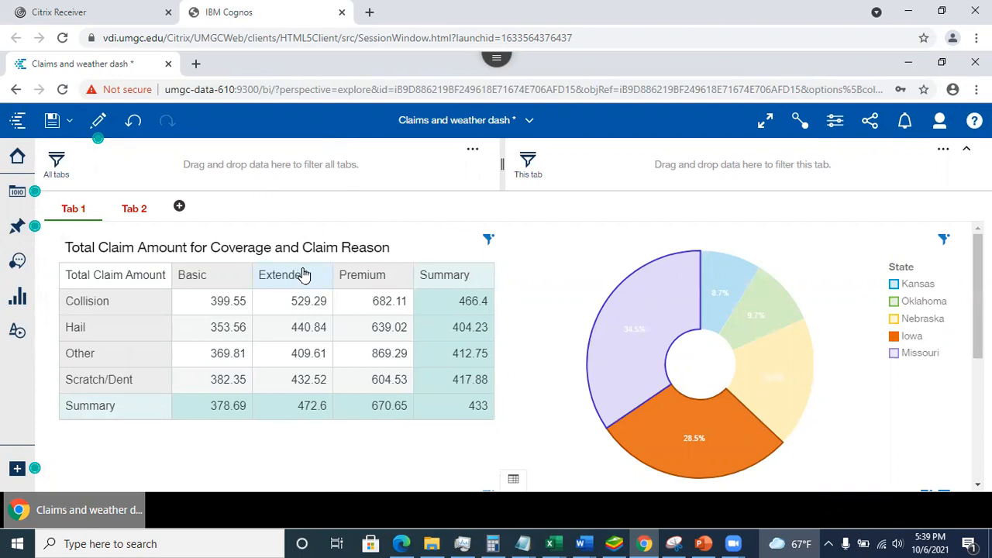
click(489, 242)
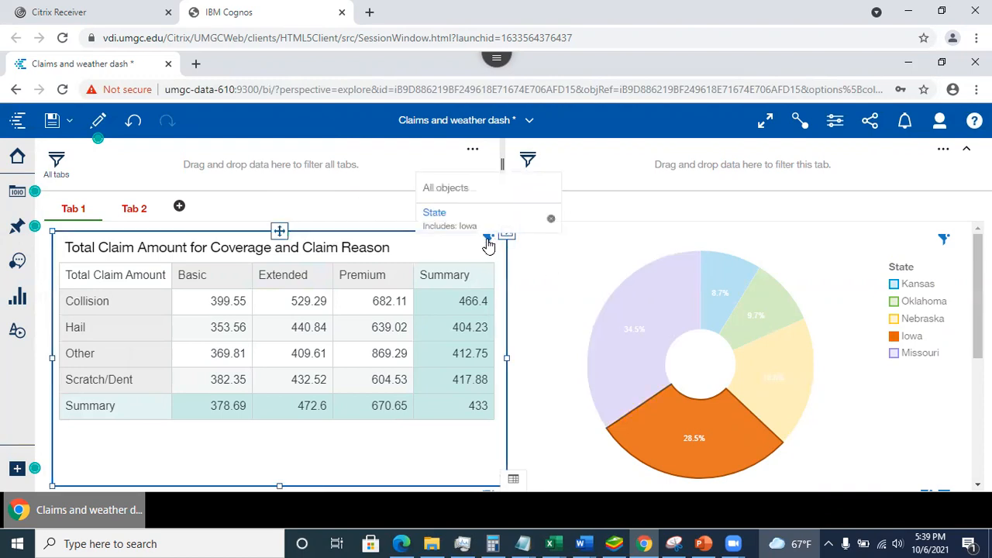
click(551, 219)
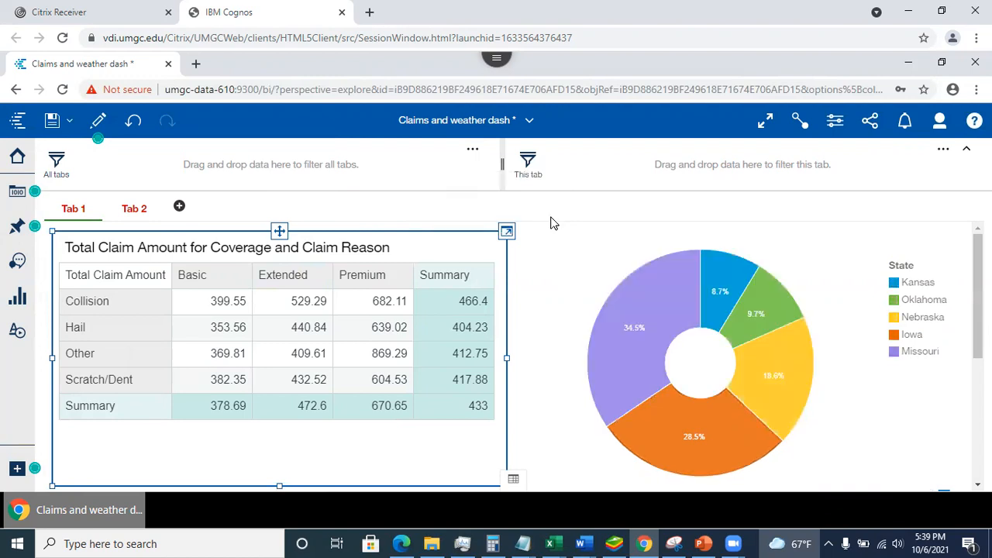
click(435, 212)
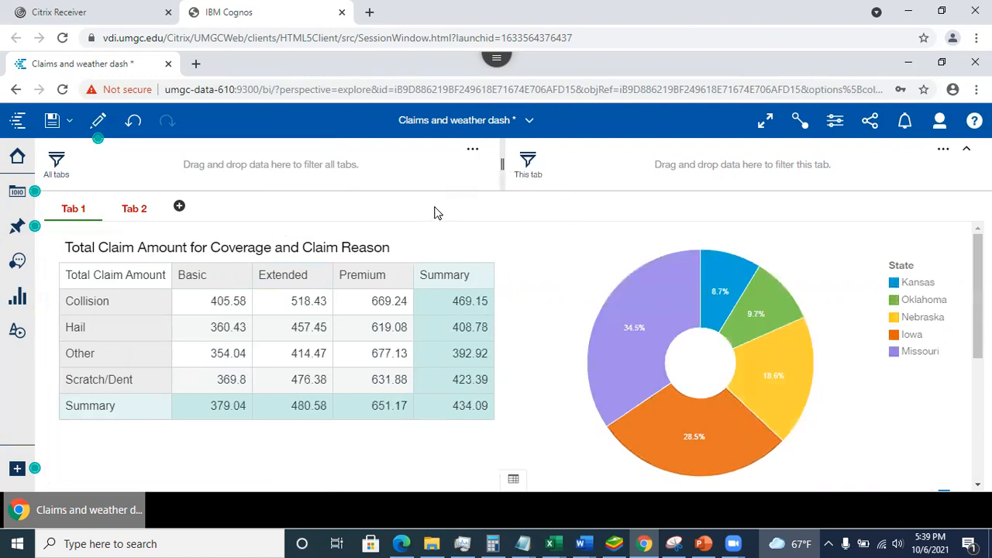
Add Coverage from Claims and Weather.xlsx as an all-tabs filter including only Extended, and hide the data source list.
click(17, 197)
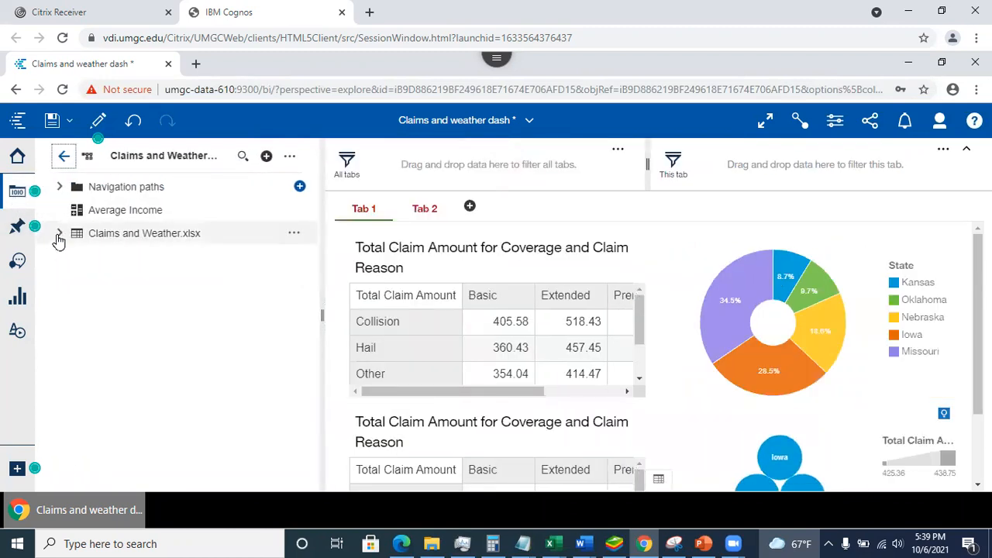
click(59, 235)
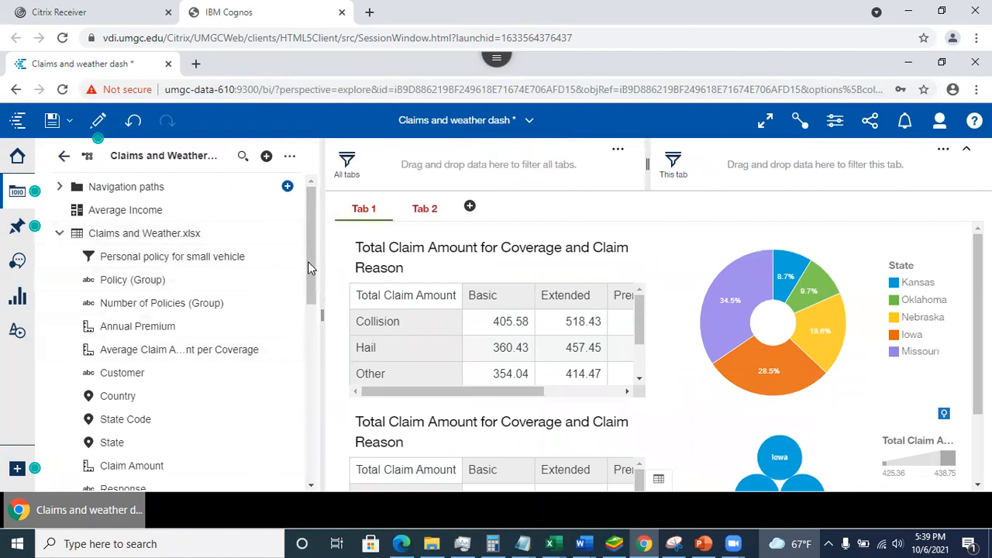
scroll(317, 261, down, 1)
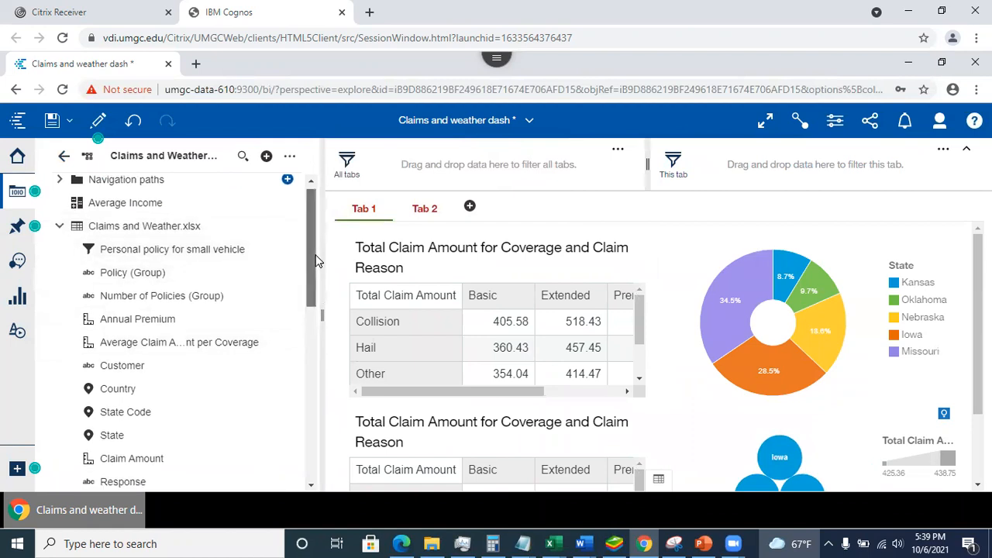
scroll(315, 261, down, 3)
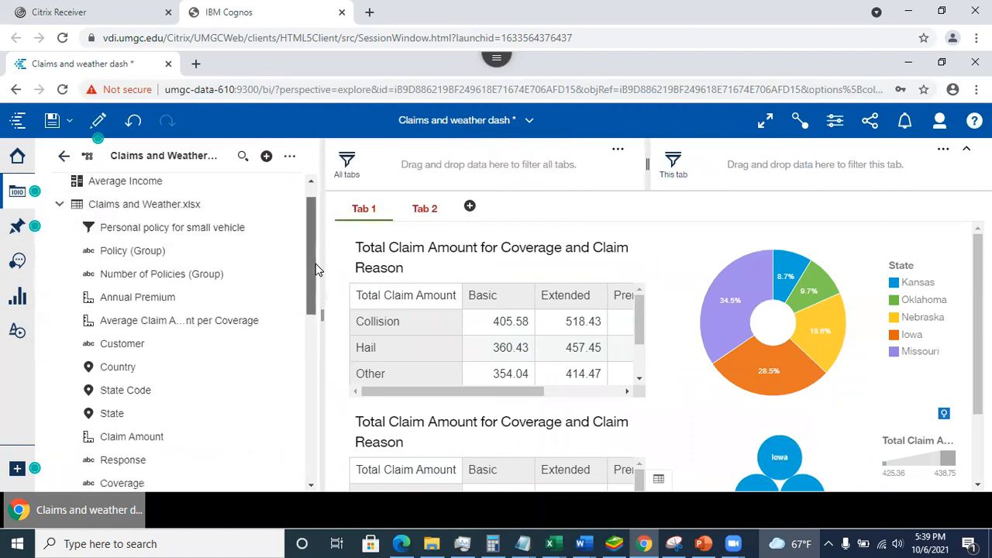
scroll(317, 269, down, 1)
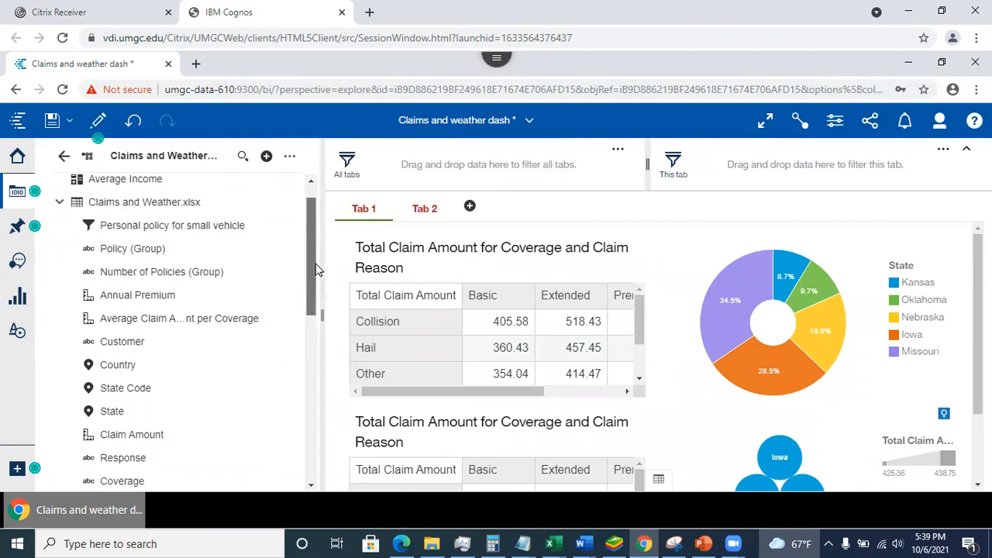
scroll(315, 273, down, 2)
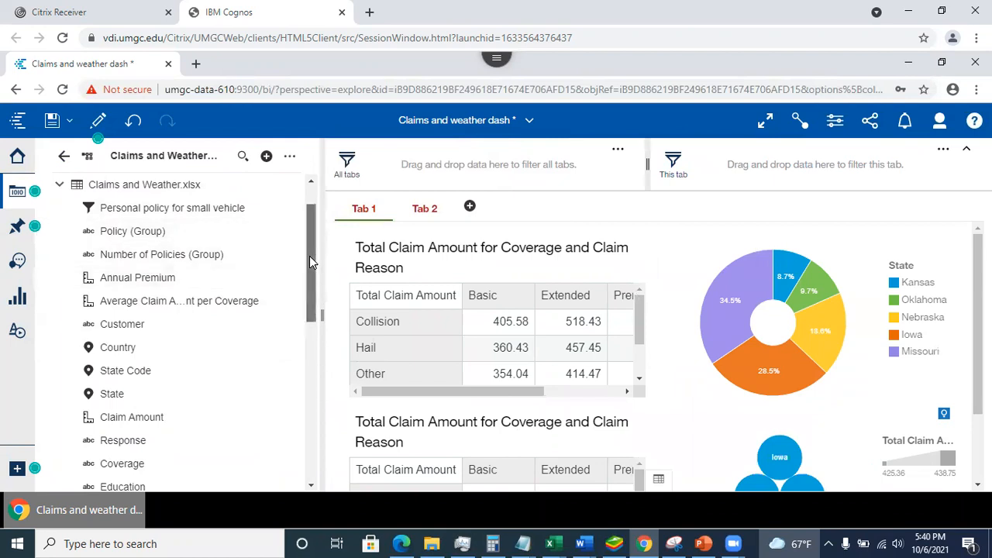
drag(310, 257, 312, 262)
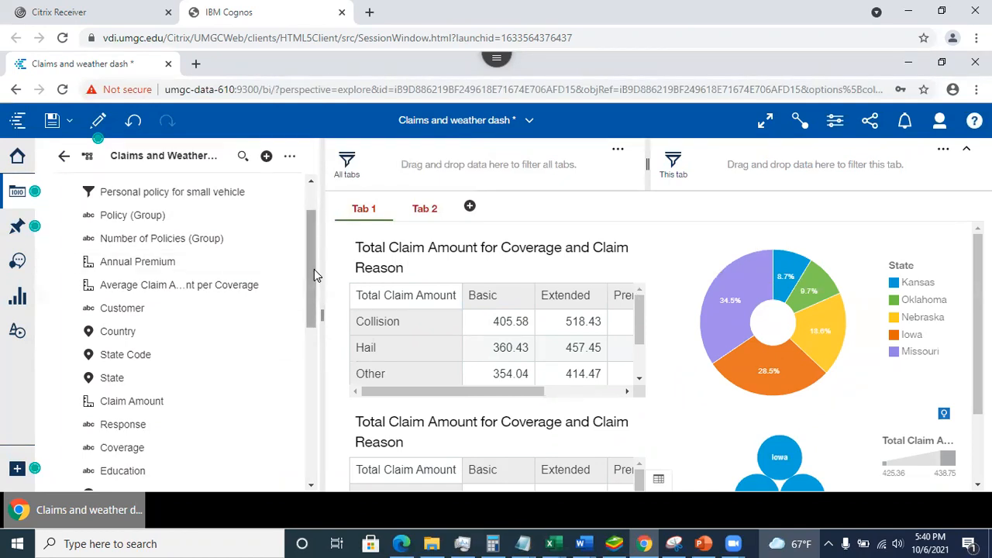
drag(313, 269, 314, 281)
drag(114, 421, 417, 165)
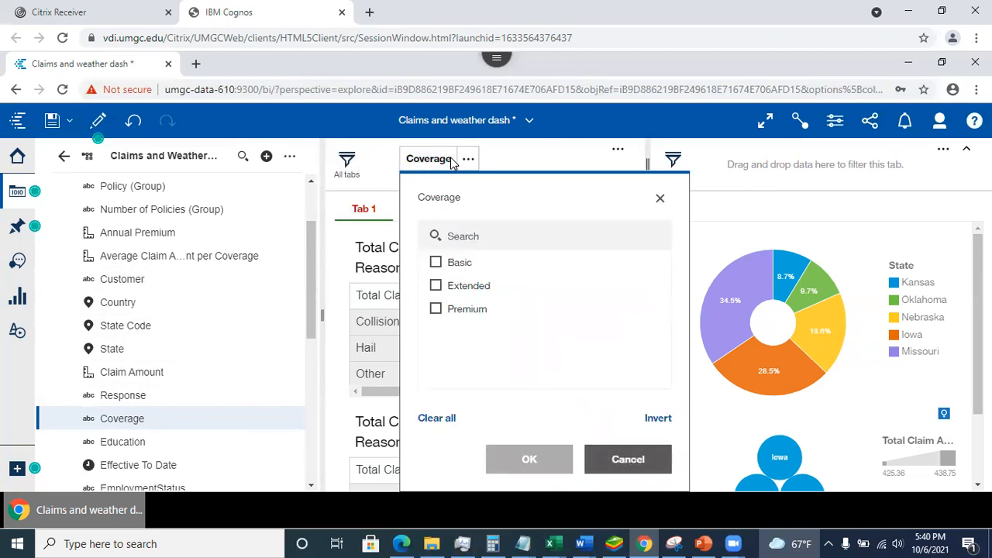
click(435, 286)
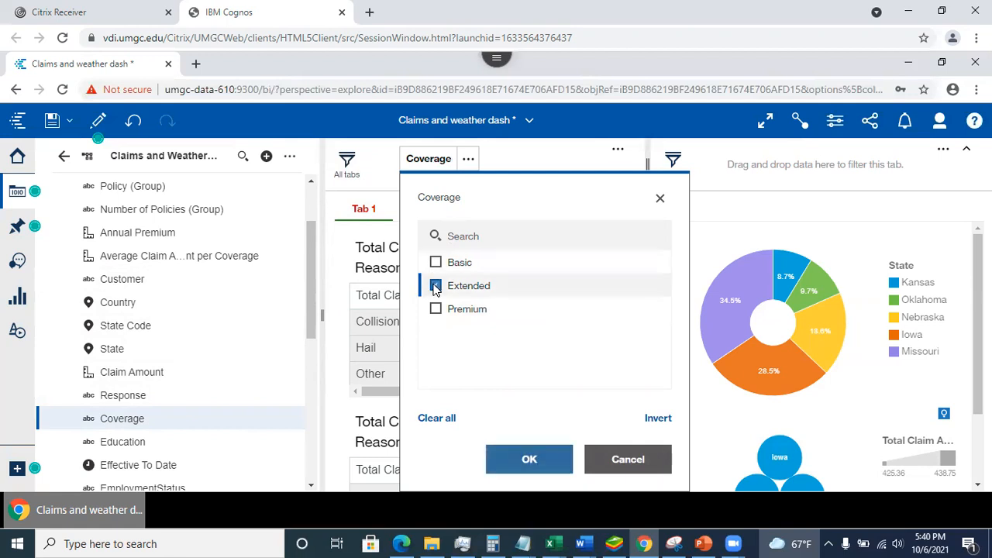
click(530, 460)
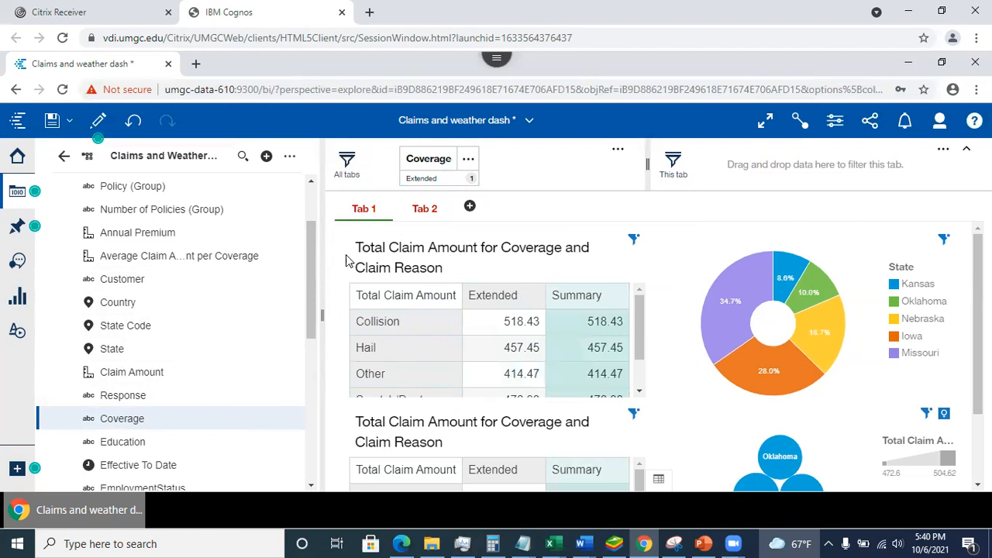
click(17, 196)
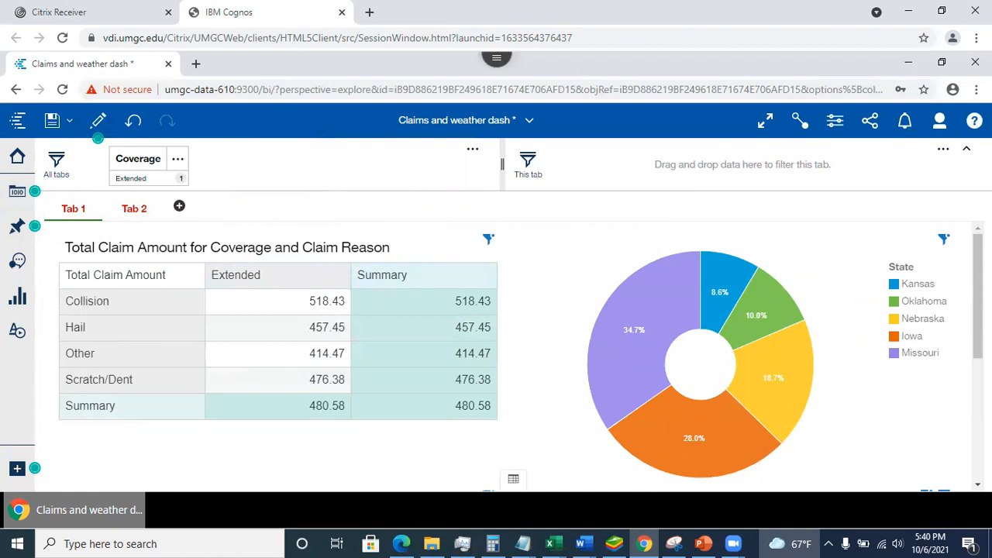
Examine how the Extended coverage filter affects the visualizations on Tab 1 and on Tab 2.
scroll(519, 357, down, 3)
scroll(520, 356, up, 3)
scroll(897, 339, down, 1)
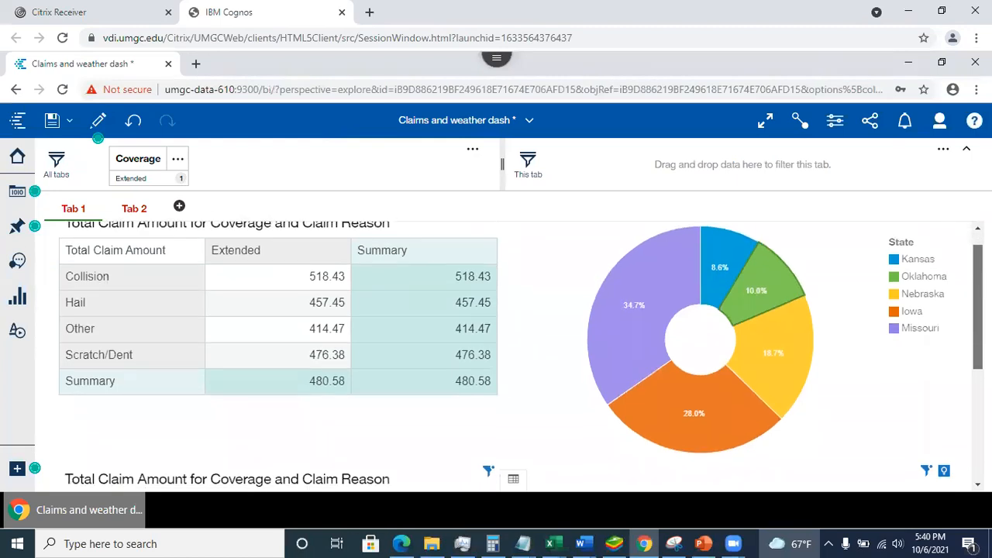
scroll(522, 356, down, 3)
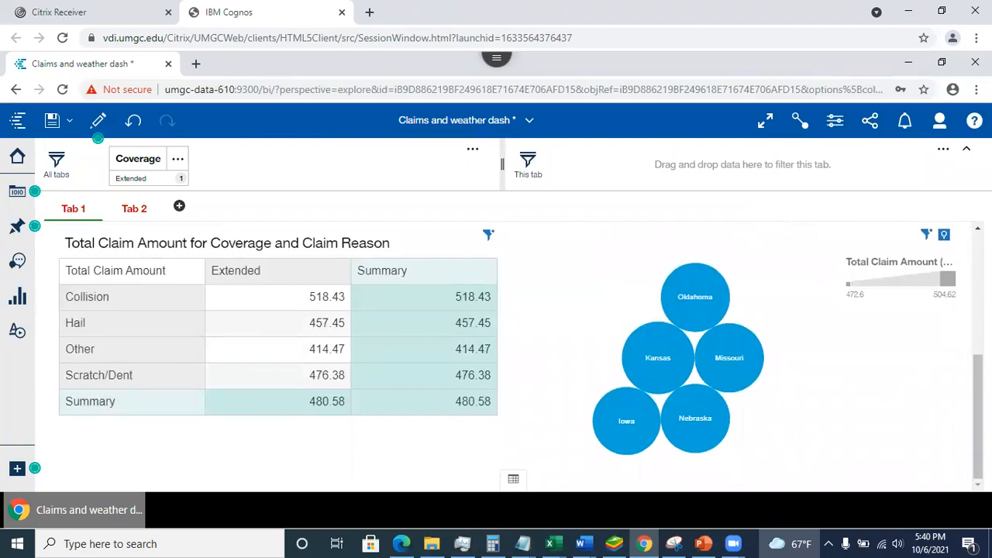
scroll(521, 355, up, 3)
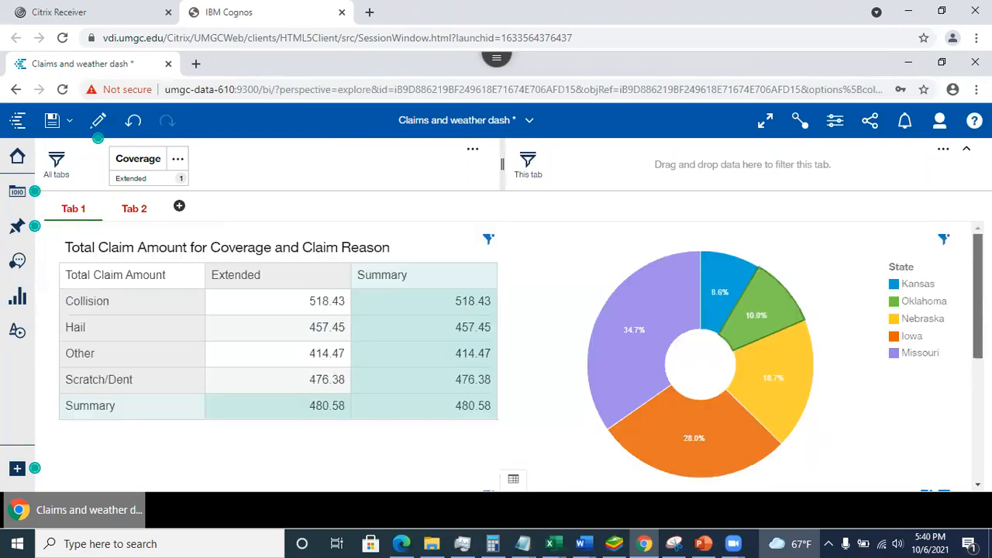
click(132, 209)
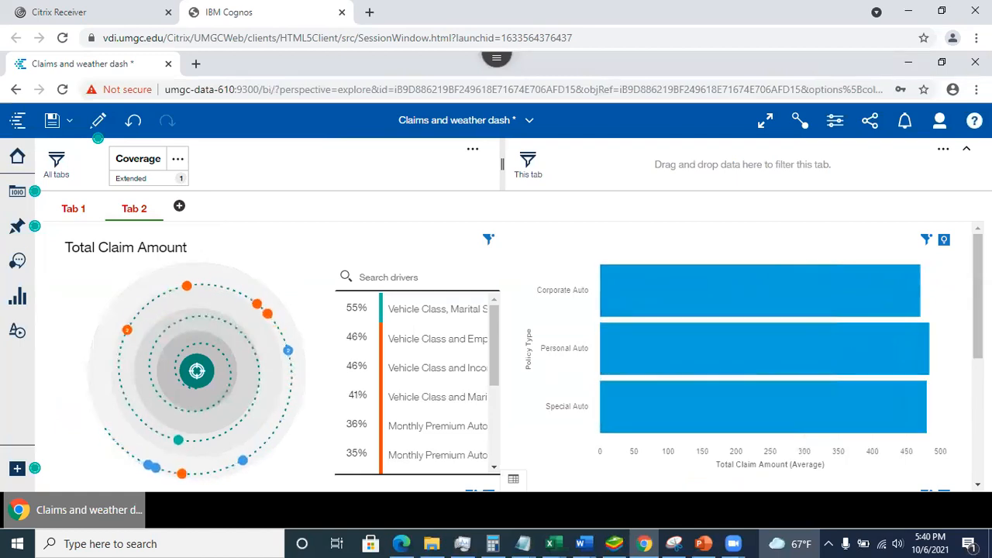
scroll(512, 356, down, 5)
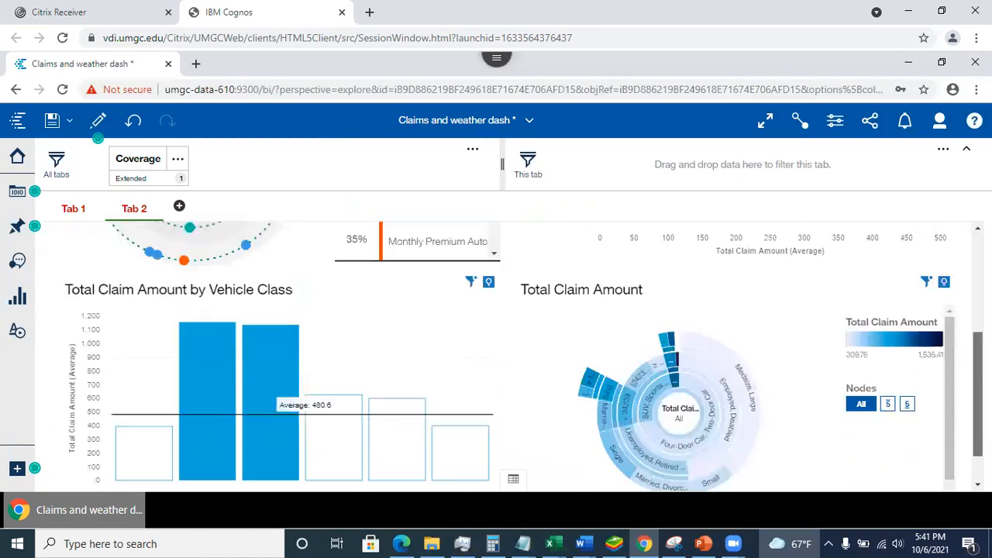
scroll(512, 357, down, 1)
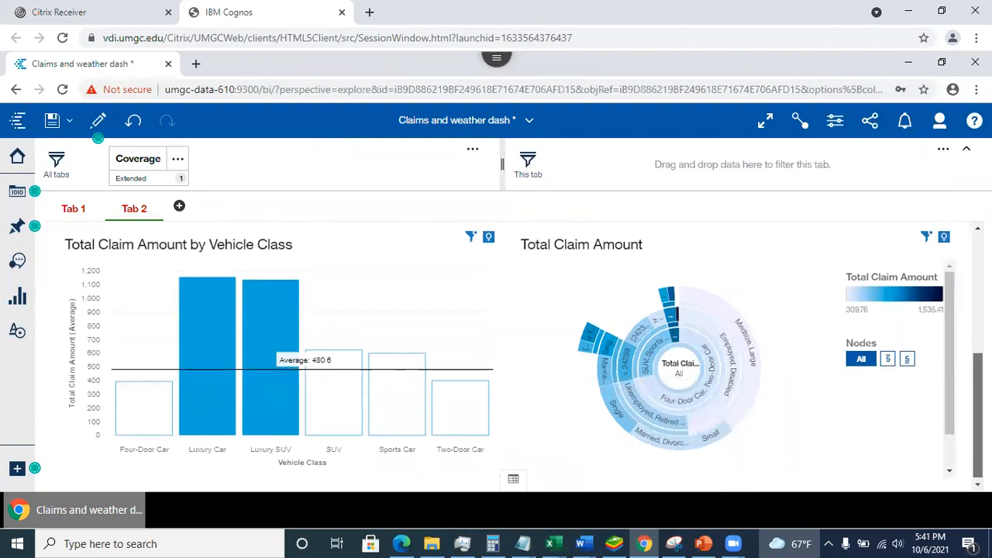
scroll(511, 357, up, 2)
scroll(512, 356, down, 1)
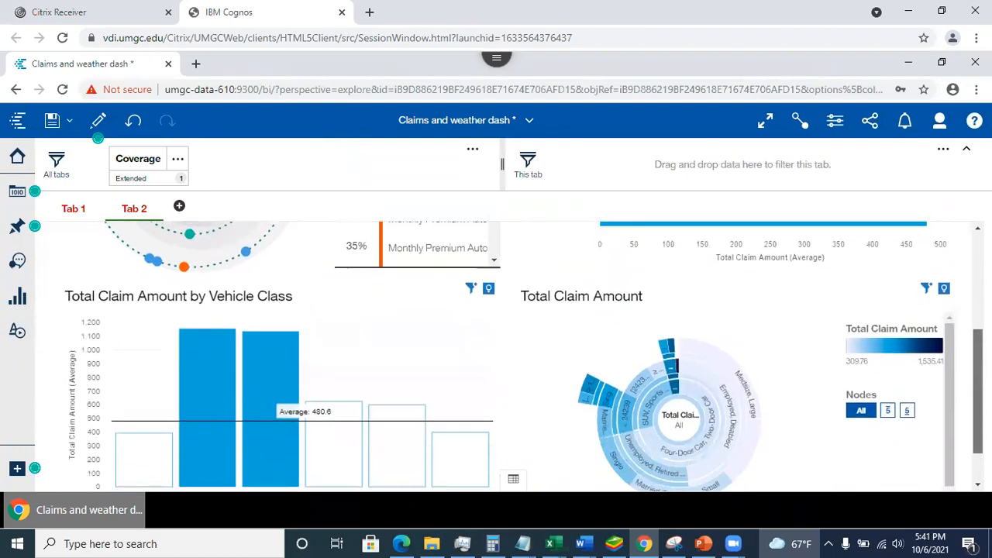
scroll(512, 357, up, 3)
scroll(535, 356, up, 1)
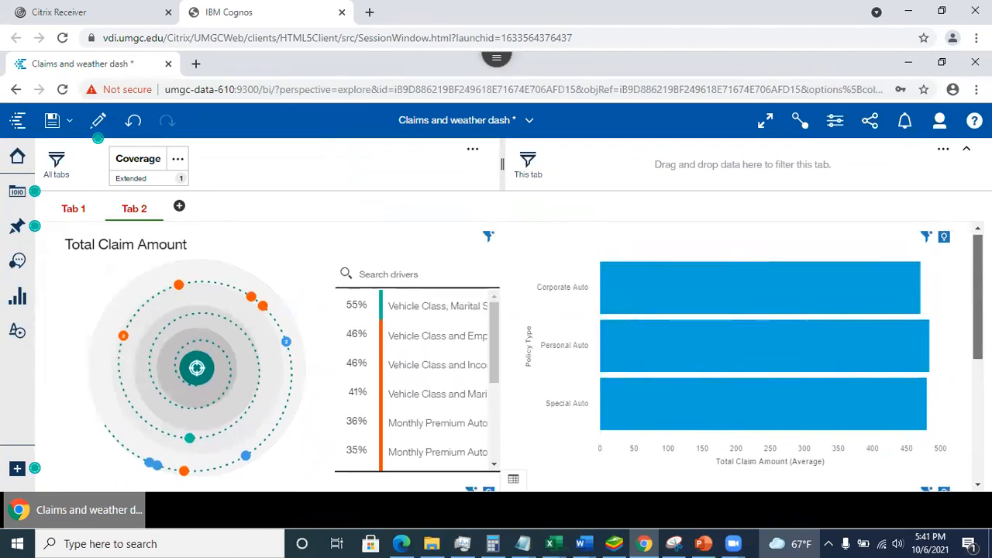
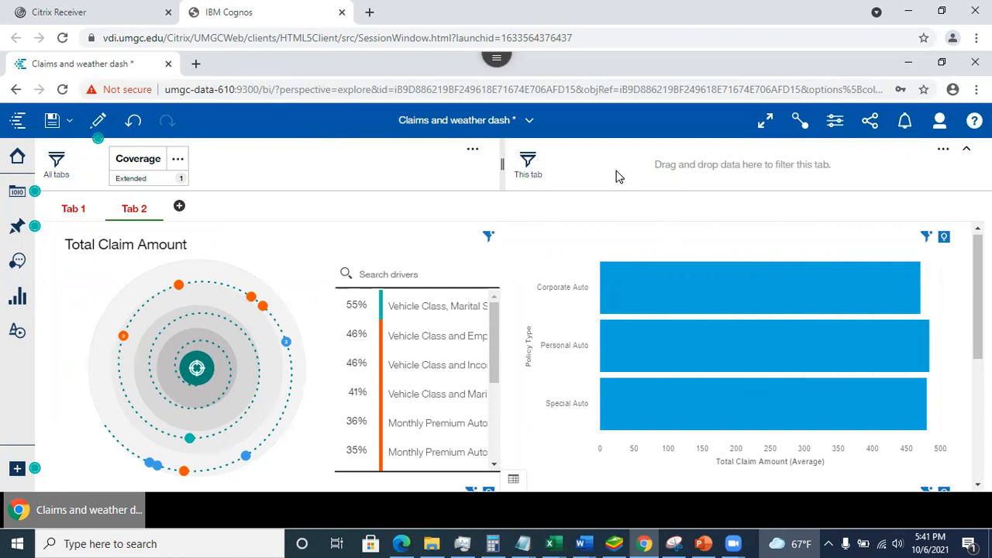
Delete the Coverage all-tabs filter and check the unfiltered visualizations on Tab 2.
click(178, 162)
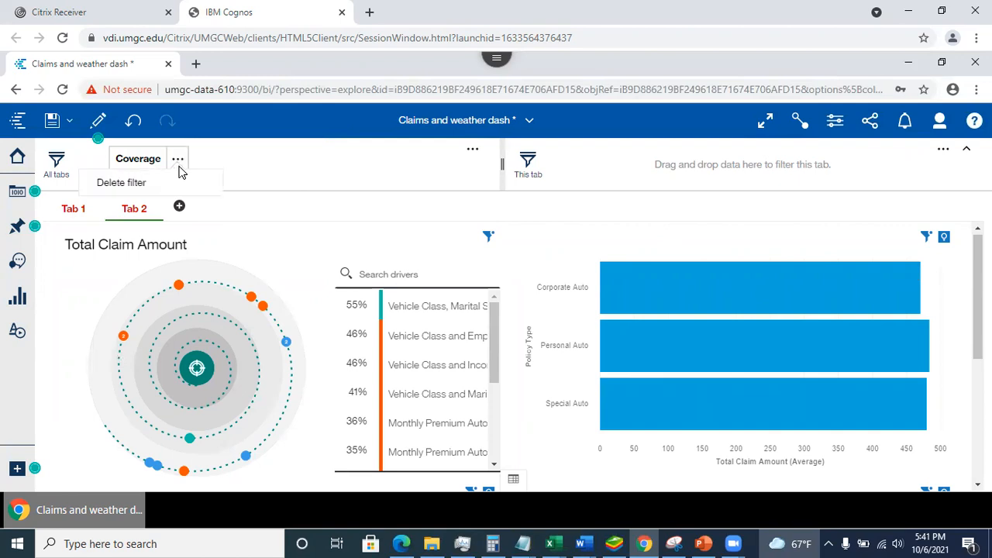
click(122, 183)
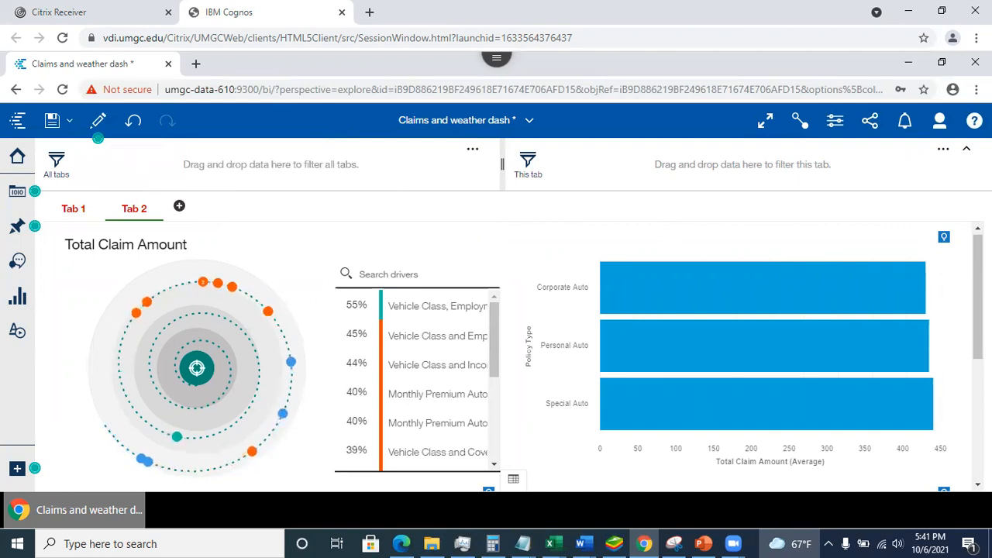
scroll(503, 356, down, 3)
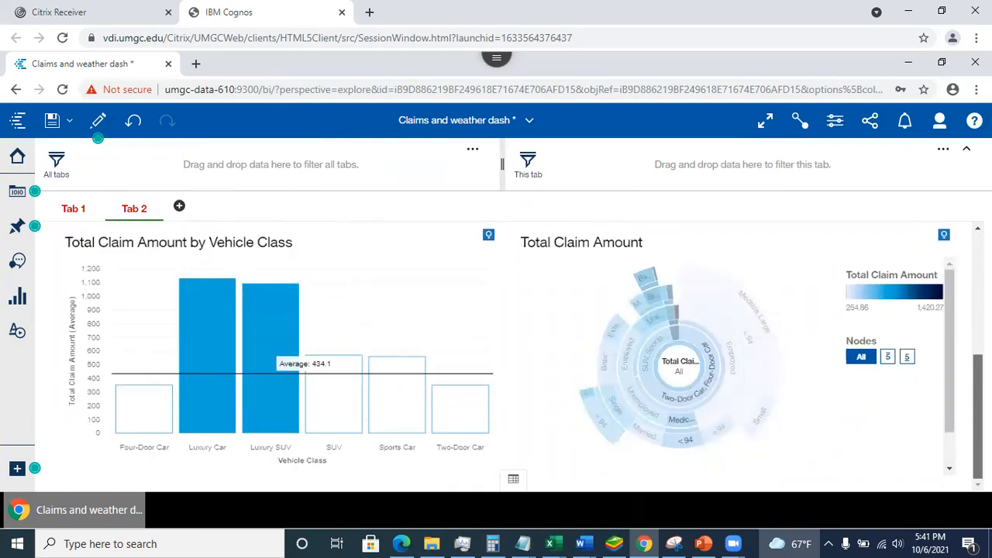
scroll(669, 261, up, 3)
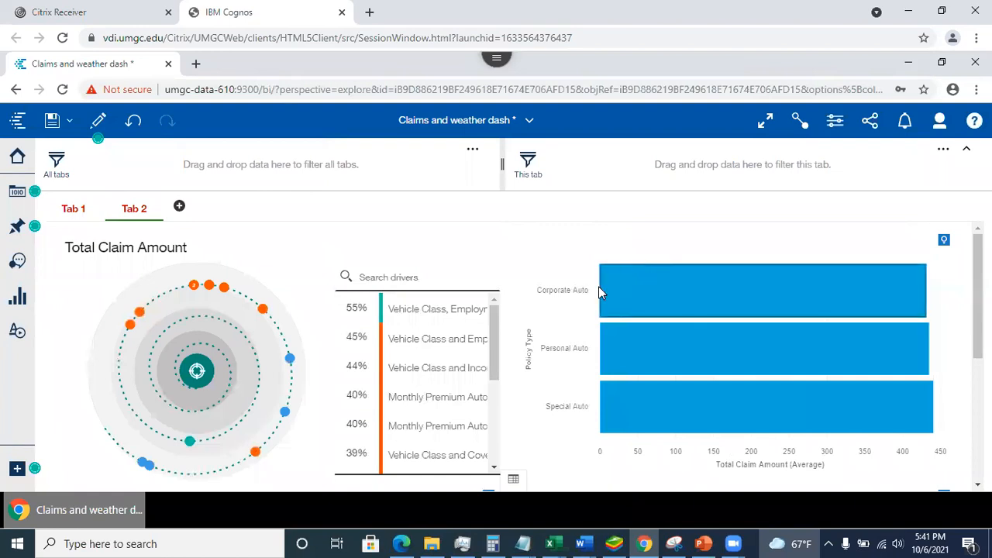
Find Policy Type in the Claims and Weather source and add it as a Tab 2-only filter including only Corporate Auto.
click(19, 195)
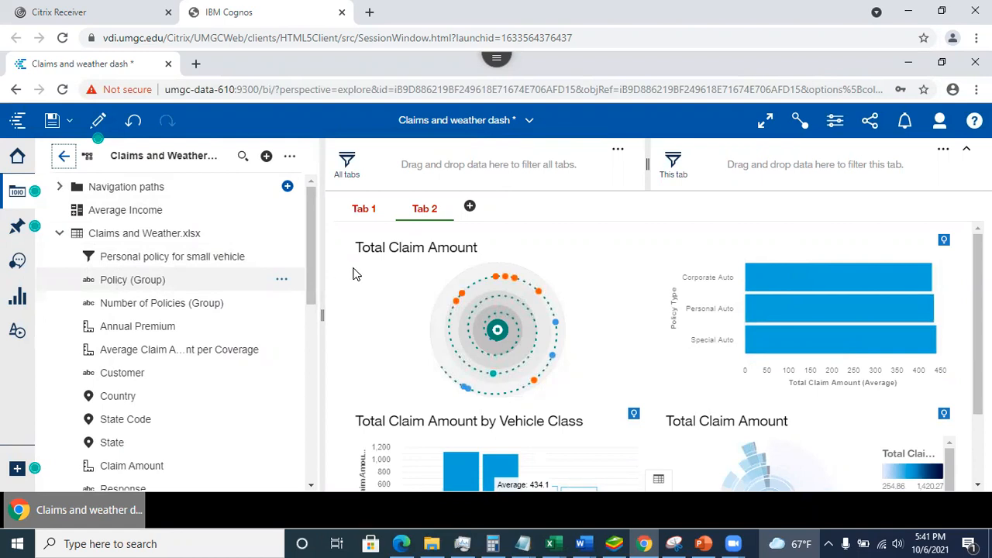
drag(314, 262, 314, 331)
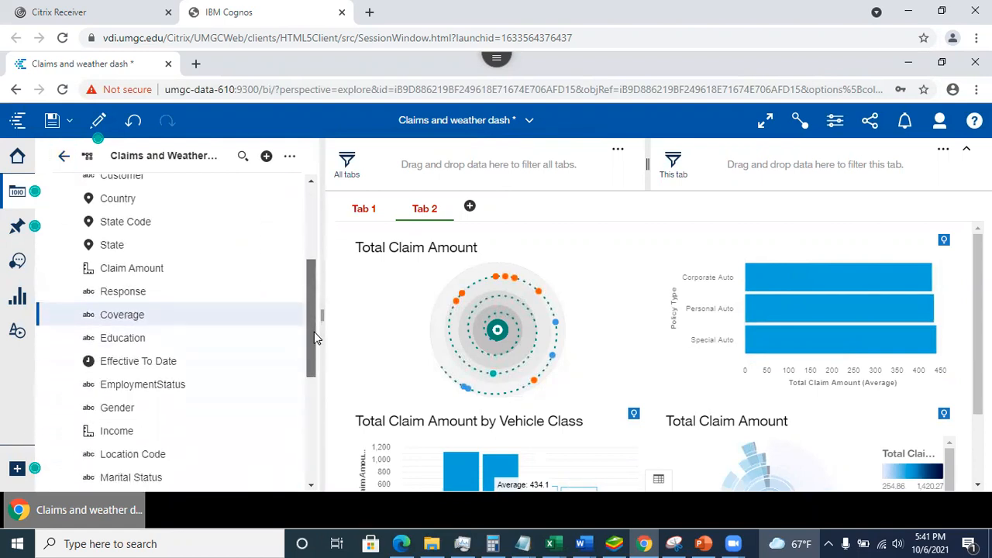
click(242, 157)
text(polic)
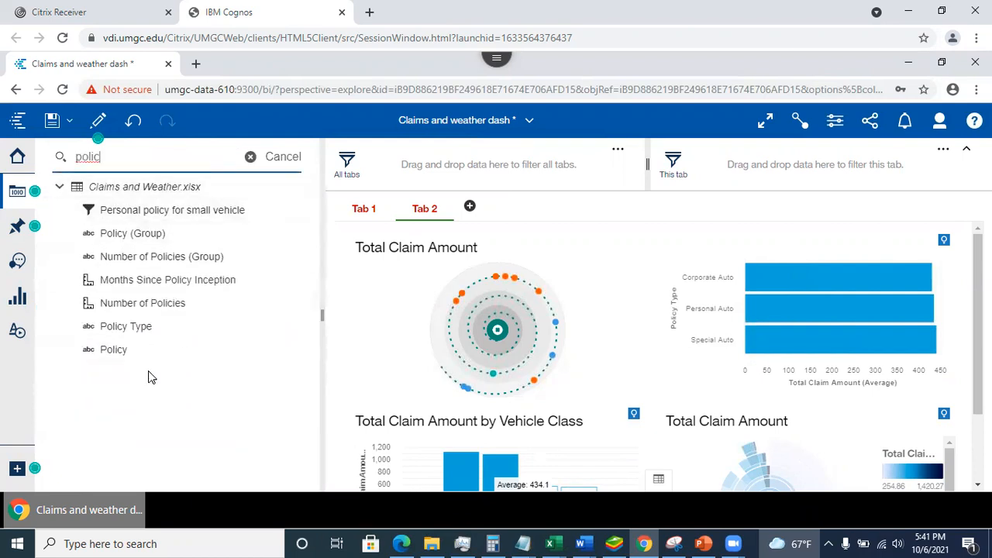
drag(118, 327, 793, 176)
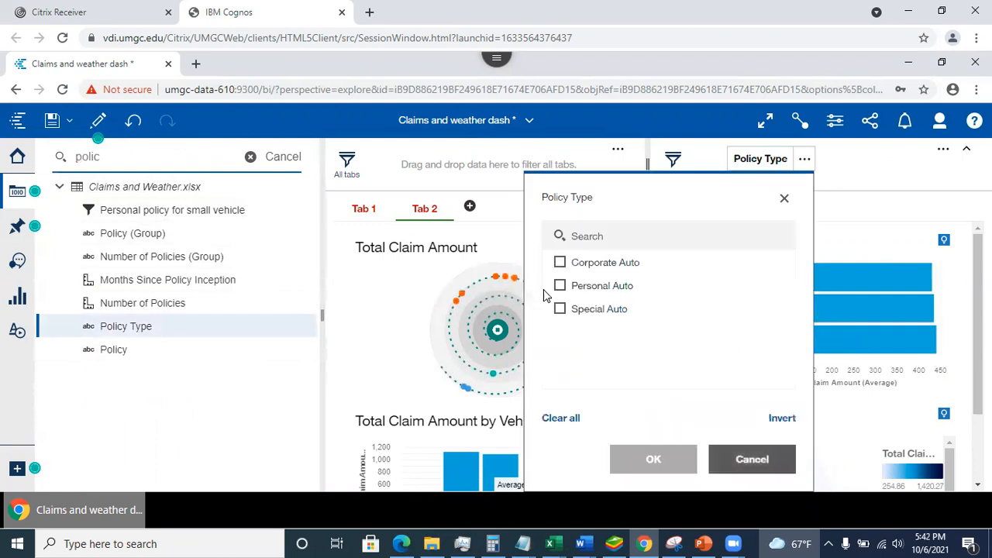
click(561, 264)
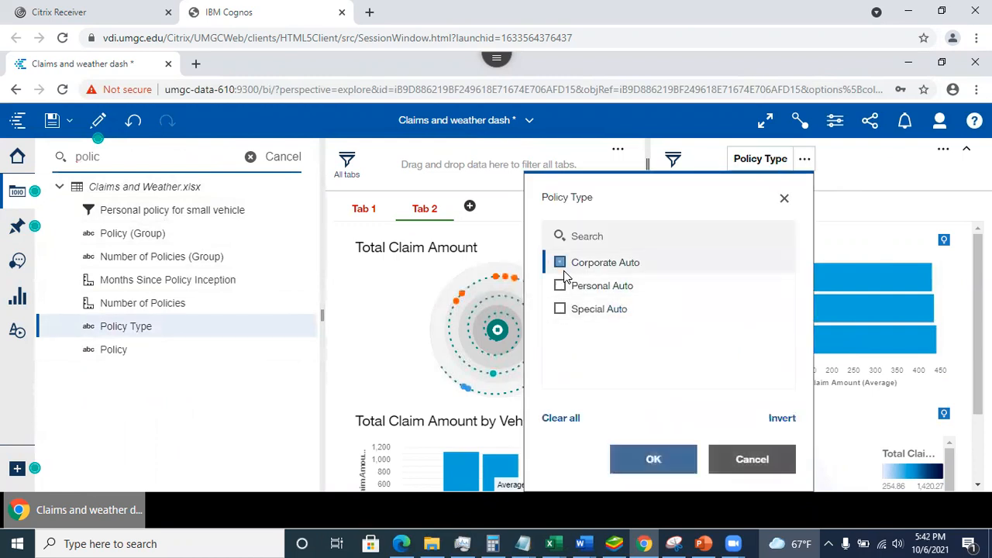
click(660, 469)
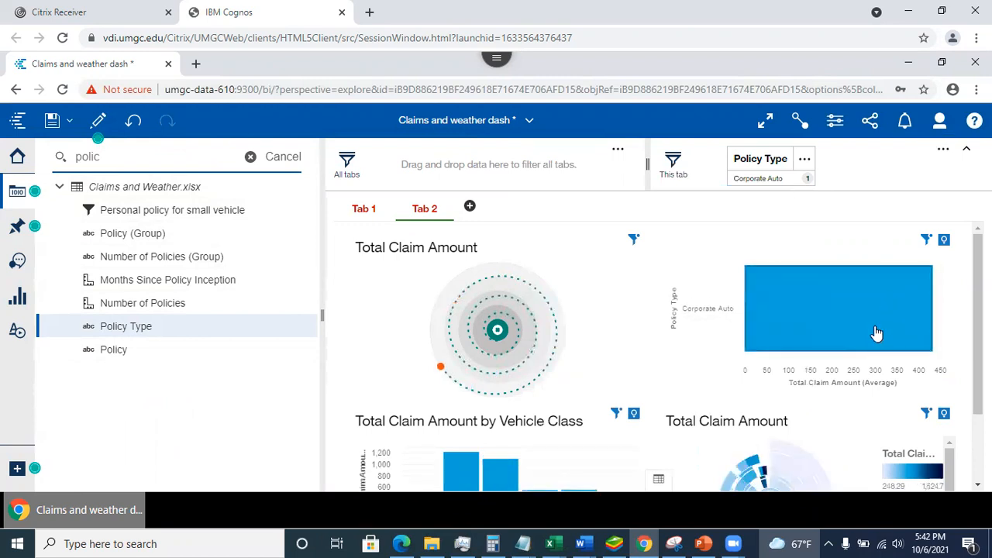
Examine how the Corporate Auto filter affects the Tab 2 visualizations compared with those on Tab 1.
scroll(879, 332, down, 3)
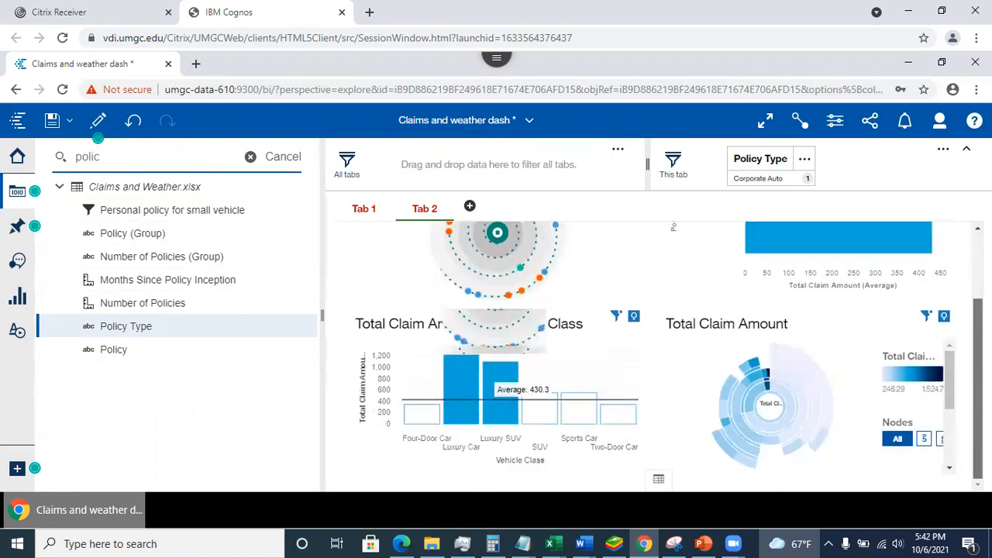
scroll(669, 356, up, 3)
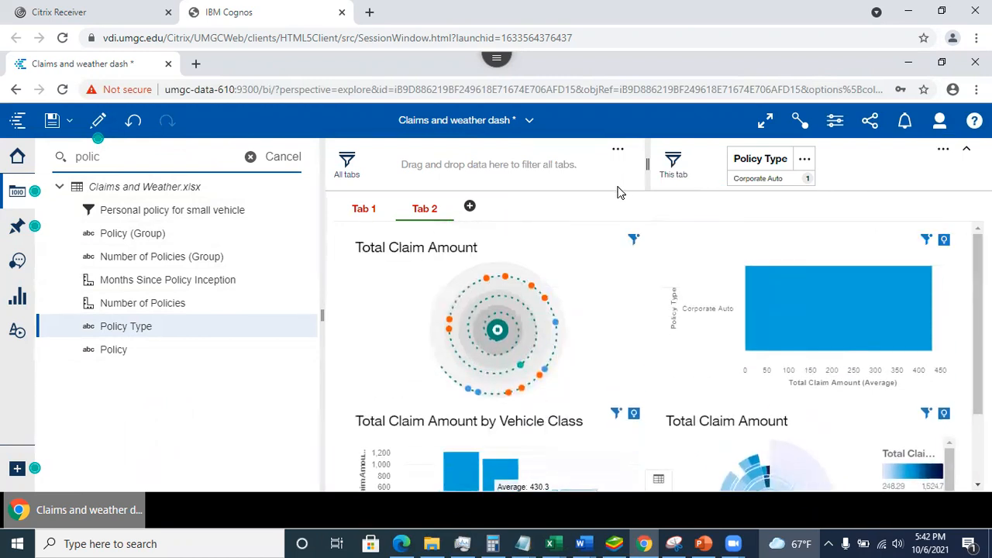
click(363, 211)
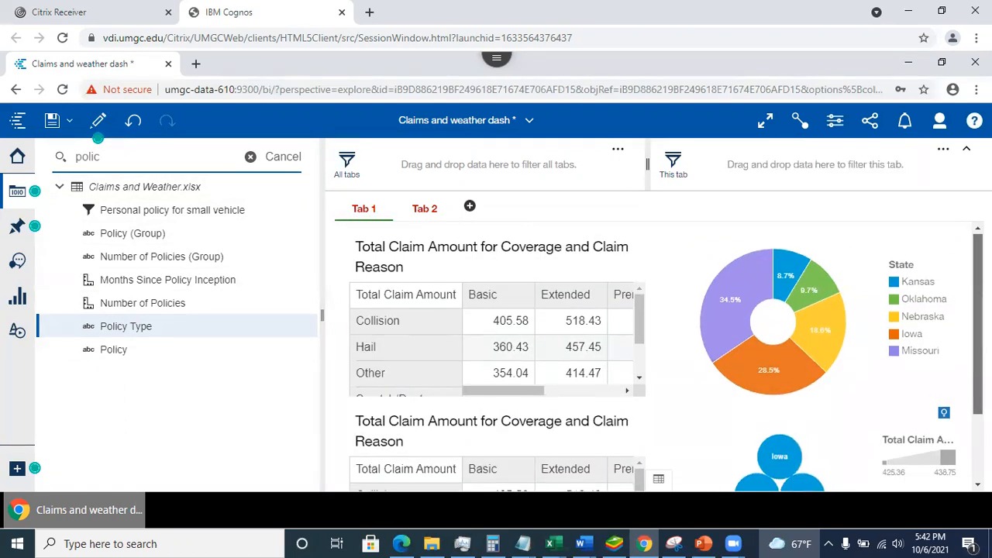
scroll(964, 389, down, 3)
drag(642, 412, 647, 465)
drag(487, 470, 566, 468)
scroll(864, 381, up, 1)
scroll(763, 364, up, 1)
scroll(764, 365, down, 2)
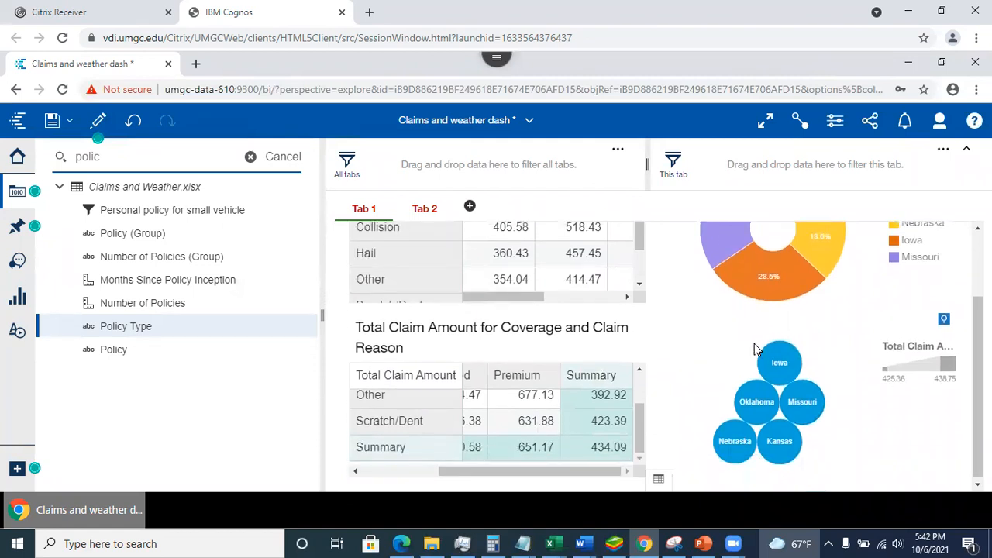
Replace State with Policy Type as the bubbles of the packed bubble chart on Tab 1.
click(944, 326)
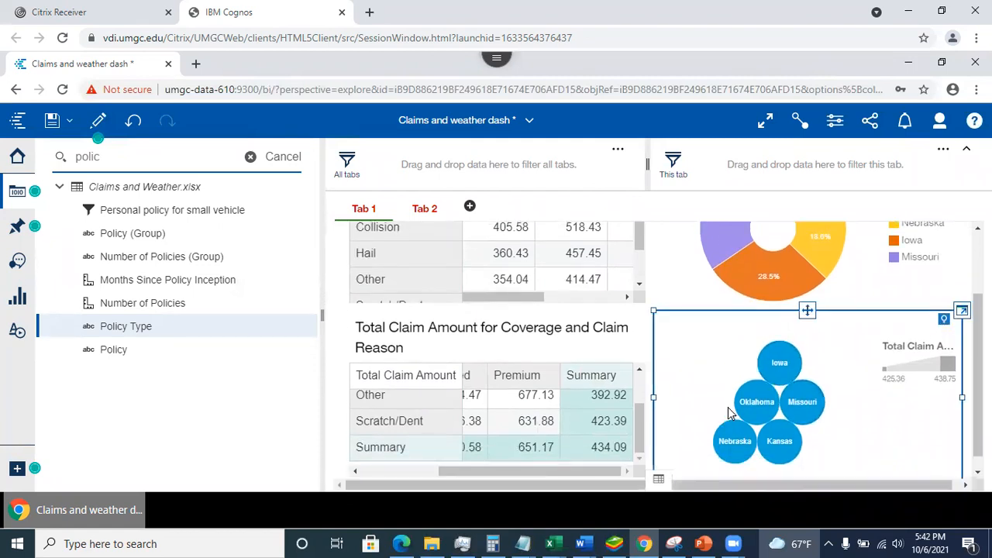
click(961, 312)
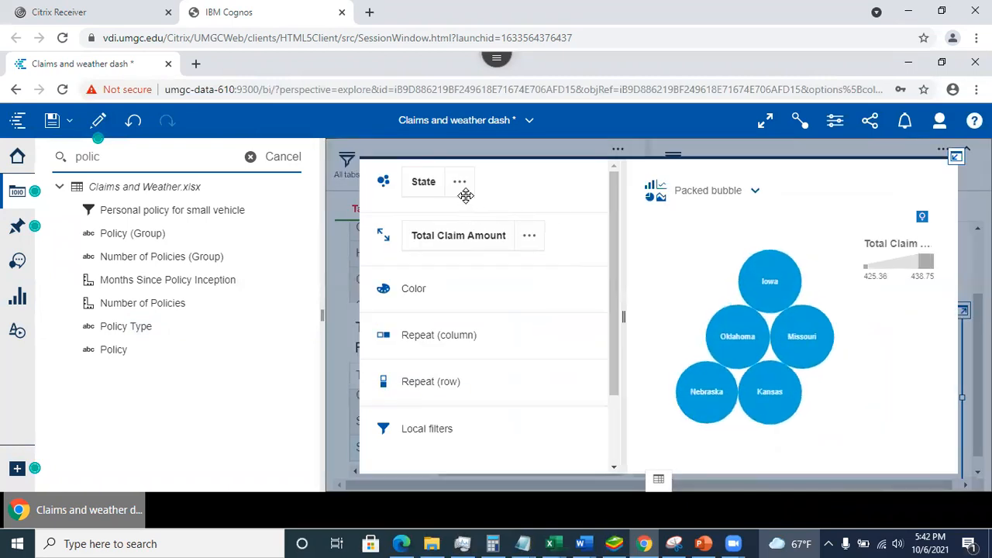
click(463, 191)
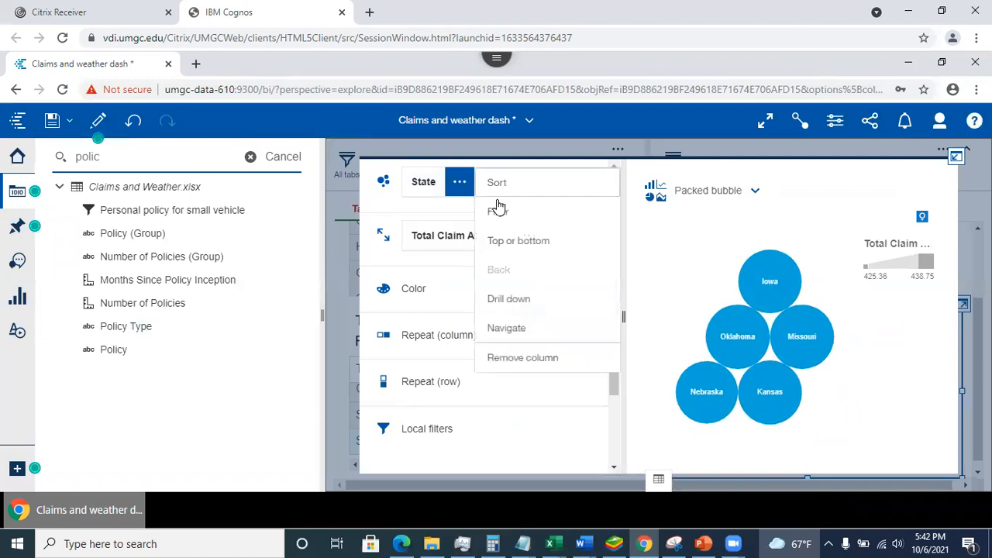
click(555, 360)
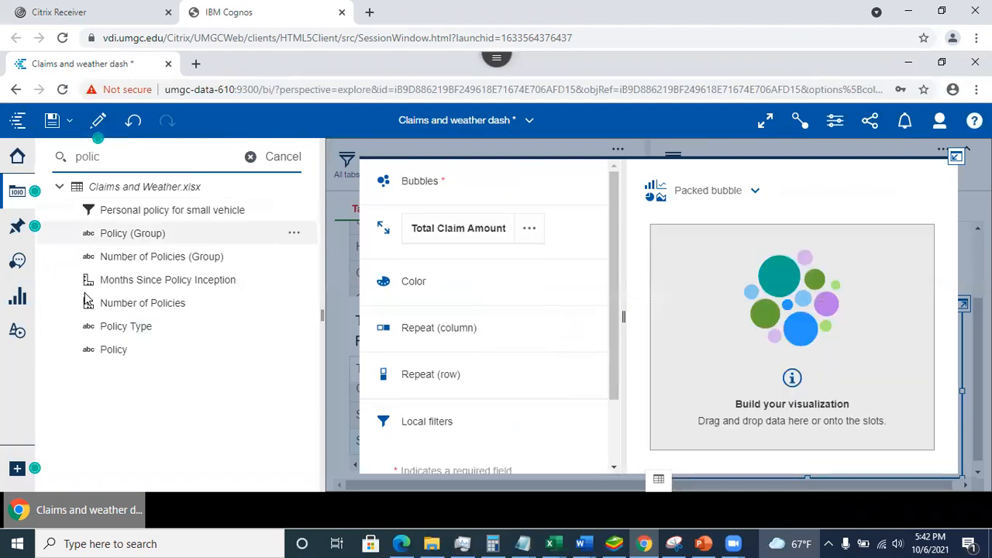
drag(115, 332, 442, 187)
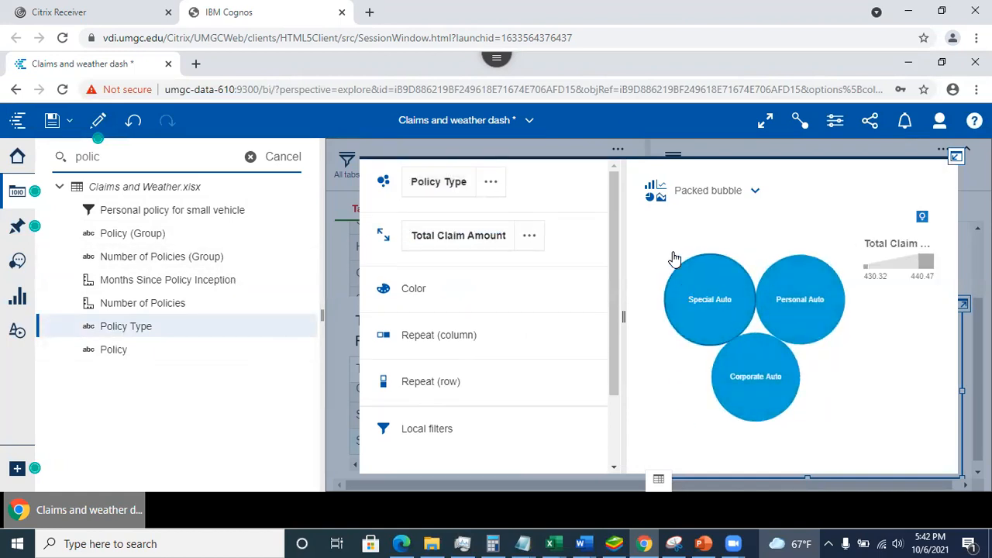
click(492, 186)
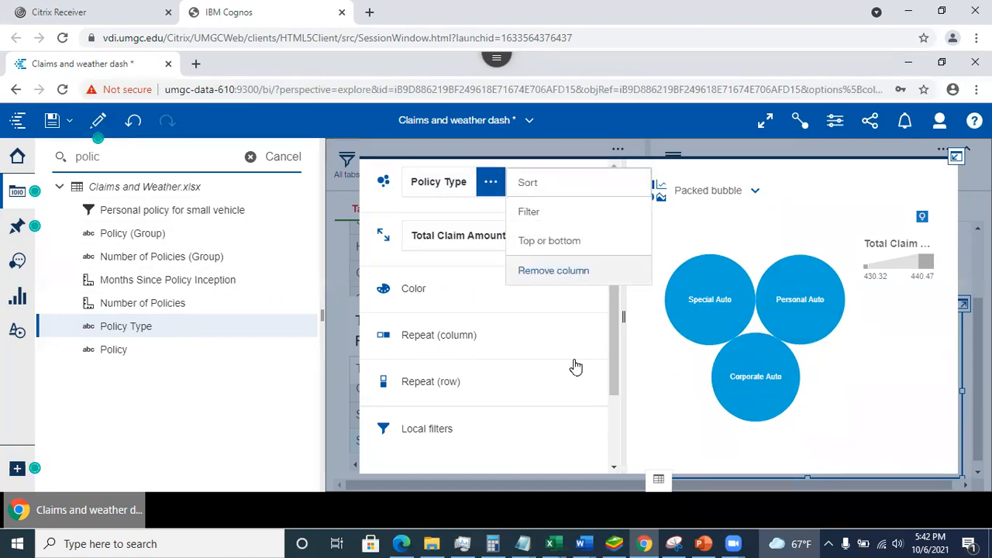
click(676, 396)
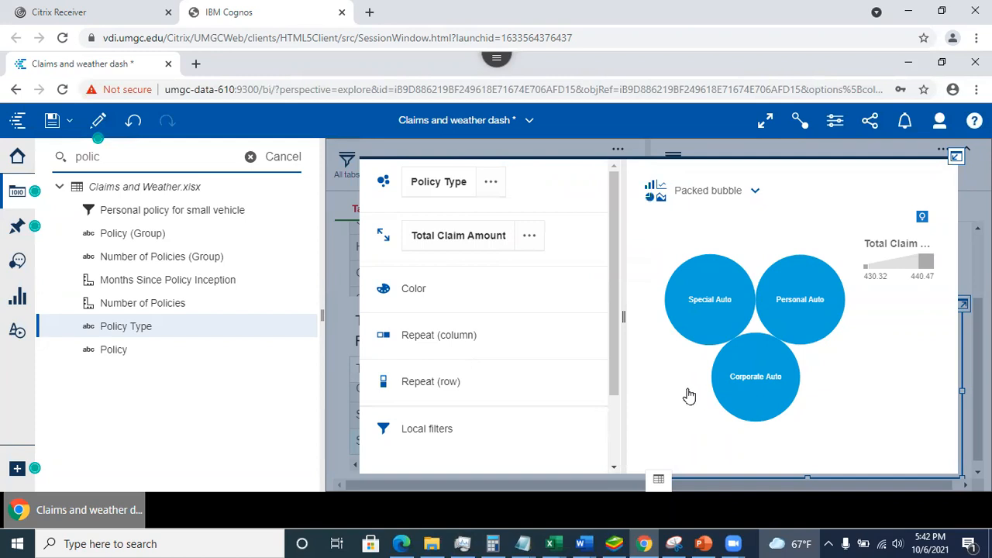
click(955, 159)
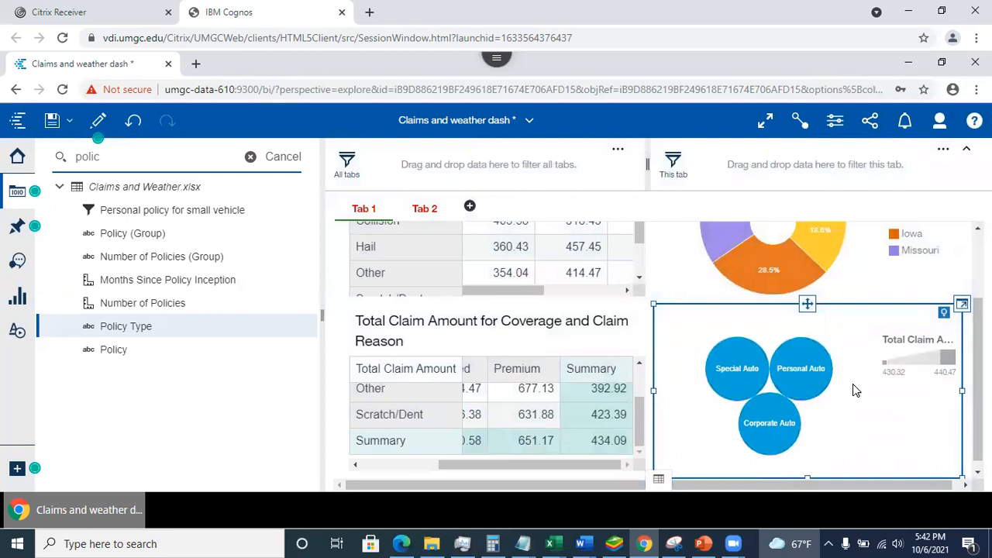
Compare the policy types on both tabs and delete the Policy Type filter from Tab 2.
click(431, 211)
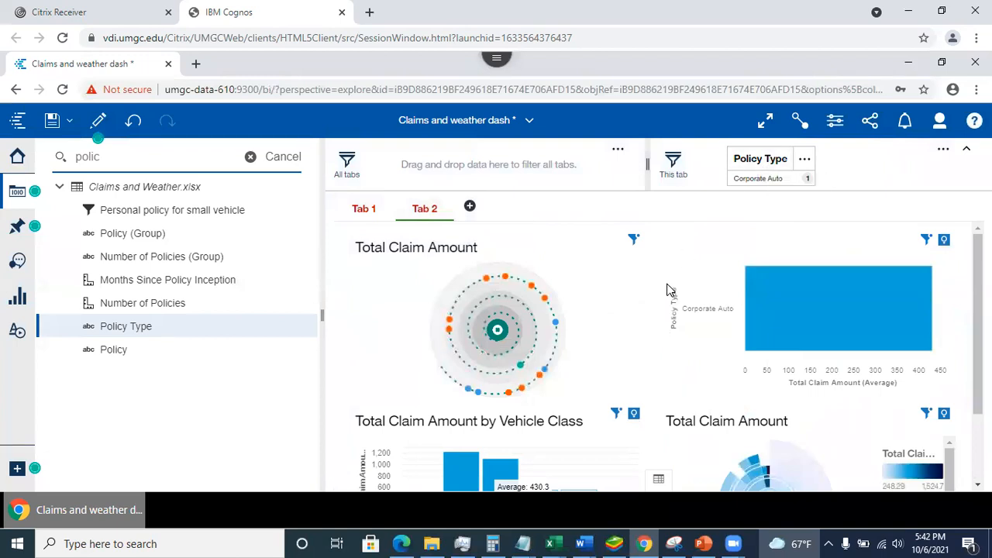
click(360, 211)
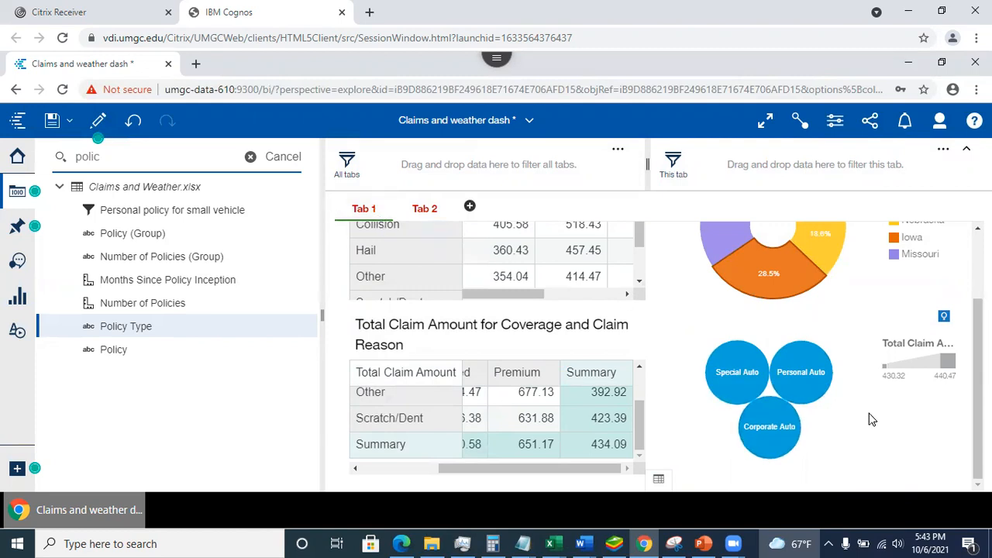
click(423, 209)
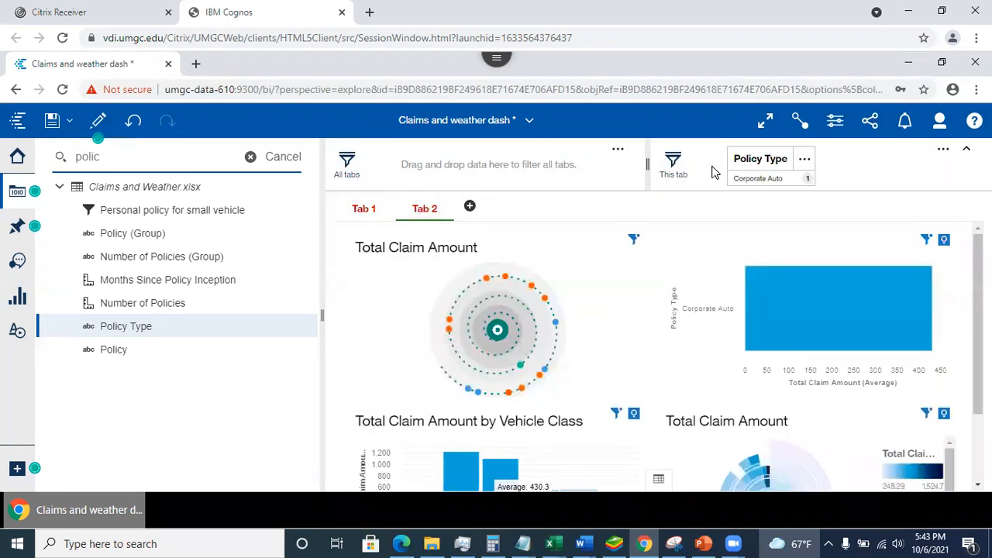
click(806, 159)
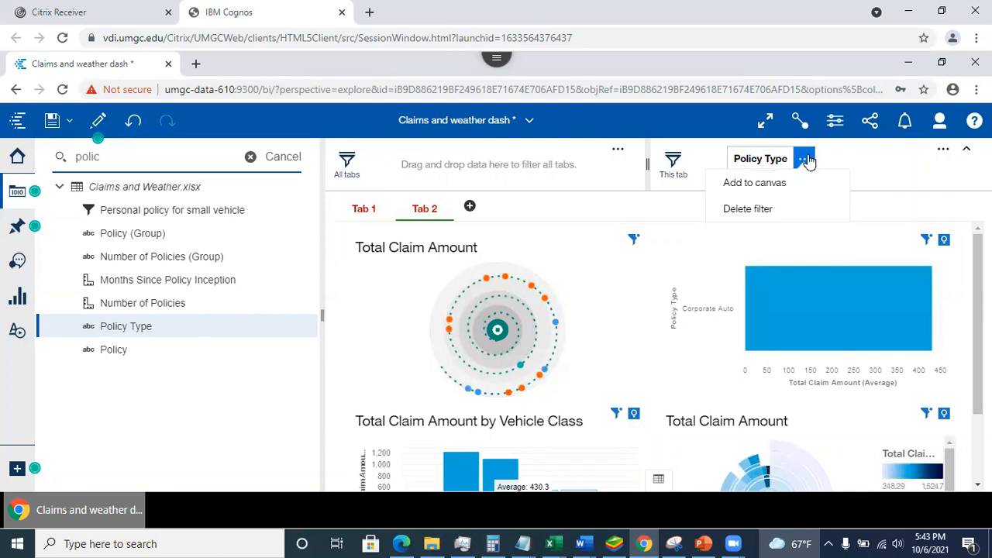
click(750, 208)
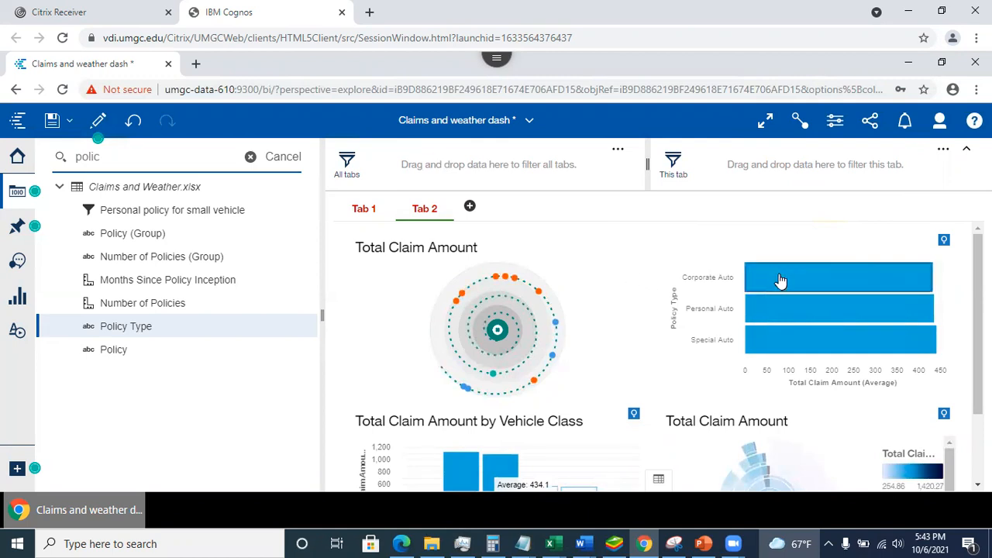
Review the connections between the Tab 2 visualizations and save the dashboard.
click(817, 275)
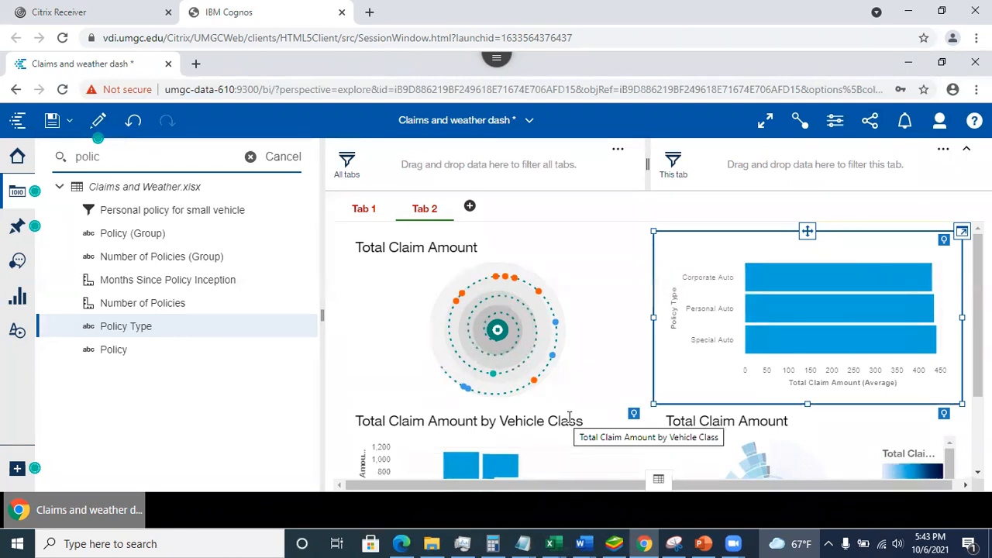
click(800, 122)
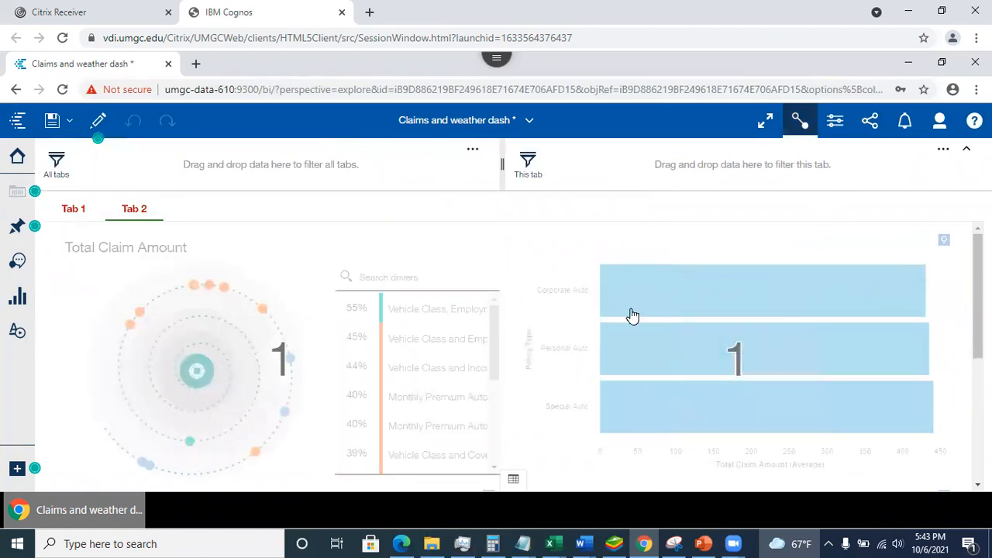
click(798, 118)
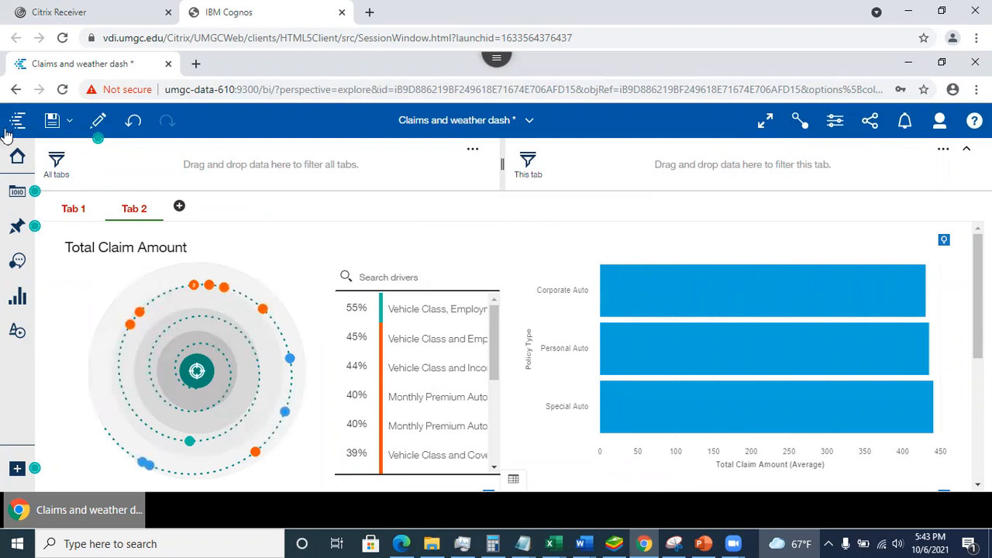
click(52, 123)
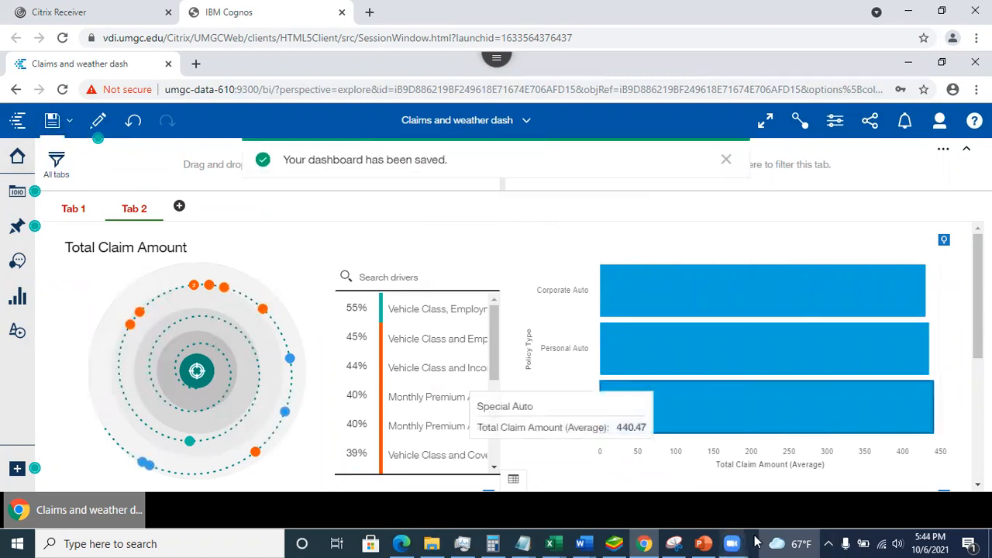
Switch to the PowerPoint presentation, view slide 16 on adding a text widget, and return to the Cognos dashboard.
click(706, 542)
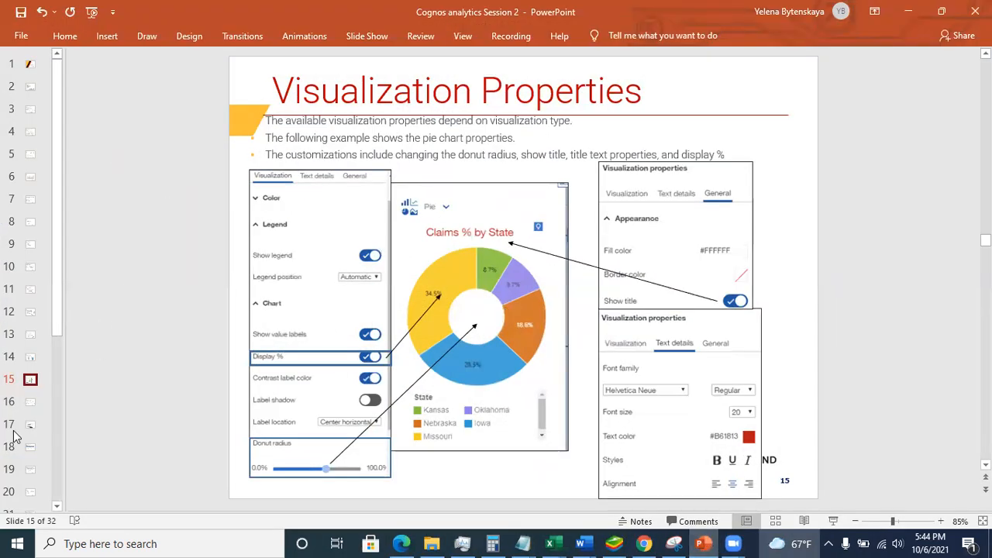
click(31, 406)
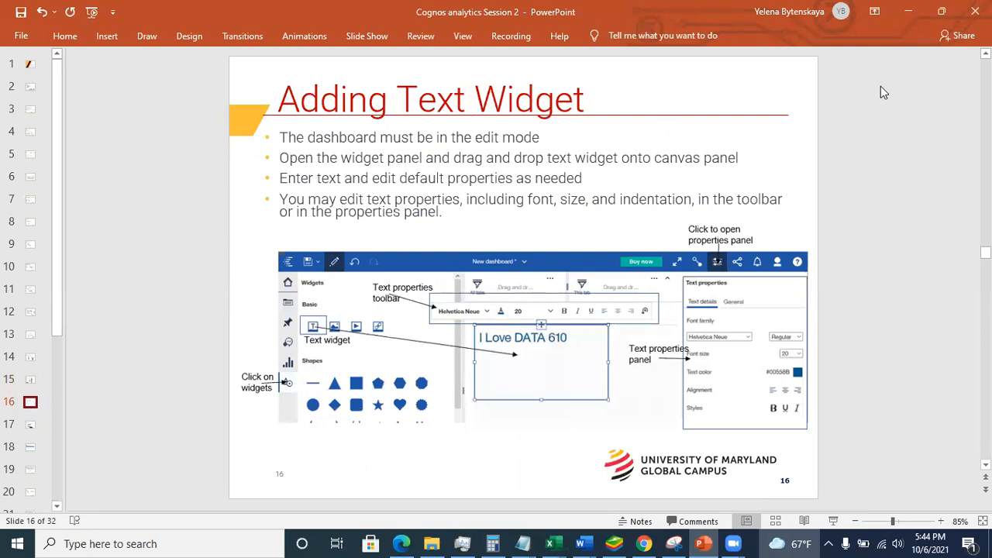
click(909, 18)
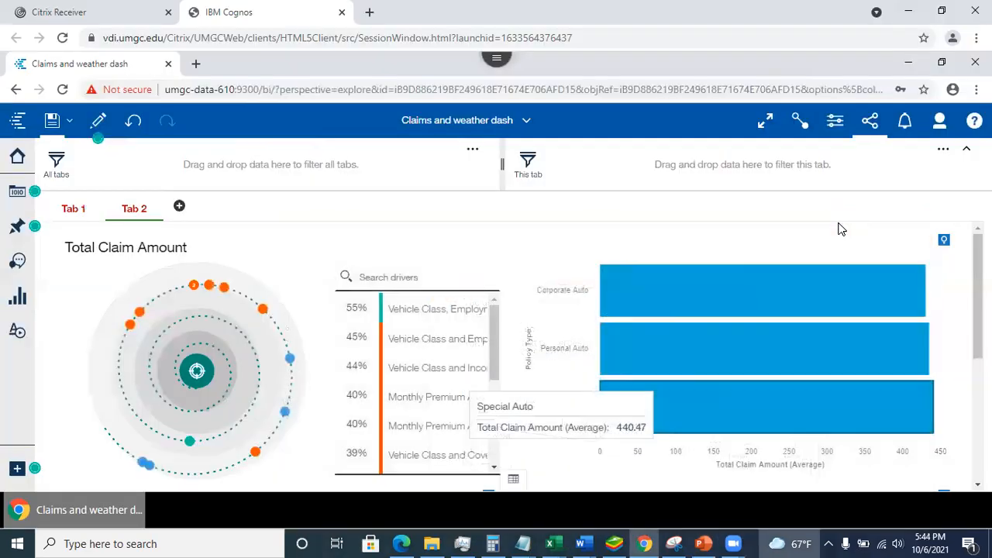
Add a third tab to the dashboard with a two-column panel layout.
click(179, 206)
click(670, 478)
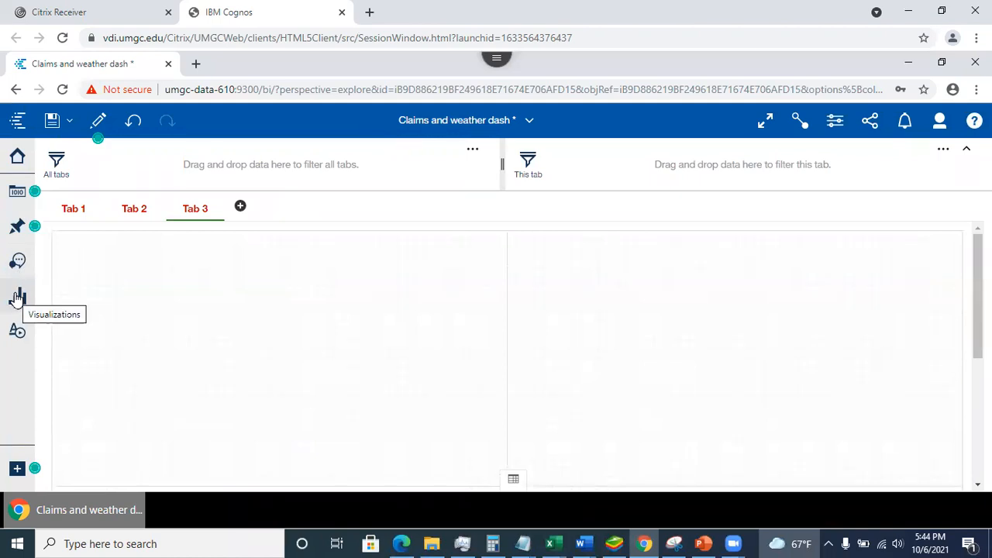
Add a text widget reading "I love data 610" to the upper-left panel of Tab 3.
click(17, 332)
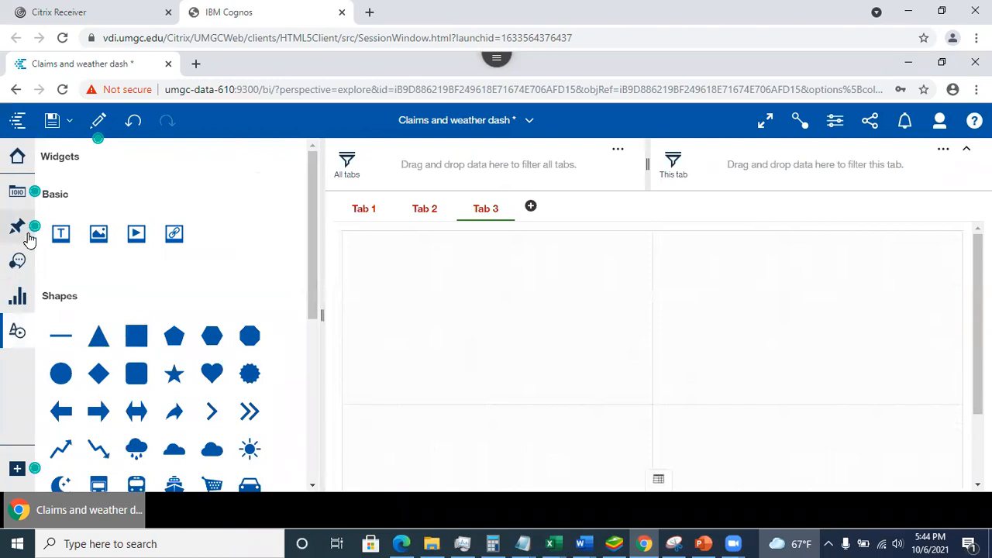
drag(329, 285, 478, 301)
double_click(508, 306)
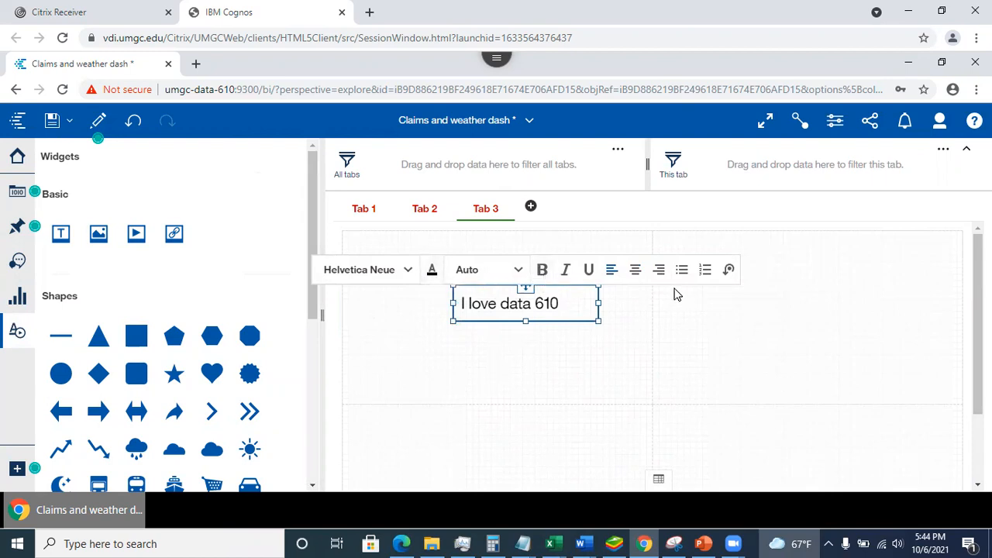
click(525, 324)
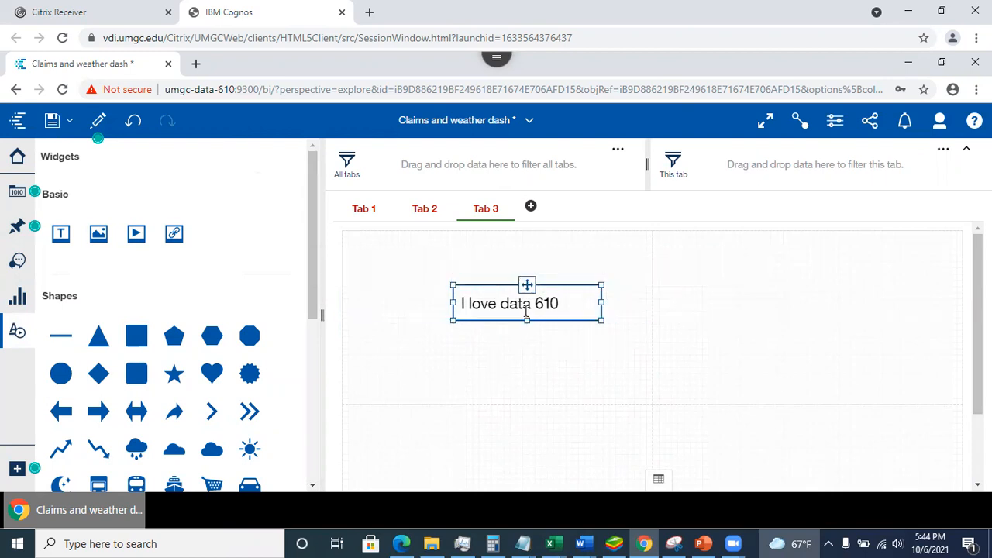
Select the widget's text, view its font, size, color, style and alignment properties, and deselect the widget.
double_click(500, 304)
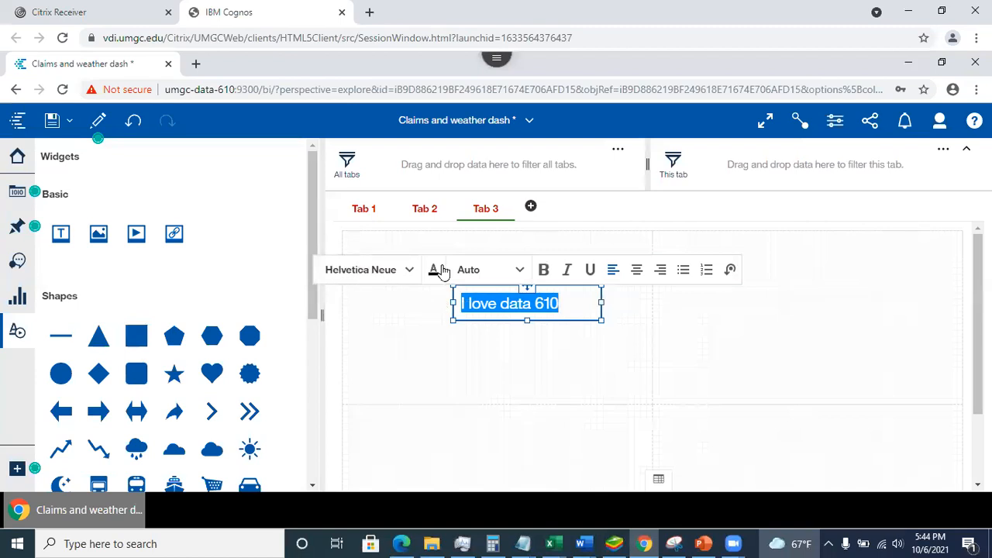
click(834, 122)
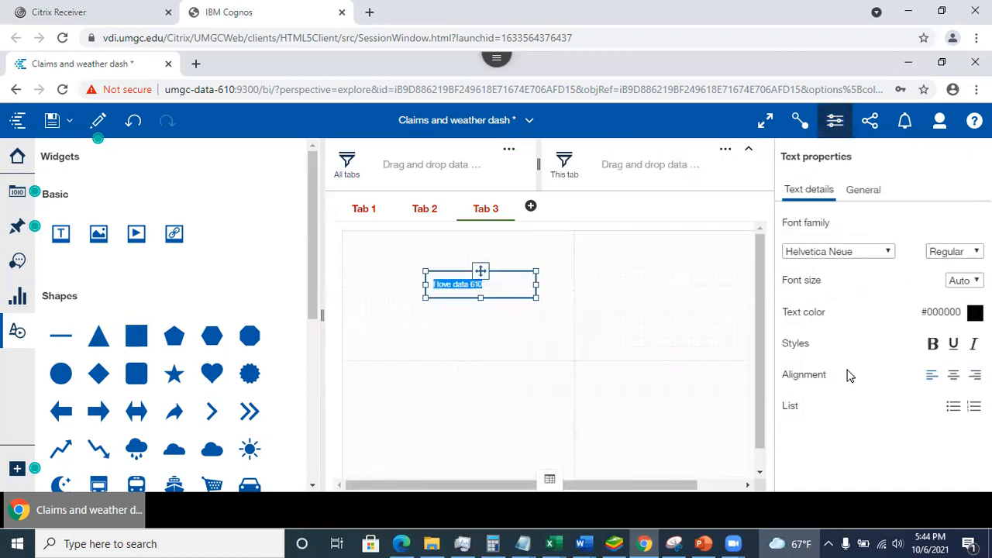
click(648, 307)
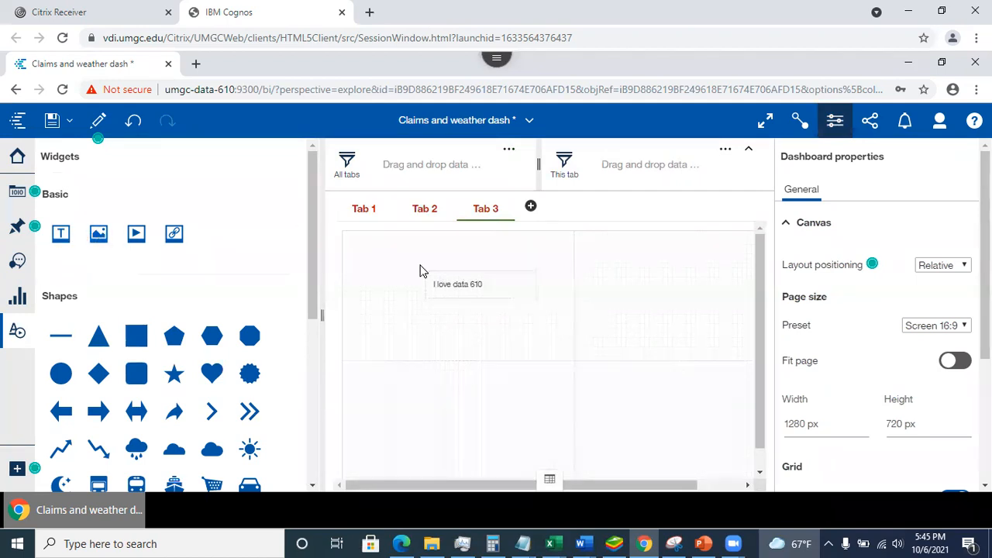
Switch to the PowerPoint presentation, view slides 17 to 19 on images, linked visualizations and stories, and return to Cognos.
click(706, 543)
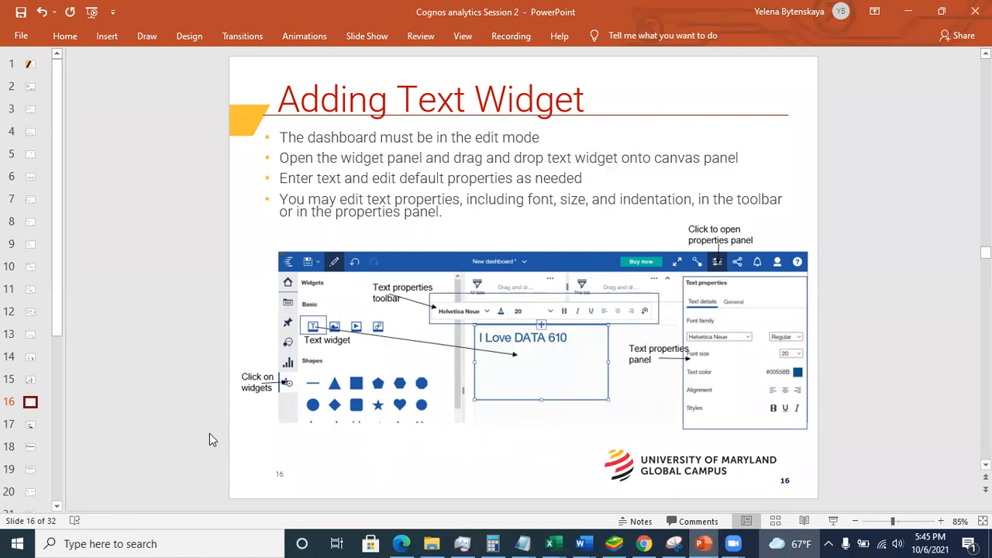
click(30, 428)
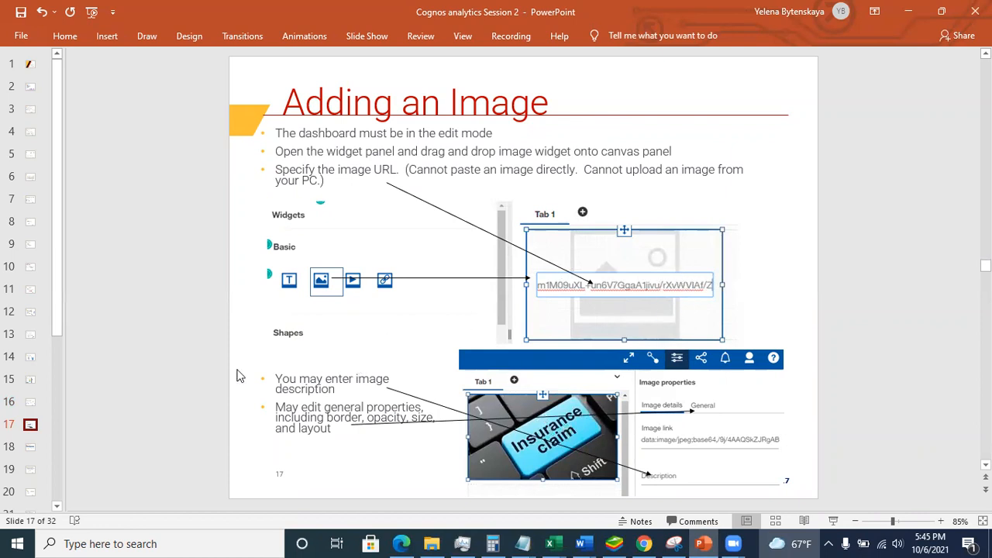
click(31, 450)
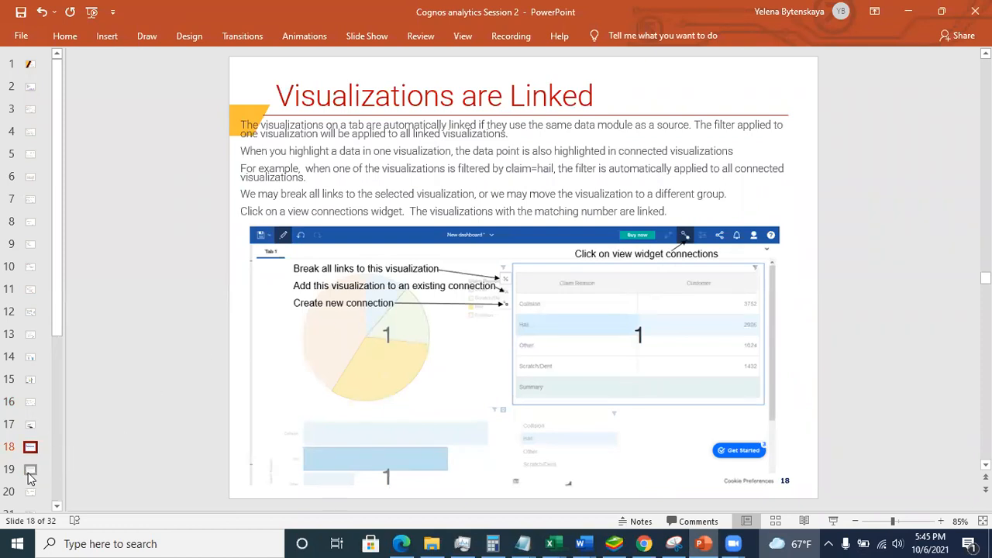
click(31, 474)
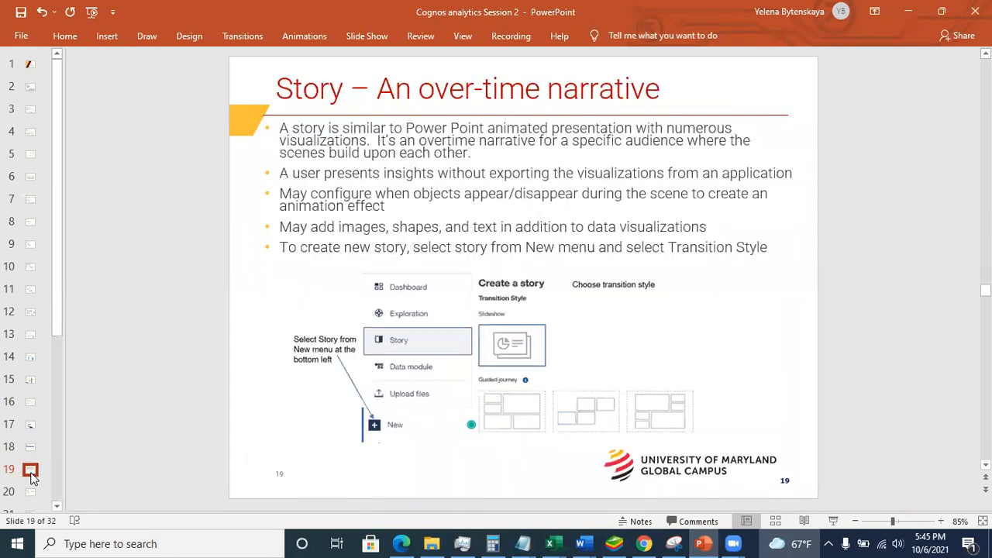
click(912, 14)
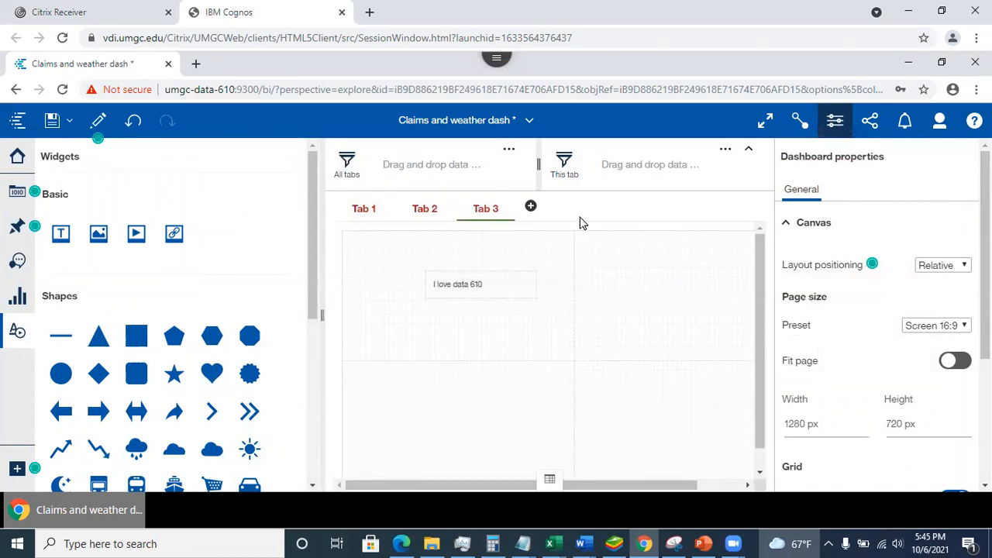
Close the Claims and weather exploration and the unsaved Claims and weather dash, confirming the closing.
click(527, 123)
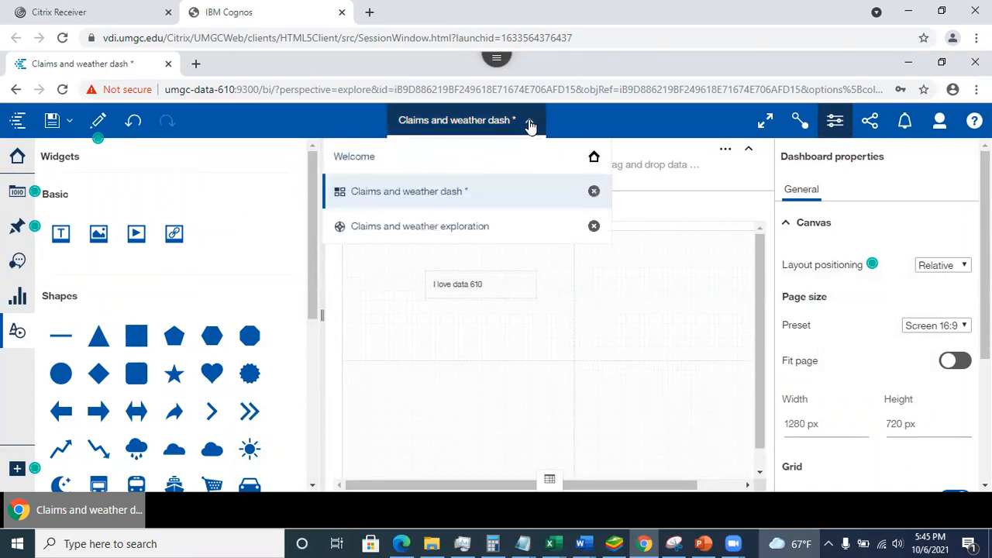
click(595, 226)
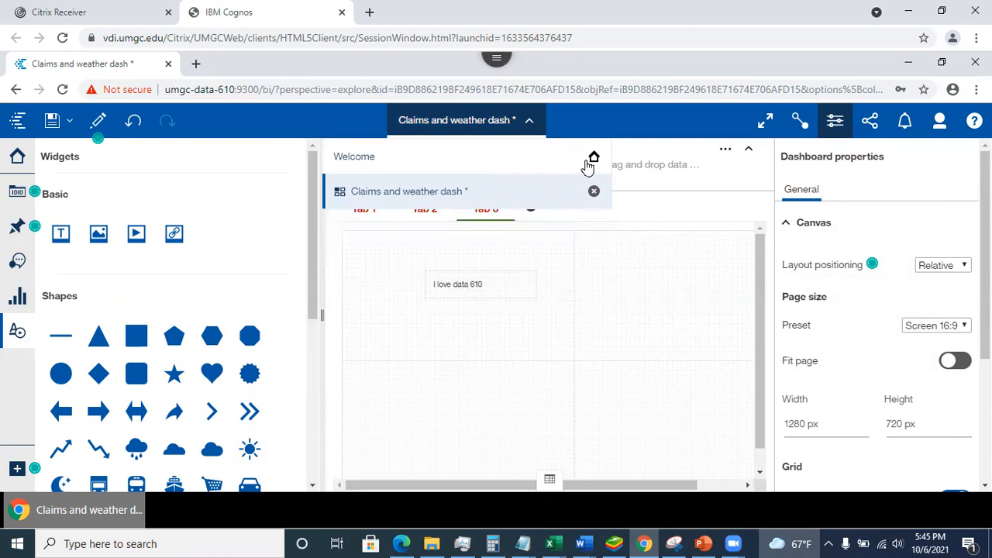
click(594, 192)
click(513, 337)
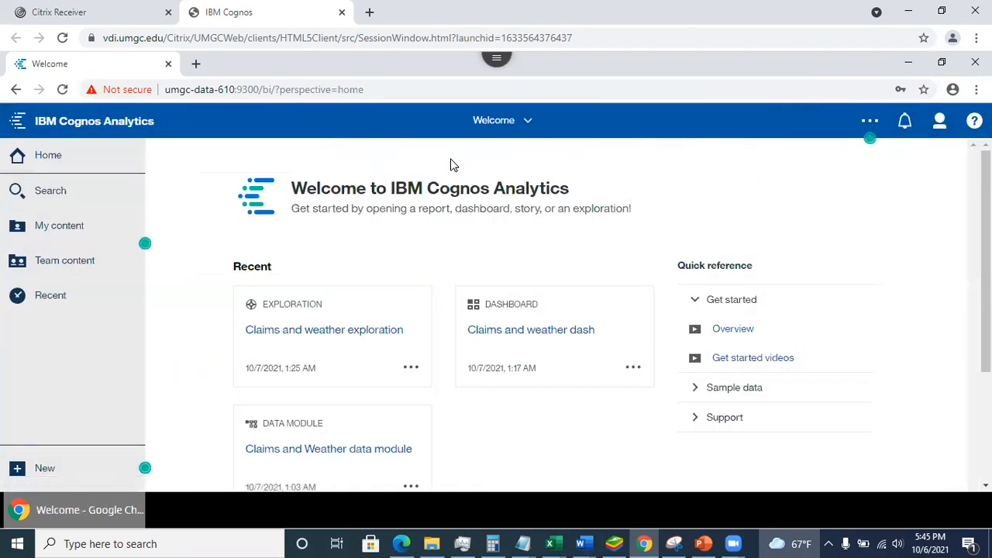
Open the Car Insurance Claims Dashboard from the Demos folder in My content.
click(44, 229)
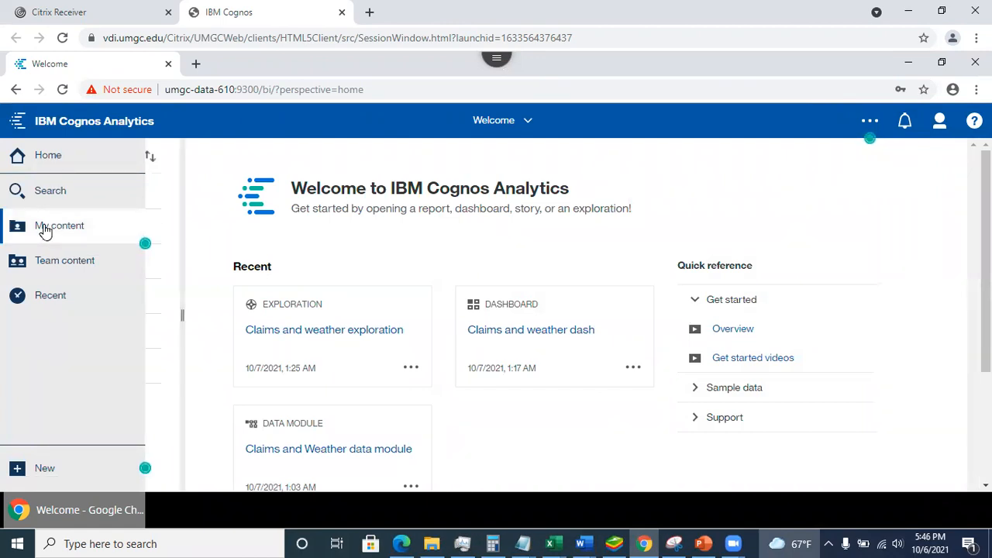
click(198, 192)
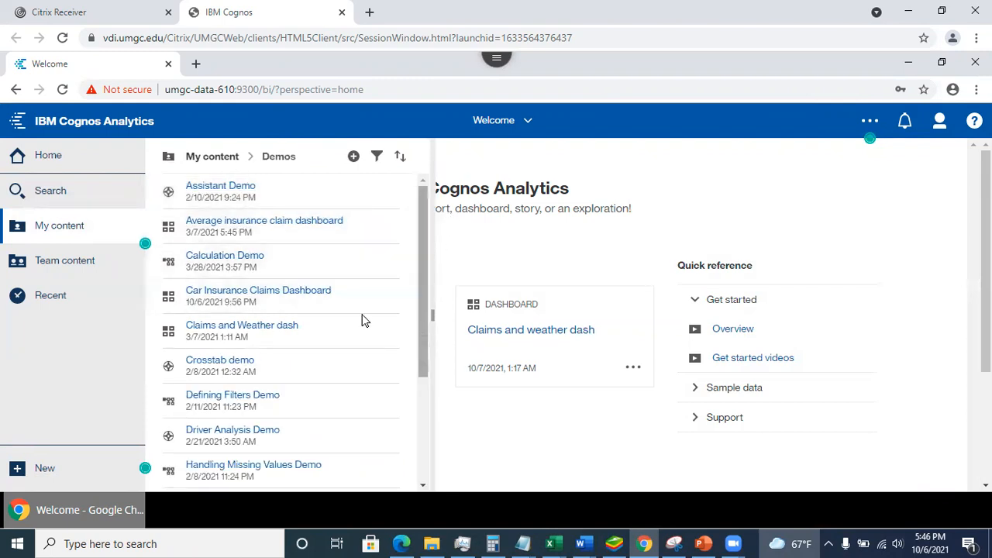
click(256, 293)
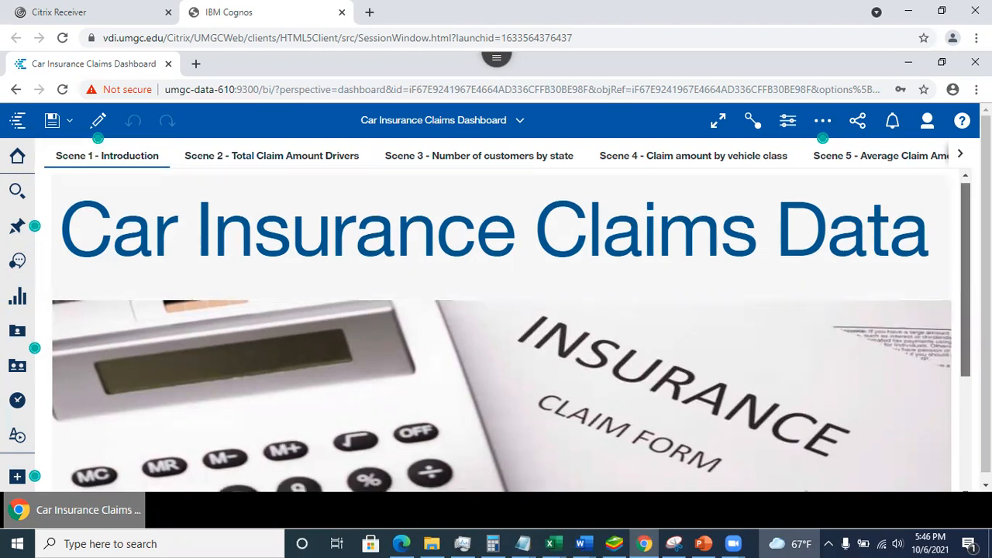
Look over the Scene 1 introduction, examining its title text widget and the insurance claim form image.
scroll(967, 224, down, 3)
scroll(568, 301, up, 3)
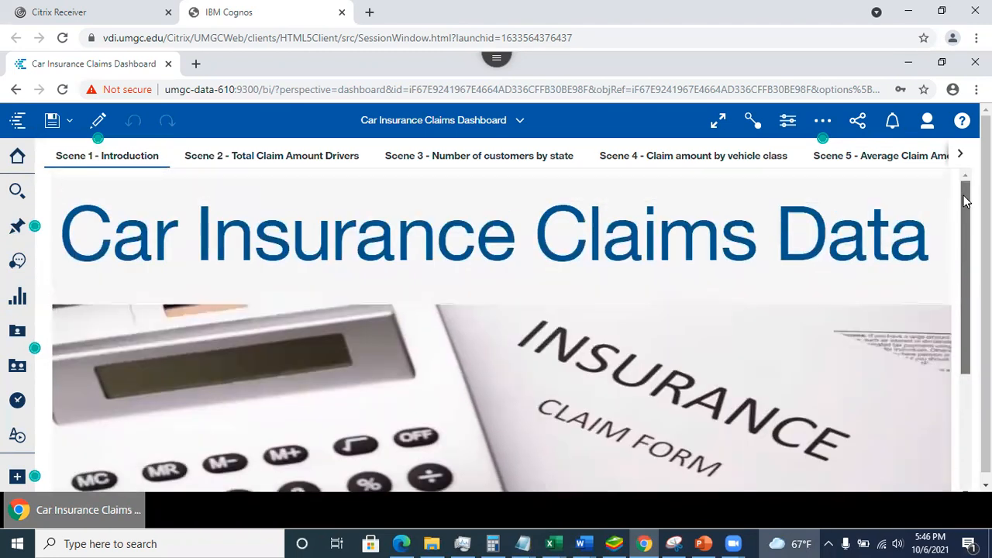
click(404, 266)
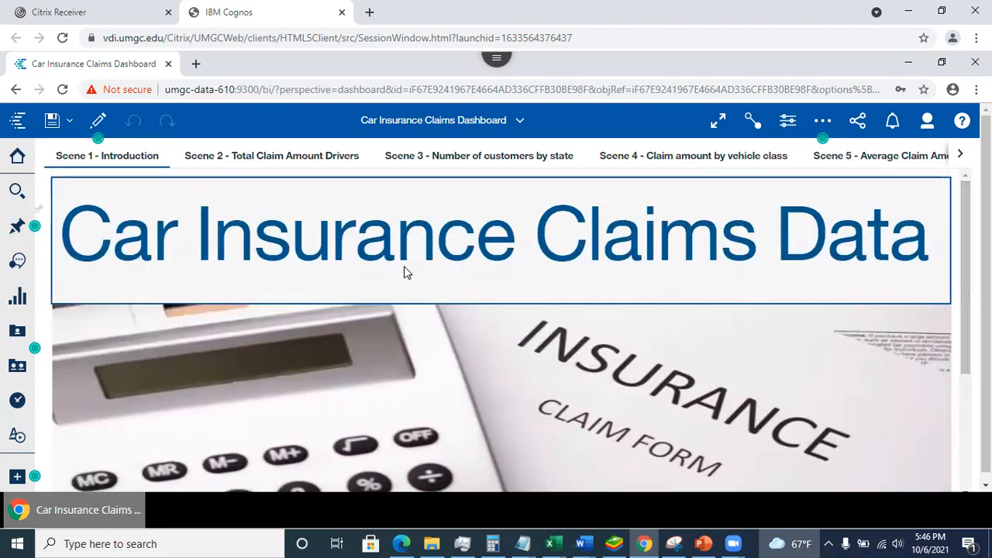
click(390, 352)
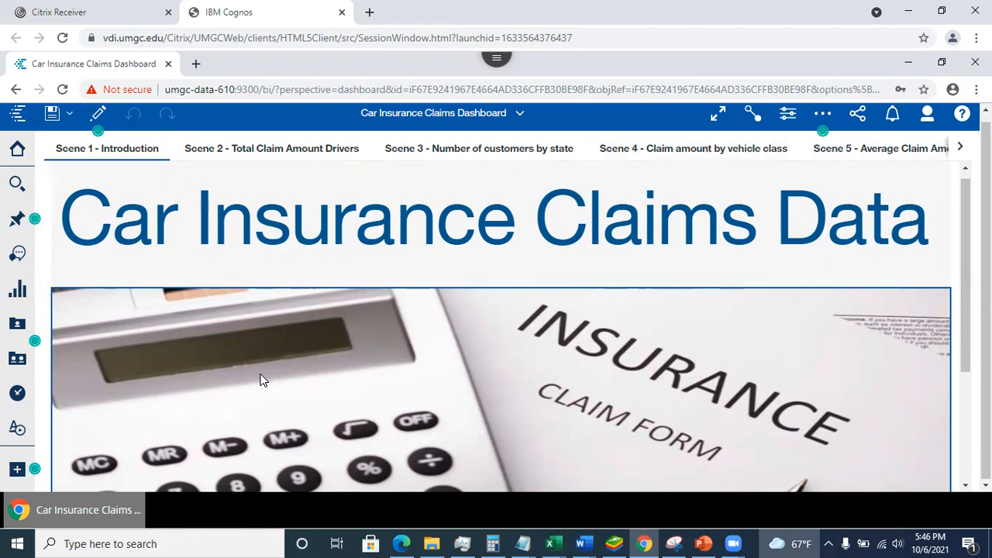
Put the dashboard in edit mode and view the link and description properties of the claim form image.
click(98, 115)
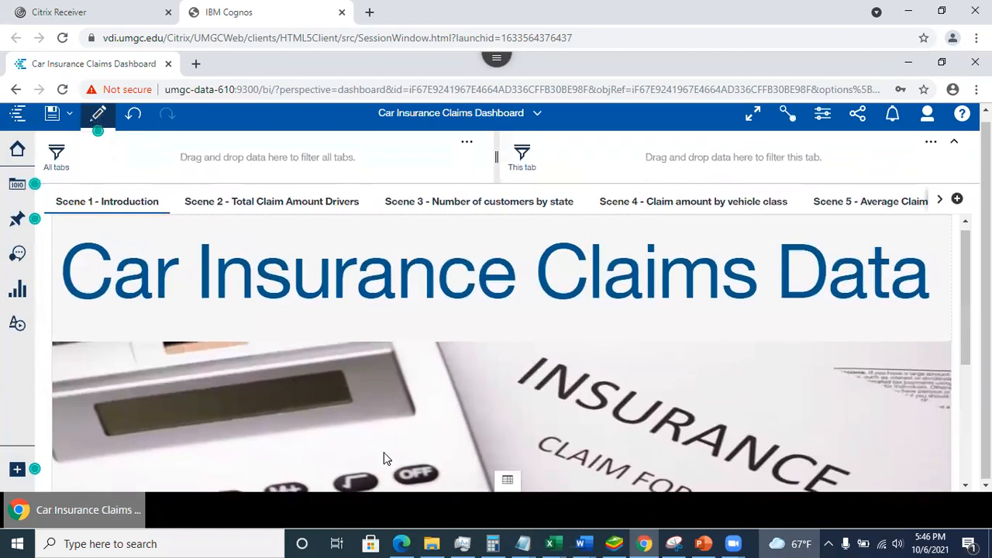
scroll(635, 332, down, 1)
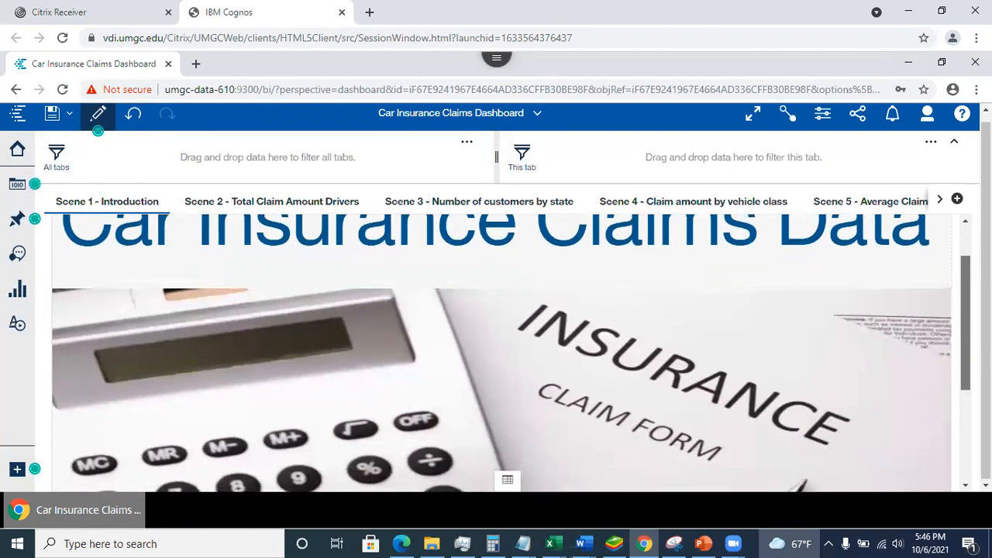
click(575, 355)
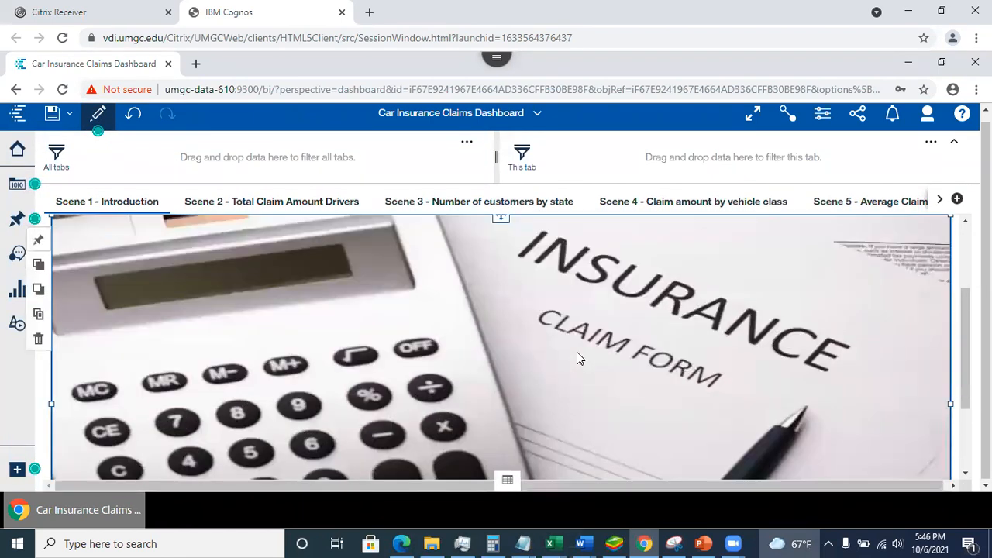
click(822, 115)
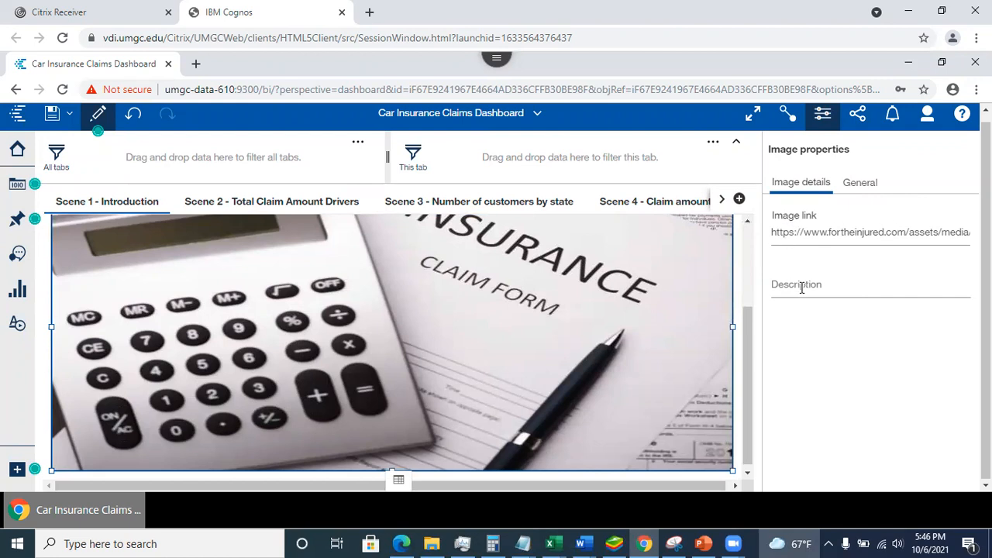
click(823, 116)
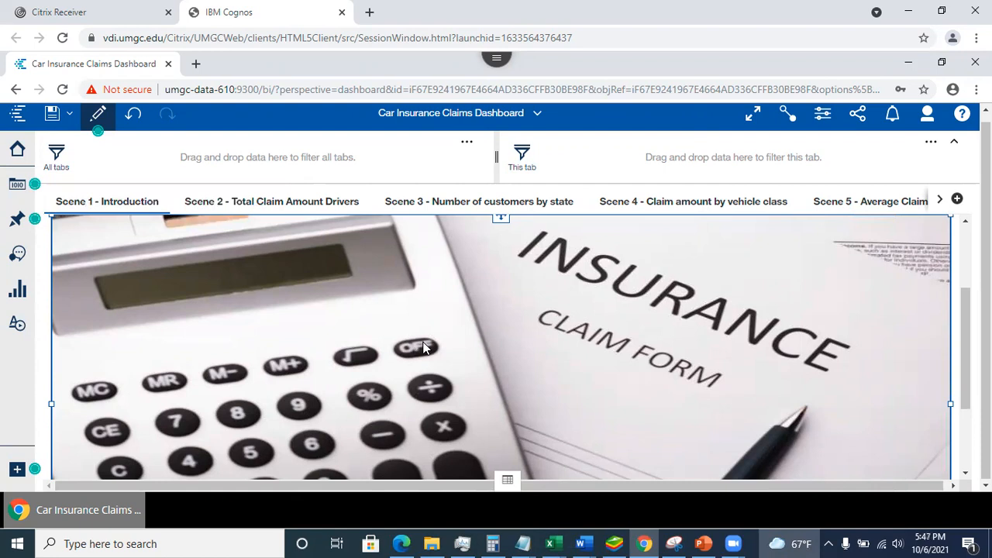
Check the visualizations on Scenes 2, 4 and 5 and return to Scene 1 - Introduction.
click(256, 203)
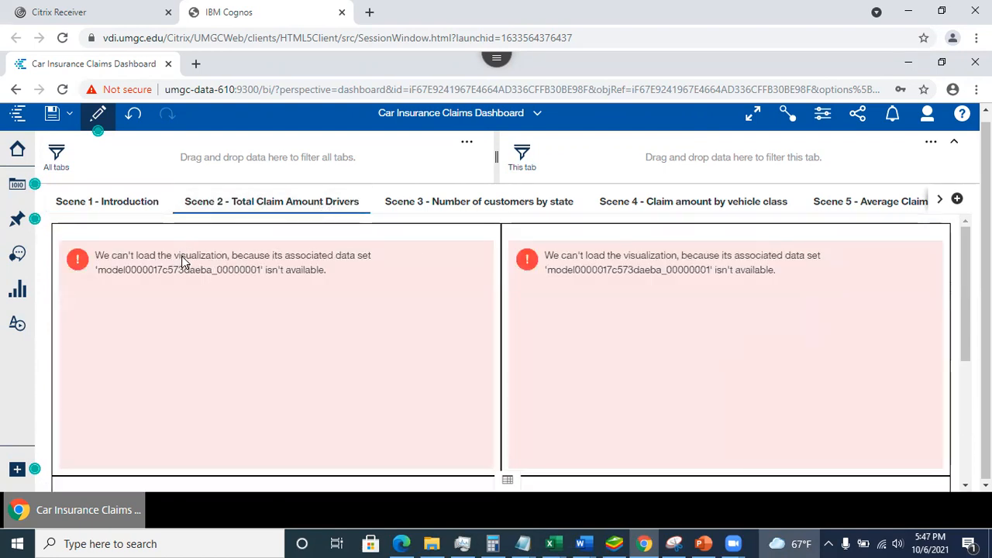
click(454, 263)
click(457, 203)
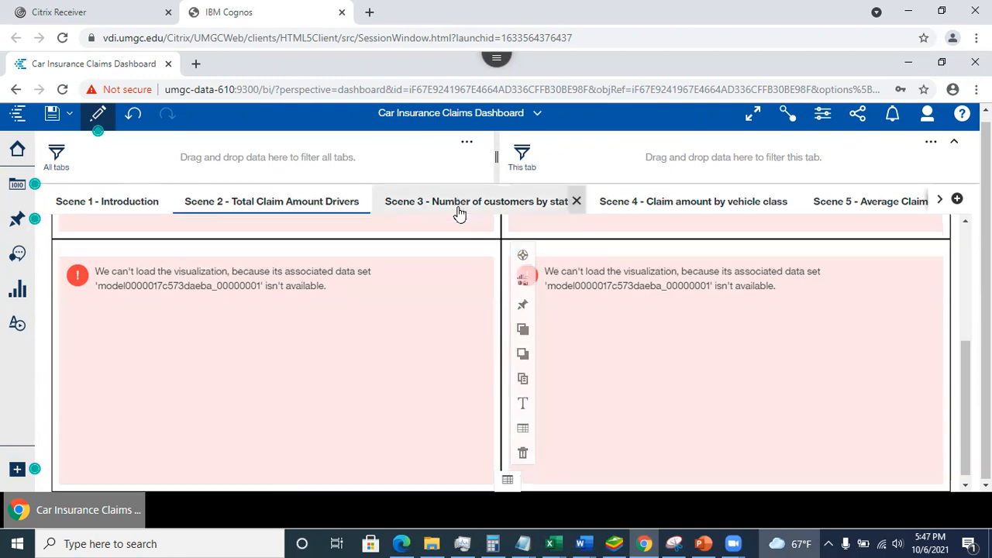
click(666, 203)
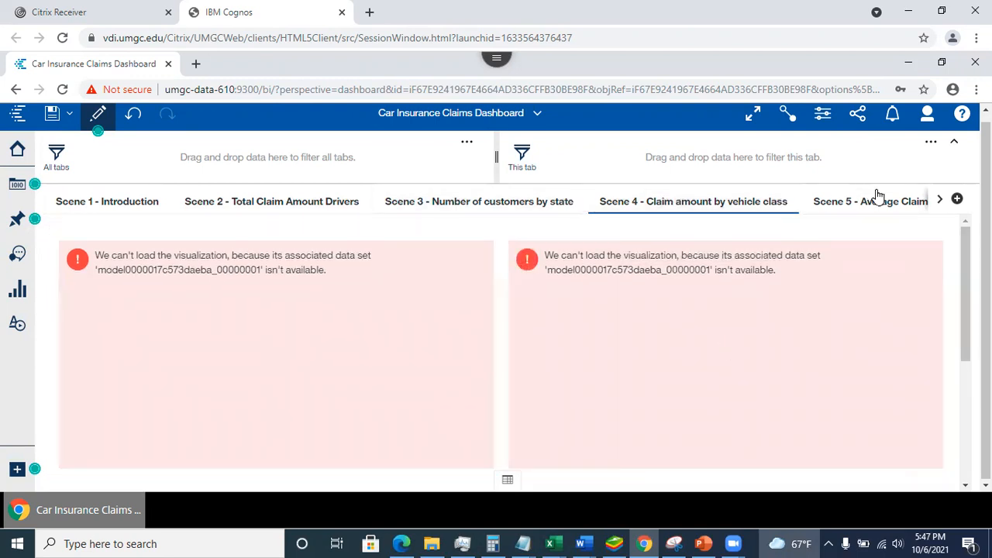
click(868, 201)
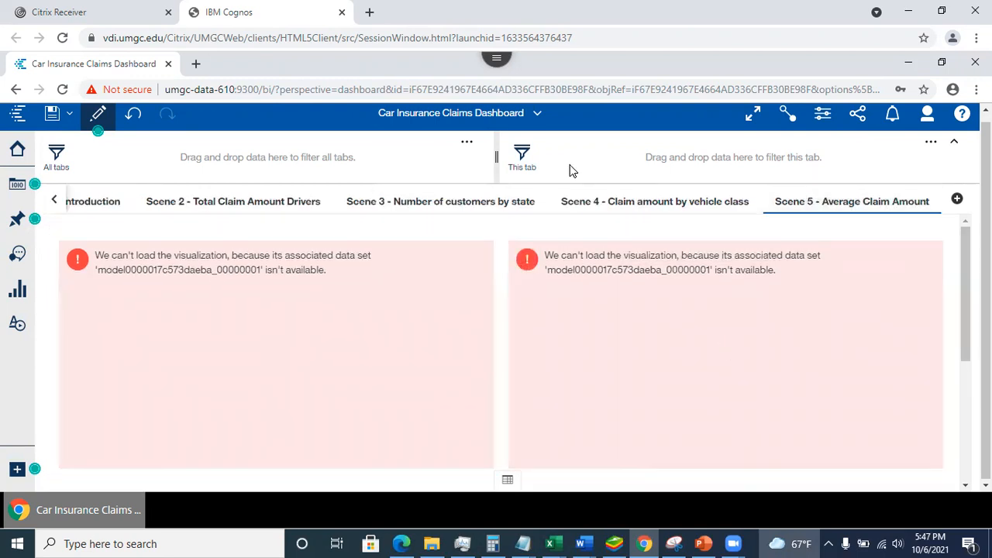
click(74, 204)
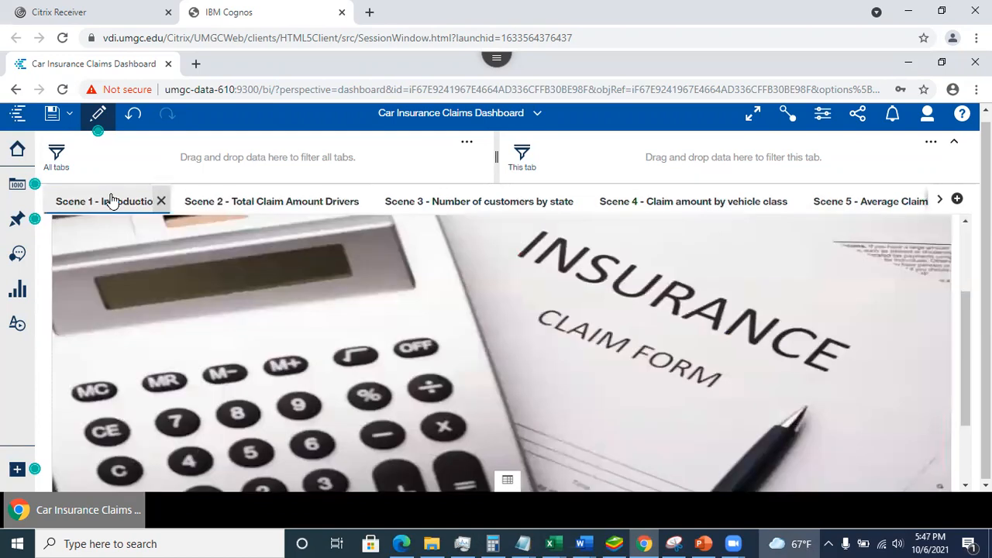
Review Scenes 2 and 3 again, and inspect the first visualization on Scene 4 - Claim amount by vehicle class.
click(280, 203)
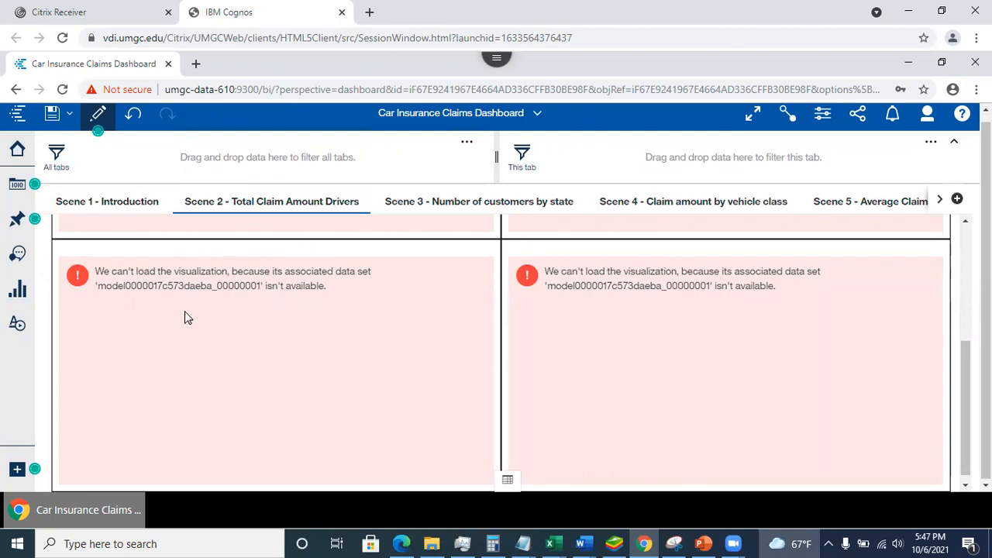
click(428, 204)
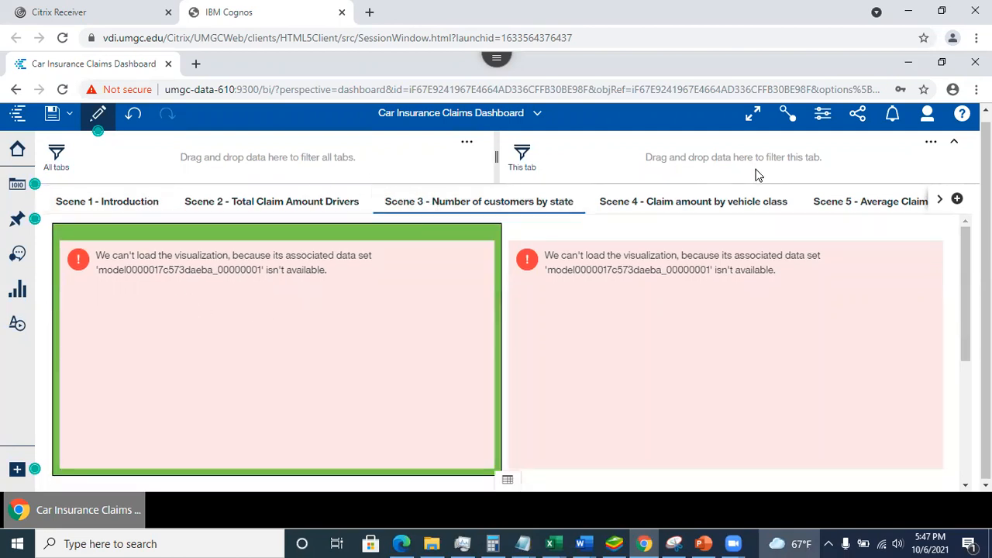
click(687, 206)
click(268, 285)
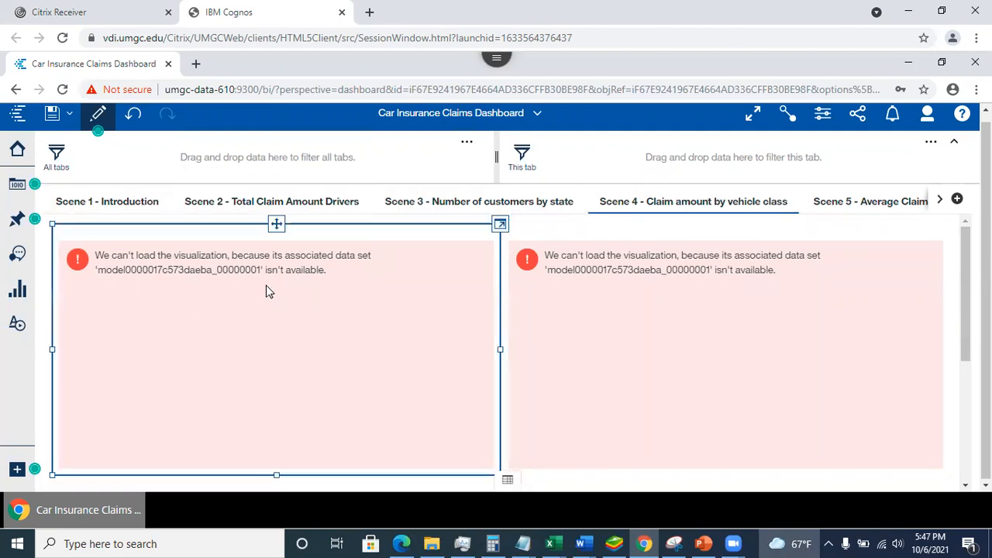
click(256, 279)
click(222, 285)
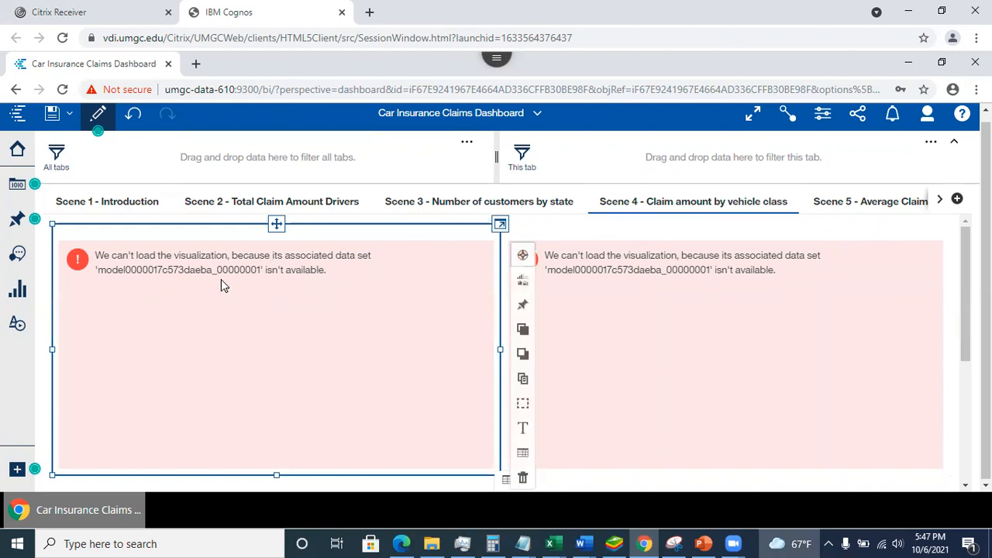
click(222, 282)
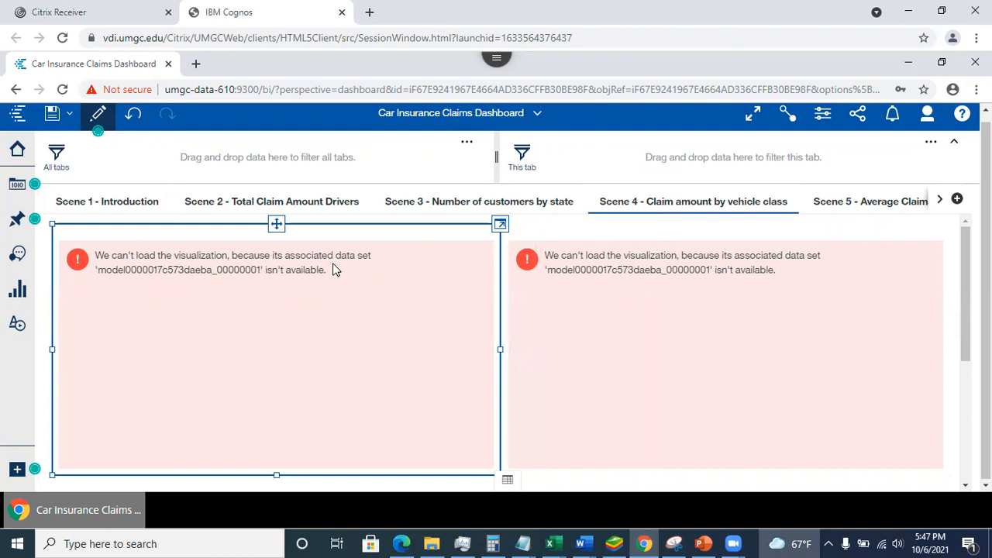
View the Scene 5 - Average Claim Amount visualizations and close the Car Insurance Claims Dashboard.
click(698, 200)
click(872, 205)
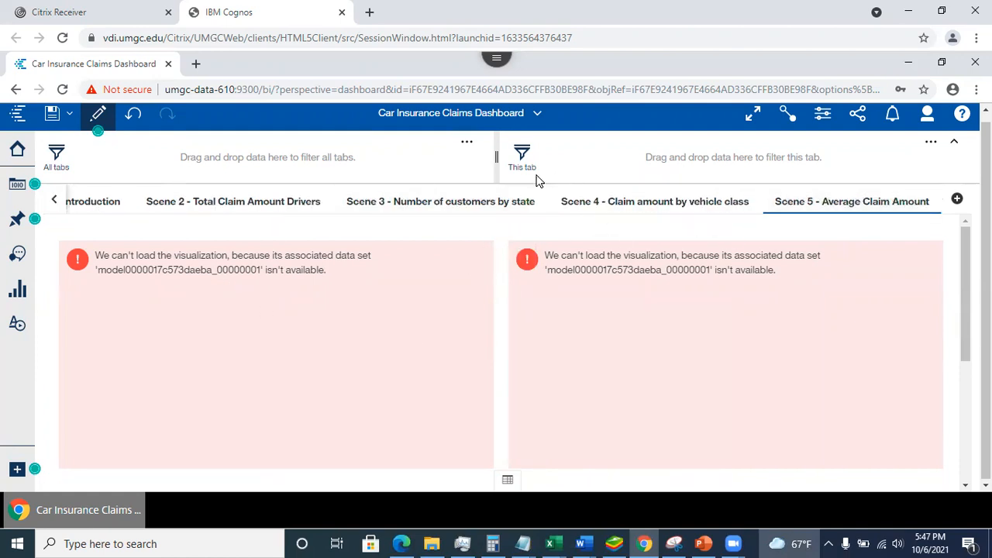
click(536, 114)
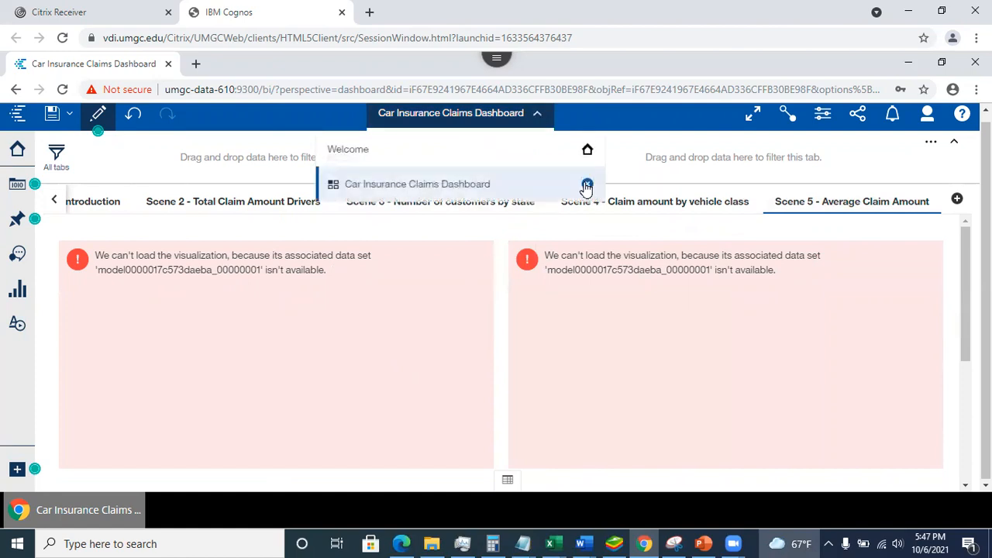
click(587, 185)
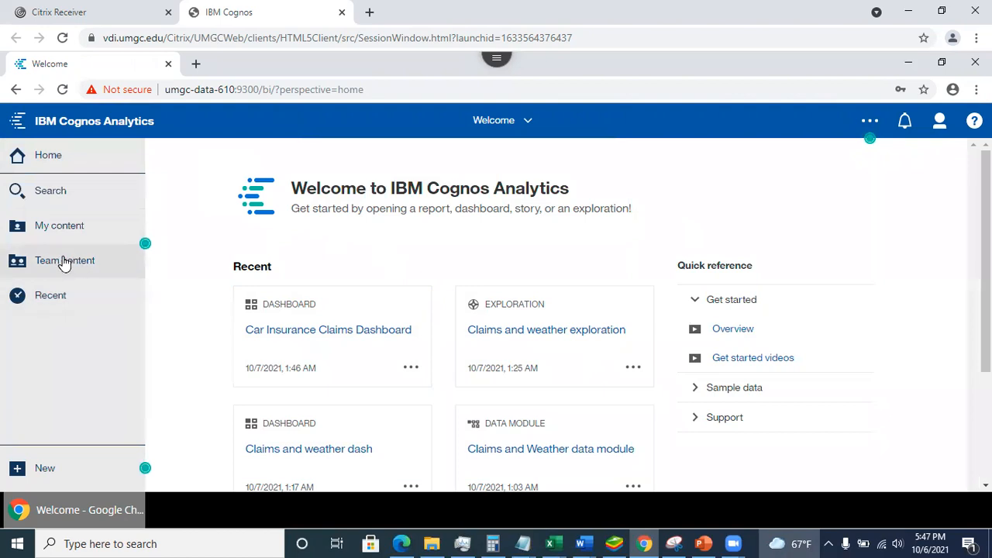
Browse the recent items and the Demos folder in My content, and reopen the Car Insurance Claims Dashboard.
click(48, 301)
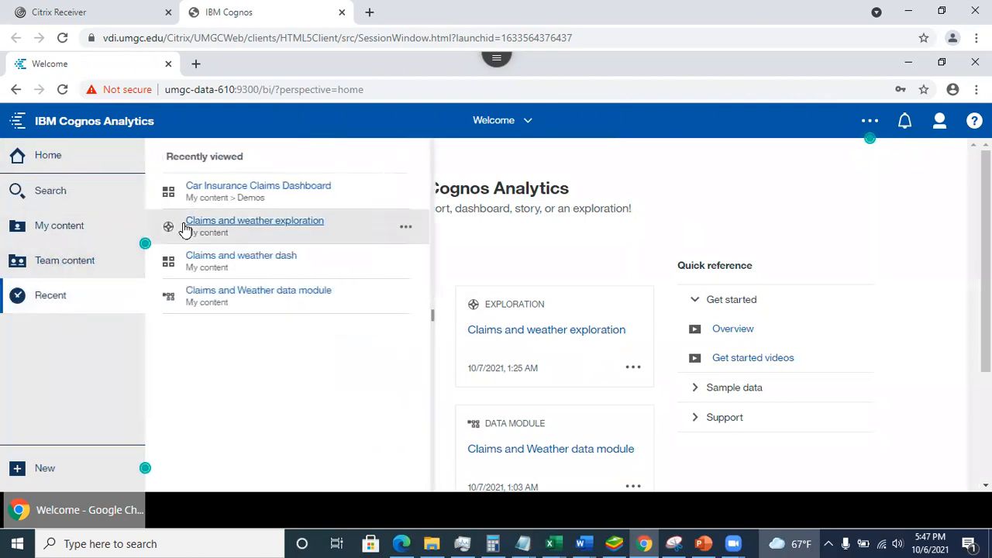
click(65, 233)
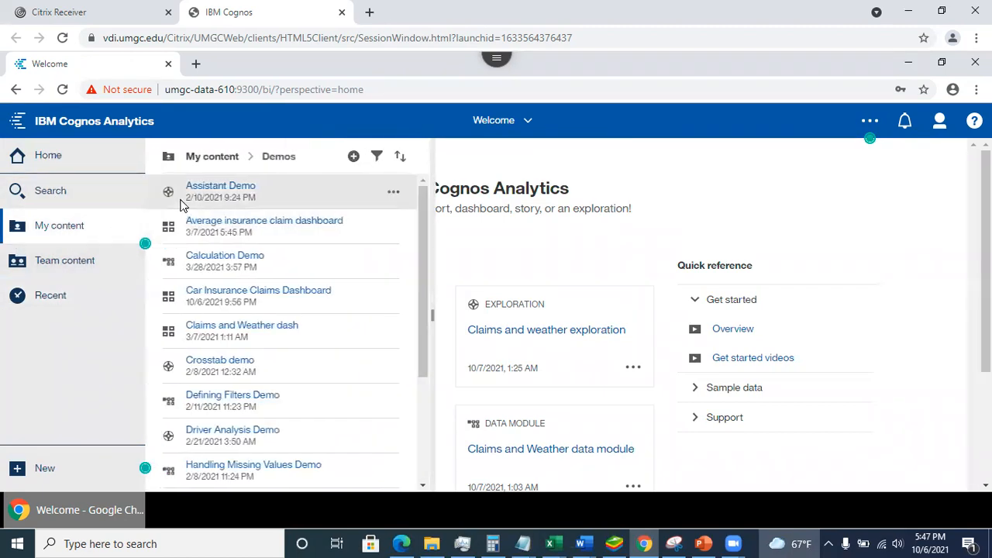
drag(422, 310, 445, 111)
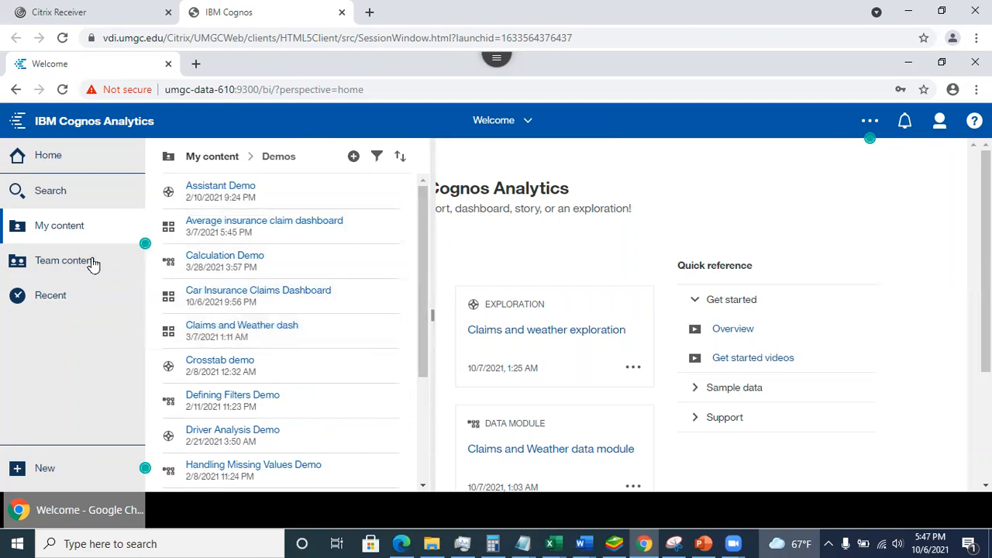
click(77, 233)
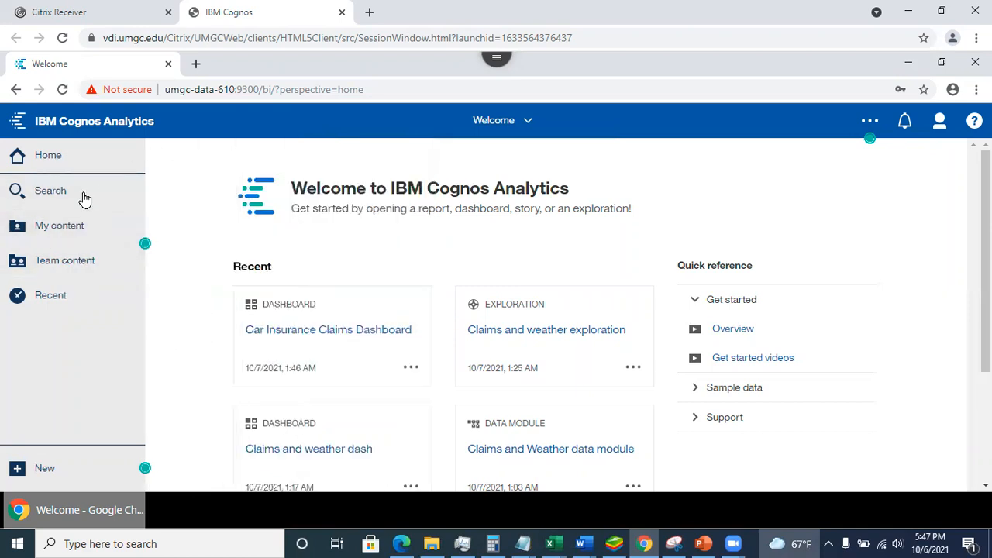
click(79, 232)
click(206, 159)
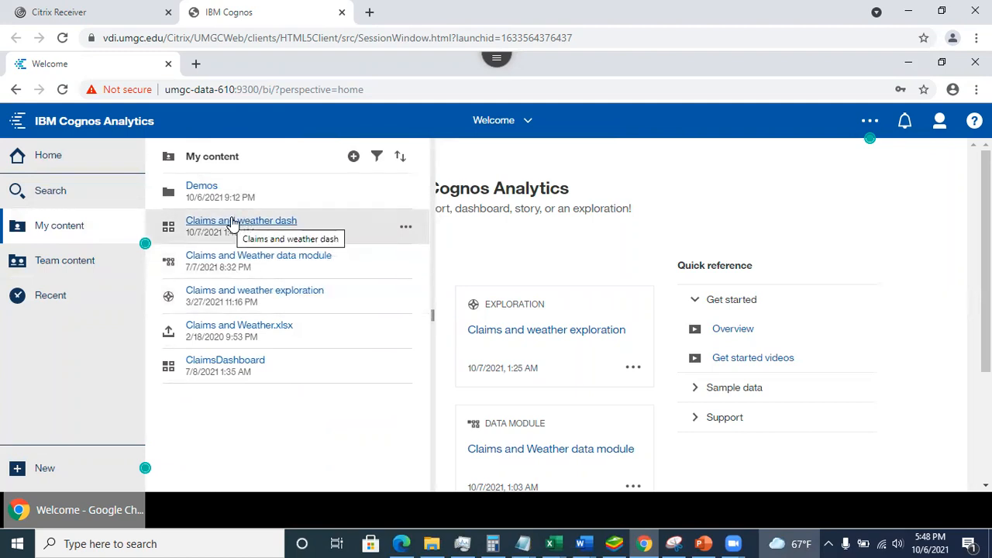
click(203, 187)
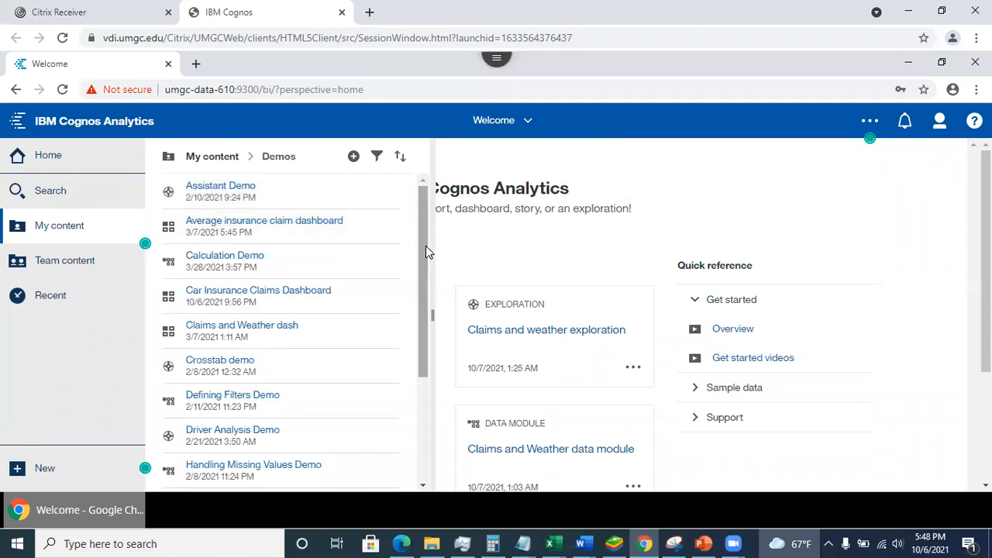
click(251, 293)
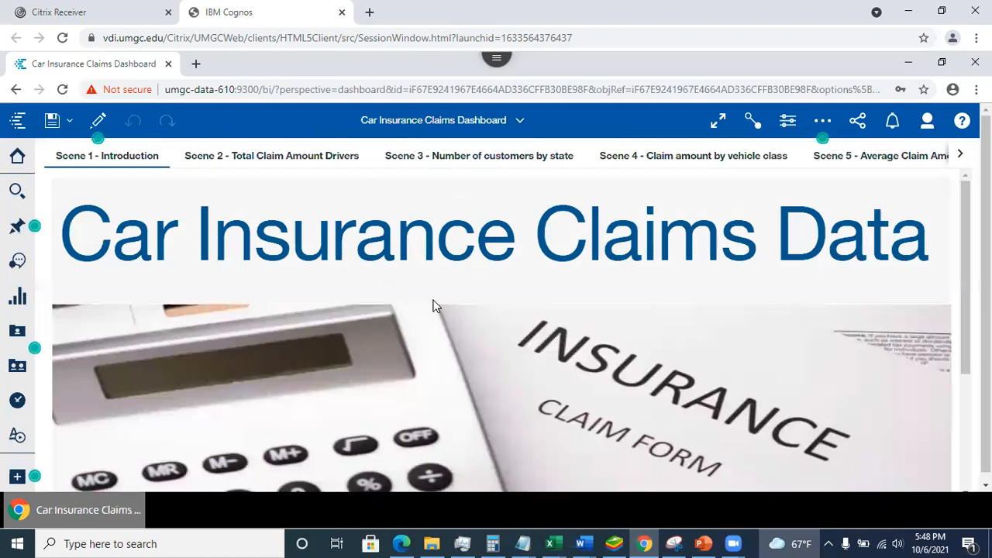
Look through Scenes 2 to 5 of the reopened dashboard, inspect the first visualization on Scene 3, and return to Scene 1.
click(338, 162)
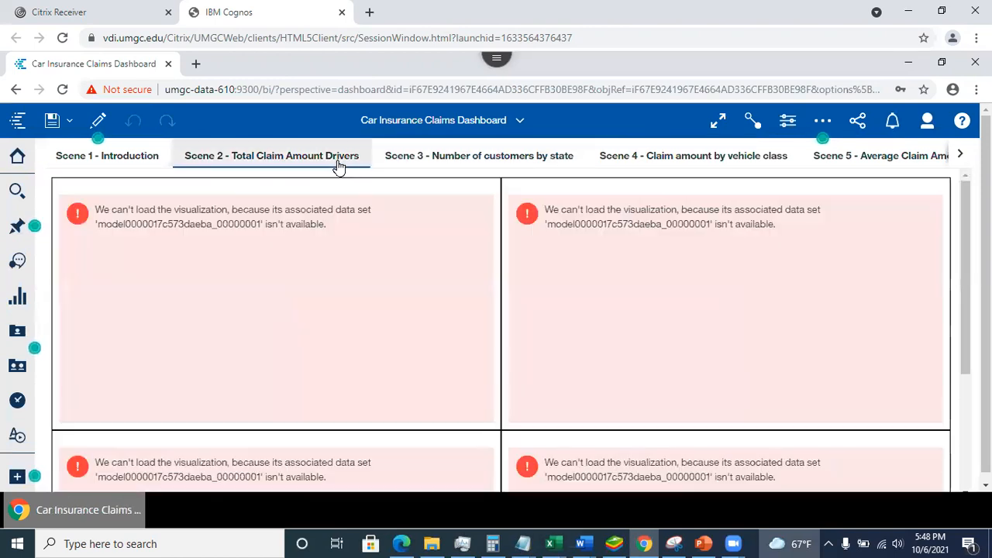
click(62, 157)
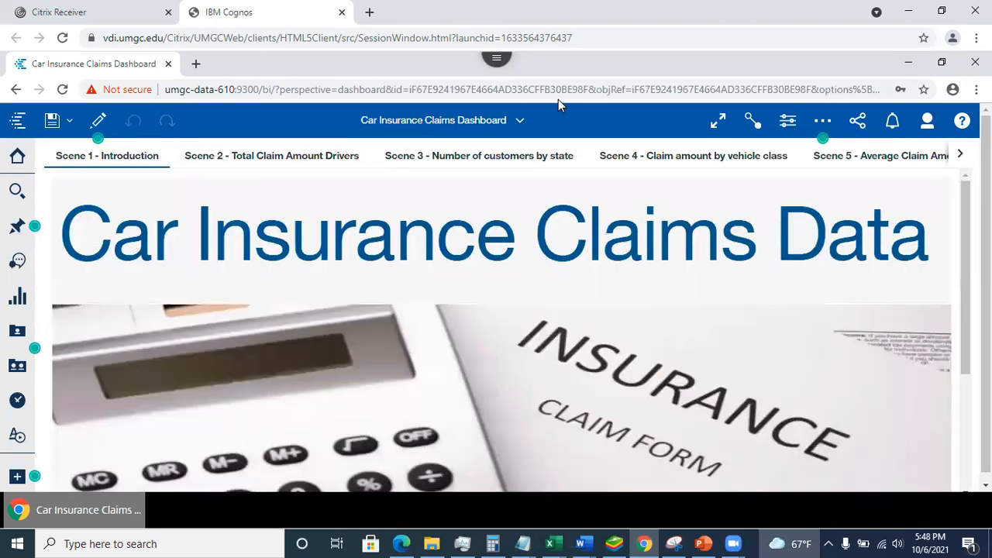
click(426, 148)
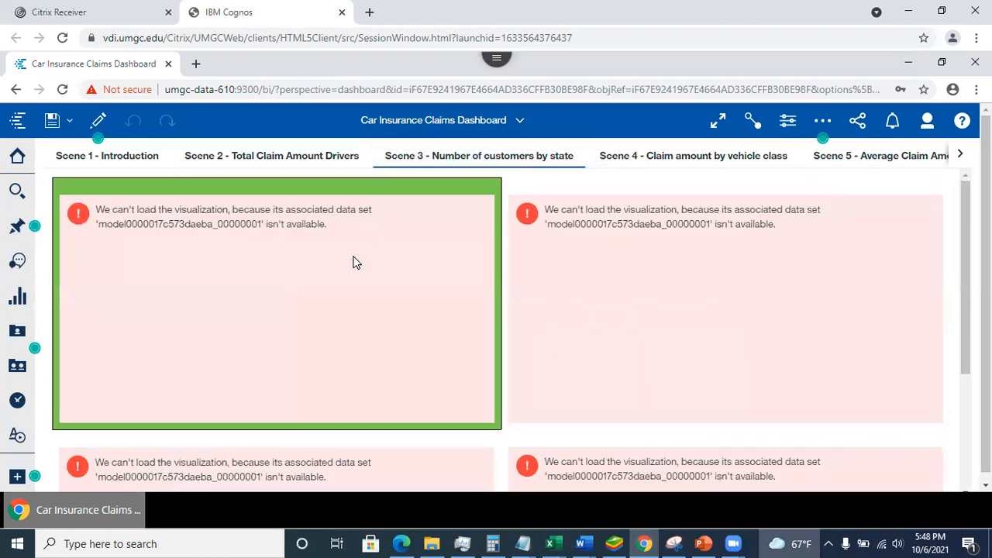
click(263, 240)
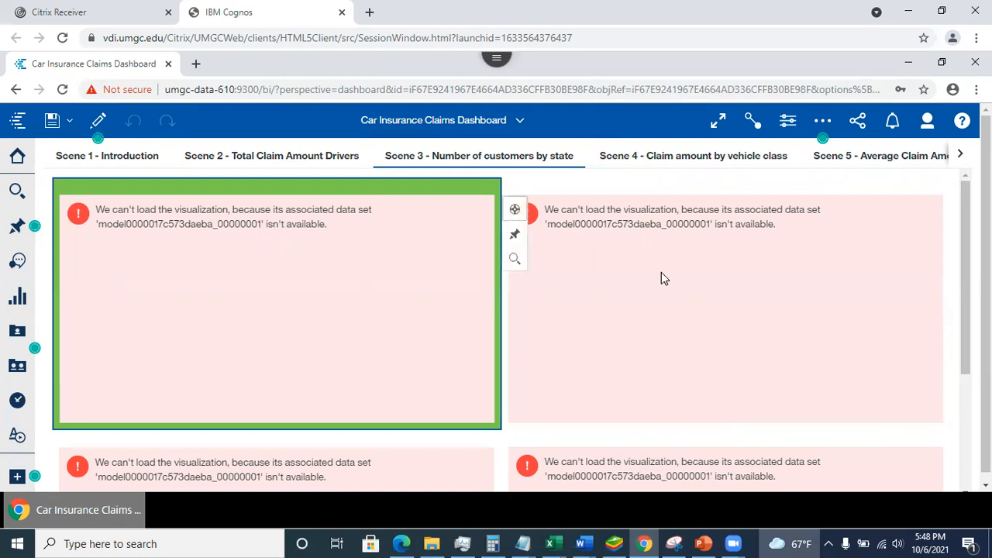
click(690, 156)
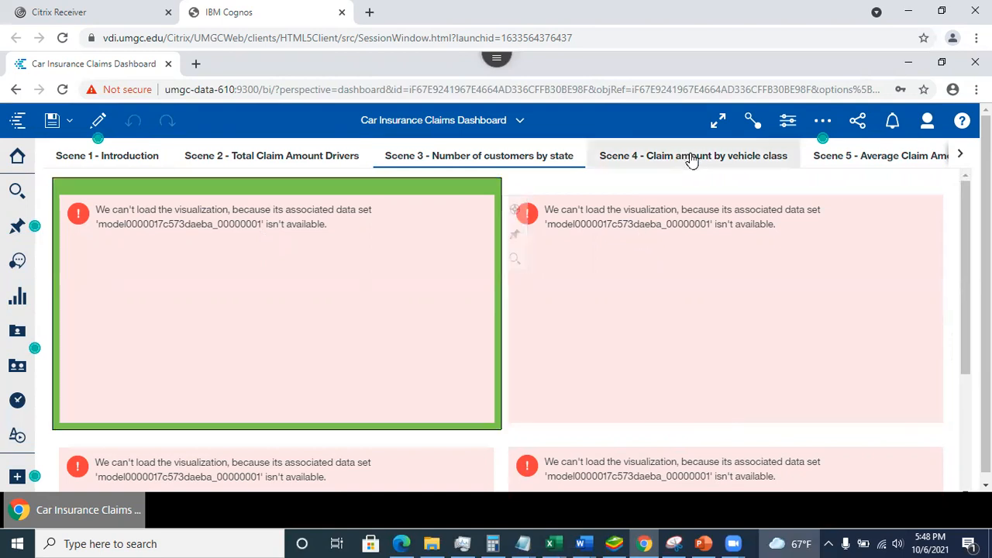
click(900, 157)
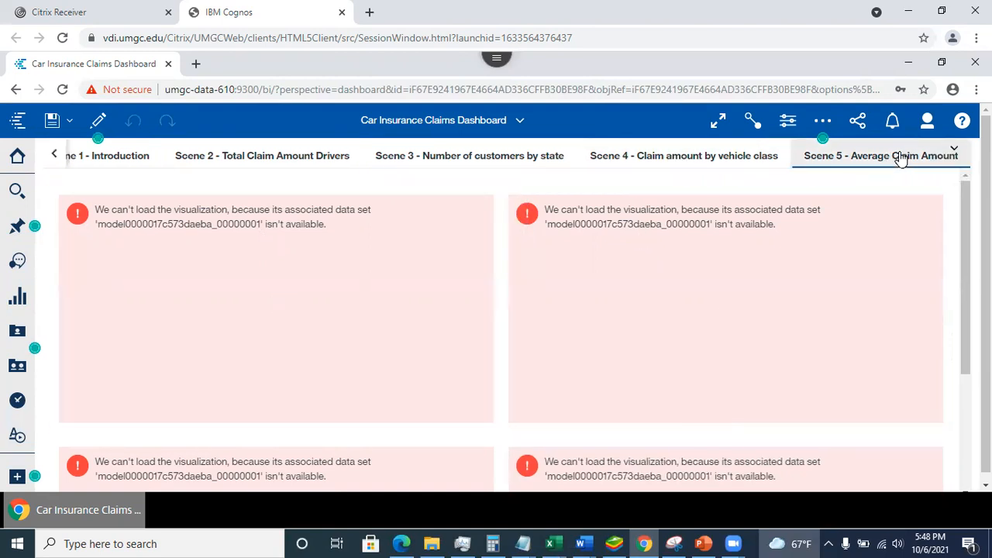
click(104, 160)
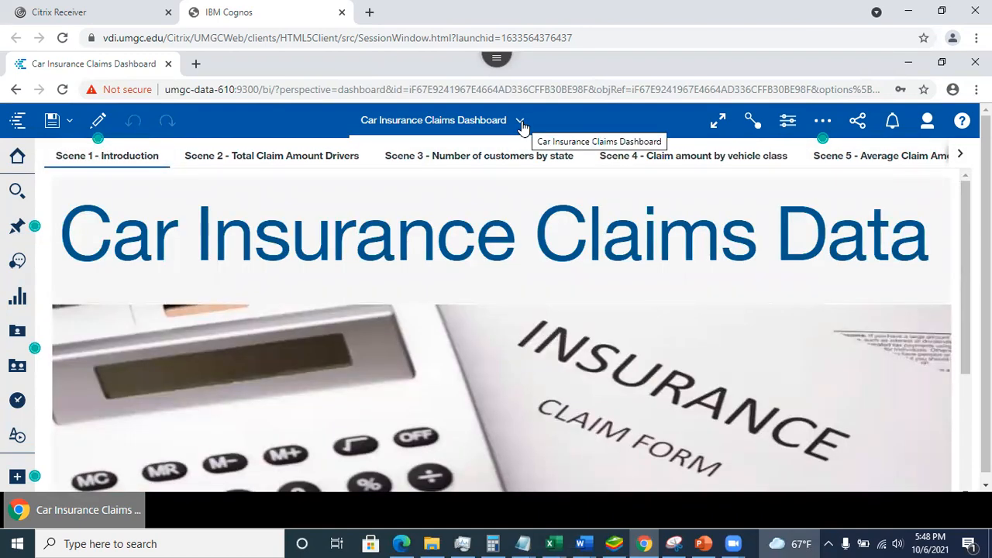
Close the Car Insurance Claims Dashboard and open the Claims and Weather dash from the Demos folder in My content.
click(521, 124)
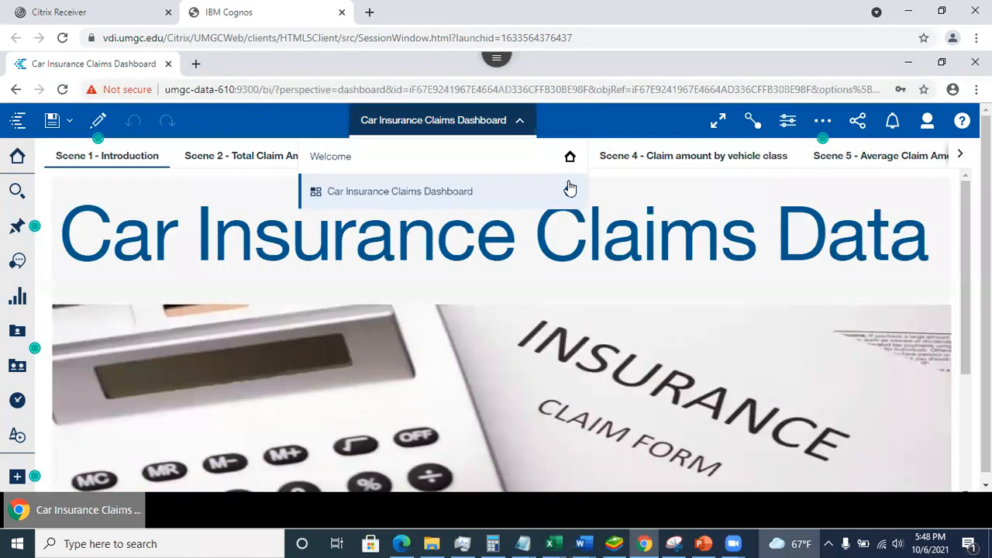
click(569, 188)
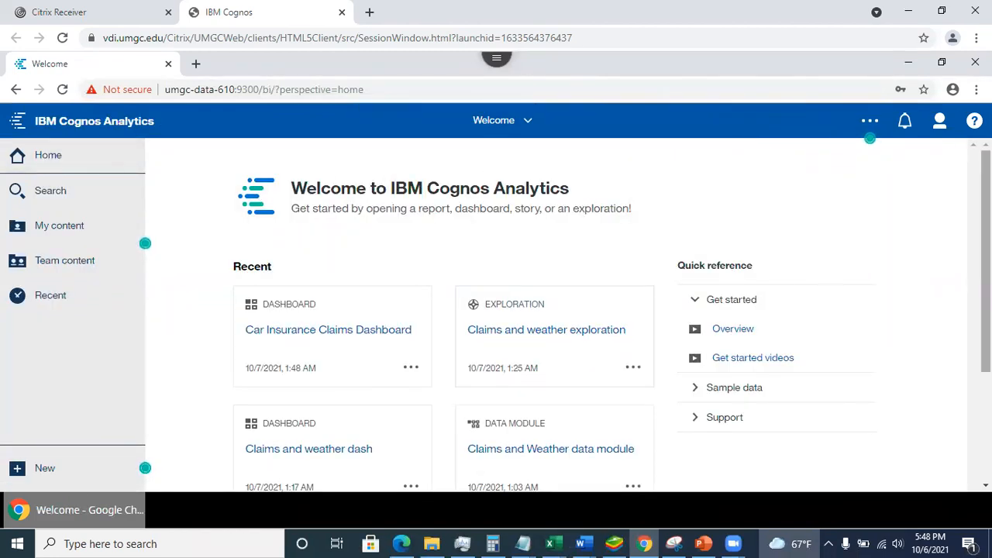
scroll(984, 310, down, 1)
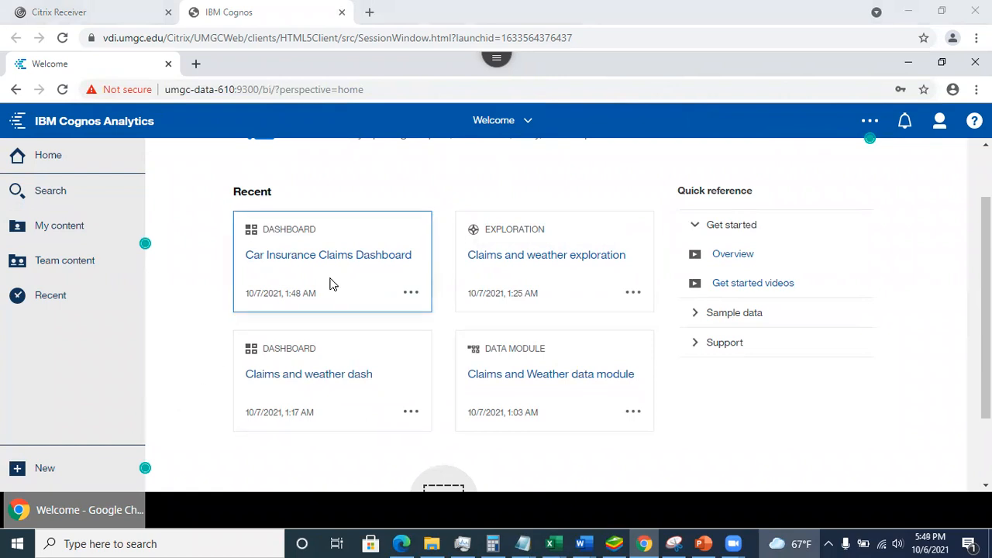
click(53, 224)
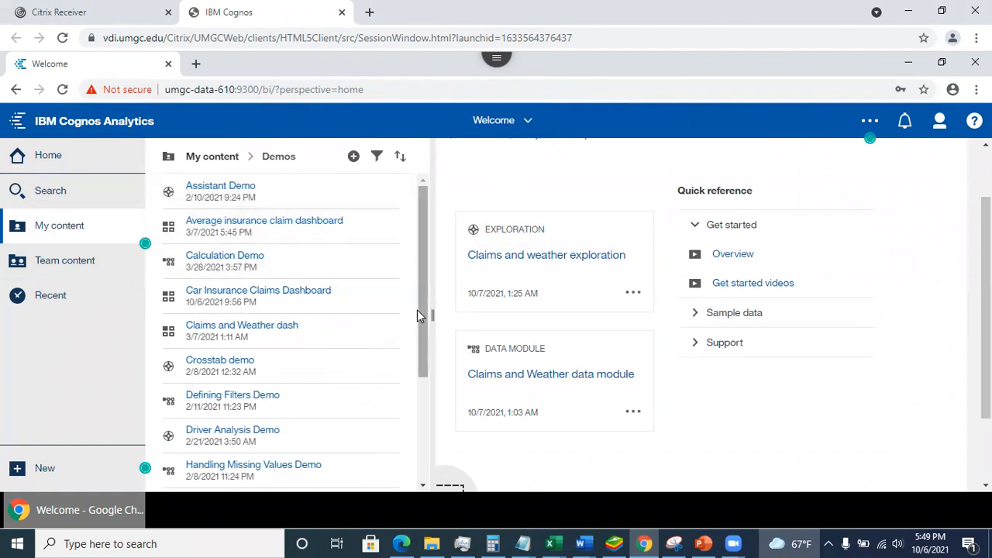
scroll(416, 357, down, 3)
scroll(413, 404, down, 3)
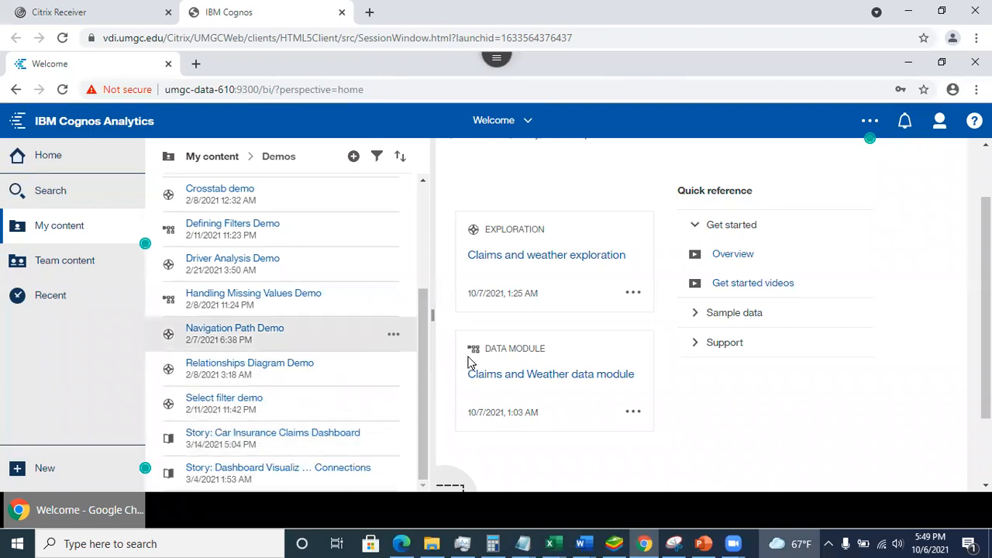
drag(424, 357, 436, 222)
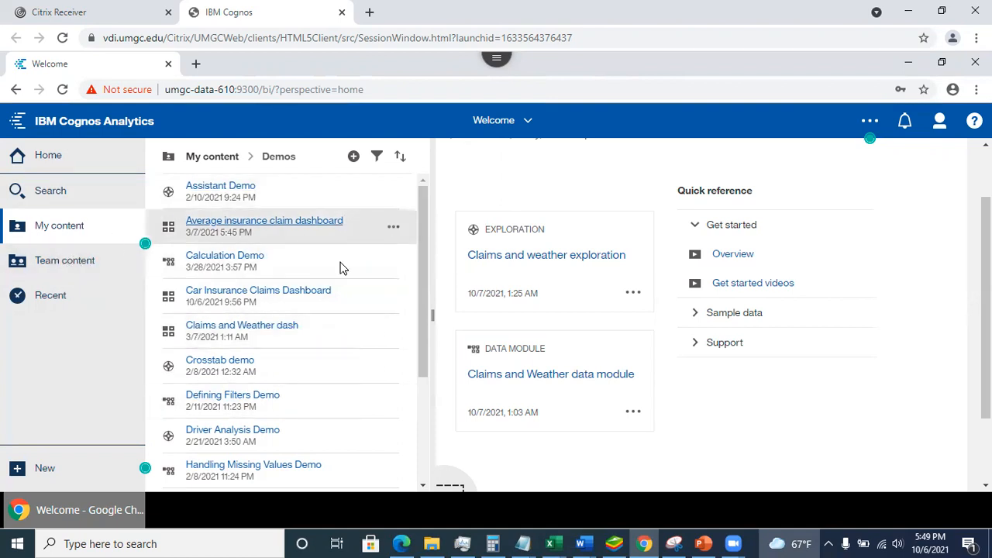
click(248, 329)
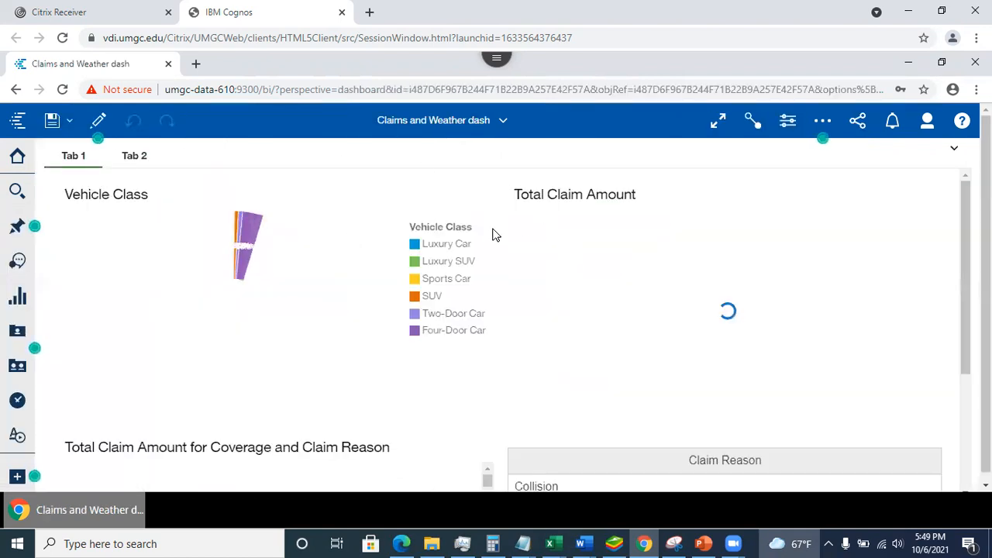
Put the dashboard in edit mode and rename Tab 1 as Scene 1.
click(72, 157)
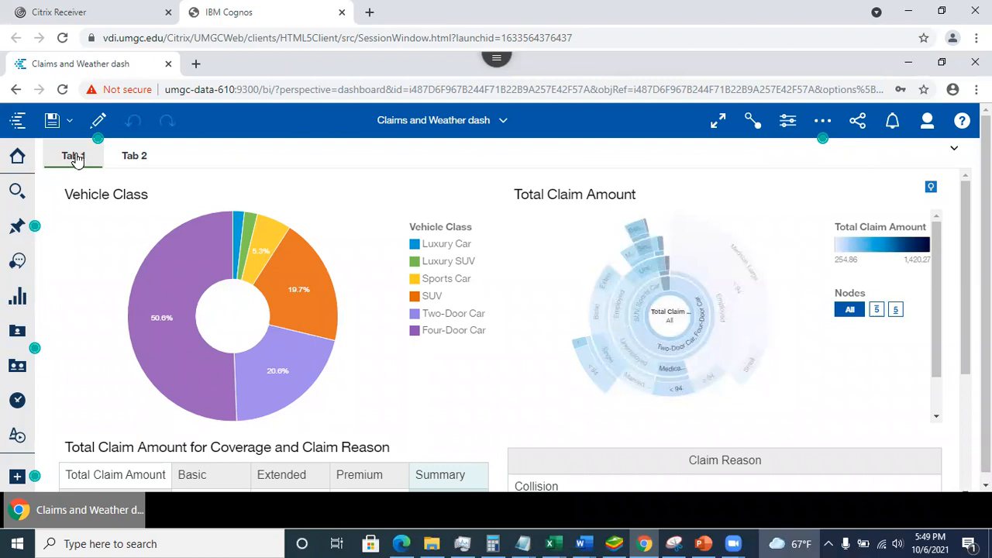
click(98, 120)
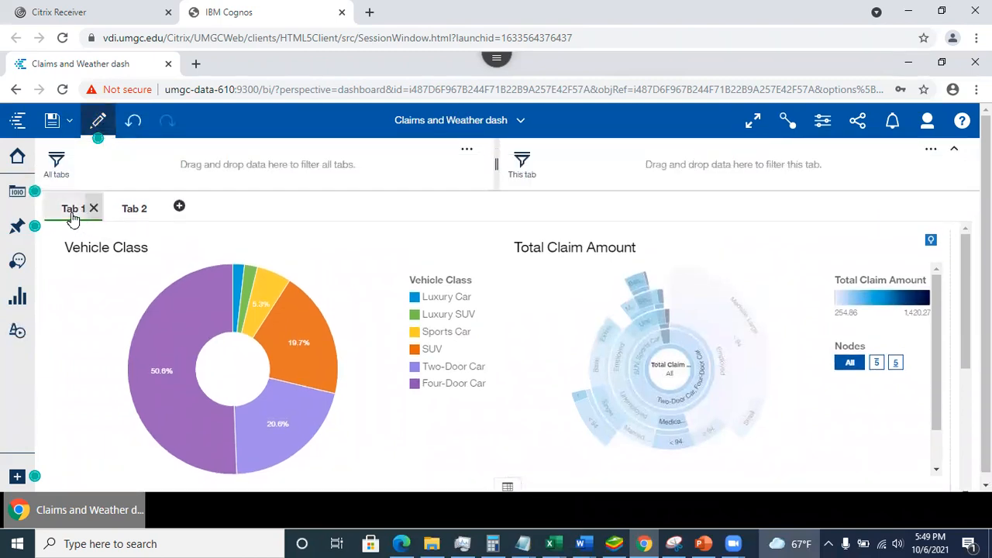
click(72, 218)
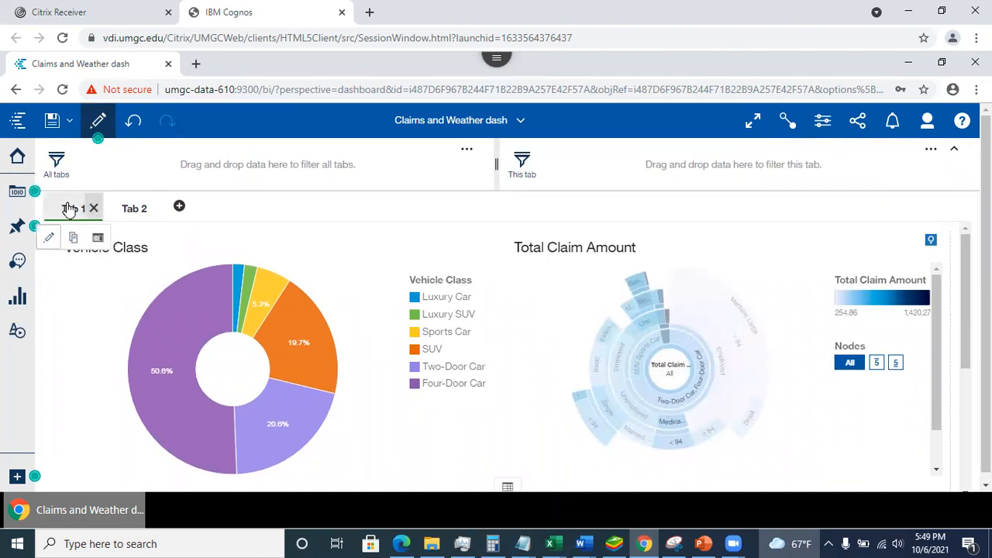
click(62, 213)
click(66, 212)
click(49, 234)
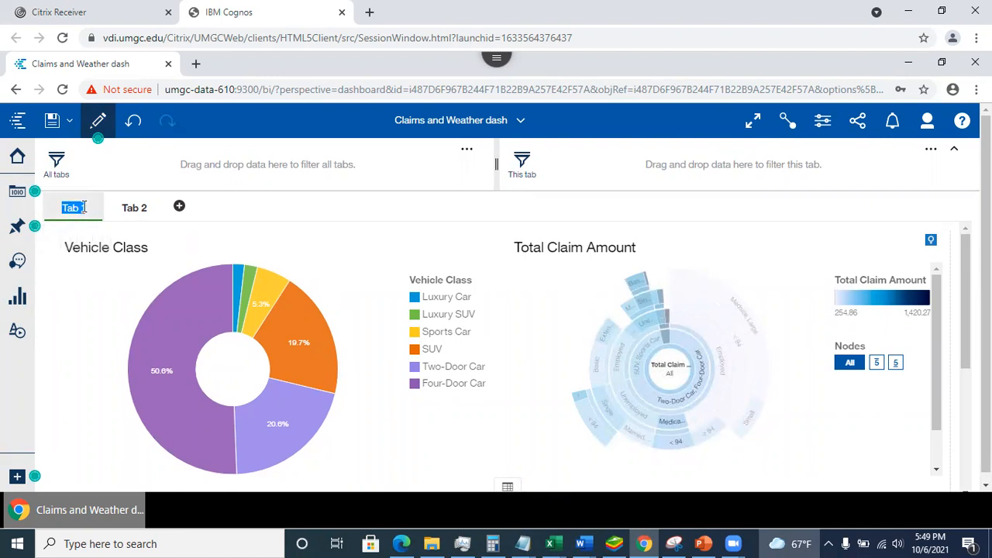
text(S)
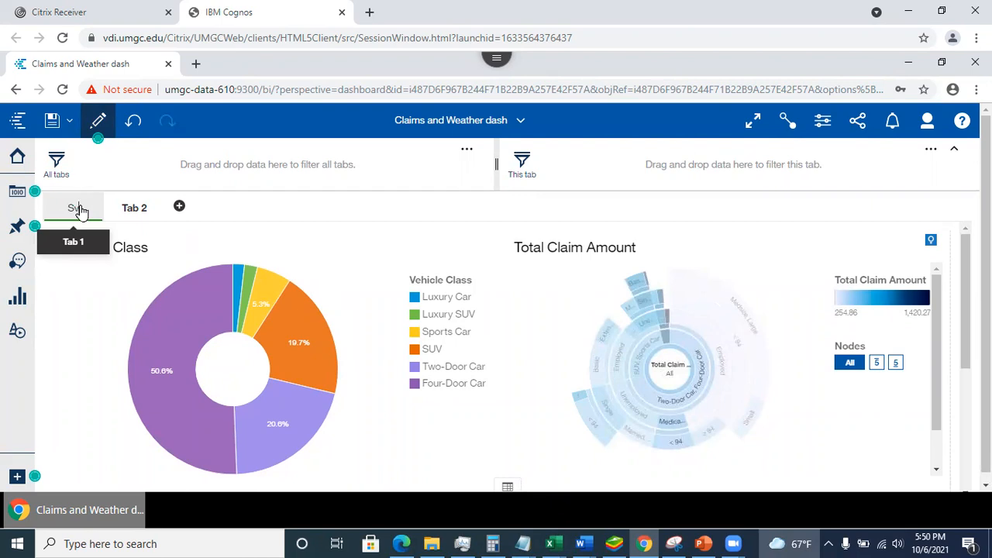
text(cena)
text( 1)
key(Return)
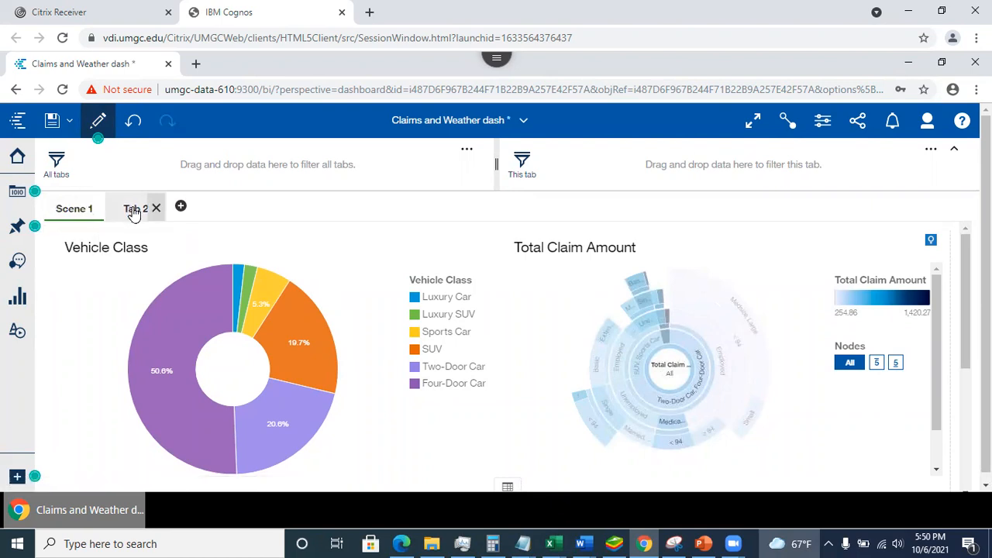
Rename Tab 2 as Scene 2.
double_click(134, 209)
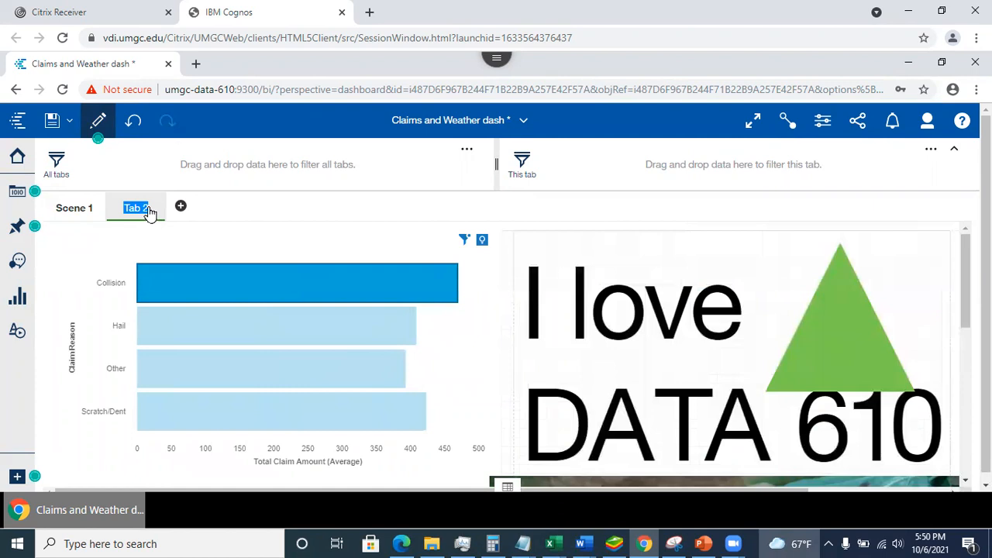
text(Scene 2)
key(Return)
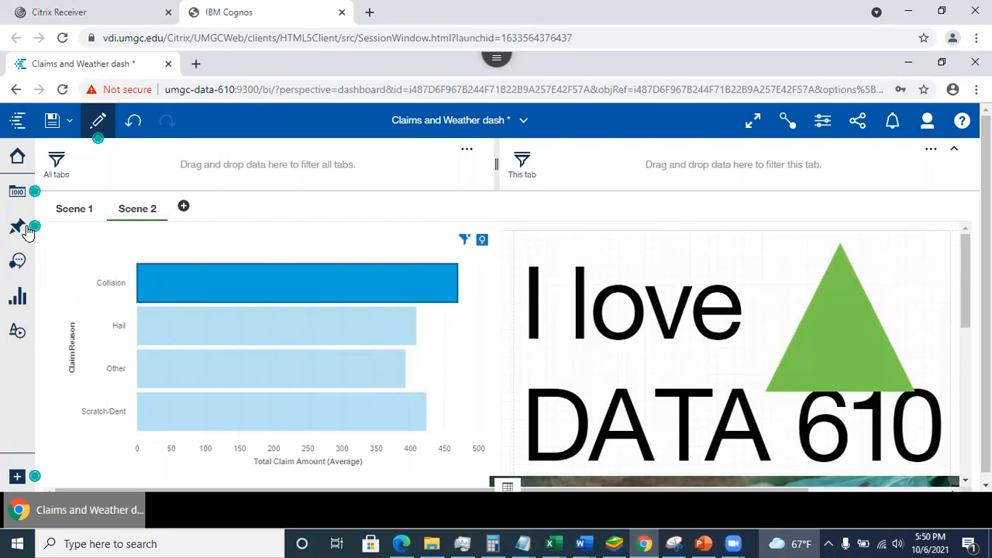
Add a third tab after Scene 2 using the template with four equal panels, and select the new tab.
click(184, 207)
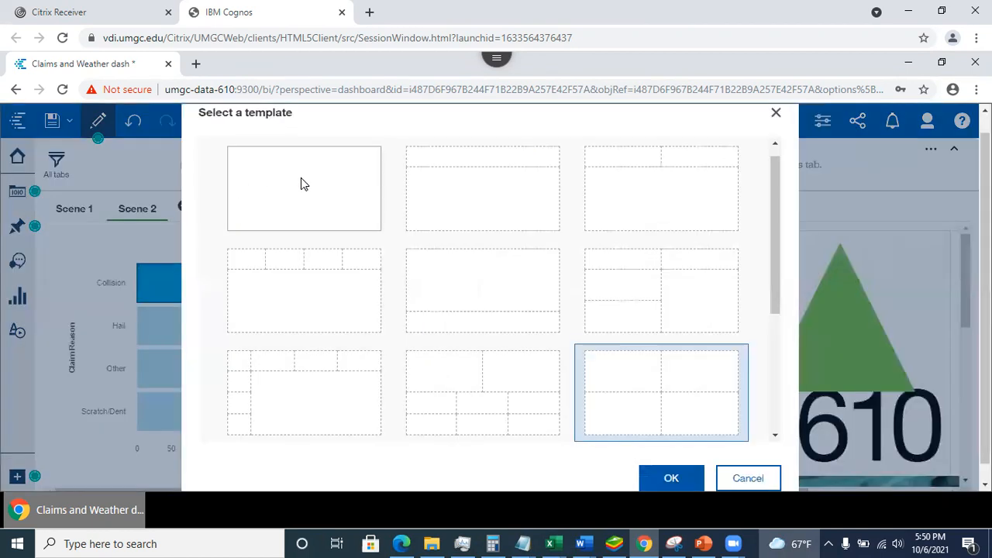
click(671, 478)
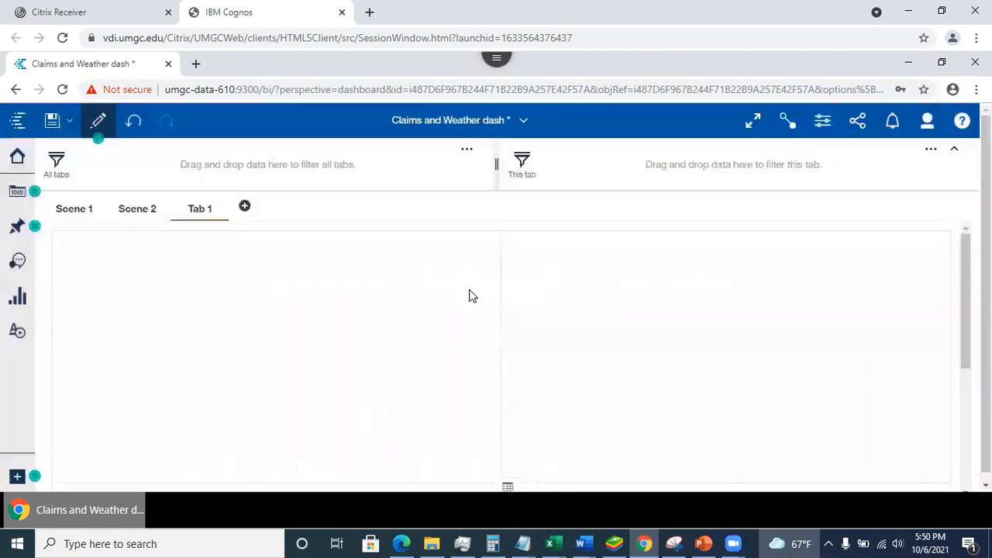
click(200, 210)
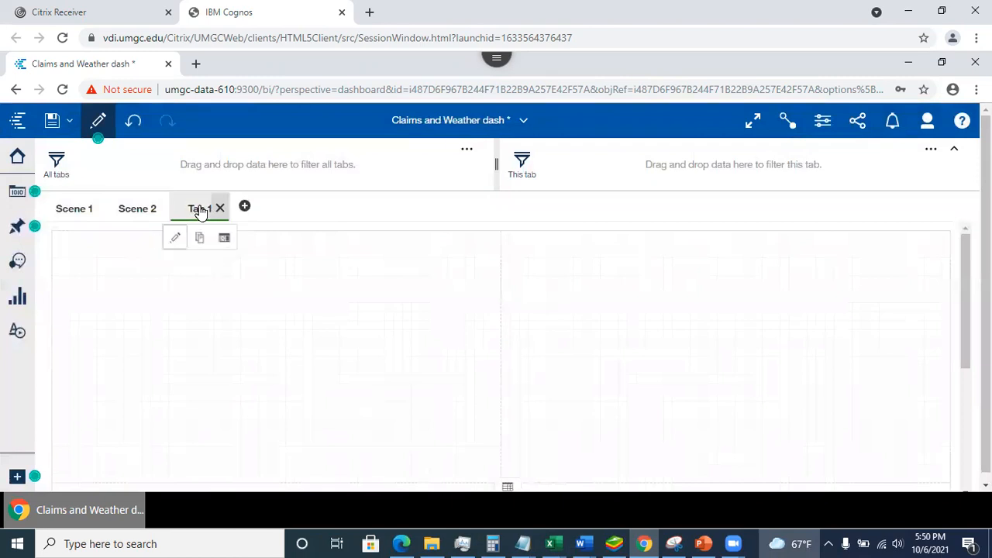
Rename the new third tab as Scene 3 and show the list of pinned visualizations.
click(176, 236)
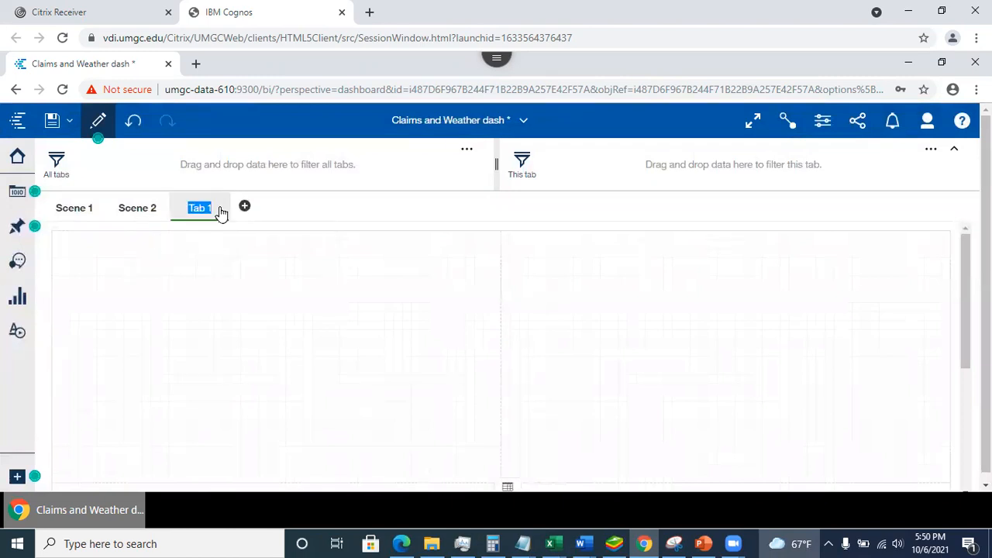
text(Scene )
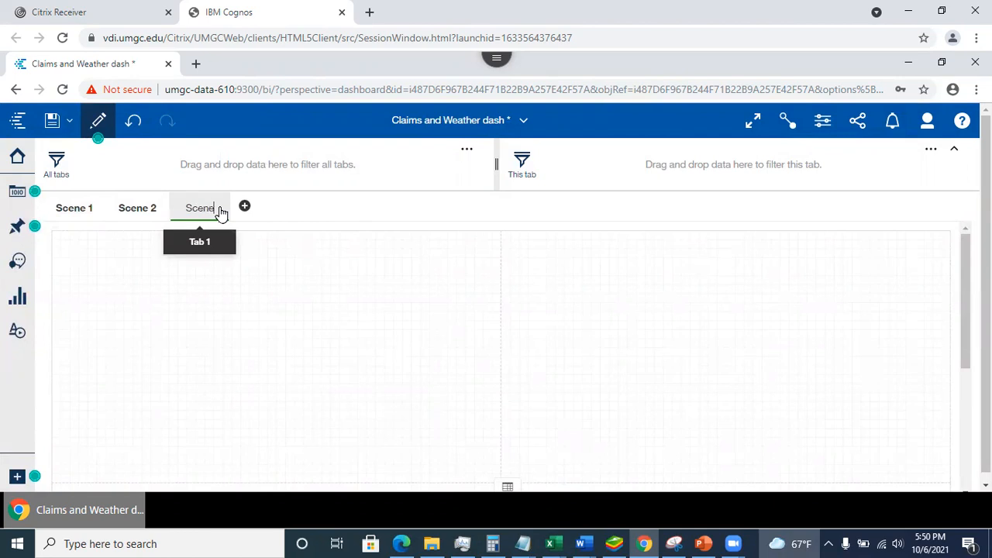
text(3)
click(349, 214)
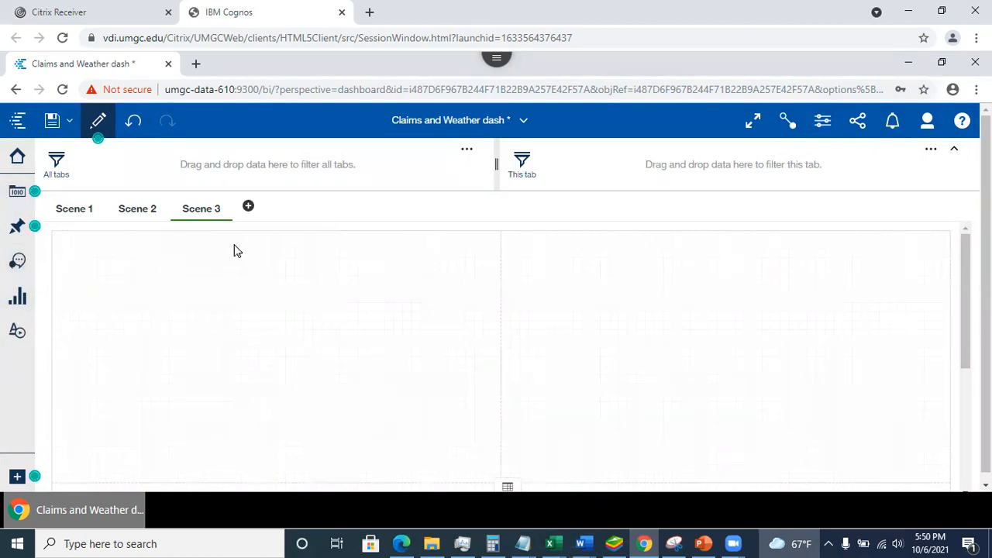
click(17, 230)
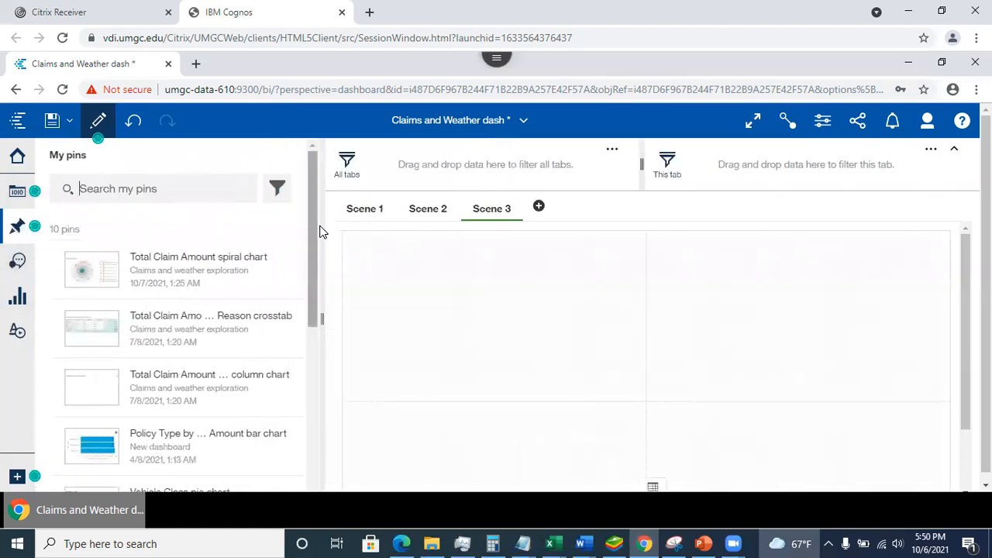
Try to place the pinned Total Claim Amount spiral chart in Scene 3's upper-left panel, and delete it from the panel.
drag(91, 267, 485, 299)
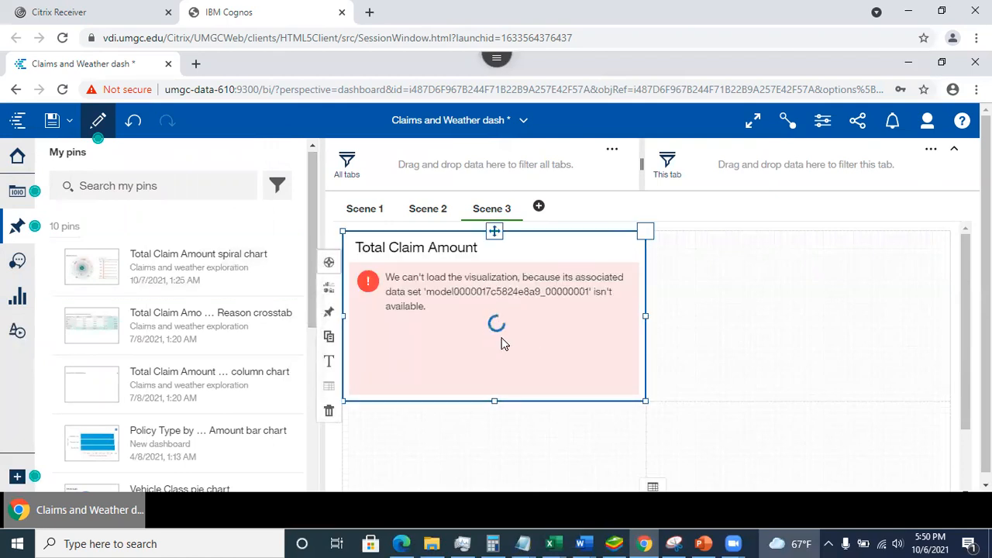
click(700, 308)
click(490, 304)
key(Delete)
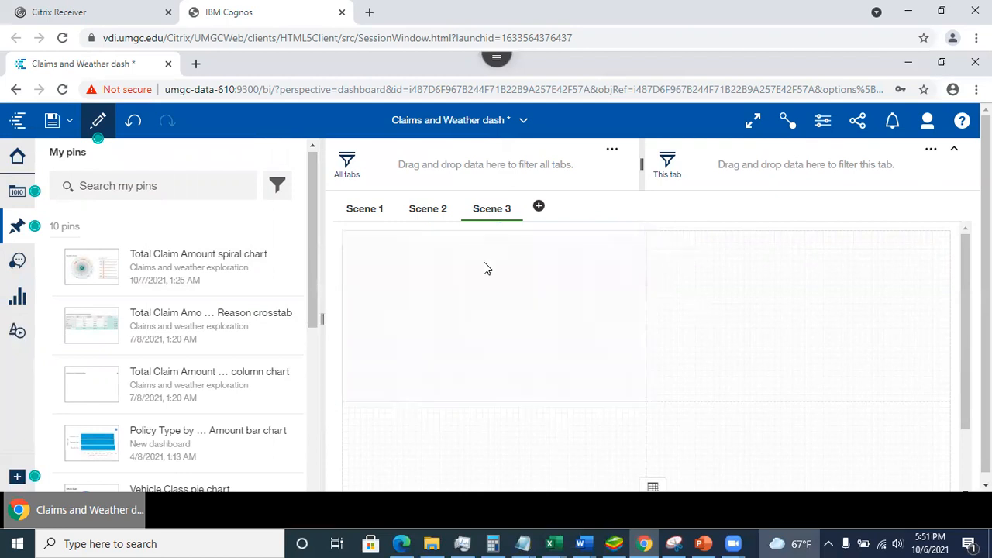
Place the pinned Vehicle Class pie chart in Scene 3's upper-left panel and save the dashboard.
drag(310, 287, 335, 423)
drag(91, 233, 499, 315)
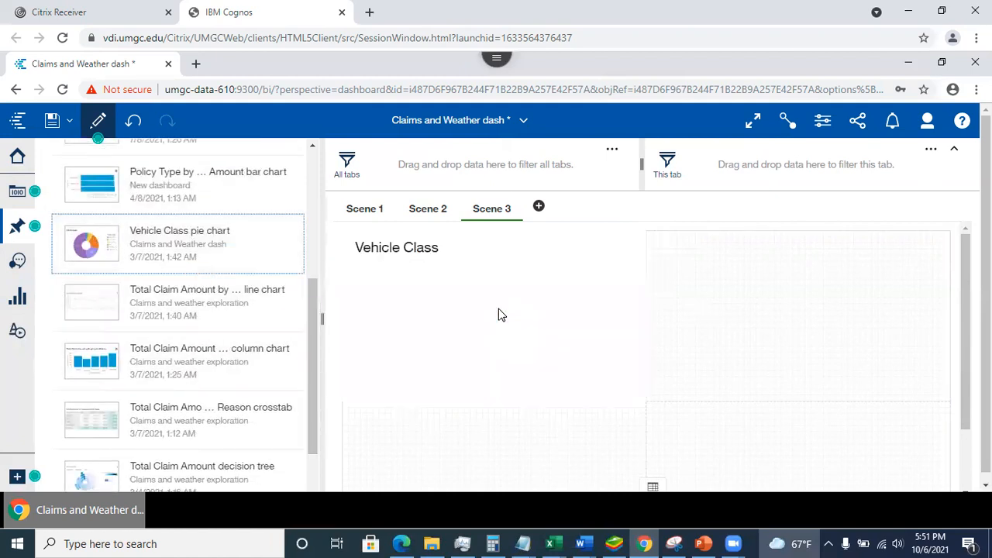
click(523, 124)
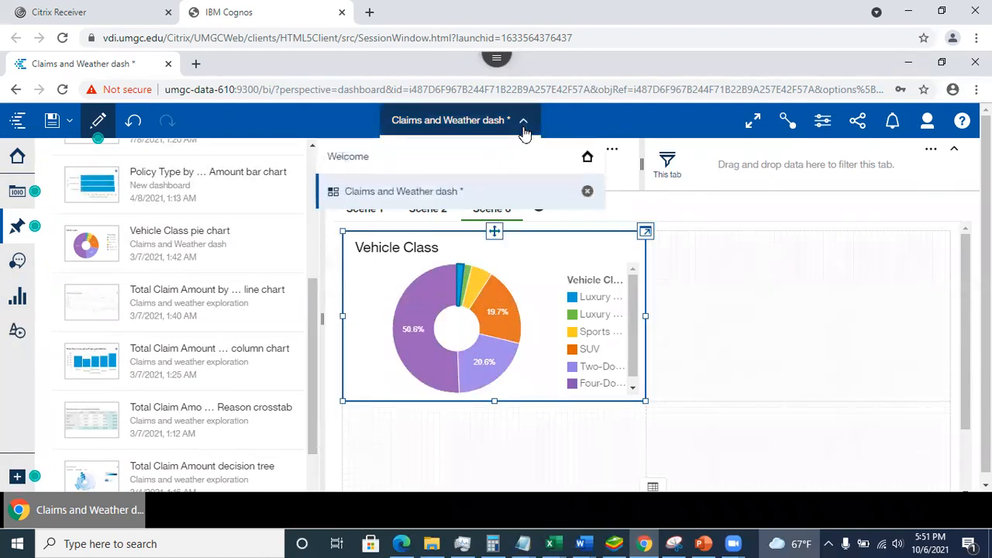
click(52, 122)
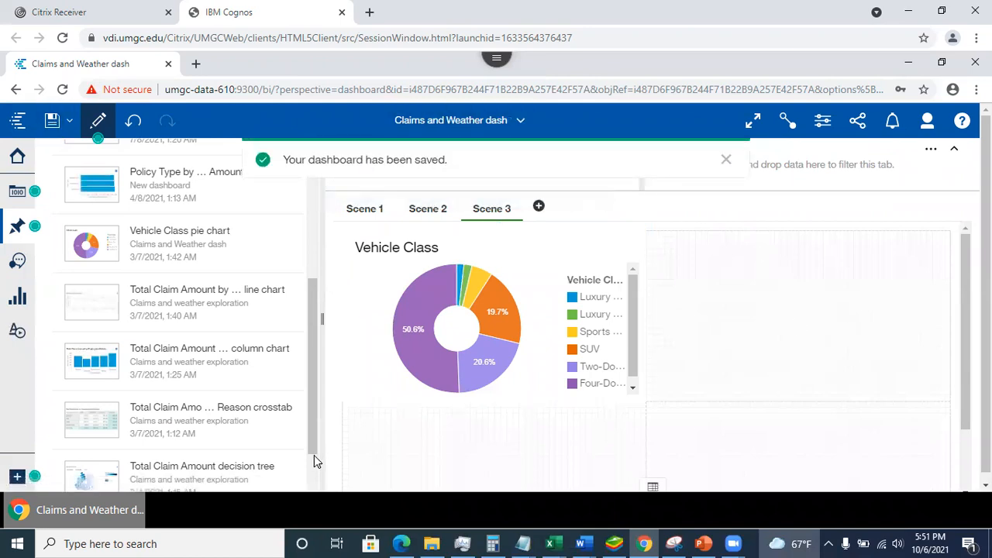
Place the pinned Total Claim Amount by EmploymentStatus column chart in Scene 3's upper-right and lower-left panels, and save the dashboard.
drag(89, 358, 795, 315)
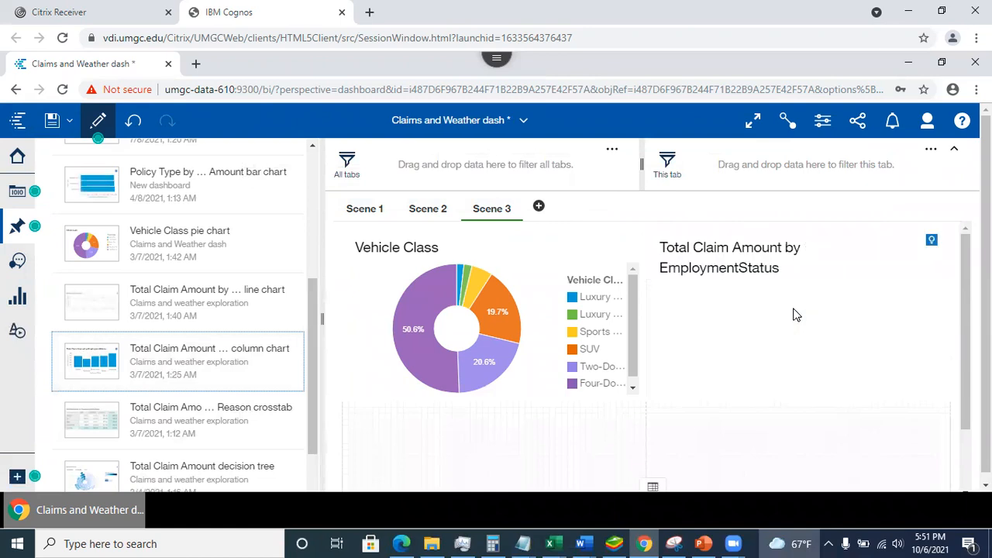
drag(986, 304, 986, 318)
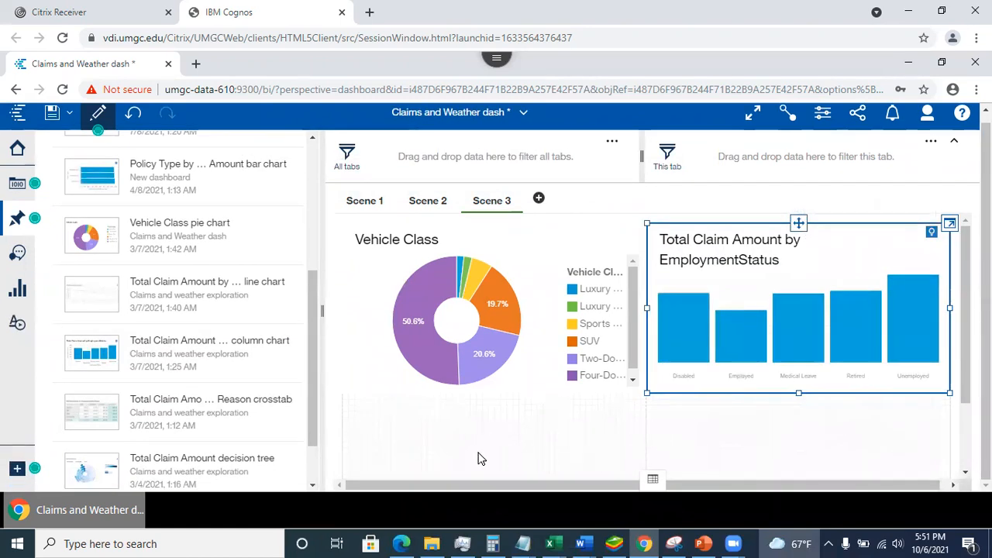
drag(355, 413, 500, 420)
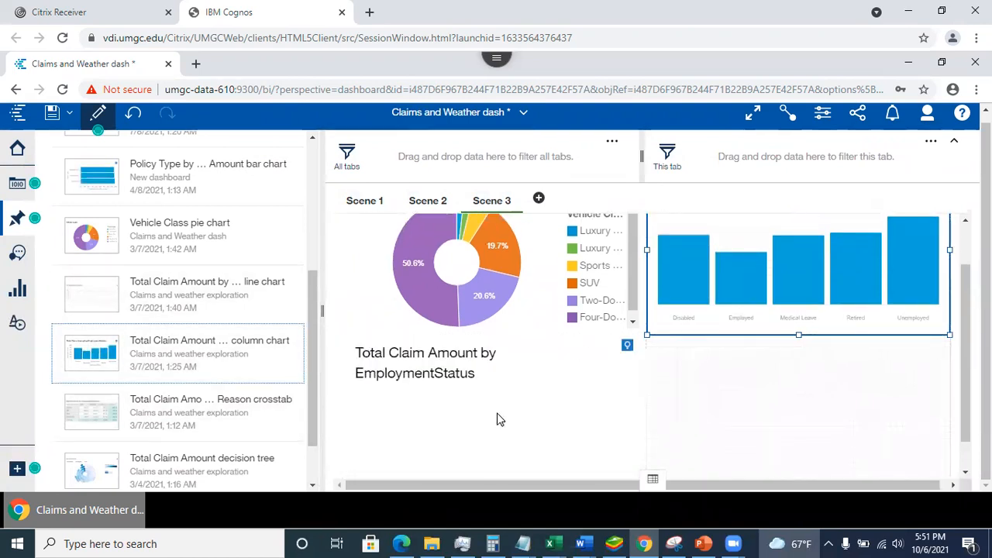
click(779, 383)
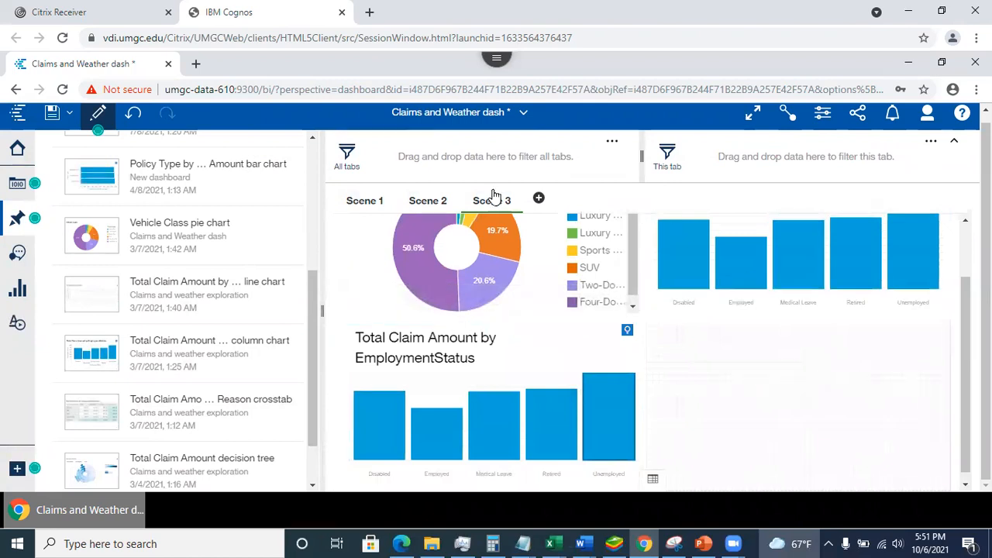
click(62, 113)
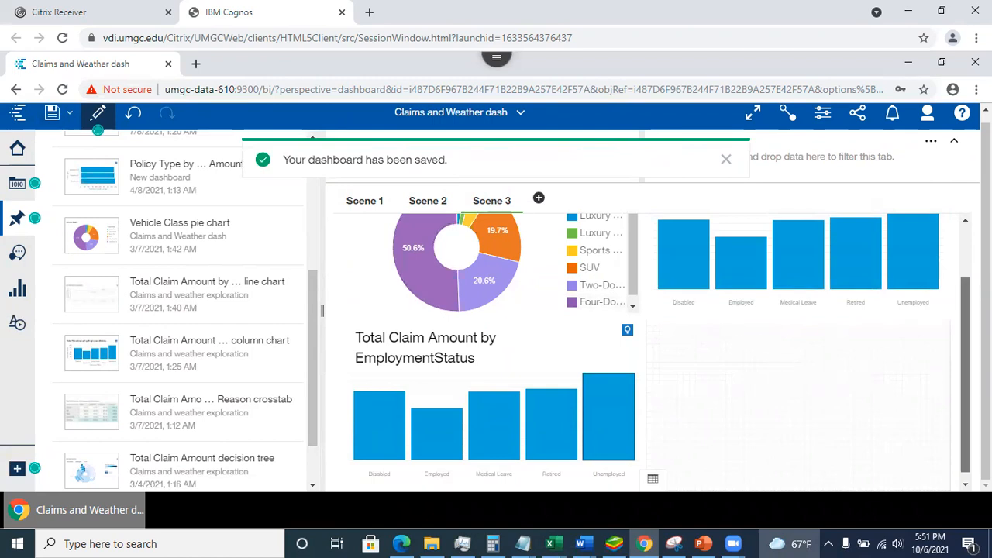
Hide the pinned visualizations and review the charts in all four panels of Scene 3.
drag(966, 310, 966, 236)
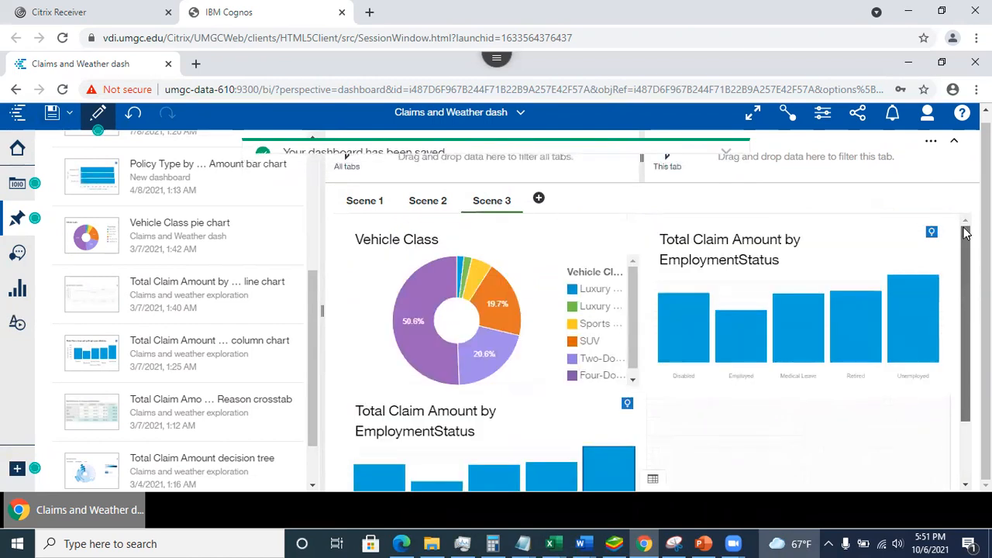
click(17, 221)
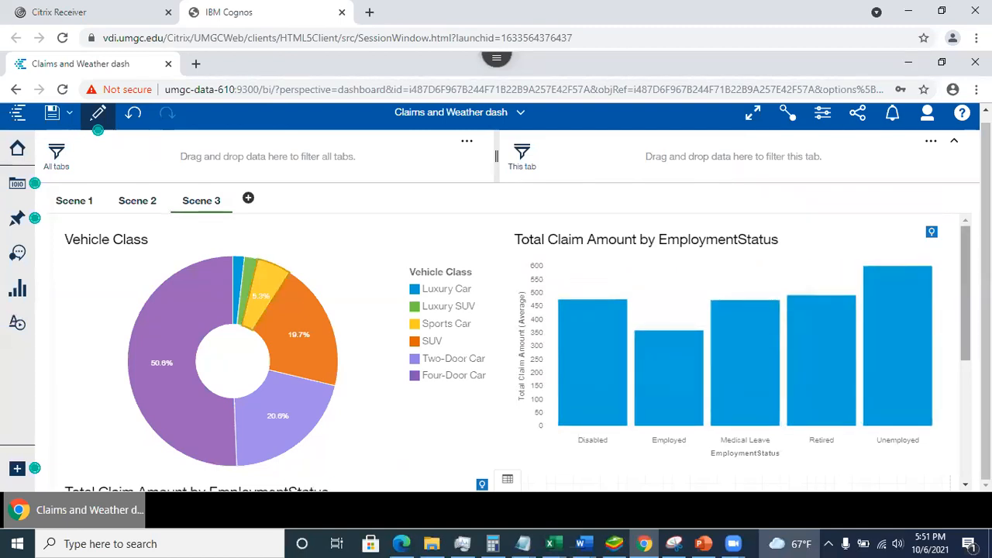
scroll(958, 281, down, 2)
scroll(819, 422, down, 2)
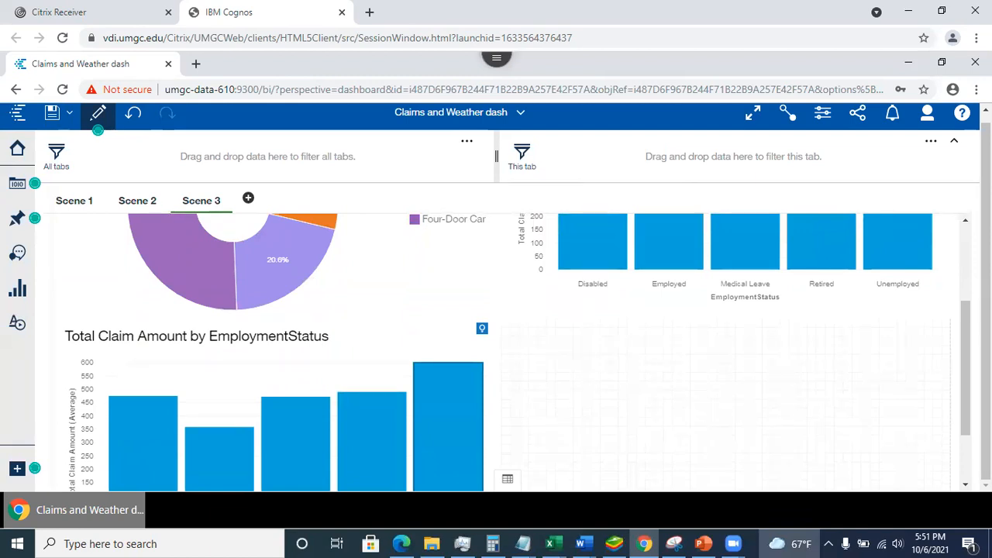
drag(966, 381, 967, 304)
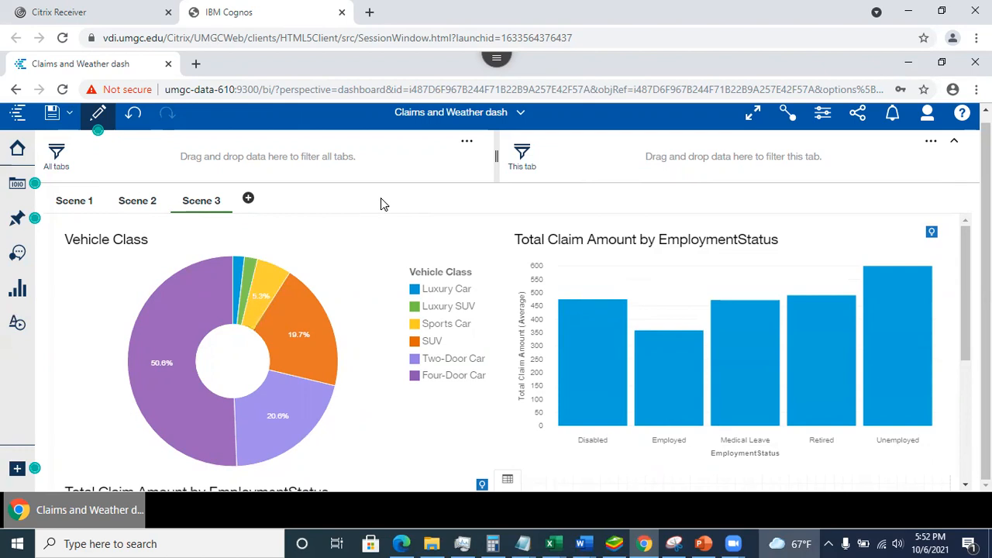
Start saving the dashboard as a story from Scene 1, up to the transition style choice, and switch to the PowerPoint presentation.
click(63, 201)
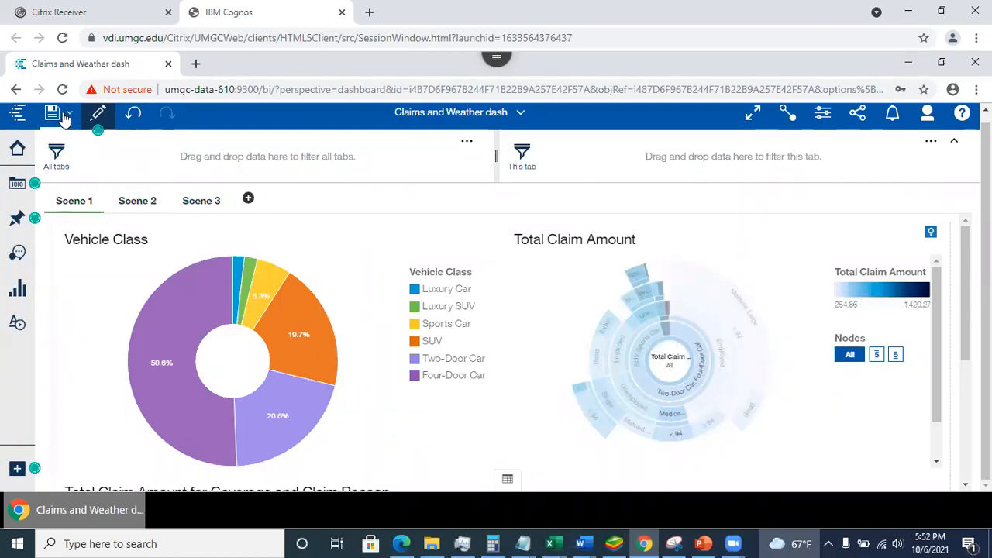
click(68, 116)
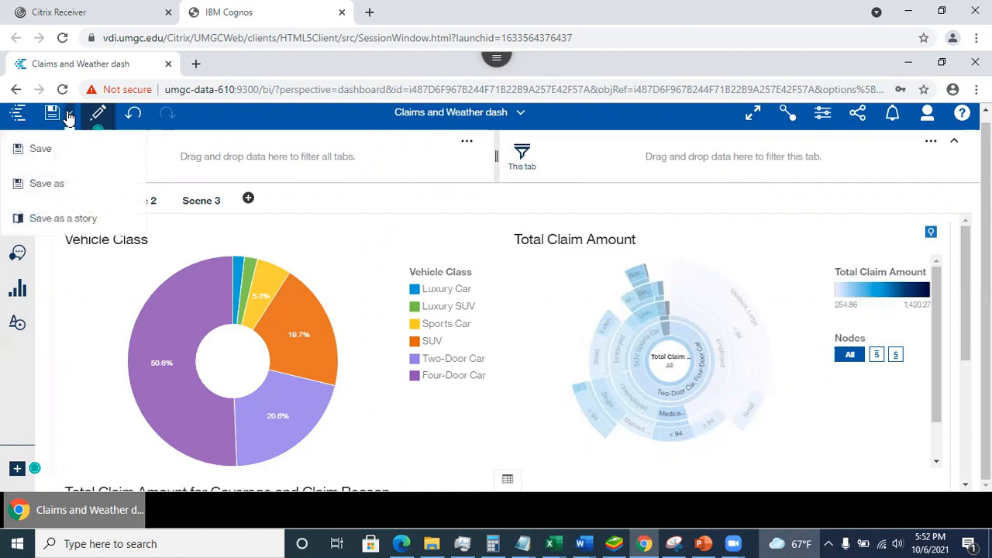
click(48, 220)
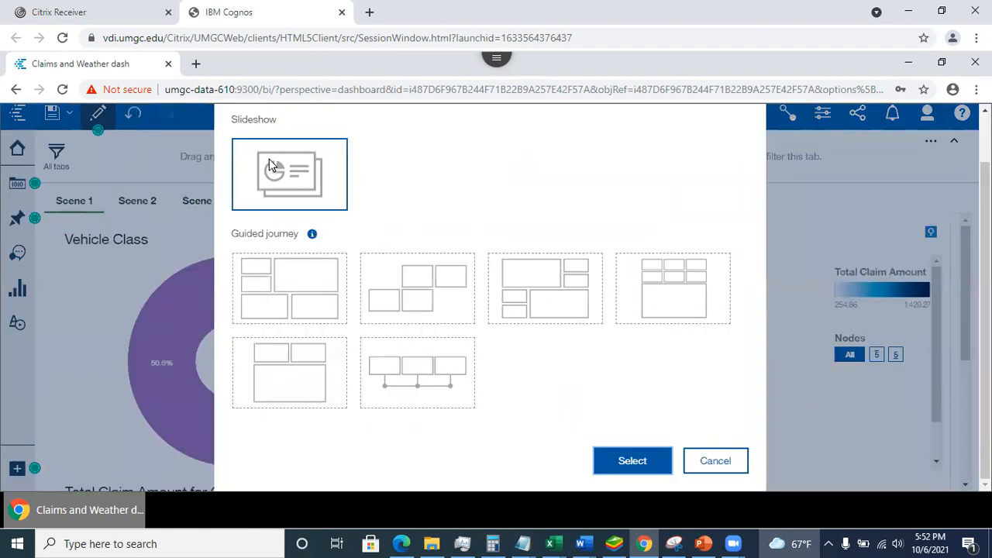
click(703, 543)
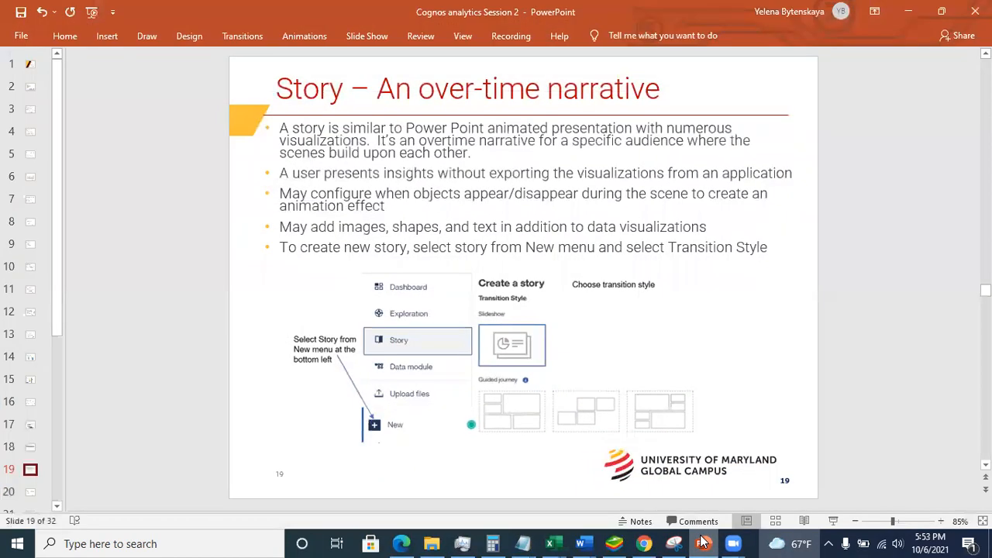
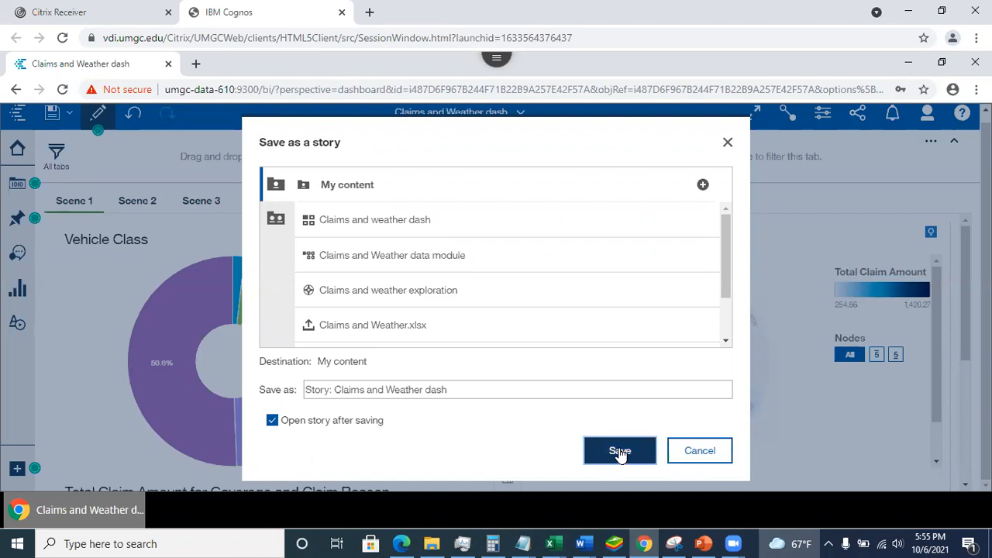
Save the story as "Story: Claims and Weather dash" in My content and look through its three scenes, returning to Scene 1.
click(620, 451)
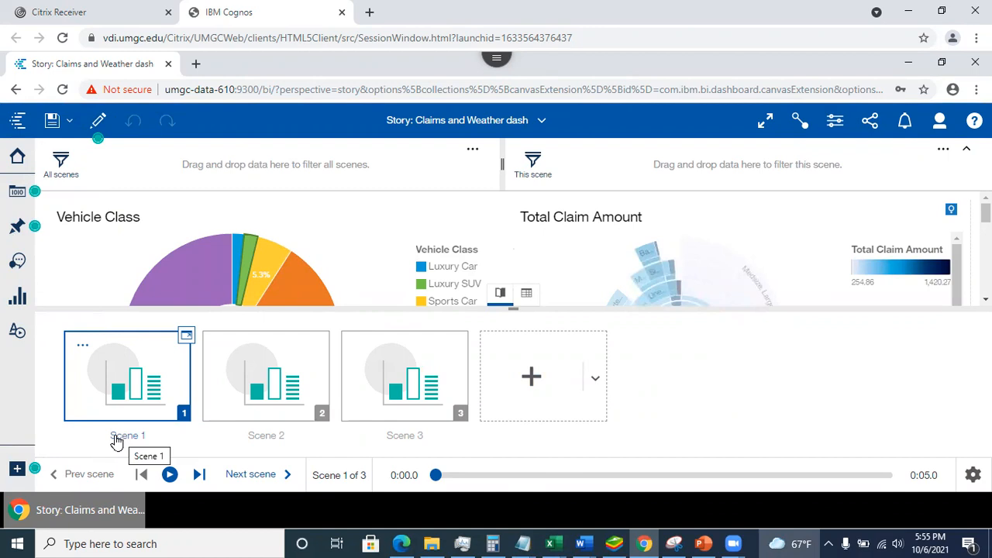
click(127, 380)
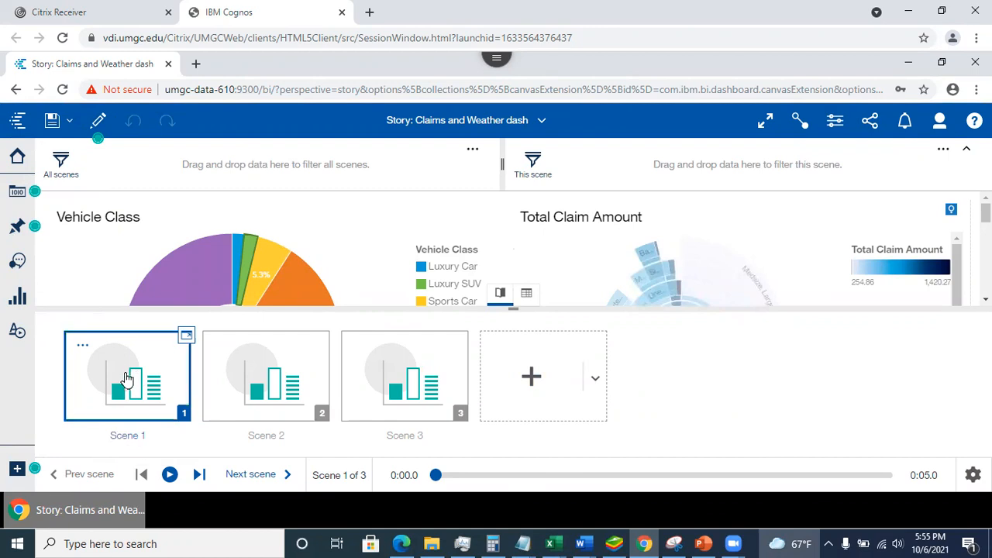
click(277, 379)
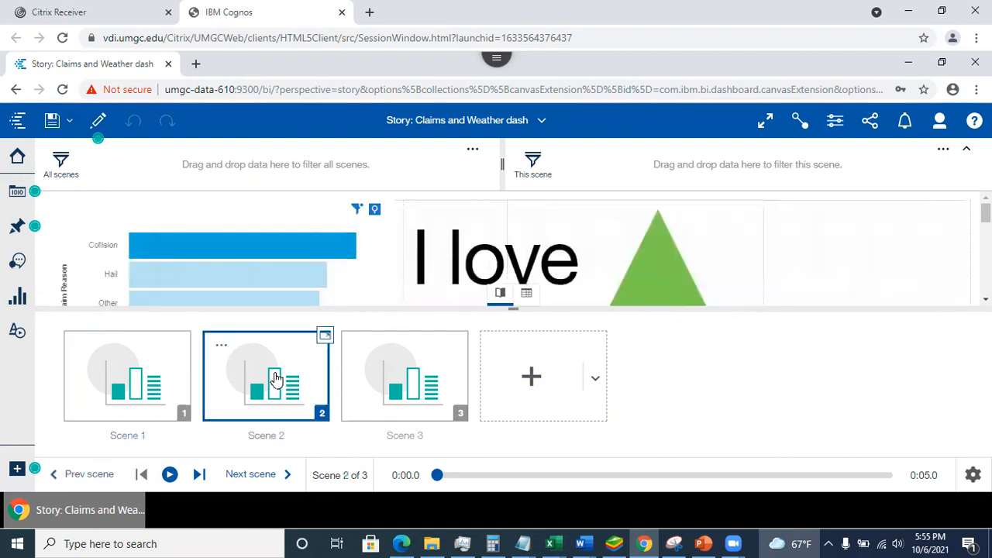
click(422, 384)
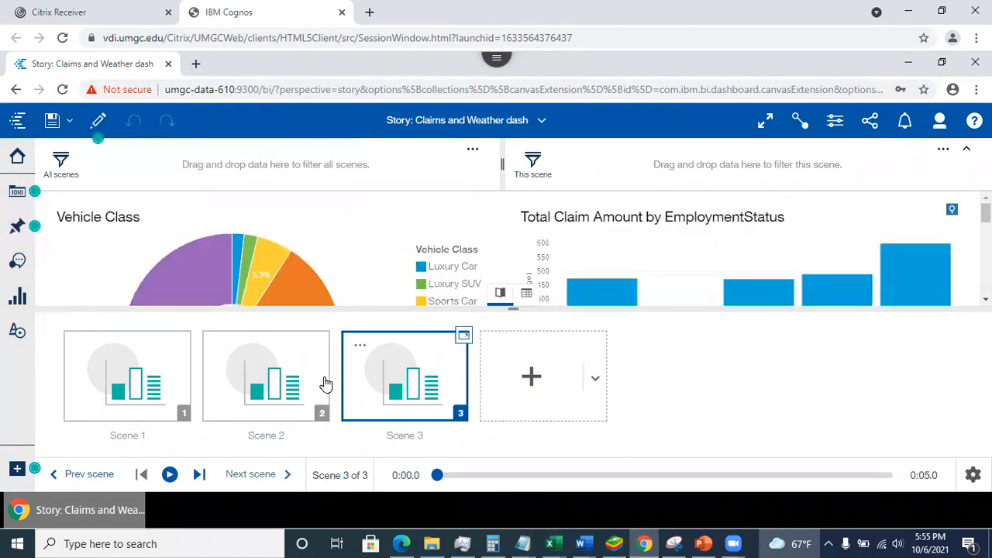
click(127, 383)
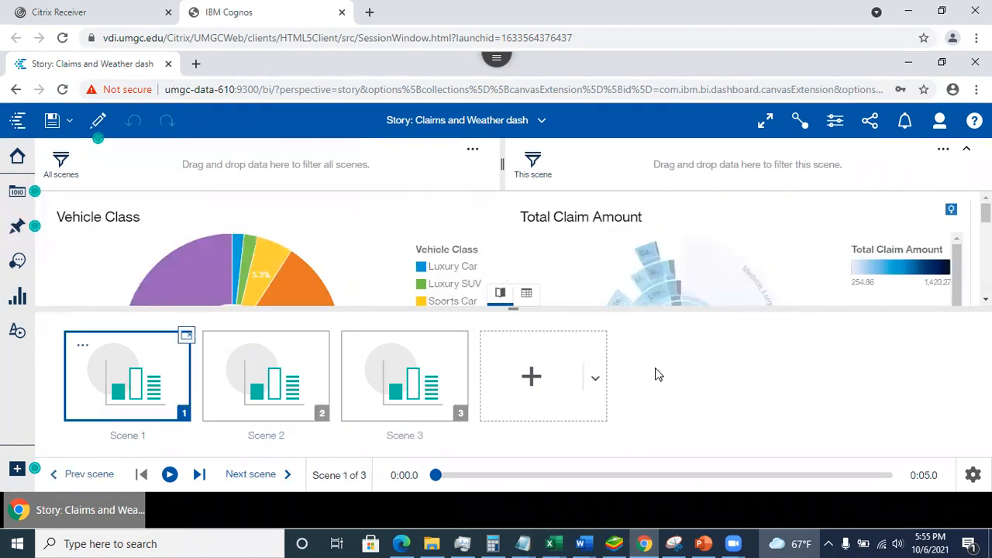
mouse_move(986, 213)
mouse_down()
mouse_move(986, 284)
mouse_move(986, 212)
mouse_up()
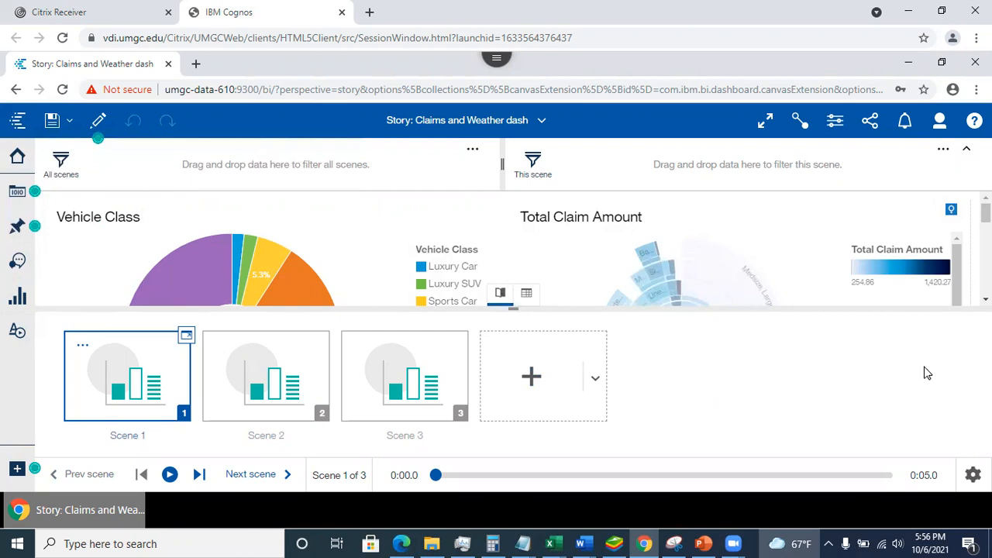
Check the story's playback options and enlarge the canvas area to review the visualizations in Scene 1.
click(972, 476)
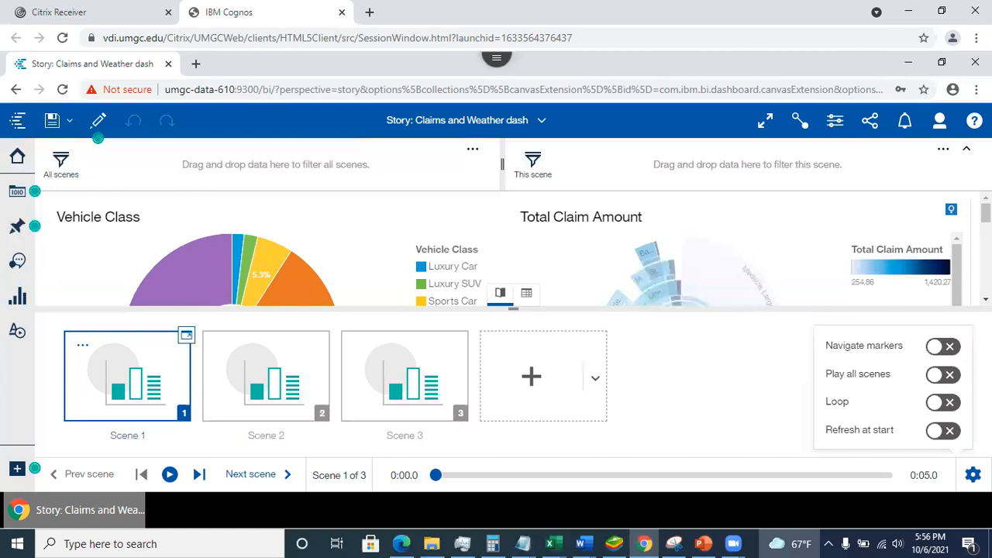
click(657, 378)
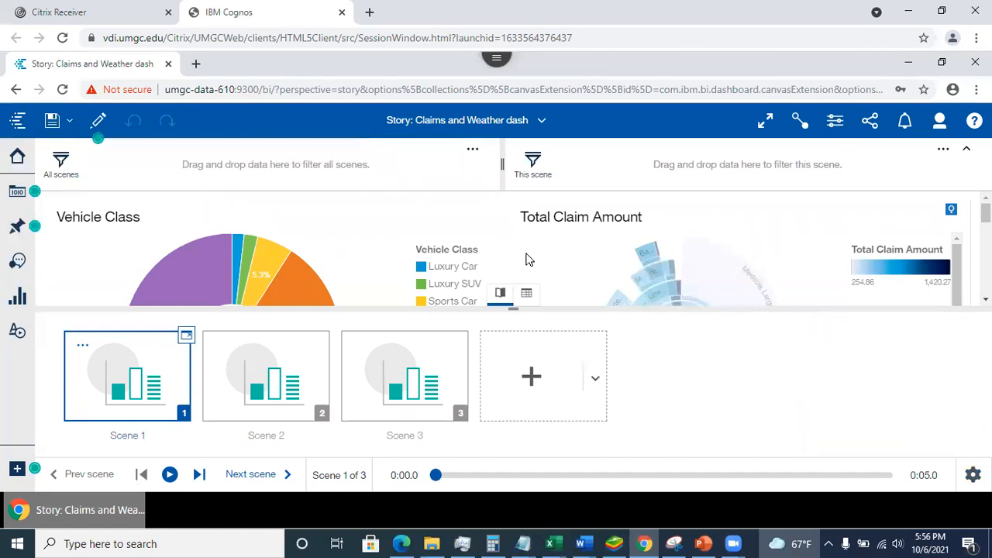
click(187, 261)
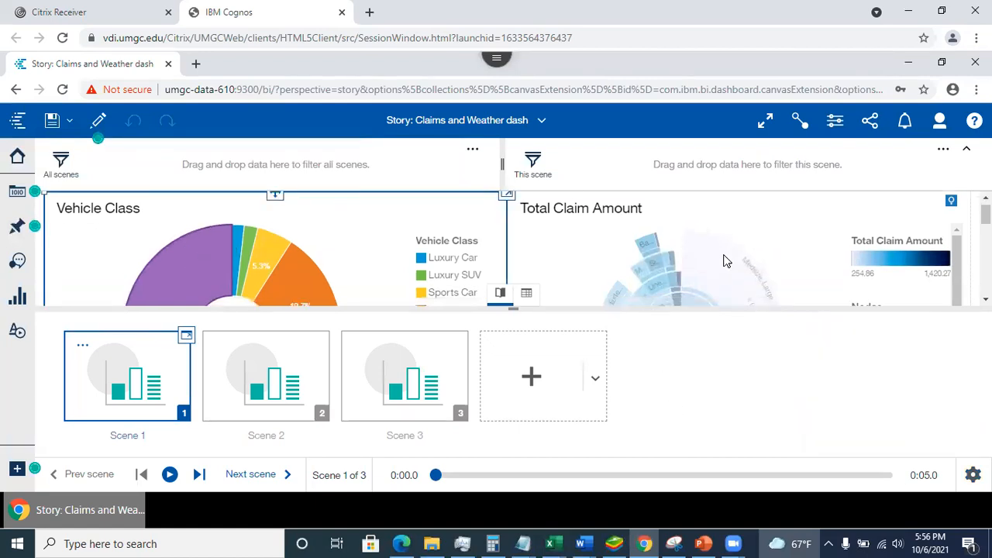
drag(511, 387, 510, 438)
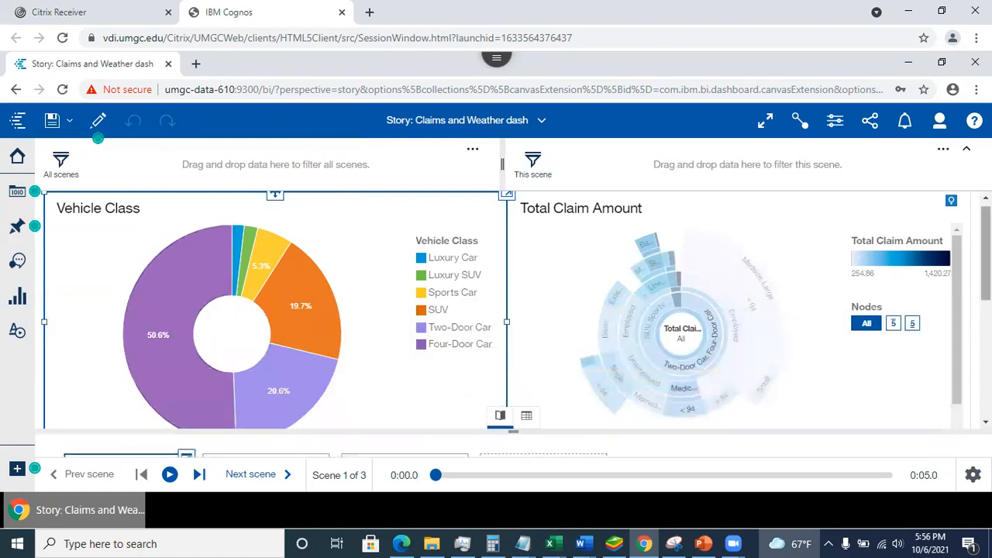
scroll(508, 311, down, 5)
scroll(508, 310, up, 3)
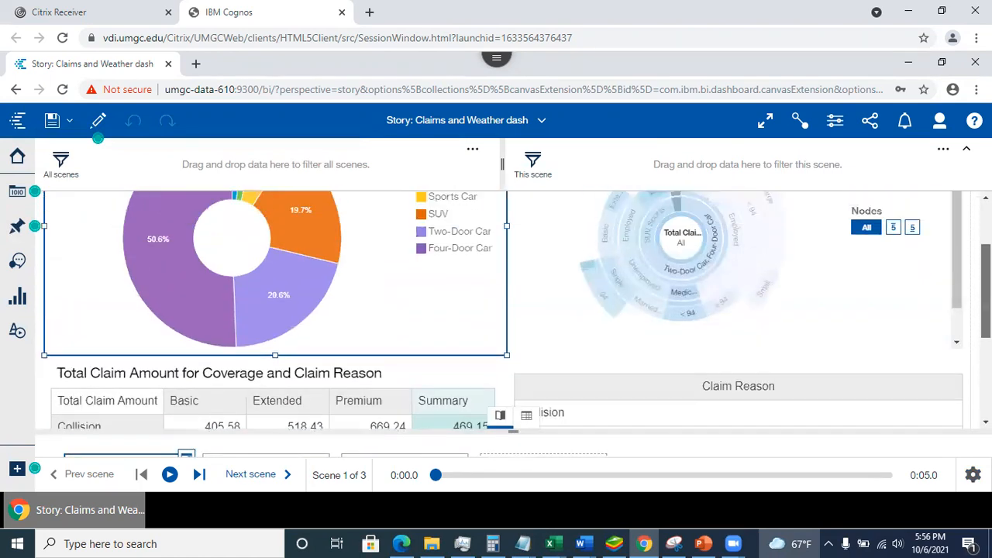
scroll(310, 310, down, 2)
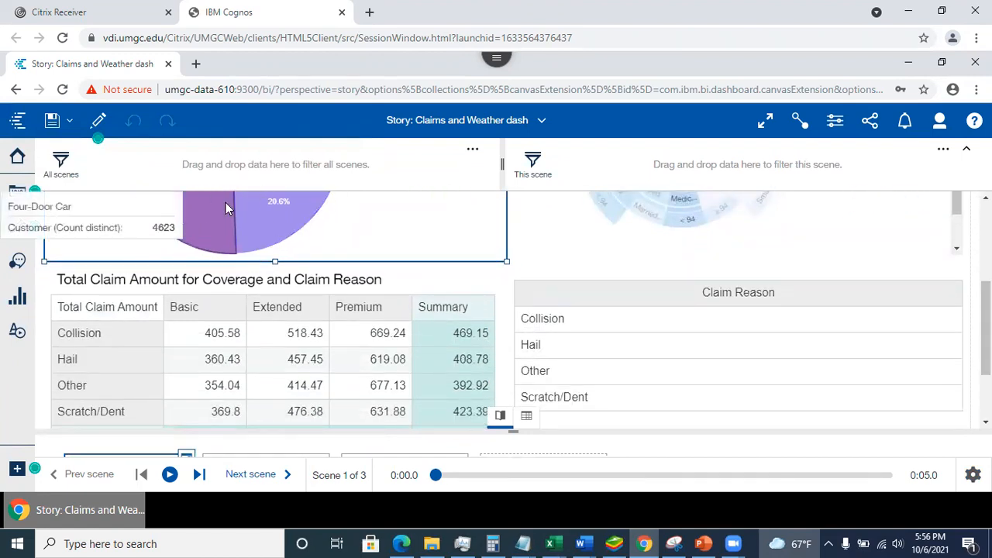
click(544, 346)
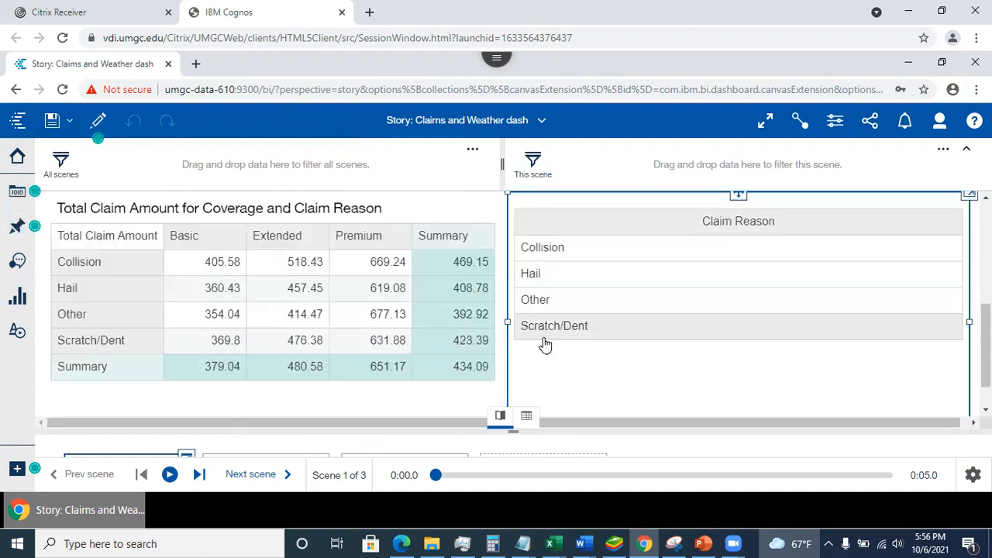
Filter Scene 1 by Hail in the Claim Reason table and review the linked charts.
click(538, 277)
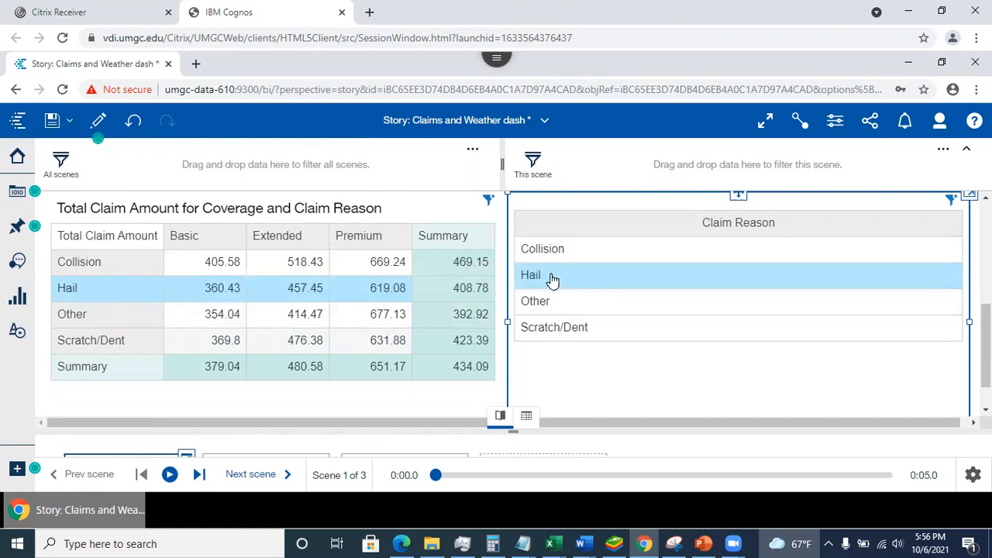
scroll(520, 237, up, 5)
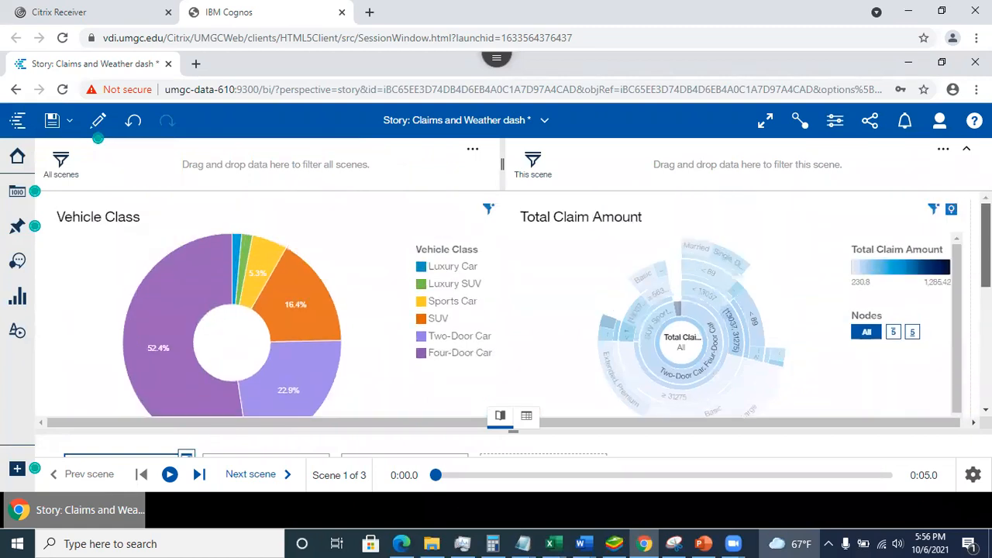
scroll(512, 302, down, 5)
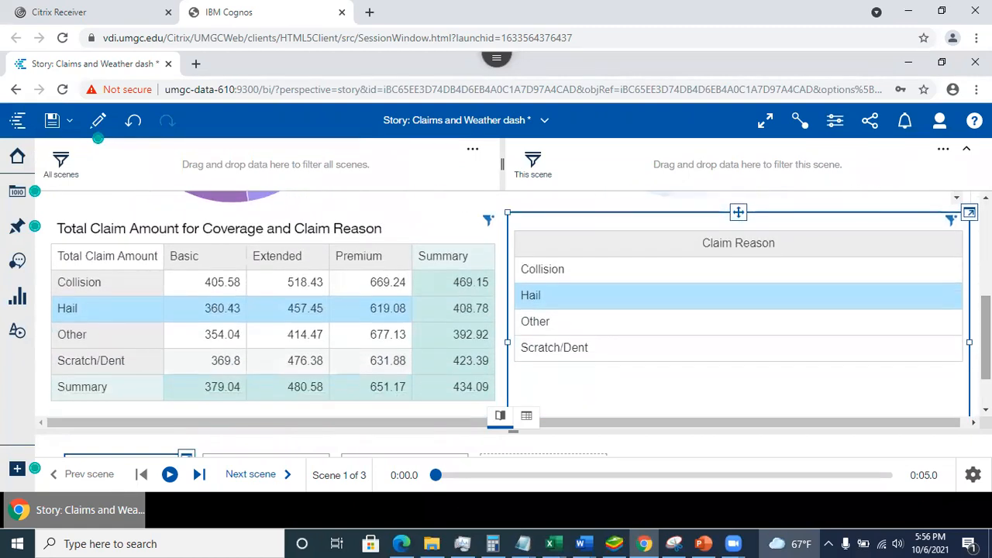
Collapse the scene thumbnails and remove the Claim Reason filter from all objects through the Vehicle Class pie chart.
click(801, 124)
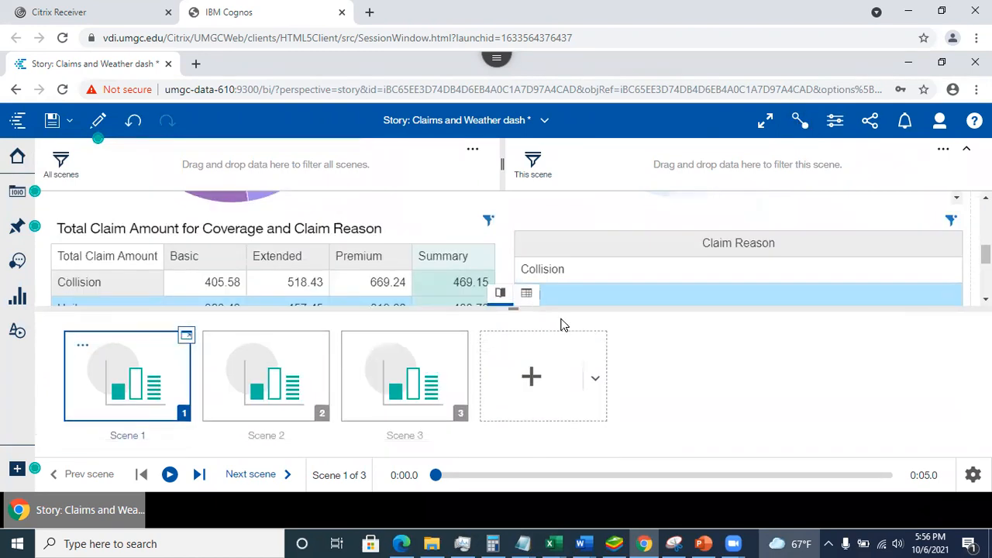
click(501, 294)
click(500, 296)
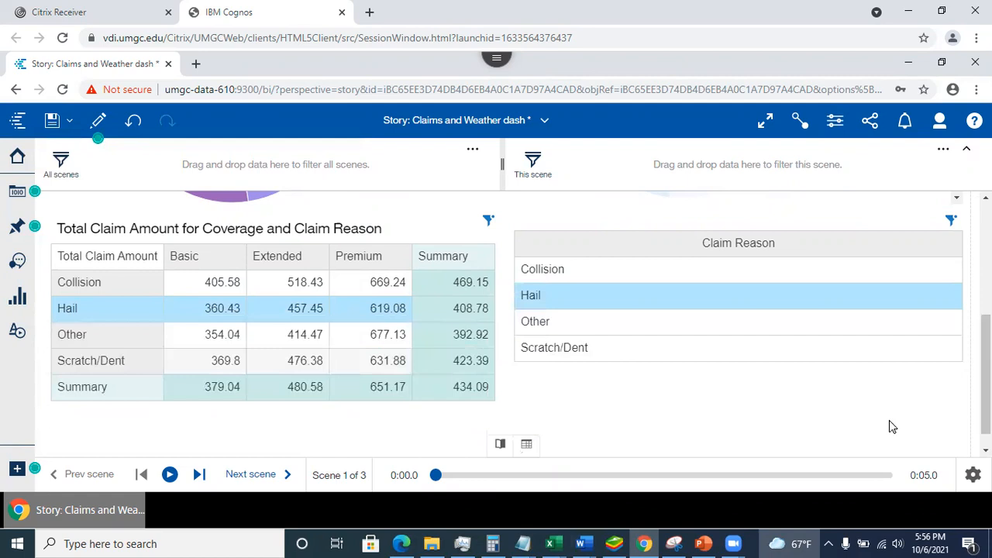
scroll(985, 372, up, 5)
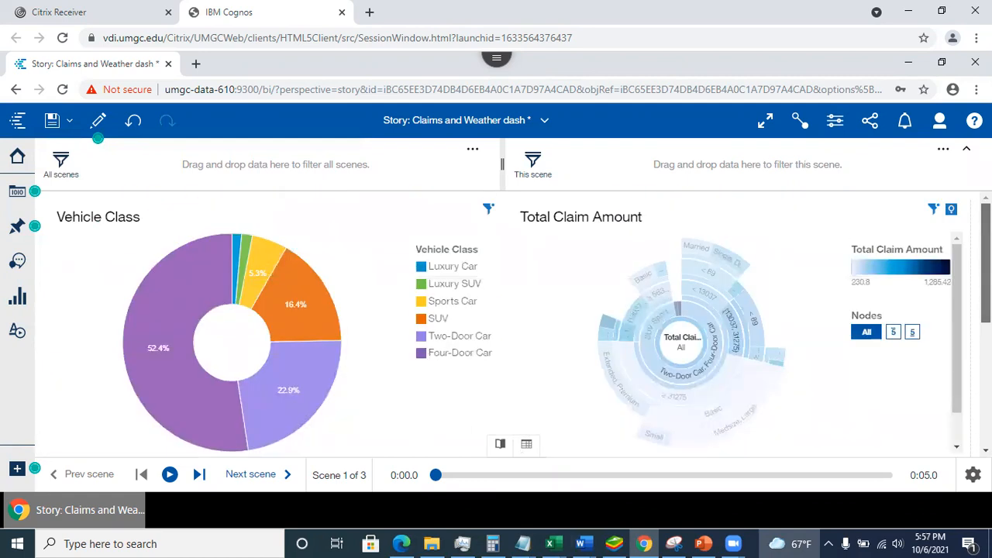
click(489, 207)
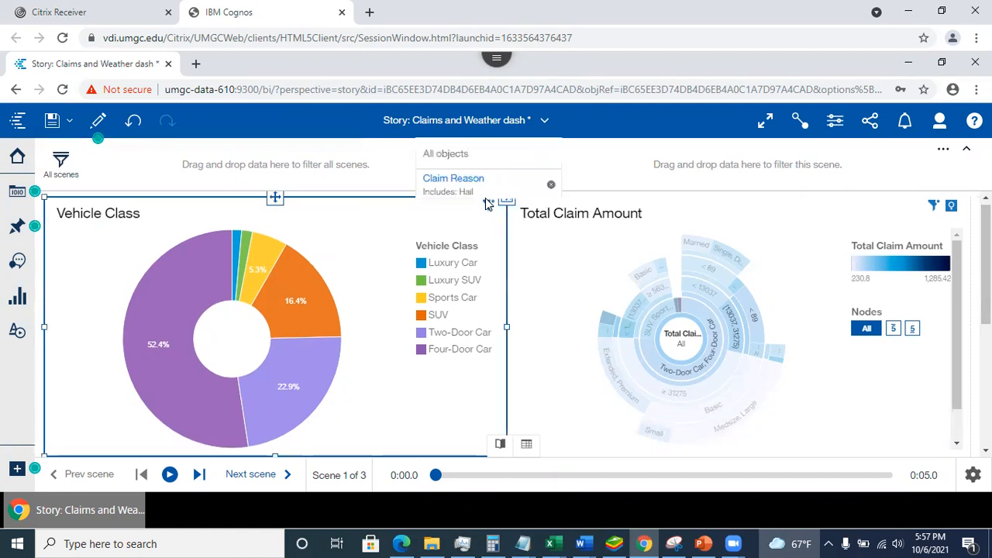
click(551, 185)
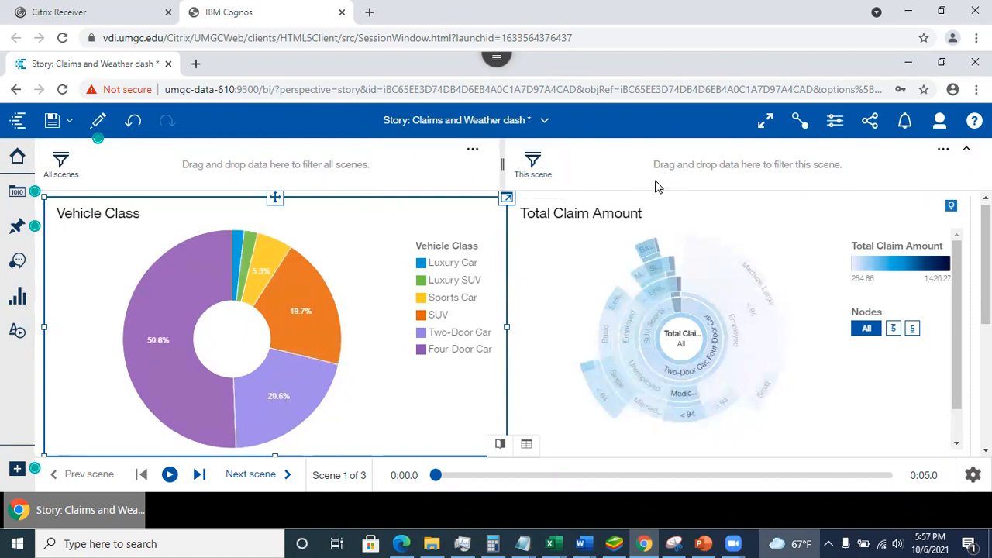
Browse the data items of Claims and Weather.xlsx in the story's data source and hide the source list again.
click(18, 193)
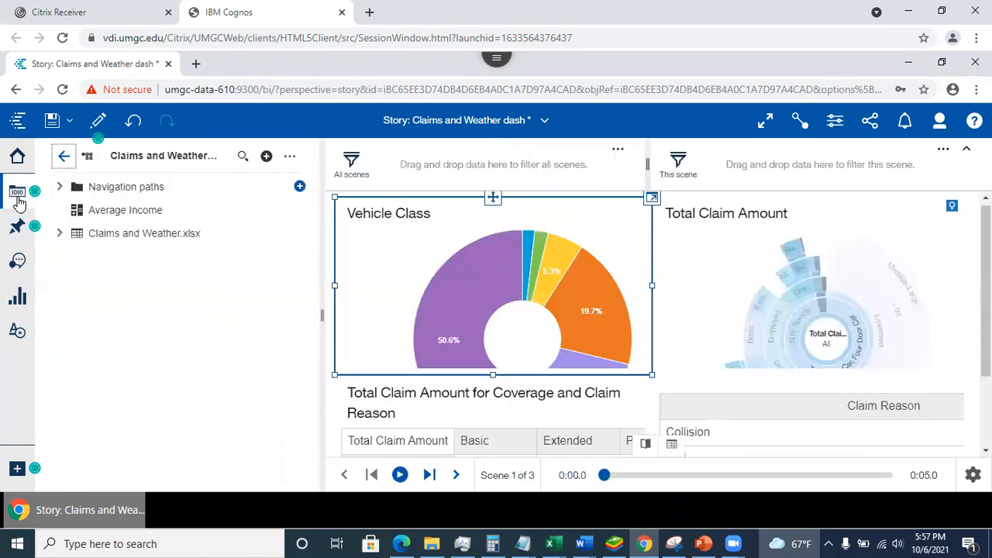
click(56, 235)
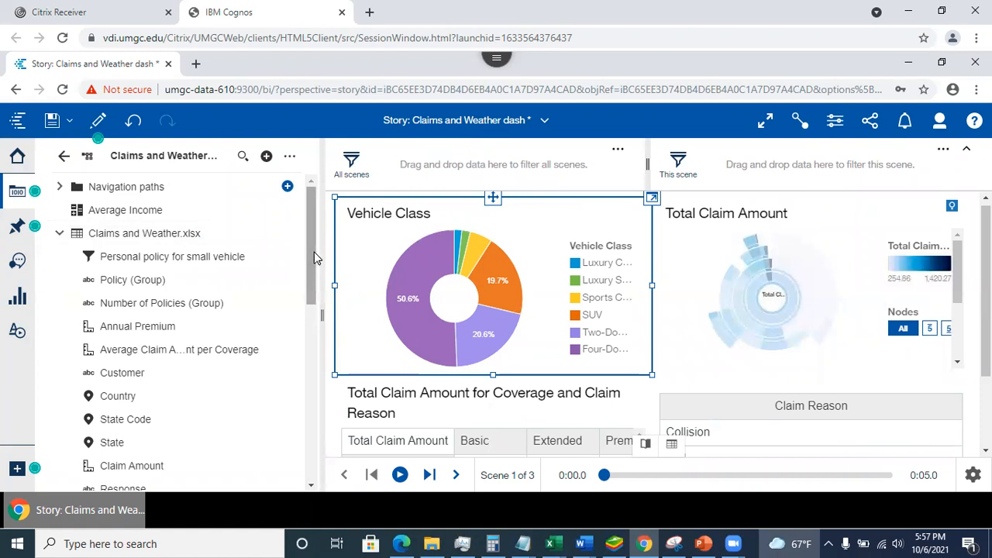
mouse_move(313, 255)
mouse_down()
mouse_move(309, 283)
mouse_move(308, 253)
mouse_move(309, 265)
mouse_up()
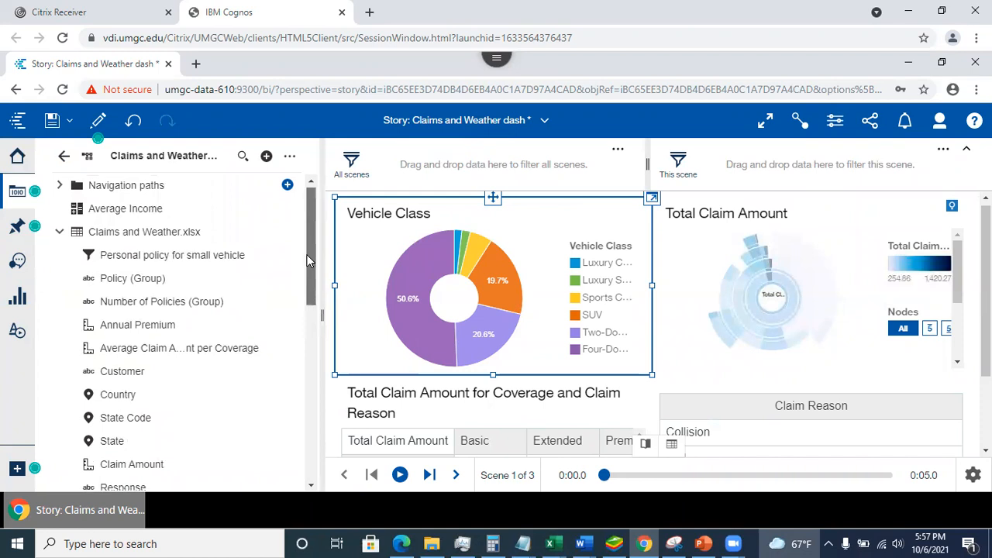
drag(308, 227, 331, 93)
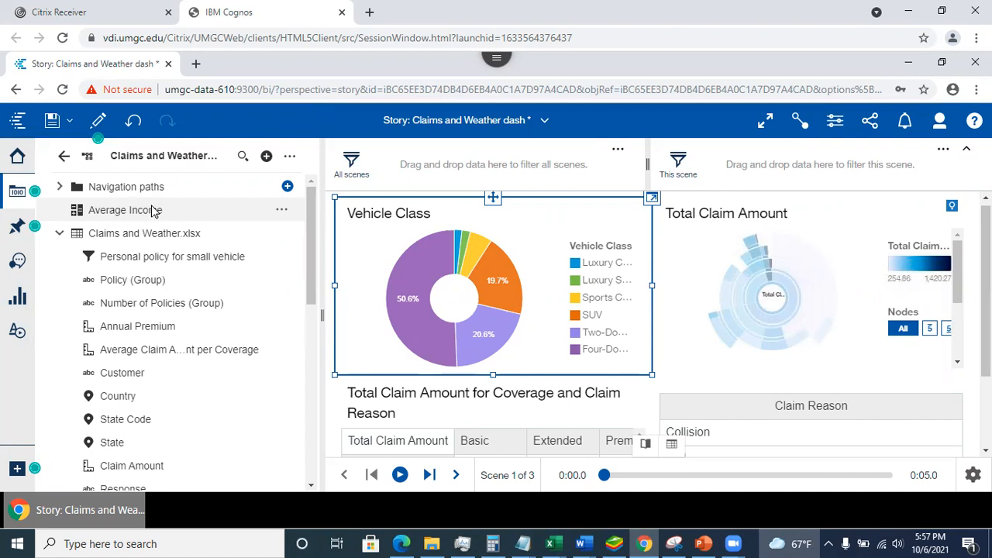
scroll(435, 256, down, 3)
scroll(434, 256, up, 3)
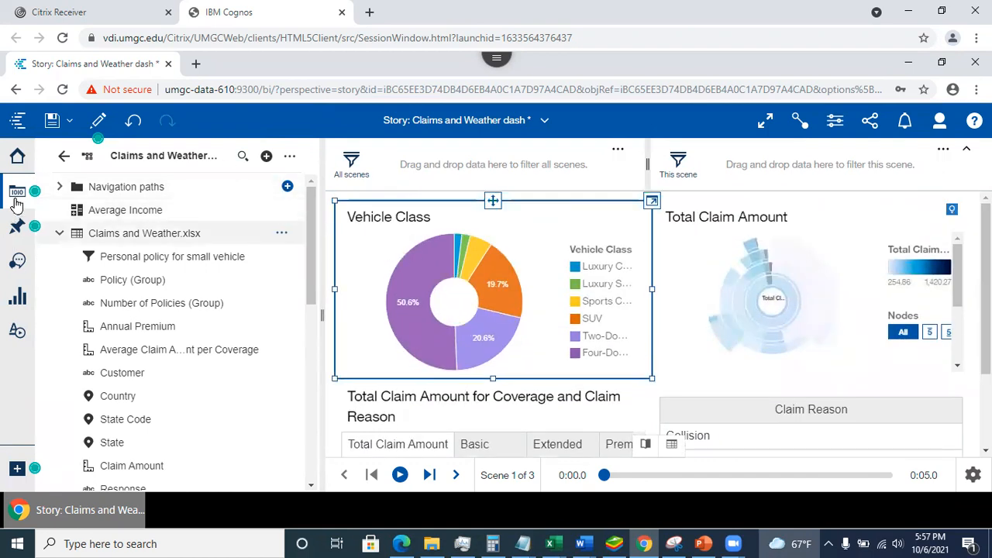
mouse_move(311, 223)
mouse_down()
mouse_move(312, 434)
mouse_move(321, 222)
mouse_up()
click(59, 235)
click(61, 234)
mouse_move(309, 223)
mouse_down()
mouse_move(314, 244)
mouse_move(312, 215)
mouse_up()
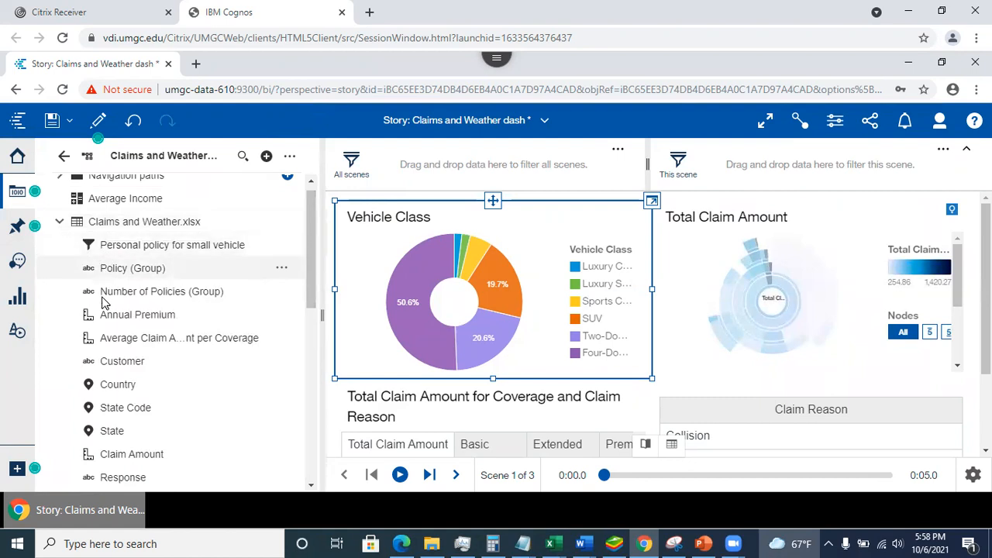
drag(310, 282, 314, 423)
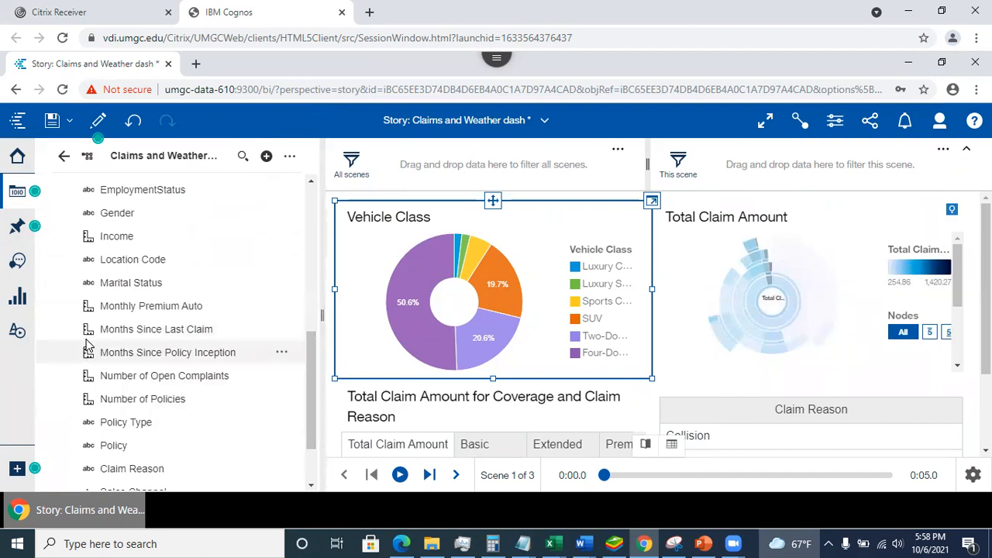
drag(308, 426, 301, 200)
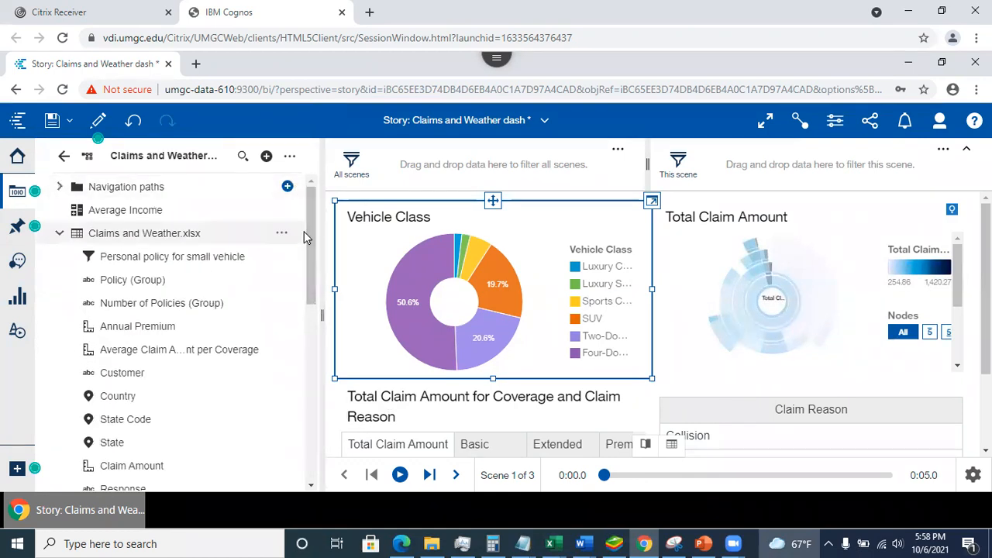
click(16, 193)
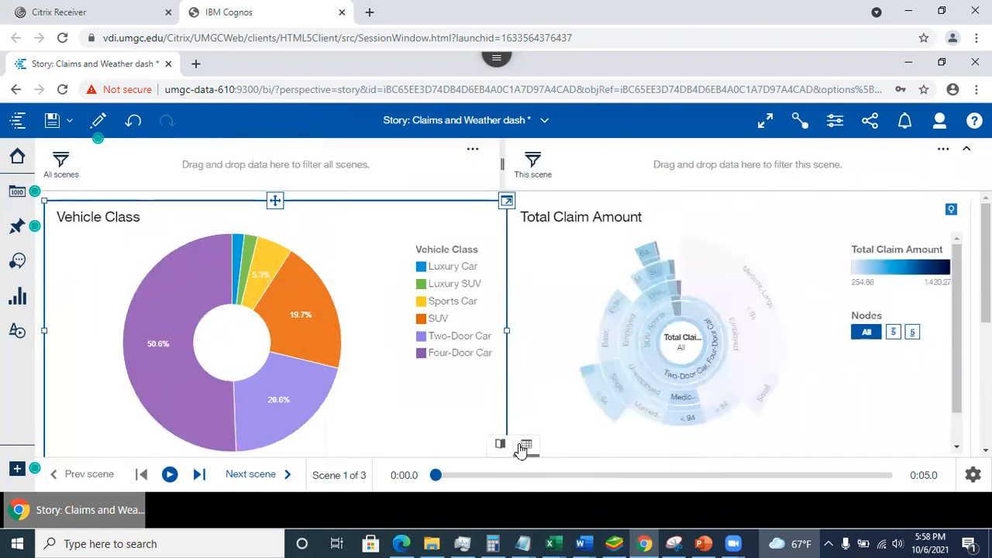
Open Scene 1's timeline and delay the start of the Vehicle Class pie chart to about 1.8 seconds.
click(500, 447)
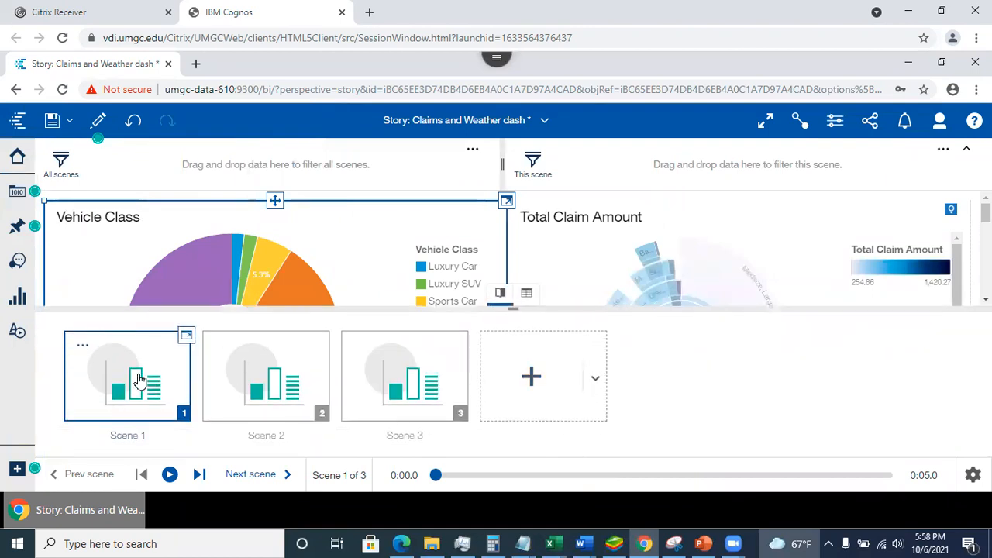
click(186, 338)
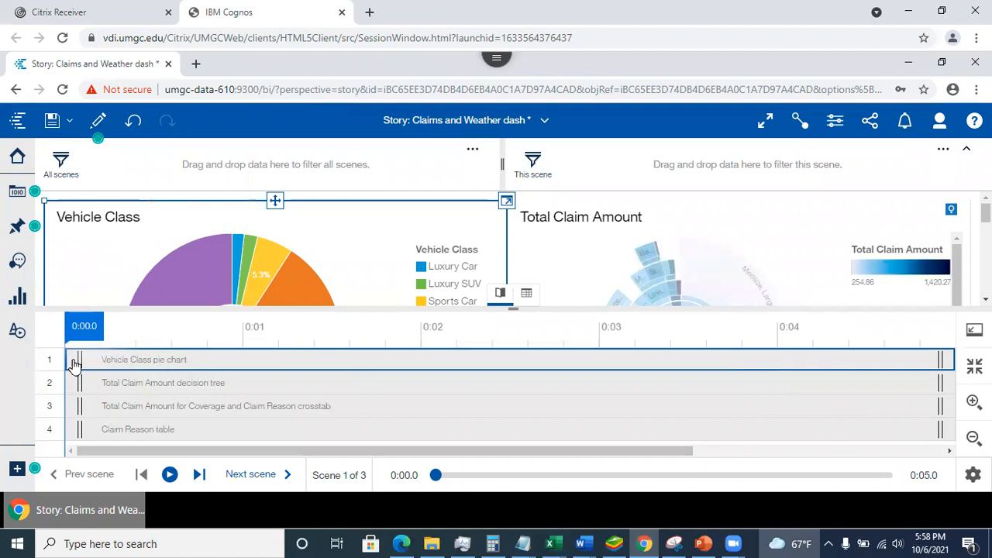
drag(77, 364, 400, 354)
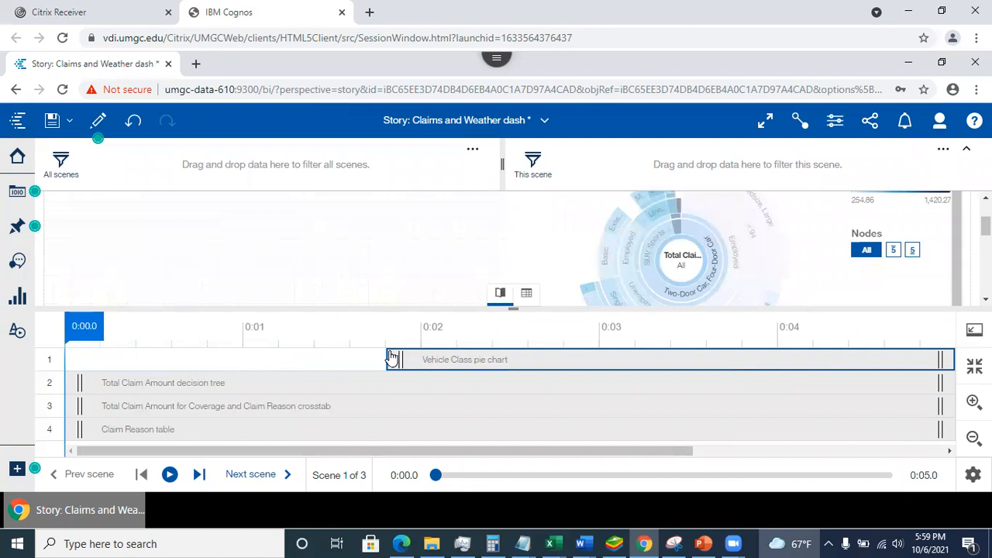
Shorten the Total Claim Amount decision tree to end at about 3.3 seconds and the Coverage and Claim Reason crosstab at about 4 seconds.
click(245, 388)
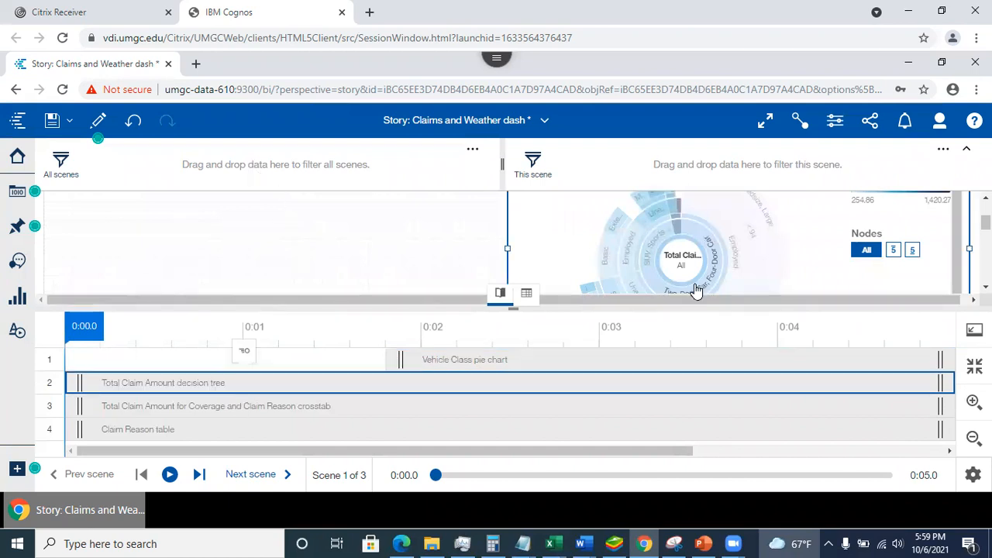
drag(946, 388, 639, 390)
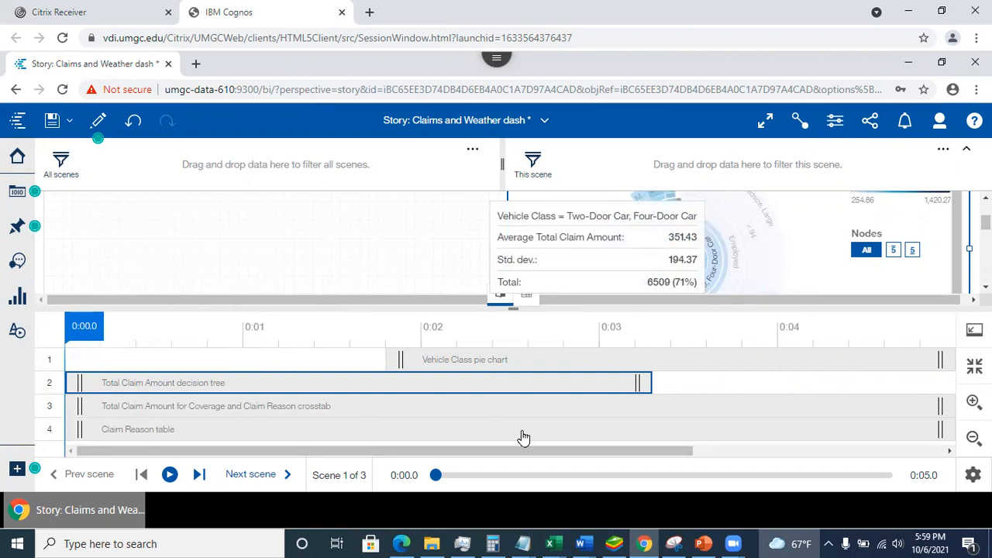
drag(944, 411, 747, 413)
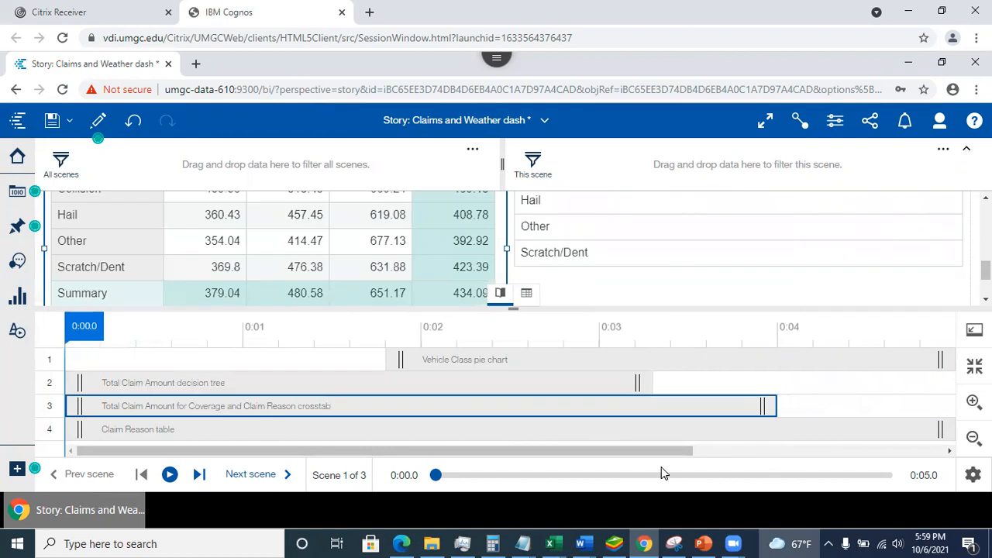
Delay the Claim Reason table's start to about 1.5 seconds and extend its end to about 6.1 seconds.
drag(87, 432, 341, 432)
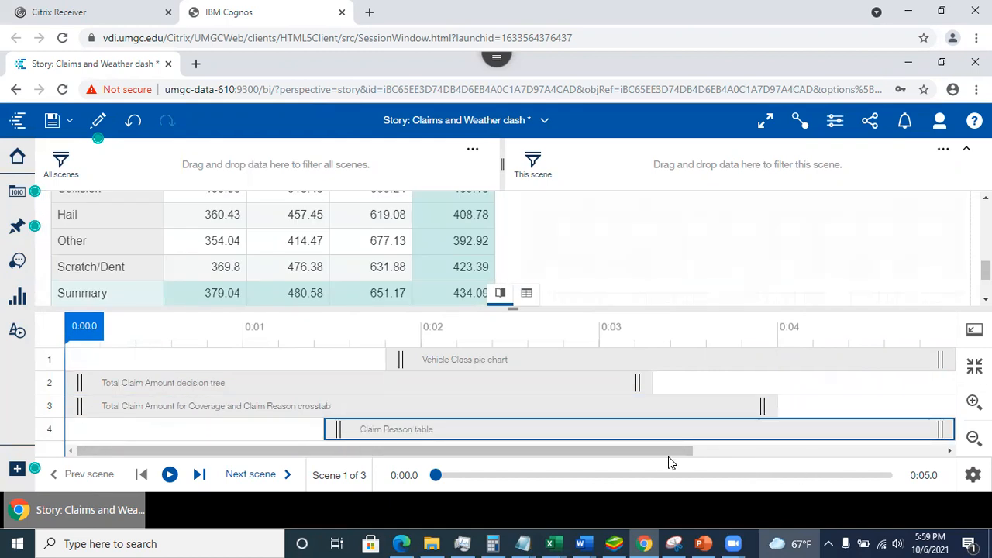
drag(676, 453, 817, 465)
drag(740, 432, 936, 428)
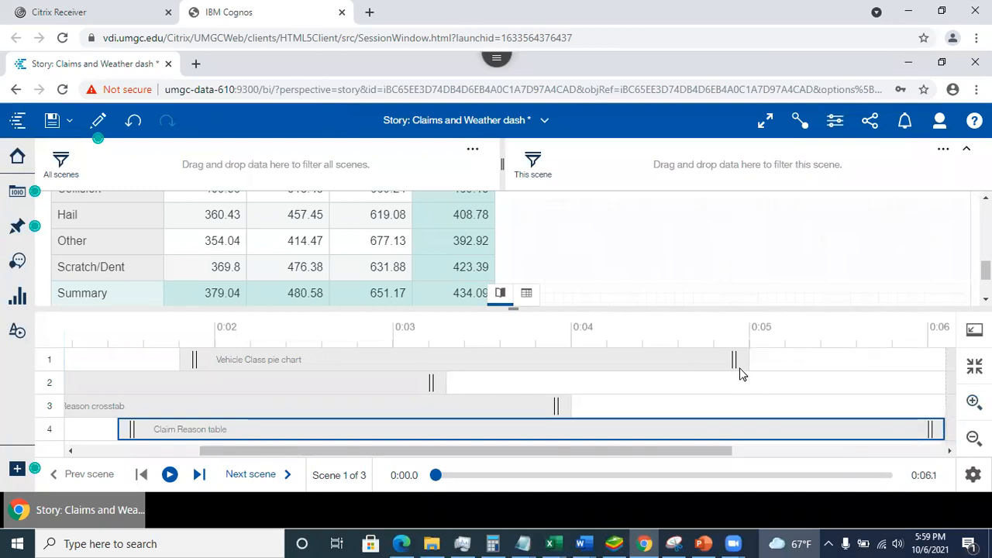
Extend the Vehicle Class pie chart to end at about 6.1 seconds and close Scene 1's timeline.
drag(742, 362, 945, 369)
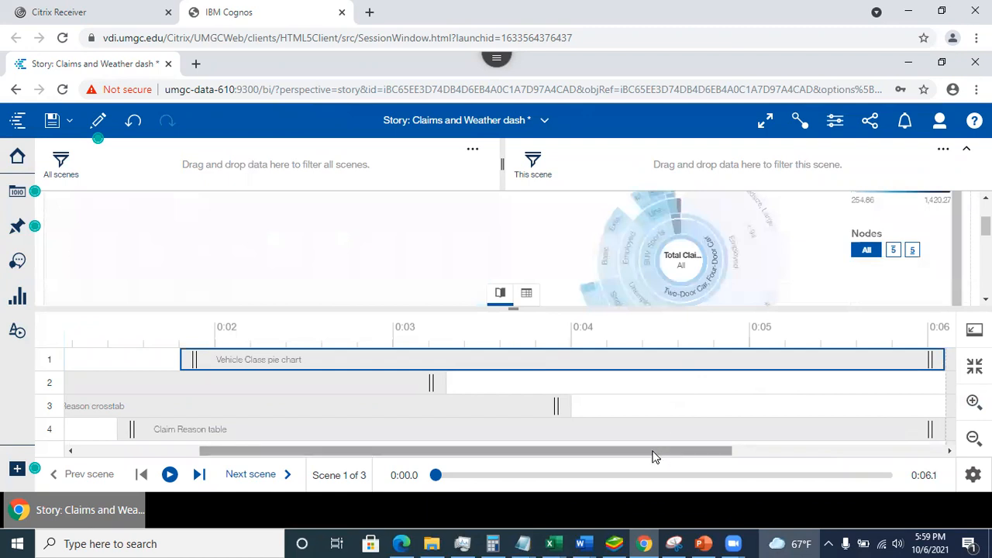
drag(651, 452, 481, 471)
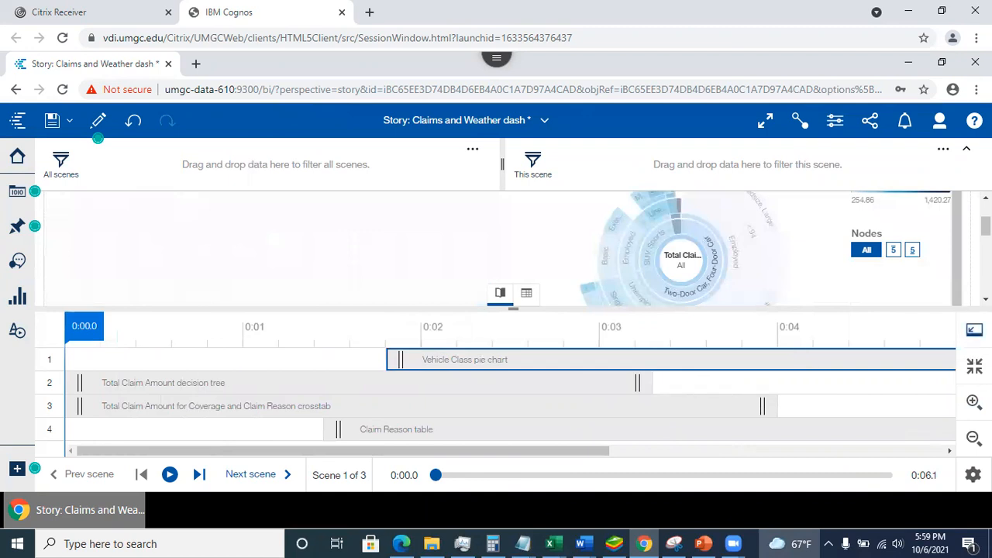
click(974, 366)
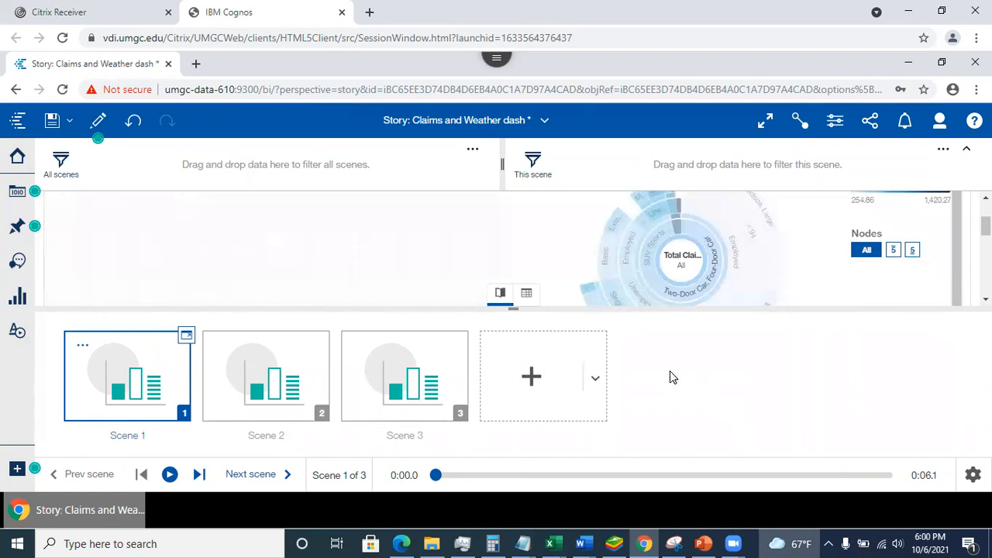
Add a fourth scene after Scene 3 and look through the layouts available for another scene.
click(540, 377)
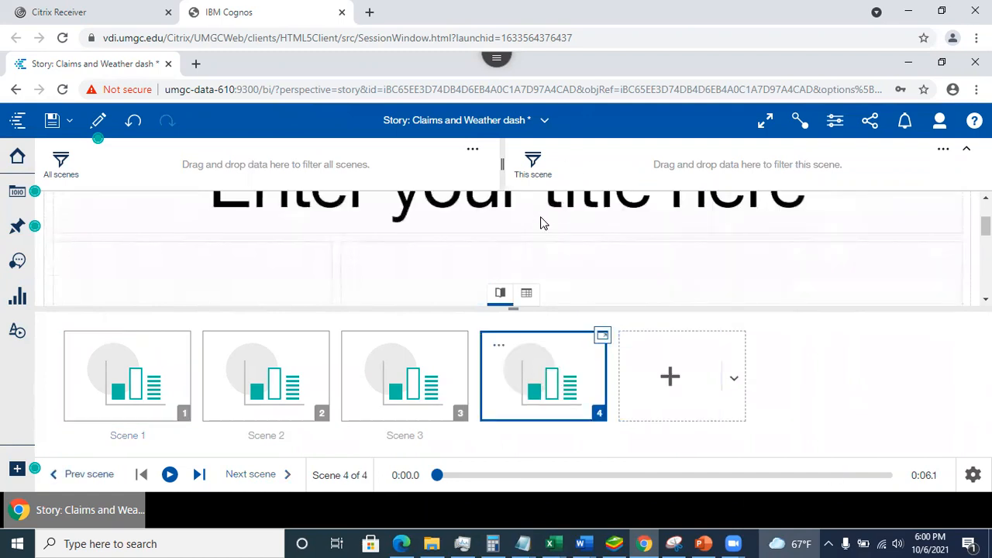
click(500, 346)
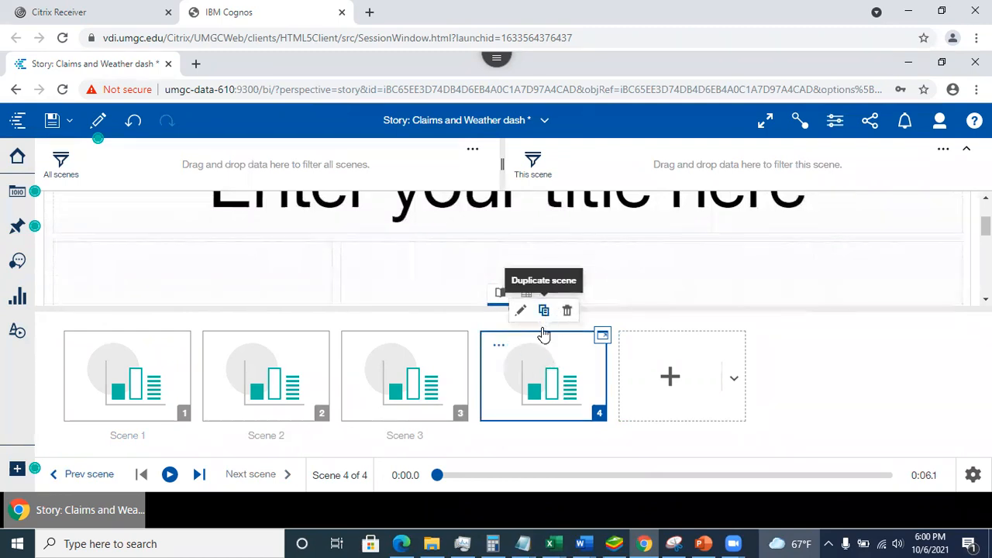
click(552, 382)
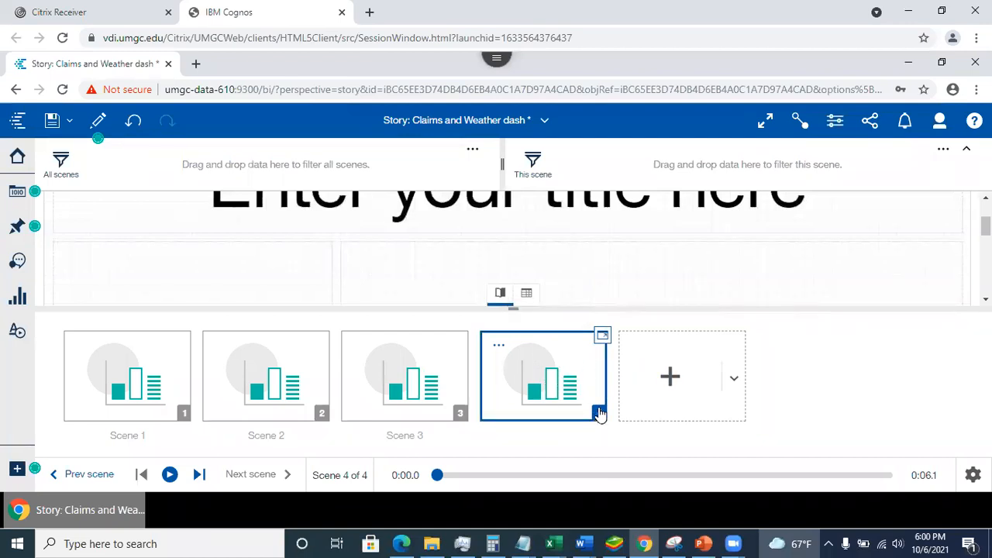
click(733, 380)
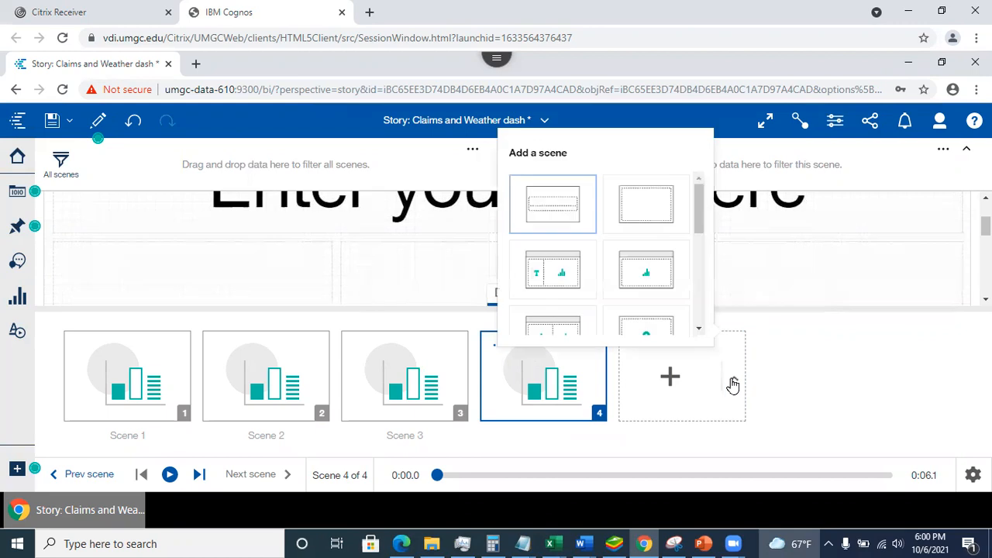
drag(700, 215, 704, 318)
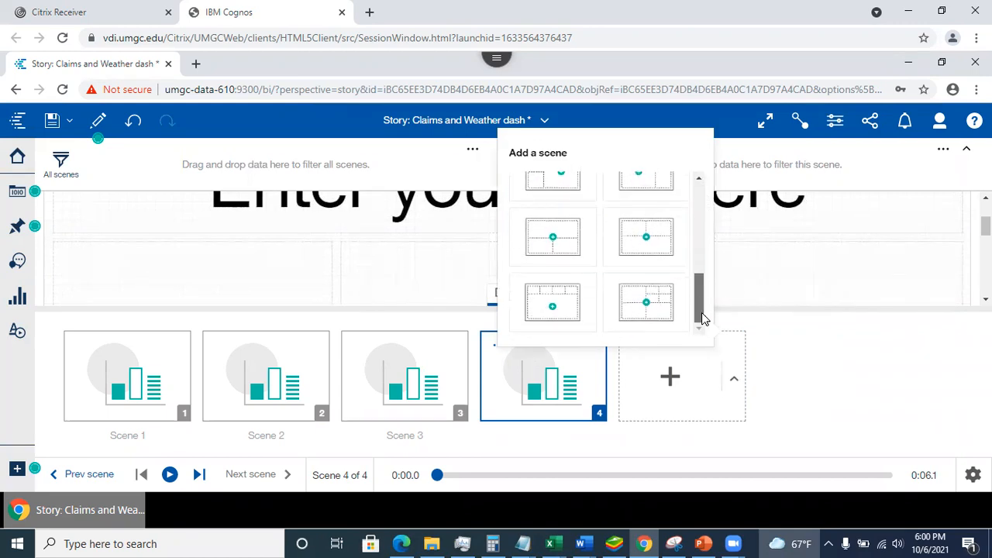
click(800, 383)
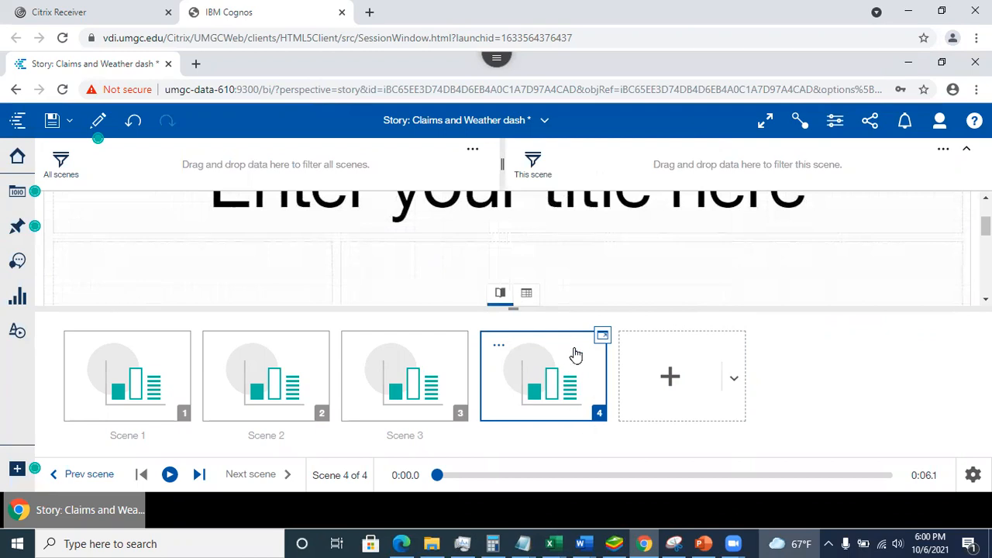
Delete the newly added fourth scene from the story.
click(544, 364)
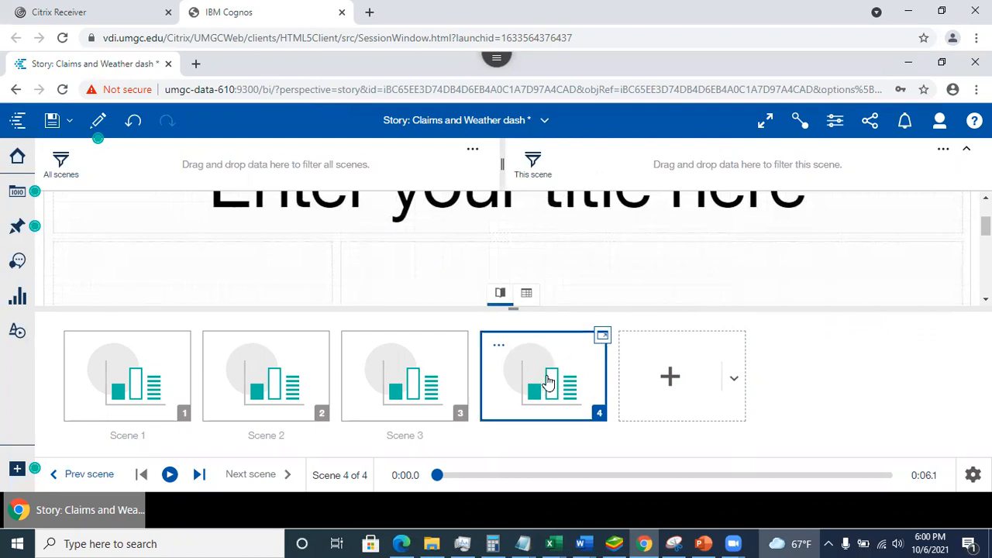
click(499, 346)
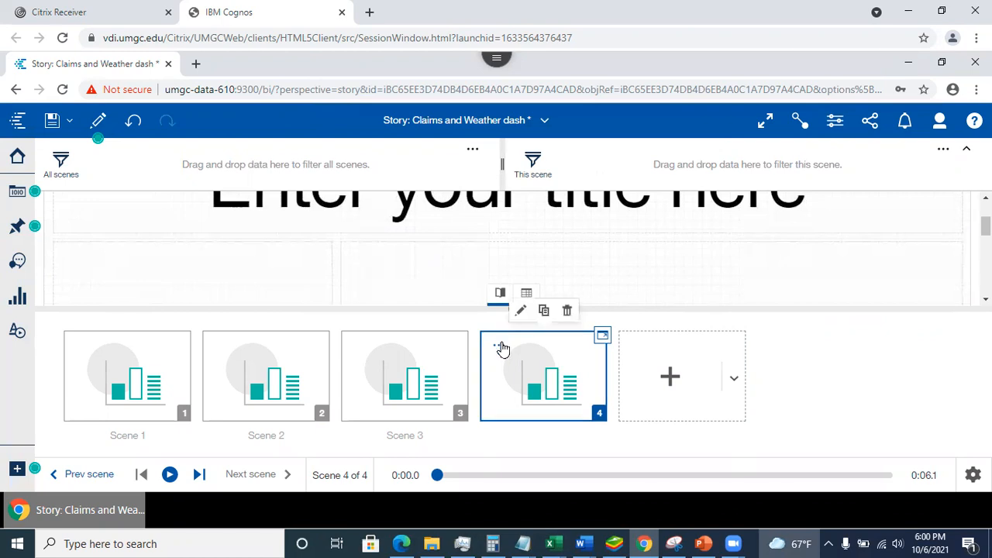
click(569, 311)
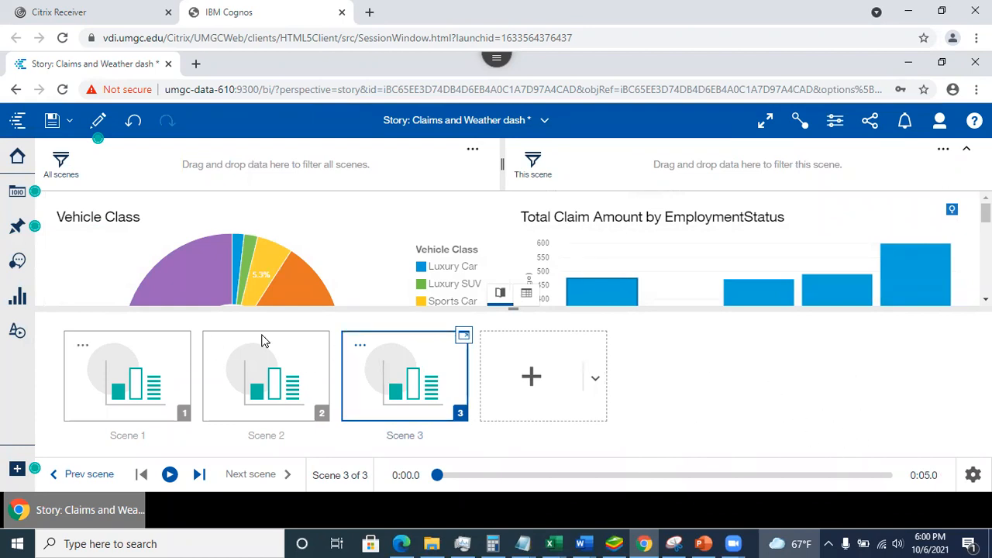
Return to Scene 1 and enable Play all scenes in the playback options.
click(114, 371)
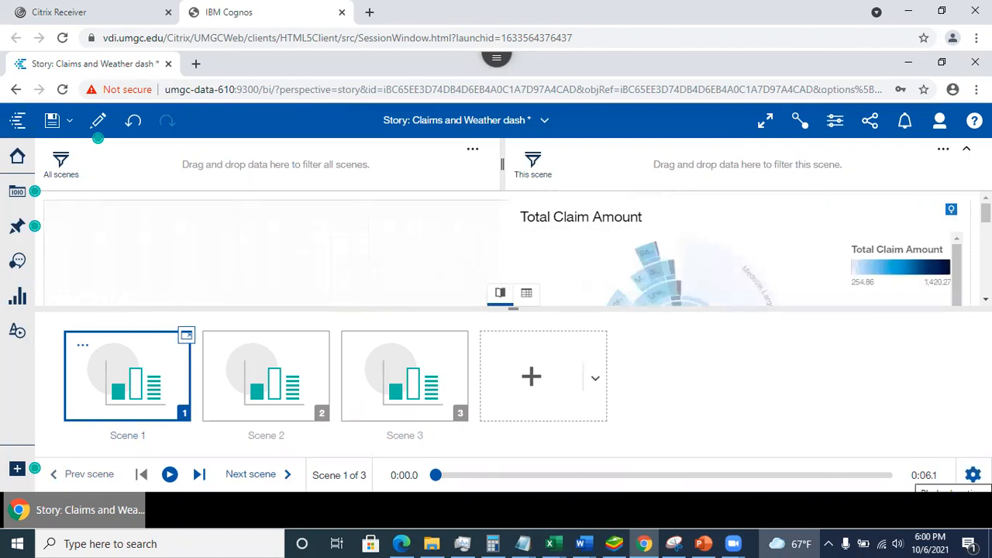
click(973, 475)
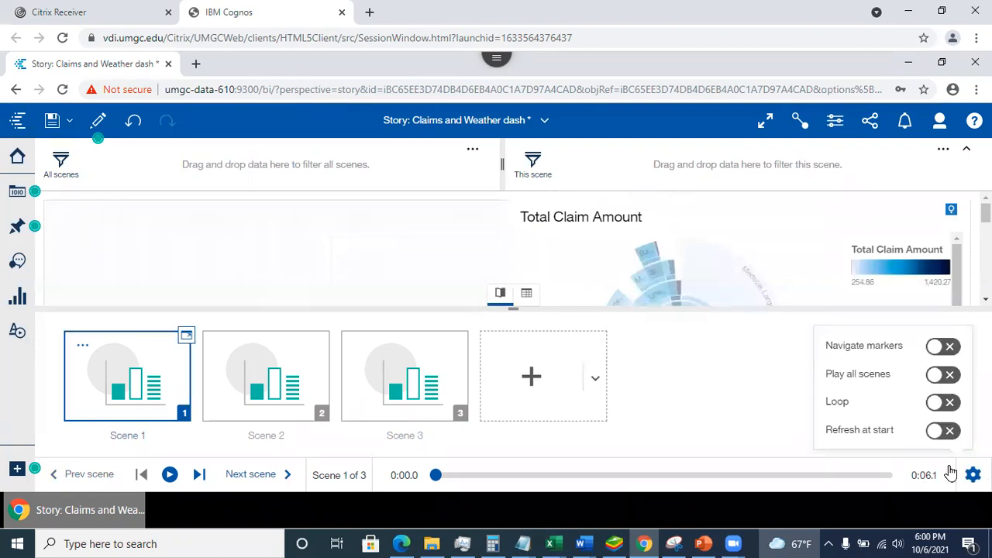
click(917, 346)
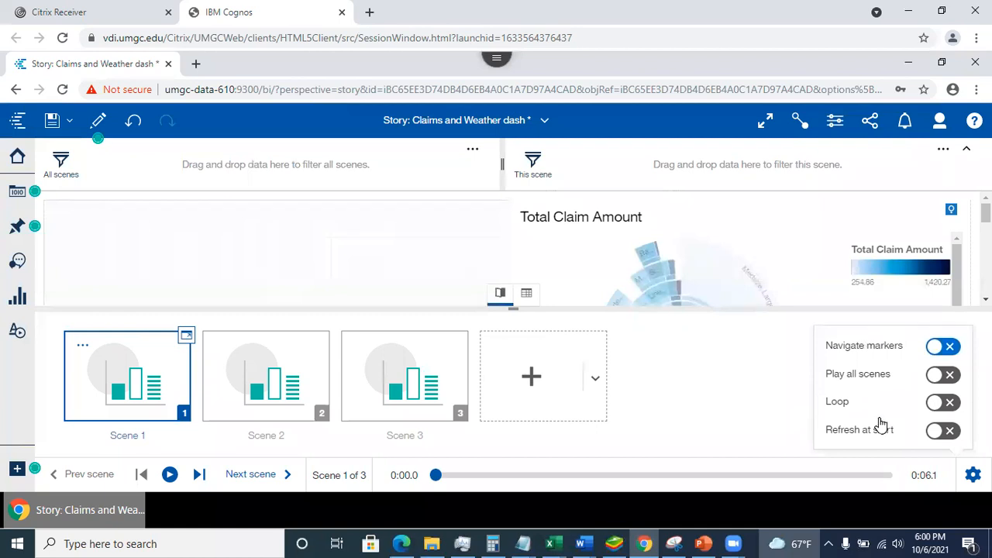
click(944, 378)
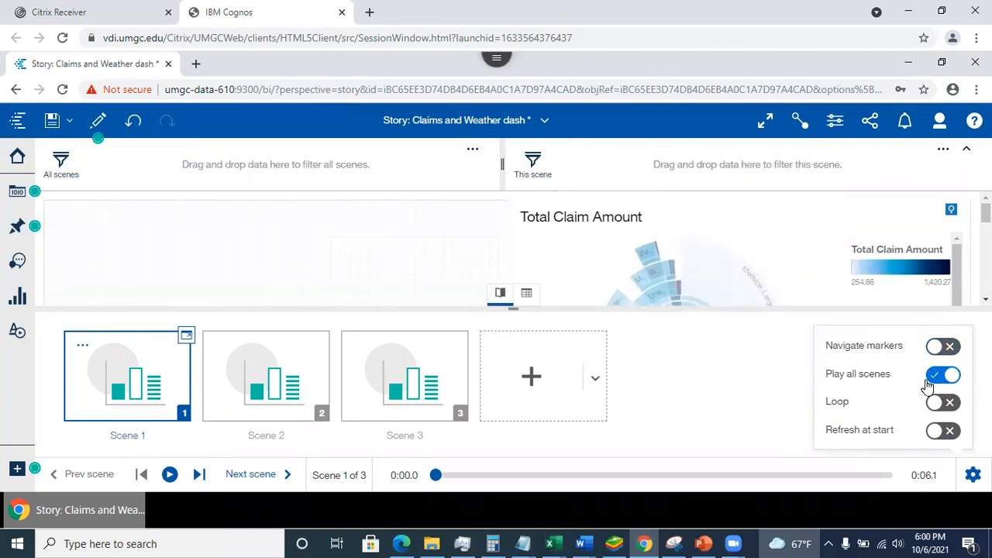
click(719, 423)
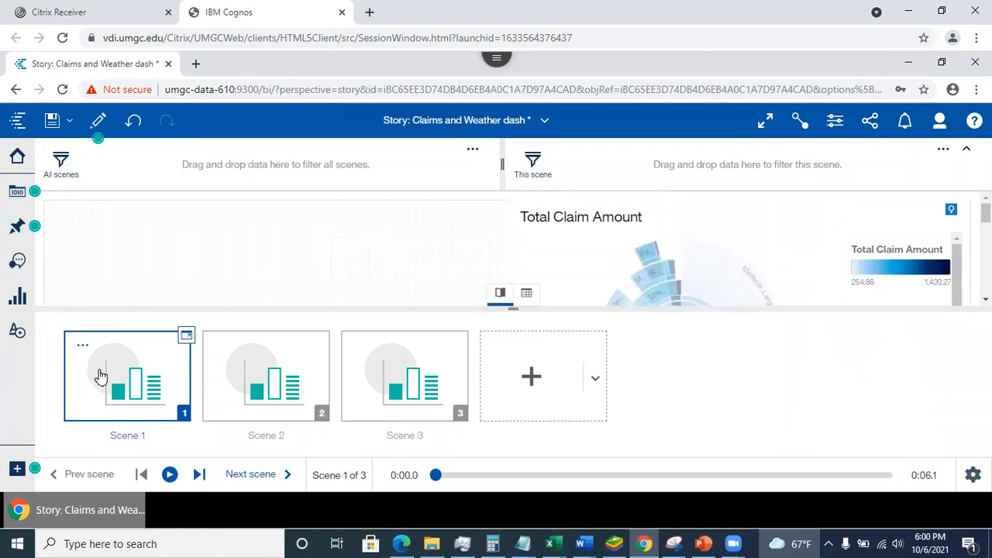
Play the story through all scenes outside edit mode and save it.
click(98, 122)
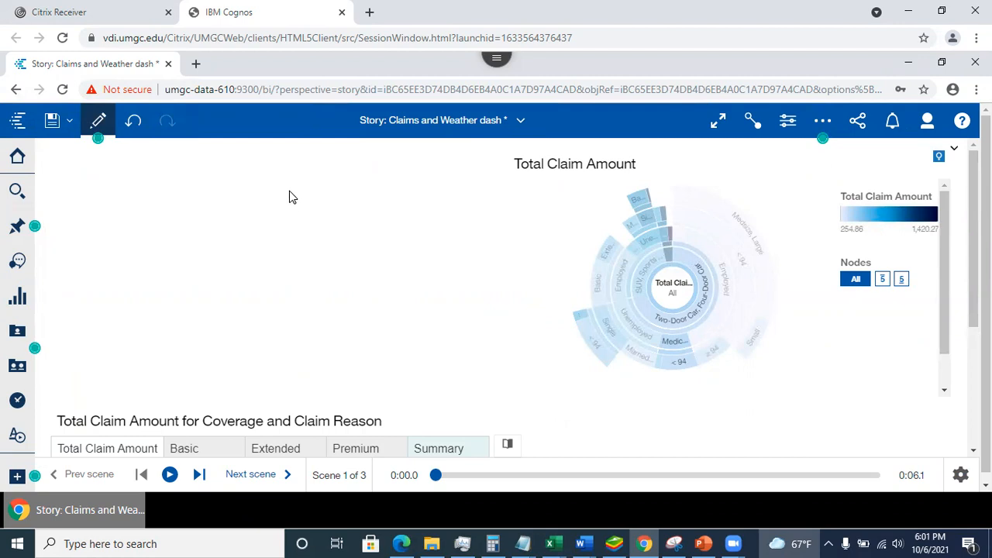
click(170, 476)
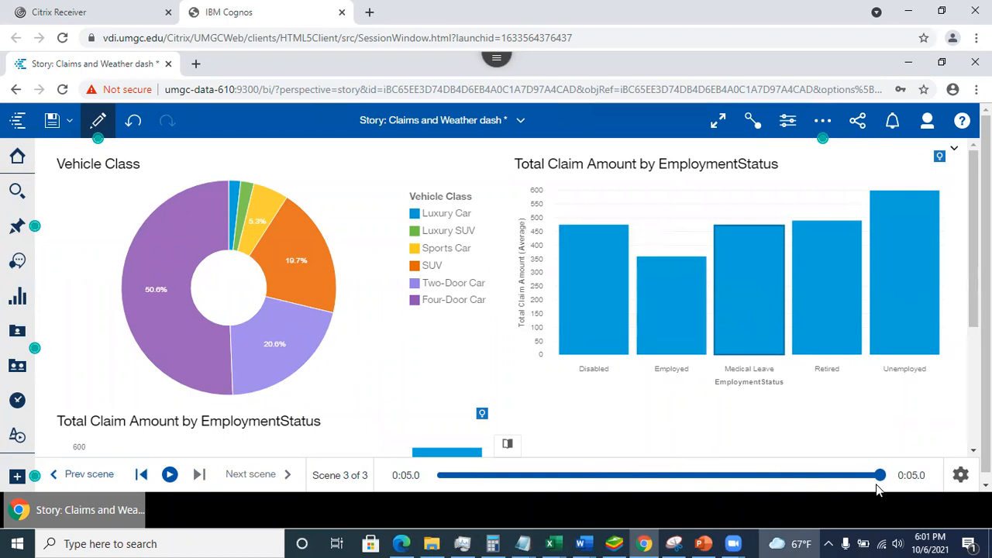
scroll(878, 489, down, 1)
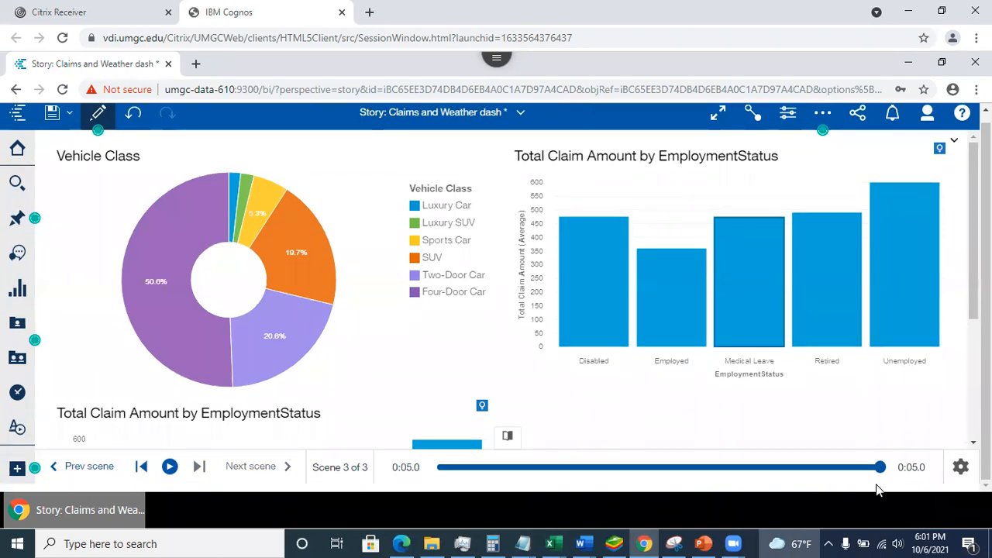
scroll(878, 489, up, 1)
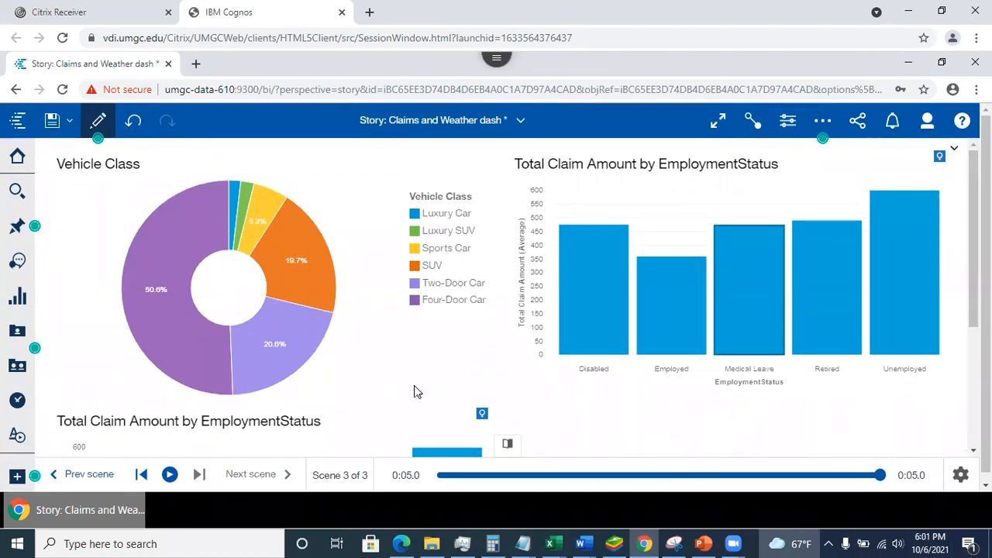
click(52, 120)
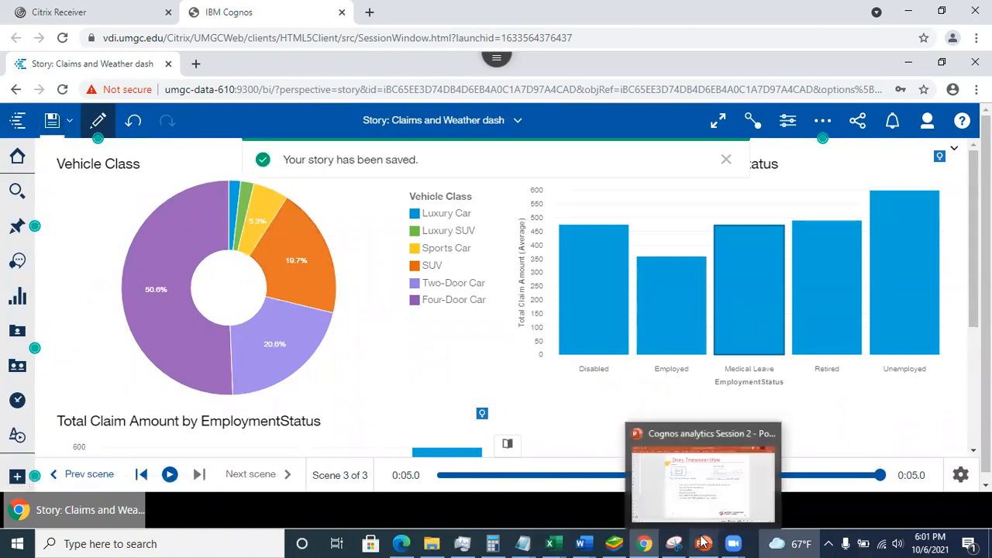
Switch to the Cognos analytics Session 2 presentation in PowerPoint and show the Slideshow Interface and Scene Timeline slides.
click(701, 481)
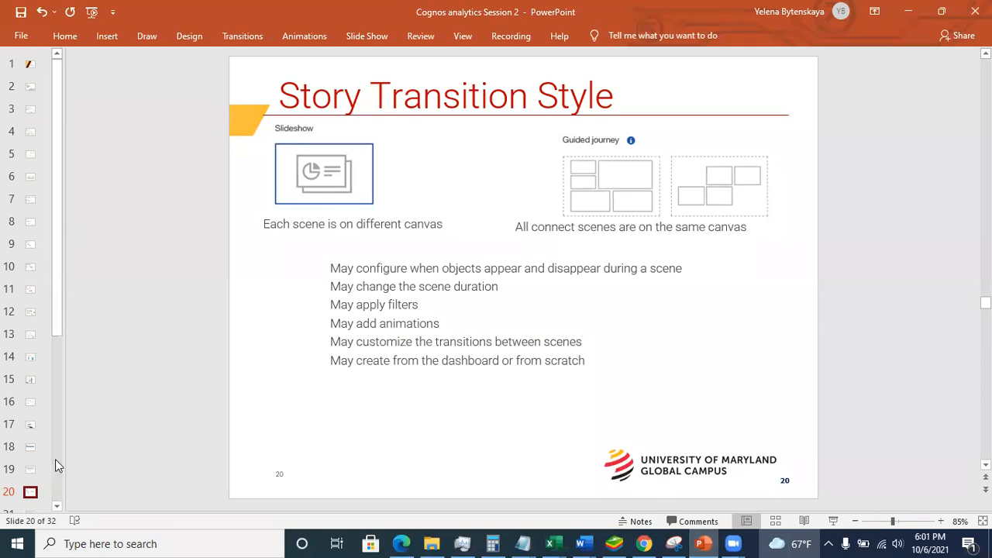
click(55, 507)
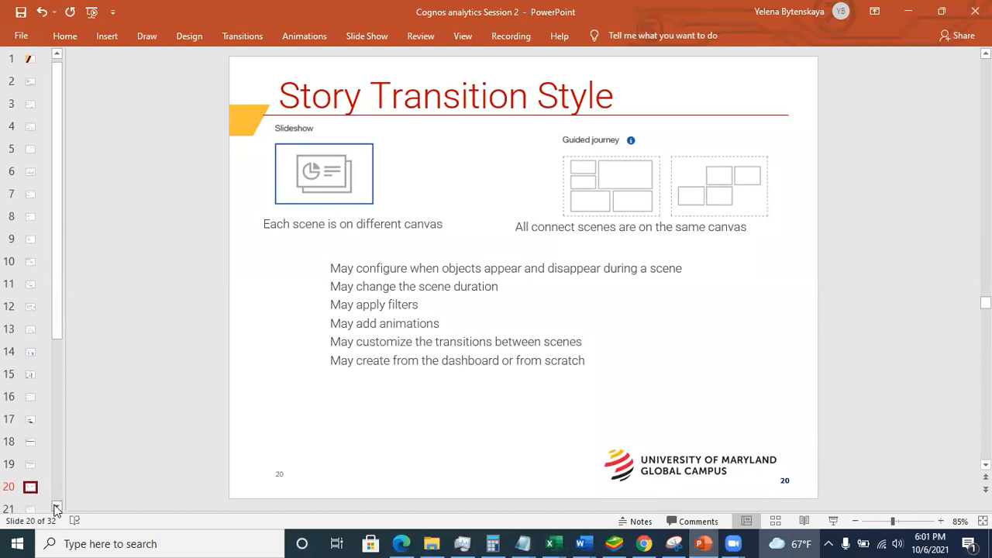
click(31, 505)
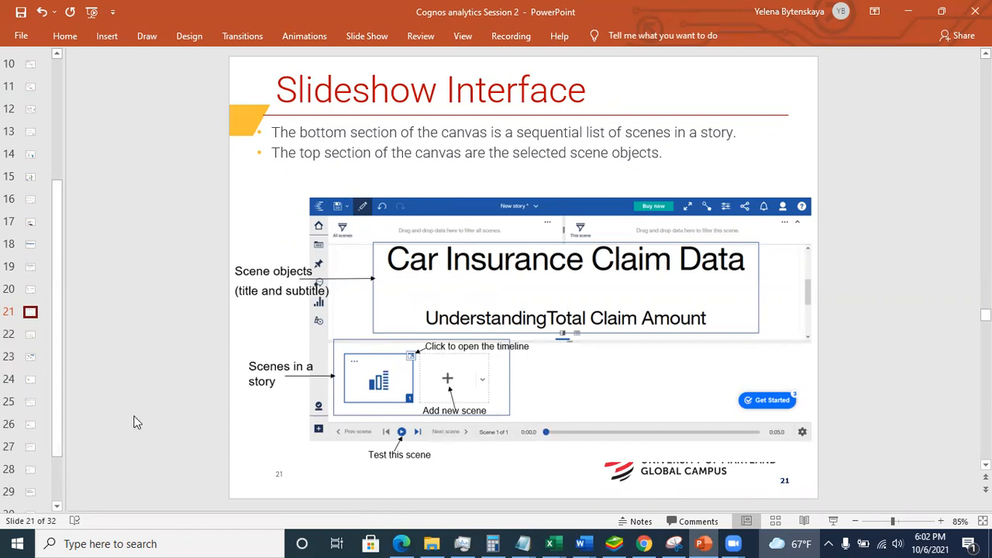
click(31, 335)
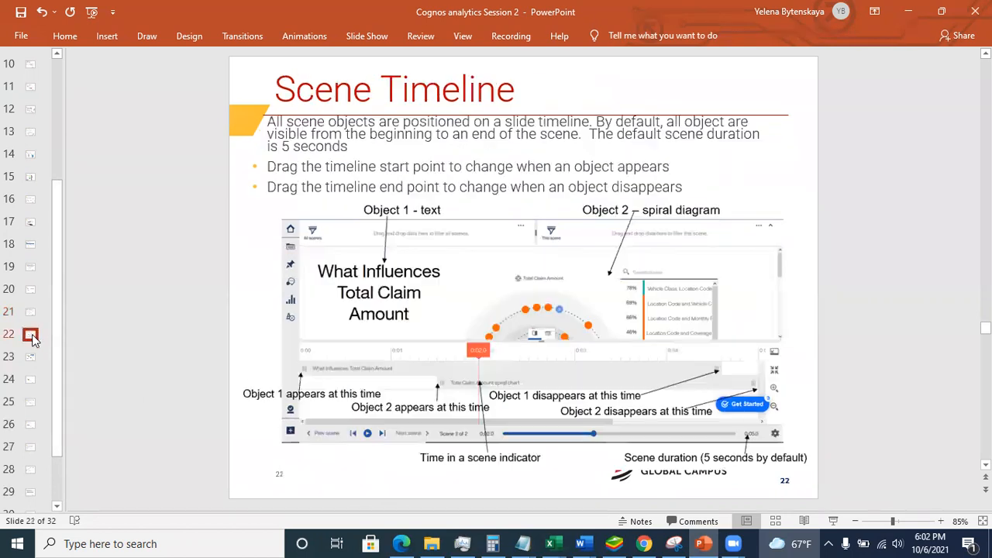
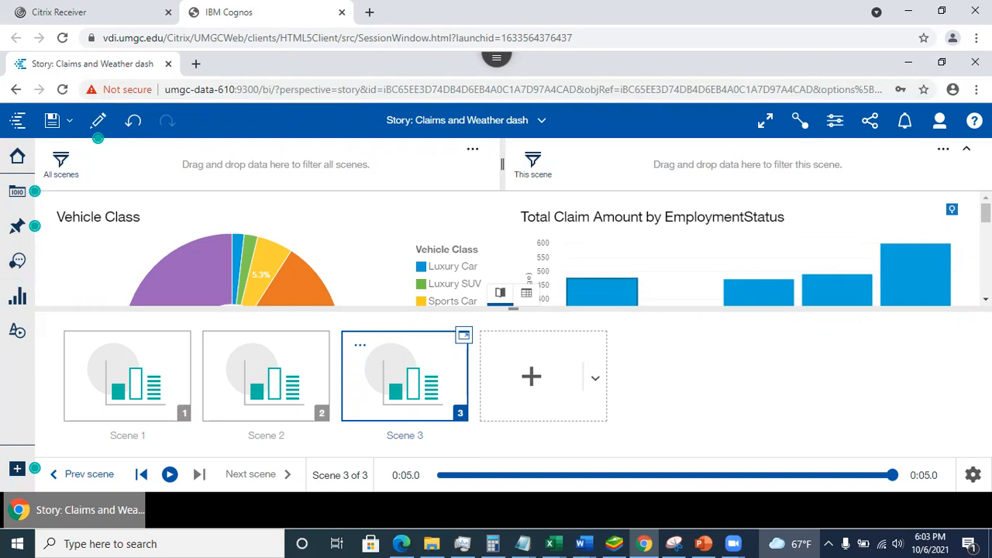
Change the story type to Guided journey and apply the stepped layout with frames rising diagonally.
click(835, 122)
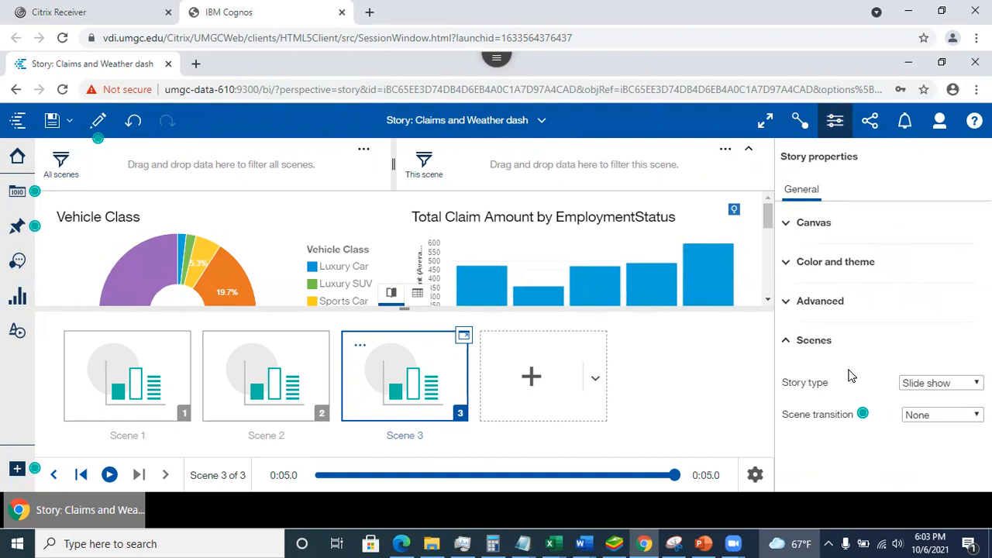
click(942, 383)
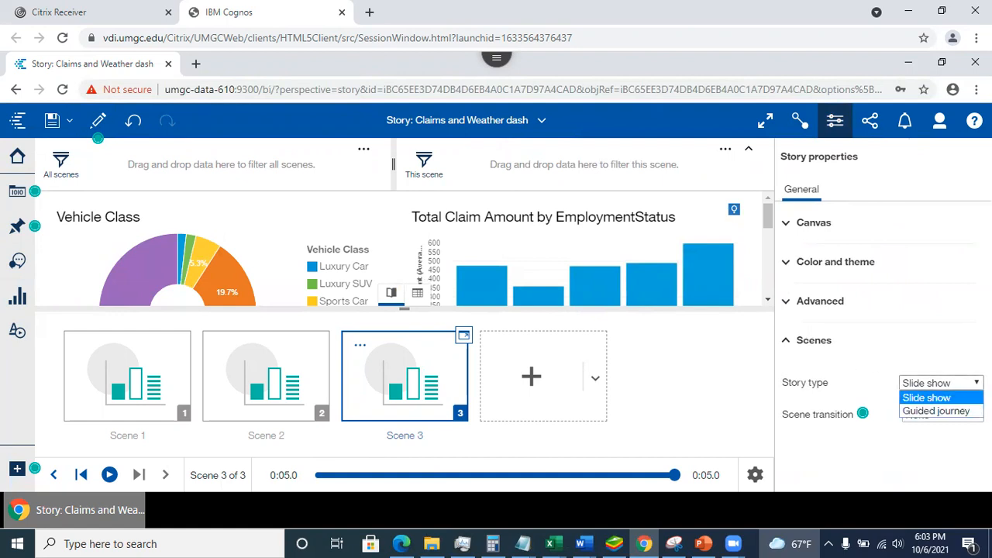
click(942, 411)
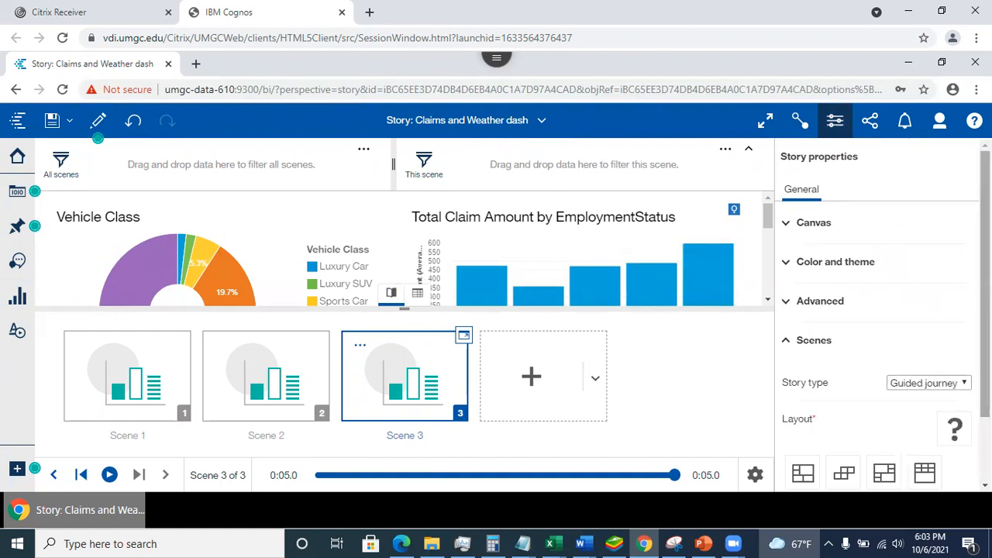
scroll(891, 365, down, 1)
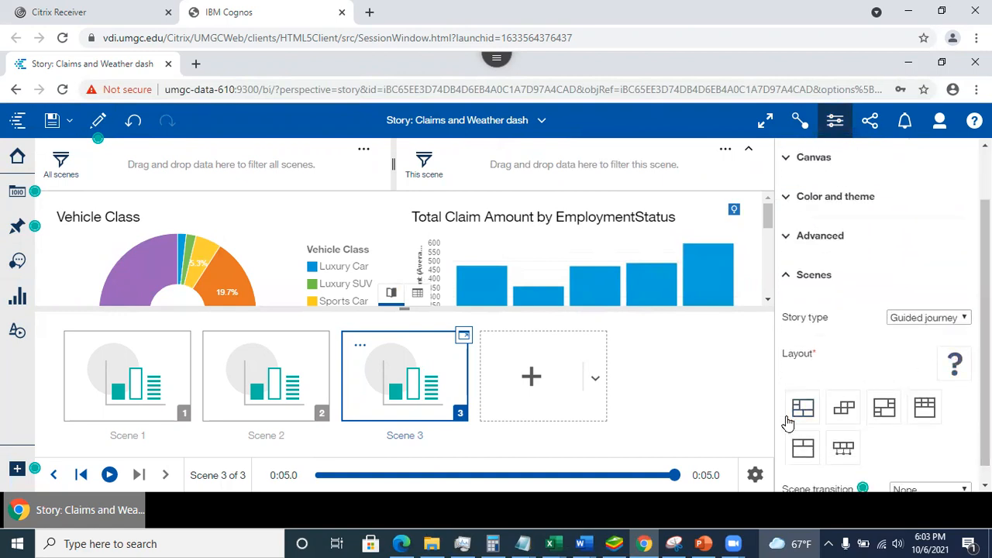
click(845, 411)
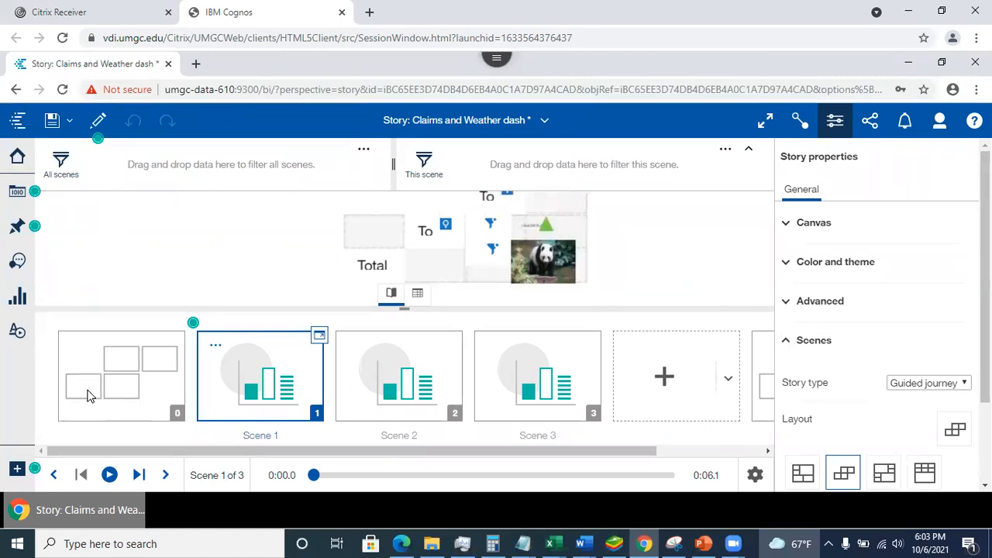
click(835, 121)
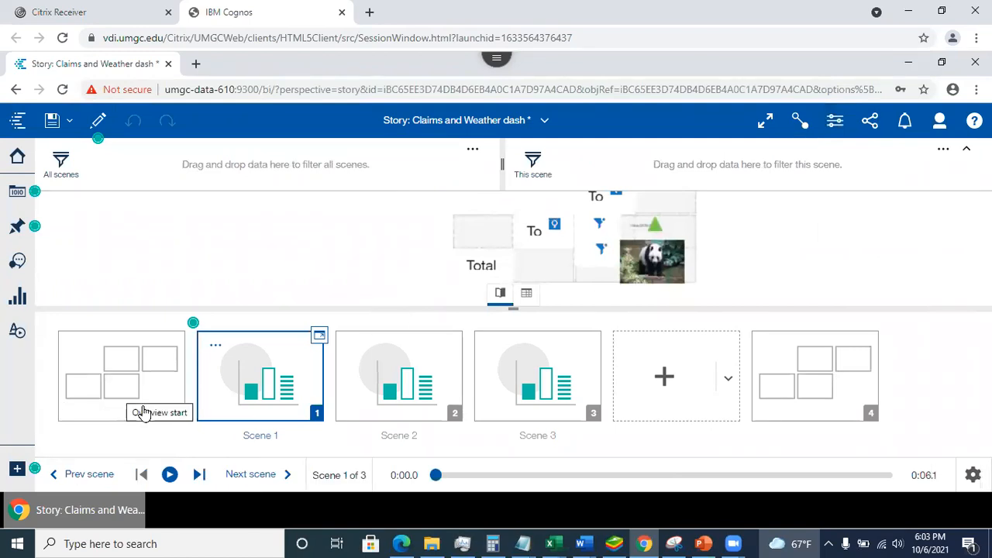
View the guided journey's starting overview and Scenes 1 to 3, ending back on the overview.
click(157, 365)
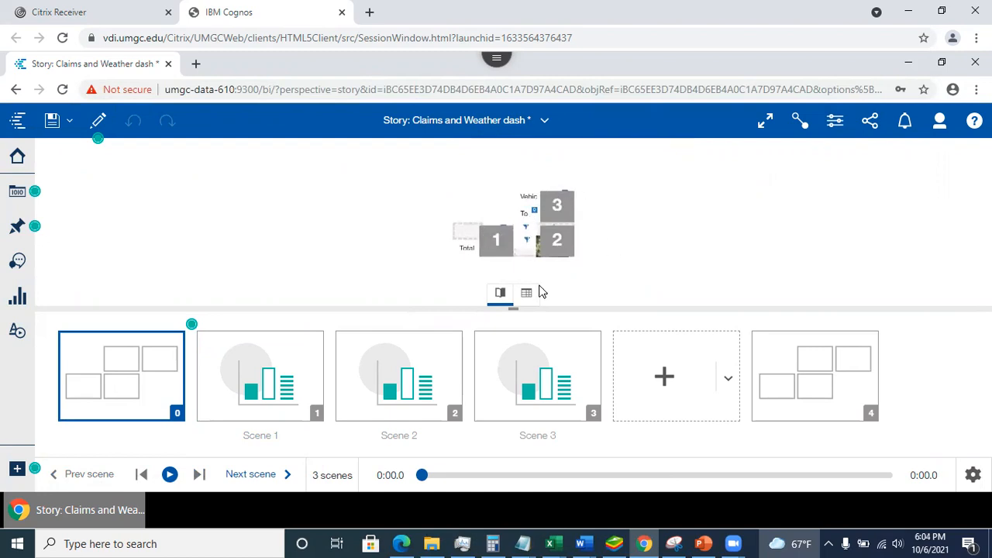
click(293, 375)
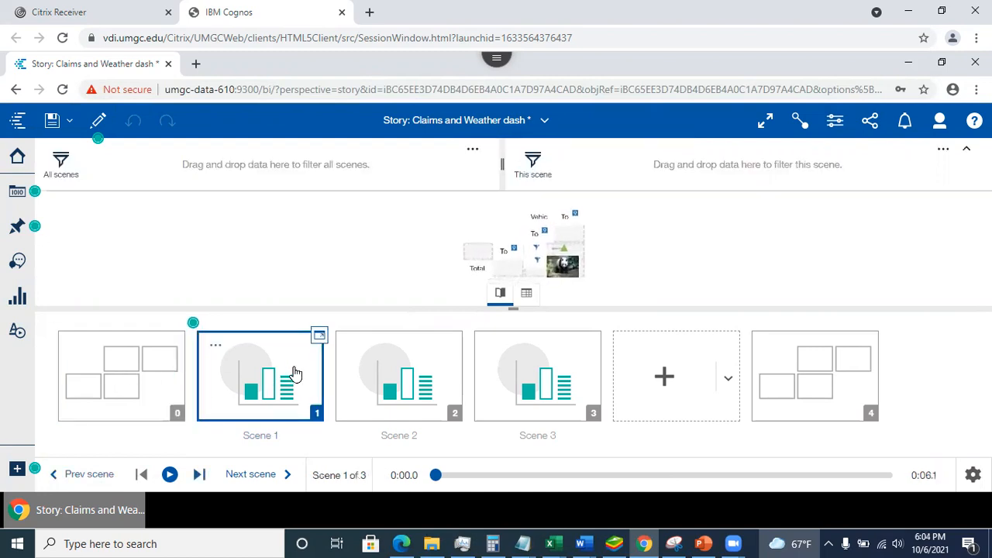
click(405, 376)
click(527, 367)
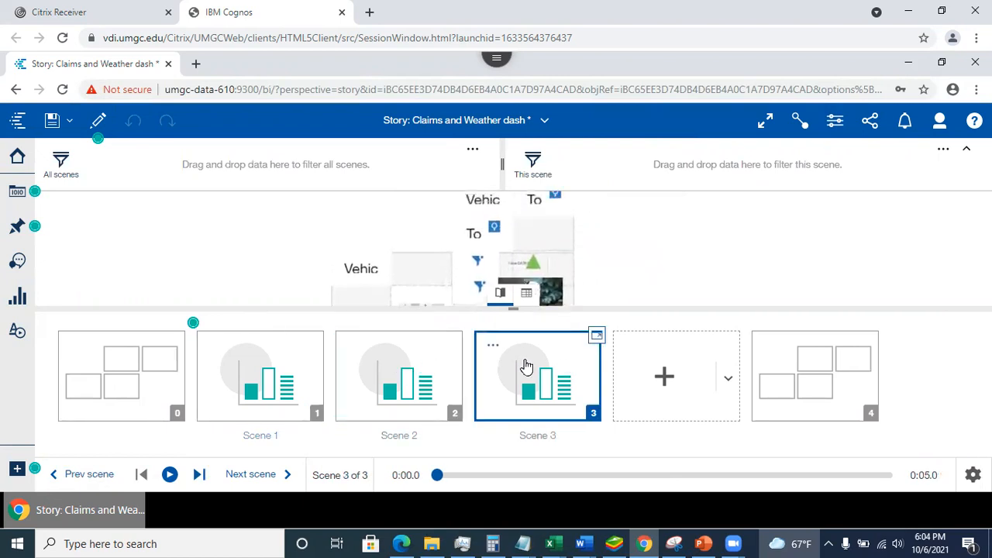
click(140, 382)
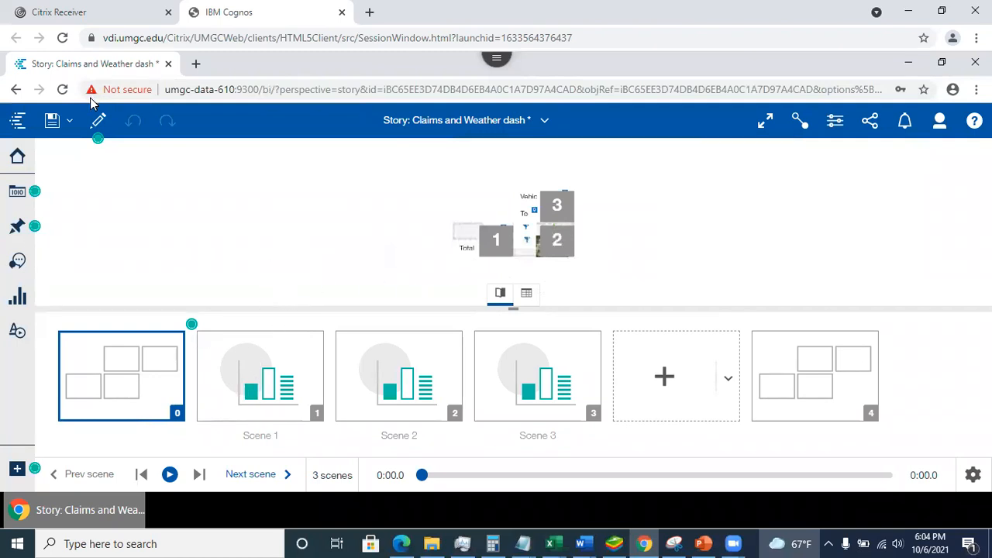
double_click(232, 63)
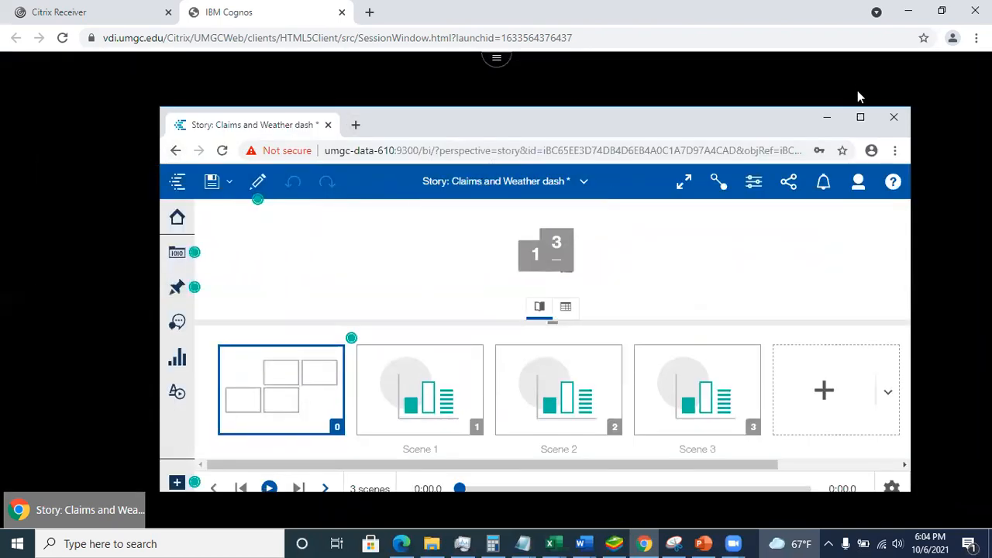
click(861, 116)
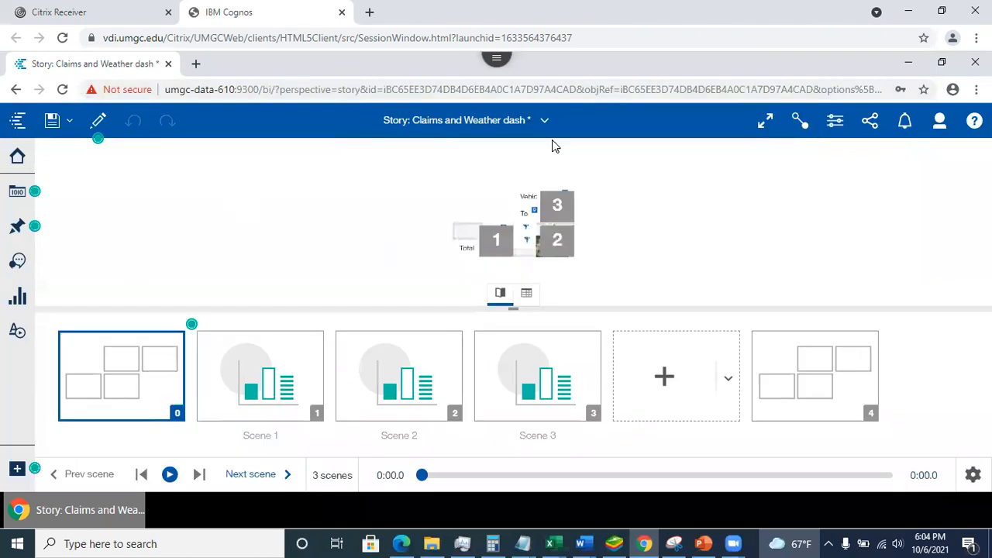
Return to the Welcome page and open Story: Car Insurance Claims Dashboard from the Demos folder in My content.
click(545, 122)
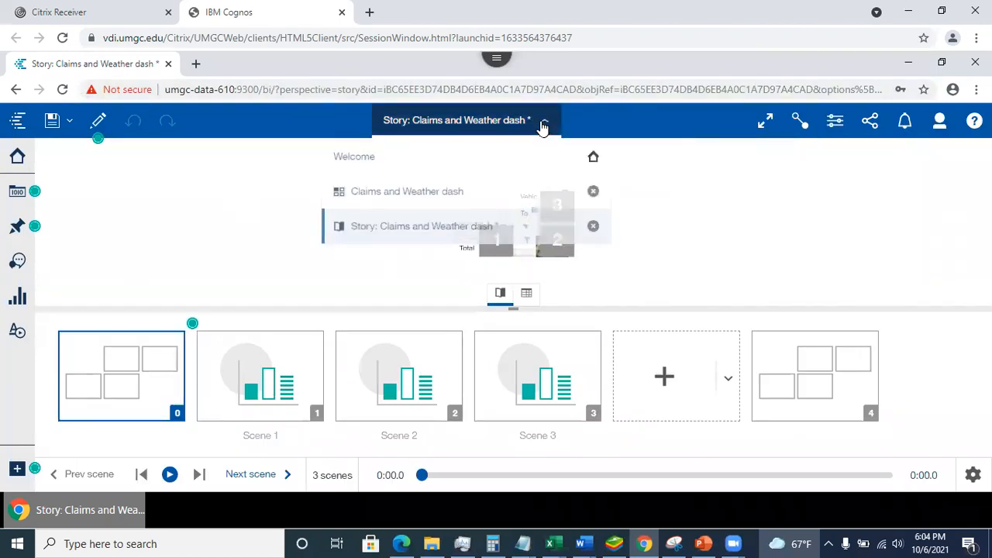
click(367, 159)
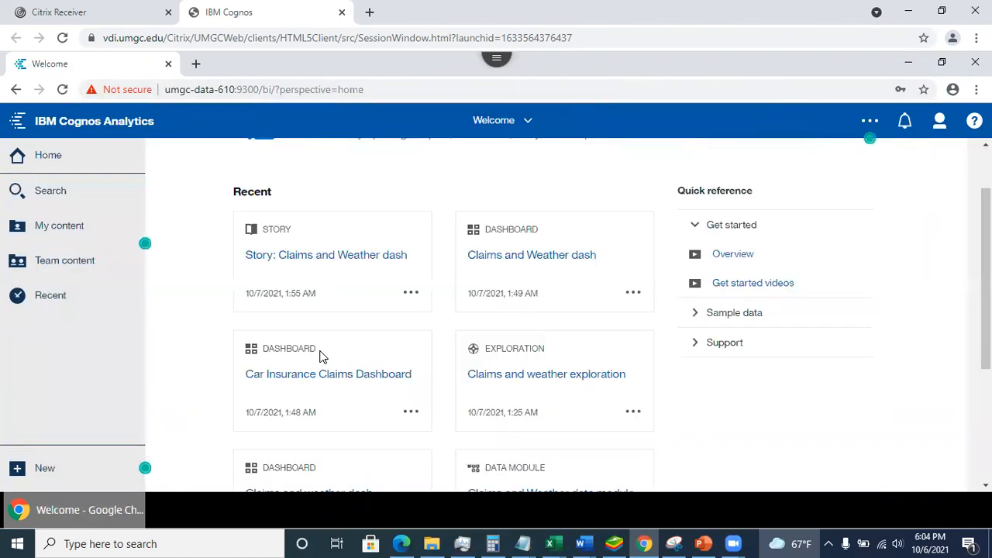
click(58, 229)
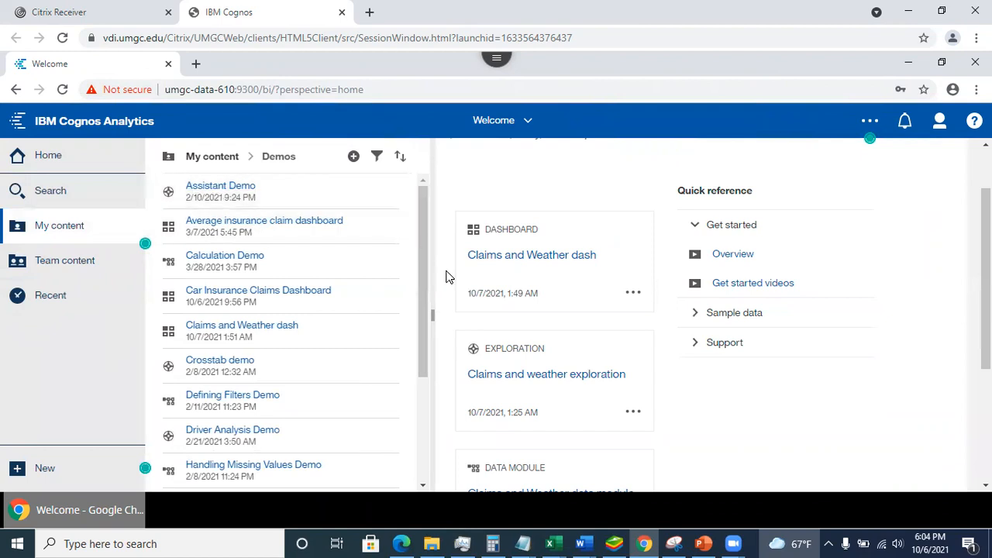
drag(419, 291, 452, 162)
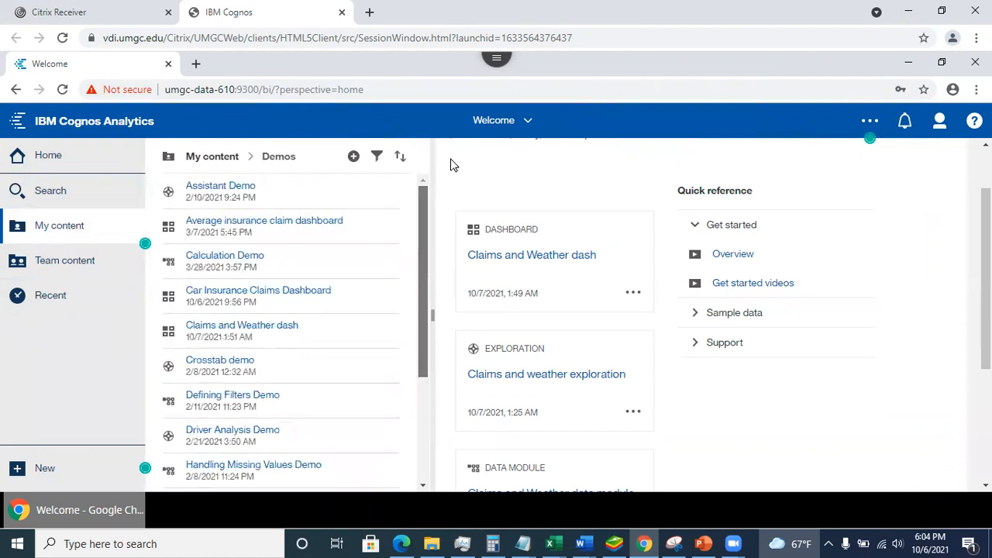
drag(423, 226, 419, 387)
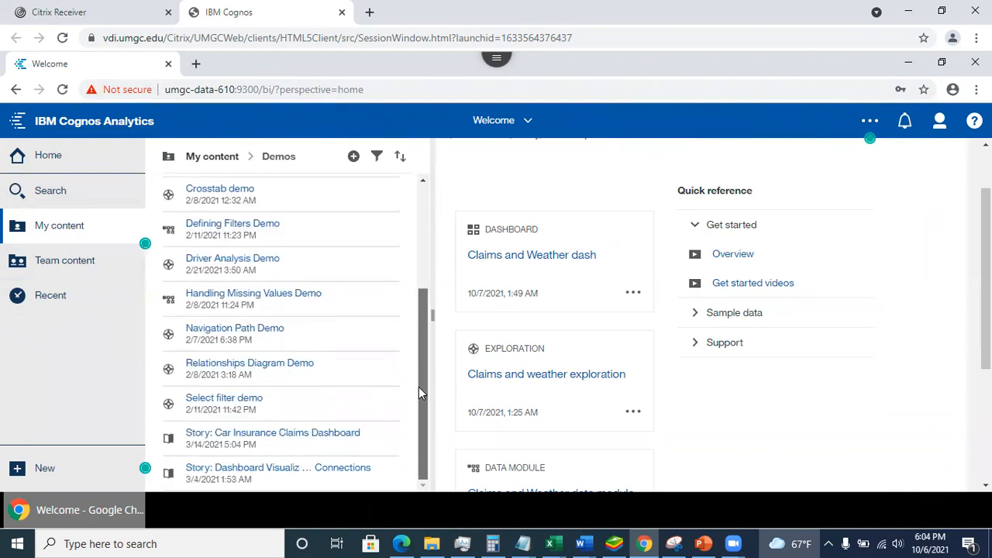
click(232, 436)
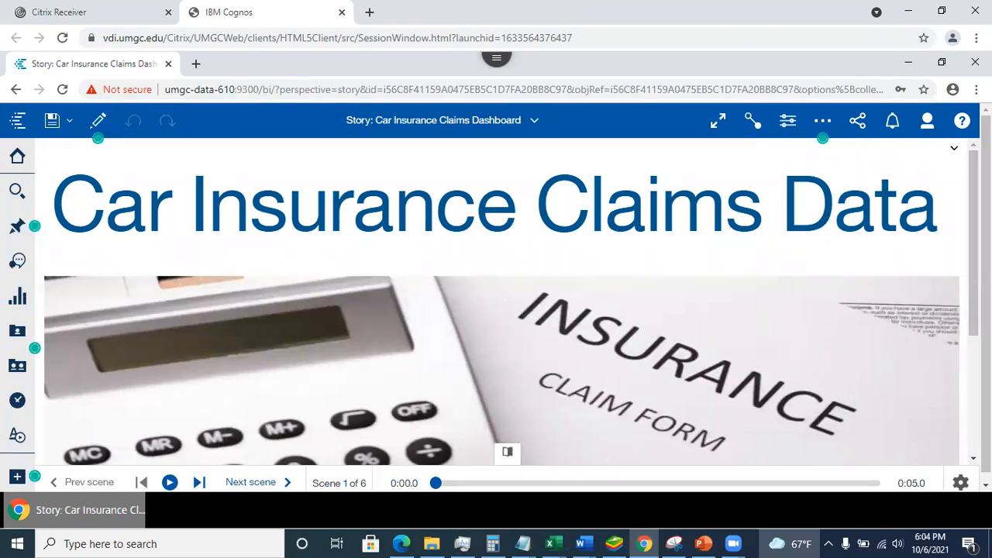
Look over the story's introduction scene and switch the story to edit mode.
scroll(502, 302, down, 3)
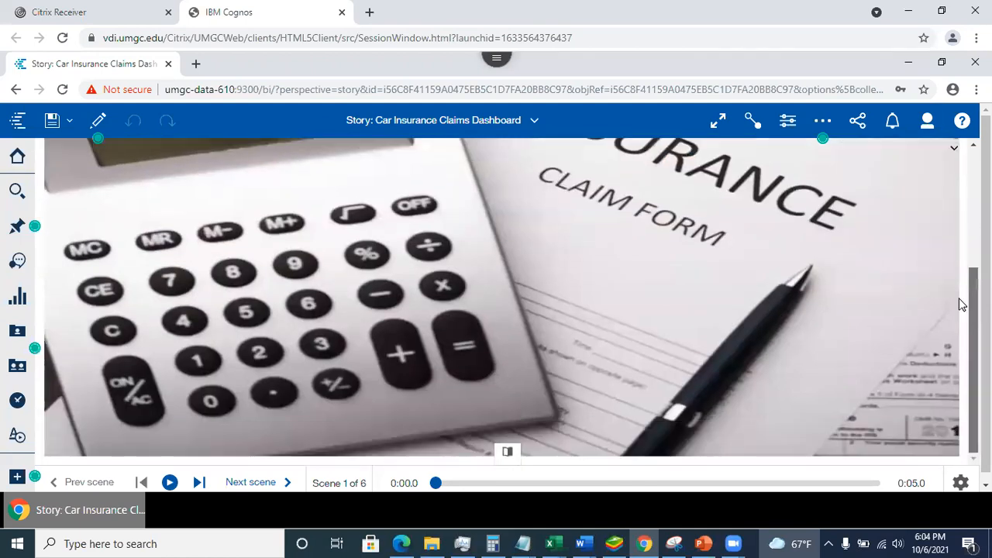
scroll(960, 304, up, 3)
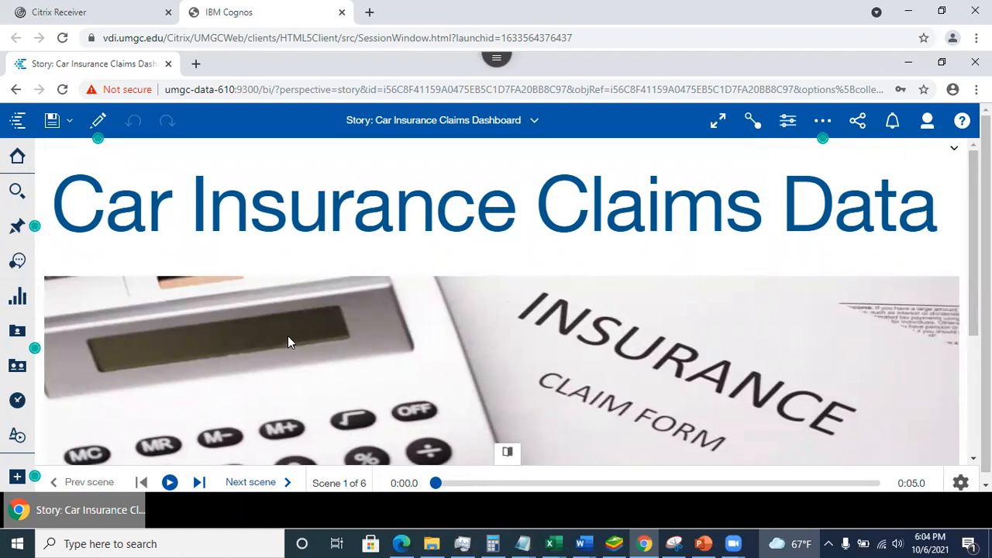
click(97, 122)
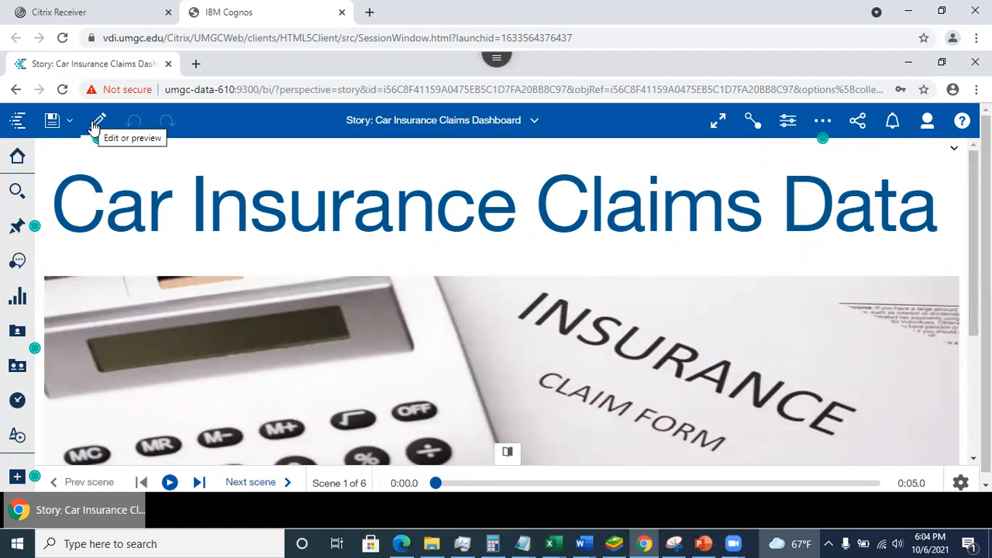
click(97, 123)
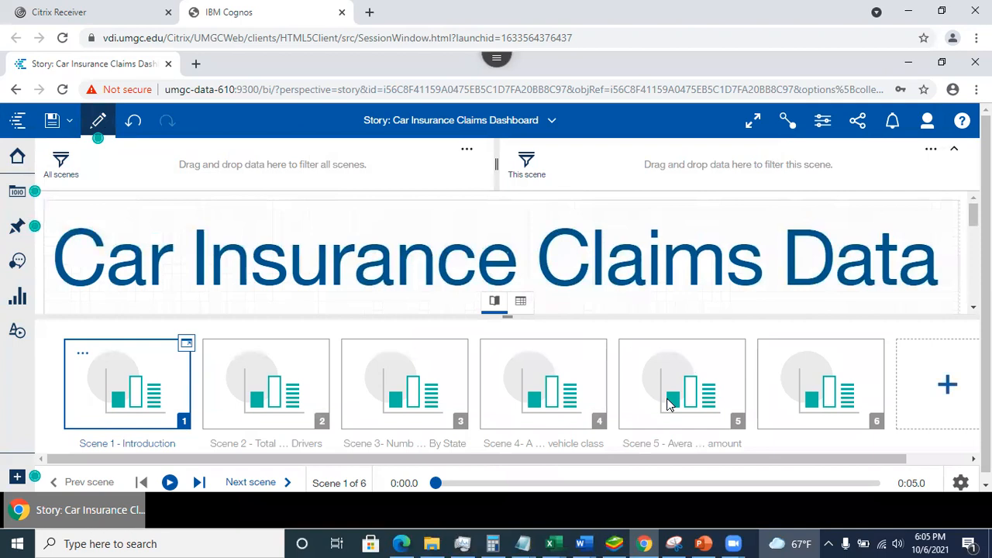
Step through Scenes 2 to 6, return to Scene 1, and check the playback options.
click(285, 400)
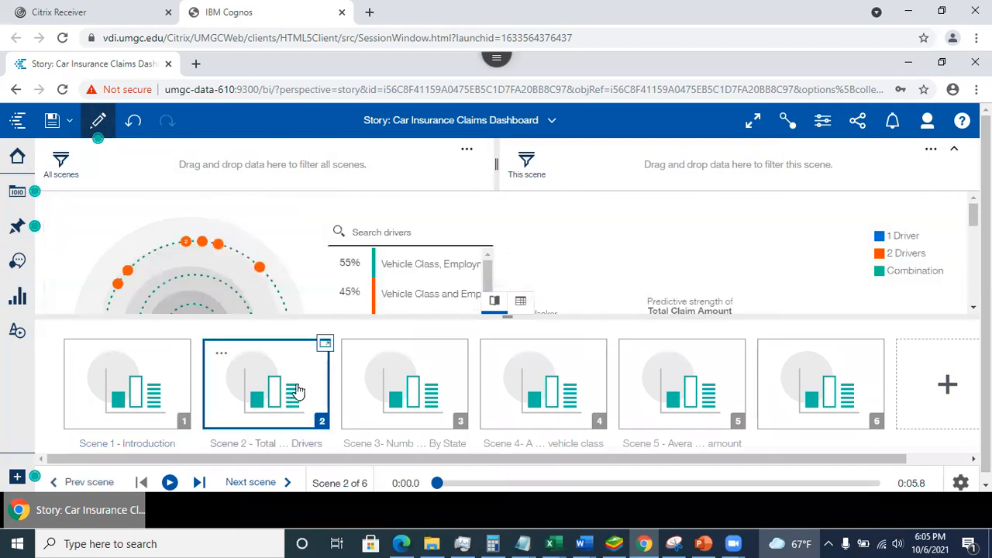
click(427, 377)
click(548, 378)
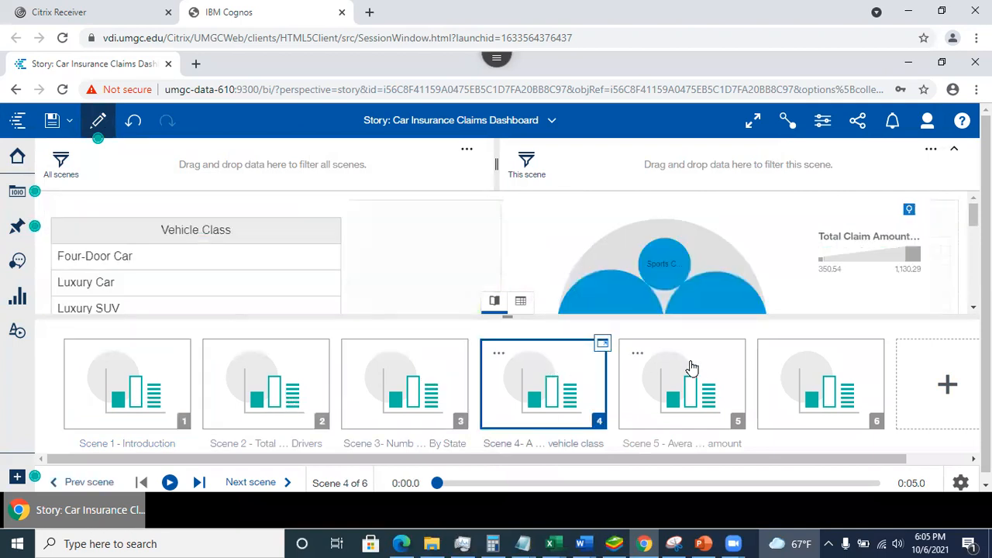
click(696, 370)
click(826, 387)
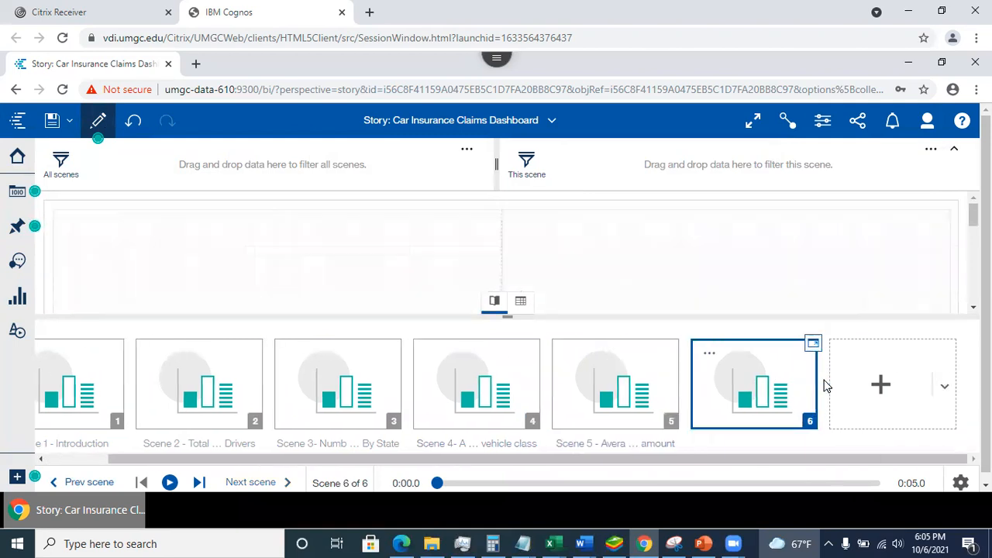
click(584, 403)
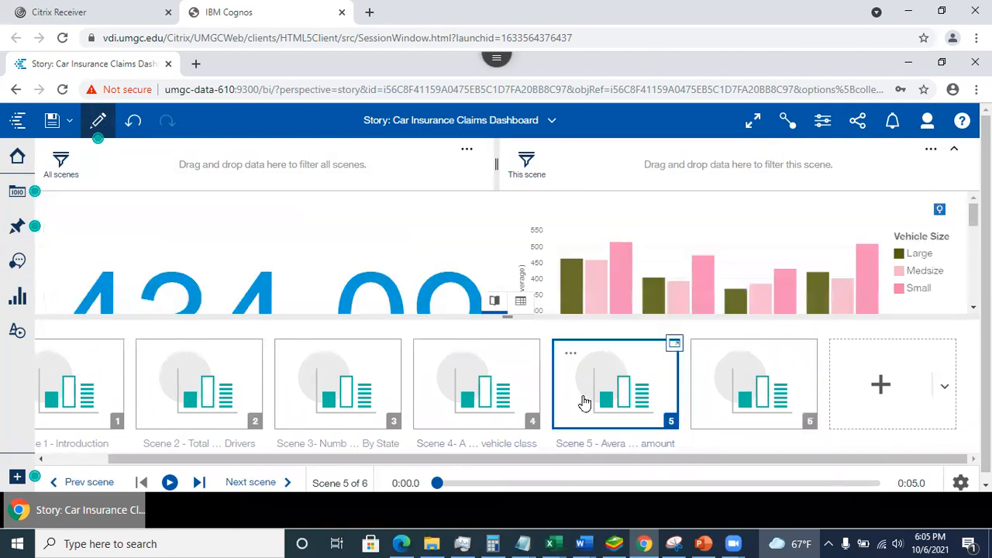
click(82, 370)
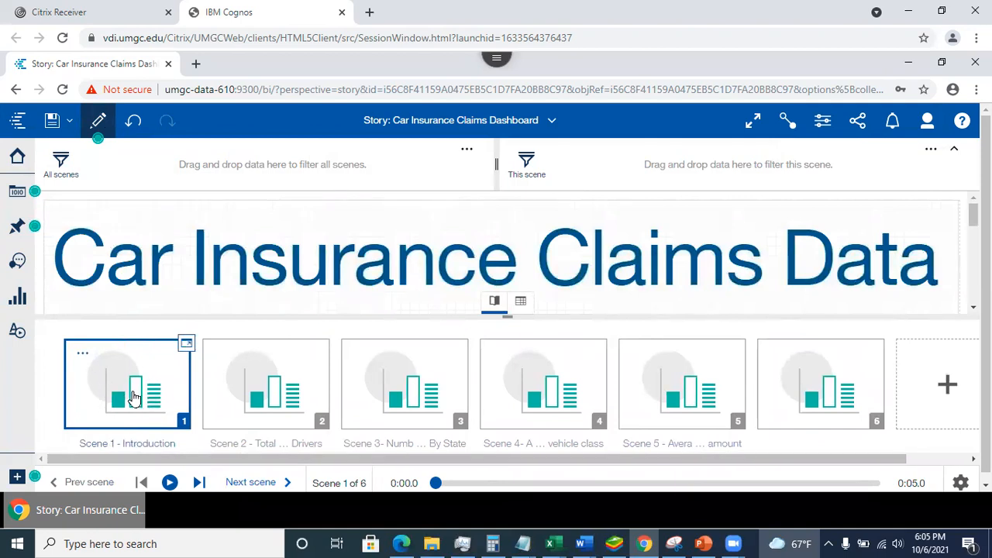
click(962, 483)
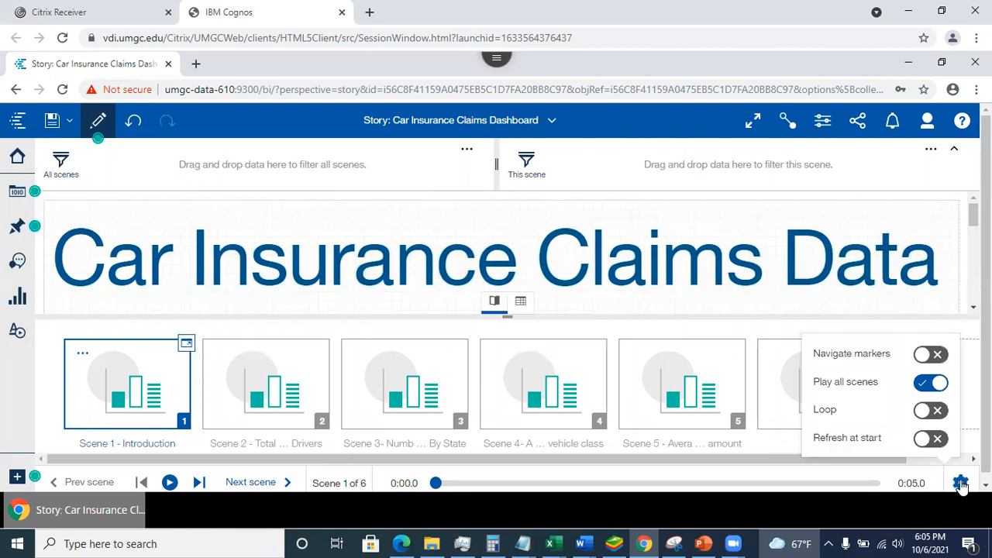
click(961, 483)
Convert the Car Insurance Claims story from Slide show to Guided journey using the stepped diagonal layout.
click(822, 121)
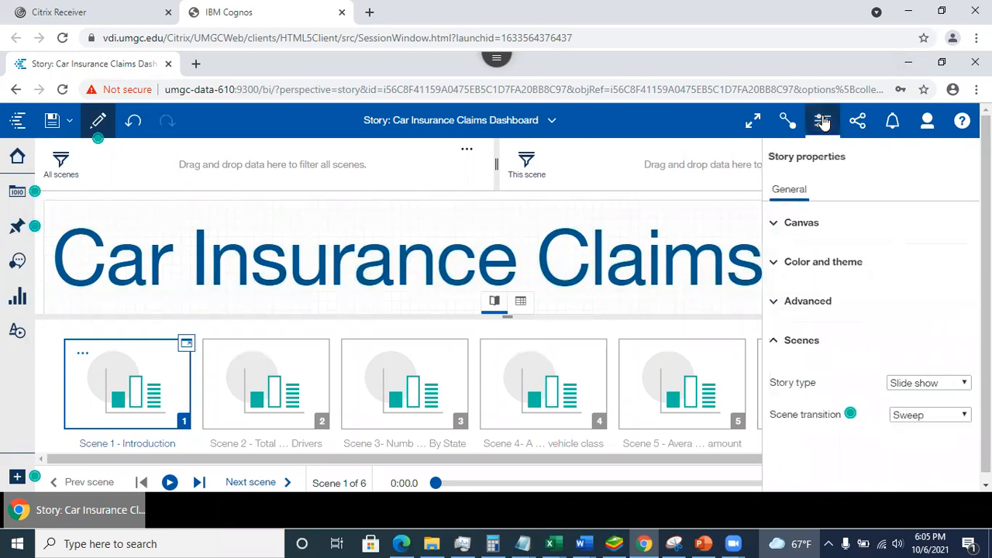
click(965, 383)
click(939, 411)
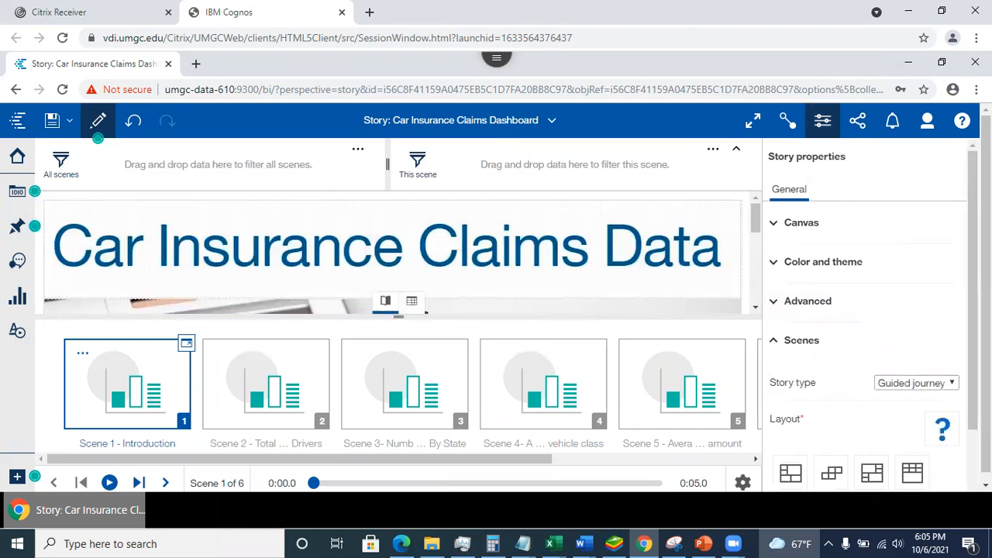
click(831, 474)
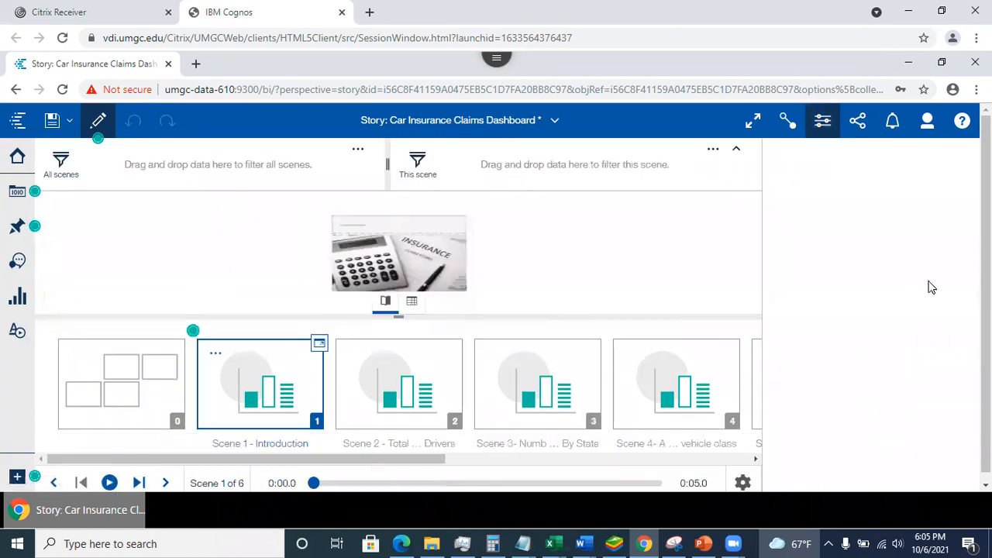
View the six-scene journey's starting overview, Scene 6 and the closing overview with the properties hidden.
click(128, 378)
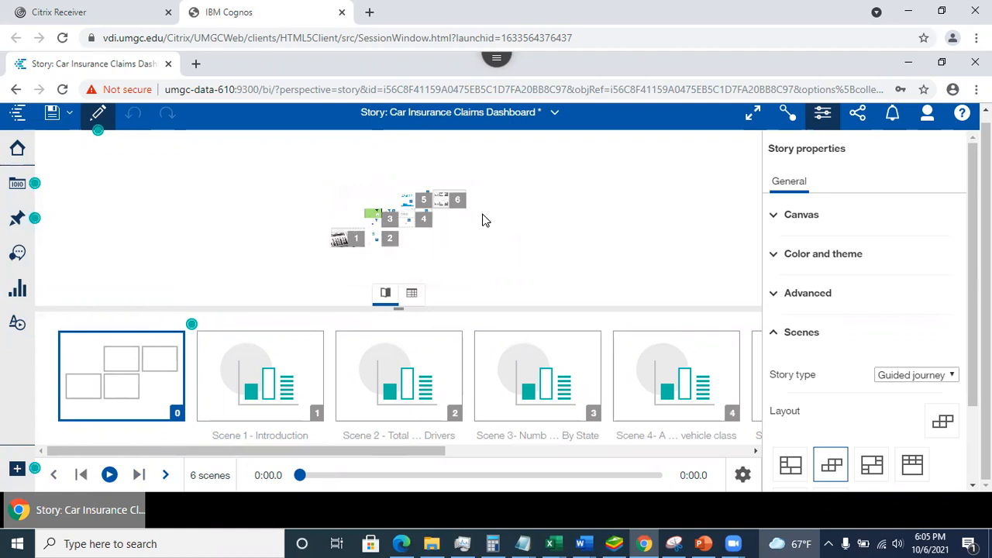
click(822, 112)
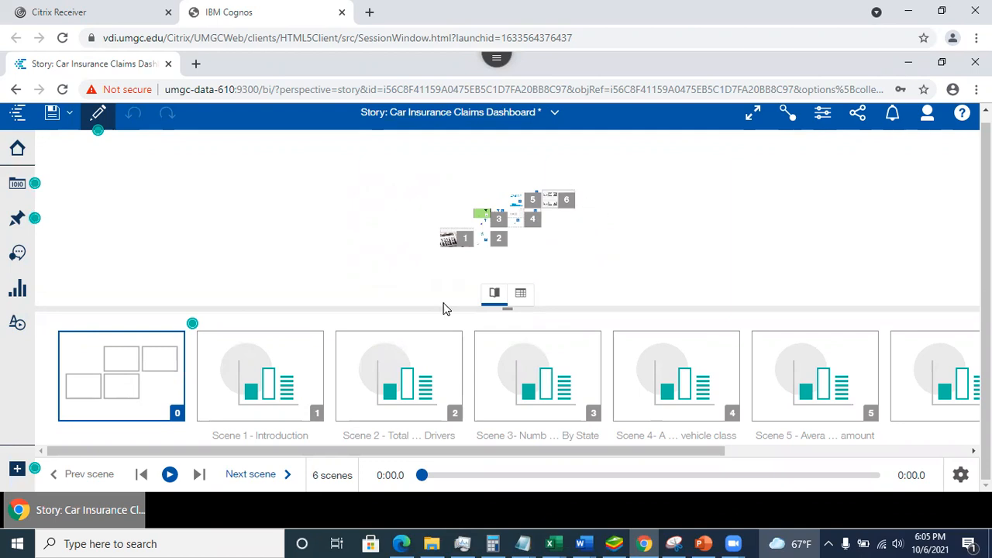
drag(490, 451, 692, 451)
click(671, 385)
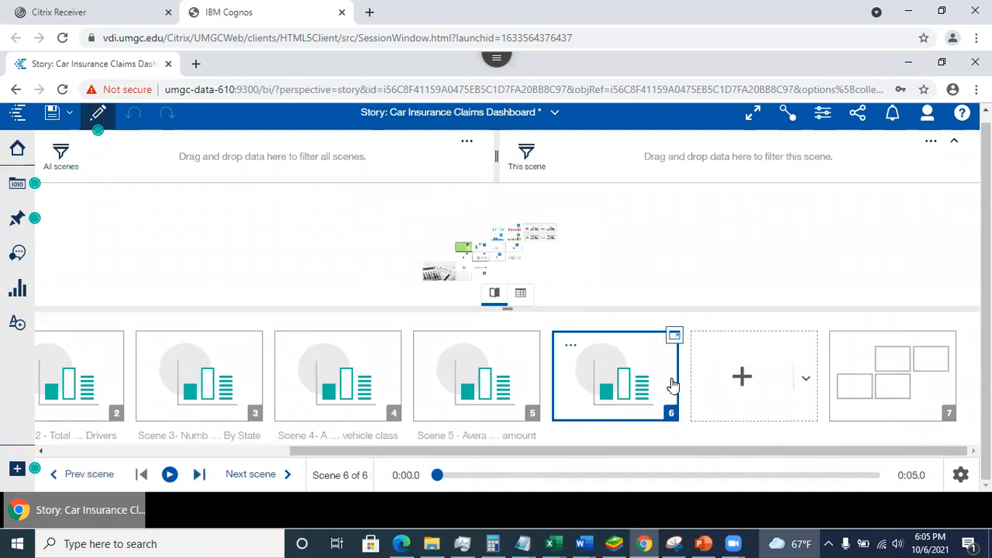
click(887, 374)
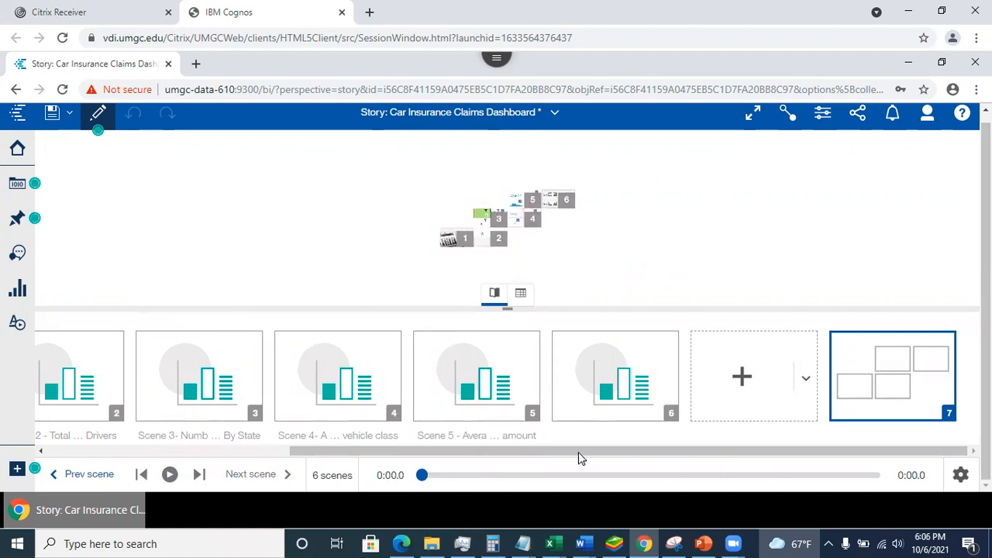
Return to the guided journey's starting overview and hide the scene timeline.
scroll(543, 457, left, 4)
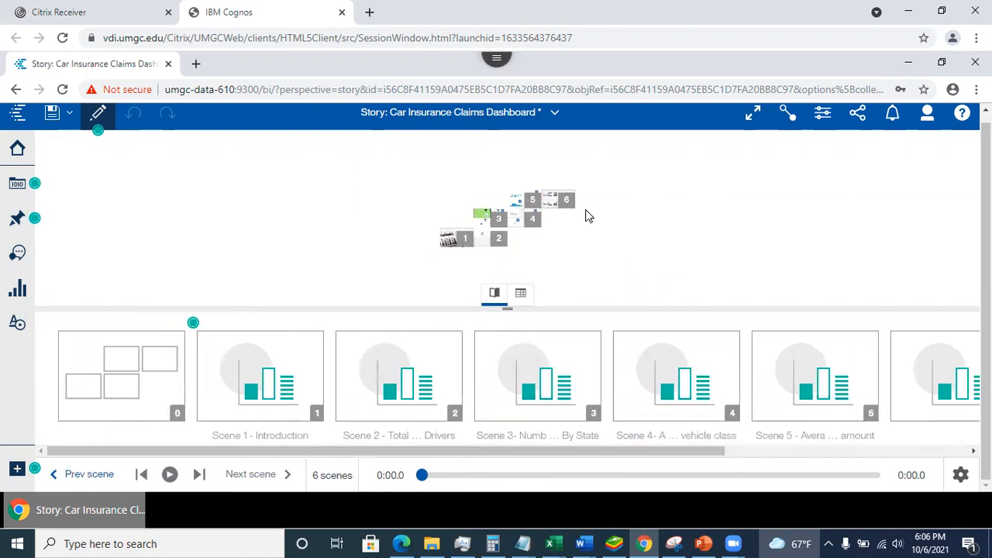
click(153, 380)
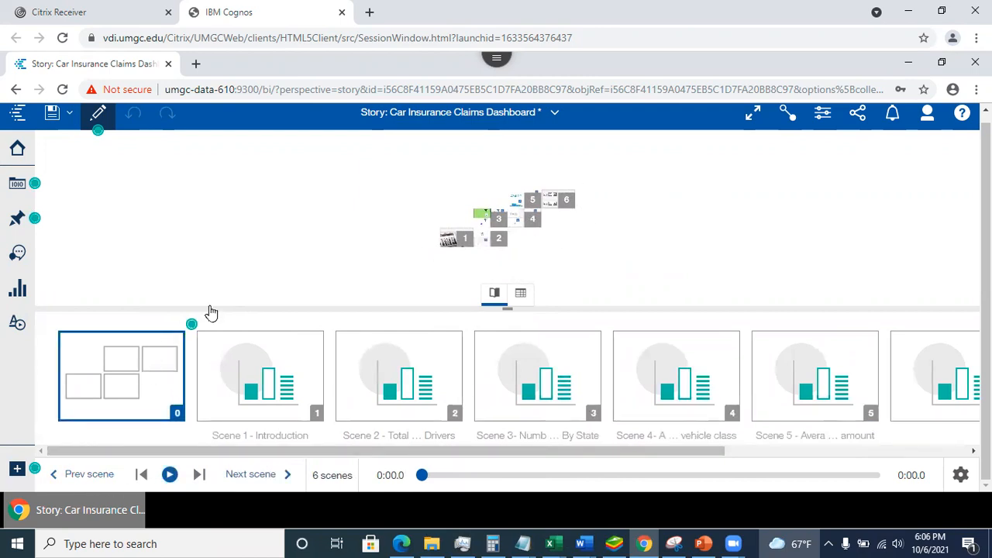
click(494, 295)
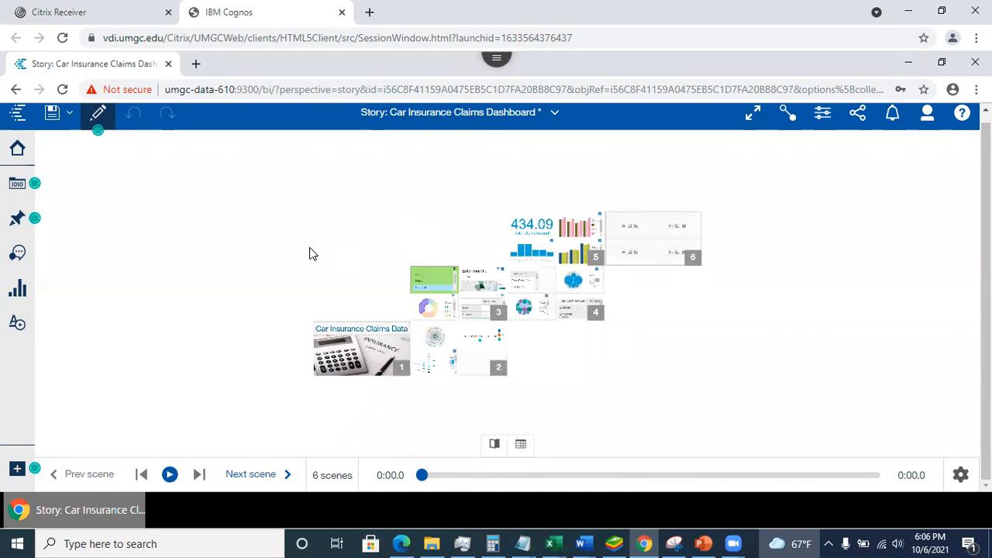
scroll(309, 248, up, 1)
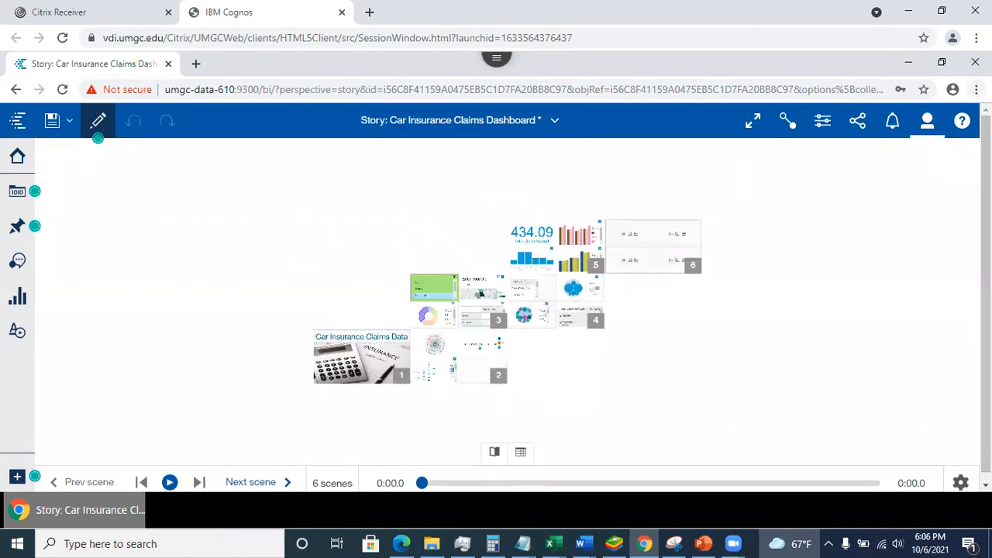
Enlarge the browser's page zoom beyond 150% so the journey overview is easier to read.
click(977, 89)
click(938, 224)
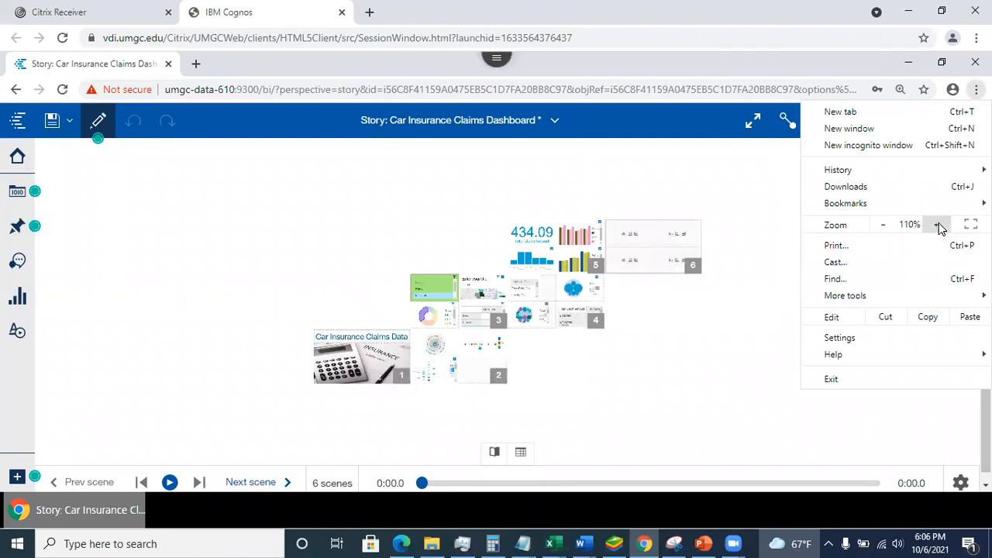
click(938, 225)
click(938, 225)
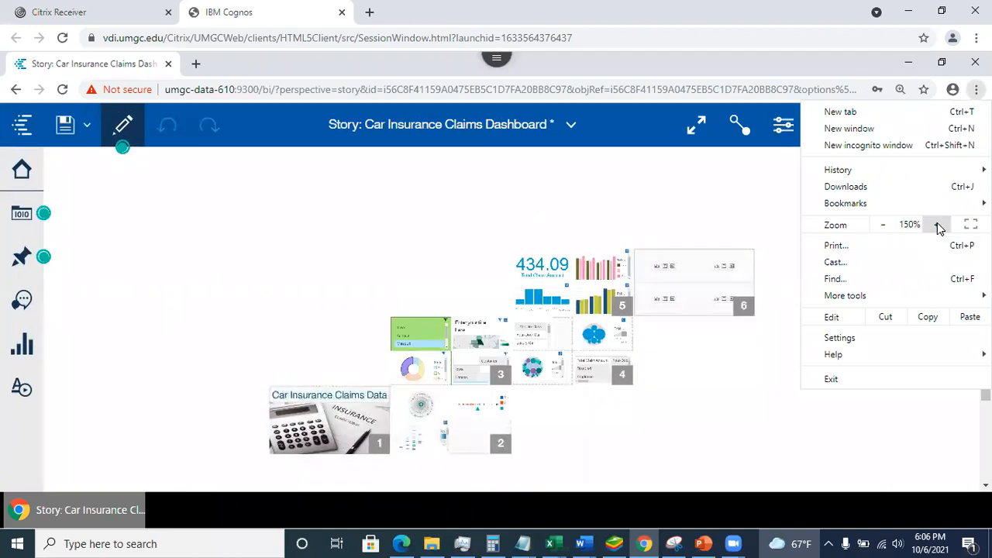
click(937, 225)
click(506, 226)
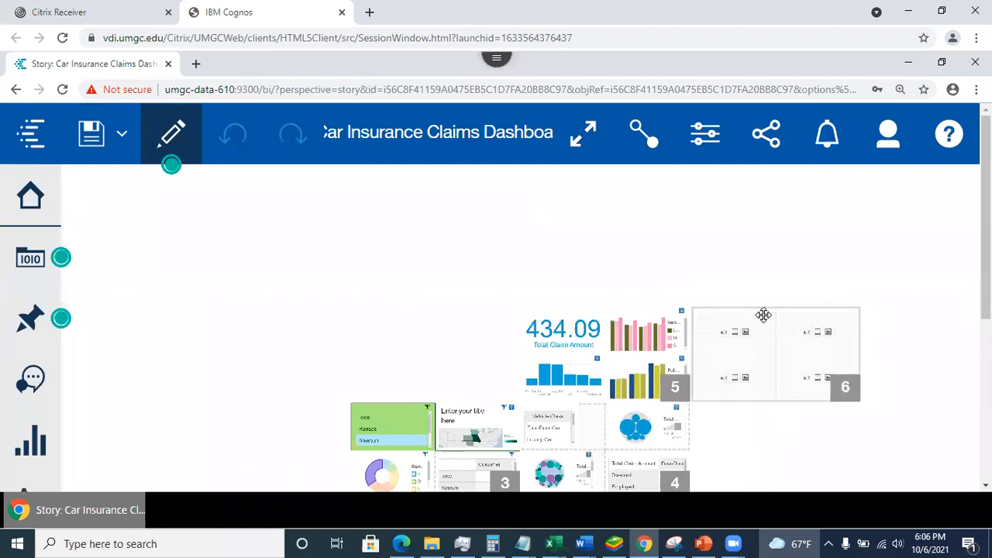
Examine the starting overview's stepped diagonal arrangement from Scene 1 up to Scene 6.
scroll(512, 310, down, 2)
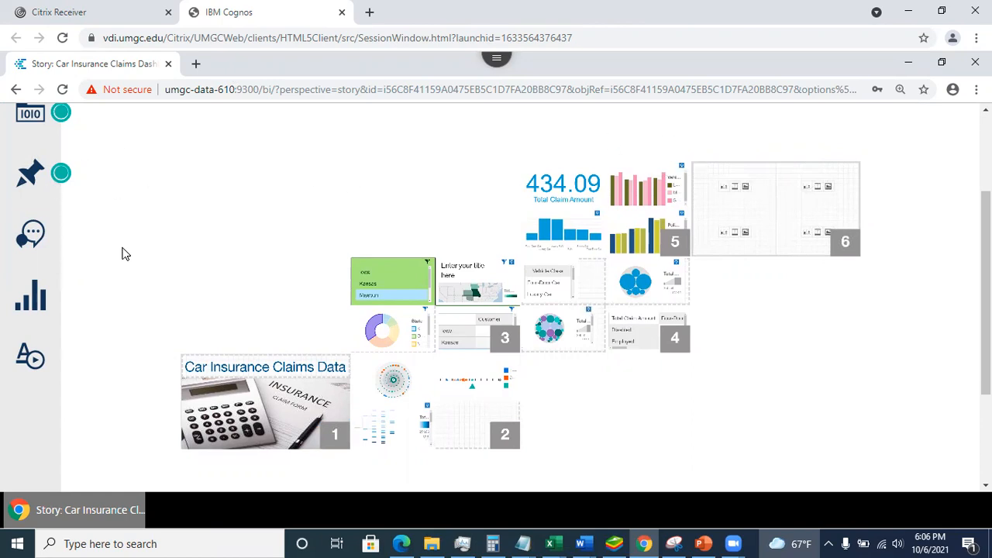
scroll(538, 439, down, 1)
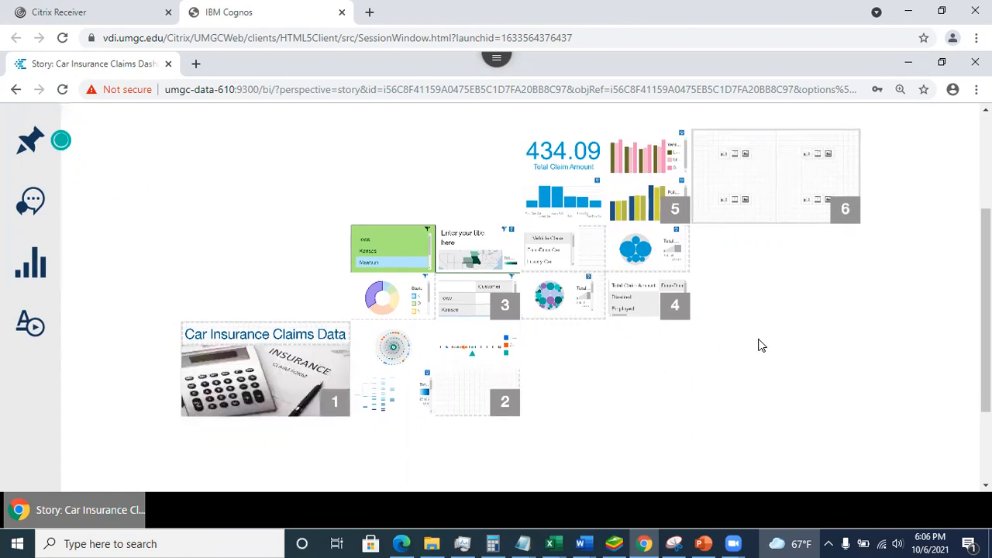
scroll(538, 189, up, 2)
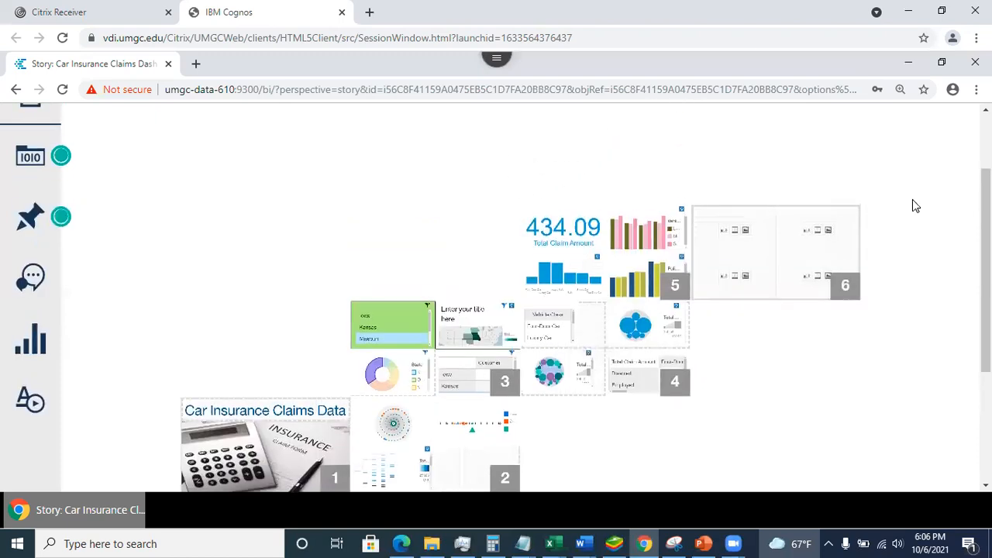
scroll(869, 411, down, 2)
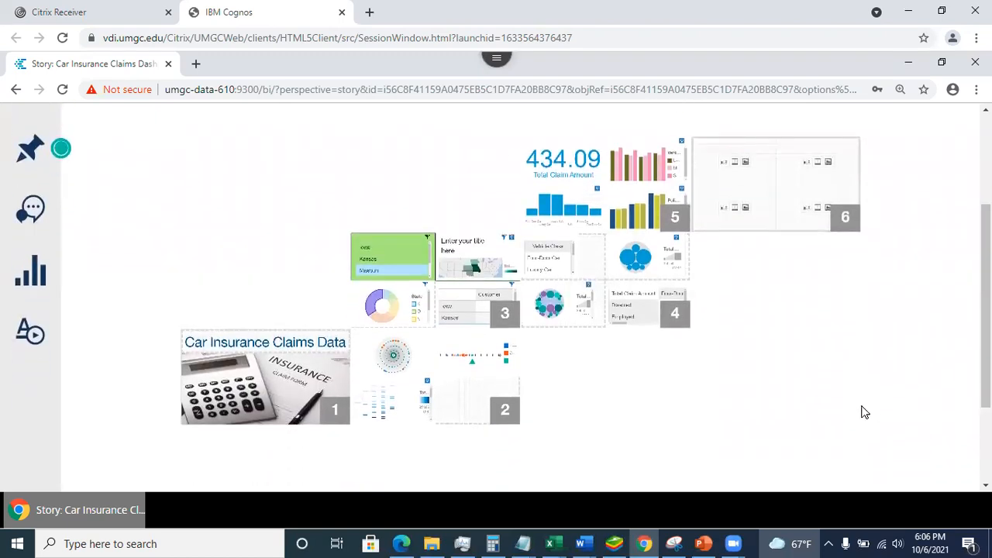
scroll(866, 412, up, 4)
drag(986, 271, 986, 332)
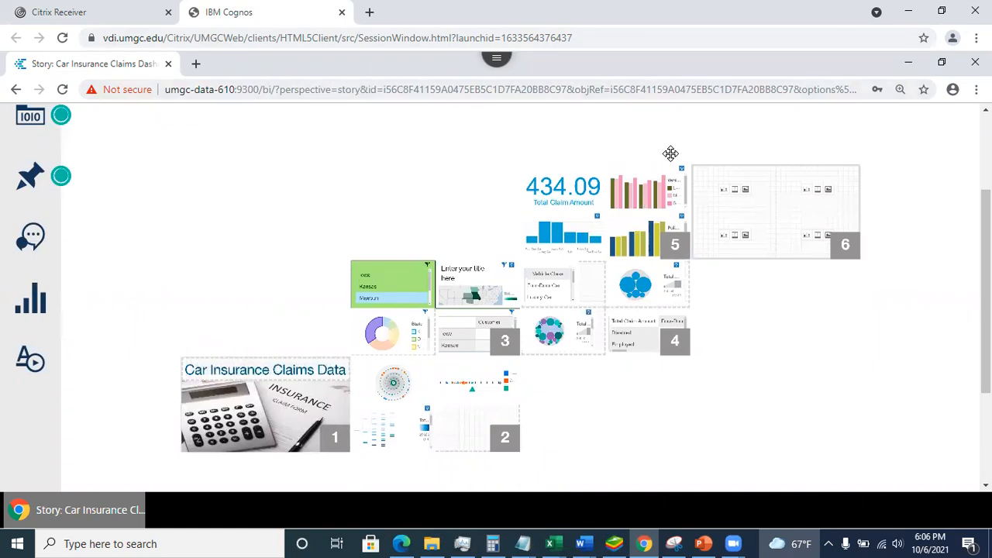
drag(986, 282, 986, 370)
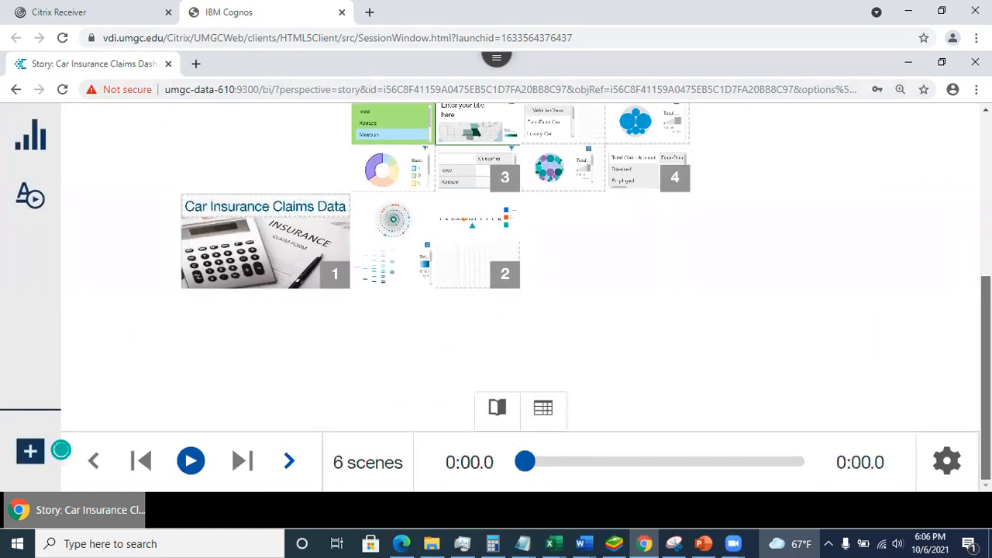
scroll(636, 427, up, 5)
scroll(698, 222, down, 2)
scroll(697, 222, up, 2)
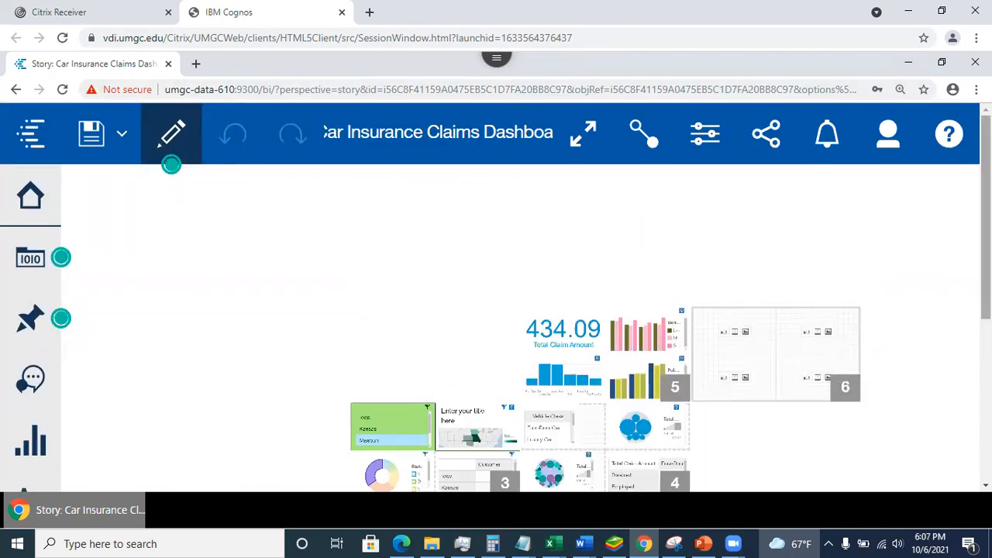
scroll(936, 256, down, 3)
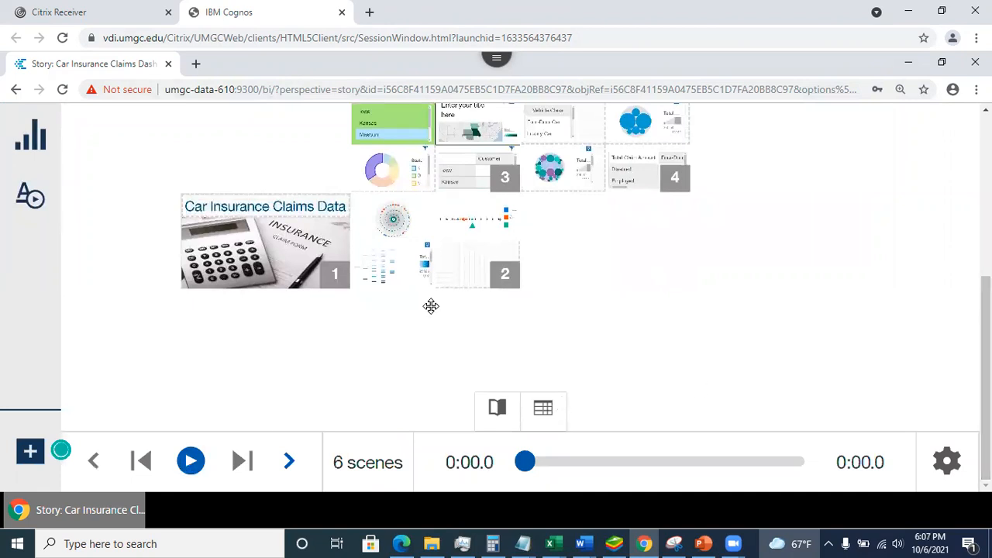
scroll(831, 287, up, 5)
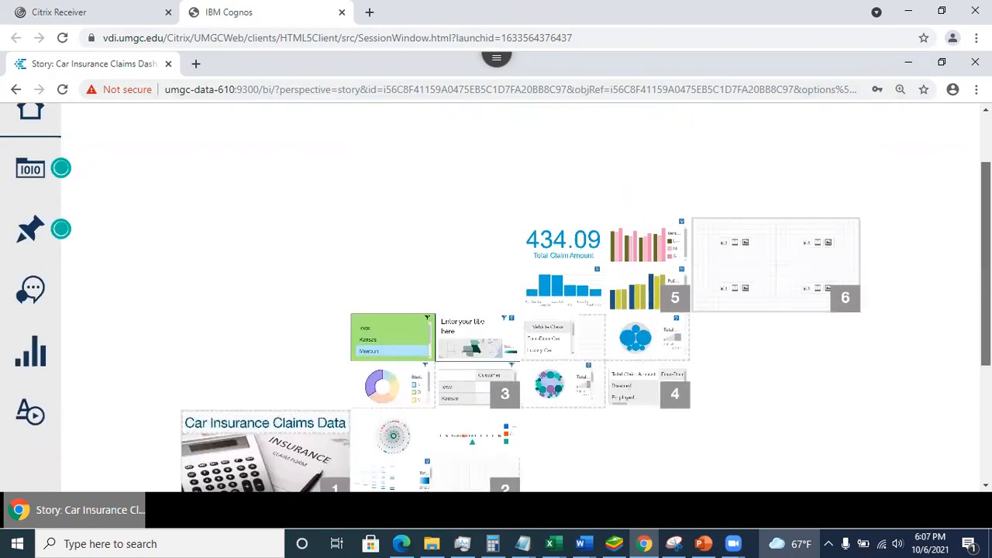
scroll(831, 288, down, 3)
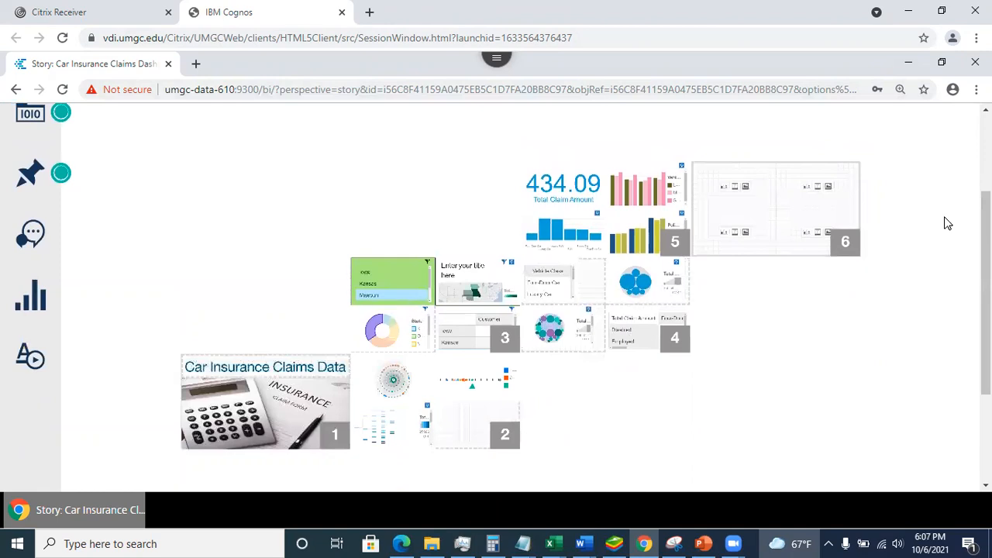
scroll(948, 223, up, 3)
scroll(948, 224, down, 6)
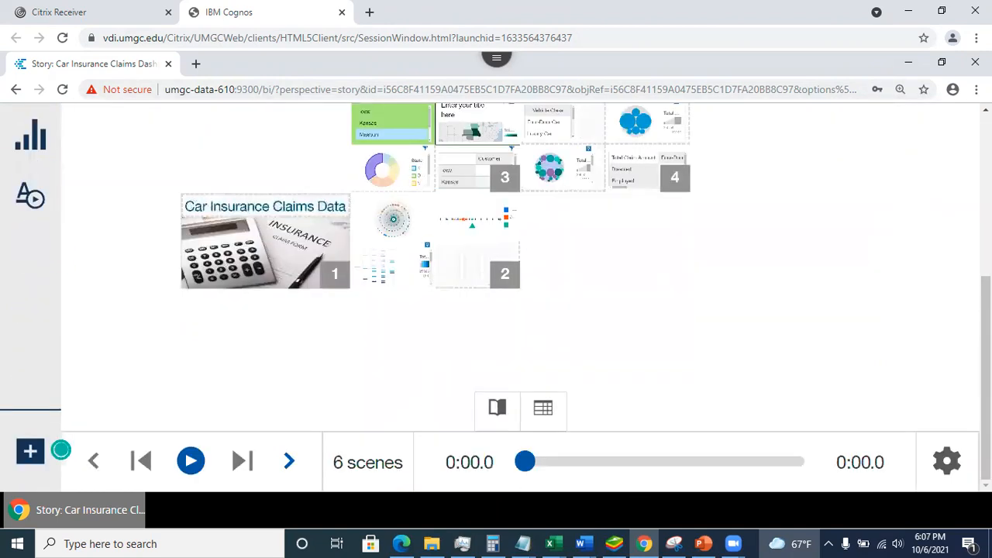
Show the scene timeline and compare the starting overview 0 with the closing overview 7.
click(497, 408)
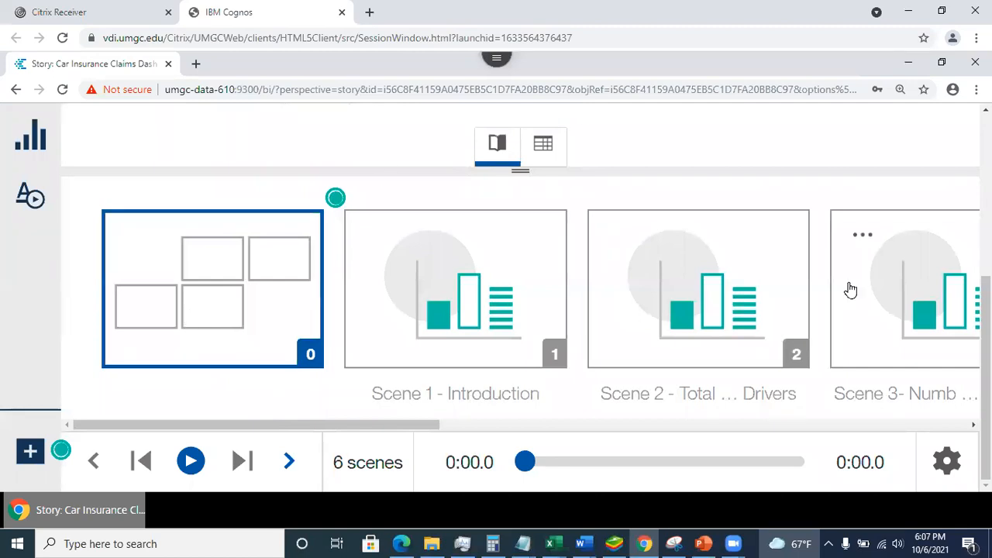
scroll(984, 372, up, 3)
scroll(764, 303, up, 2)
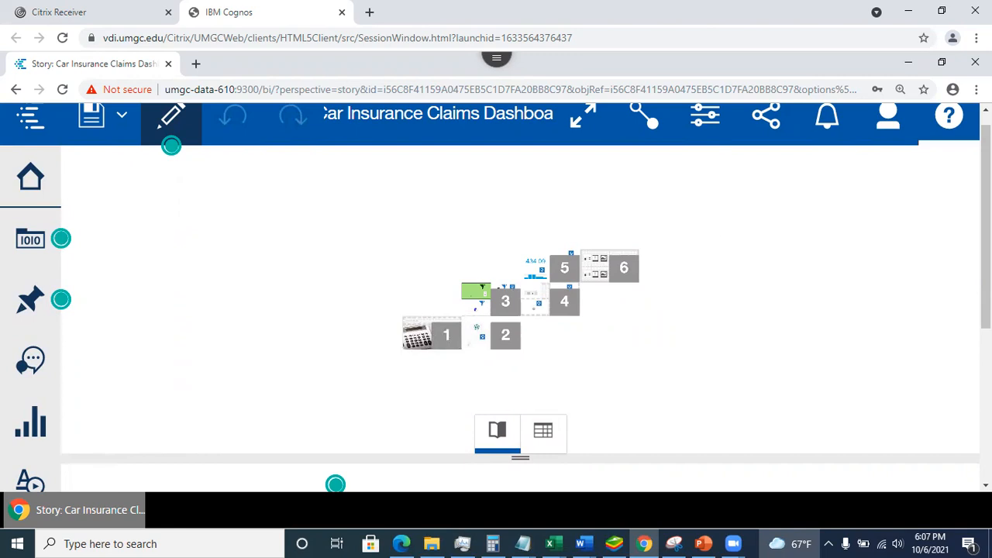
scroll(236, 346, down, 4)
drag(400, 423, 942, 348)
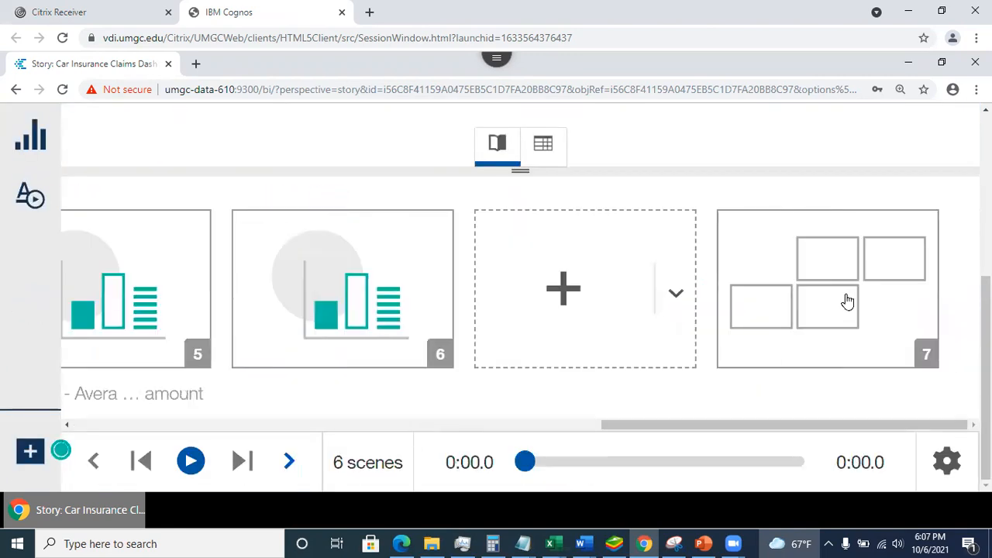
drag(719, 427, 77, 392)
drag(986, 382, 985, 216)
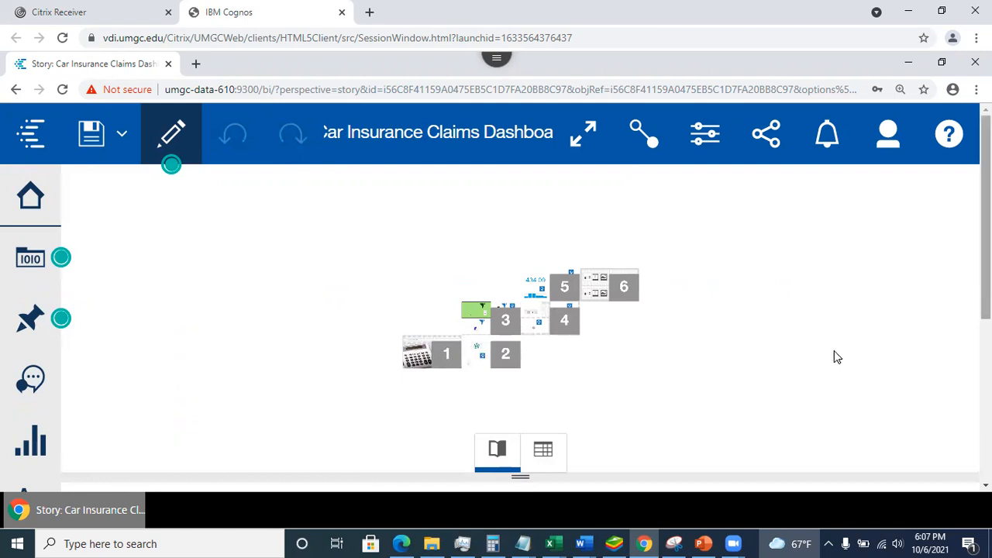
Hide the scene timeline and look over the six-scene journey overview down to the playback controls.
click(495, 460)
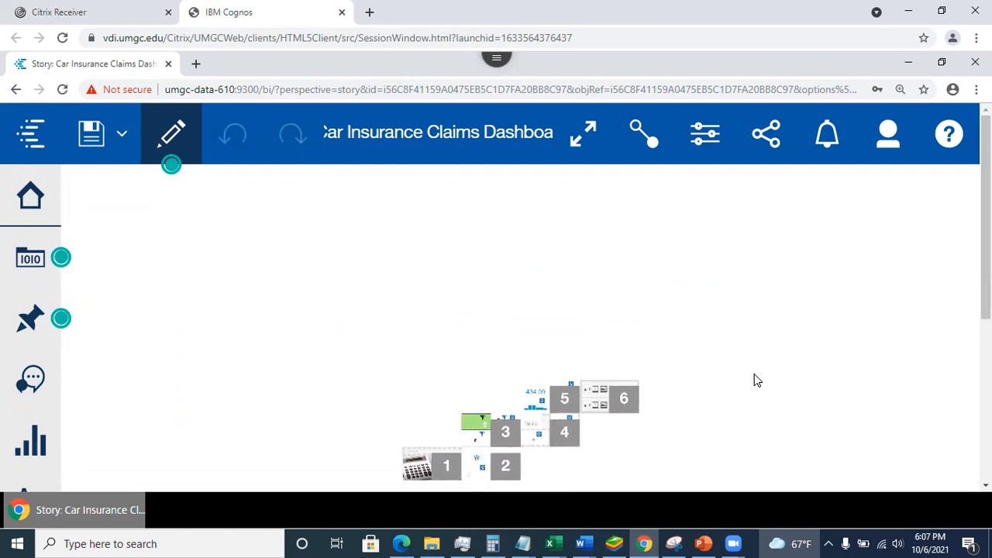
drag(986, 222, 986, 309)
scroll(727, 330, down, 1)
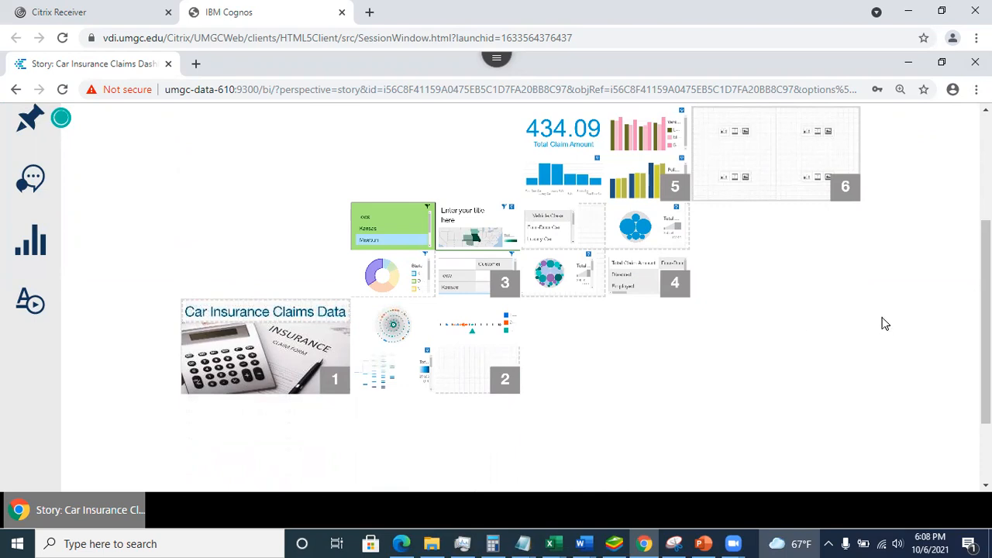
drag(987, 329, 986, 360)
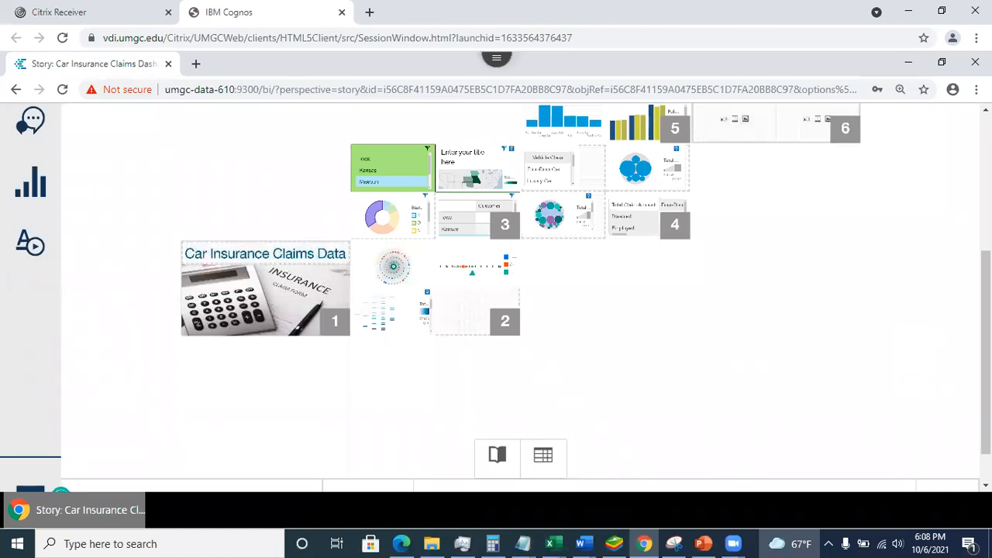
scroll(269, 370, up, 5)
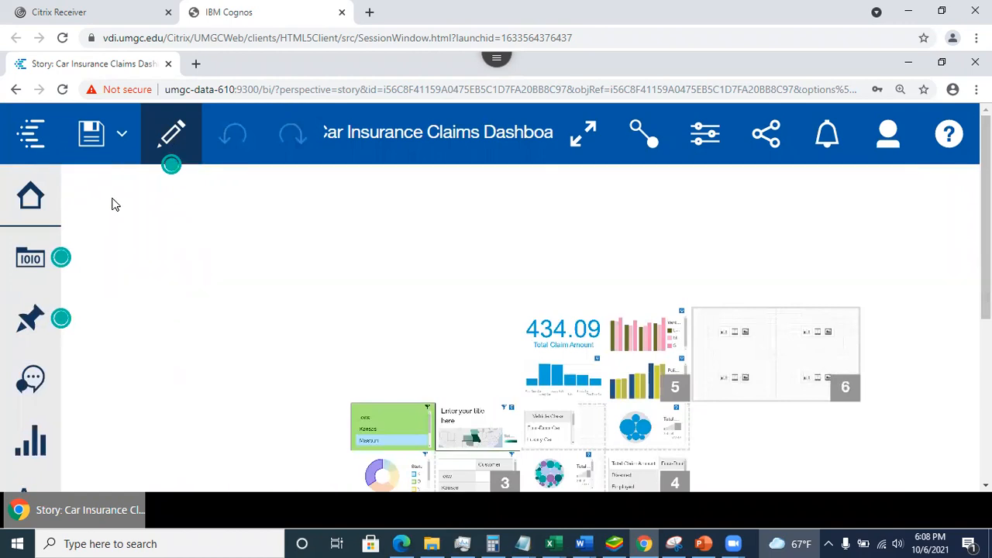
scroll(146, 281, down, 5)
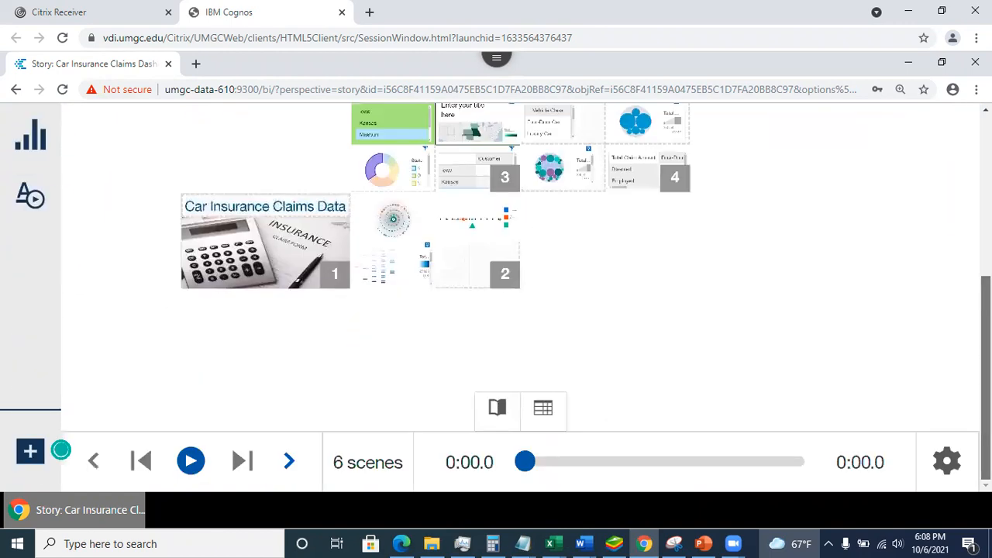
Play the journey in edit mode from the starting overview into Scene 1 and check the playback options.
click(192, 461)
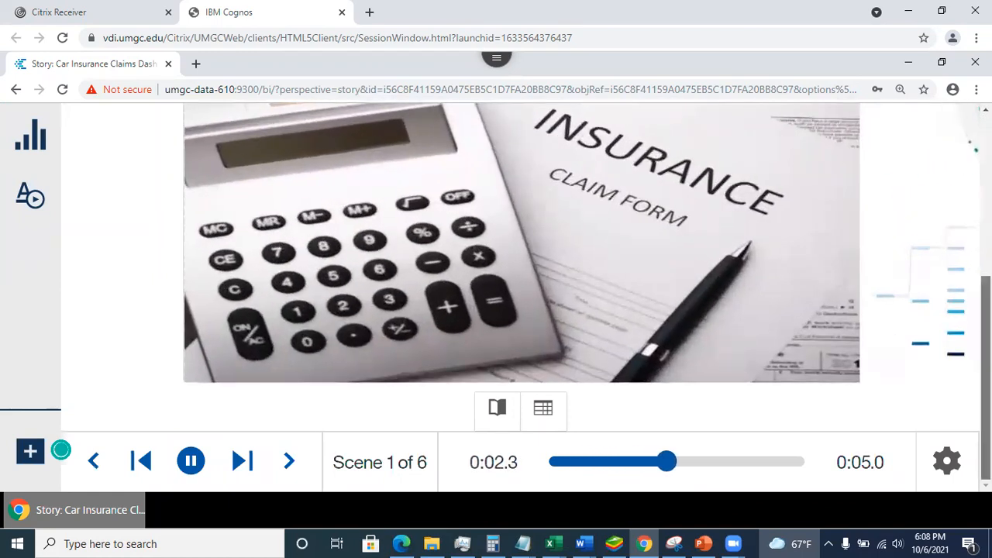
scroll(519, 298, up, 1)
scroll(519, 298, up, 1)
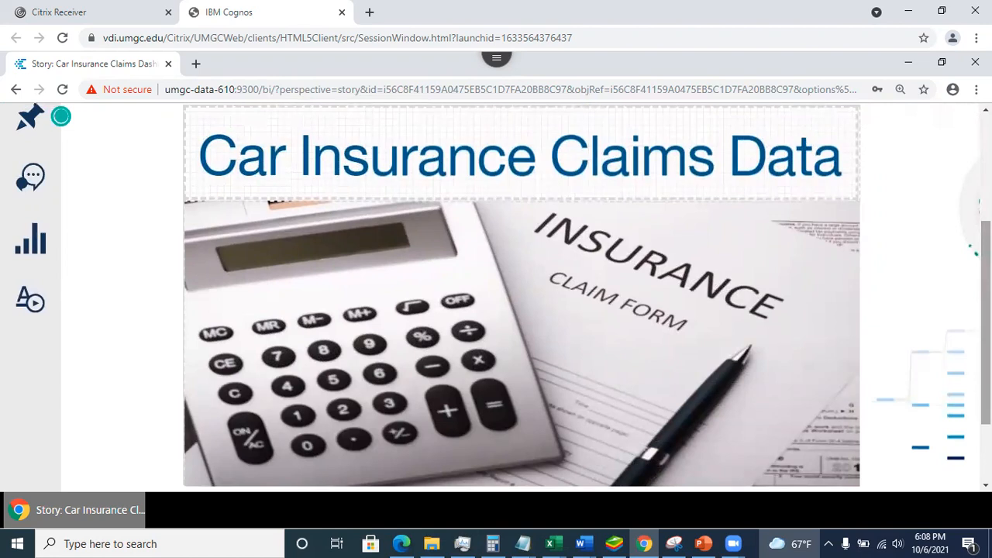
scroll(519, 298, down, 2)
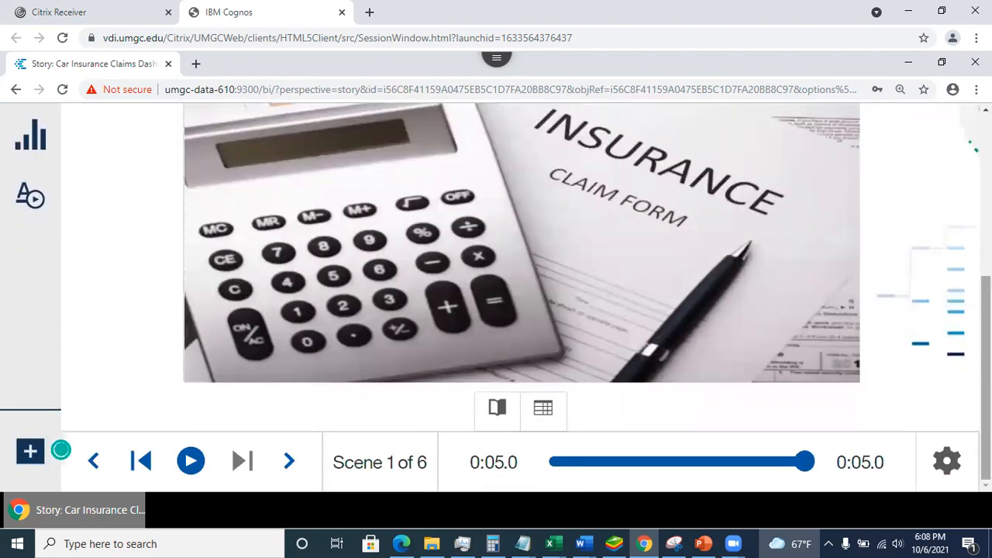
click(947, 464)
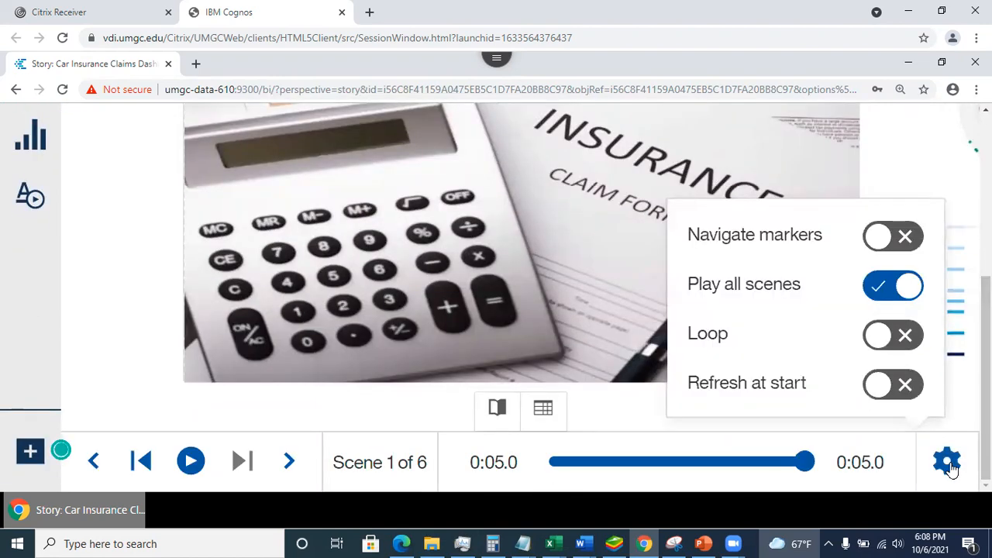
click(905, 162)
Switch the story out of edit mode and play the guided journey from Scene 1 into Scene 2.
drag(985, 349, 961, 128)
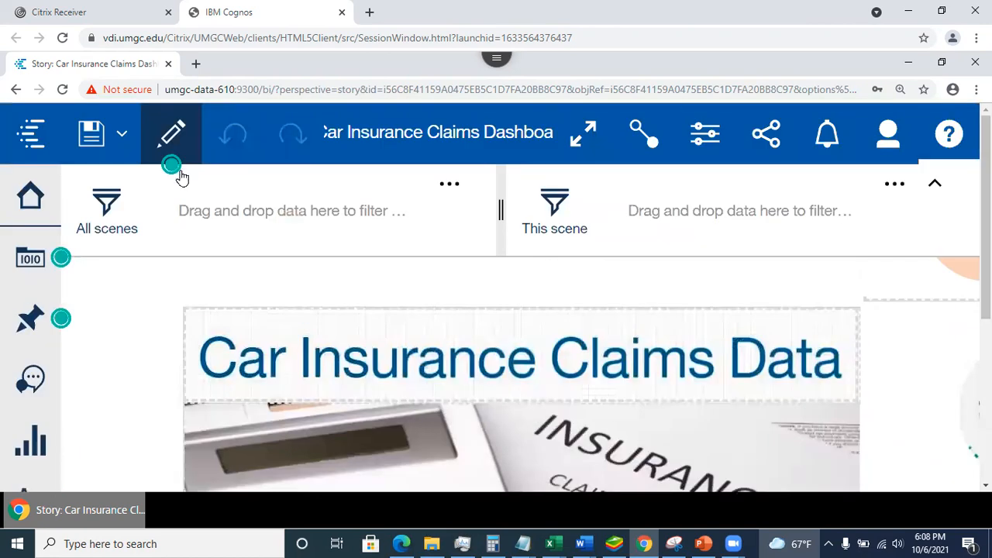
click(171, 134)
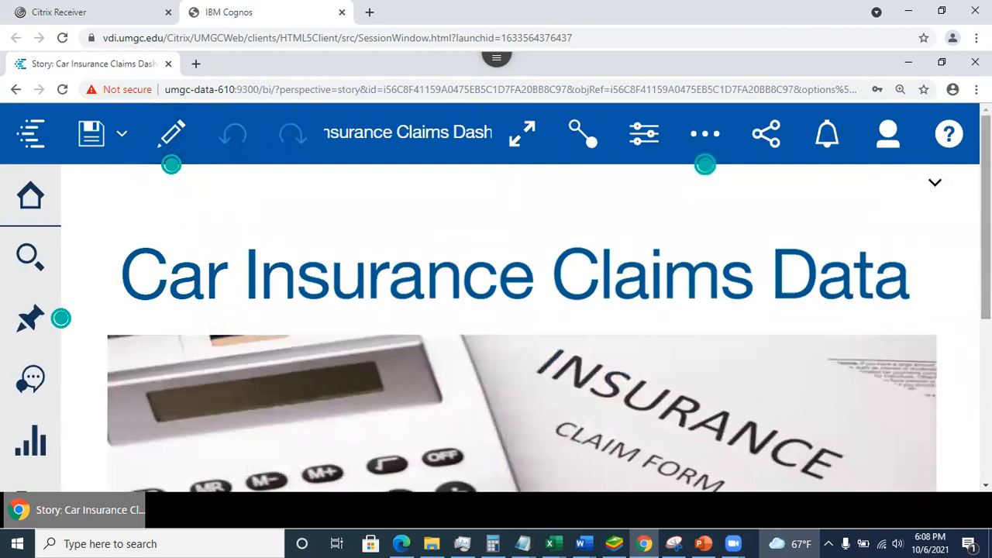
scroll(496, 298, down, 4)
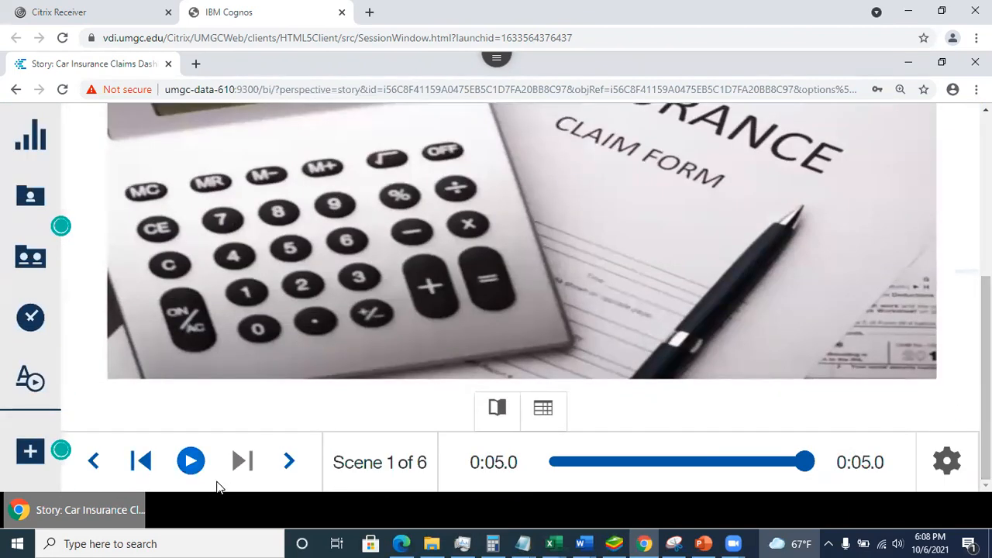
click(188, 466)
drag(986, 373, 986, 237)
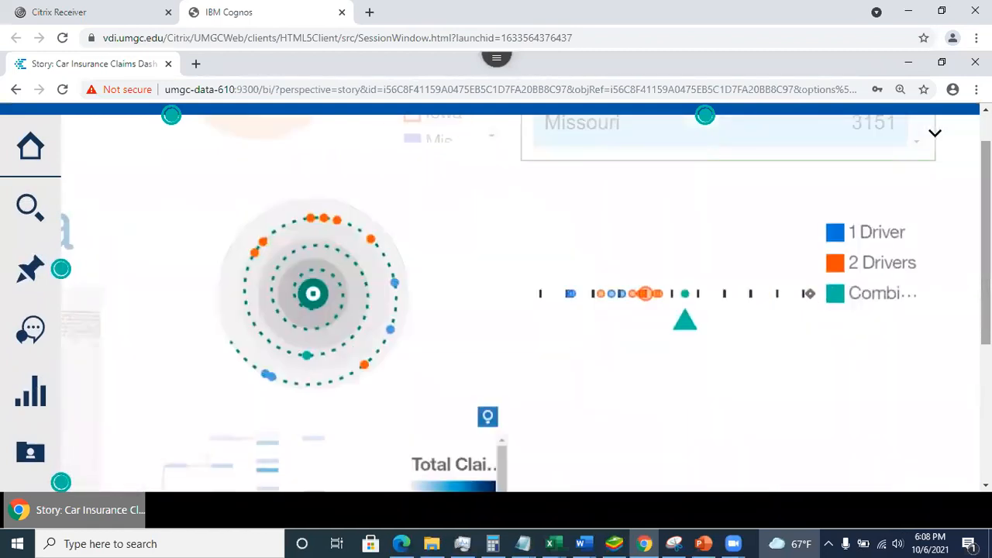
Watch the guided journey play from Scene 3 into Scene 5, checking the playback controls during Scene 4.
drag(986, 238, 986, 264)
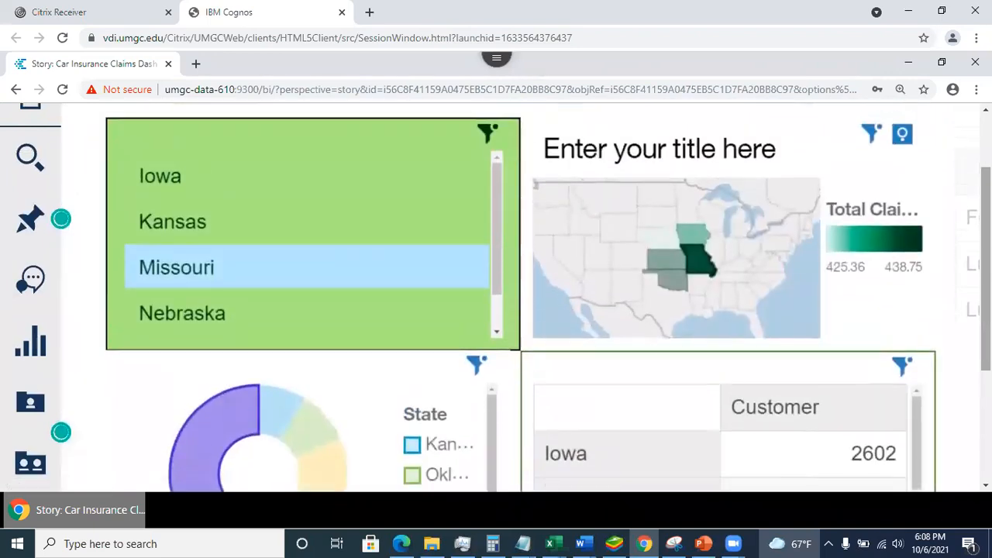
drag(986, 264, 986, 375)
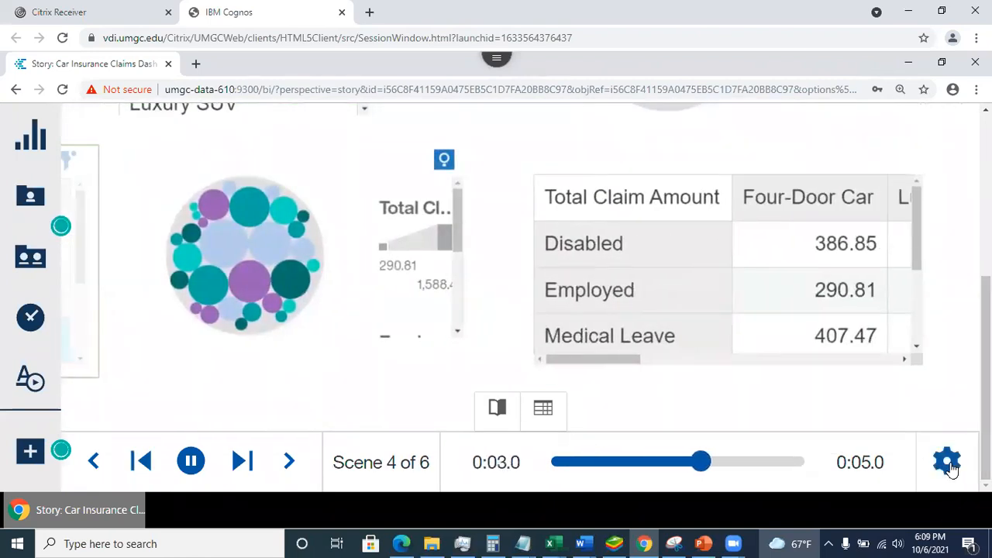
drag(986, 375, 986, 213)
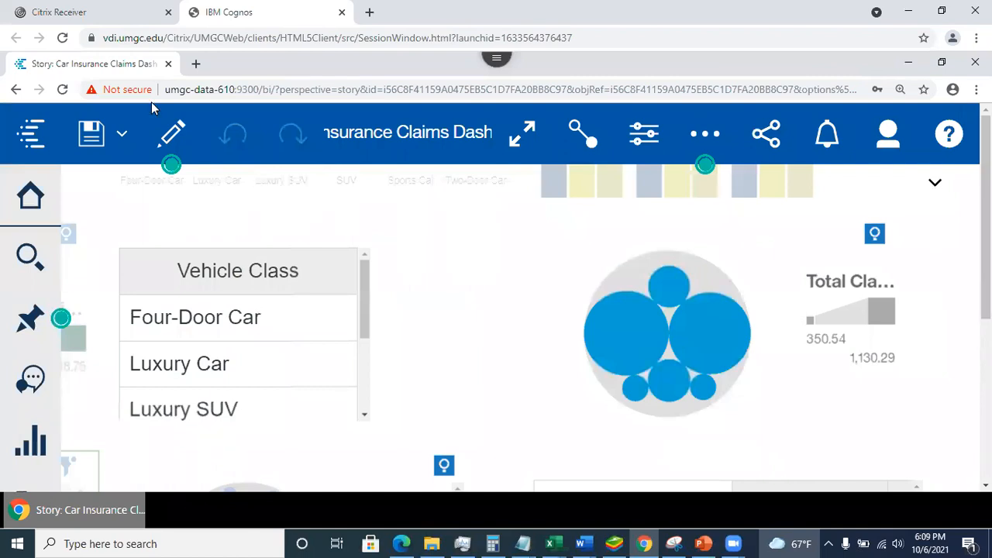
Switch the story back to edit mode and look at its share link.
click(169, 135)
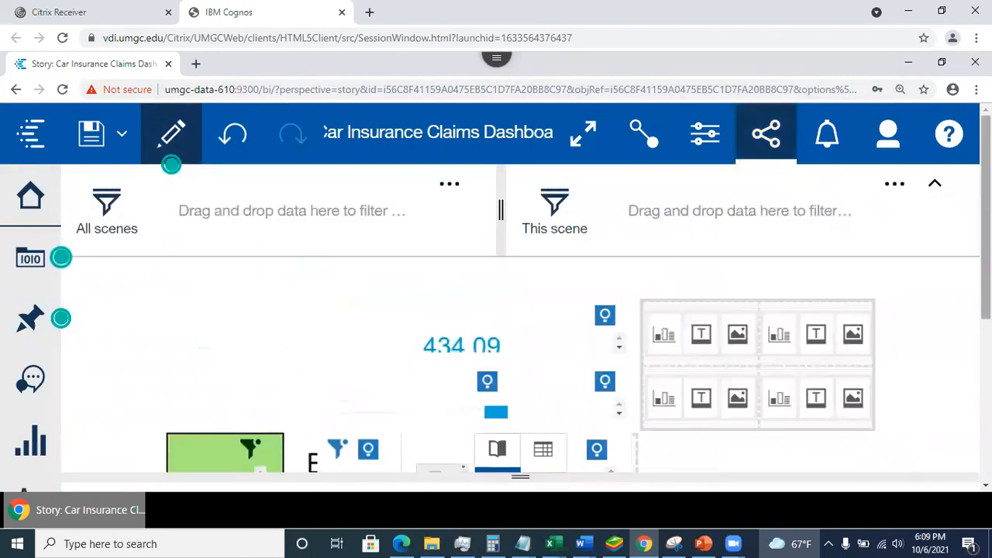
click(763, 134)
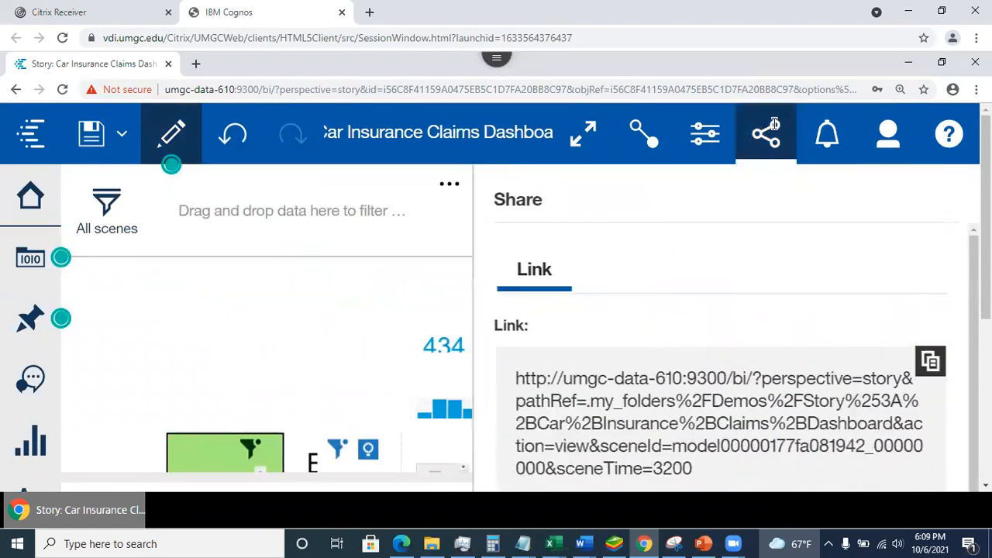
scroll(744, 295, down, 4)
scroll(702, 133, up, 4)
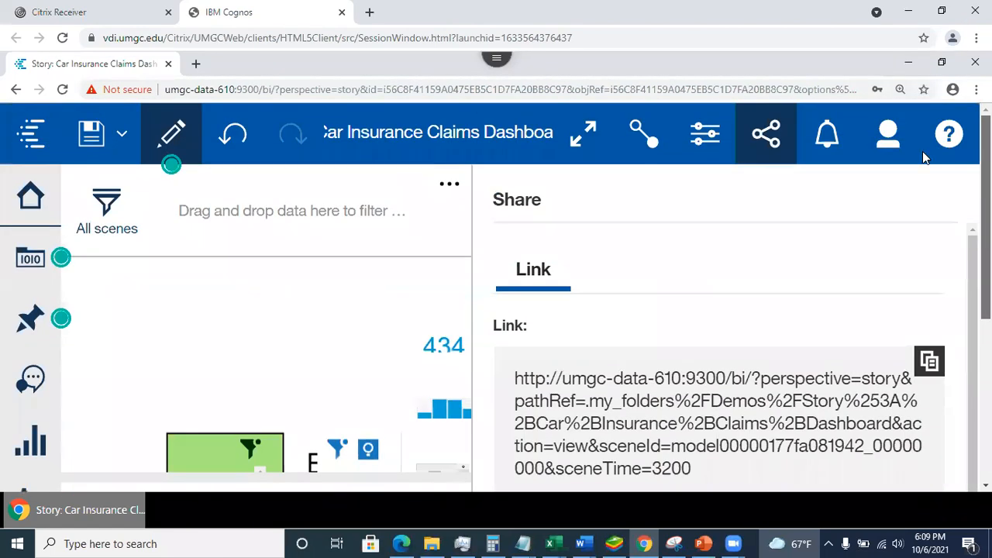
Open the story properties and examine the Scenes settings for story type, layout and showing all scenes at the start and end.
click(702, 133)
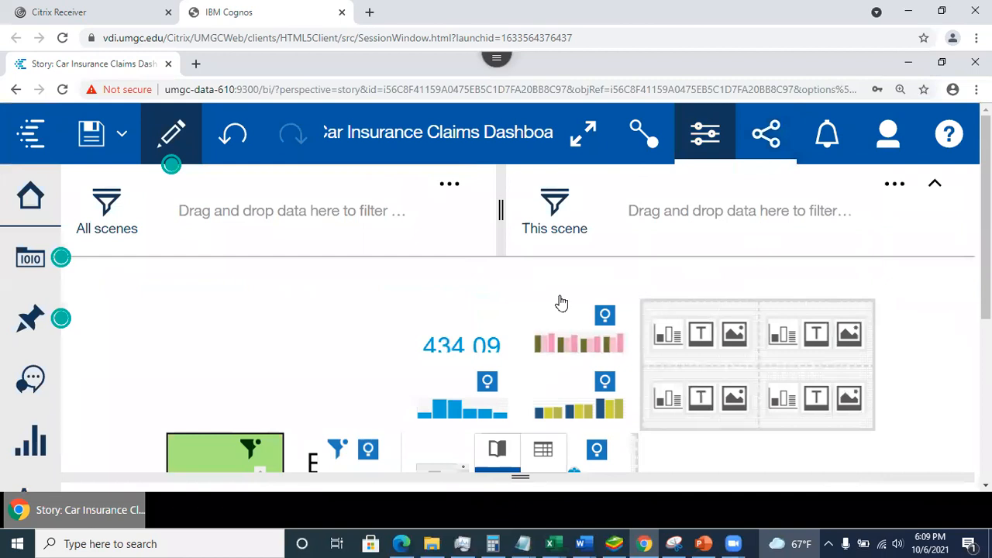
scroll(554, 264, down, 2)
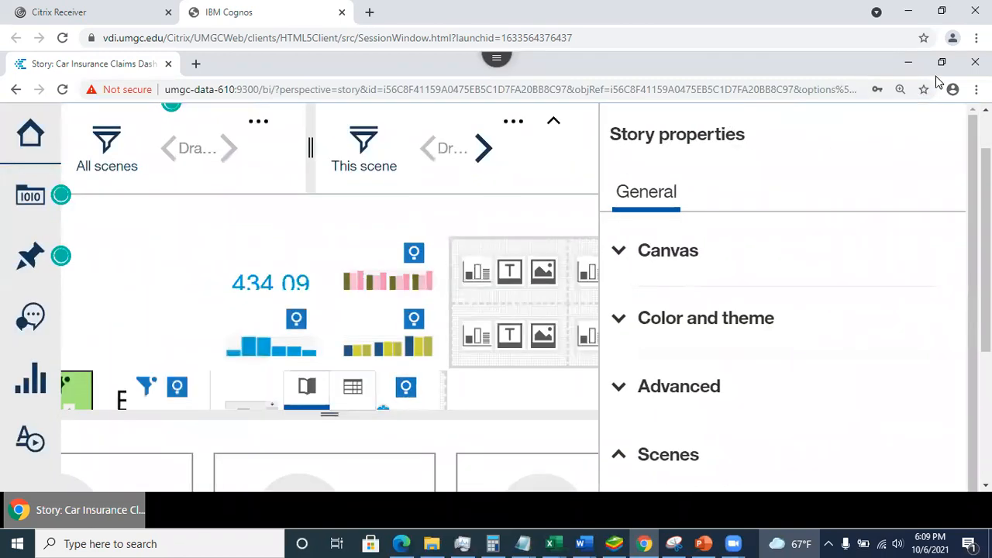
scroll(961, 233, down, 3)
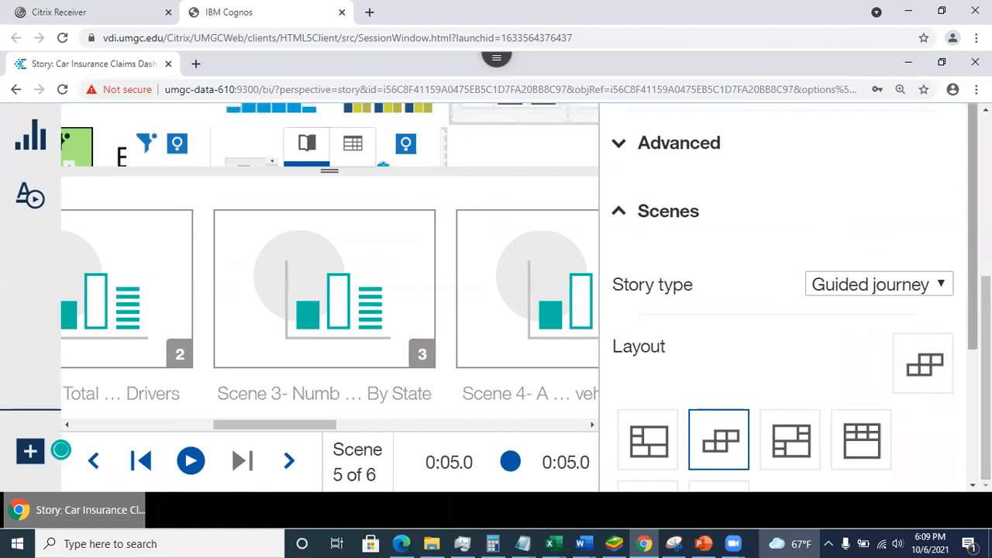
scroll(791, 310, down, 3)
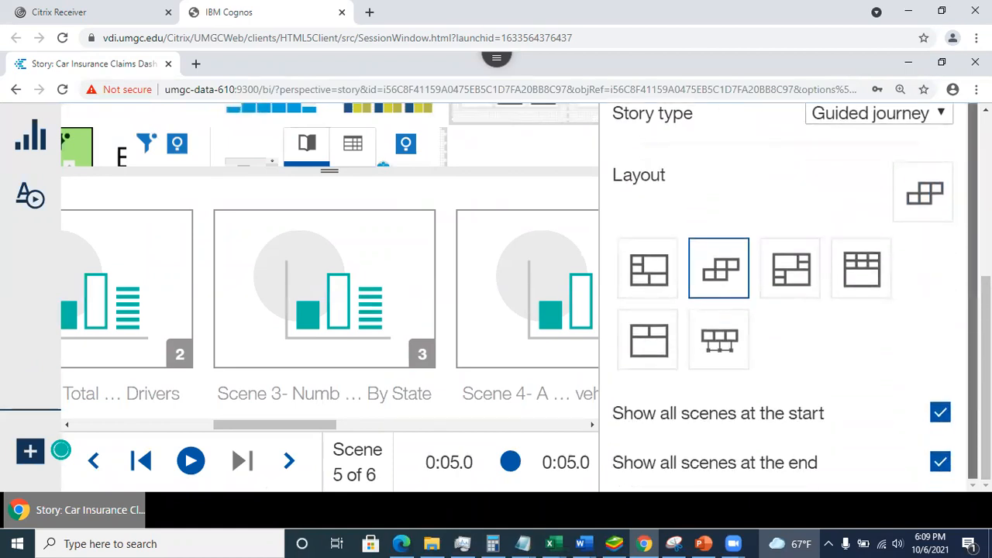
scroll(791, 295, up, 2)
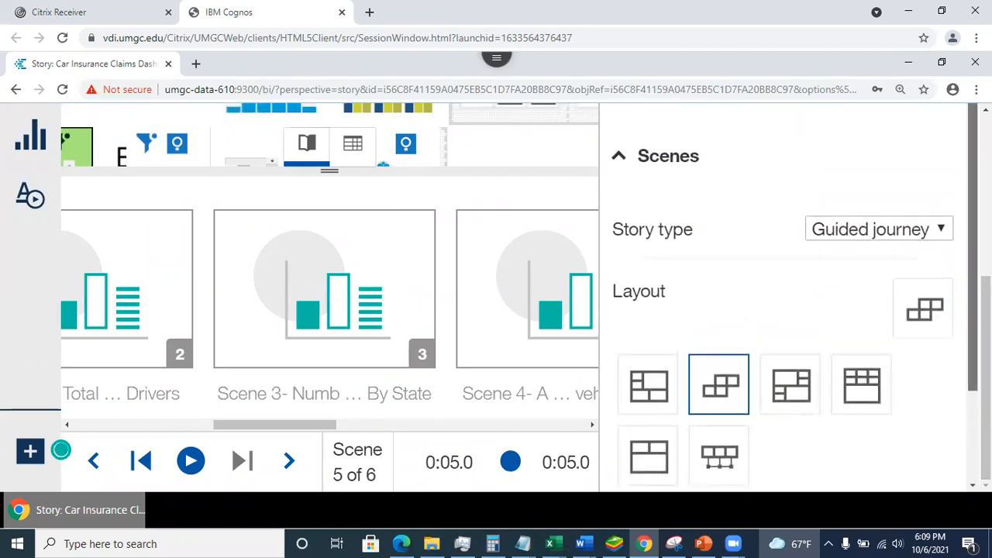
scroll(791, 310, up, 1)
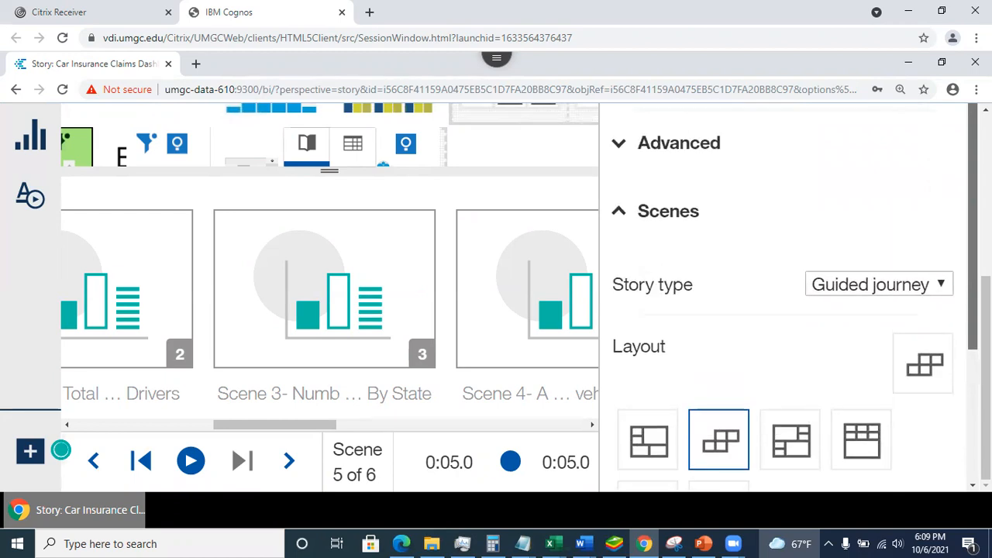
scroll(791, 310, up, 4)
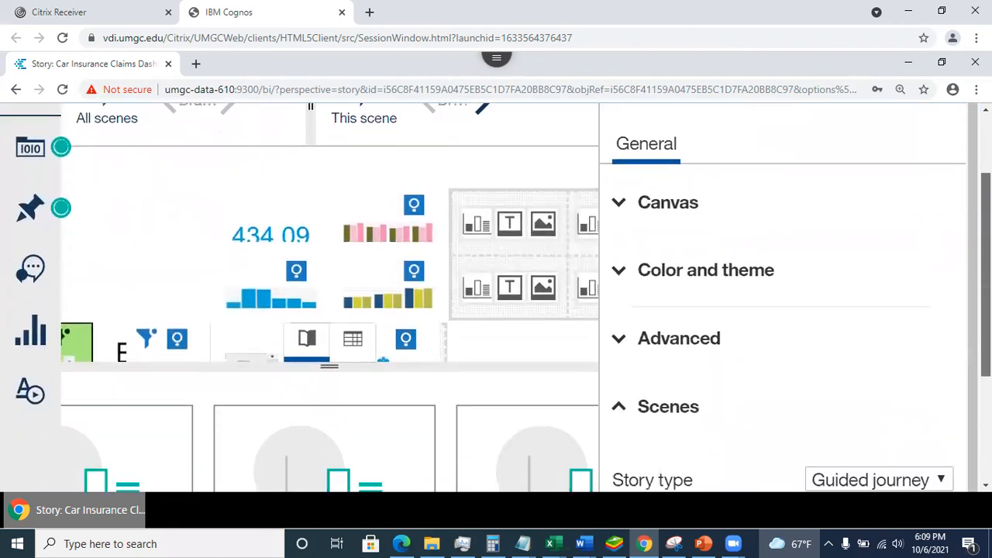
scroll(496, 297, down, 4)
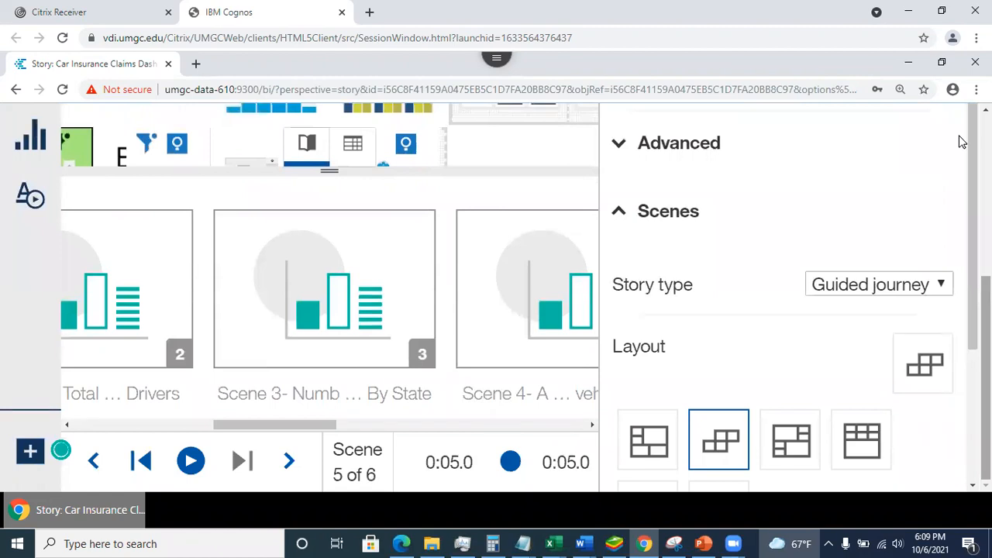
Reduce the browser zoom to 100% so more of the story and its properties fit on screen.
click(977, 89)
click(883, 225)
click(883, 225)
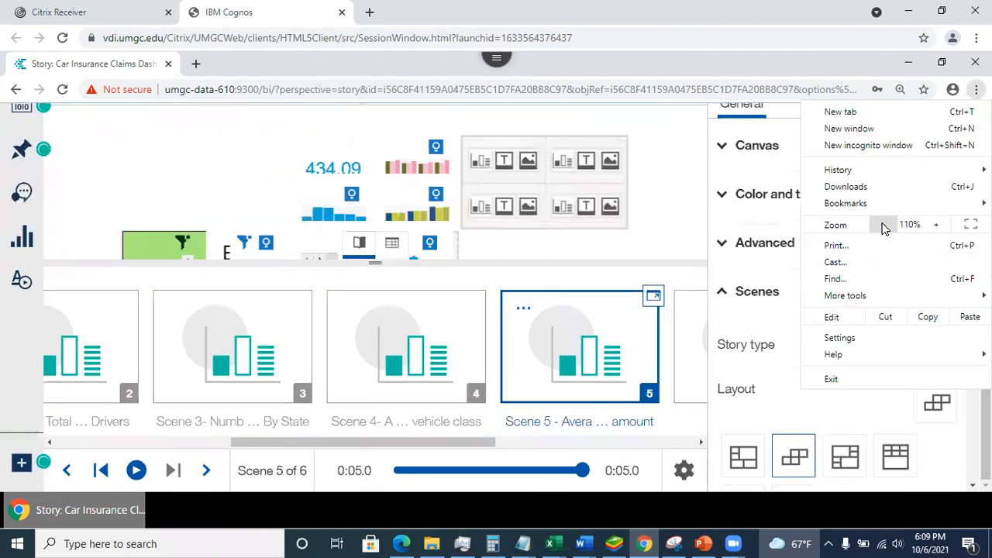
click(883, 225)
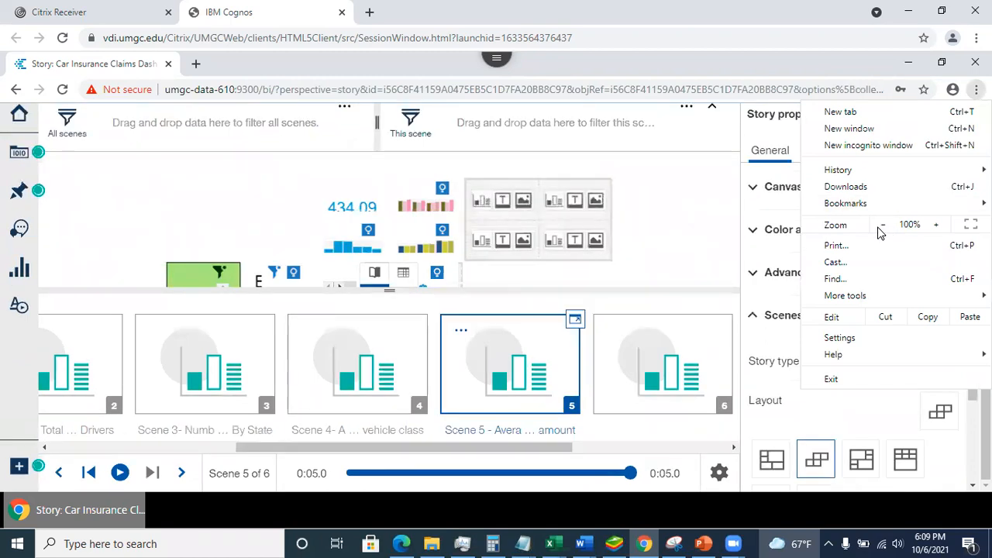
click(735, 274)
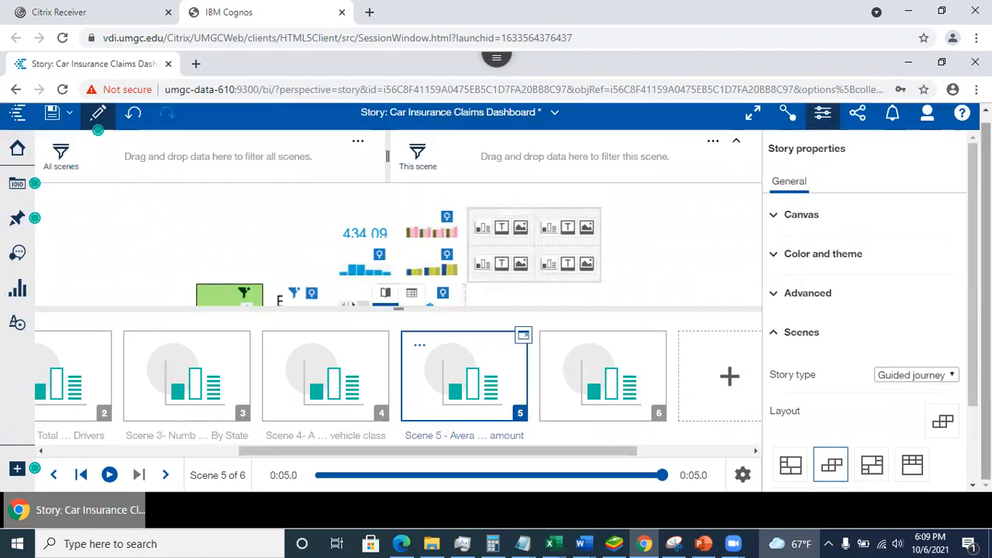
Review the Scenes options and the Advanced settings in the story properties, and collapse the Advanced section.
scroll(869, 311, down, 2)
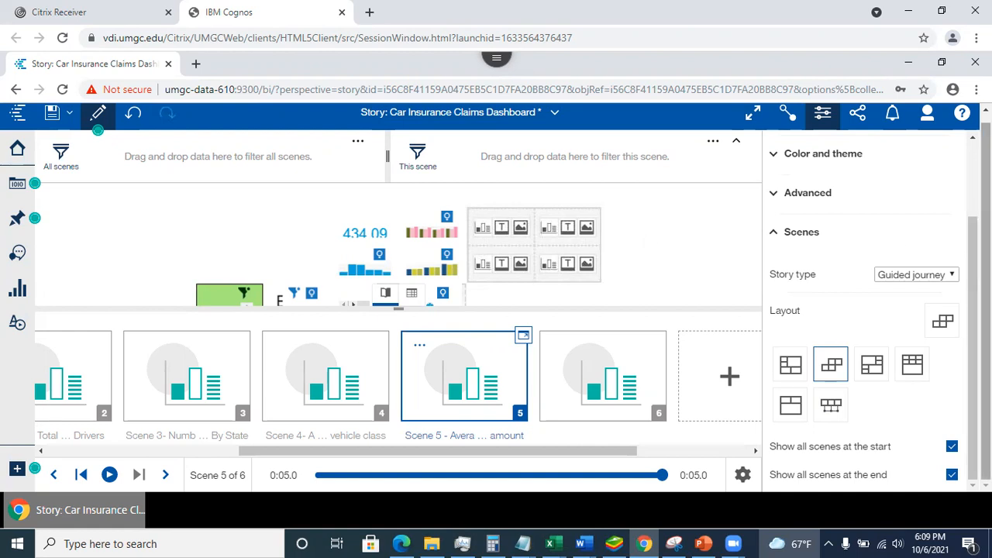
drag(986, 310, 986, 302)
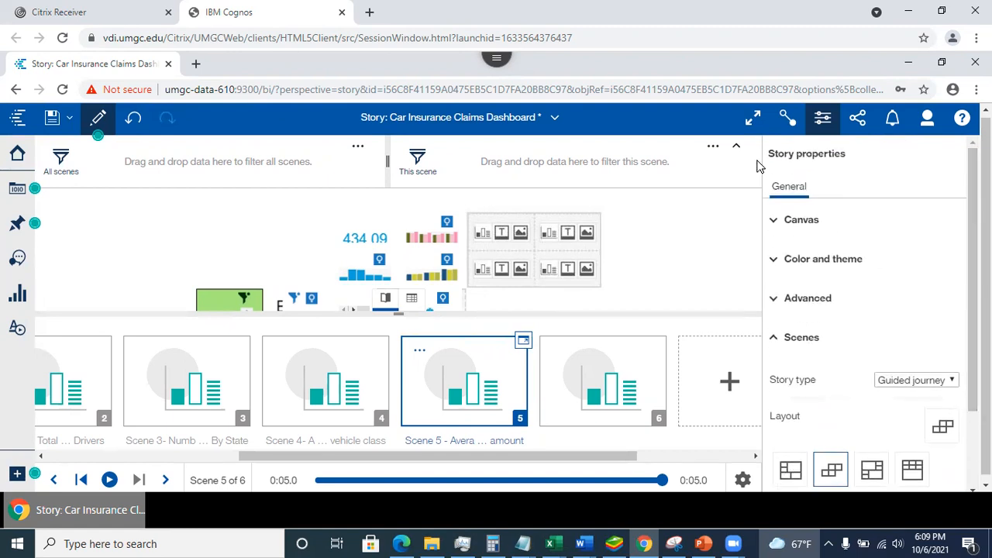
click(774, 298)
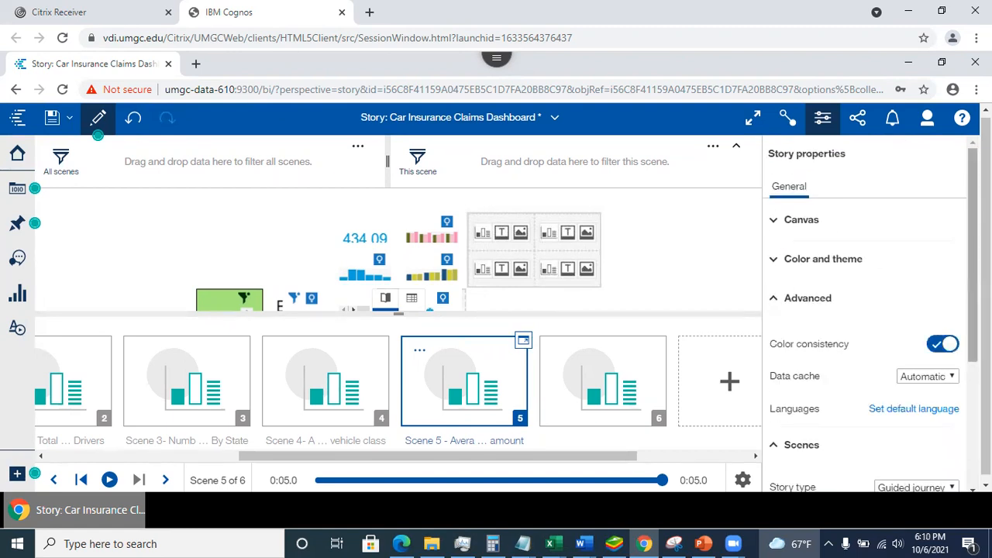
scroll(972, 310, down, 2)
scroll(864, 310, down, 3)
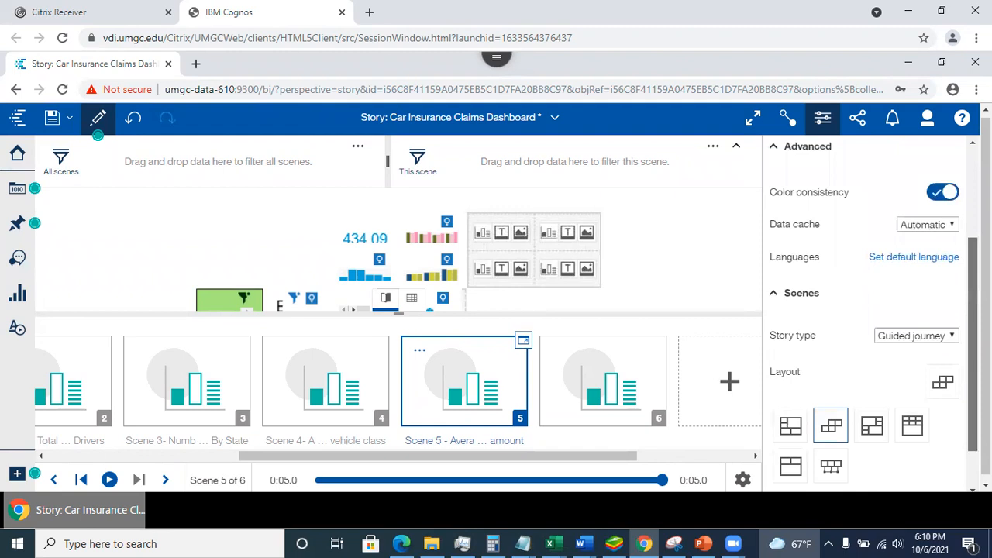
mouse_move(973, 341)
mouse_down()
mouse_move(985, 345)
mouse_move(985, 335)
mouse_up()
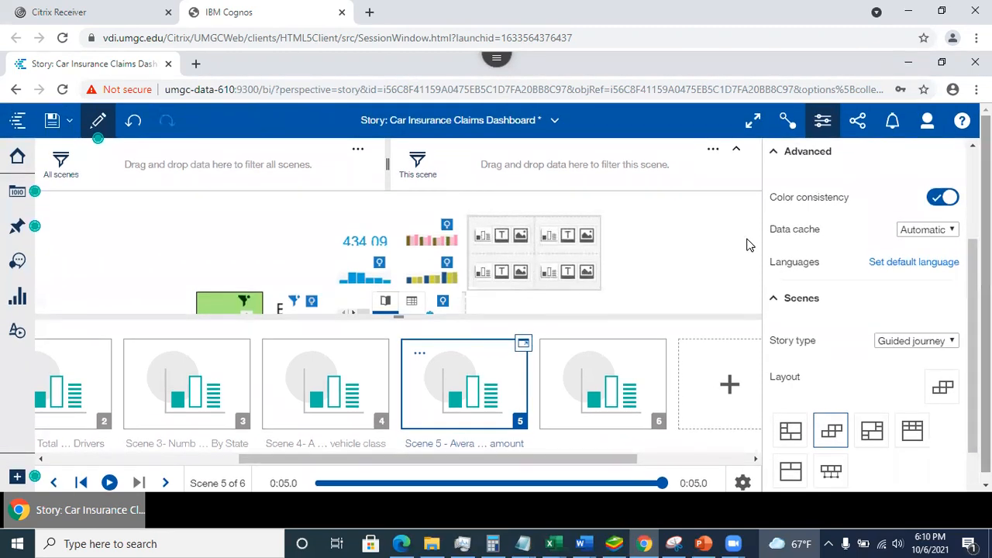
click(775, 157)
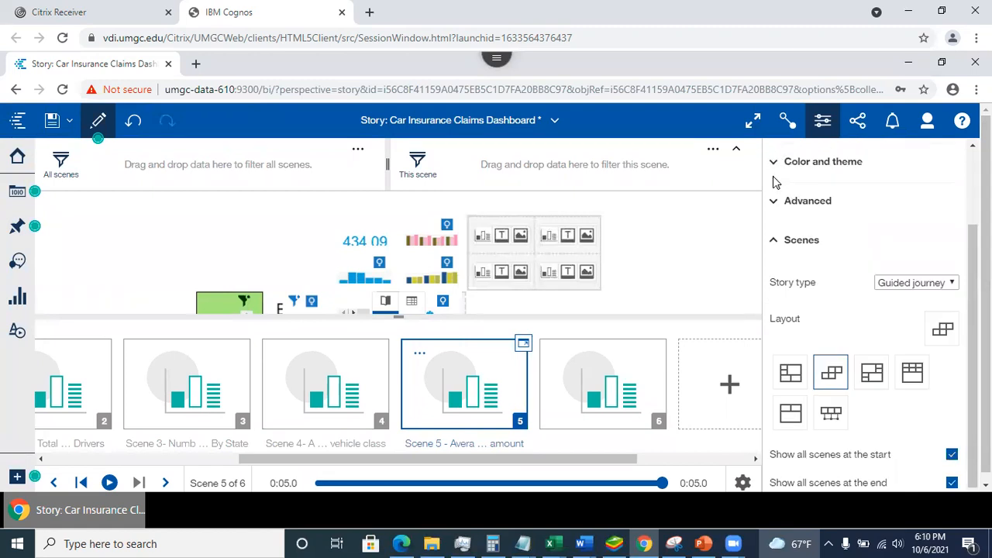
Expand the Color and theme section and examine its visual theme, dashboard palette and background color options.
click(774, 168)
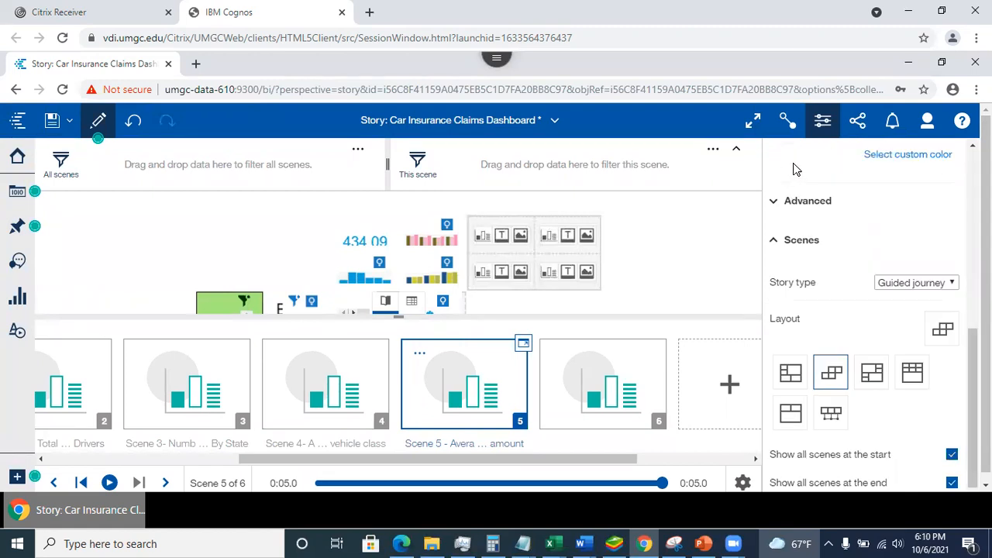
scroll(953, 157, up, 5)
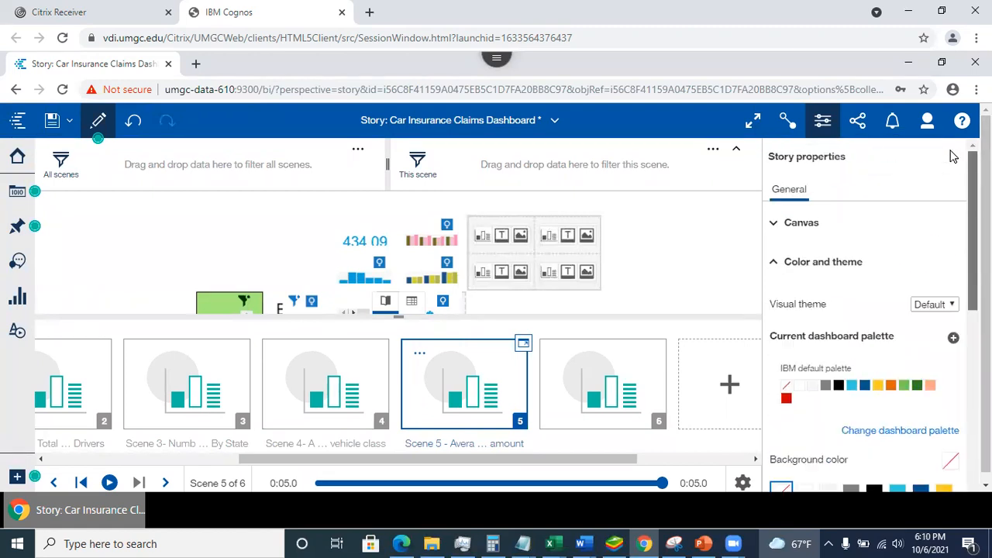
scroll(868, 322, down, 5)
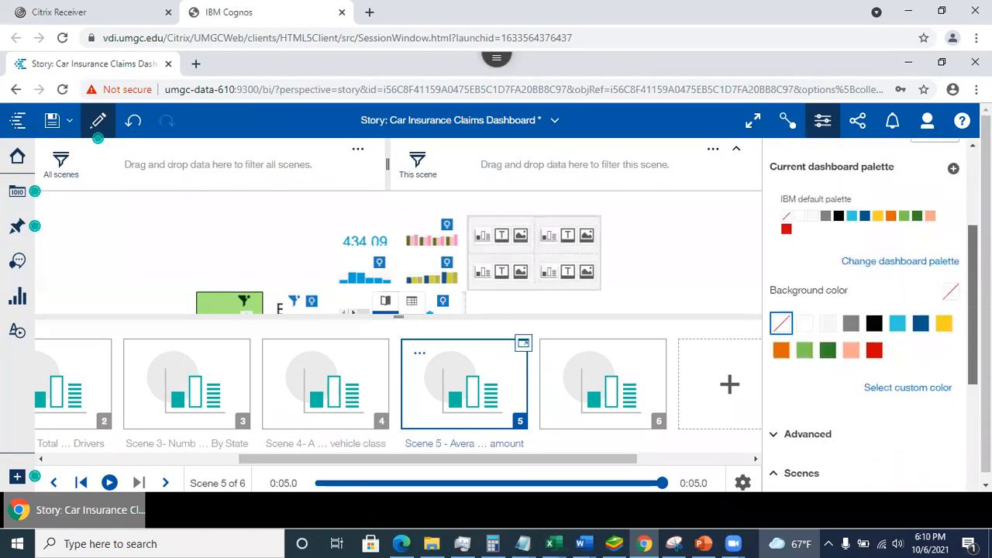
scroll(868, 321, down, 2)
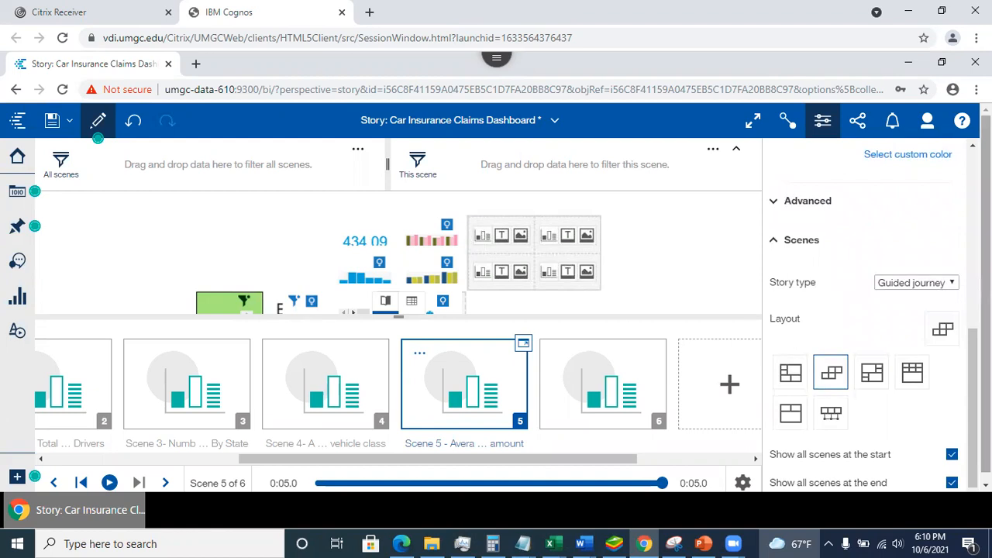
scroll(868, 322, down, 1)
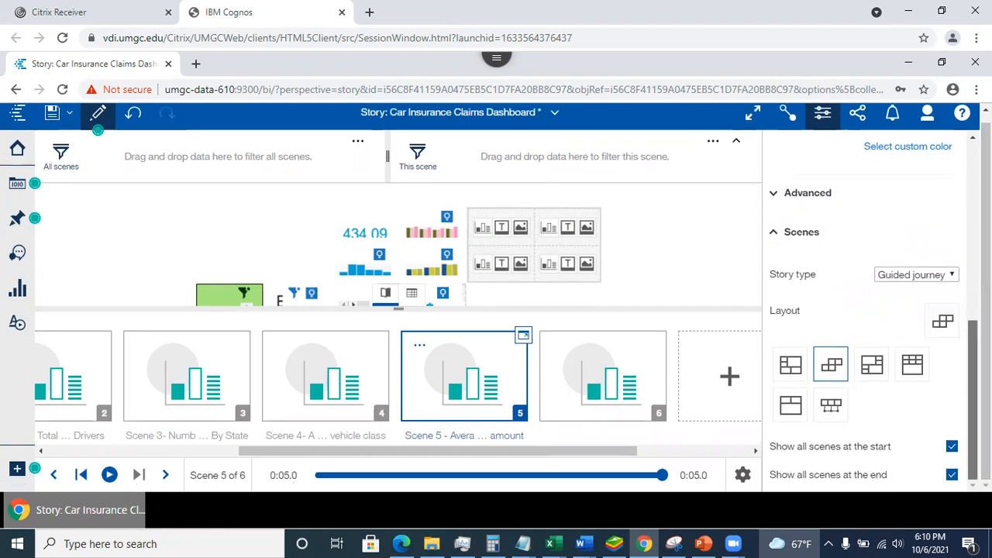
scroll(773, 475, up, 4)
scroll(773, 474, down, 1)
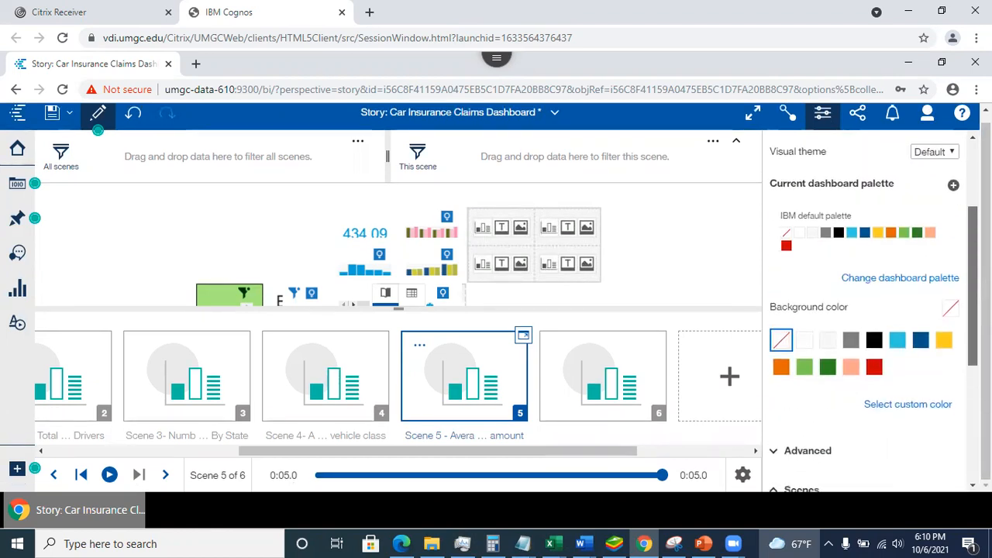
Collapse the Scenes and Color and theme sections, and reopen the Advanced and Scenes settings.
click(779, 456)
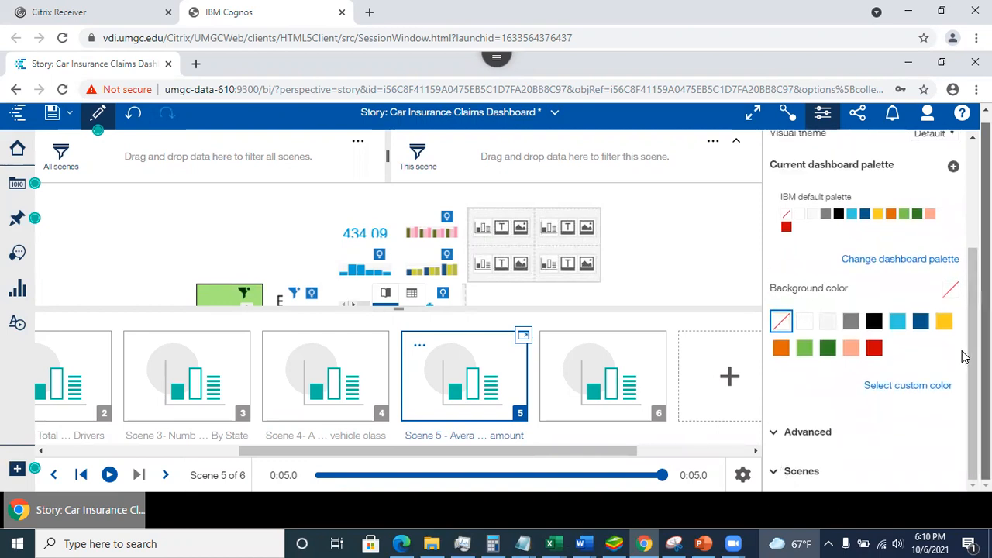
scroll(964, 356, up, 3)
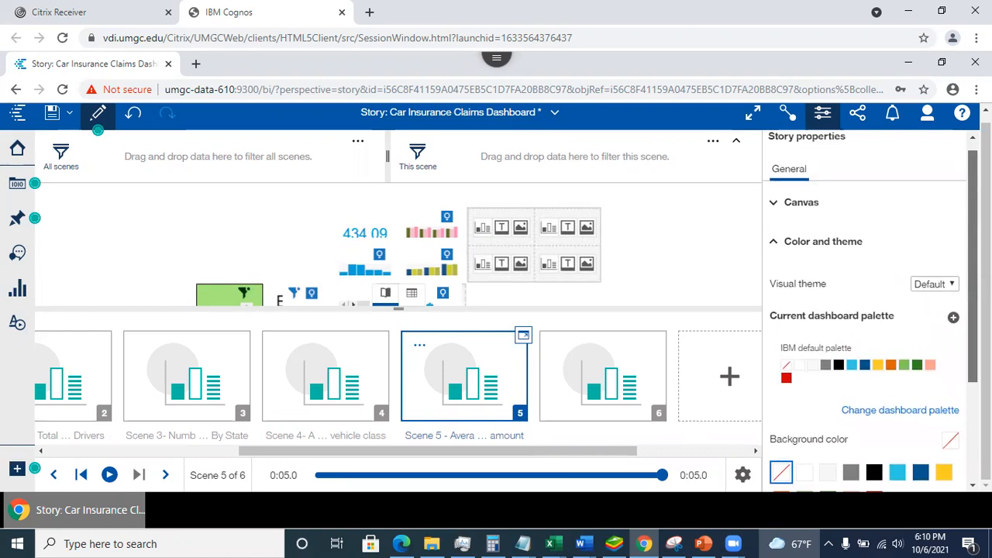
scroll(956, 283, up, 1)
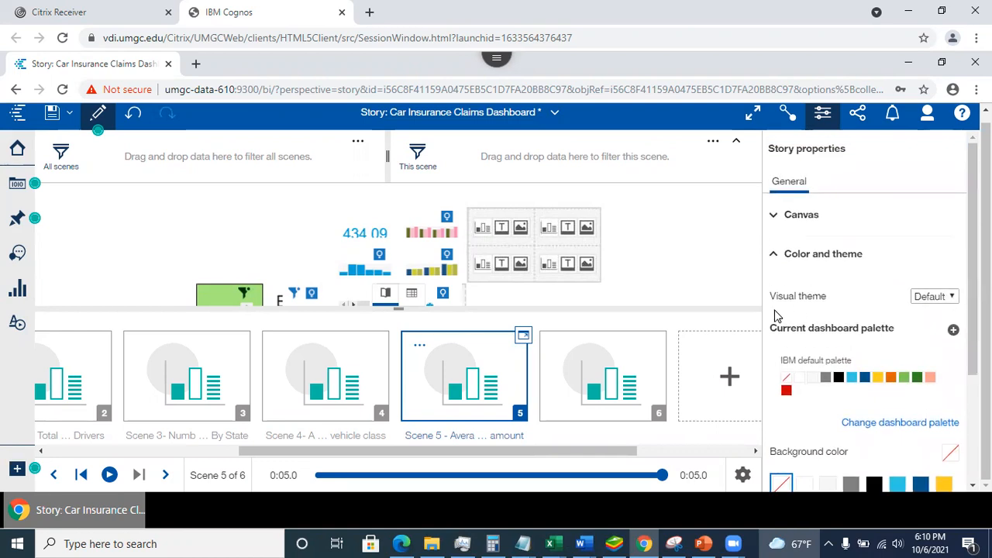
click(773, 255)
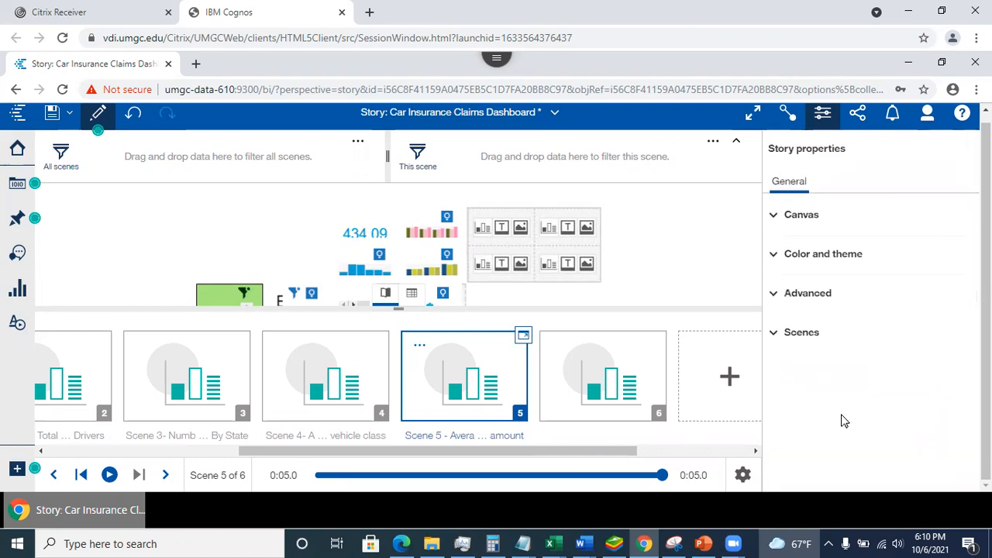
click(773, 295)
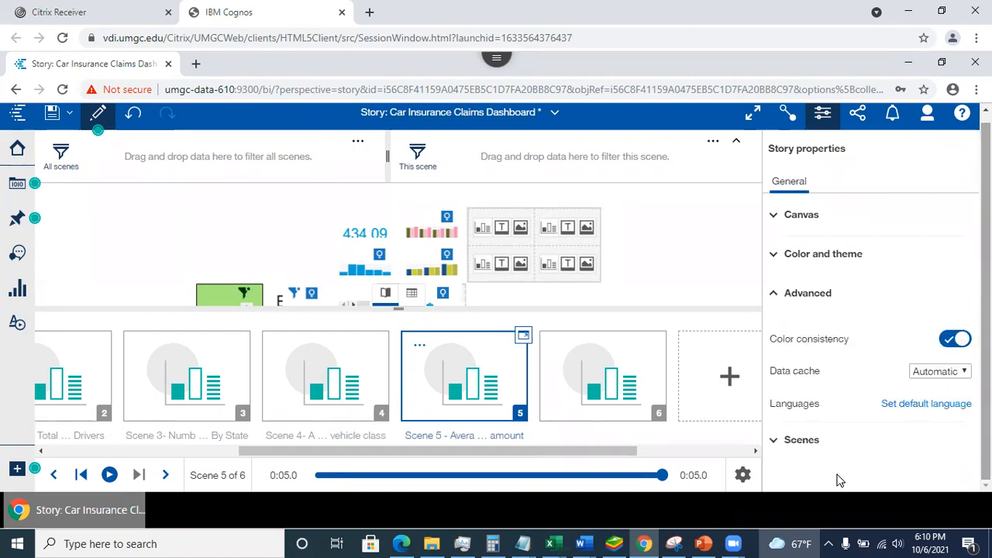
click(773, 441)
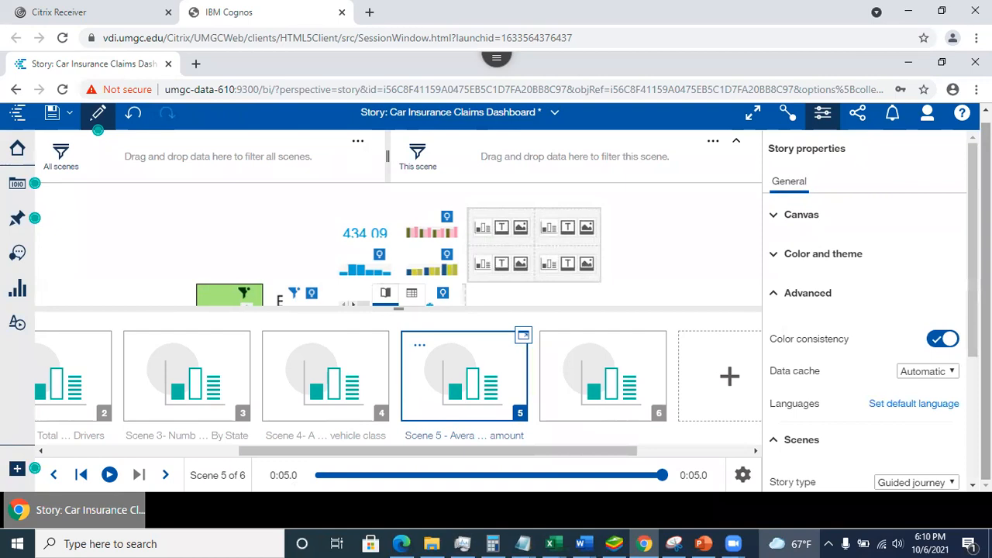
Review the story type choices in the Scenes settings and the story's playback options.
scroll(772, 440, down, 2)
scroll(837, 339, down, 1)
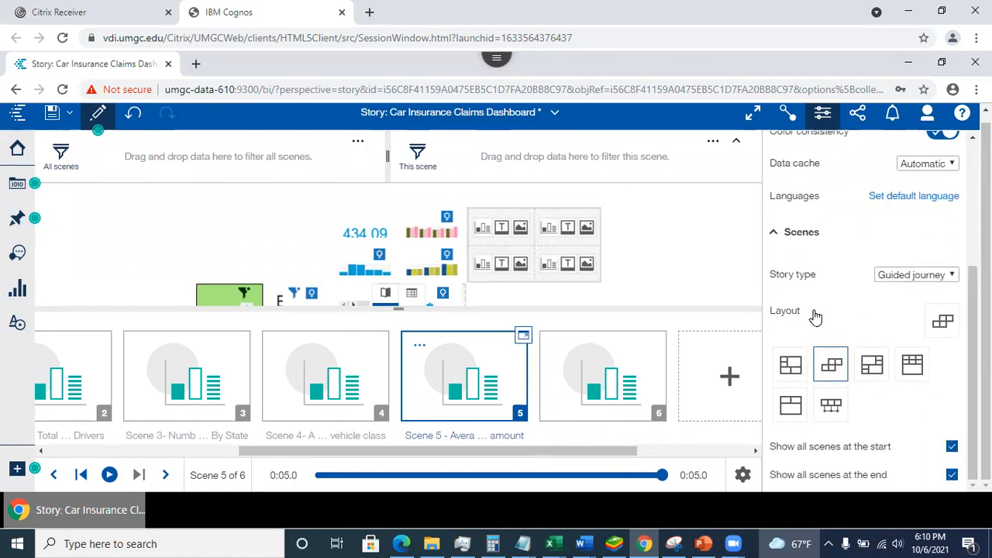
click(952, 276)
click(934, 303)
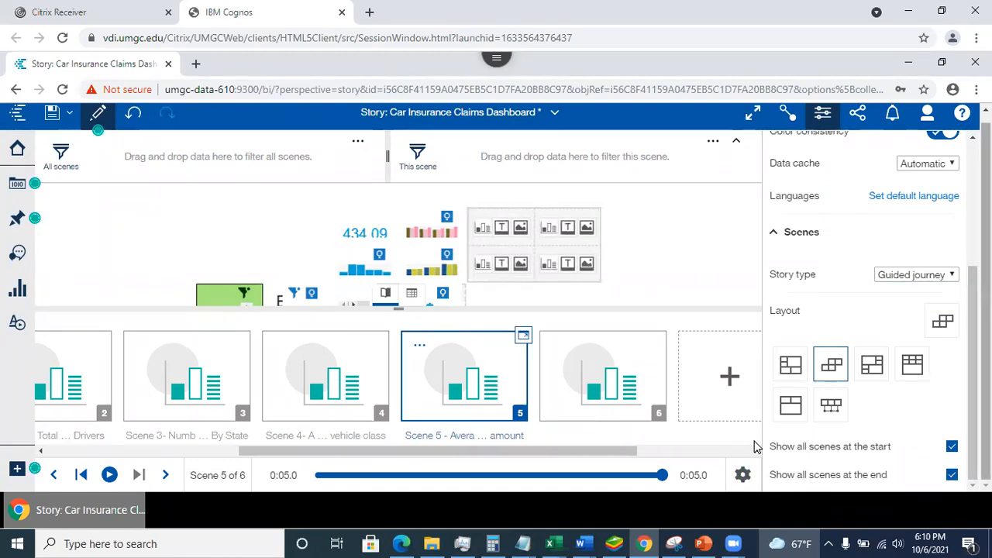
click(743, 476)
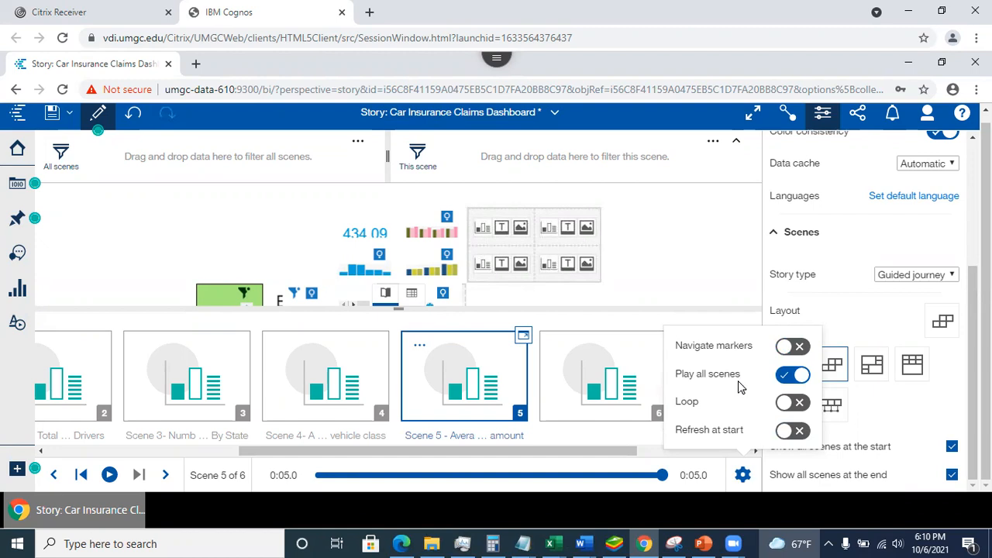
click(715, 270)
Collapse the Advanced and Scenes sections of the story properties.
drag(973, 374, 972, 251)
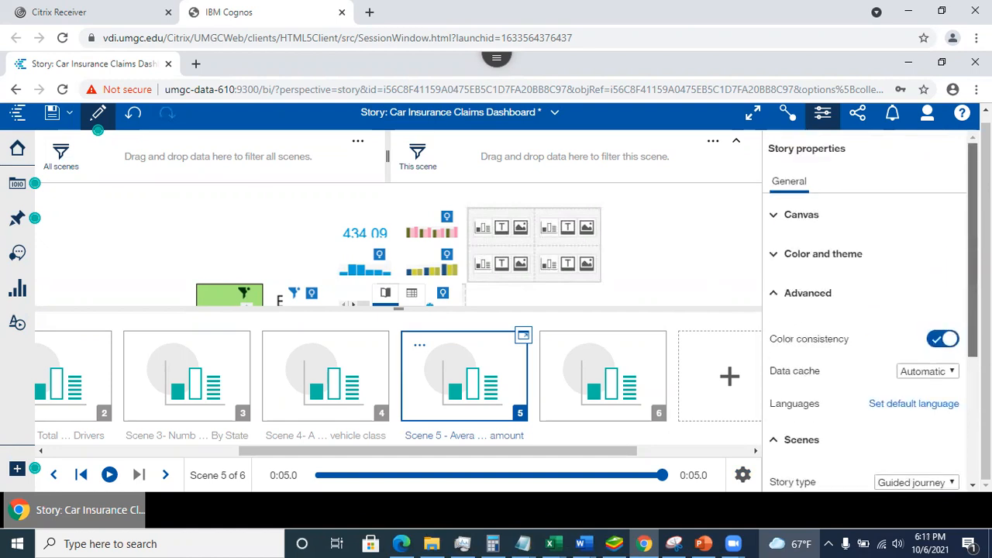
click(772, 299)
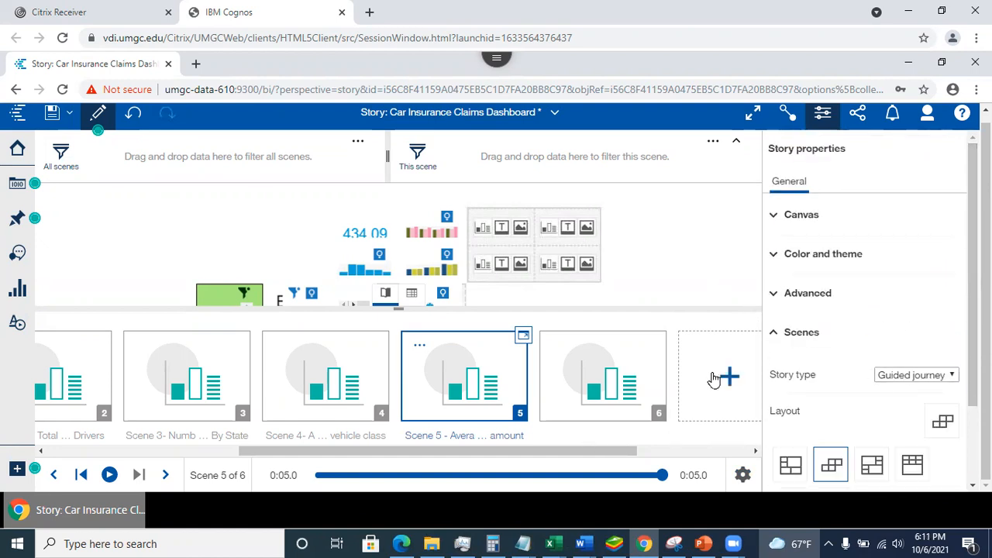
click(772, 342)
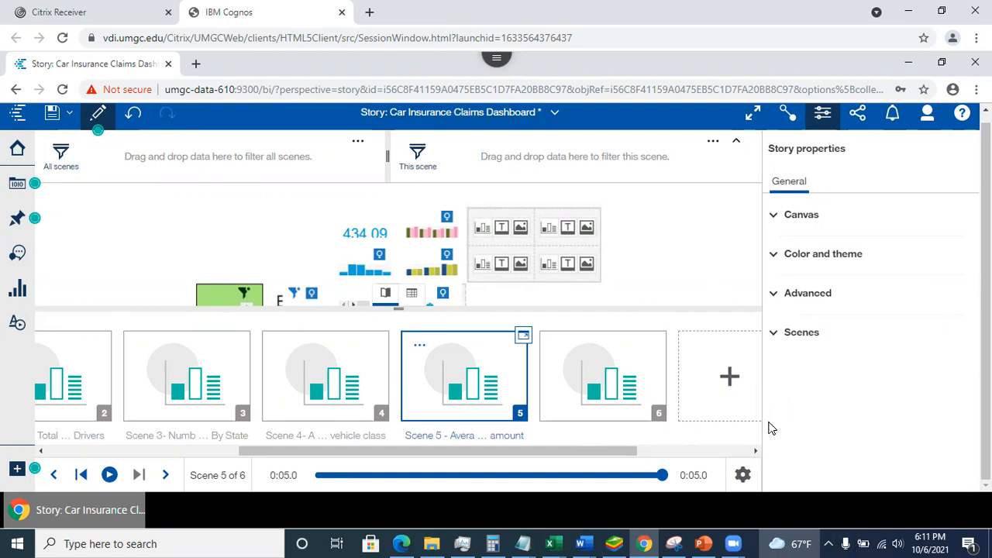
Reopen the Scenes settings and change the guided journey layout to the timeline of connected scenes.
click(774, 338)
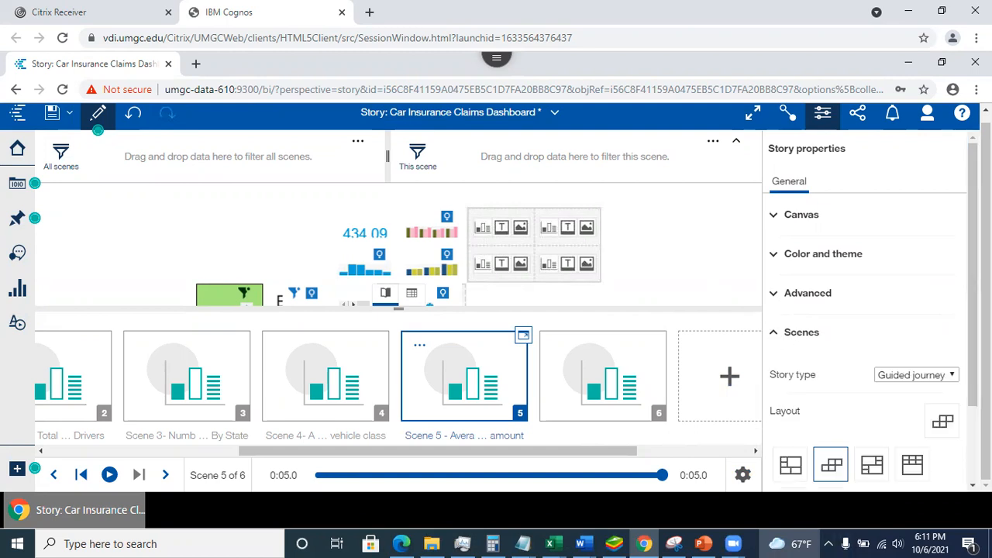
scroll(868, 310, down, 2)
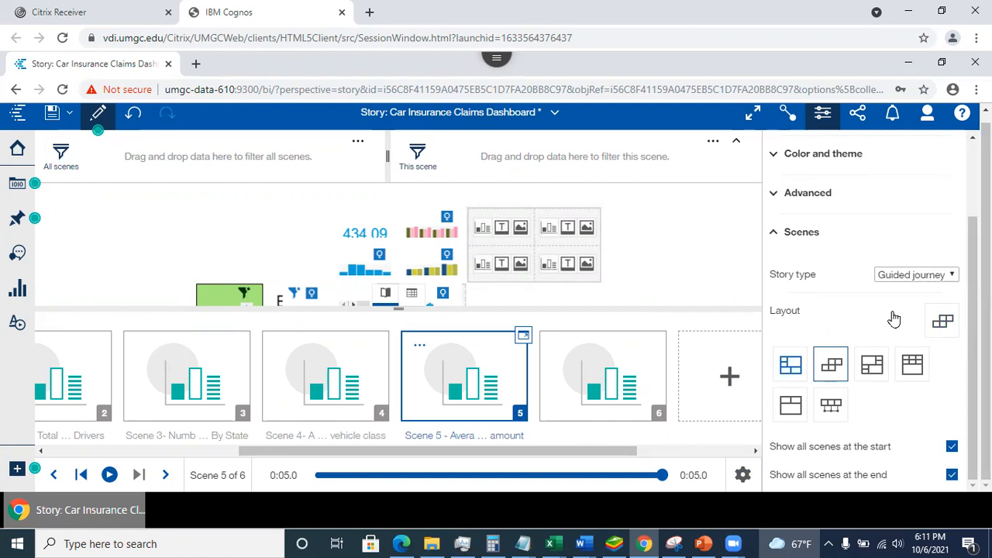
click(832, 409)
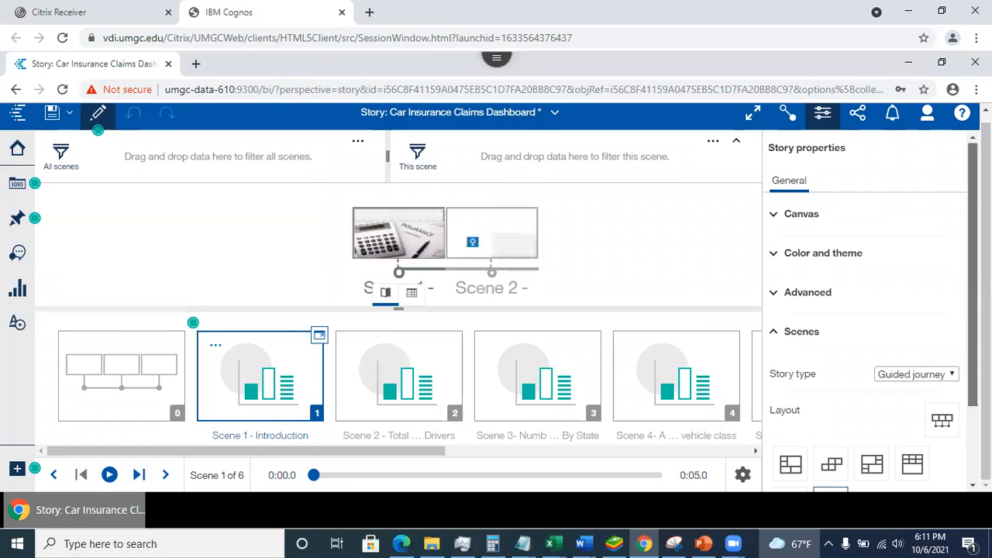
scroll(864, 310, down, 2)
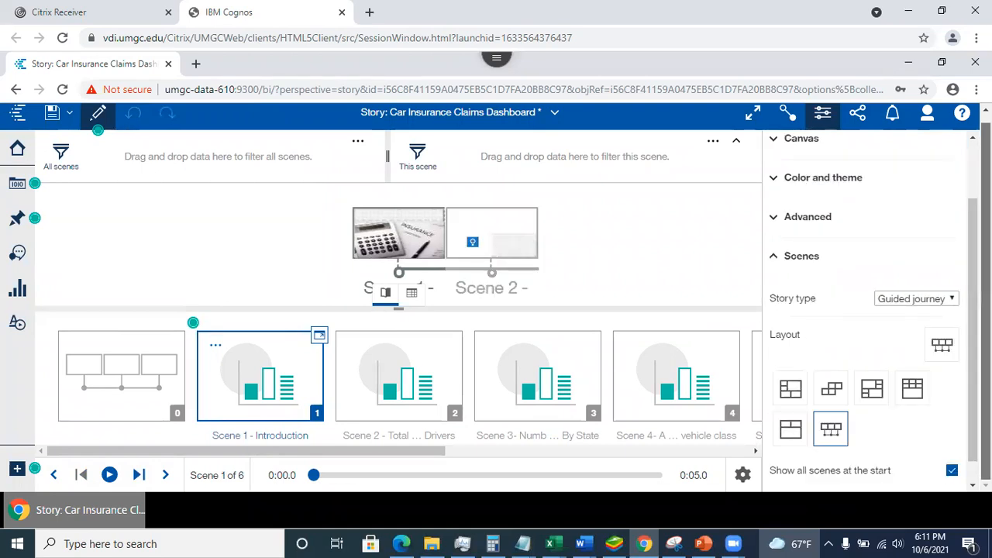
Examine the Canvas, Color and theme, and Advanced sections of the story properties, collapsing each one after viewing.
drag(973, 329, 973, 279)
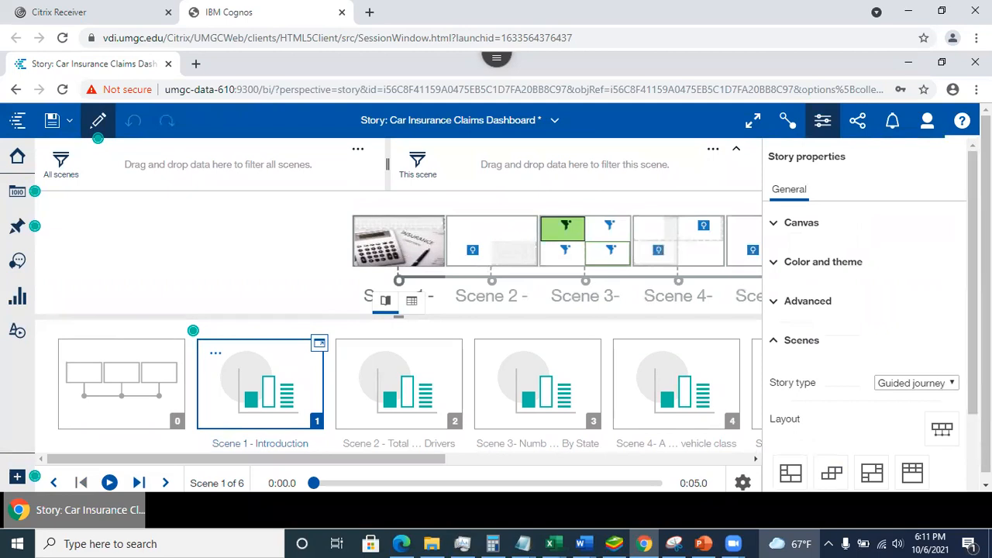
click(774, 226)
click(774, 226)
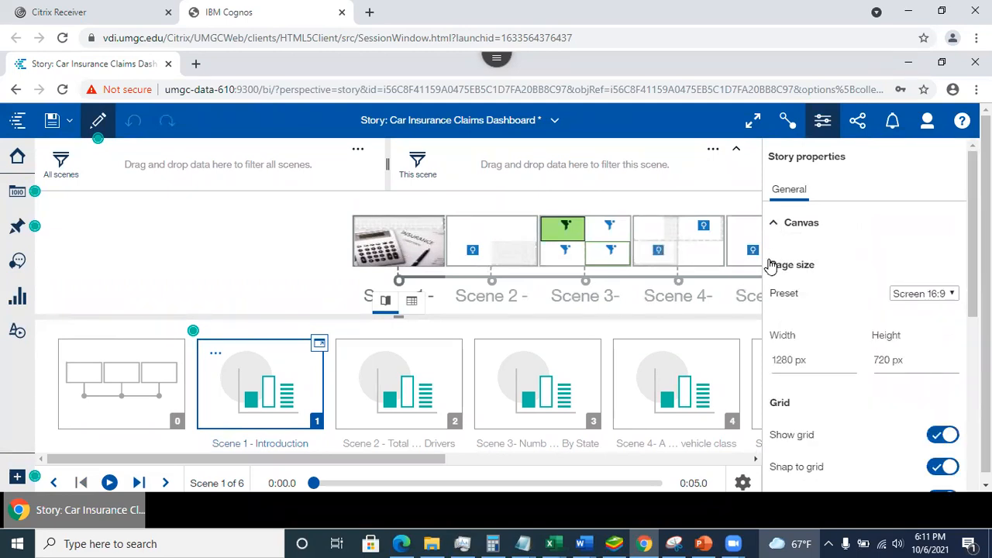
click(773, 265)
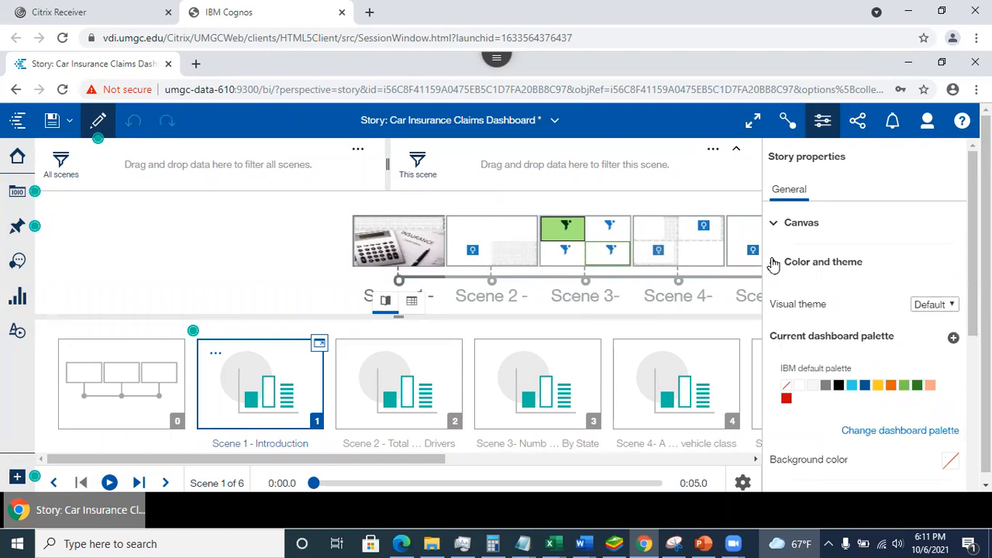
click(773, 263)
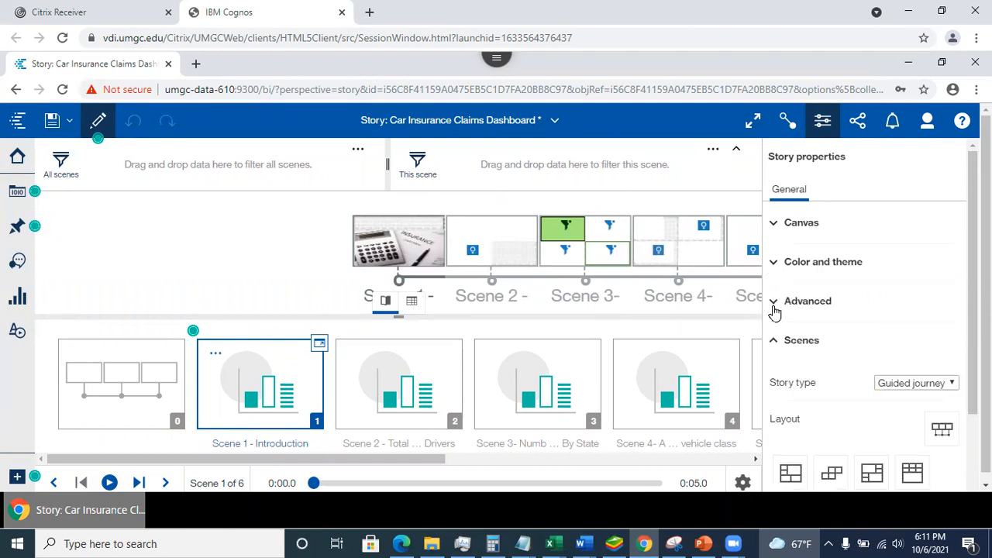
click(774, 303)
drag(985, 346, 985, 359)
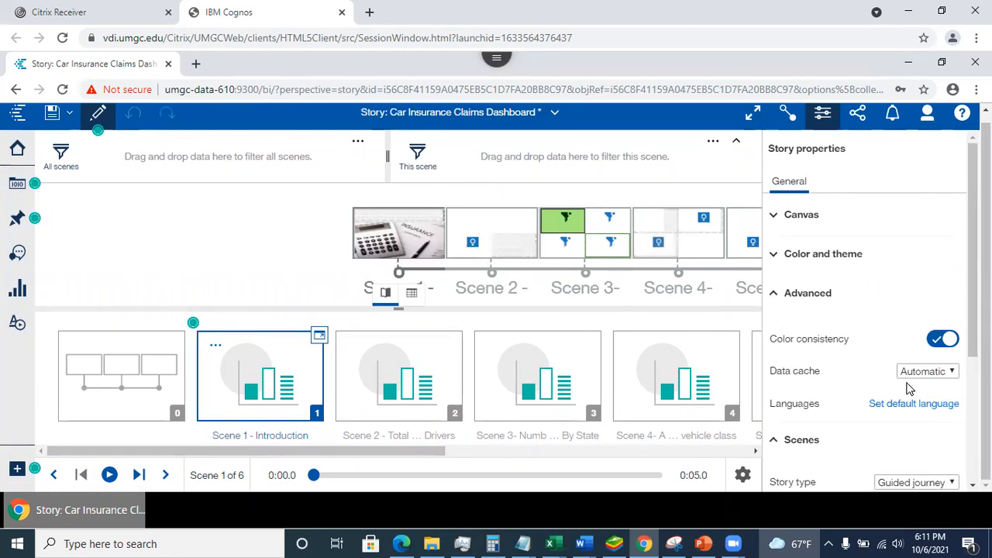
click(773, 294)
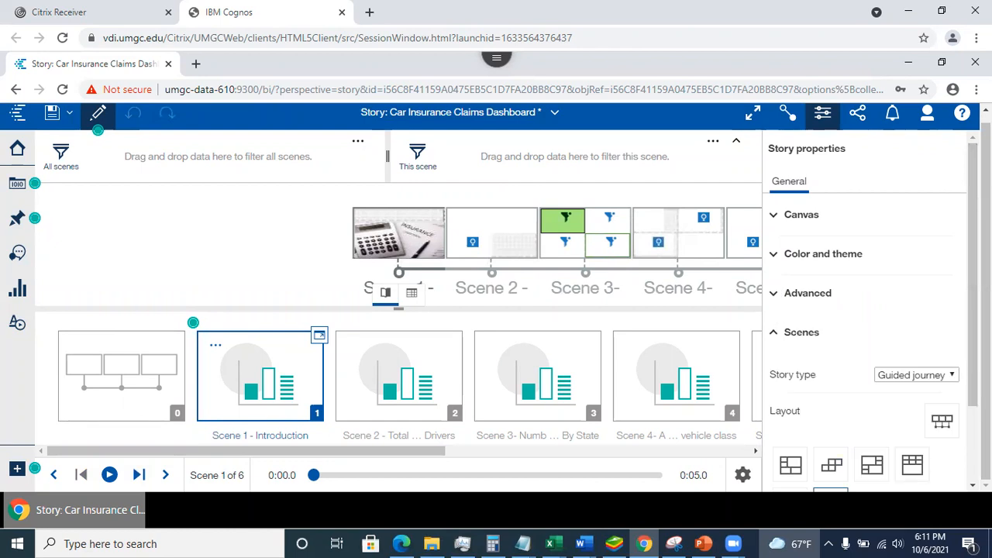
Save the Car Insurance Claims Dashboard story and close it to return to the Welcome page.
scroll(868, 310, down, 3)
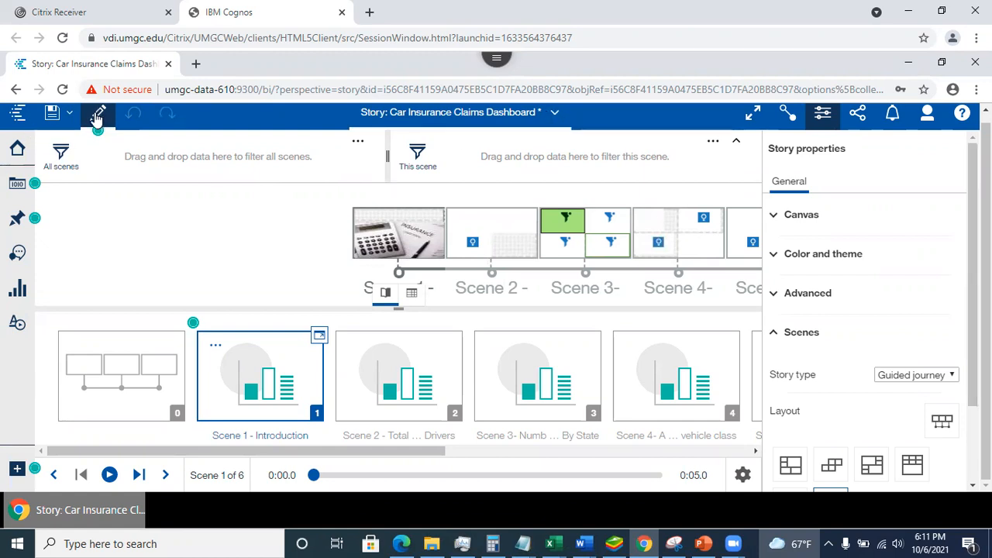
click(52, 113)
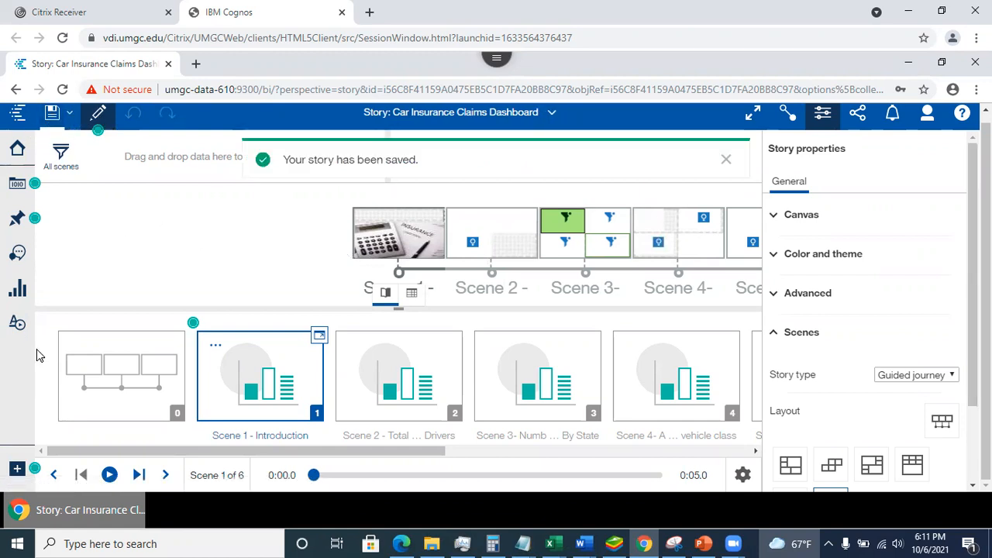
click(552, 115)
click(554, 117)
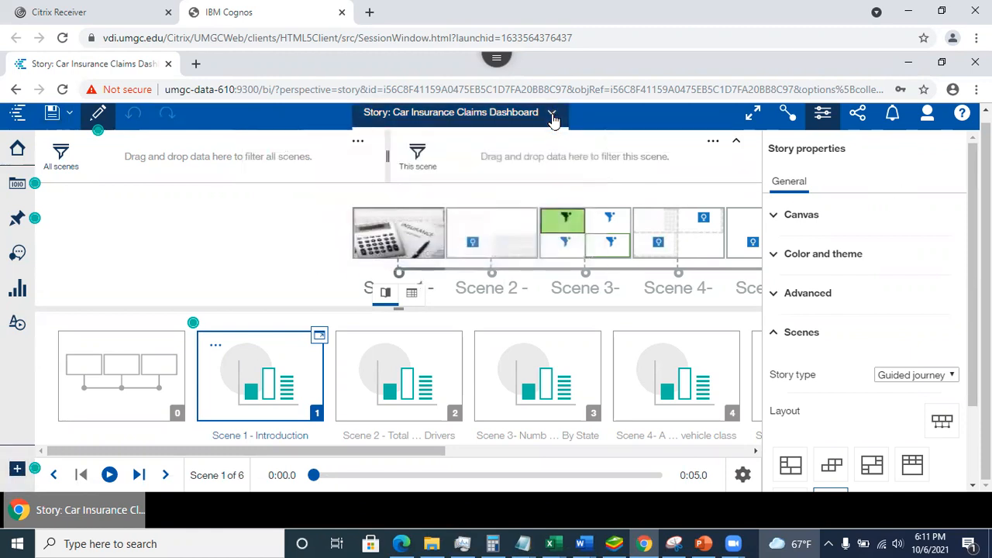
click(553, 116)
click(588, 254)
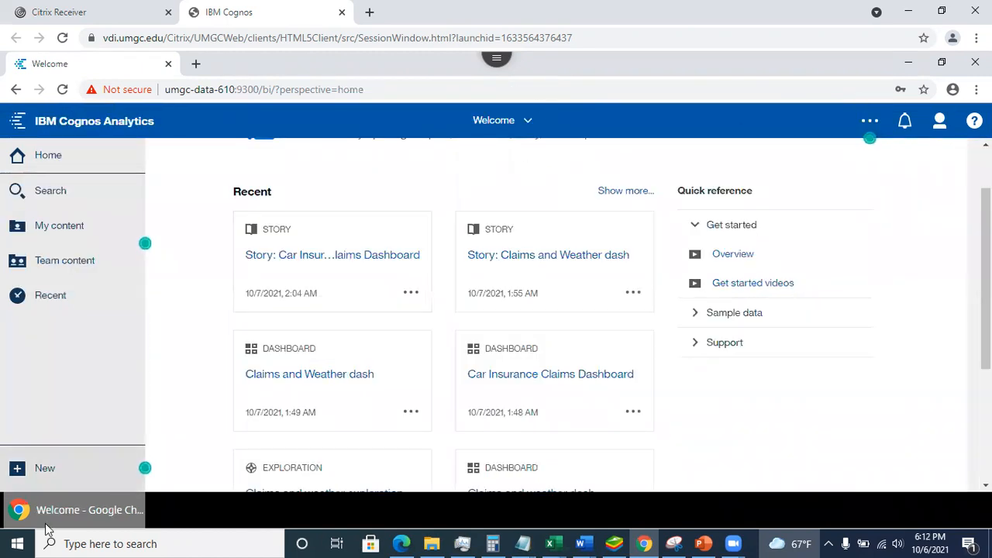
Create a new story using the guided journey transition style with the staggered, stair-like scene layout.
click(48, 470)
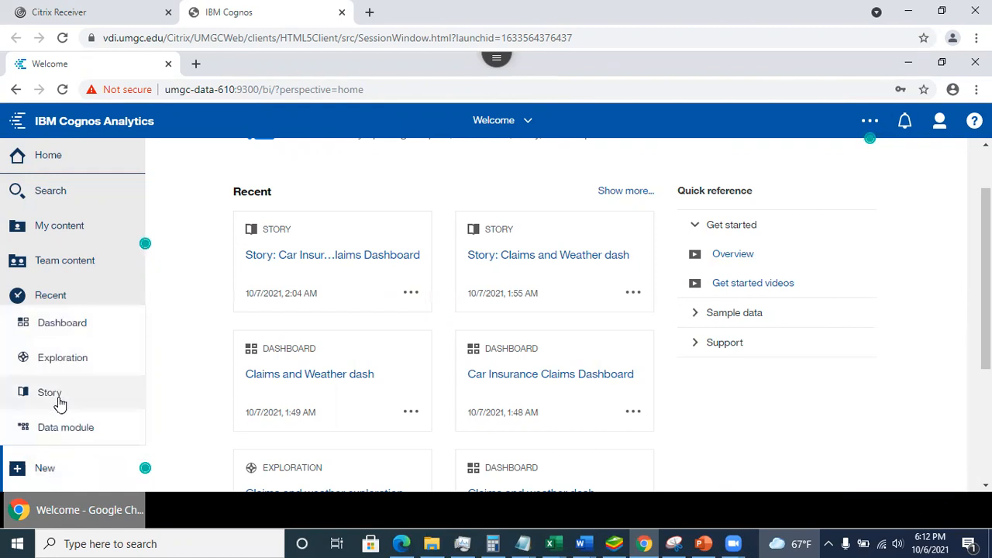
click(50, 393)
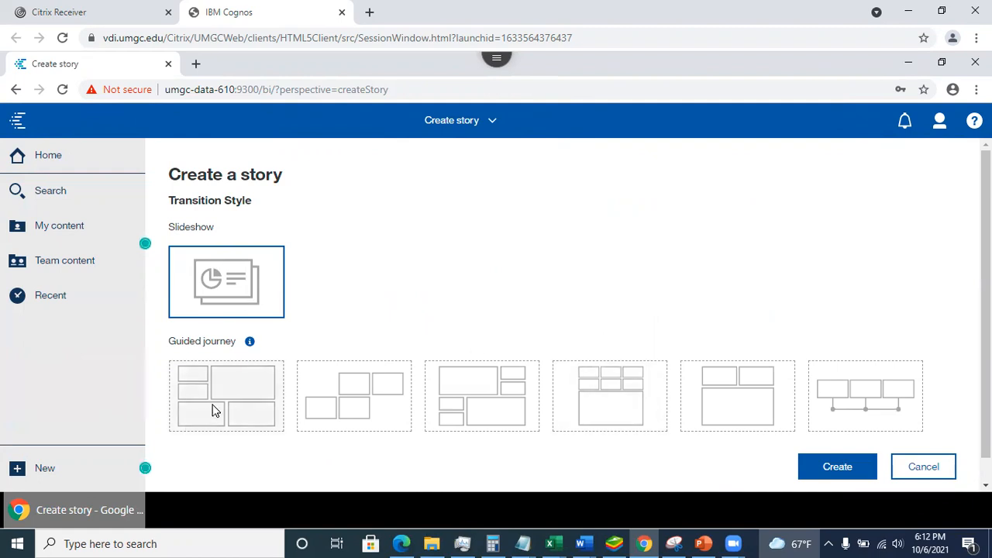
click(401, 406)
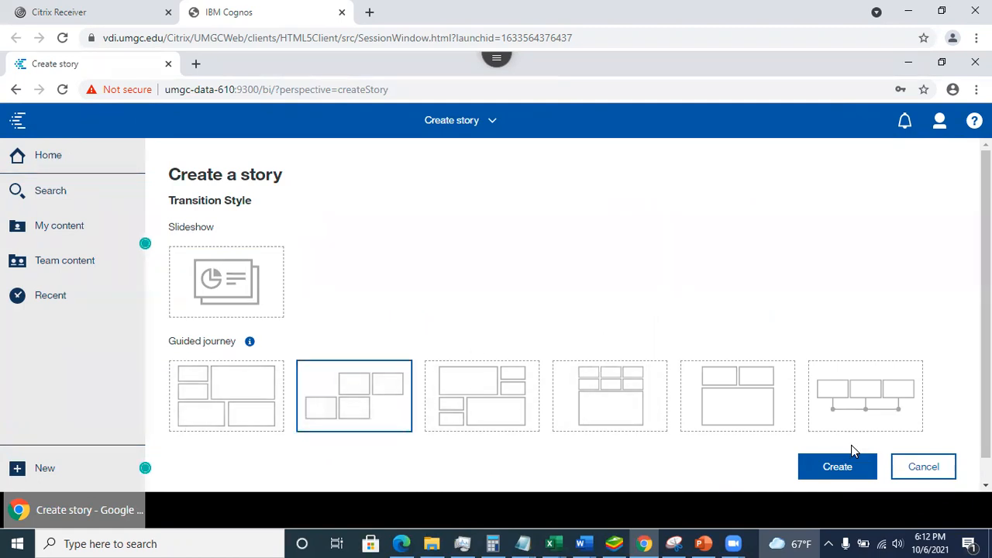
click(837, 470)
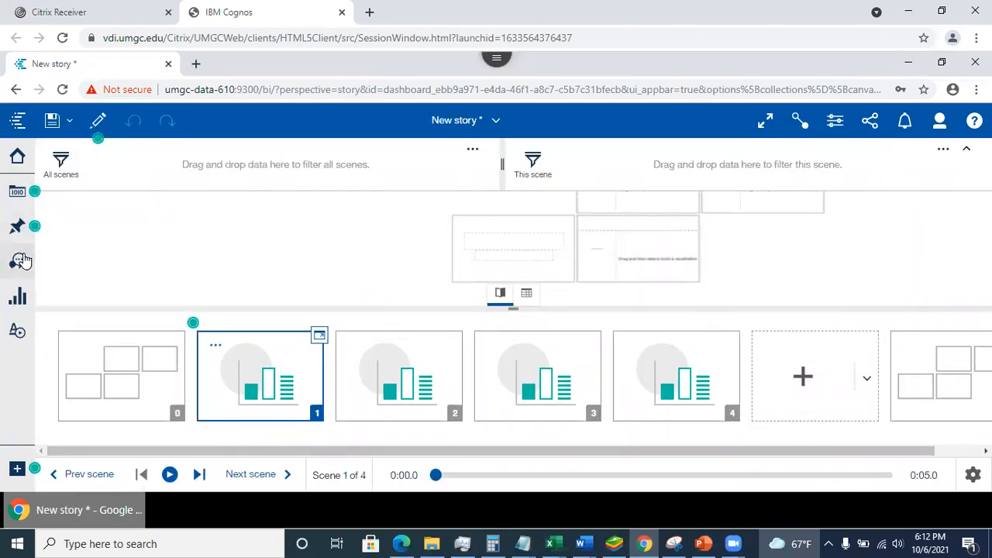
Add the Claims and Weather data module from My content as the new story's data source.
click(18, 195)
click(186, 421)
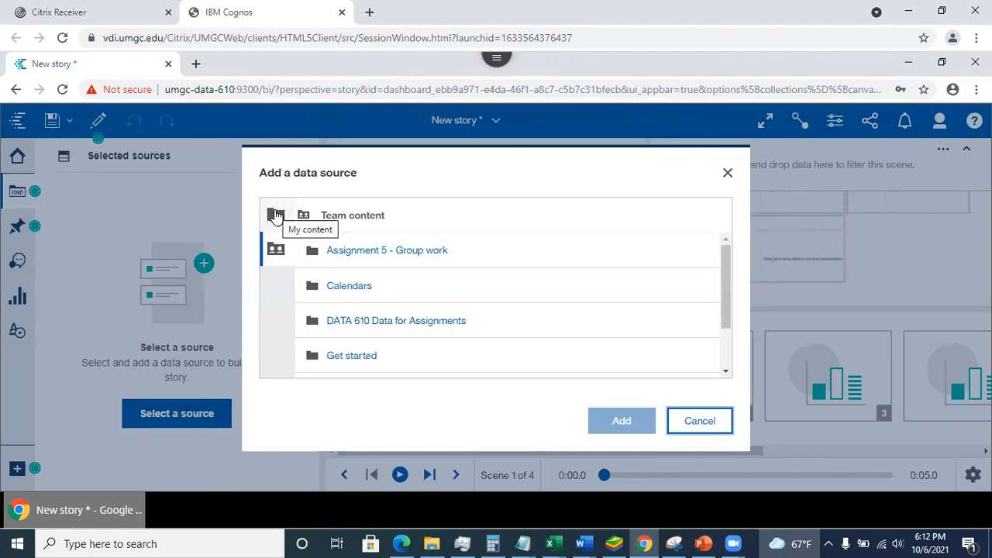
click(275, 216)
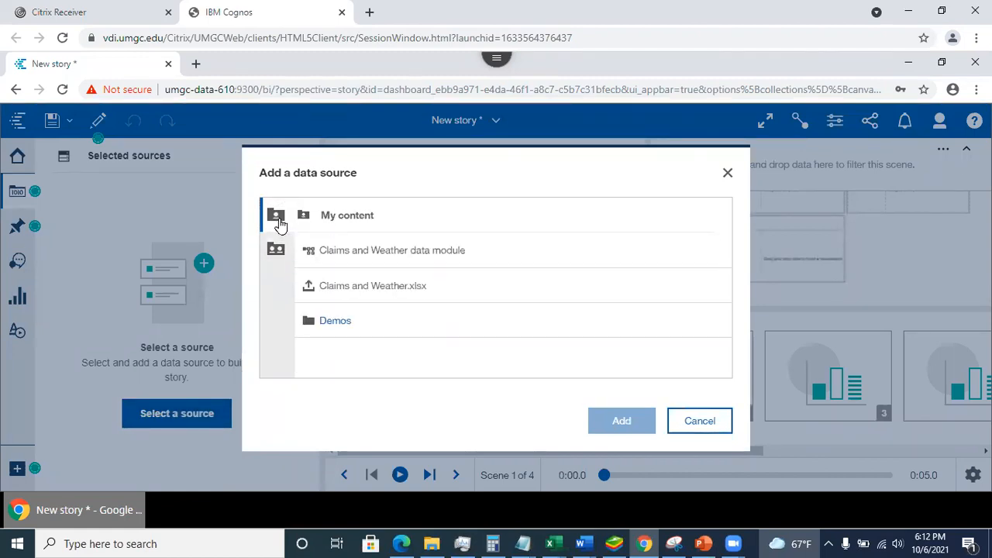
click(389, 254)
click(627, 422)
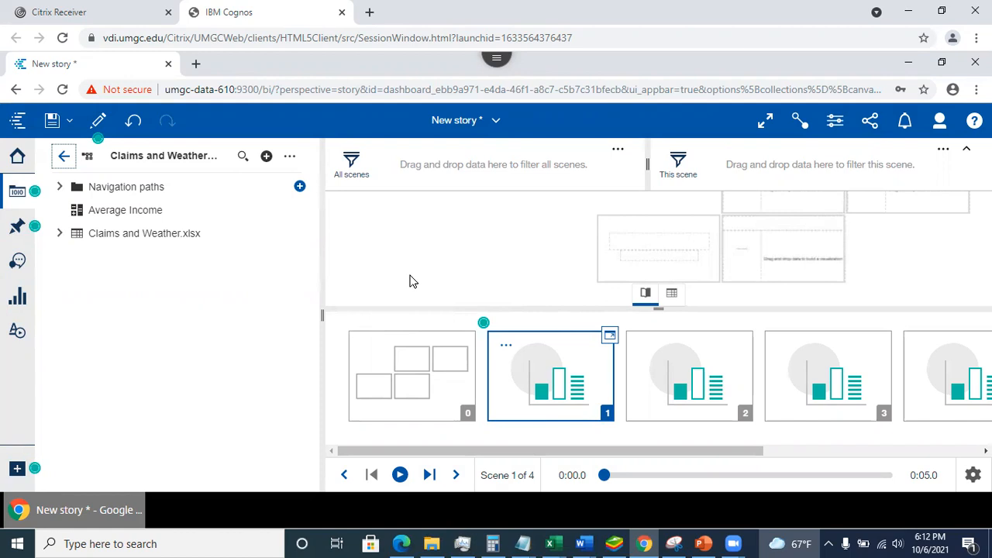
Show the available visualizations and examine the new story's scene strip and its Scenes properties.
click(18, 298)
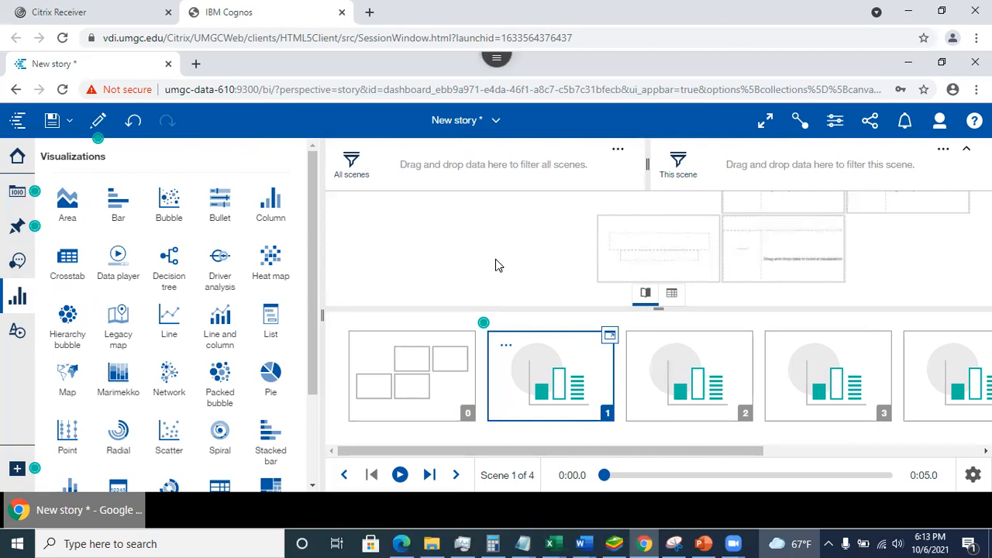
drag(696, 453, 913, 452)
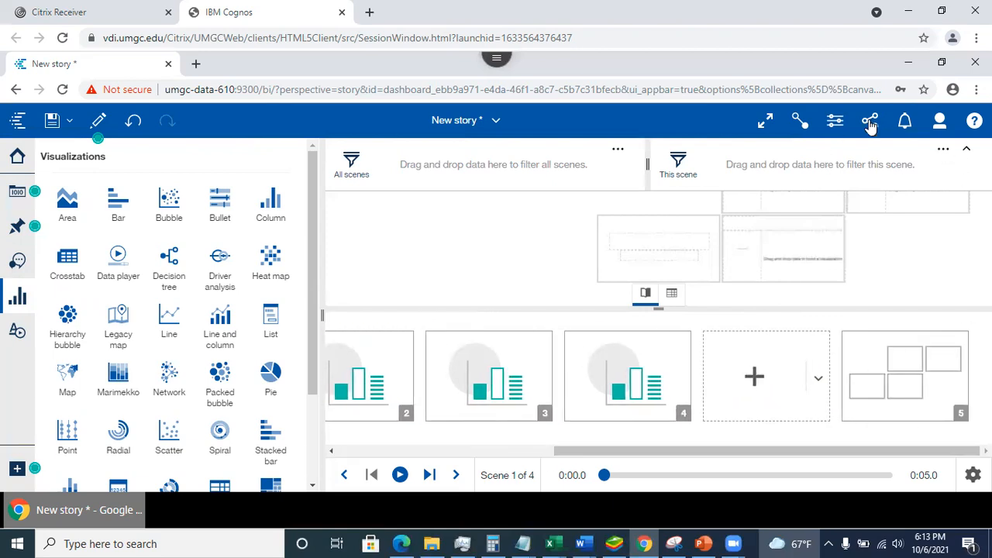
click(835, 122)
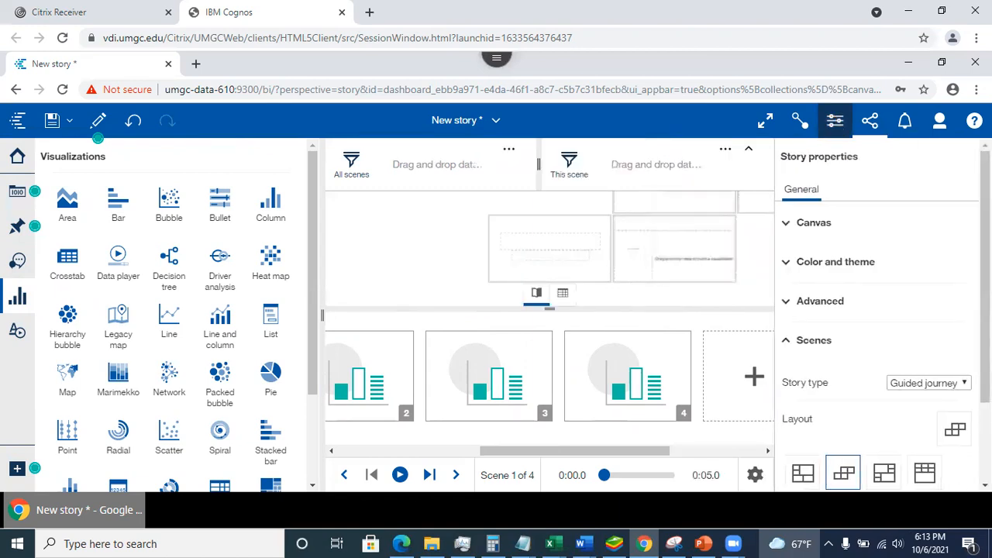
scroll(880, 326, down, 3)
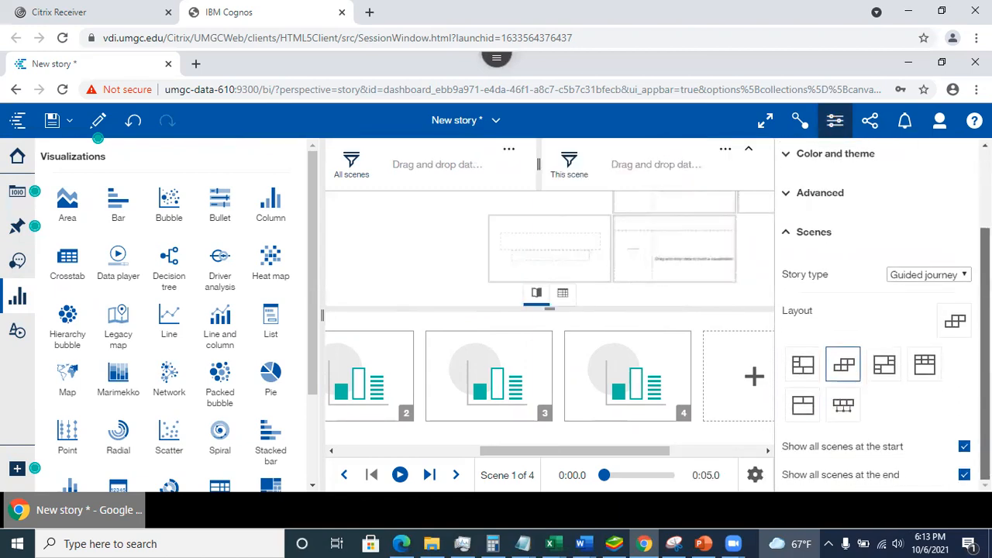
scroll(880, 326, up, 3)
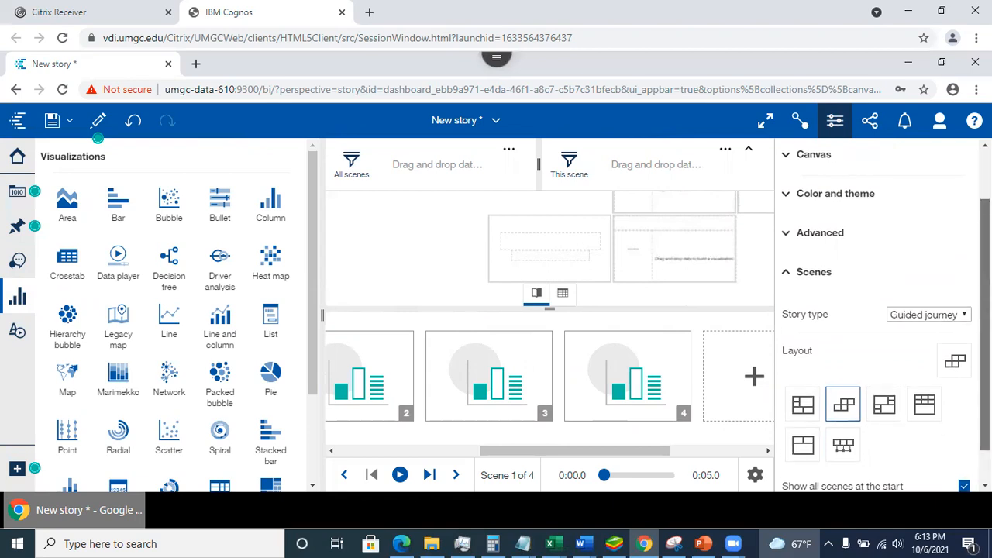
scroll(880, 325, down, 3)
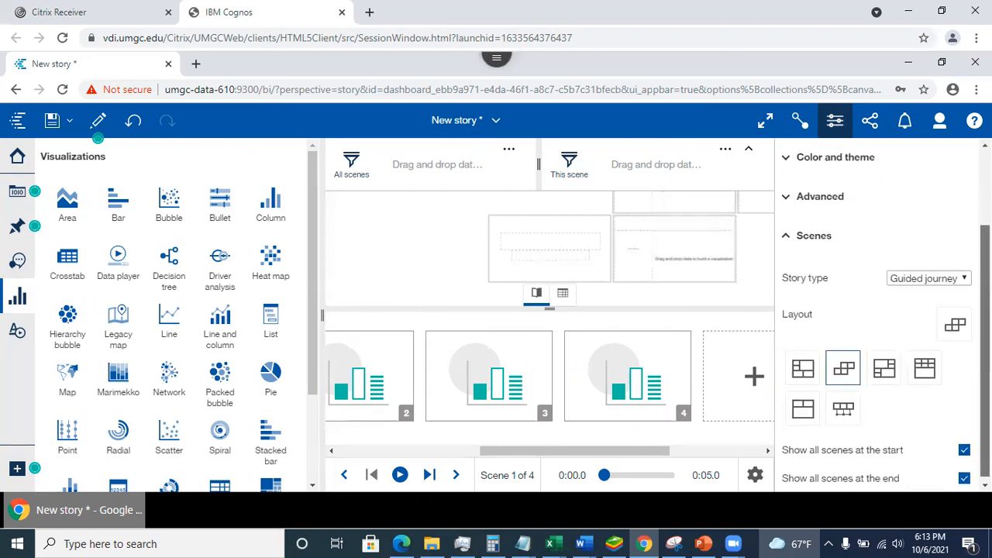
Turn on Play all scenes in the new story's playback settings and close those settings.
click(755, 477)
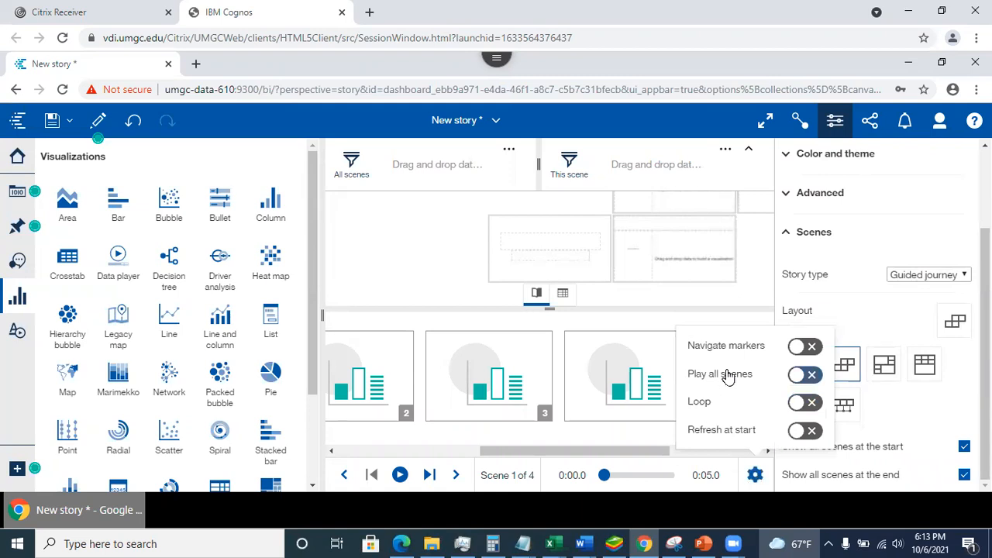
click(729, 378)
click(765, 283)
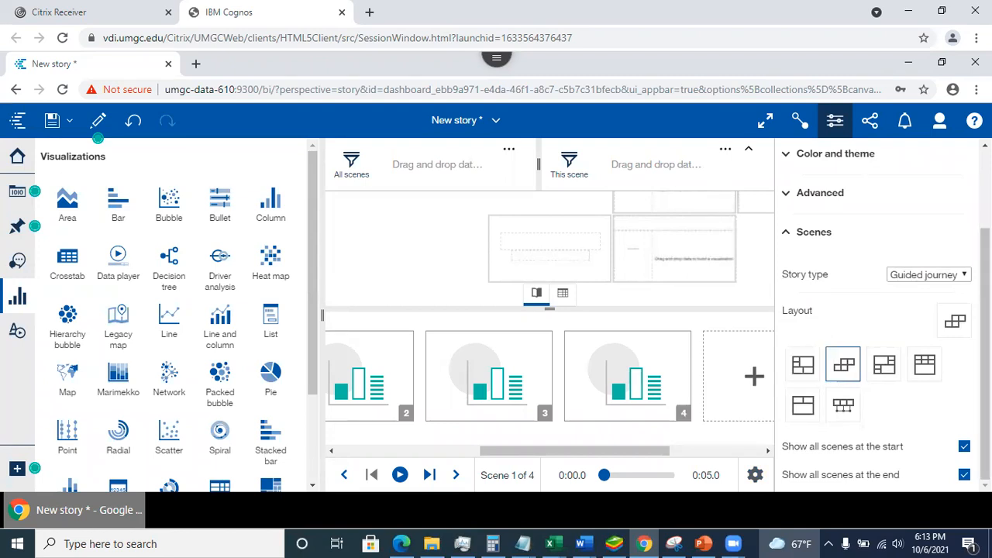
Change the new story's type to Slide show in its Scenes properties.
drag(985, 341, 985, 264)
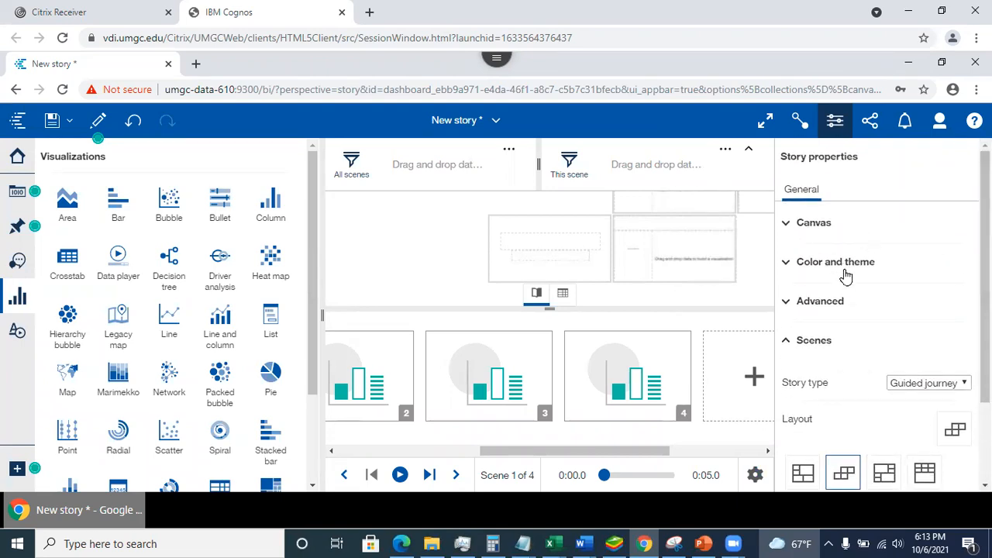
click(786, 345)
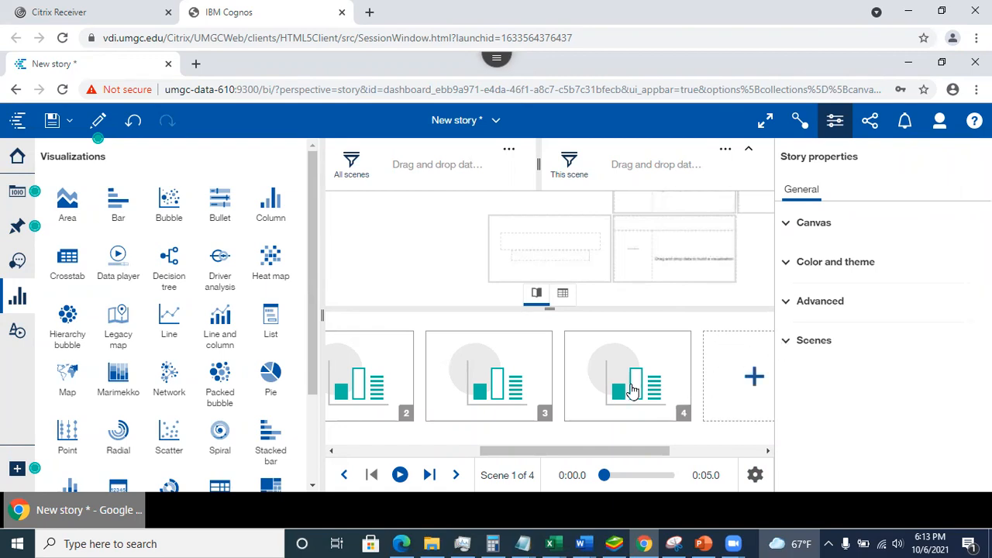
click(382, 379)
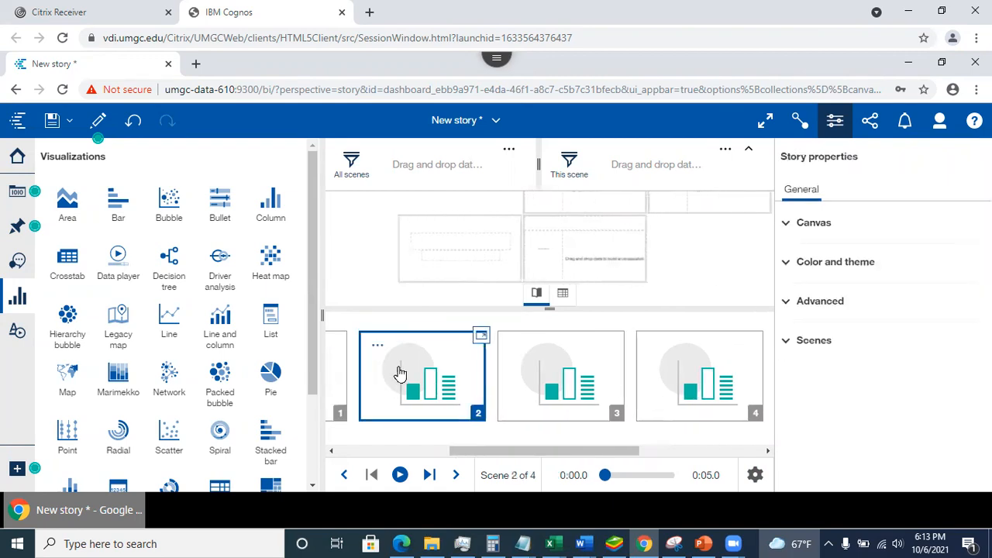
click(787, 345)
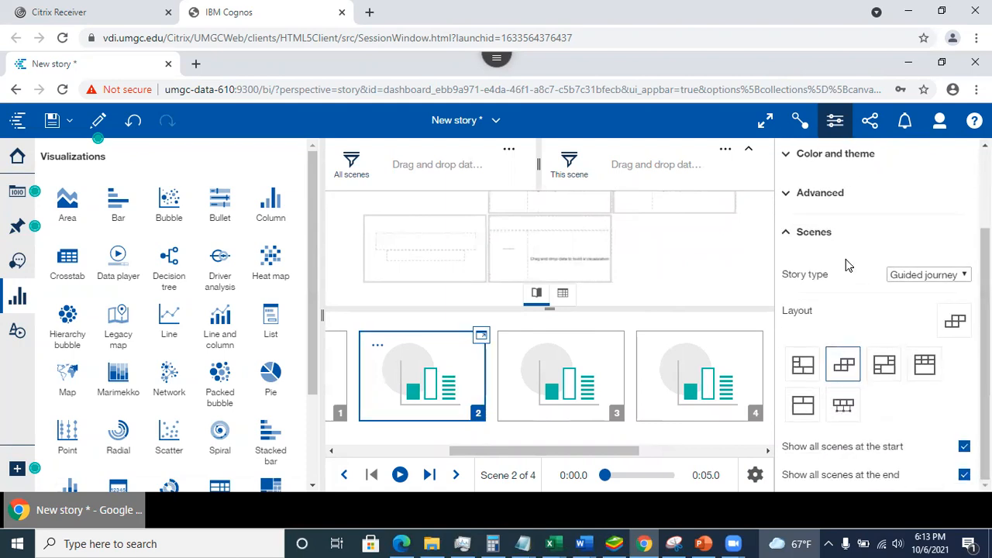
scroll(791, 233, up, 5)
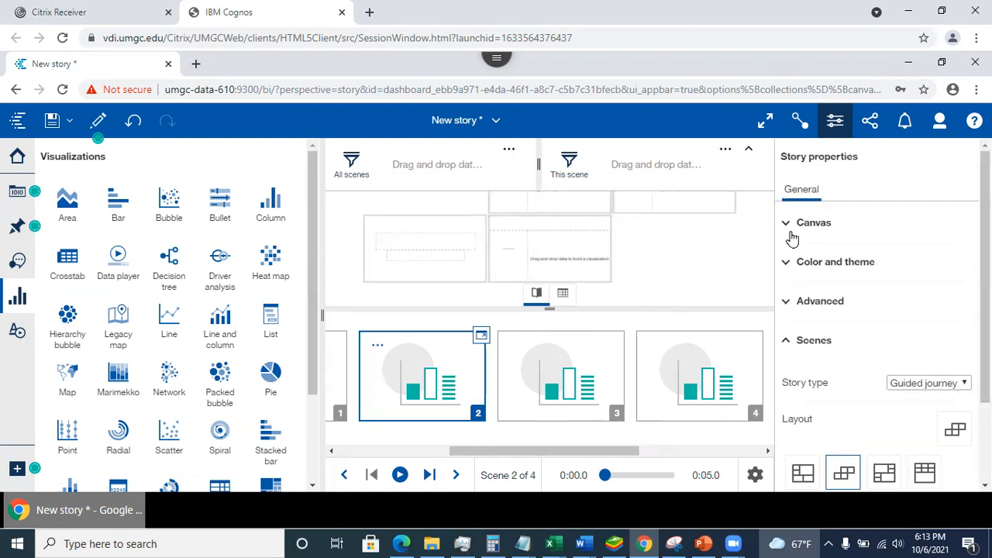
click(787, 224)
scroll(883, 318, down, 5)
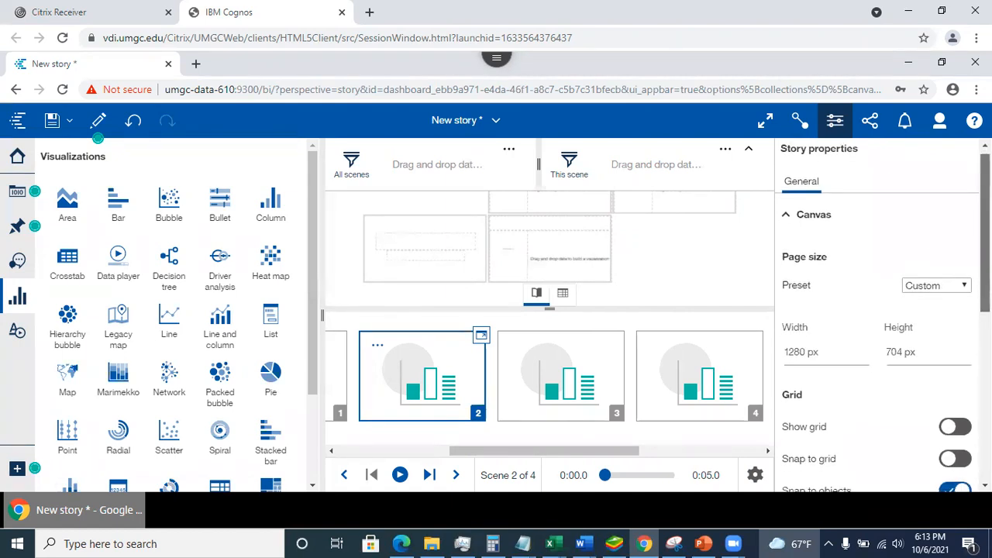
click(961, 274)
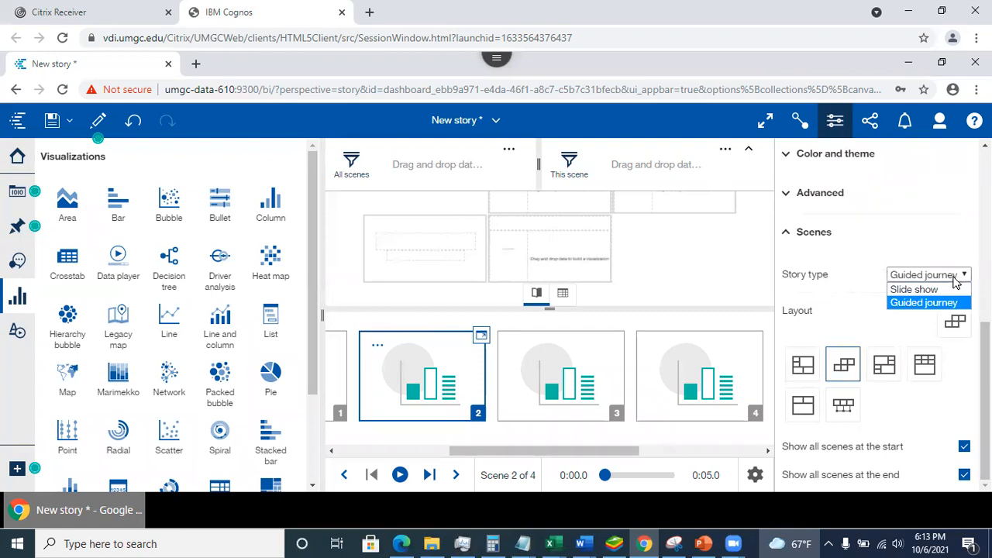
click(915, 289)
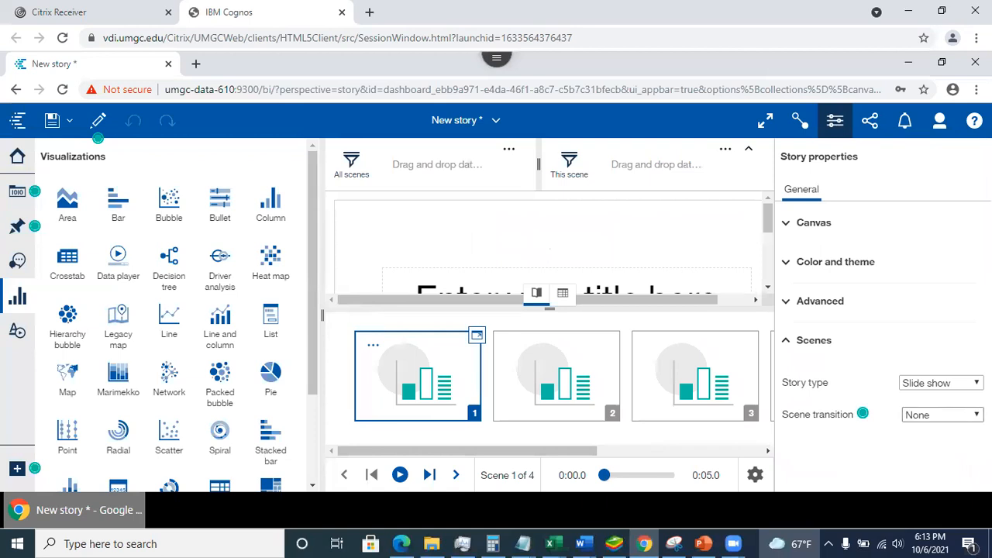
Examine the scene transition options offered for the slide show story without choosing one.
click(942, 415)
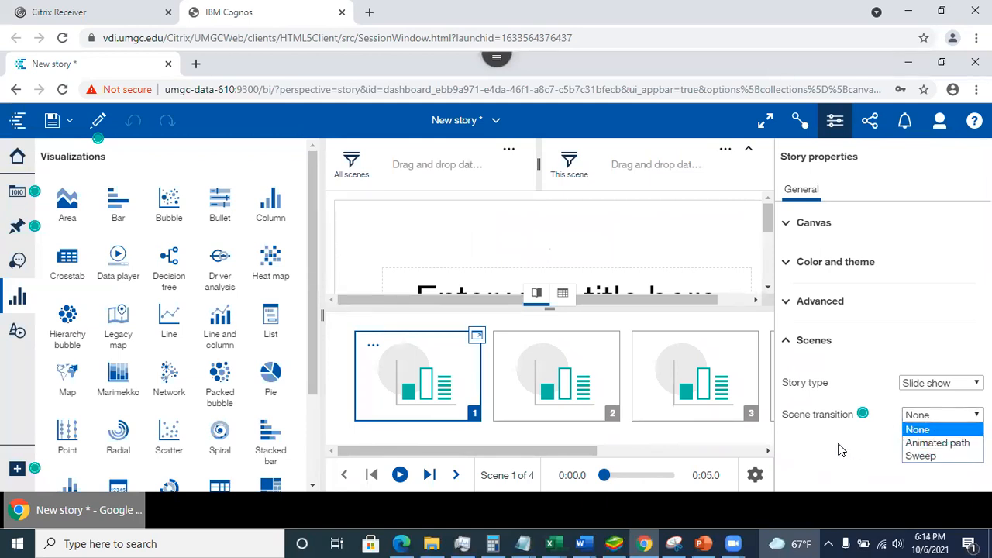
click(674, 252)
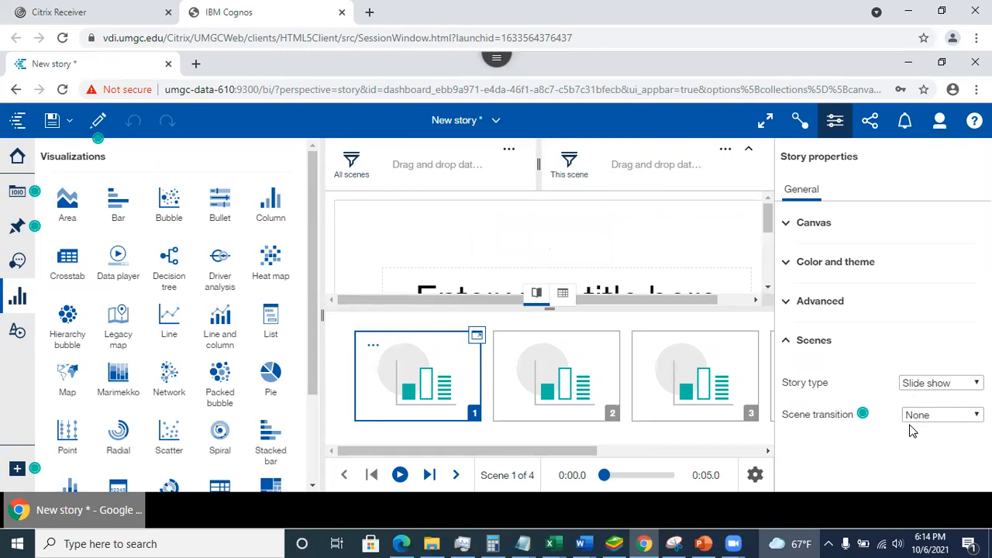
click(944, 419)
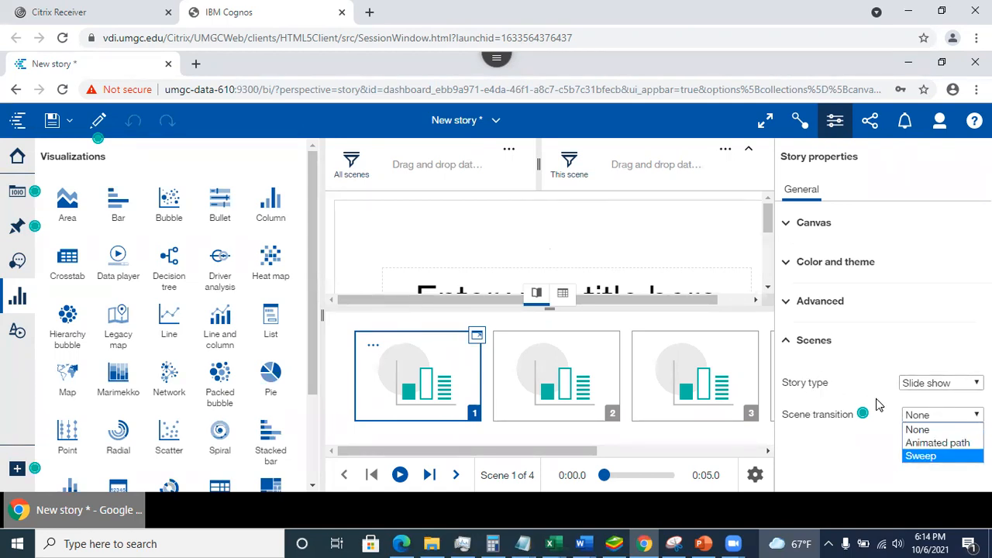
click(869, 456)
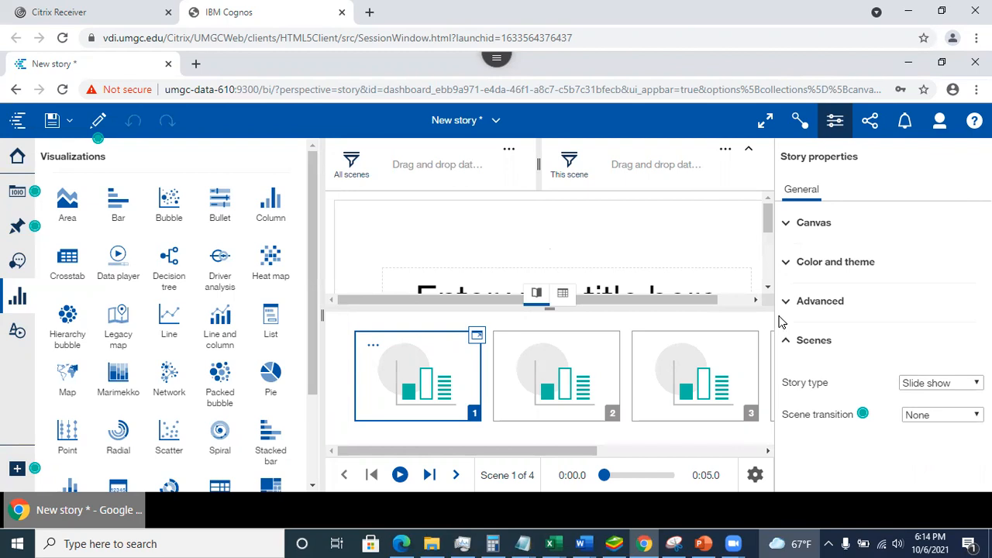
Close the new story and the Claims and Weather dash story without saving either one.
click(502, 122)
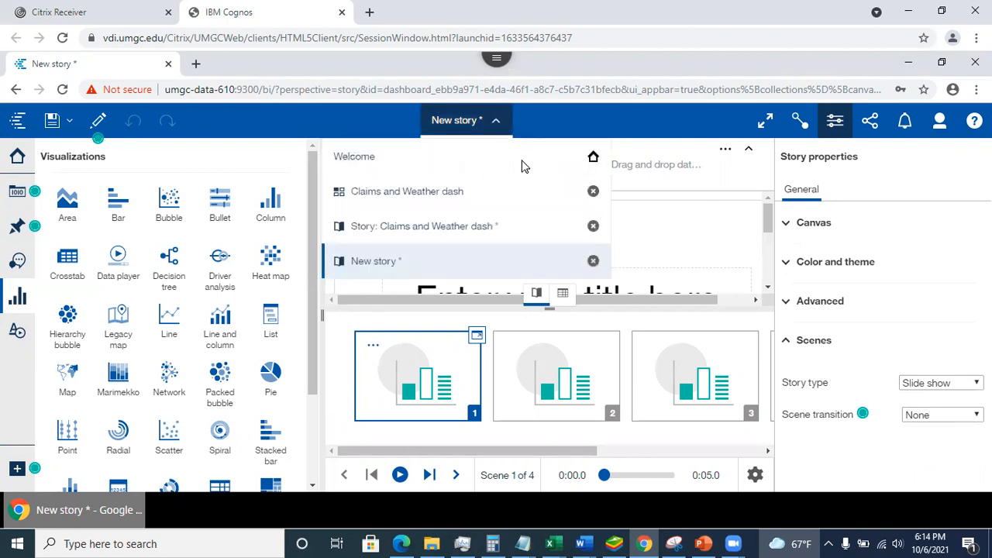
click(593, 261)
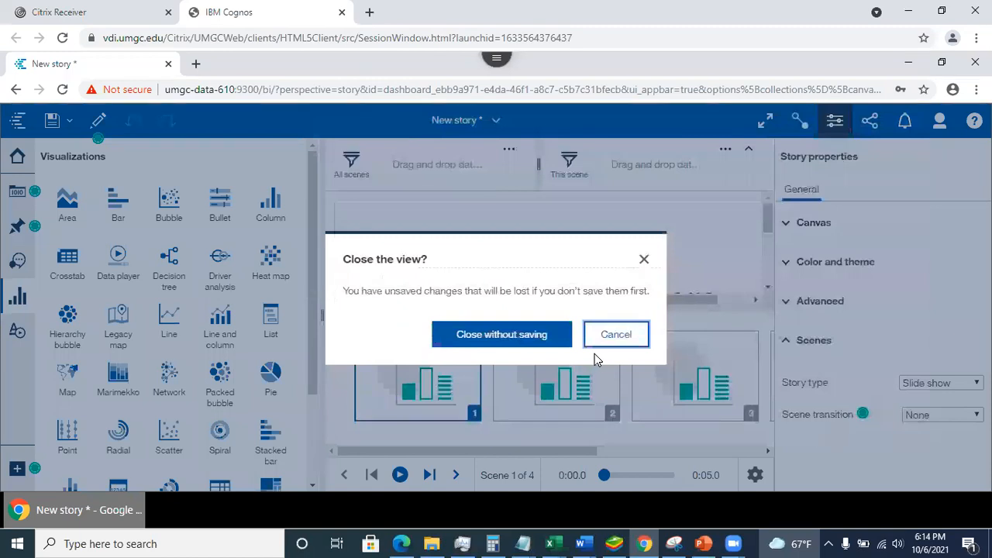
click(504, 338)
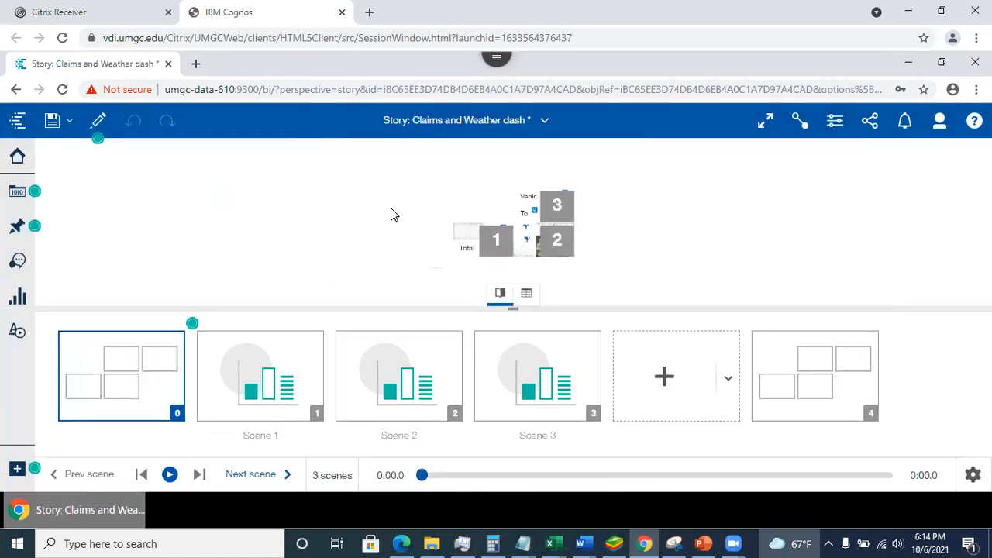
click(545, 122)
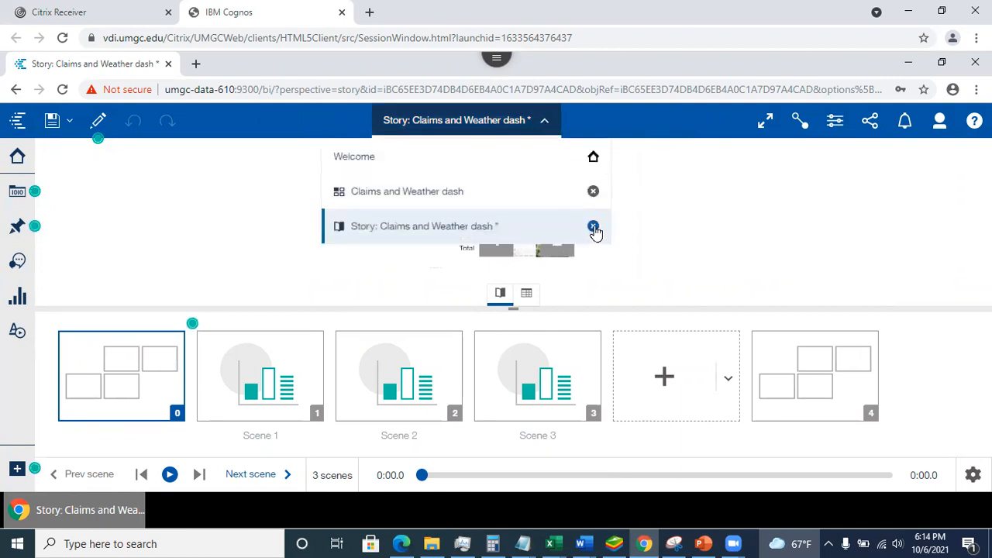
click(594, 227)
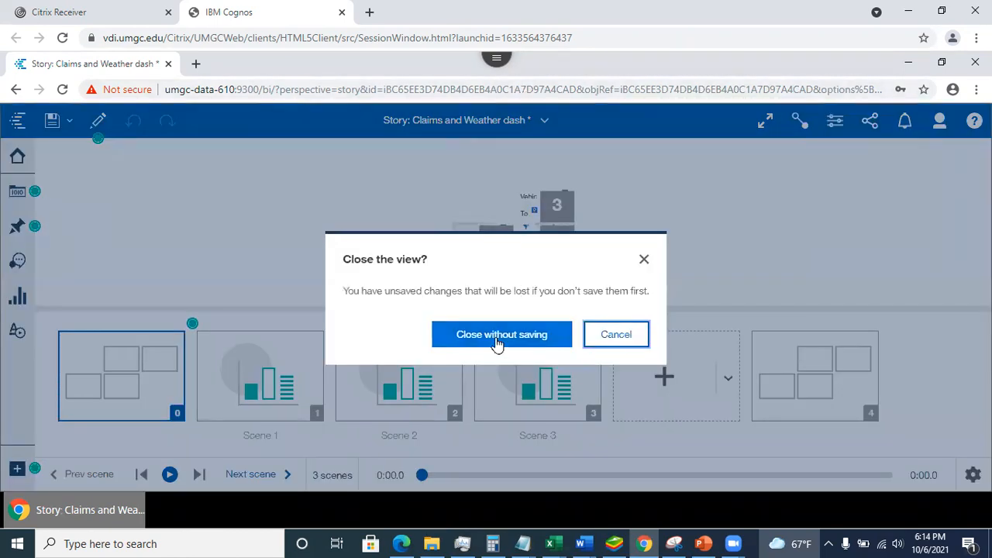
click(494, 344)
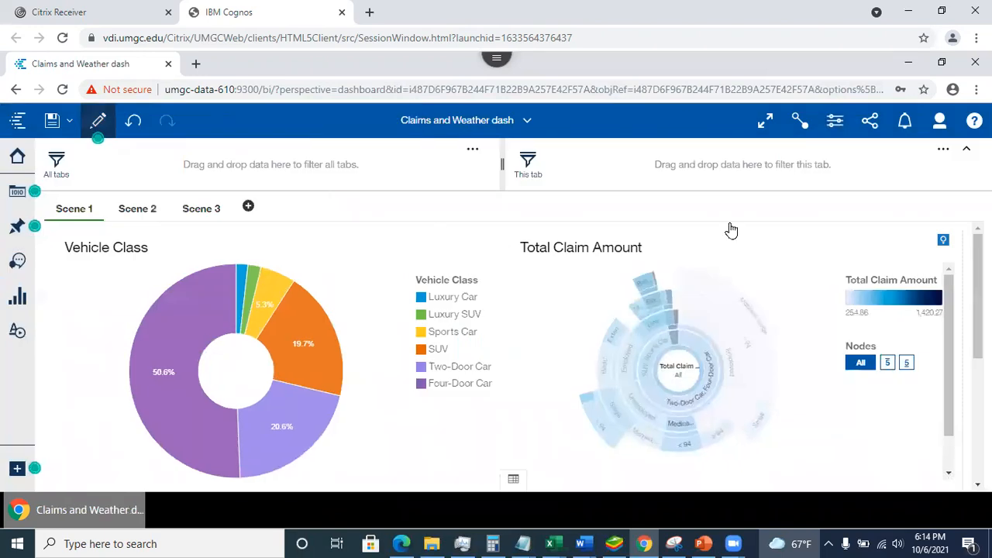
Return to the Welcome page and open the California website visits dashboard from the Dashboards samples in Team content.
click(513, 124)
click(453, 159)
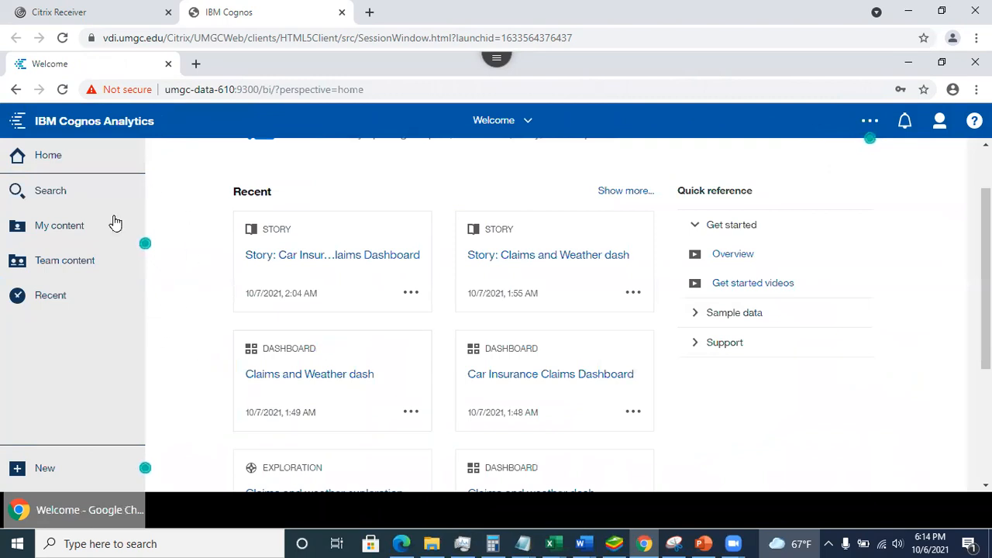
click(53, 263)
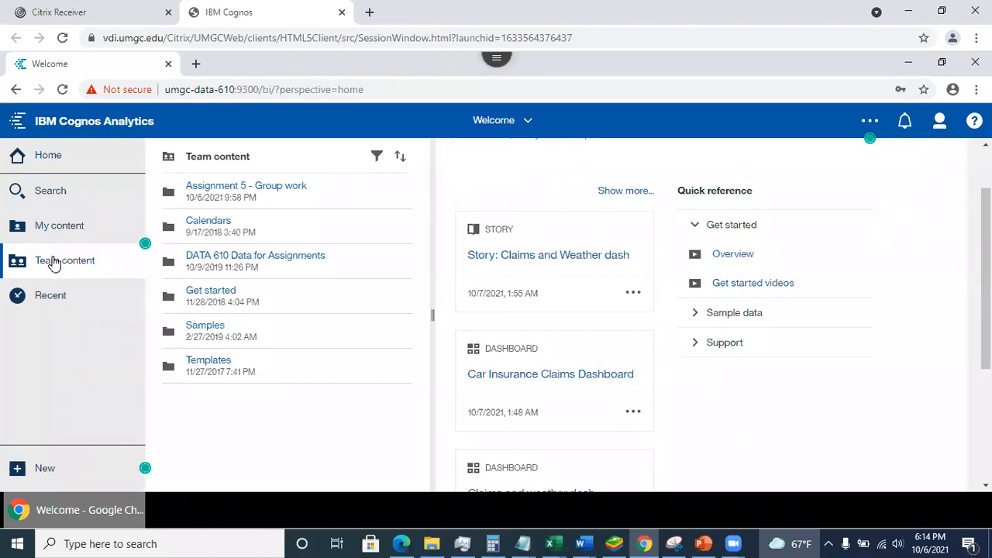
click(206, 327)
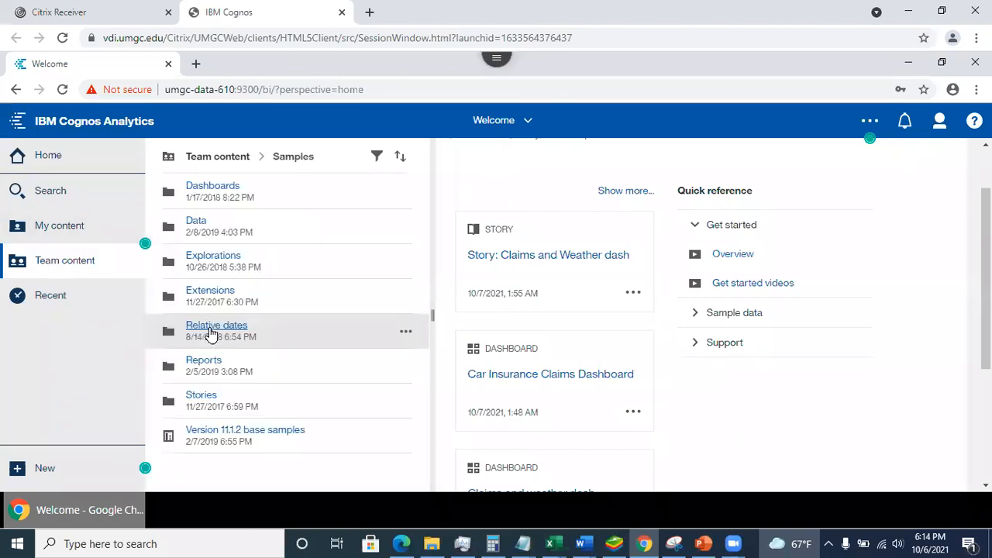
click(214, 191)
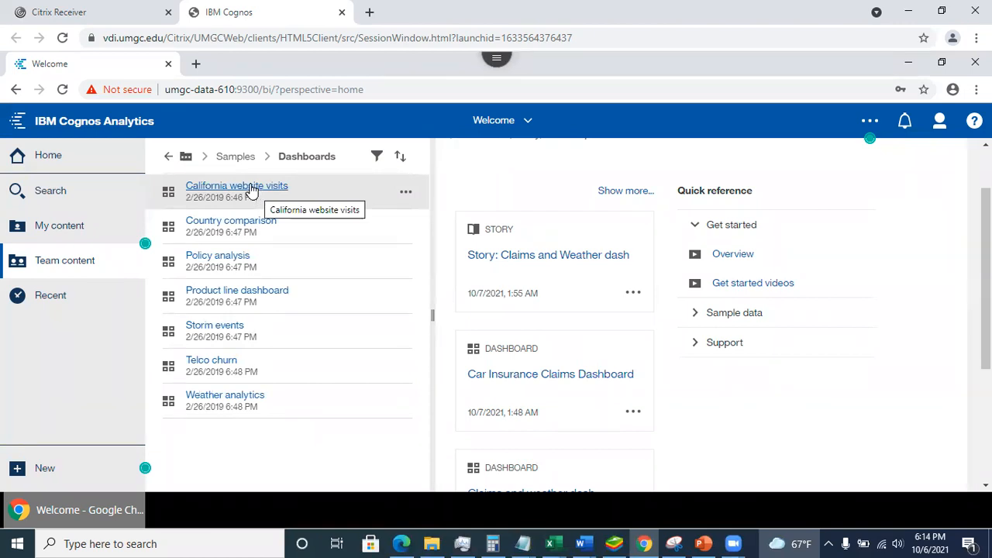
click(250, 191)
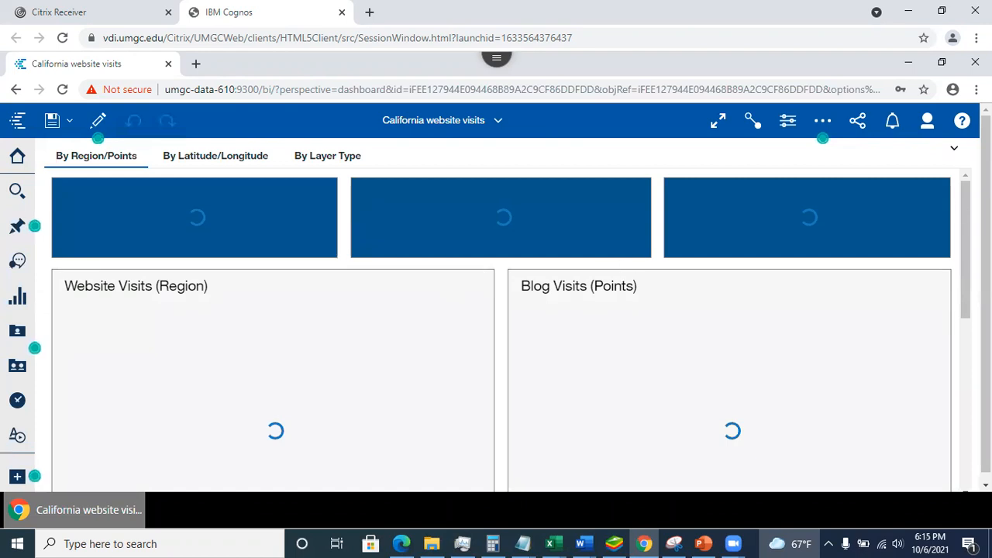
Examine the dashboard's By Region/Points, By Latitude/Longitude and By Layer Type tabs, and close the dashboard.
scroll(501, 325, down, 2)
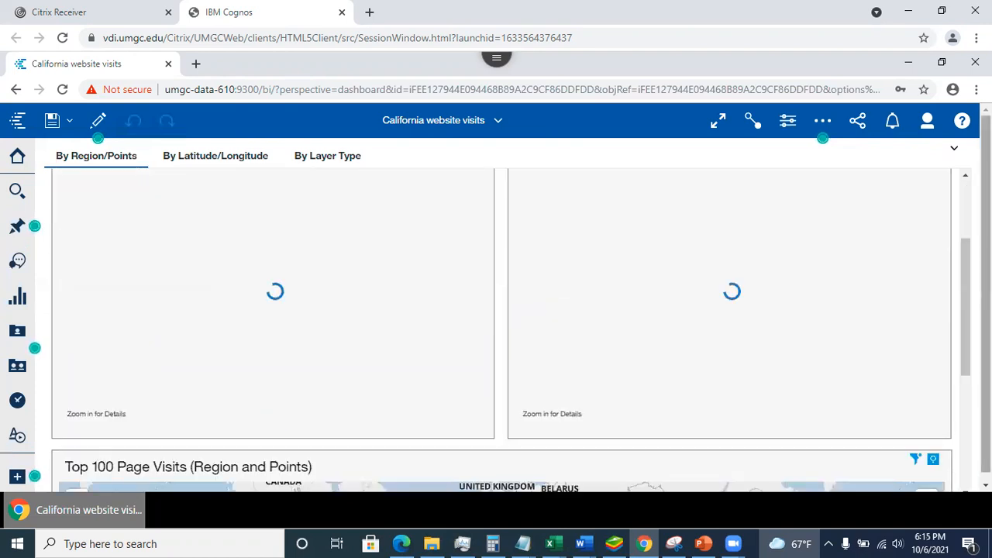
scroll(501, 325, down, 3)
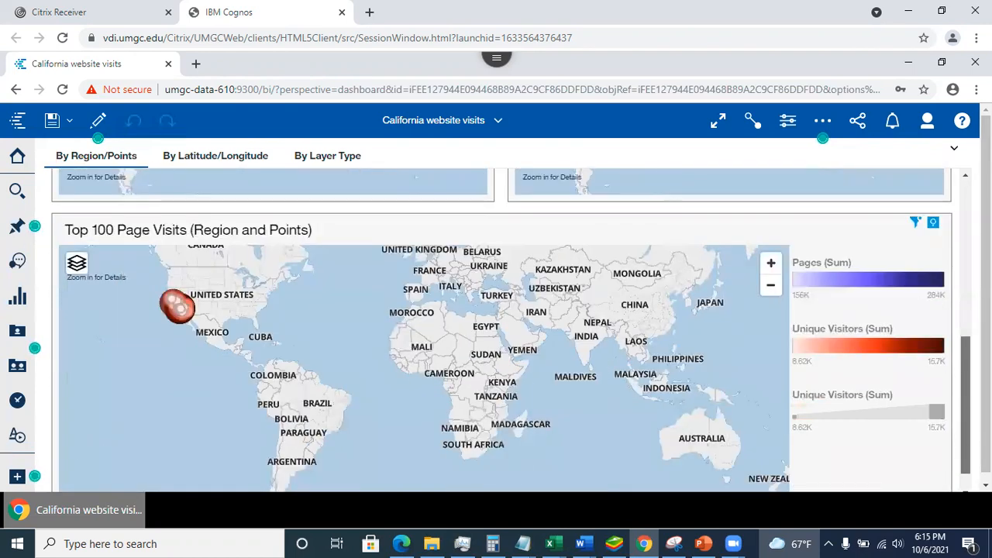
scroll(502, 331, up, 5)
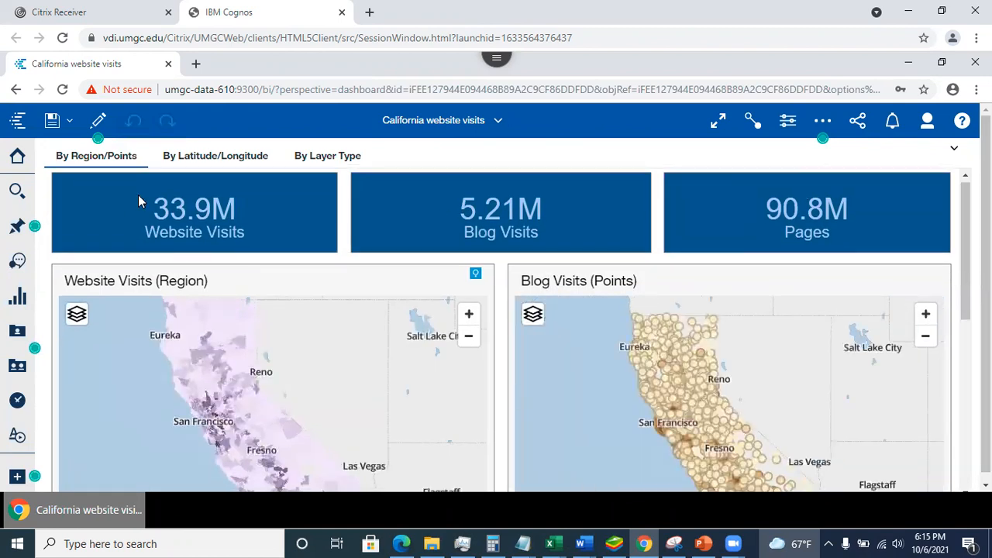
click(212, 159)
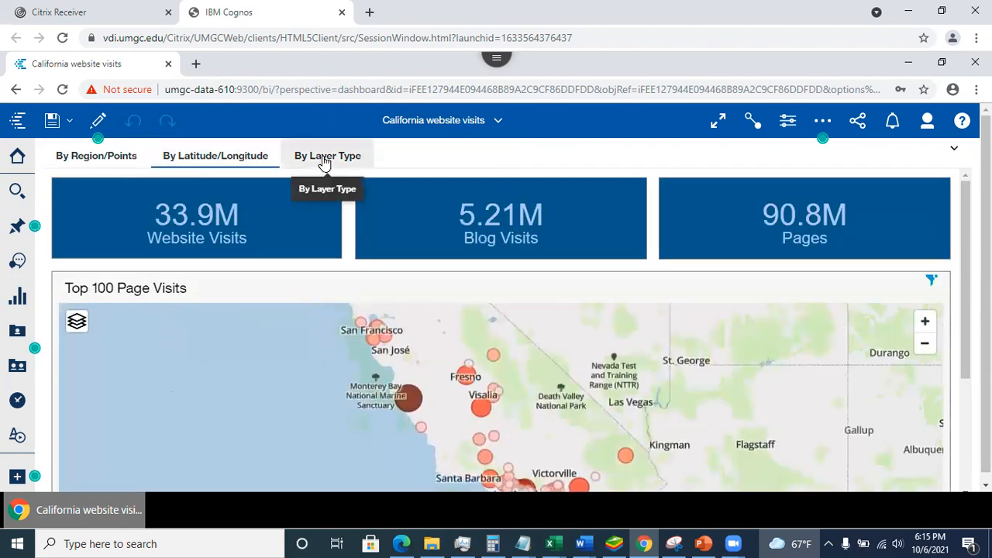
click(323, 160)
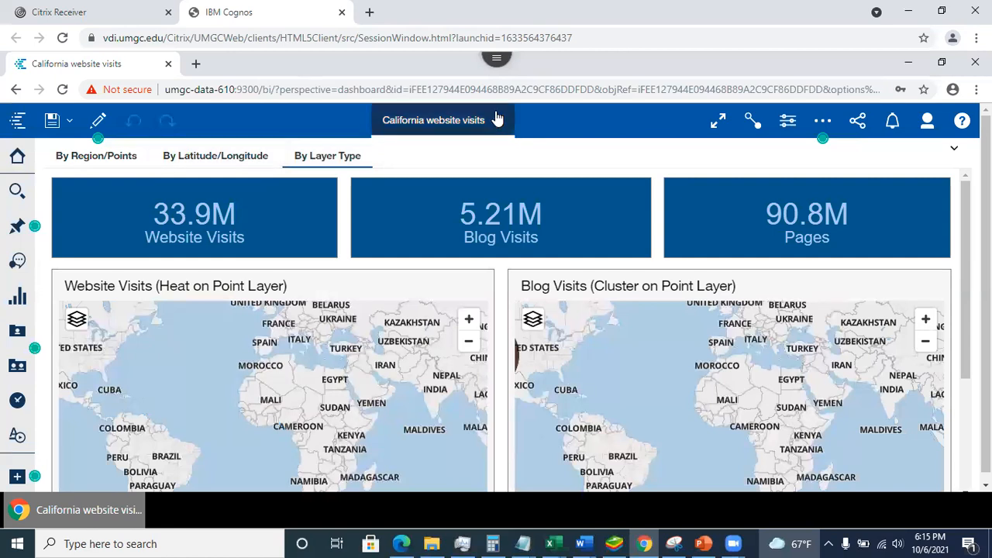
click(499, 122)
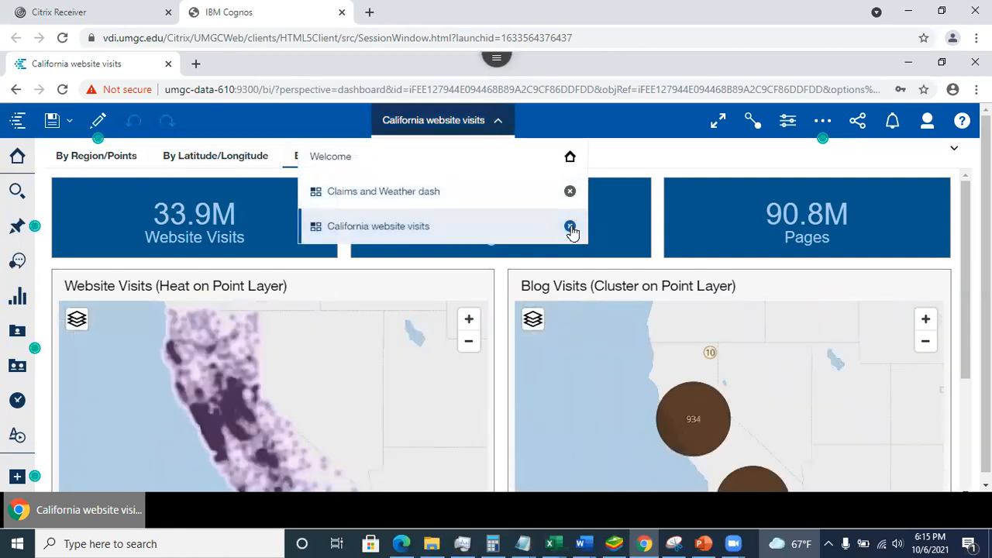
click(571, 227)
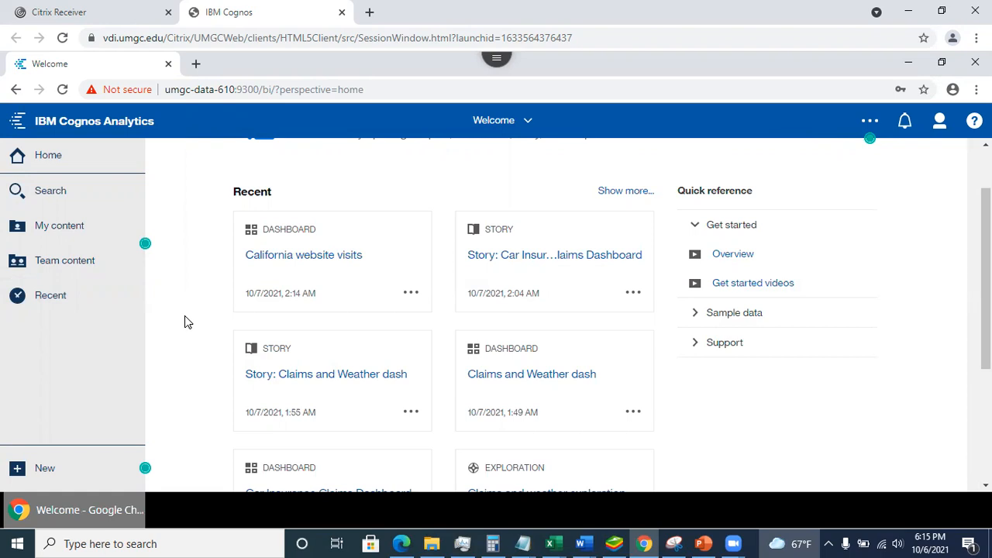
Switch to the PowerPoint presentation and show slide 26 about Assignment 5 group work.
click(703, 544)
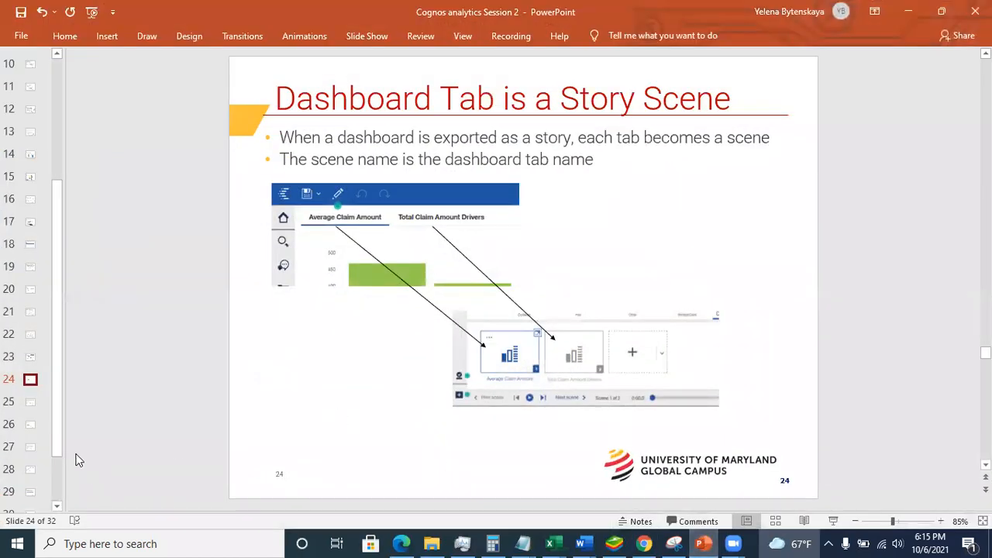
click(30, 402)
click(32, 432)
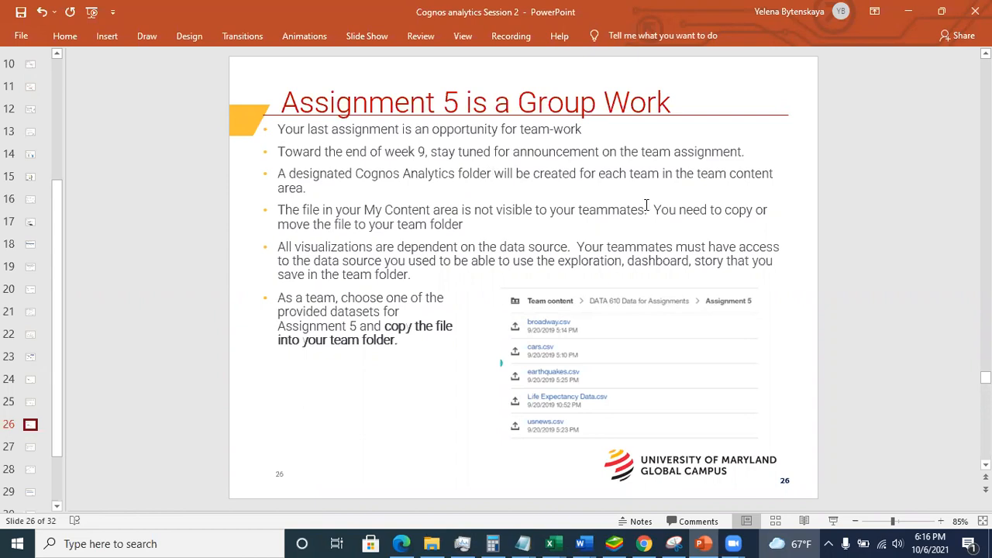
Switch to Cognos Analytics and view the data files in Team content > DATA 610 Data for Assignments > Assignment 5.
click(908, 13)
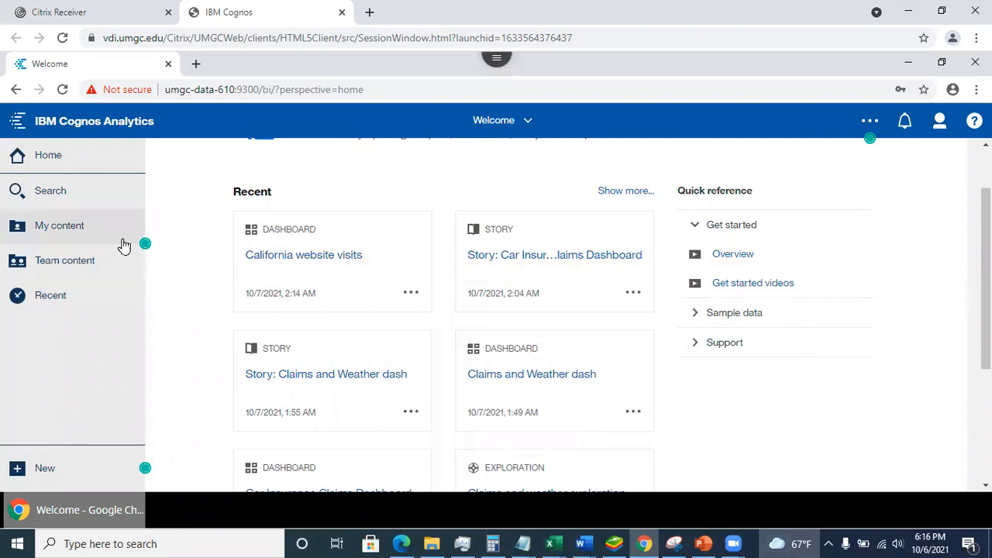
click(60, 261)
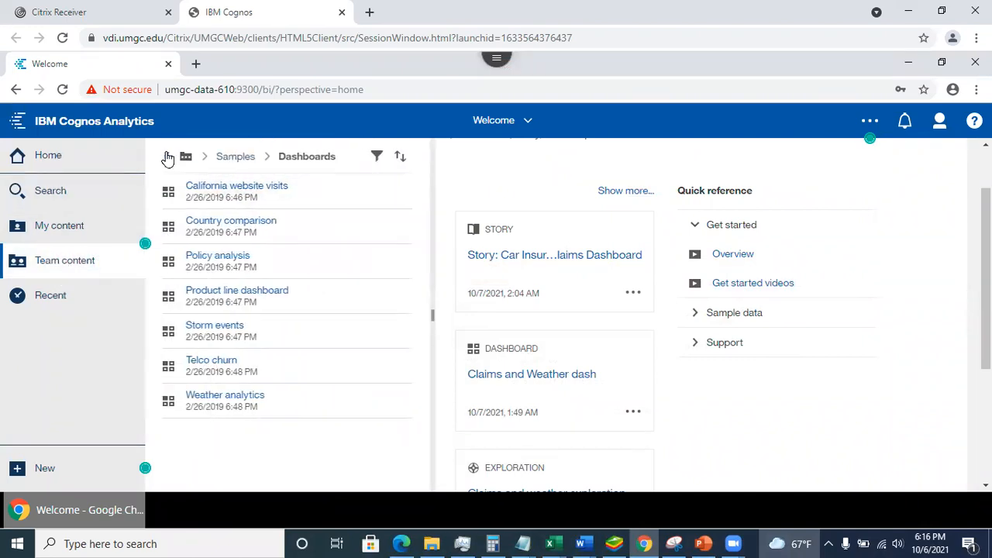
click(167, 158)
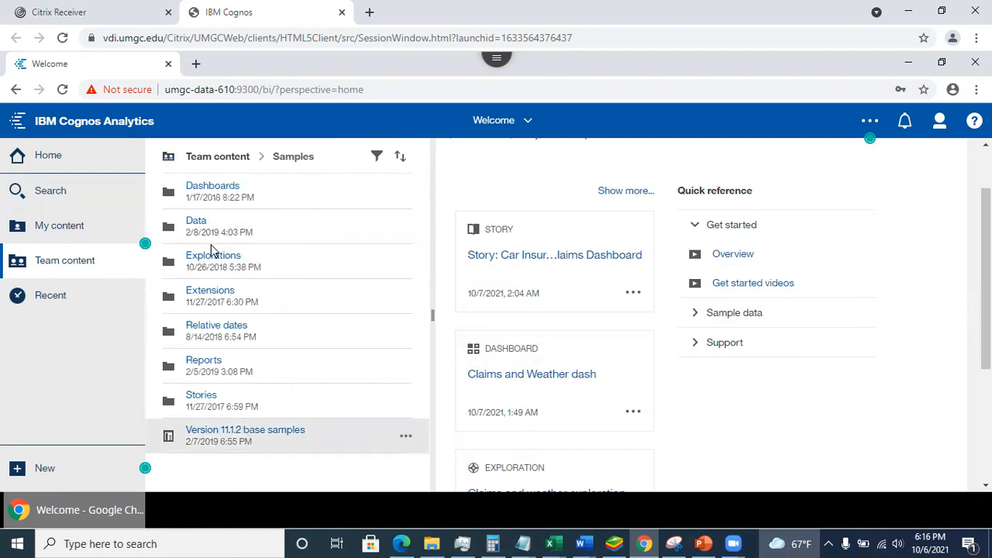
click(221, 158)
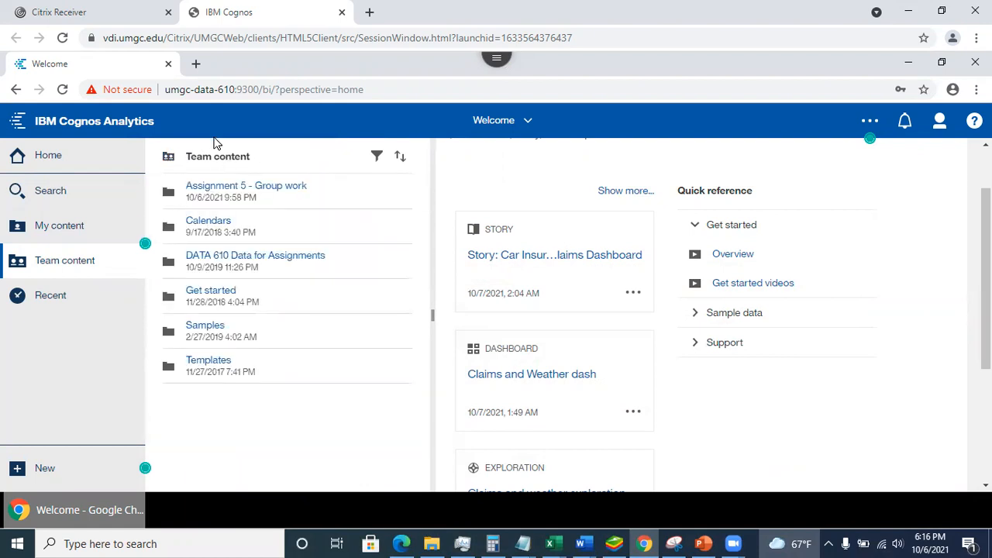
click(249, 262)
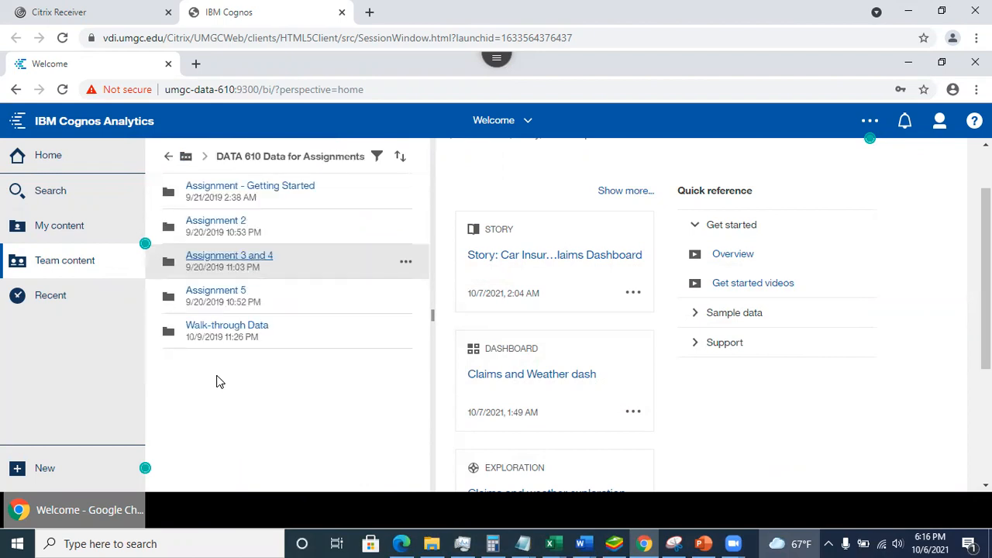
click(225, 292)
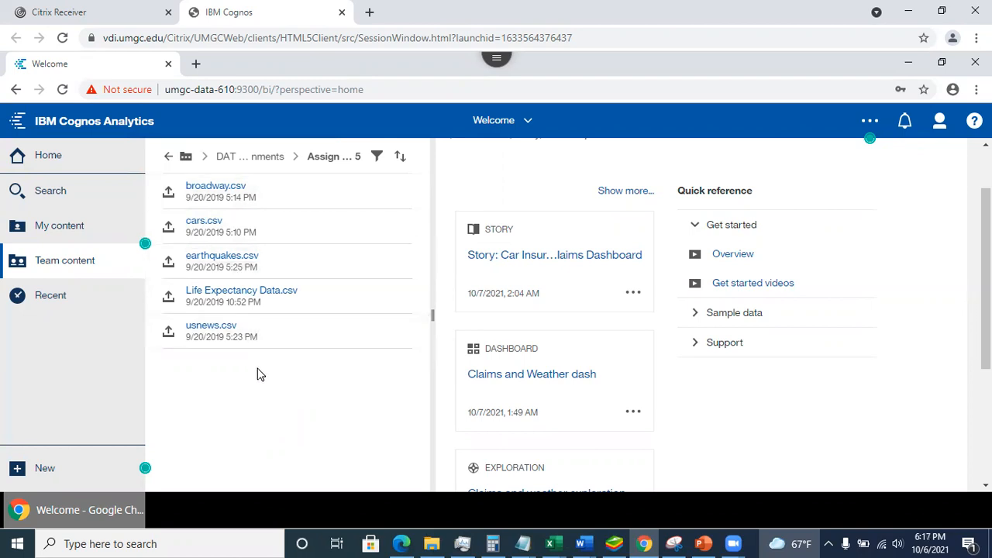
Browse the Fall 2021 team folders in Assignment 5 - Group work and open Session 9040 - Team 1.
click(169, 159)
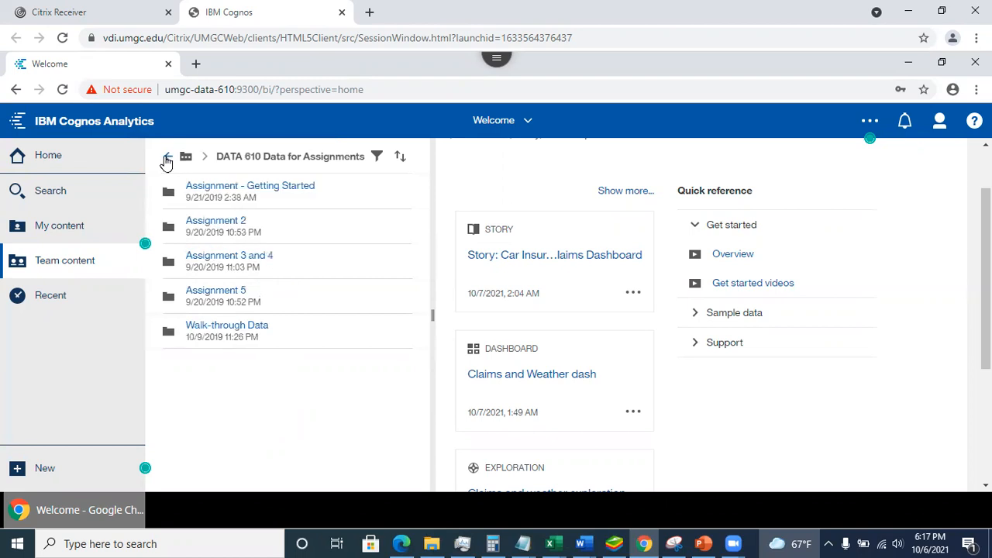
click(168, 158)
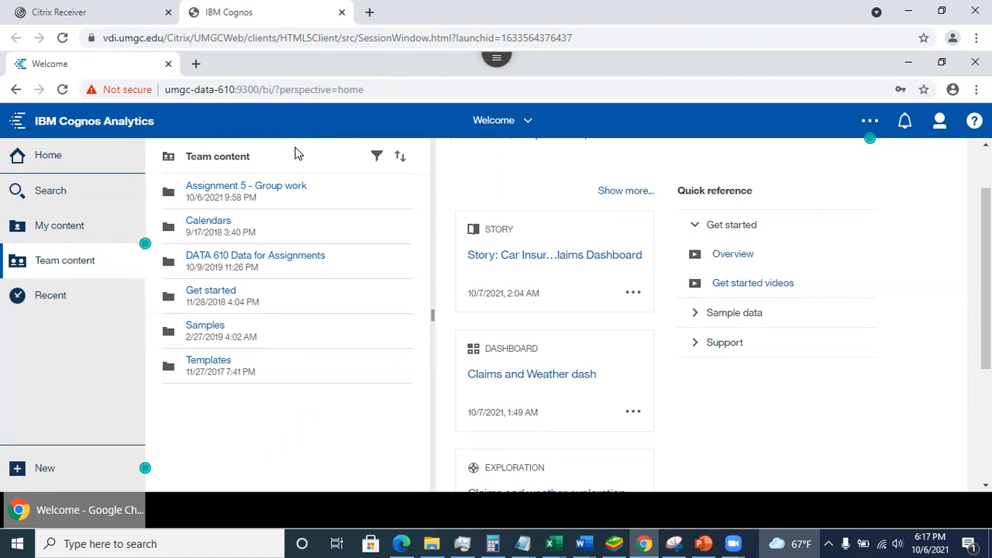
click(240, 187)
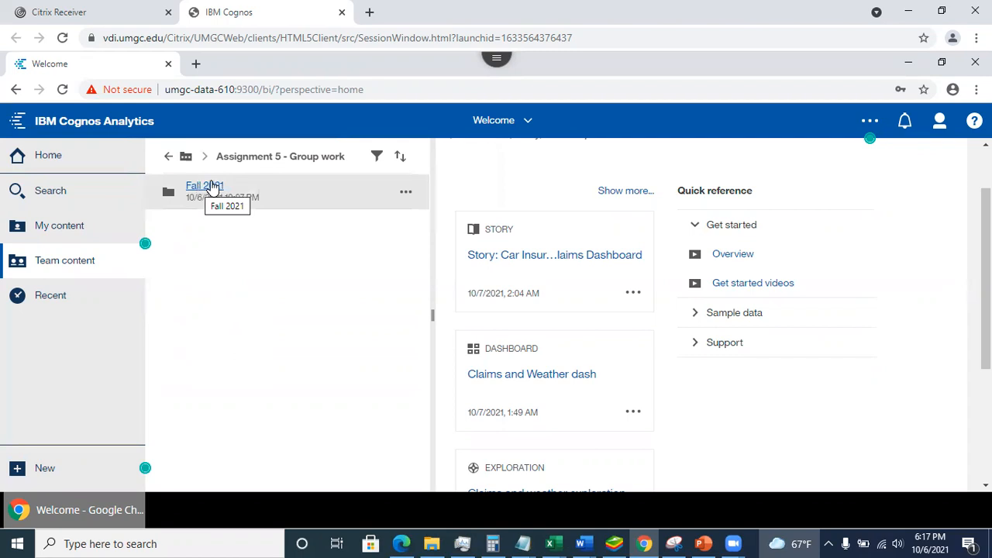
click(212, 186)
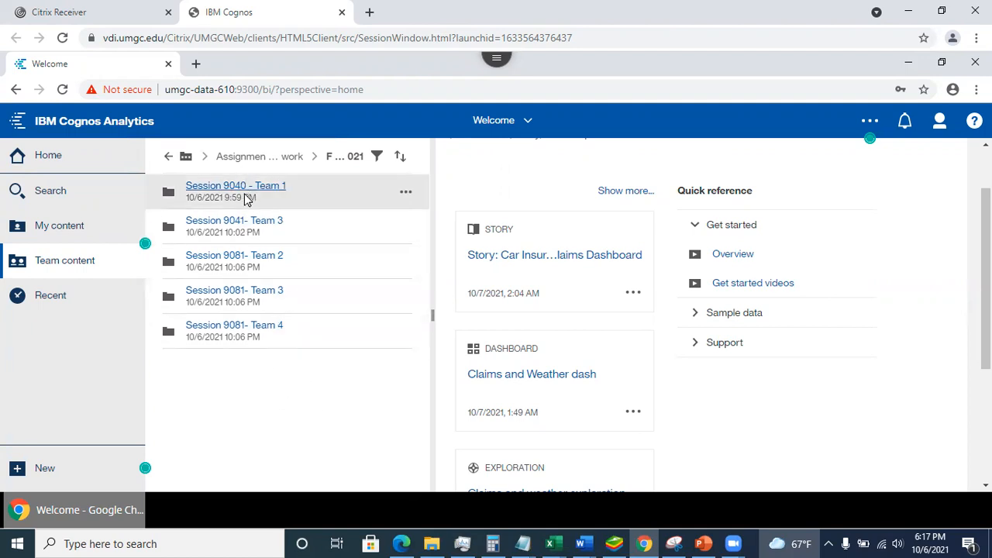
click(169, 157)
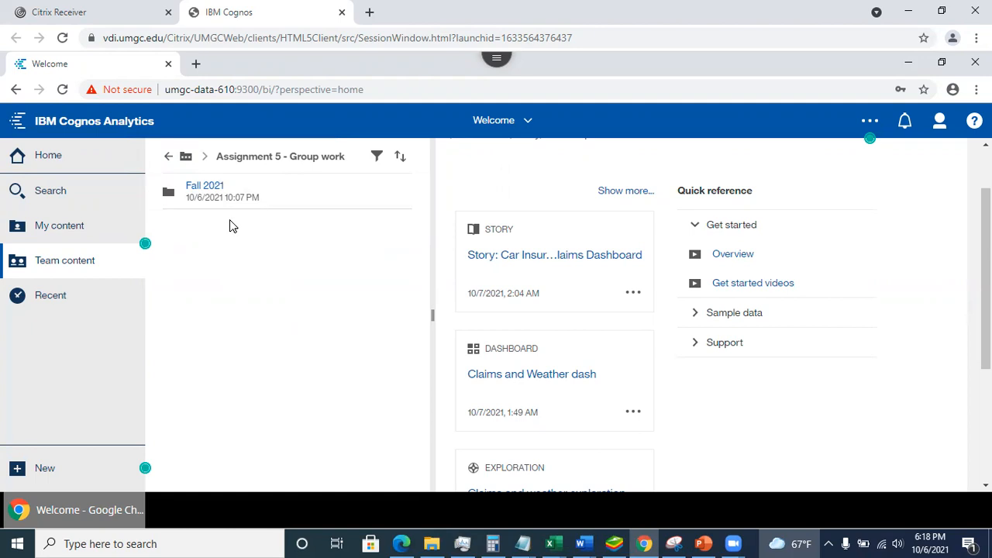
click(205, 188)
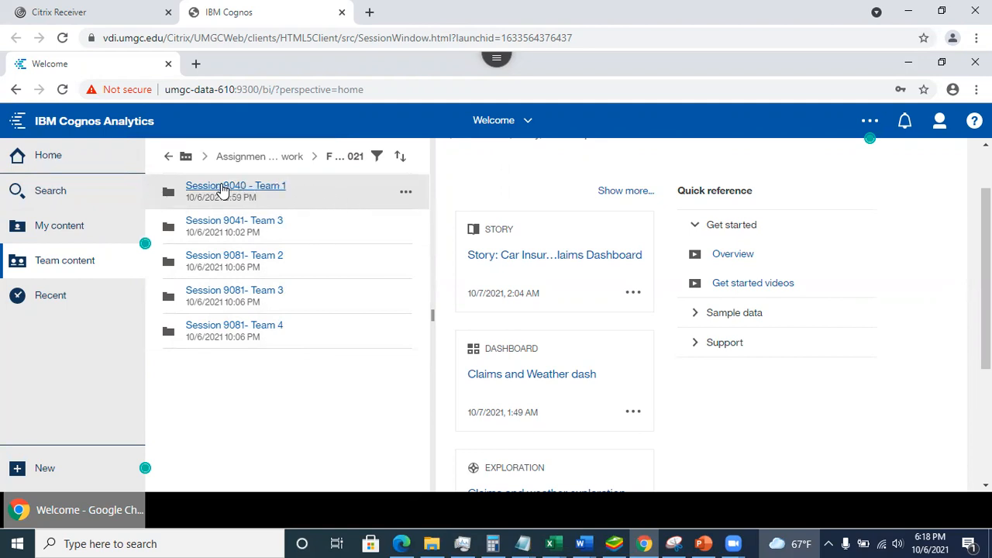
click(280, 190)
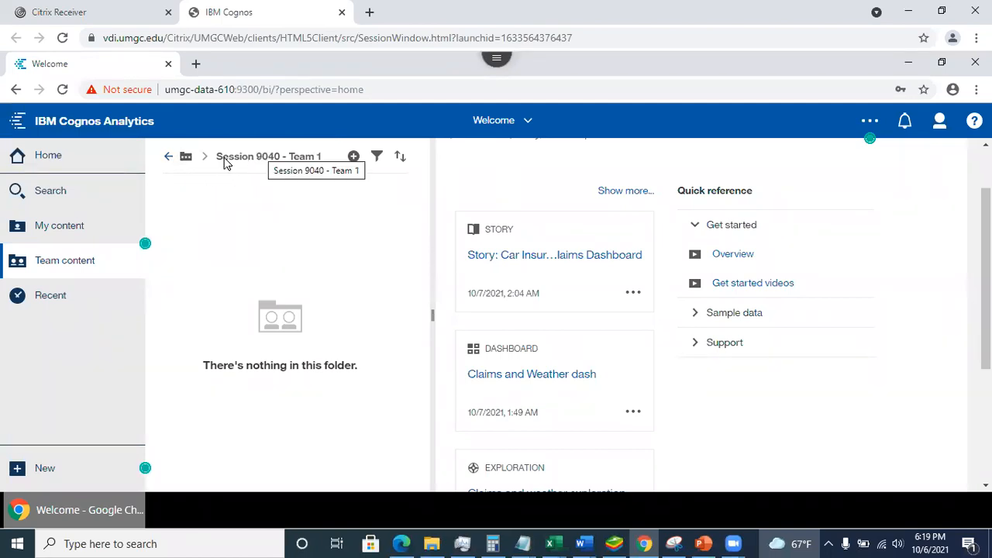
Return to the Team content root and open the Assignment 5 folder inside DATA 610 Data for Assignments.
click(167, 159)
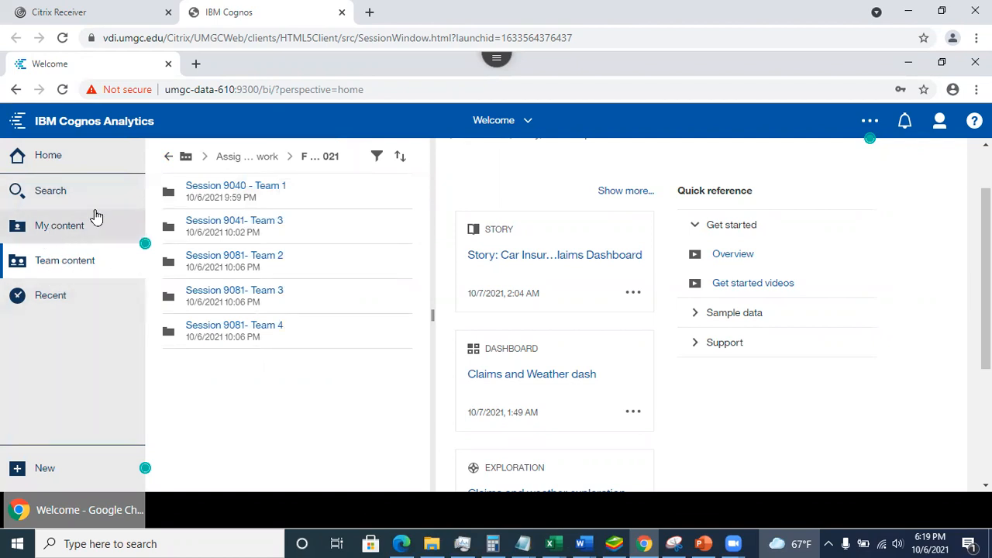
click(168, 159)
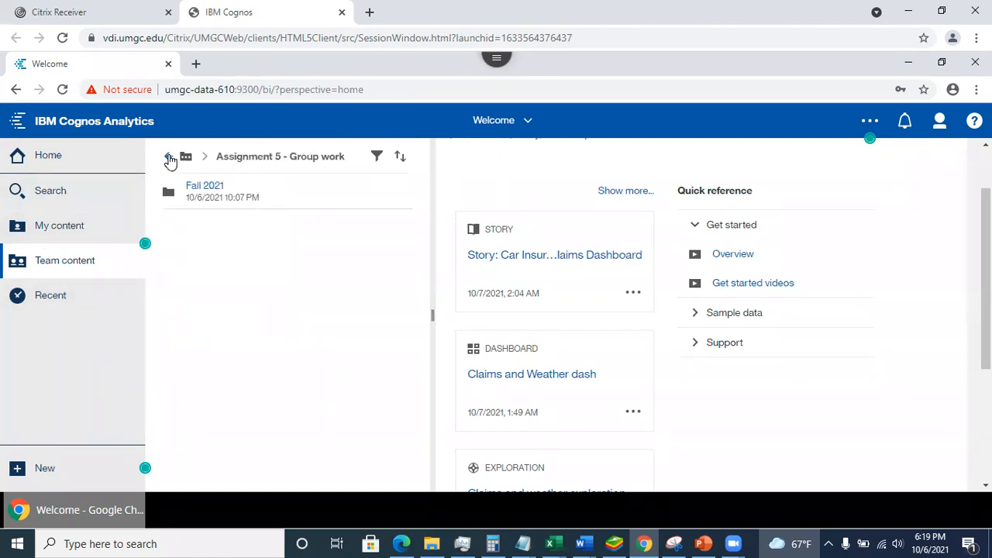
click(168, 159)
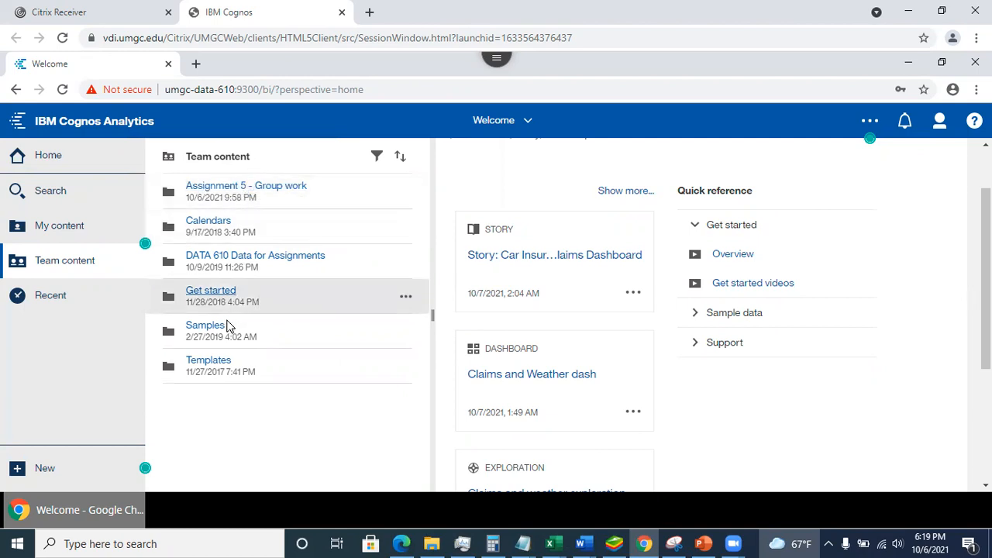
click(252, 264)
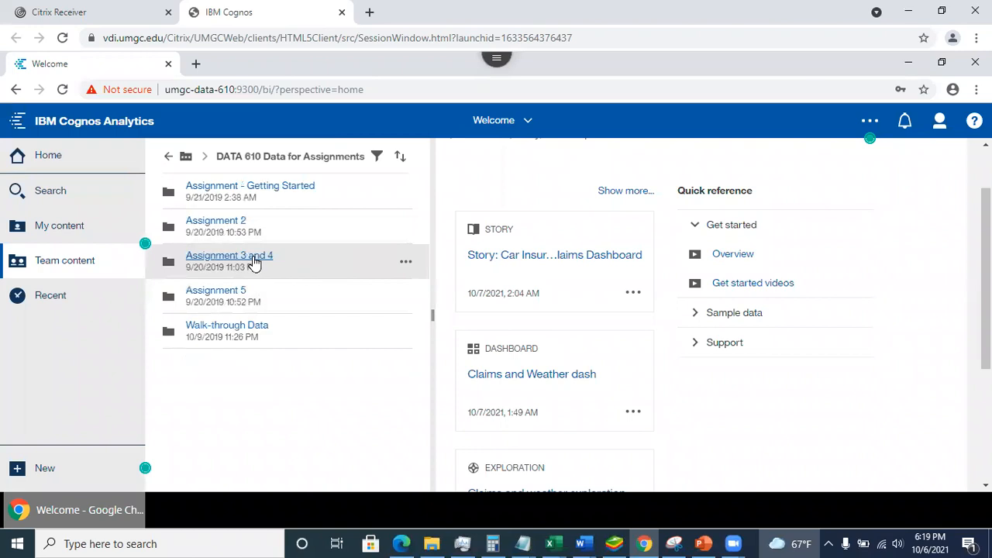
click(222, 293)
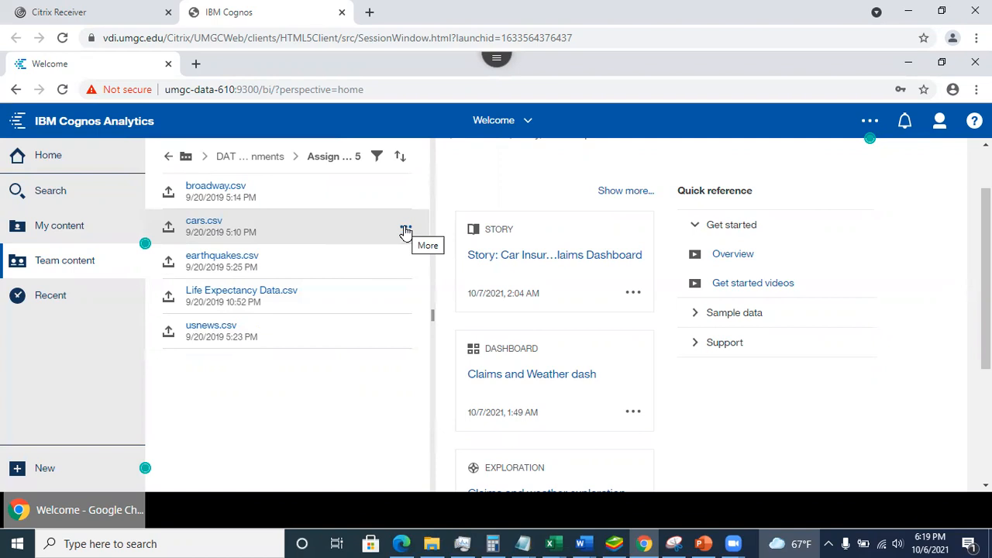
Copy cars.csv to the Session 9040 - Team 1 folder under Assignment 5 - Group work > Fall 2021.
click(405, 230)
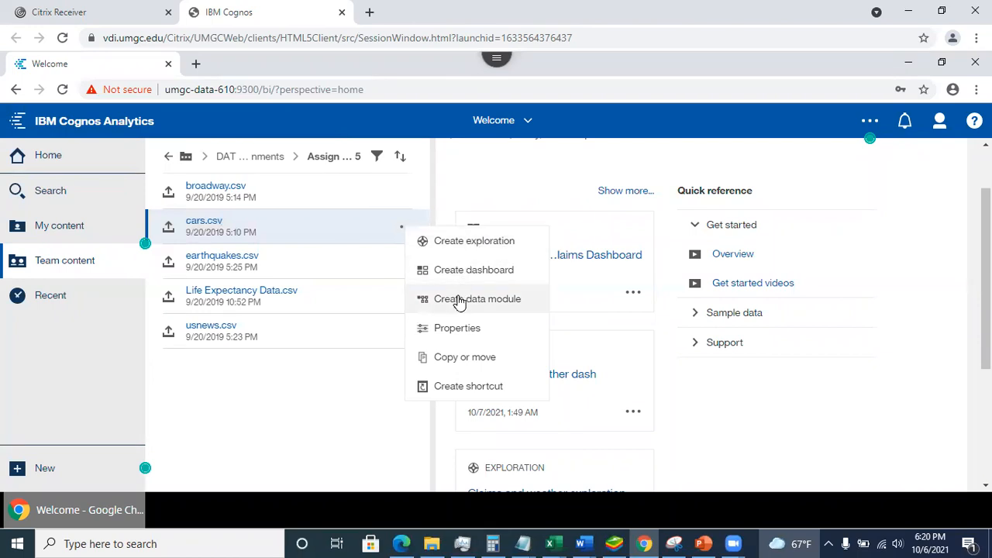
click(469, 366)
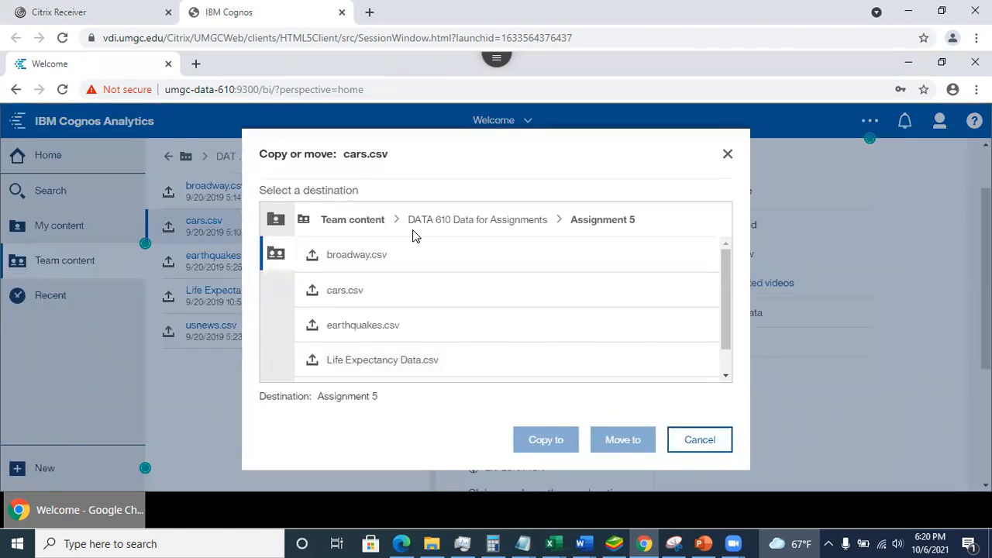
click(358, 224)
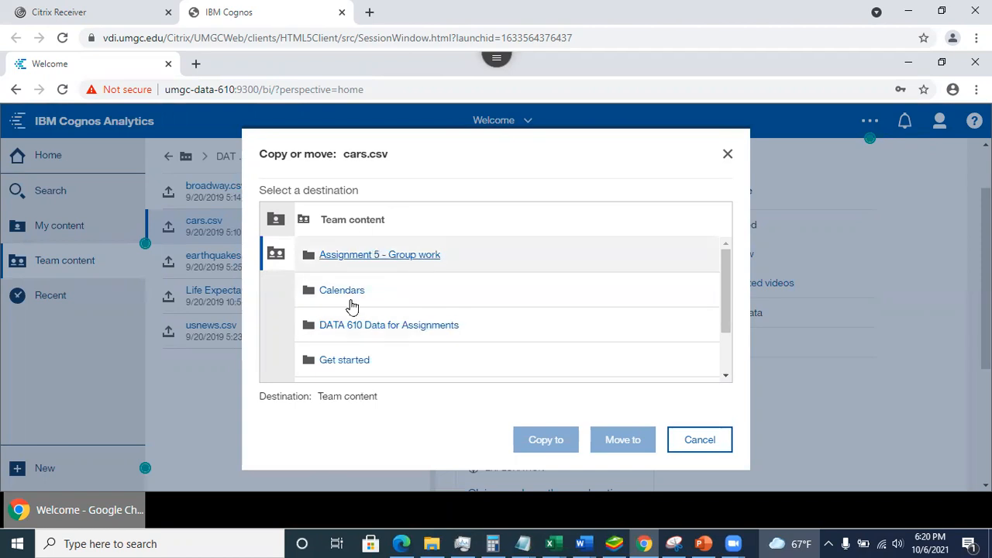
click(397, 260)
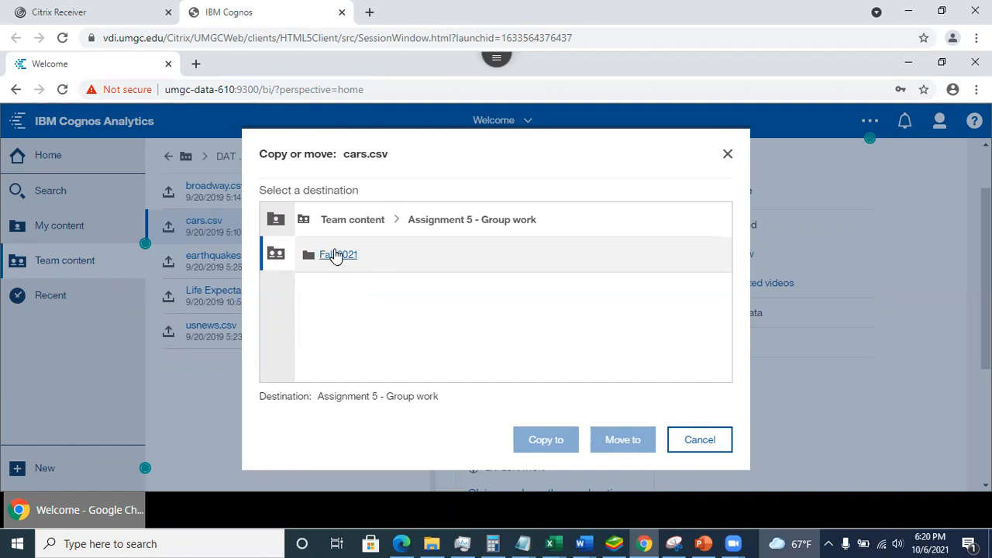
click(331, 256)
click(335, 258)
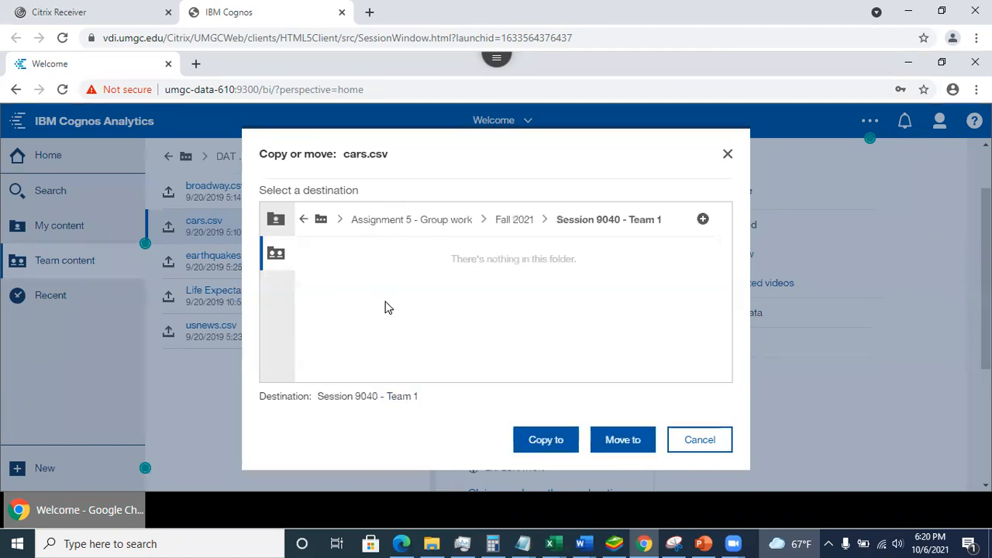
click(543, 440)
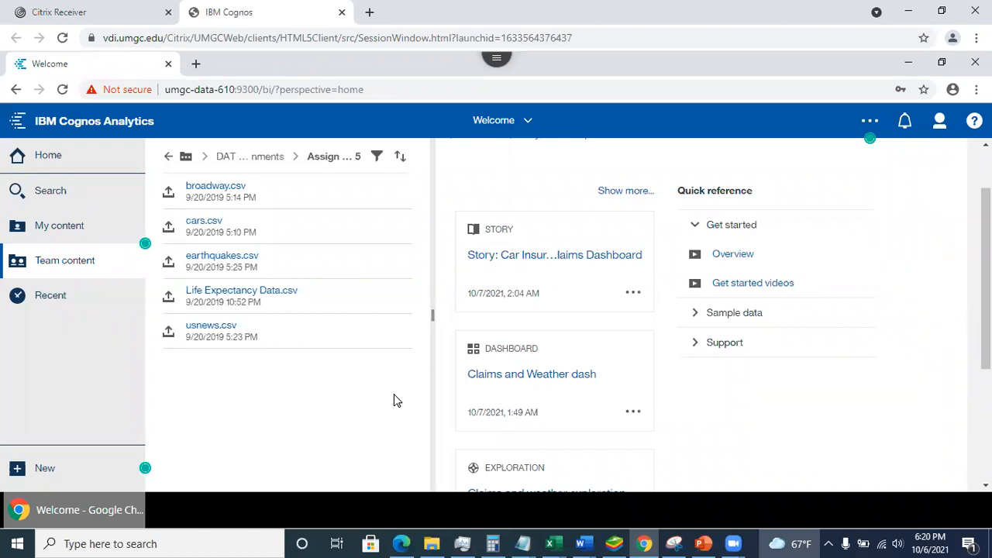
Go back to Assignment 5 - Group work > Fall 2021 and check the Session 9040 - Team 1 folder for the copied file.
click(65, 262)
click(65, 262)
click(168, 158)
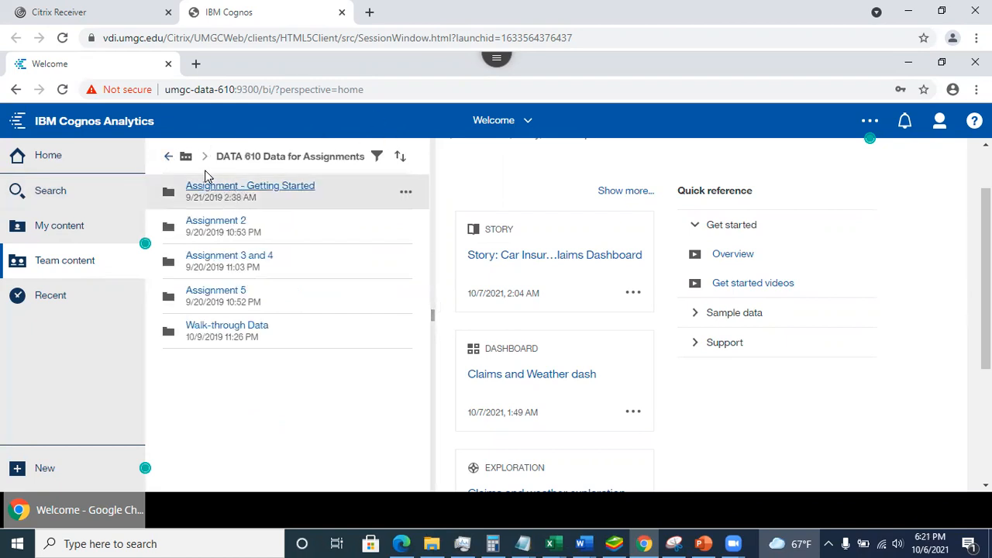
click(168, 157)
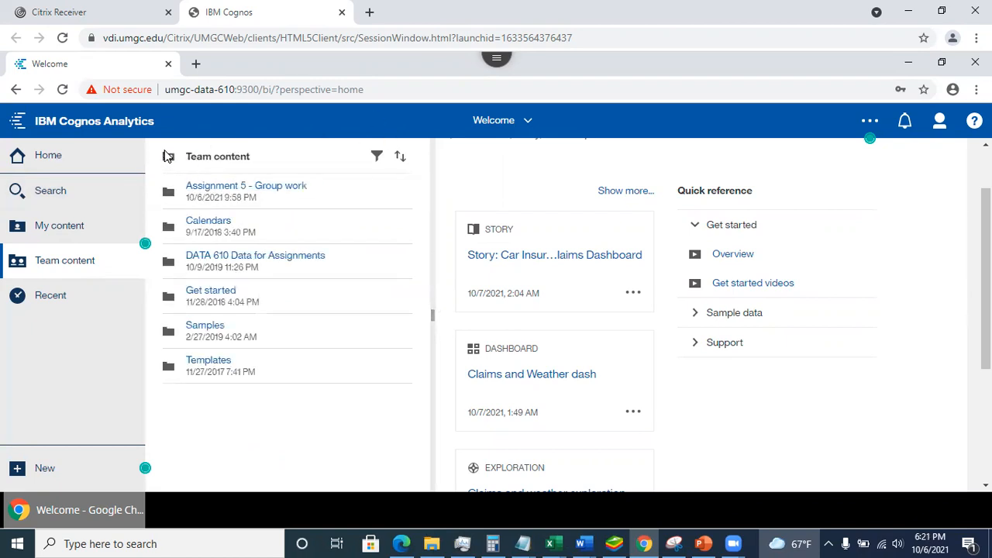
click(243, 195)
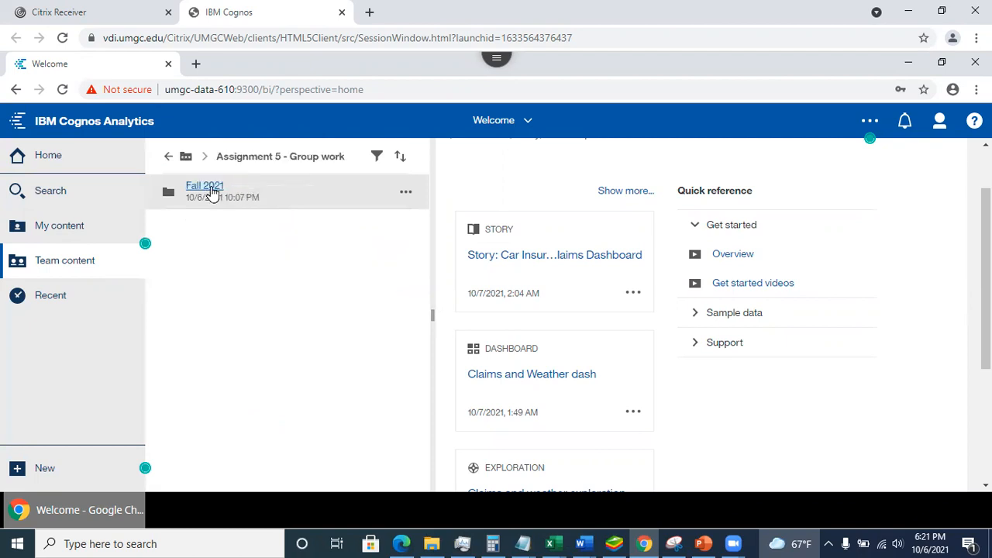
click(213, 193)
click(217, 189)
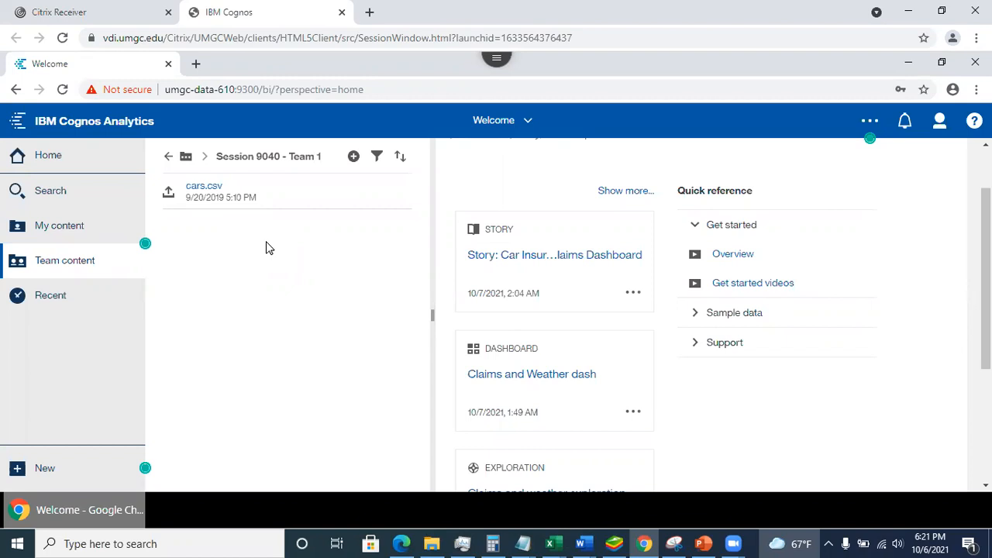
Close the Team content listing and view the Snipping Tool capture of the DATA610 group's members, returning to Cognos Analytics.
click(167, 158)
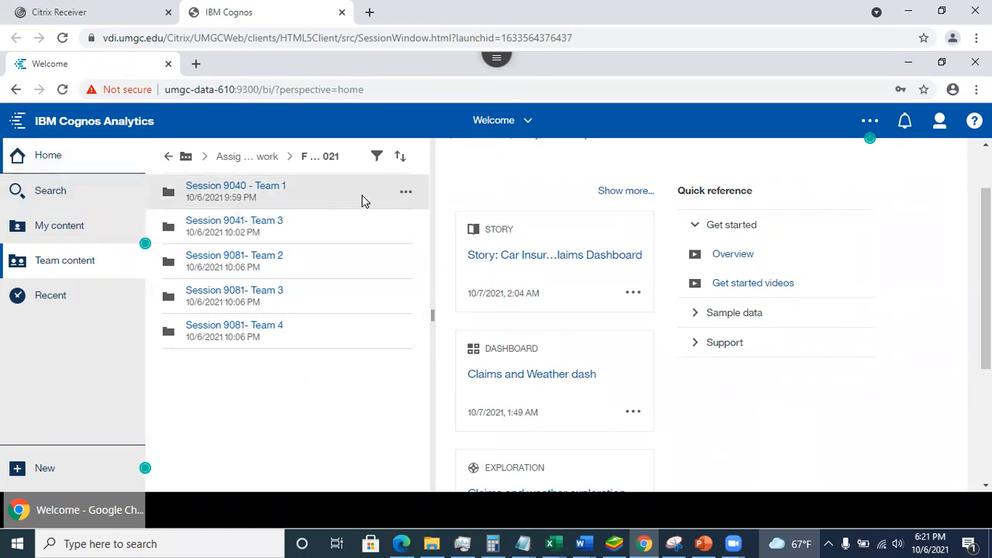
click(88, 155)
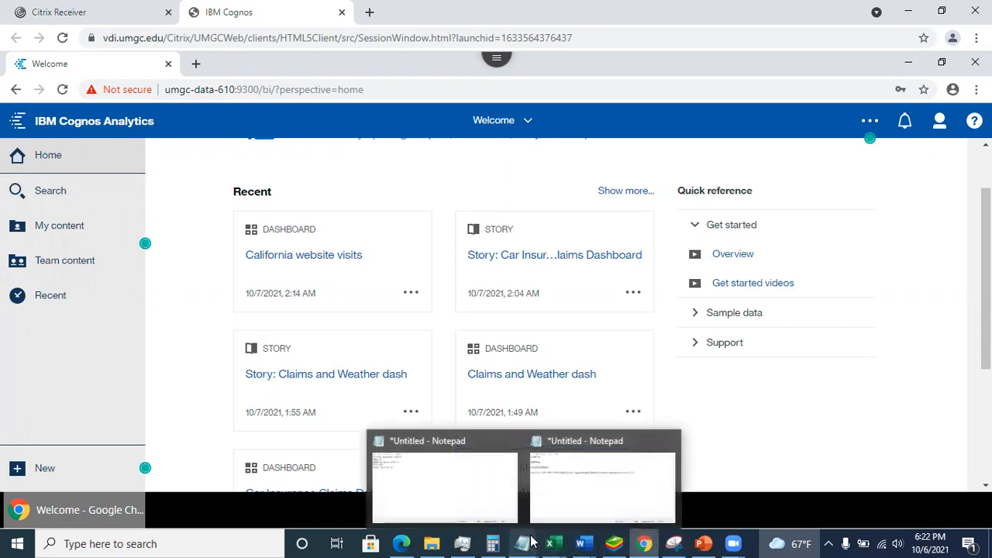
click(678, 541)
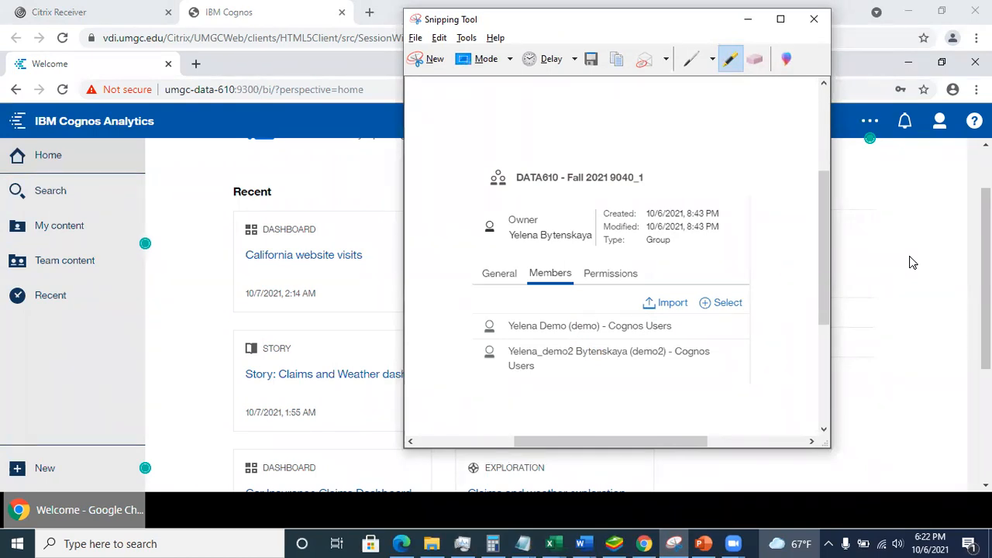
click(913, 259)
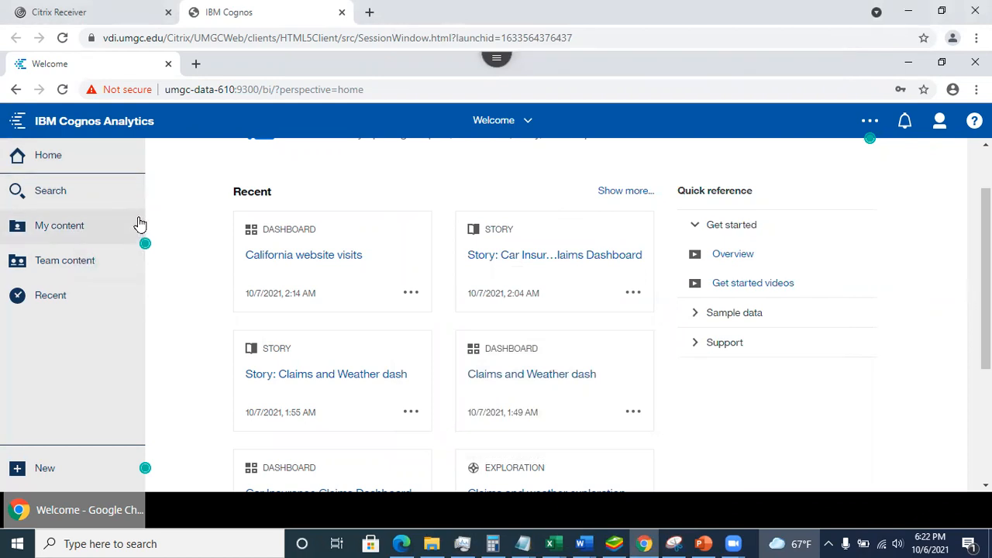
Sign out of the current Cognos Analytics account.
click(940, 124)
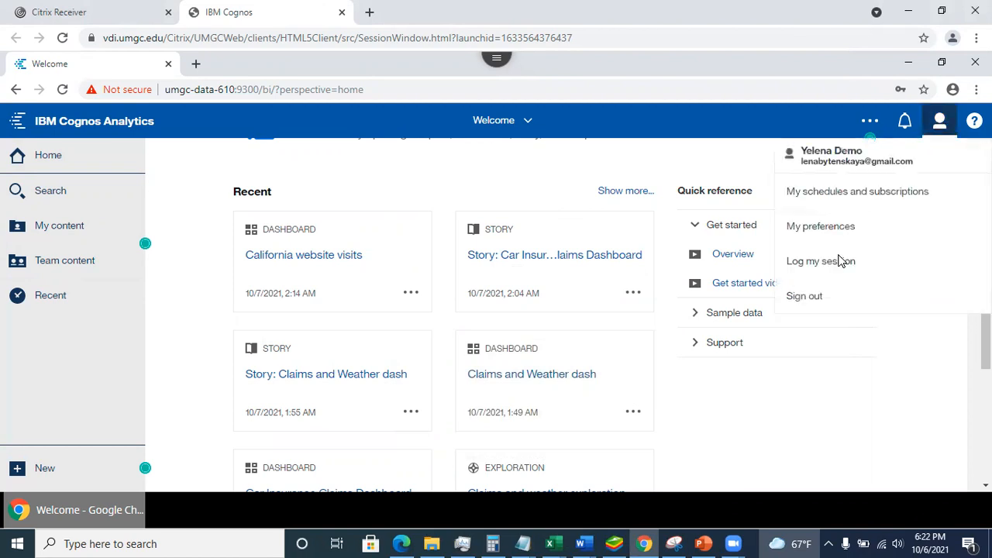
click(826, 300)
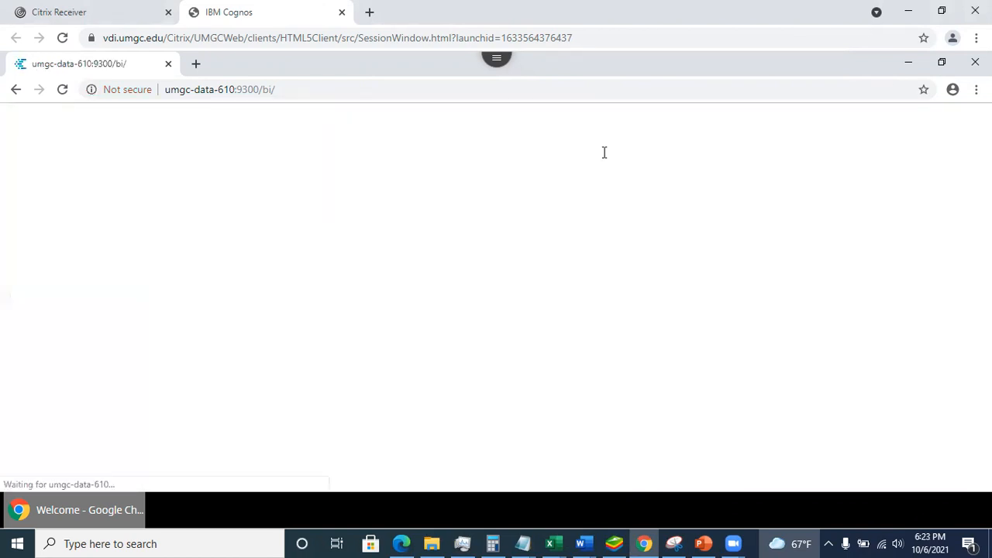
Sign in to Cognos Analytics with the user ID demo2 and enter the account password.
text(demo2)
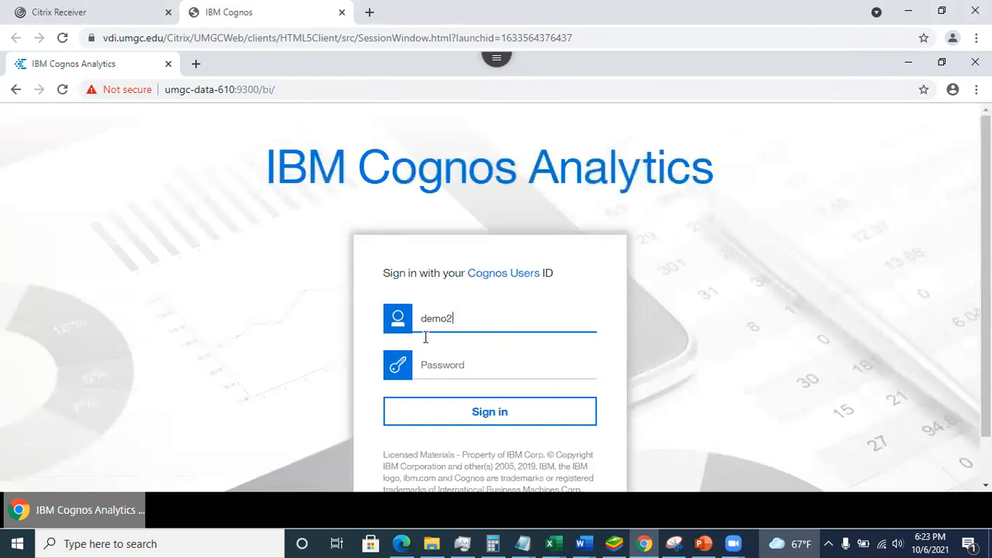
click(448, 371)
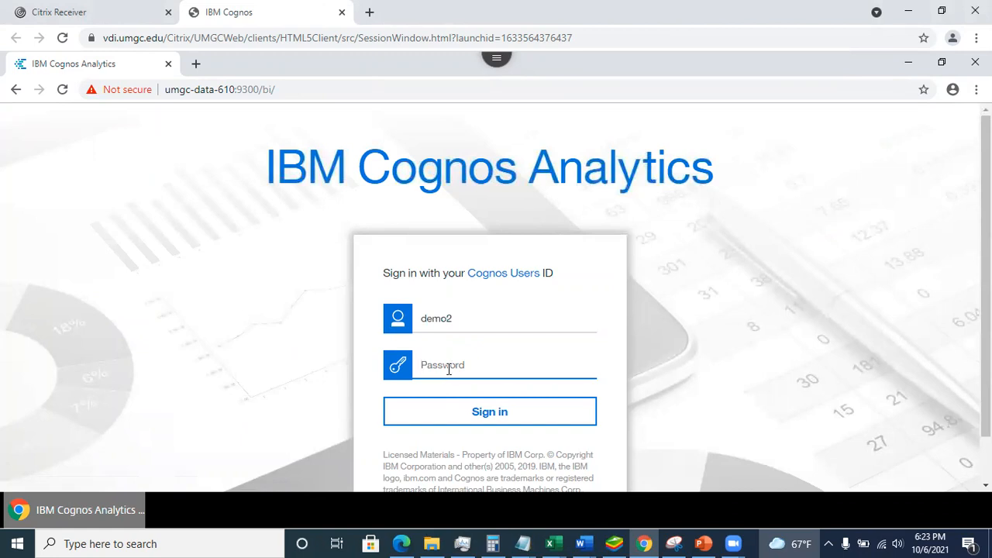
text(********)
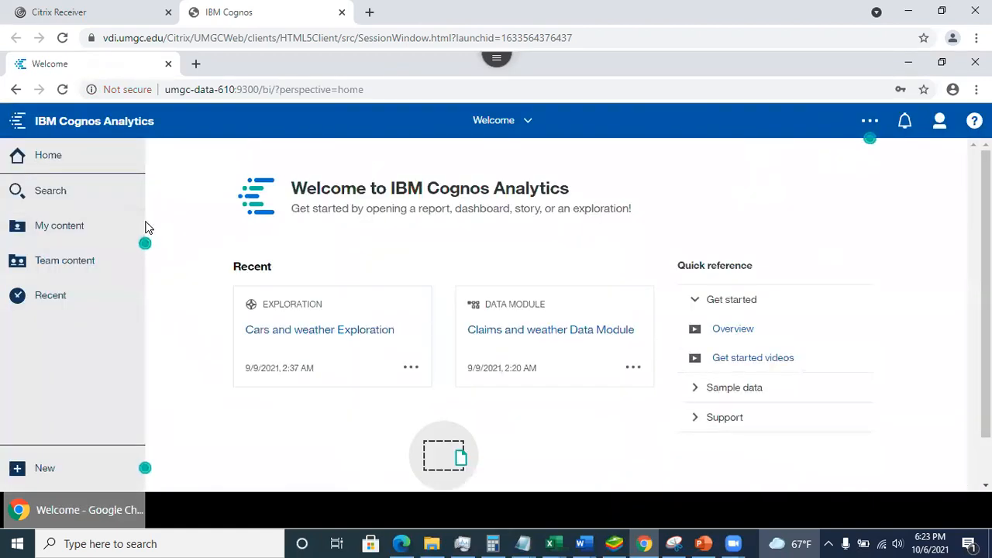
Create a data module from cars.csv in Team content > Assignment 5 - Group work > Fall 2021 > Session 9040 - Team 1.
click(78, 262)
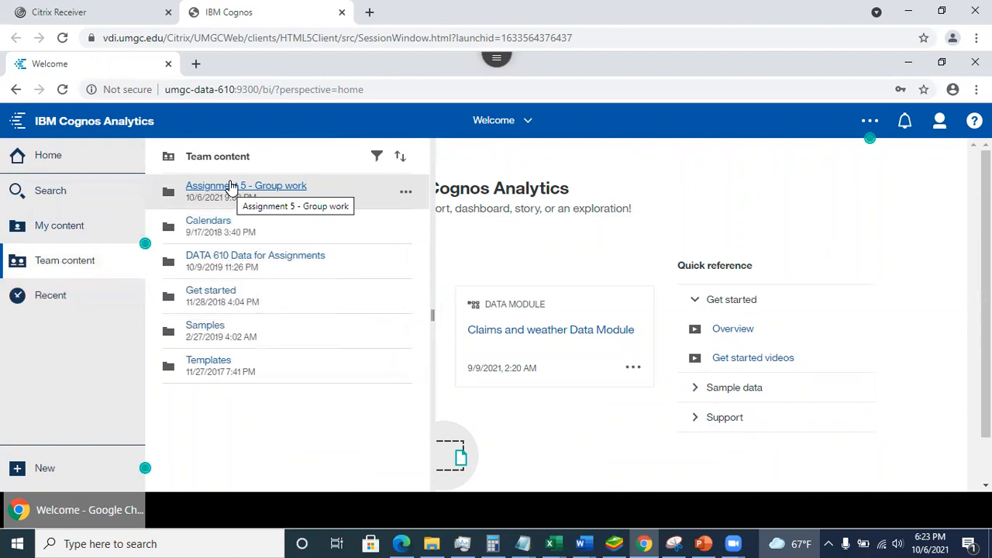
click(231, 186)
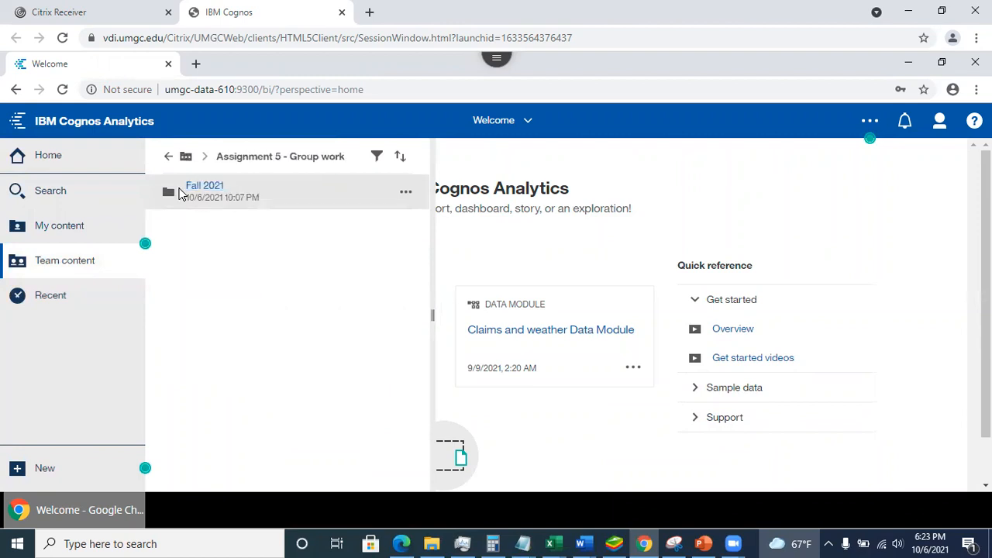
click(204, 187)
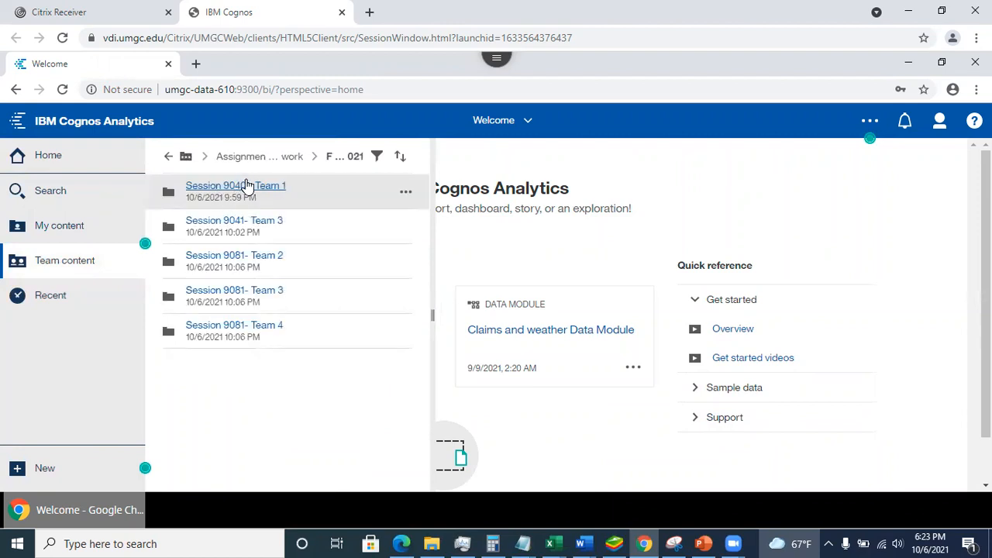
click(244, 186)
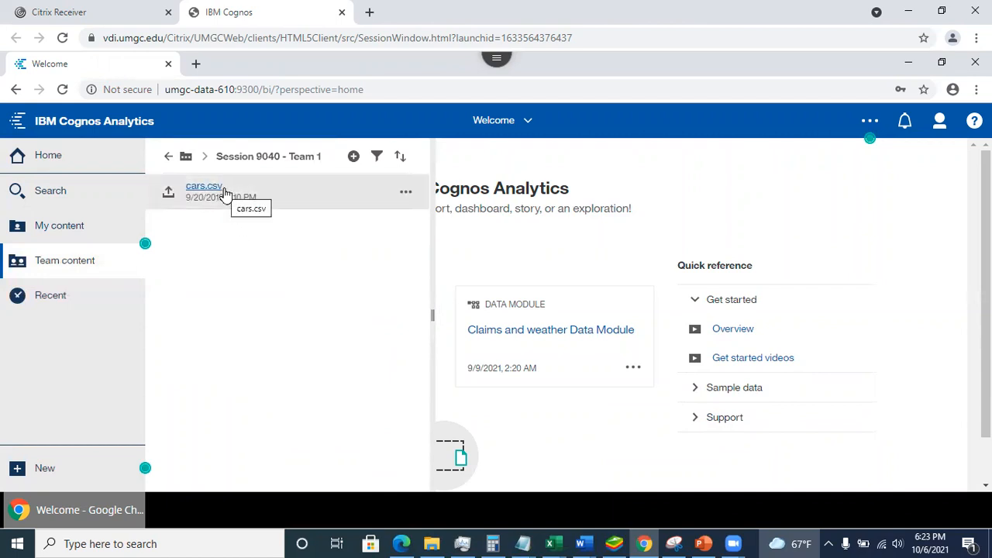
click(403, 193)
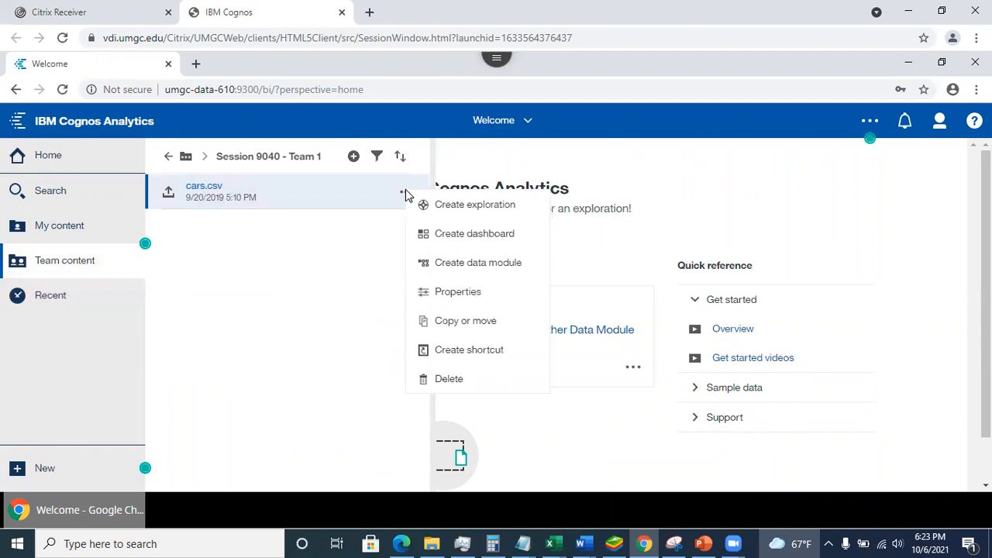
click(453, 265)
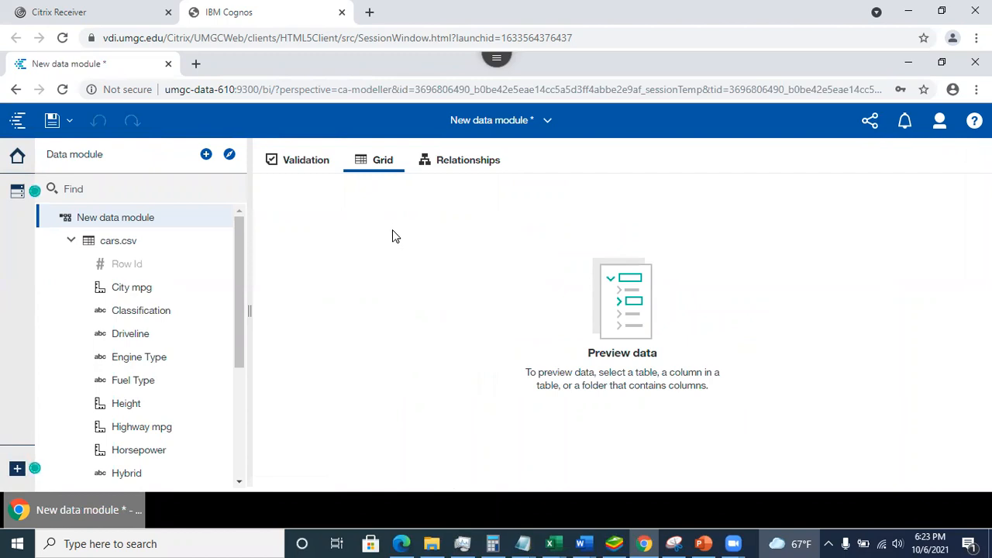
click(548, 122)
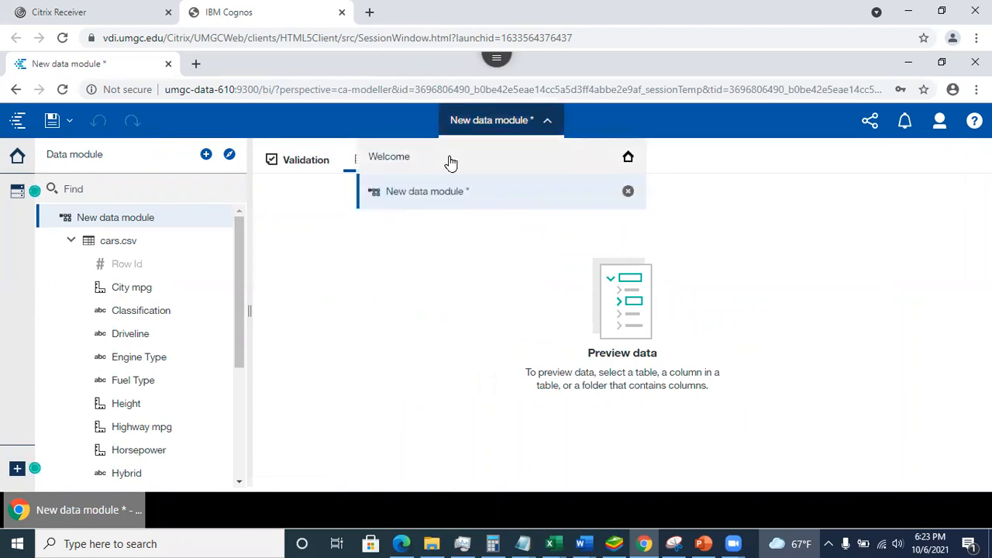
click(346, 280)
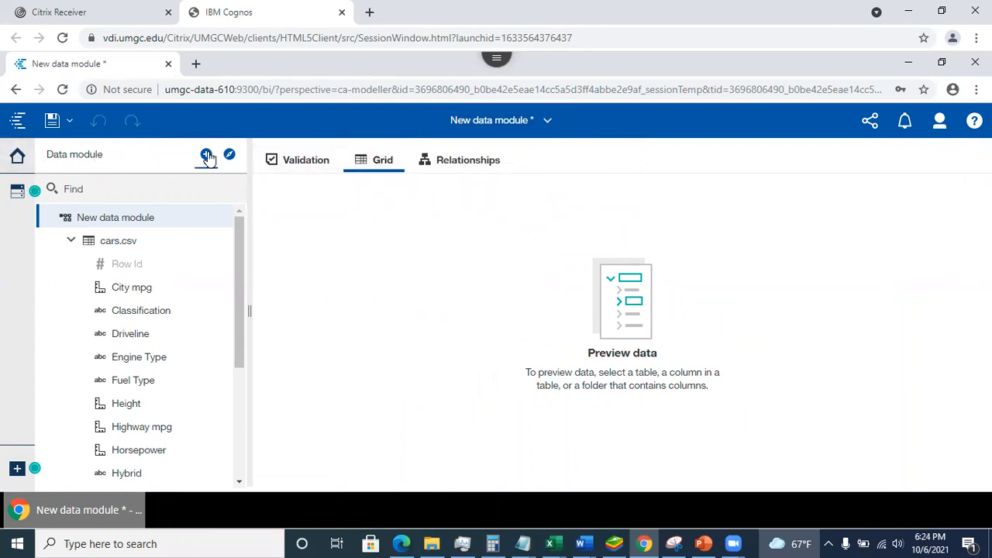
Start saving the new data module and choose Assignment 5 - Group work > Fall 2021 > Session 9040 - Team 1 as the destination.
click(54, 122)
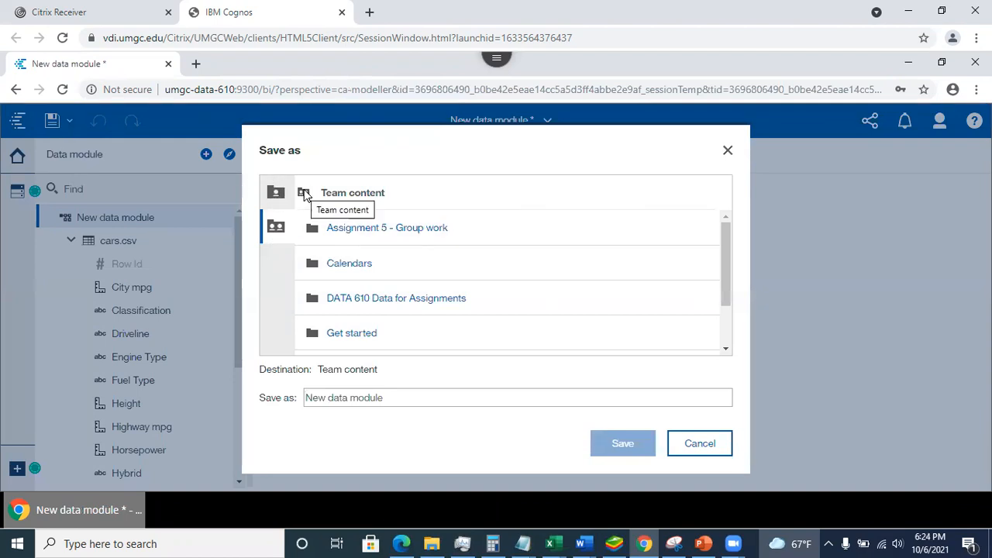
click(275, 233)
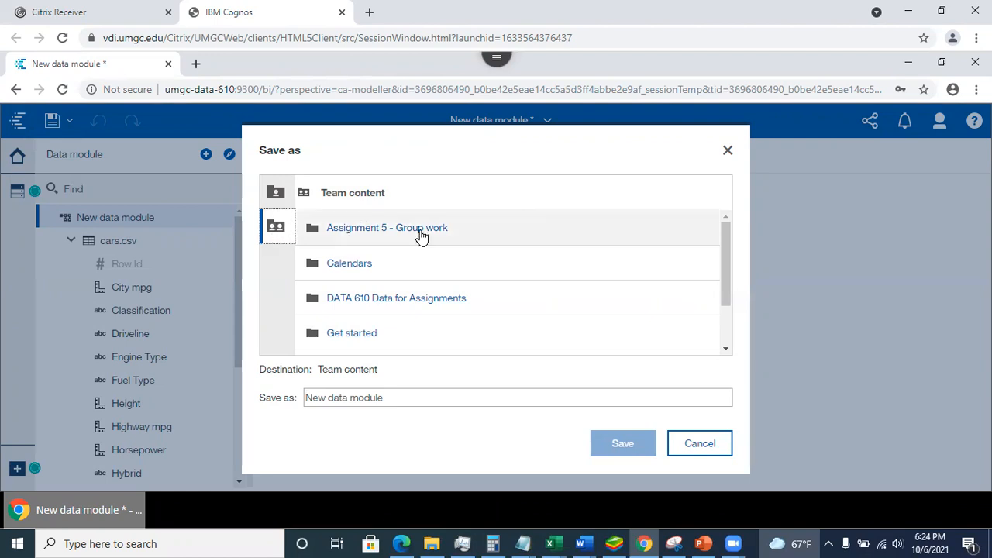
click(357, 231)
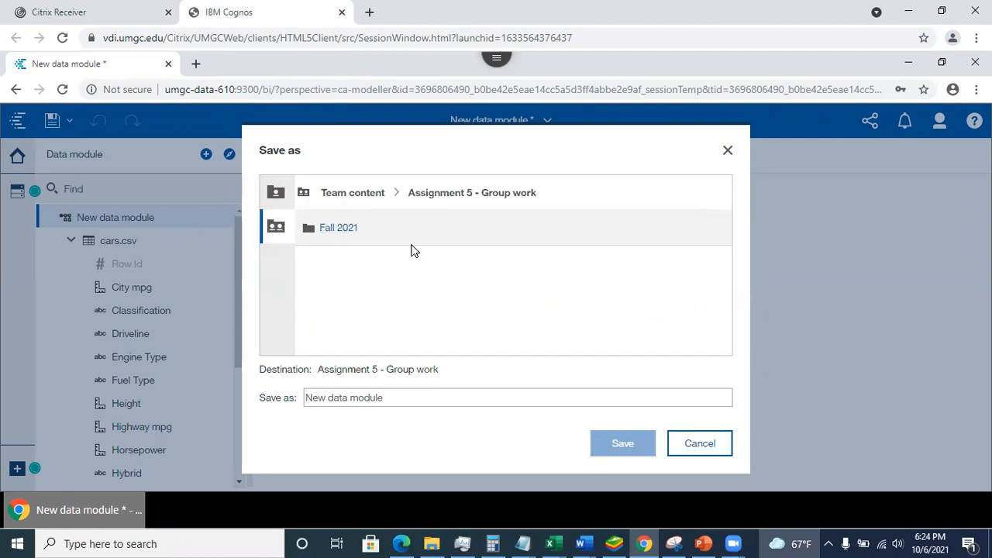
click(334, 231)
click(344, 233)
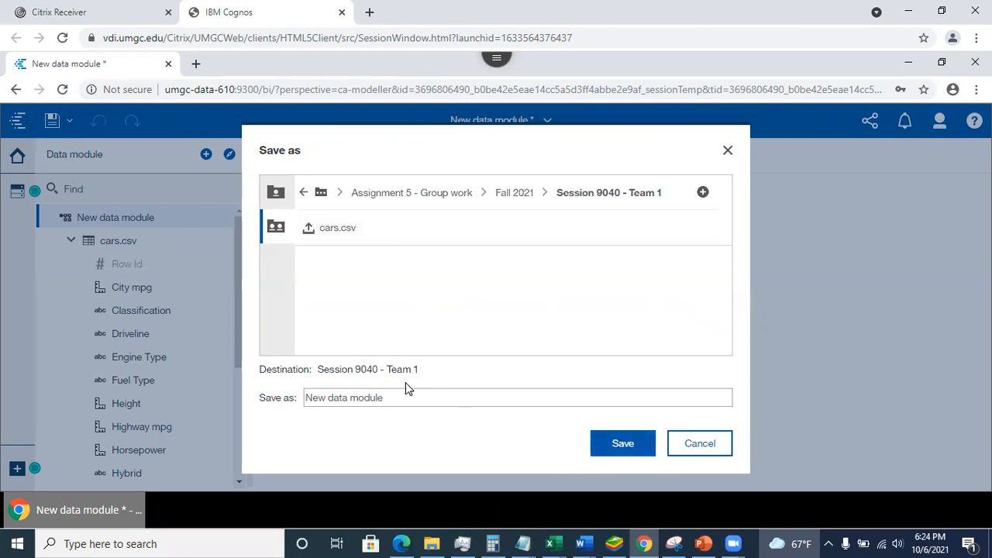
Name the data module CarsDataModule and save it in the team folder.
drag(396, 398, 280, 392)
text(Cars)
key(BackSpace)
text(sDAta)
key(BackSpace)
key(BackSpace)
key(BackSpace)
text(ata)
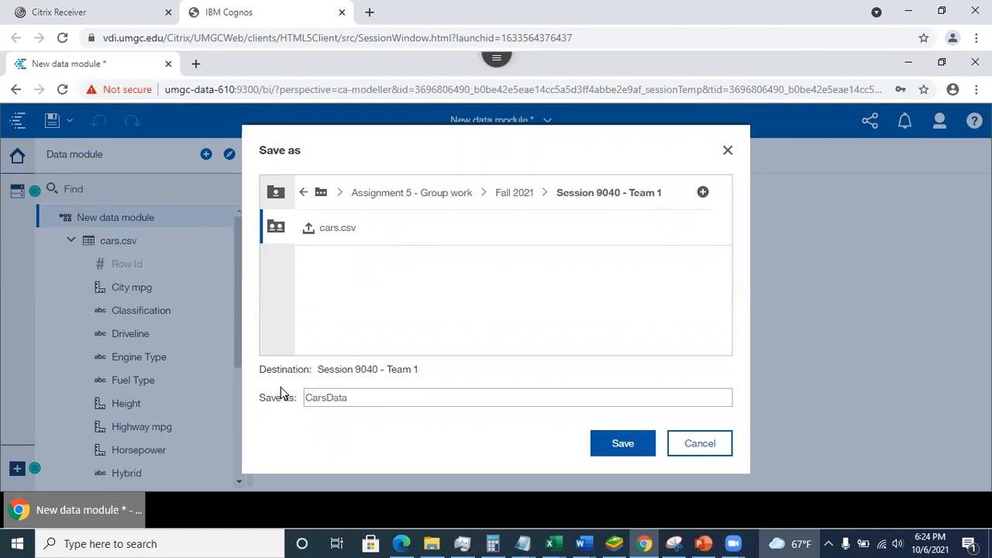
text(Module)
click(625, 444)
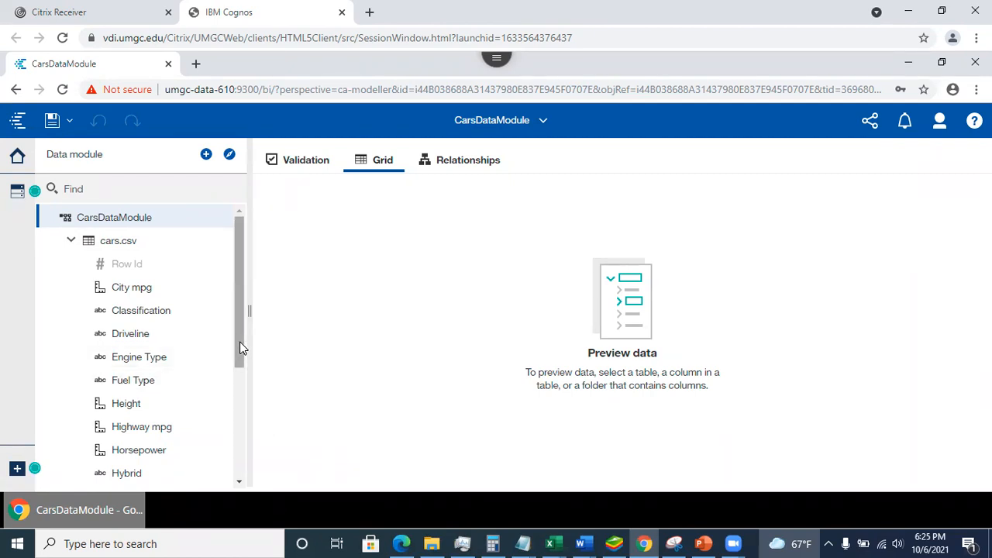
scroll(241, 381, down, 2)
drag(241, 380, 261, 259)
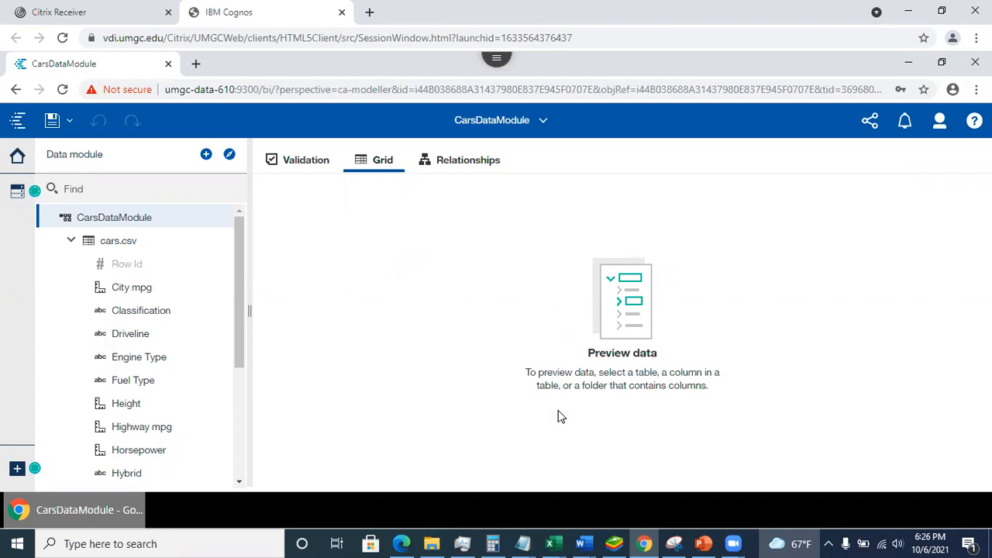
Switch to the PowerPoint presentation, review slides 27 to 29 on team folders, copying data and deletions, and return to Cognos Analytics.
mouse_move(706, 543)
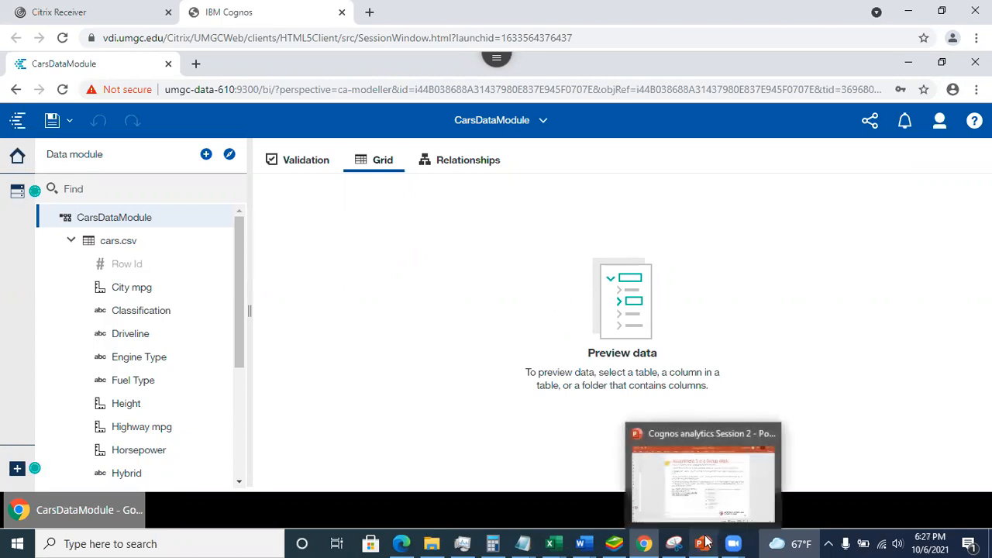
click(703, 476)
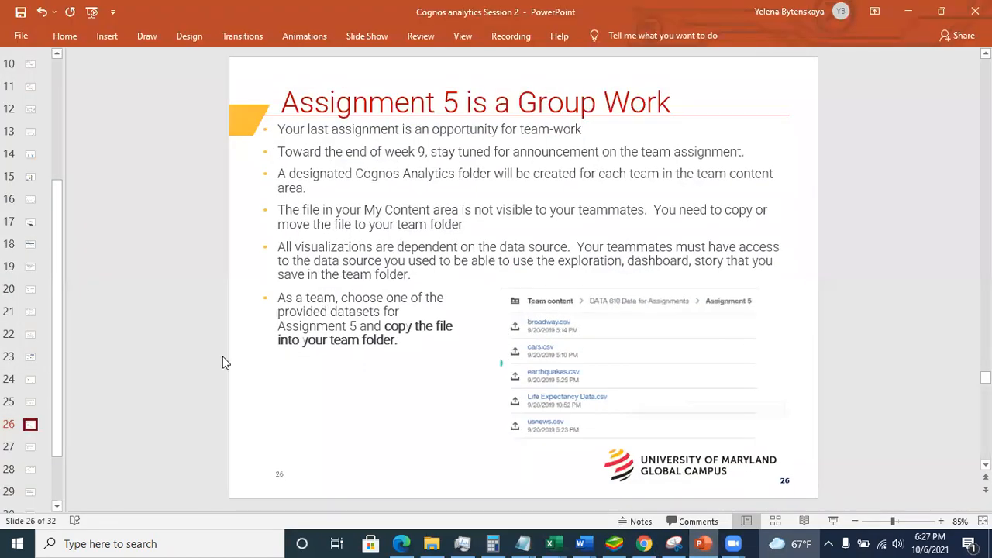
click(28, 450)
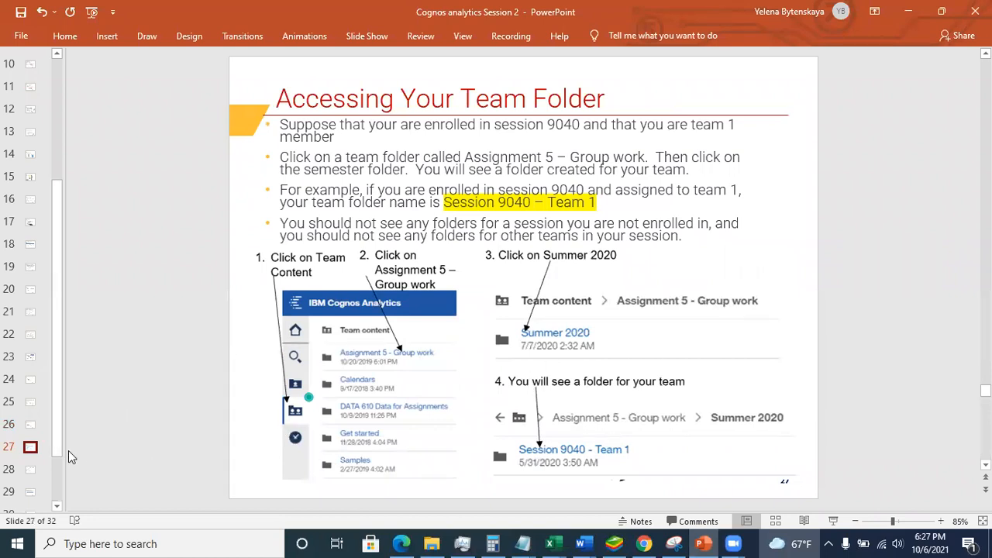
click(31, 471)
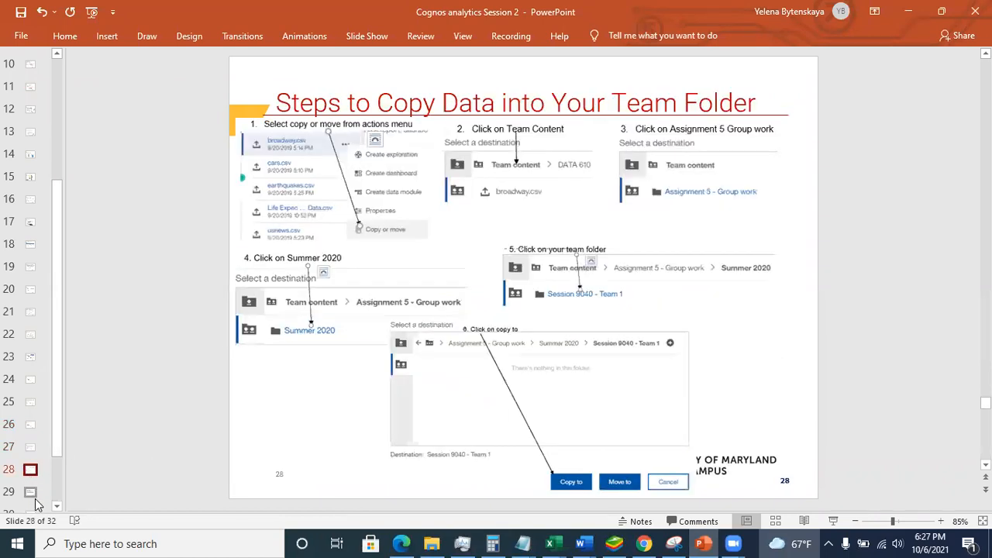
click(33, 493)
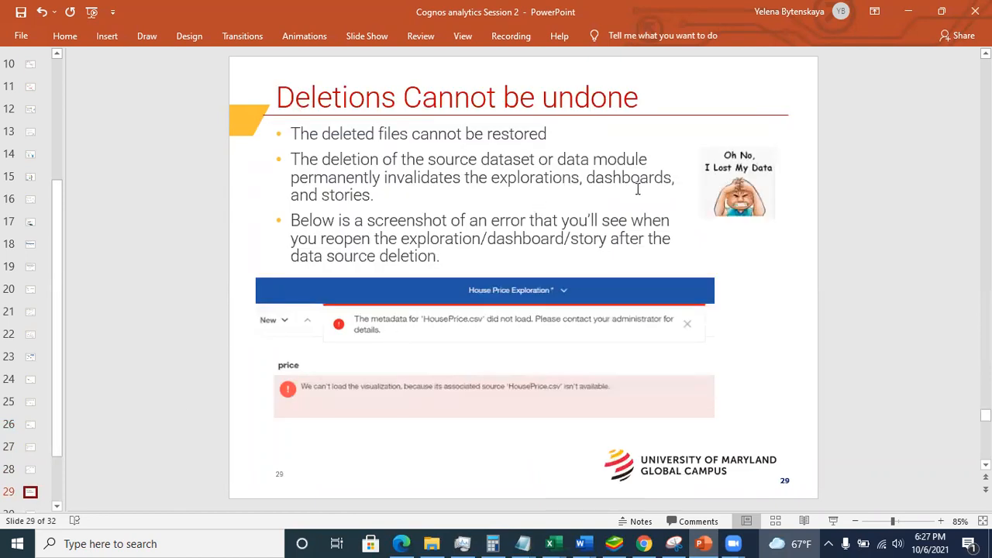
click(491, 194)
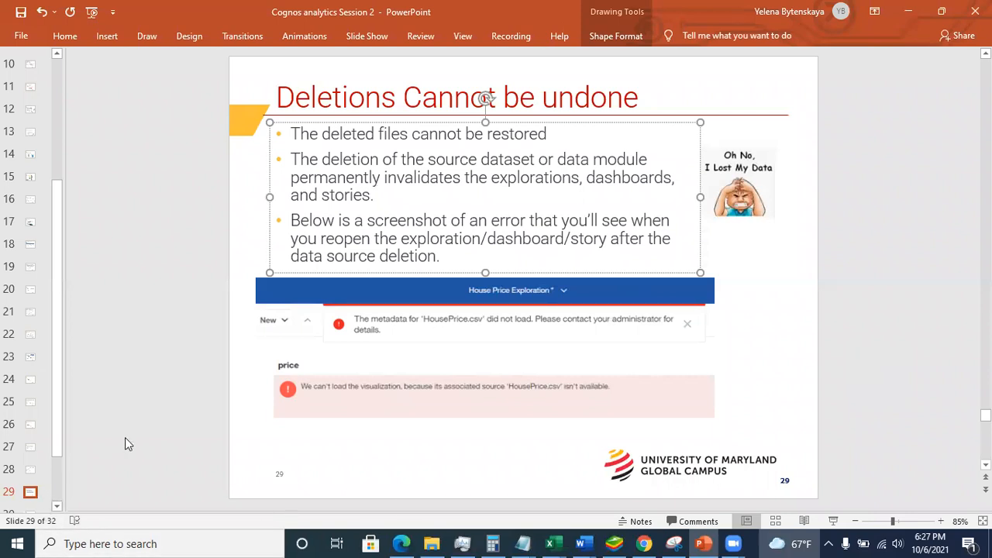
click(909, 11)
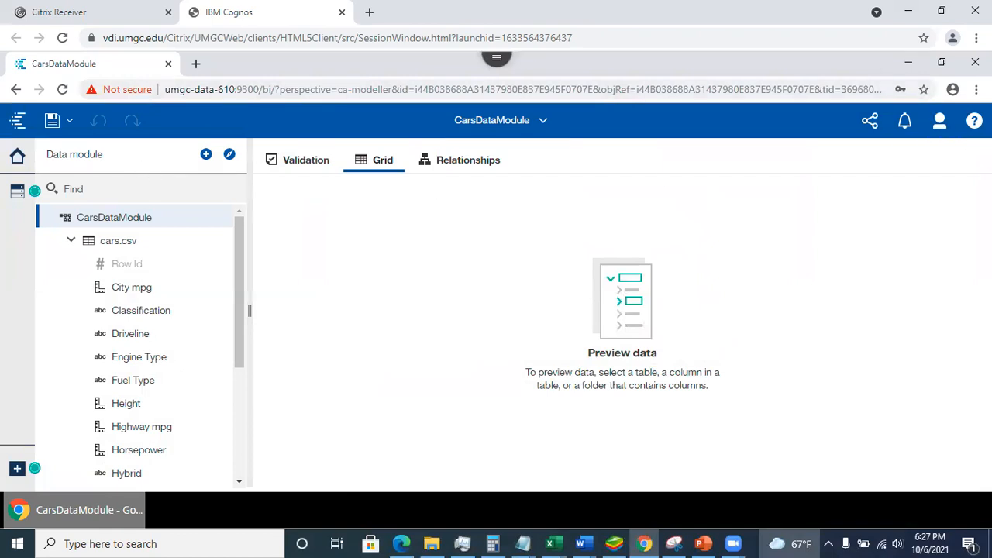
Sign out of the current account and sign back in with the user ID demo and the account password.
click(940, 124)
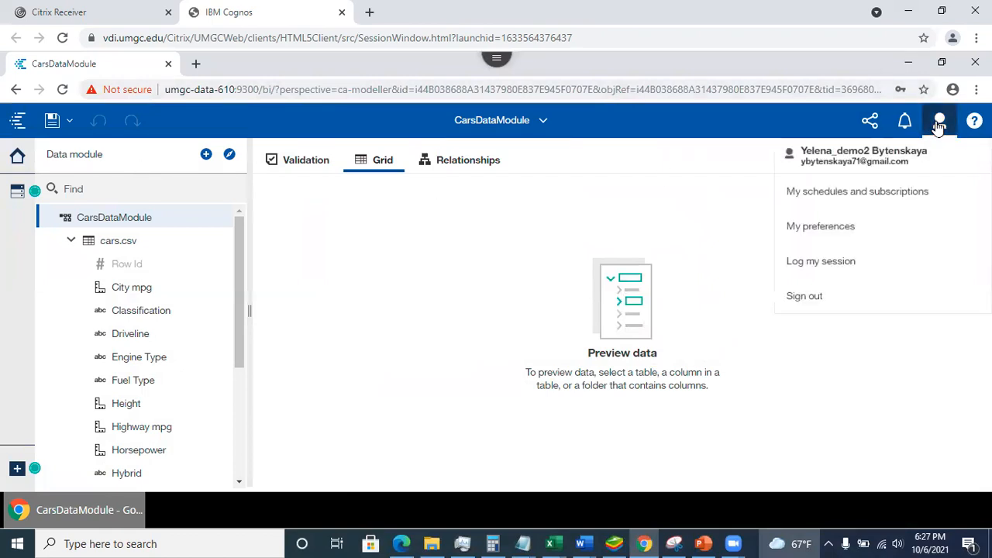
click(806, 303)
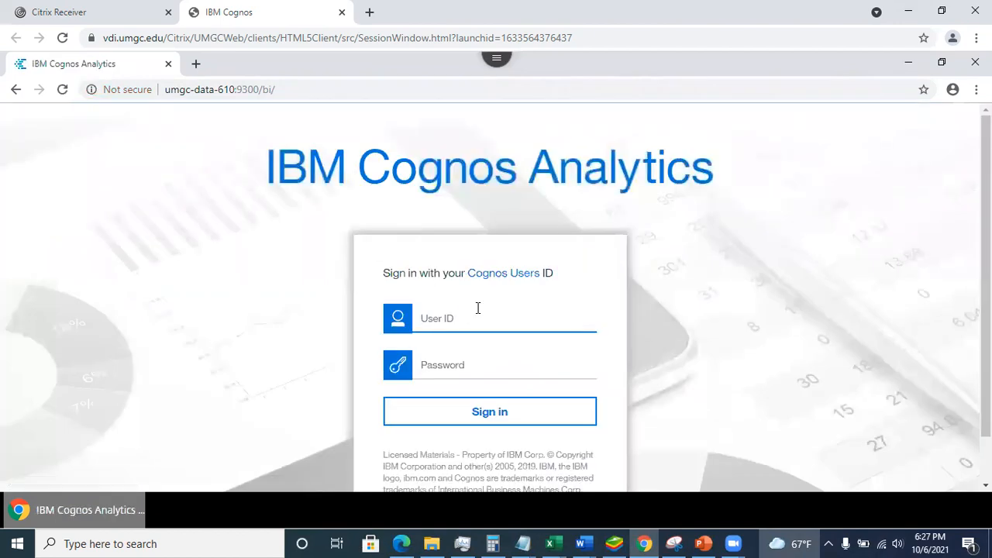
text(demo)
click(445, 366)
text(•)
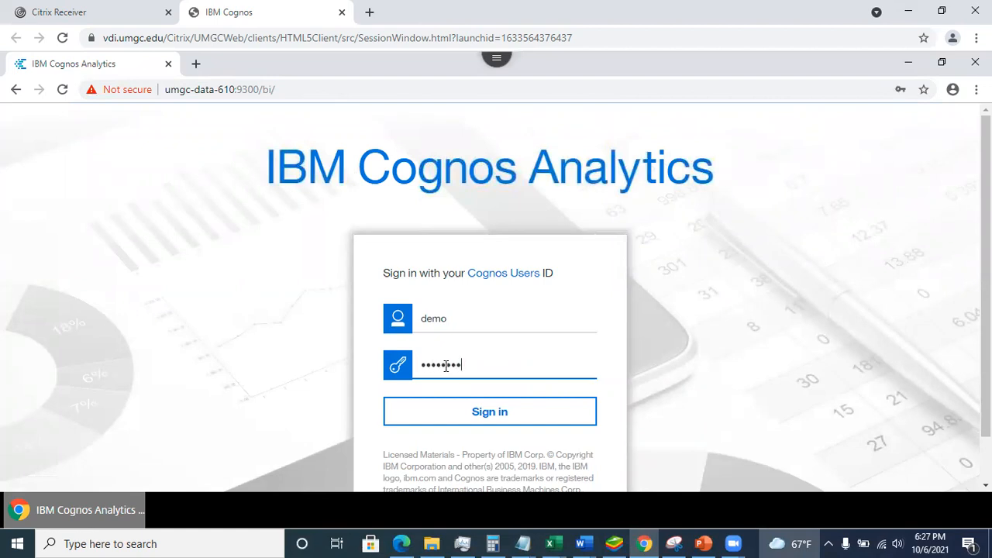
click(457, 412)
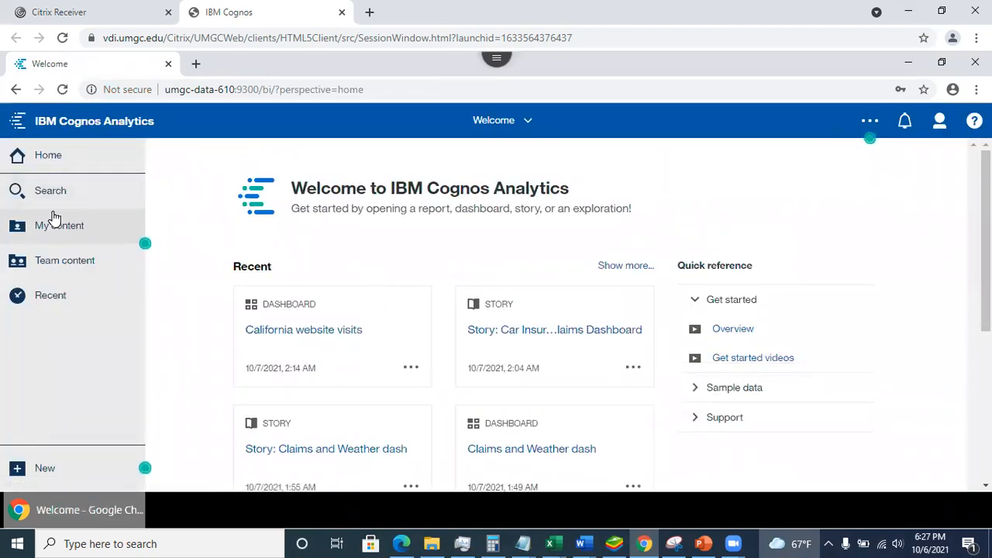
Check the shared files in Team content > Assignment 5 - Group work > Fall 2021 > Session 9040 - Team 1.
click(66, 264)
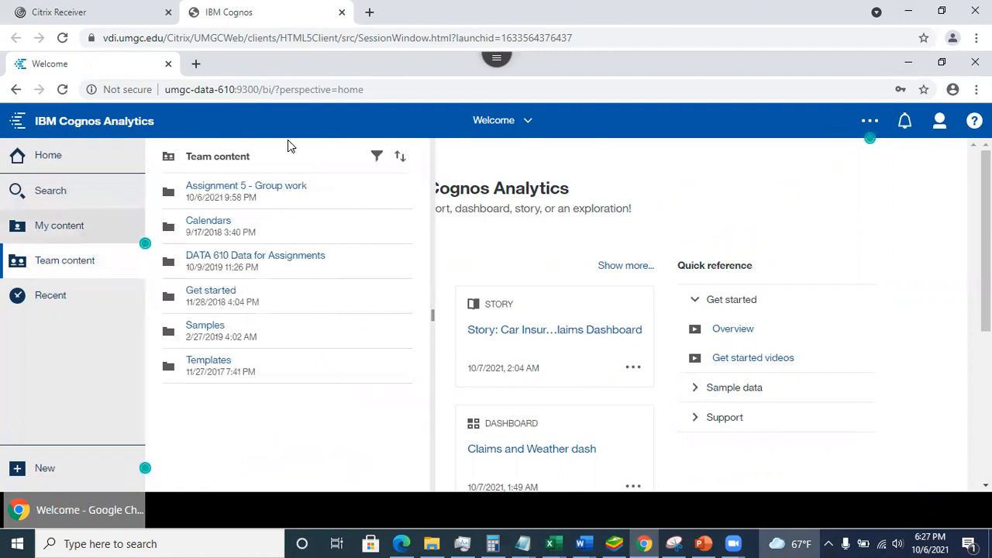
click(249, 193)
click(221, 193)
click(221, 192)
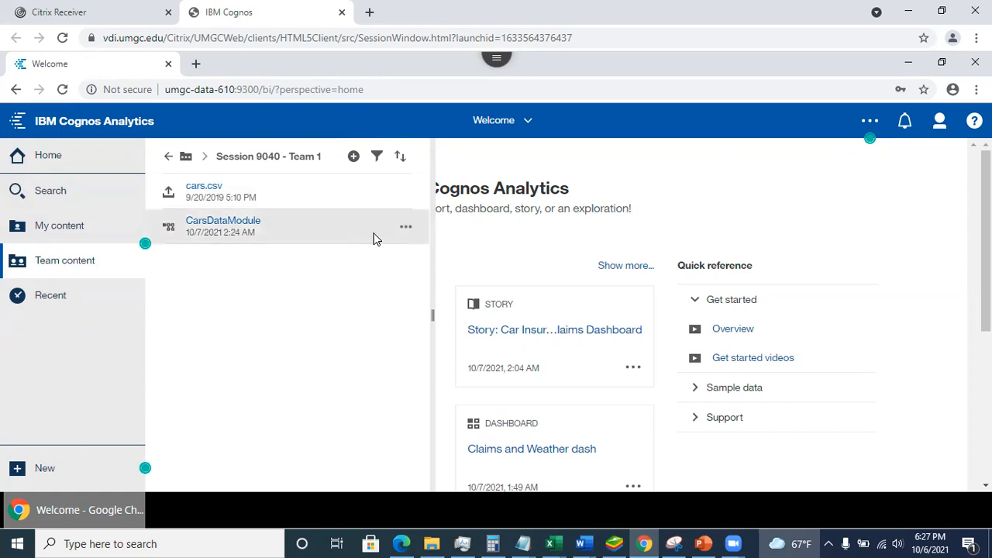
click(376, 232)
Open the Car Insurance Claims Dashboard from the Demos folder in My content.
click(62, 234)
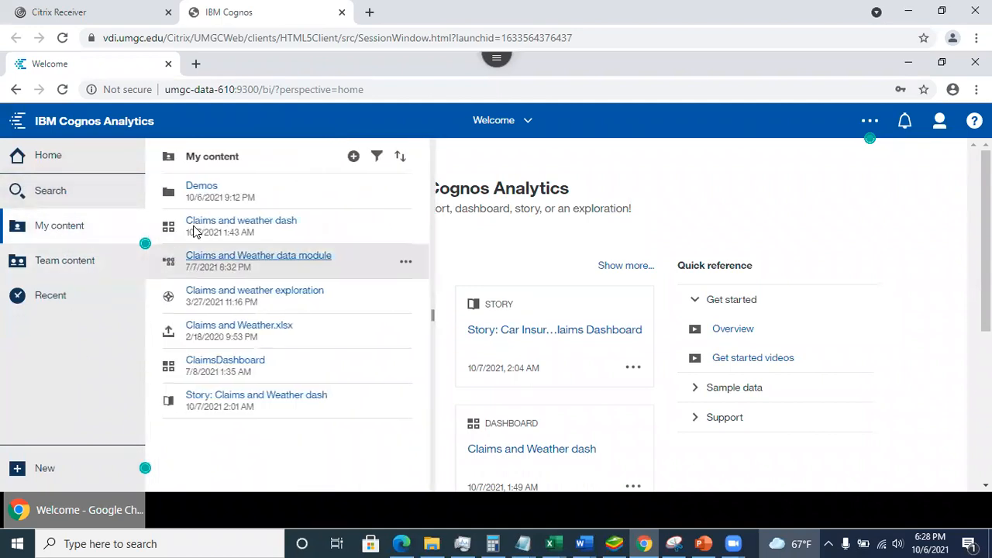
click(206, 194)
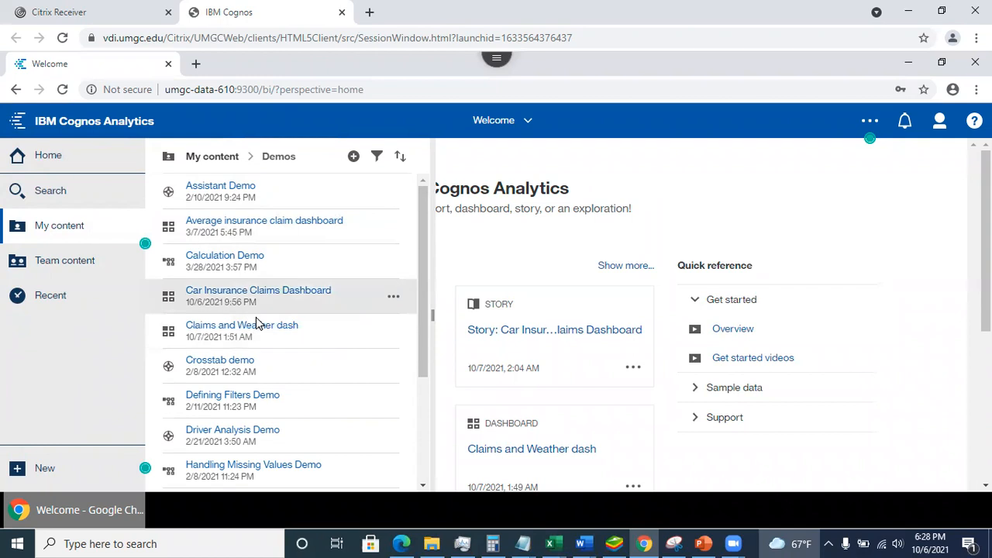
scroll(425, 301, down, 1)
drag(425, 301, 413, 277)
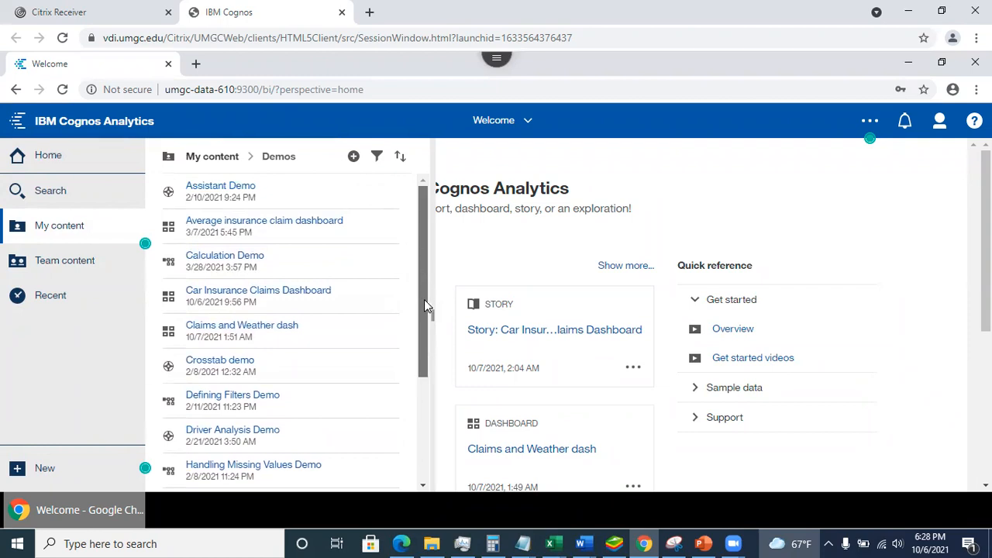
scroll(425, 311, down, 2)
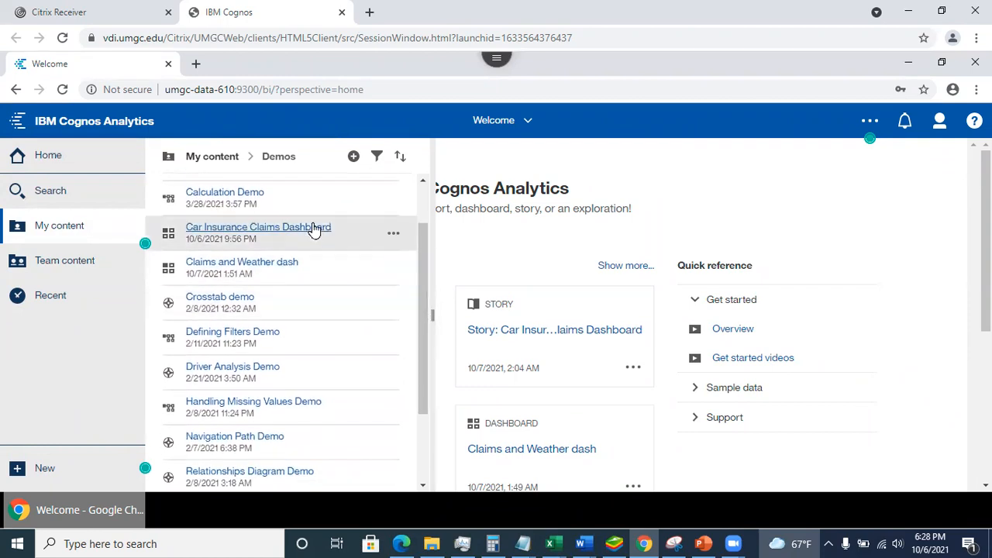
click(250, 235)
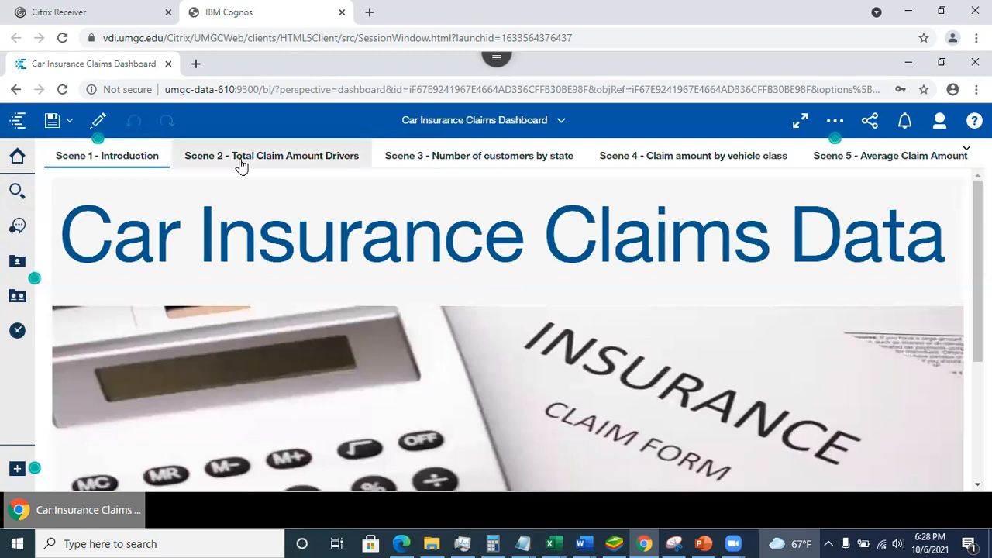
Examine the visualizations on Scenes 2, 4 and 5 of the dashboard, returning to Scene 2 - Total Claim Amount Drivers.
click(252, 160)
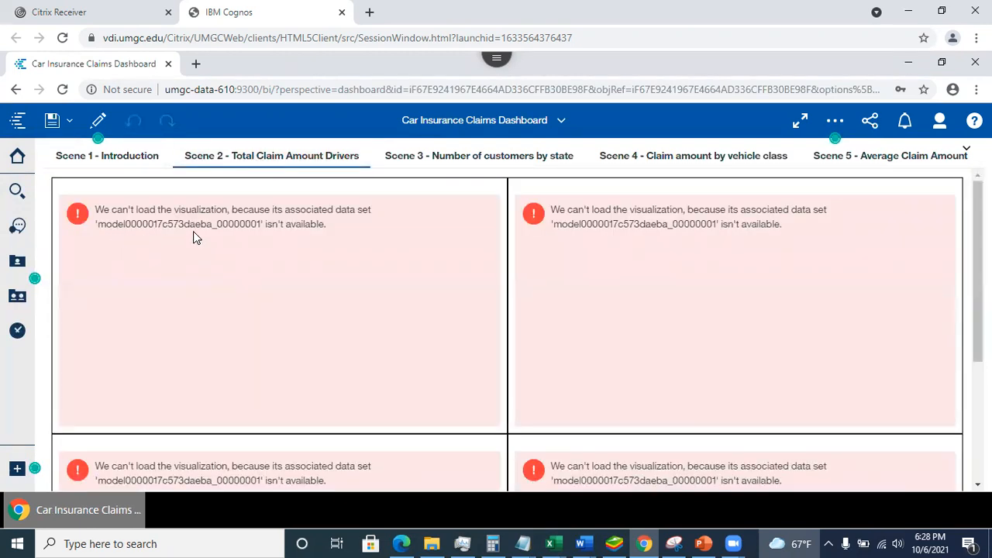
click(310, 244)
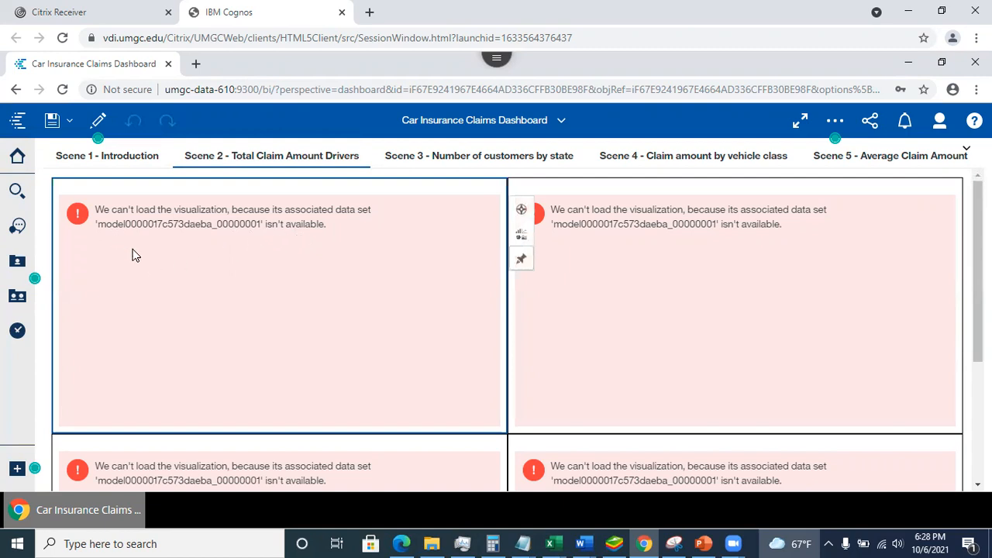
click(700, 159)
click(899, 155)
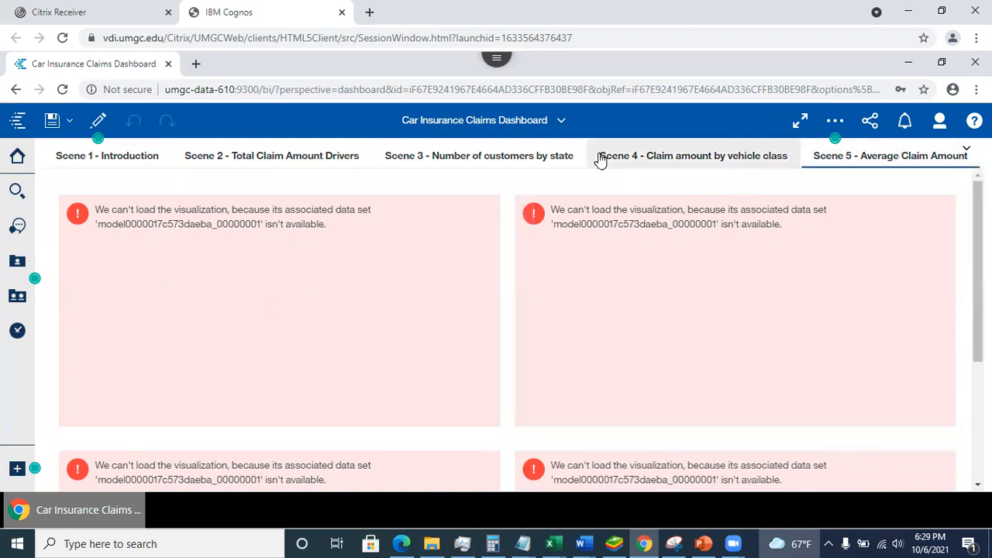
click(260, 159)
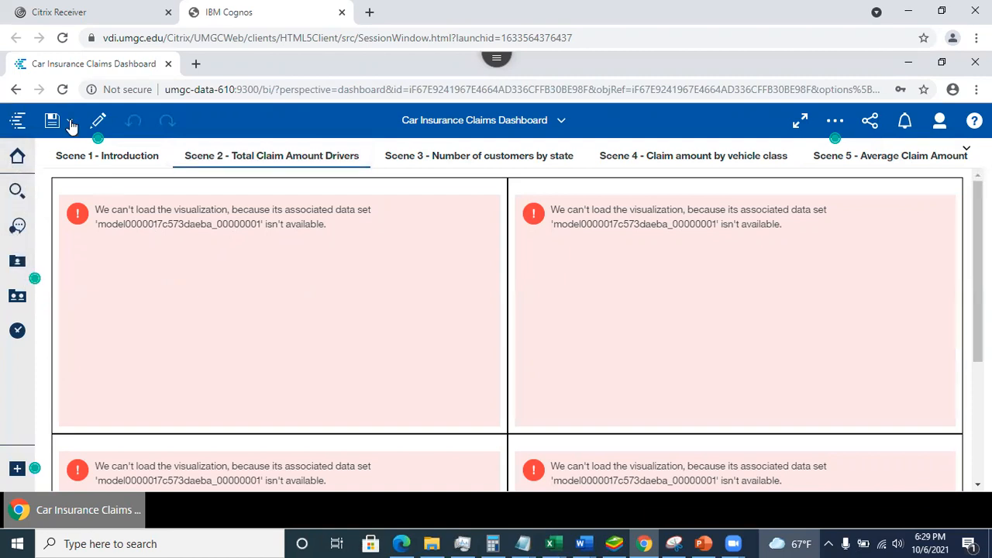
Put the dashboard in edit mode and show the fields of its Claims and Weather.xlsx source table.
click(97, 123)
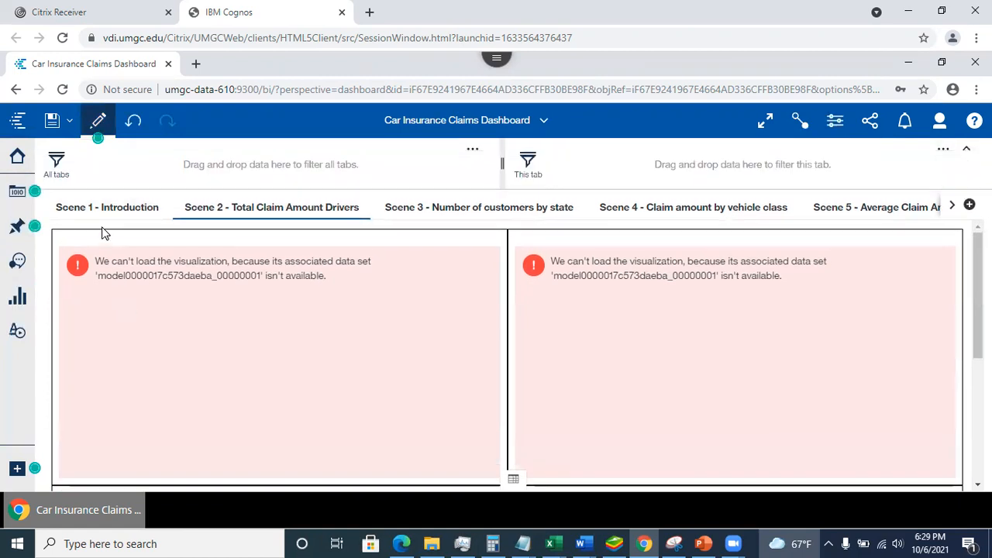
click(16, 196)
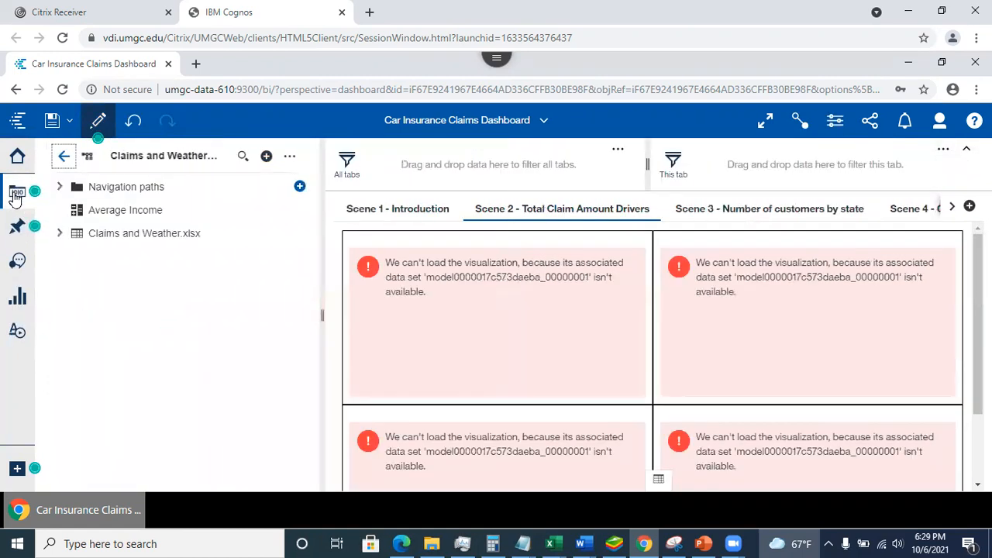
click(60, 235)
drag(314, 247, 305, 132)
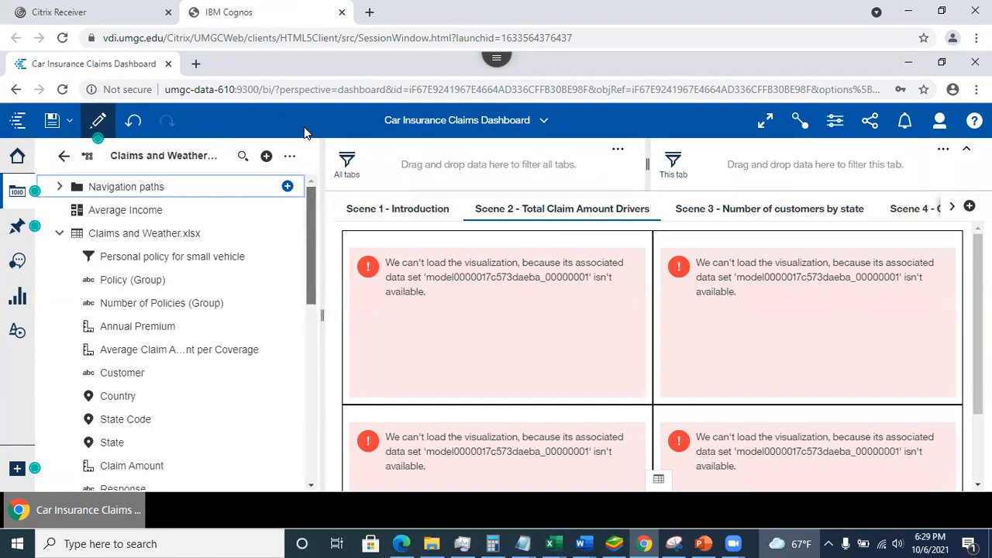
Inspect the first visualization on Scene 2 in its expanded view and restore it to its normal size.
click(502, 337)
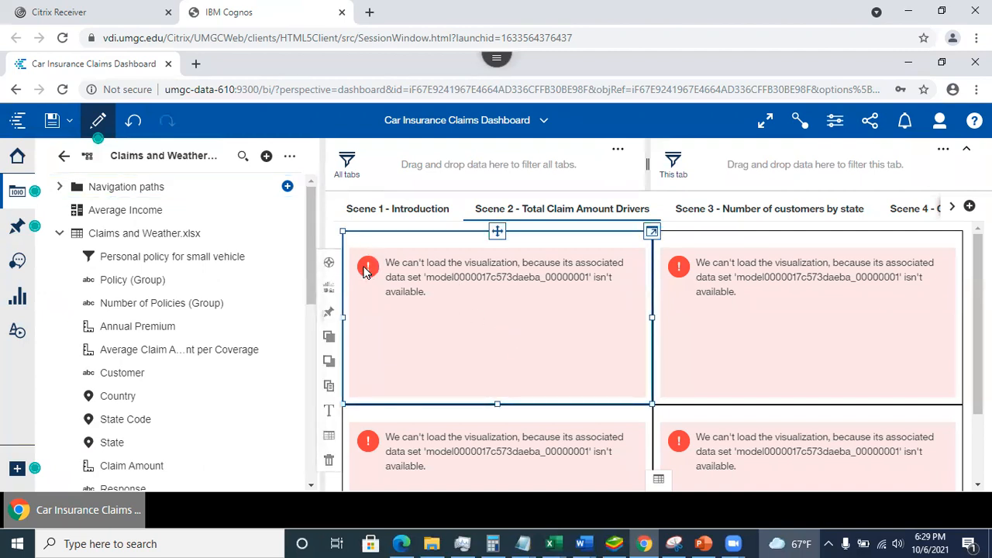
click(654, 232)
click(956, 157)
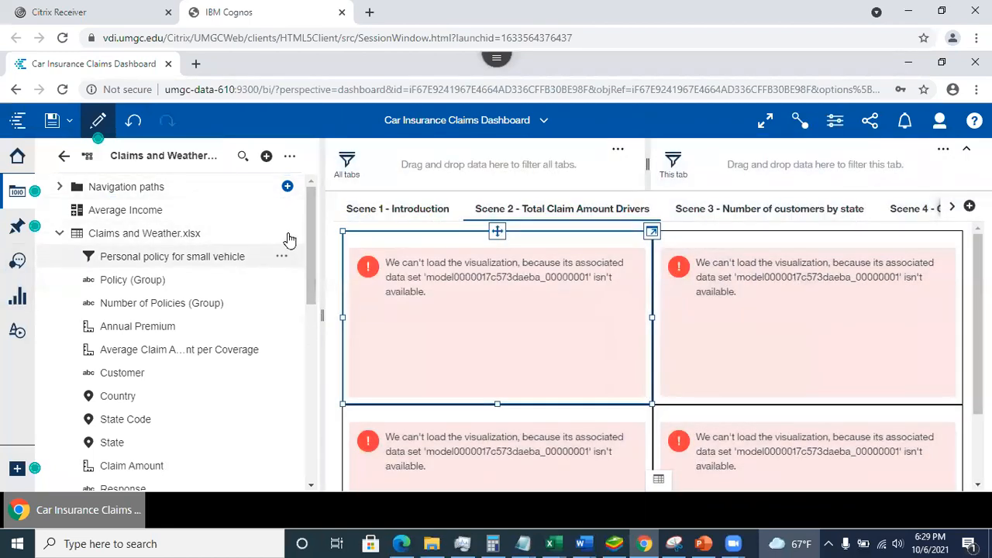
click(393, 295)
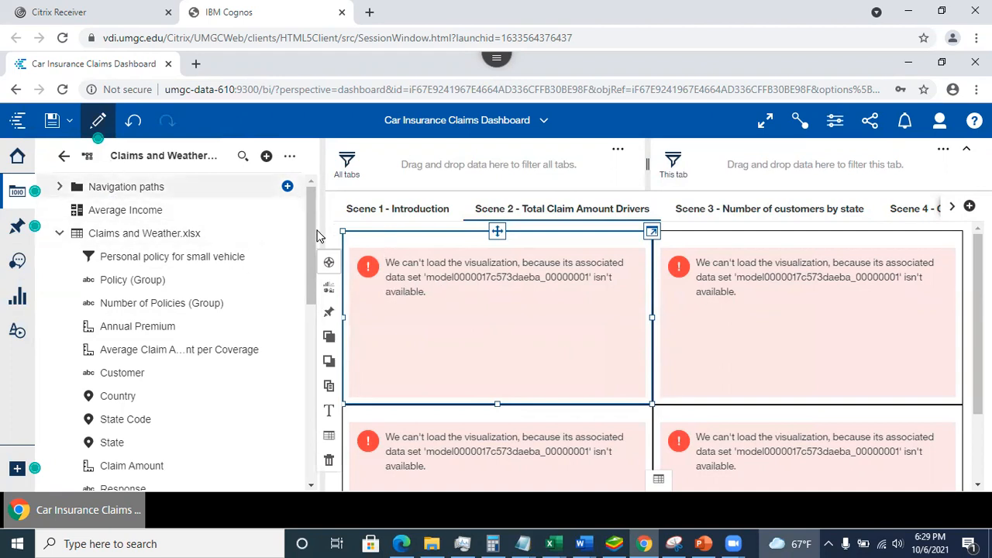
Check the properties of the Claims and Weather.xlsx source table and close them.
click(283, 237)
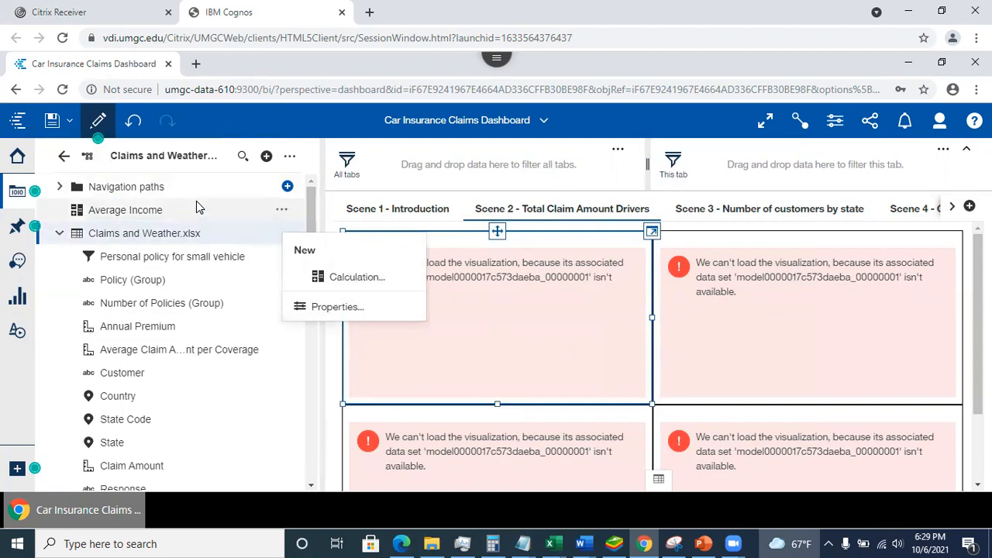
click(309, 201)
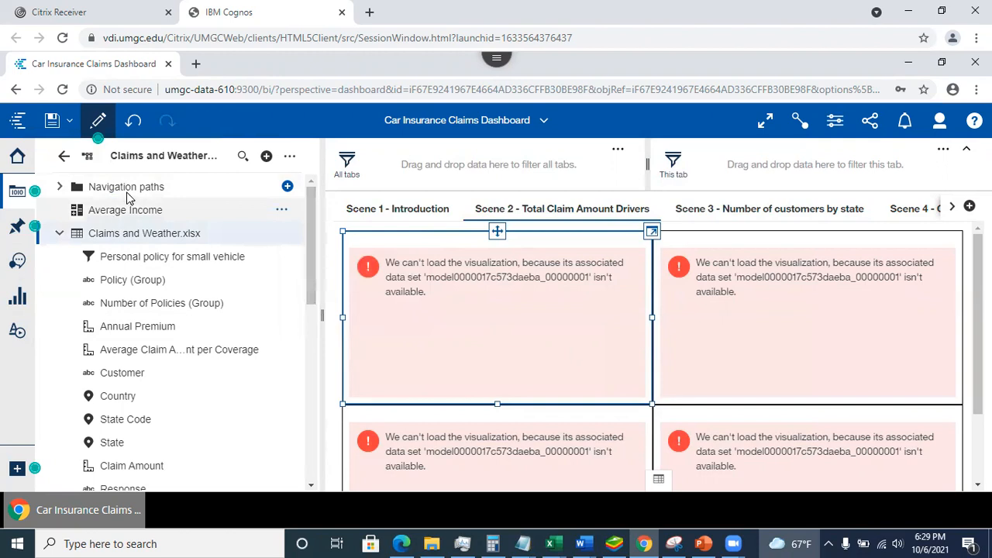
click(281, 232)
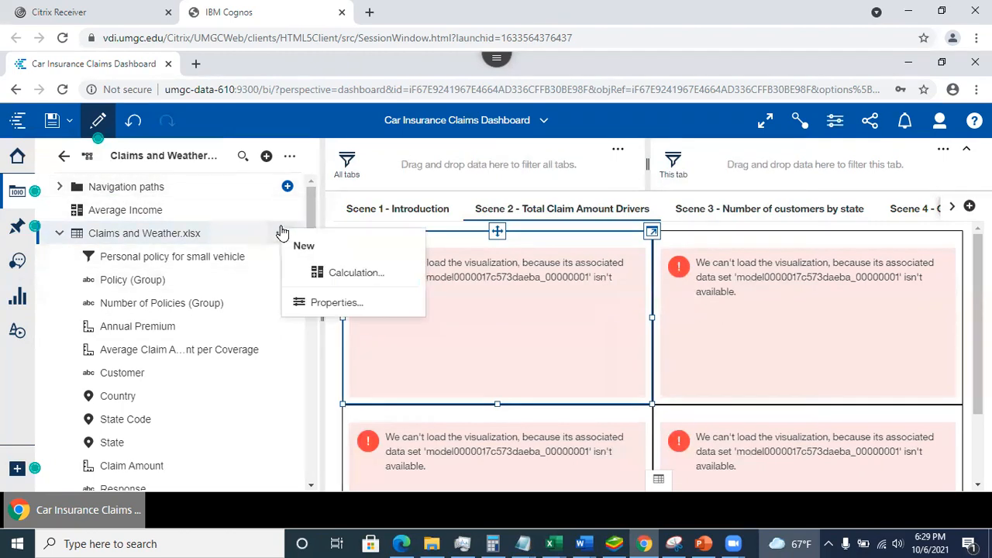
click(327, 303)
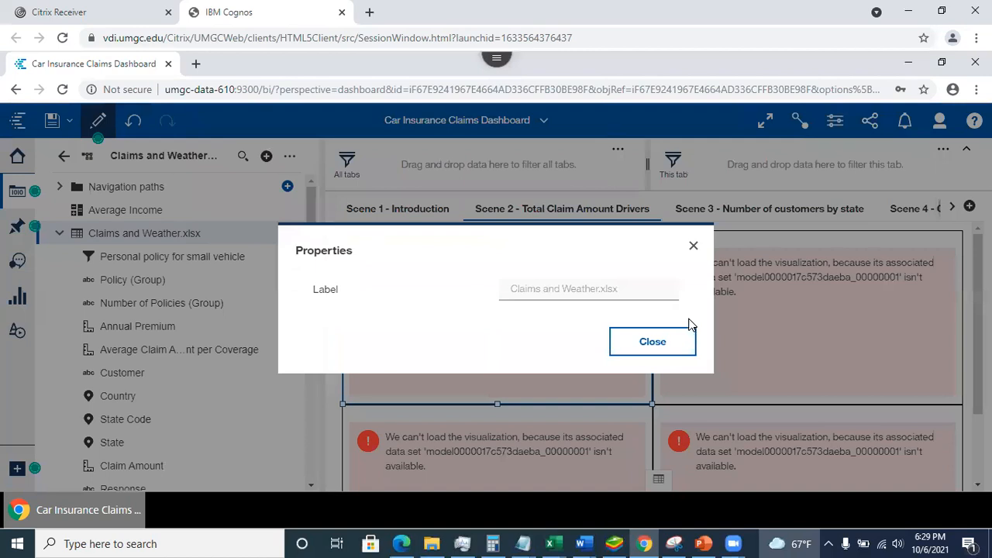
click(693, 245)
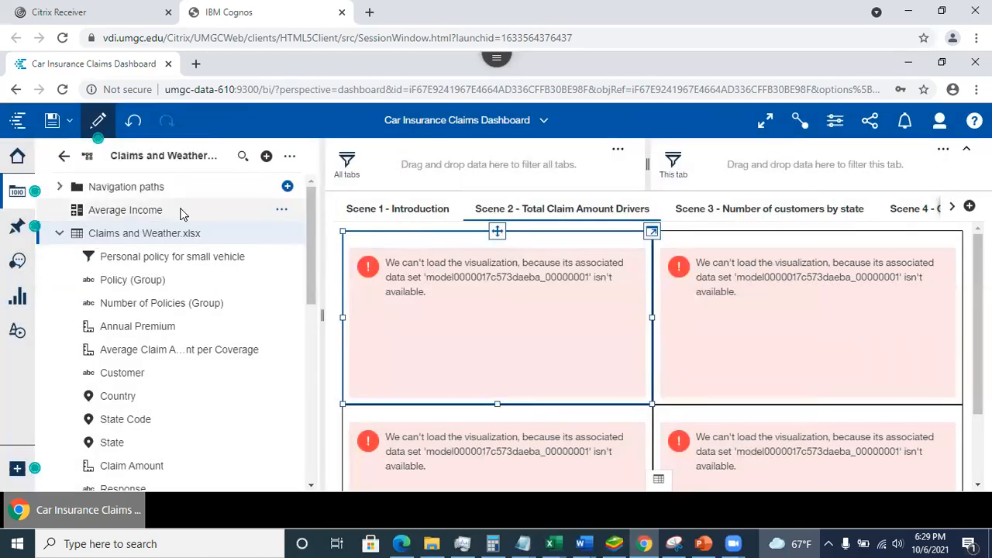
Relink the dashboard's Claims and Weather data module source to the Claims and Weather data module in My content.
click(61, 235)
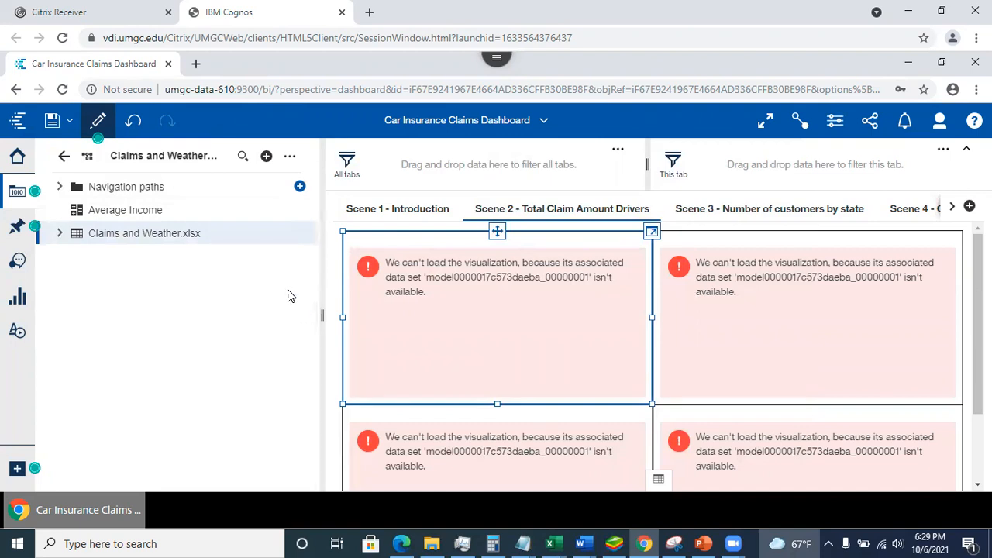
click(290, 158)
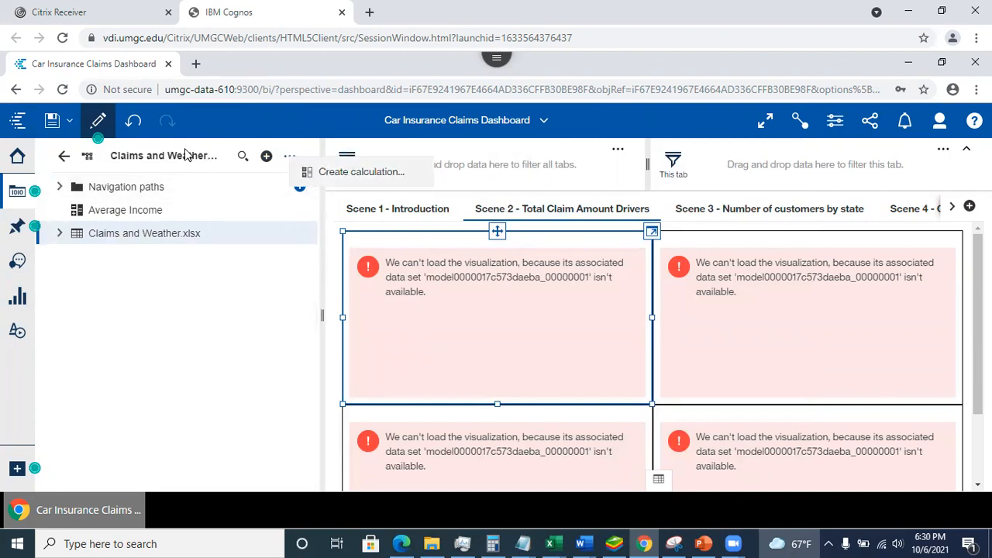
click(63, 159)
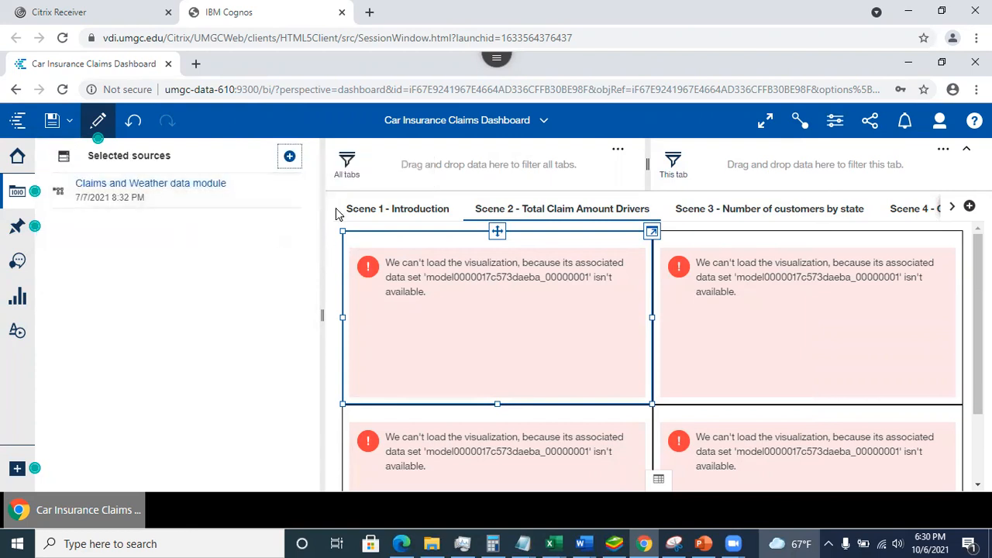
click(291, 196)
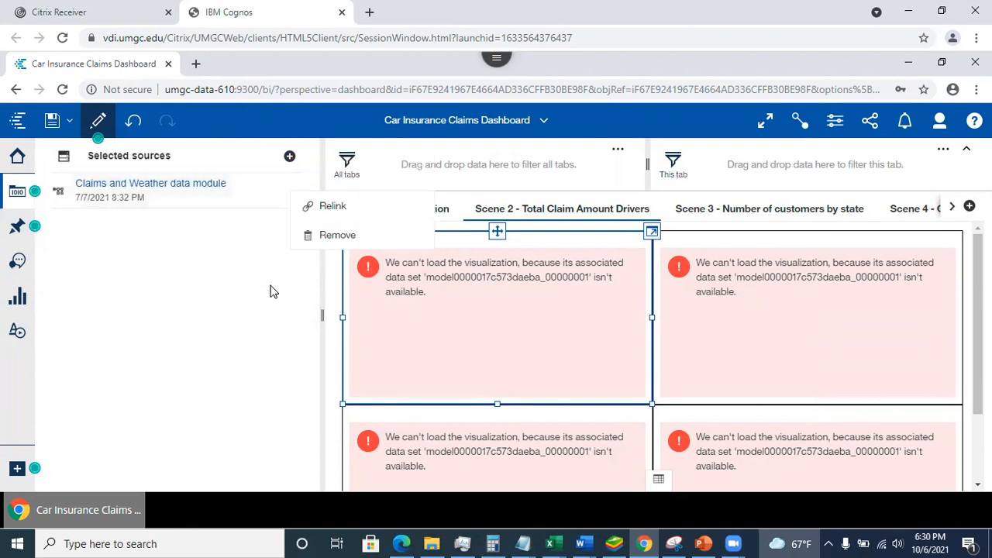
click(333, 209)
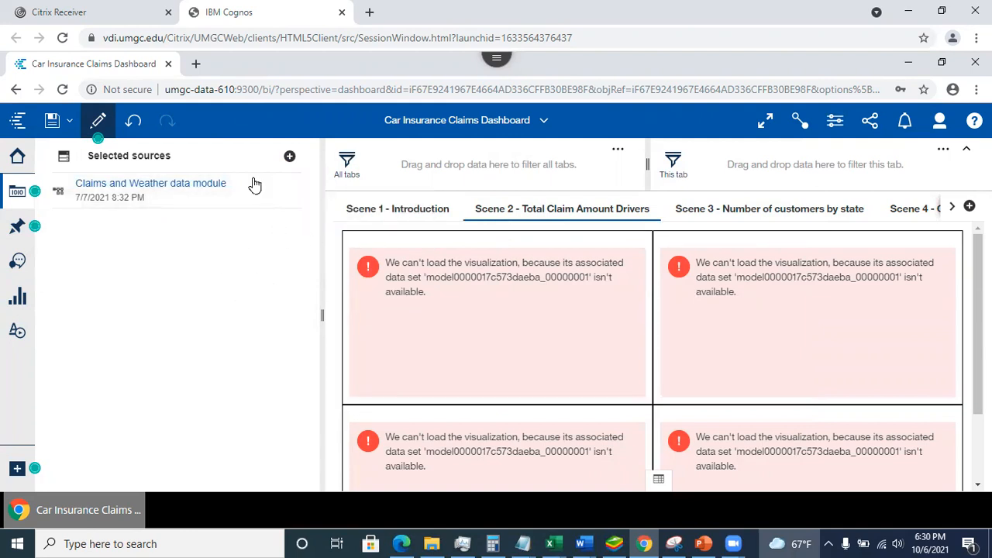
click(294, 194)
click(334, 205)
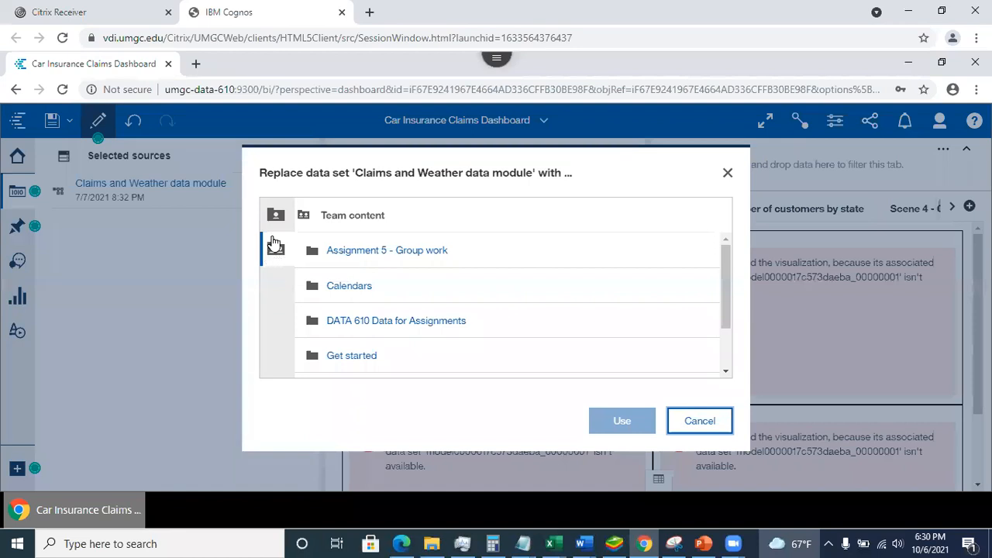
click(277, 216)
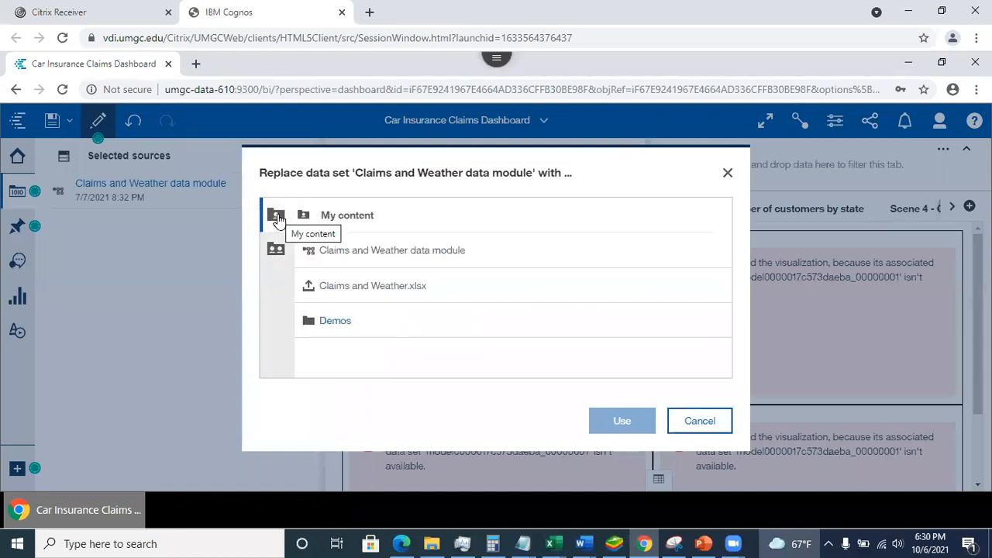
click(359, 256)
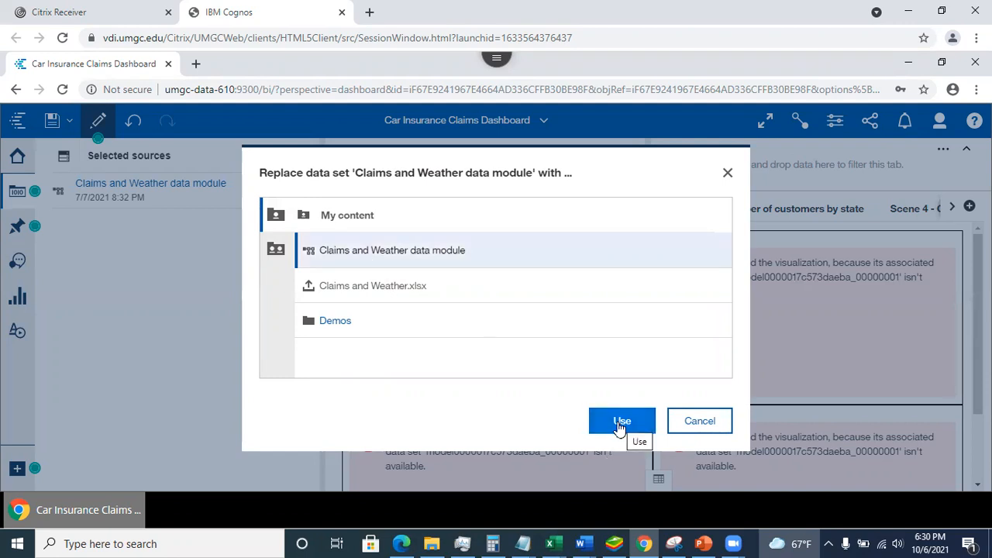
click(622, 423)
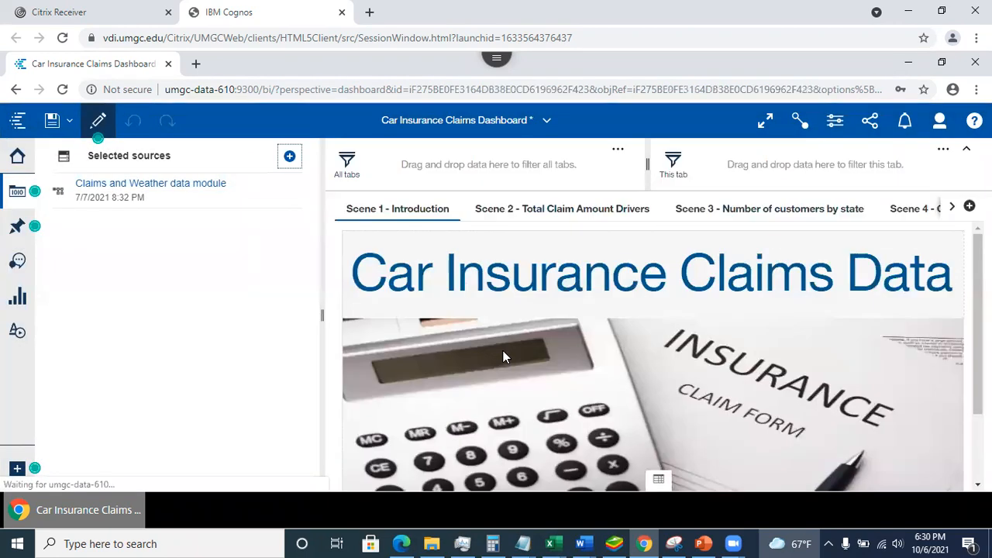
Check the visualizations on Scenes 2, 3 and 4 of the relinked dashboard, returning to Scene 2 - Total Claim Amount Drivers.
click(570, 222)
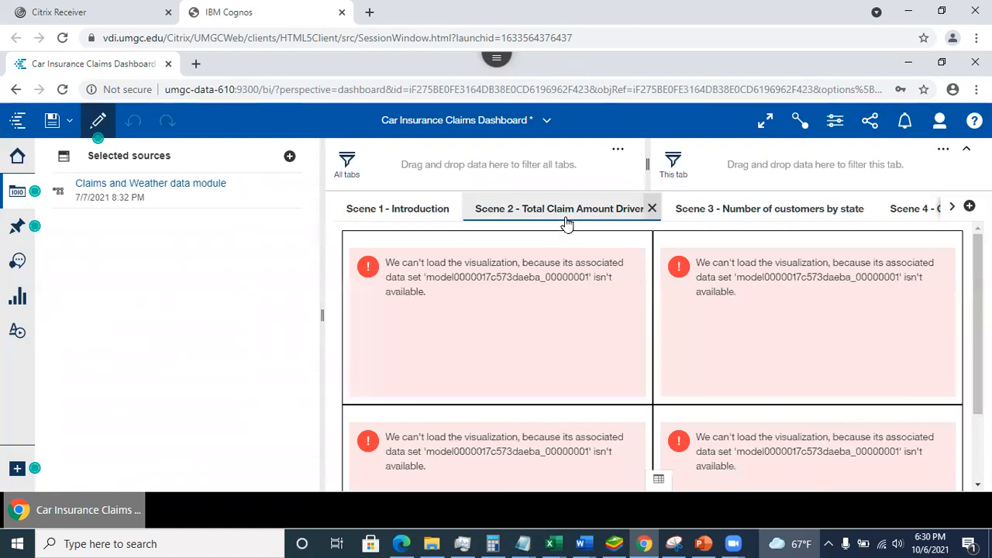
click(457, 290)
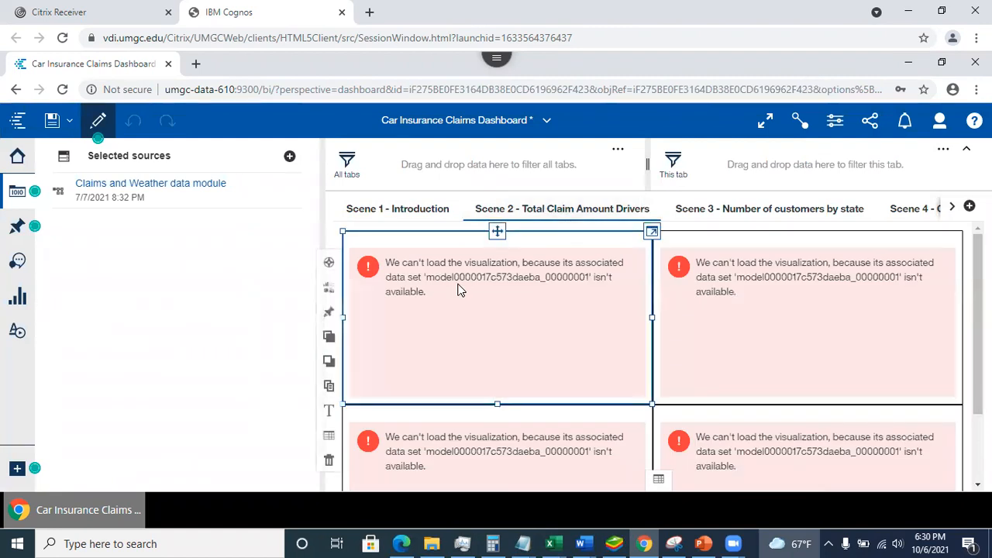
click(798, 300)
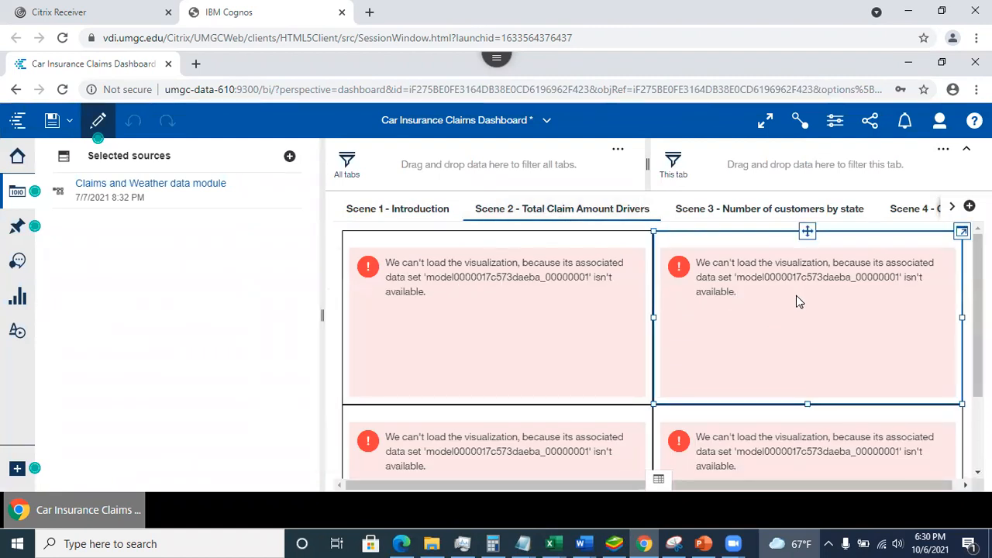
click(707, 211)
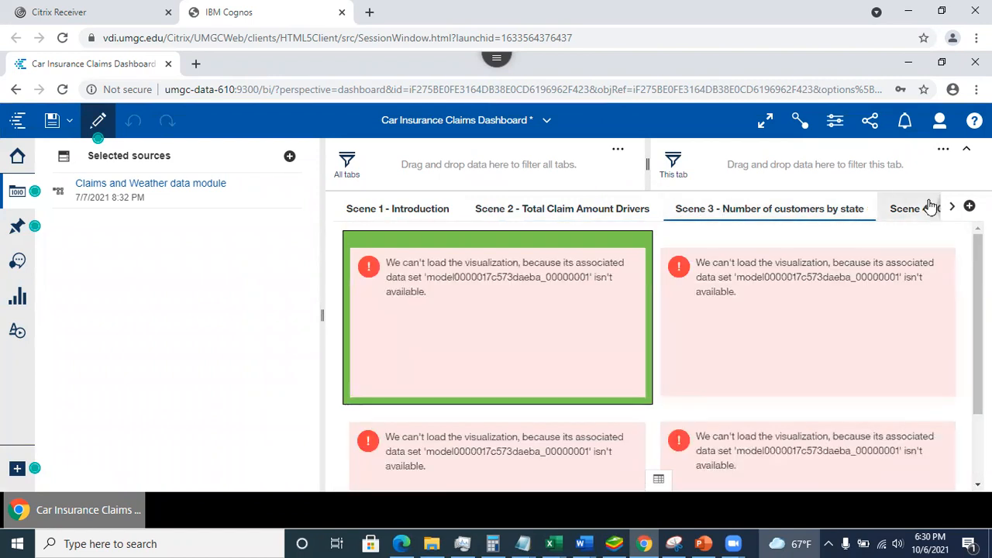
click(903, 214)
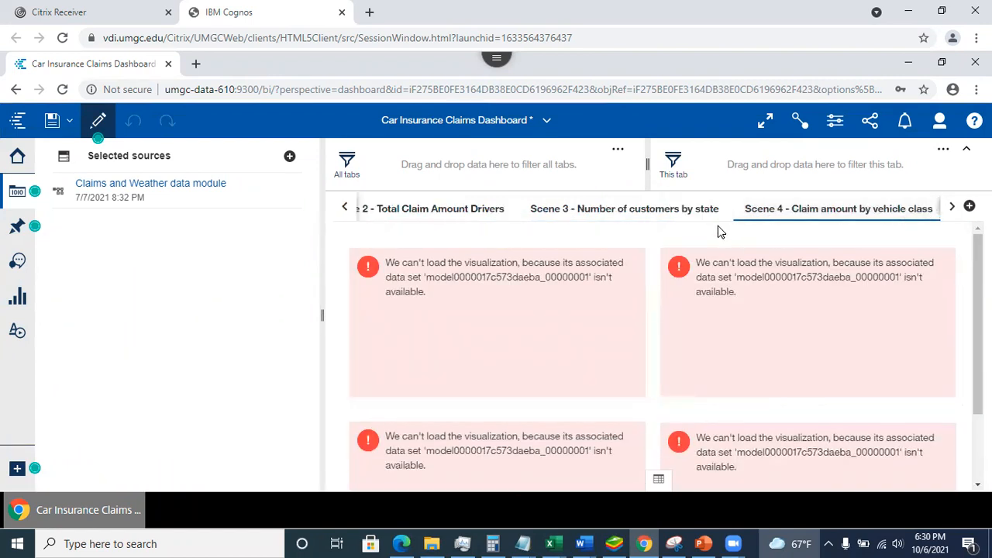
click(591, 207)
click(407, 215)
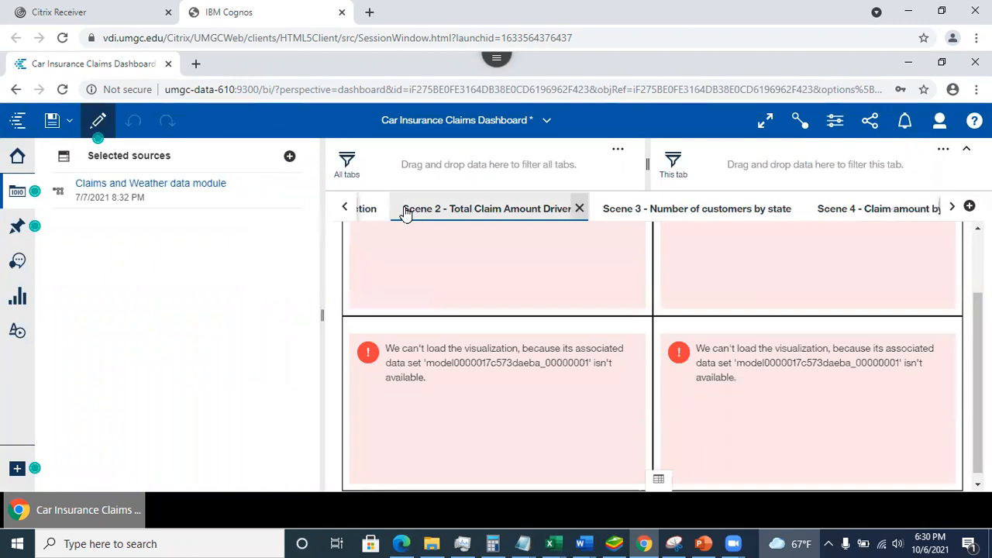
click(441, 288)
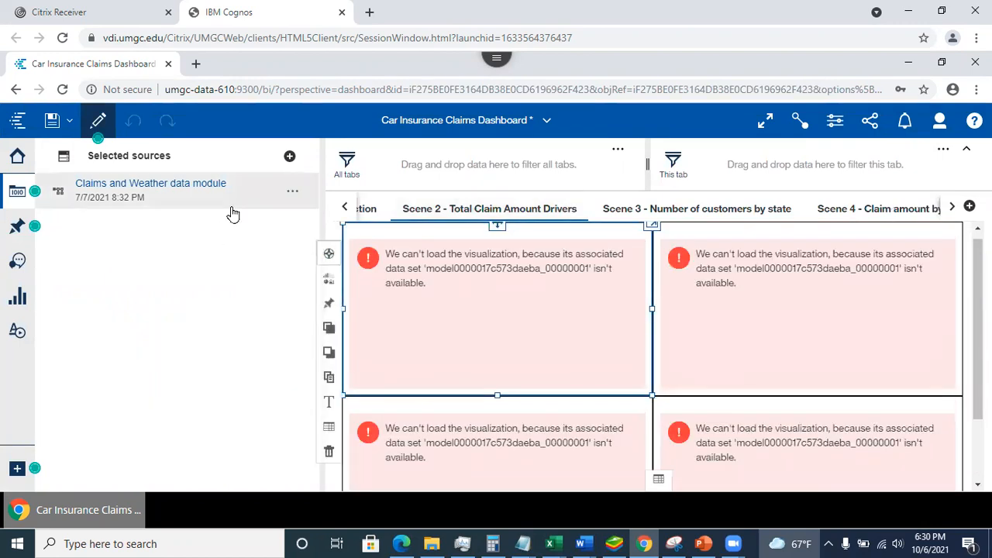
Browse My content and its Demos folder for a replacement for the Claims and Weather data module, then cancel the relink.
click(295, 193)
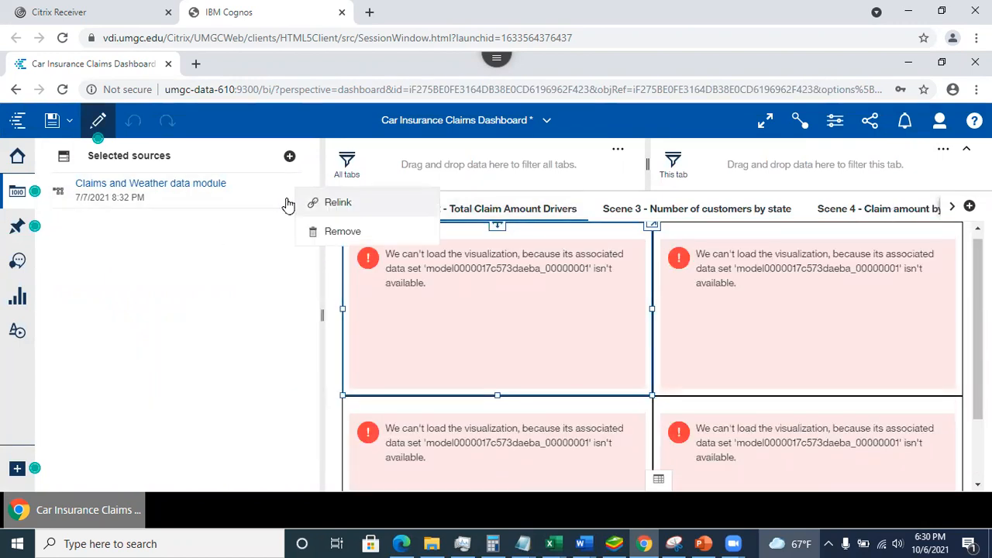
click(335, 203)
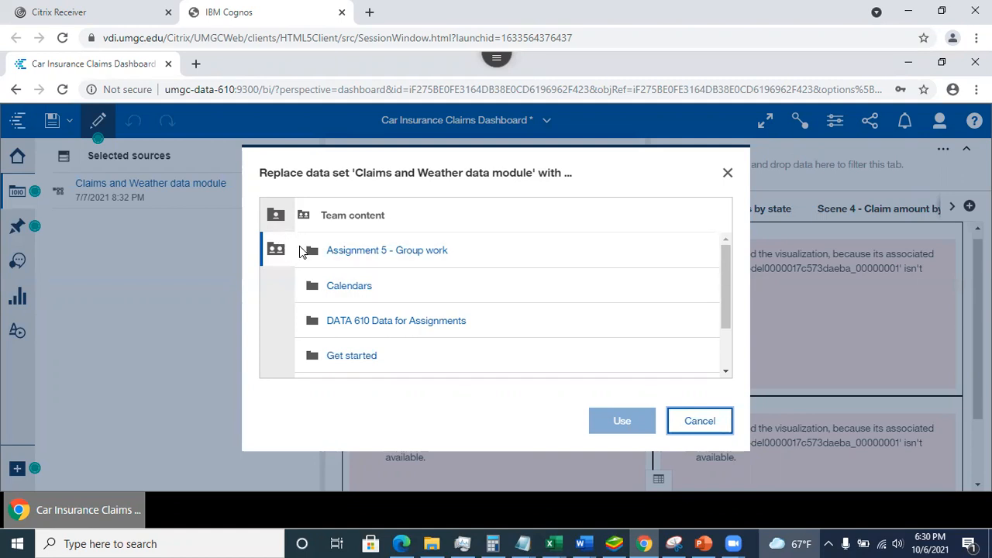
click(273, 215)
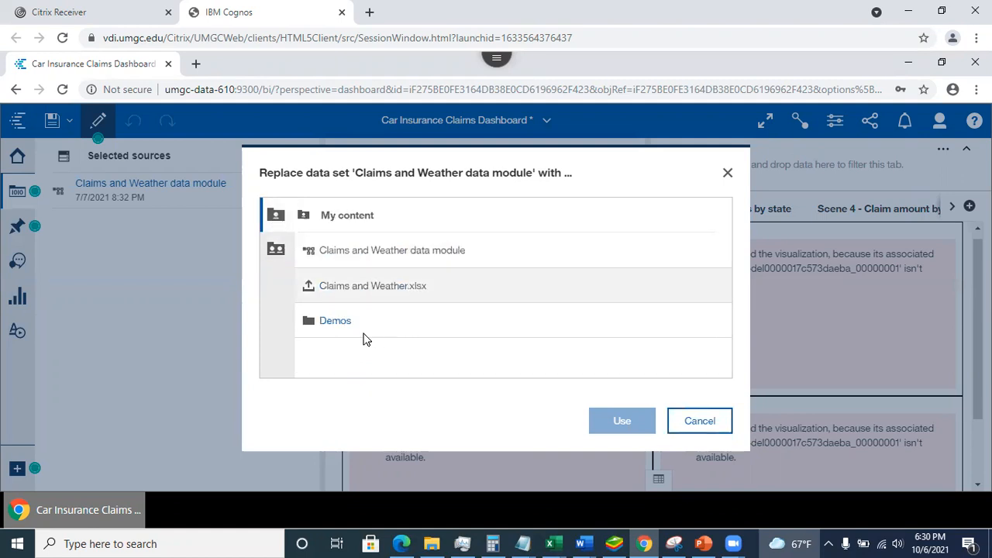
click(327, 325)
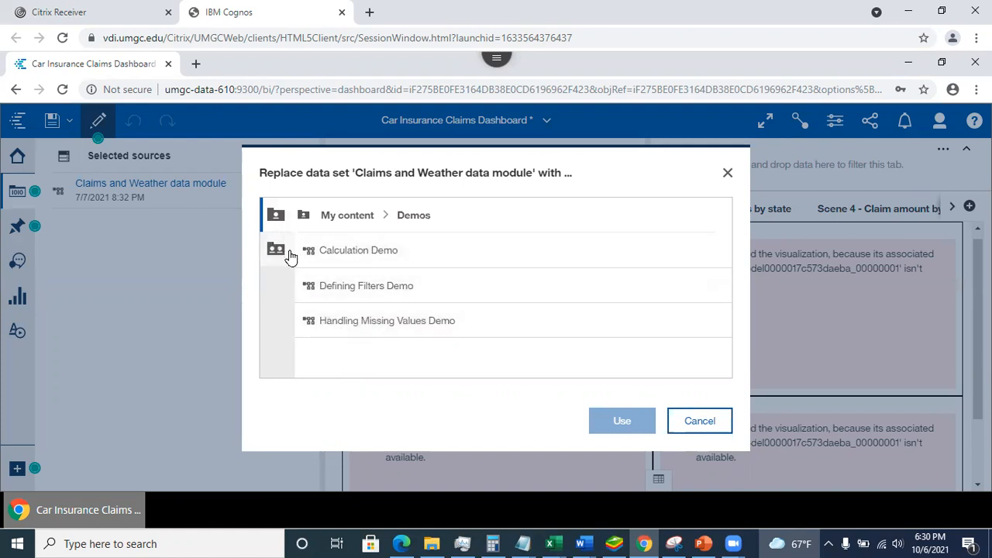
click(337, 220)
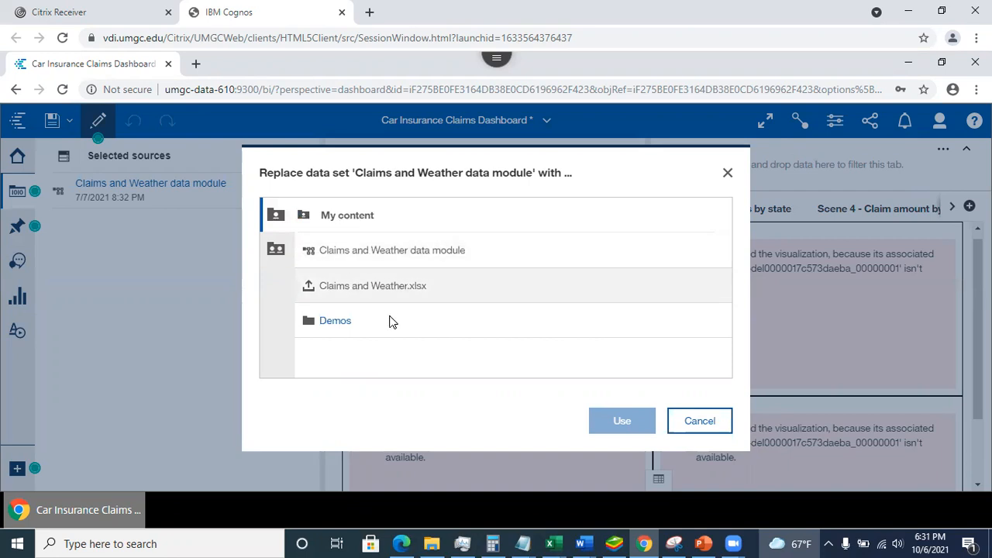
click(699, 420)
Remove the Claims and Weather data module from the dashboard's sources and add it again from My content.
click(292, 193)
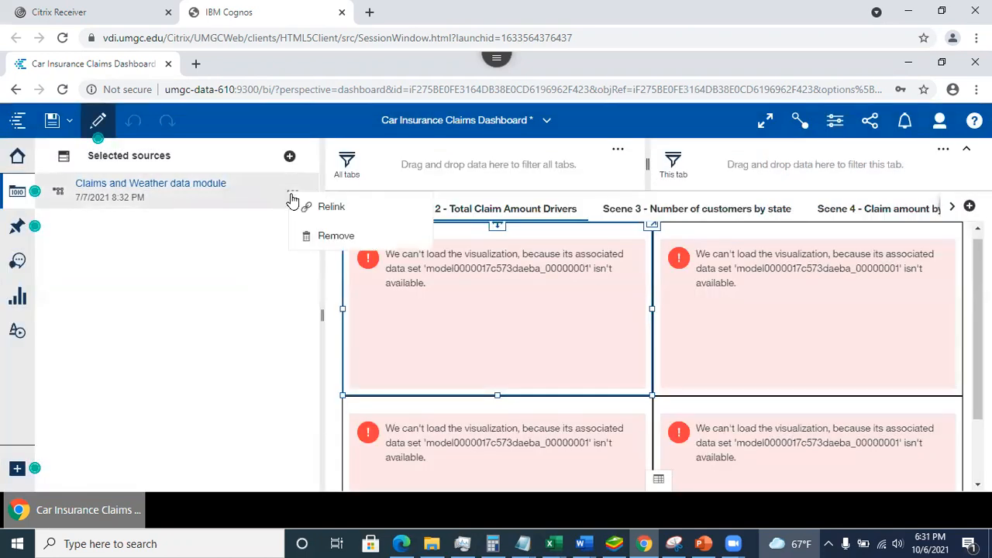
click(333, 235)
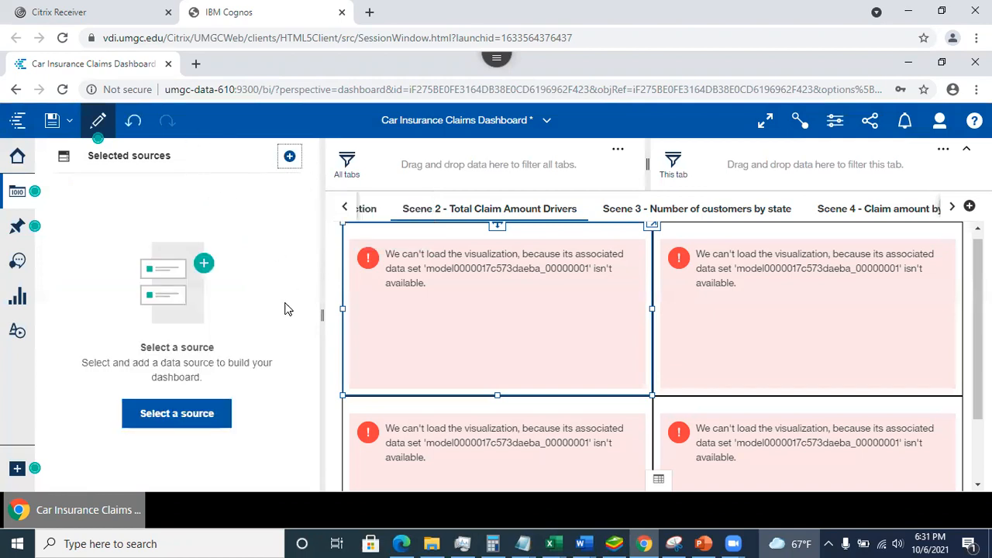
click(177, 423)
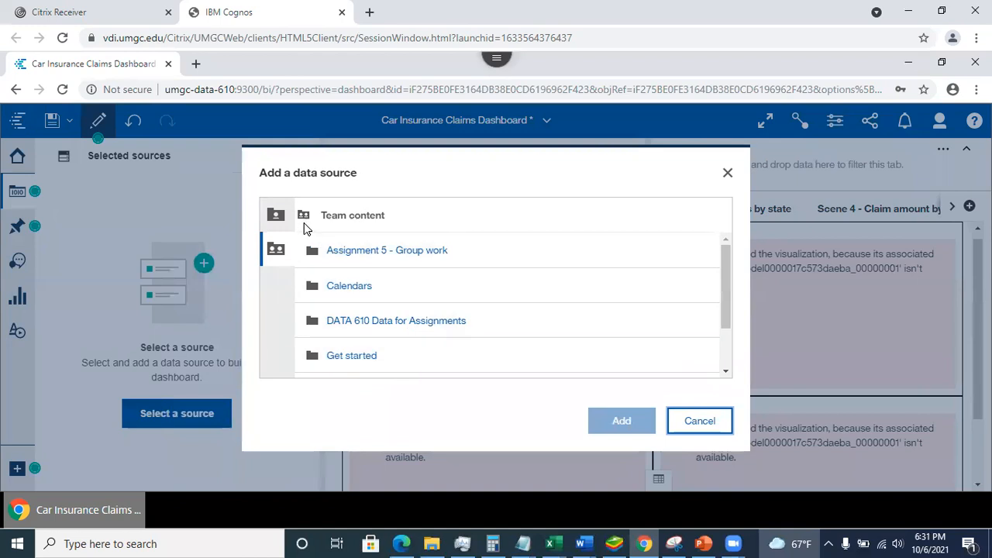
click(275, 215)
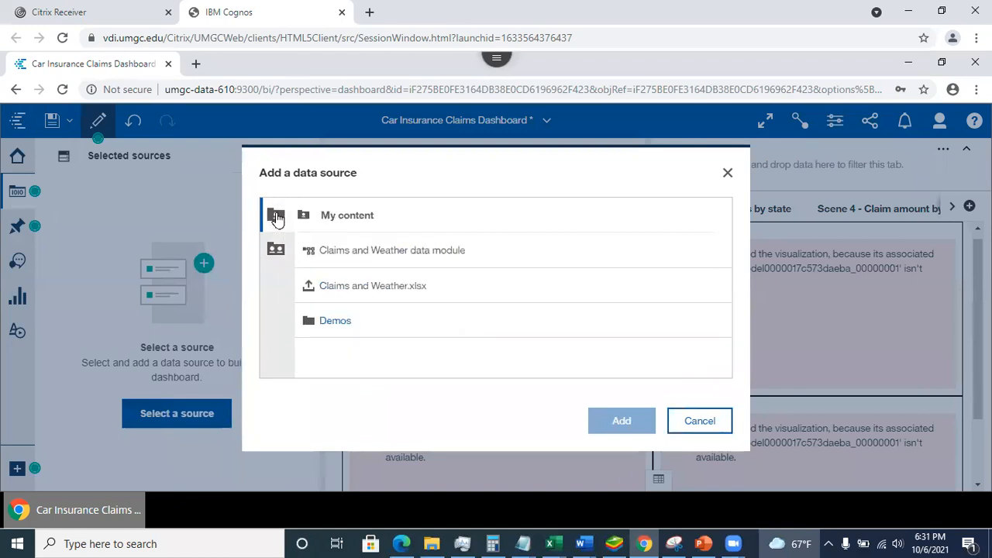
click(396, 253)
click(623, 420)
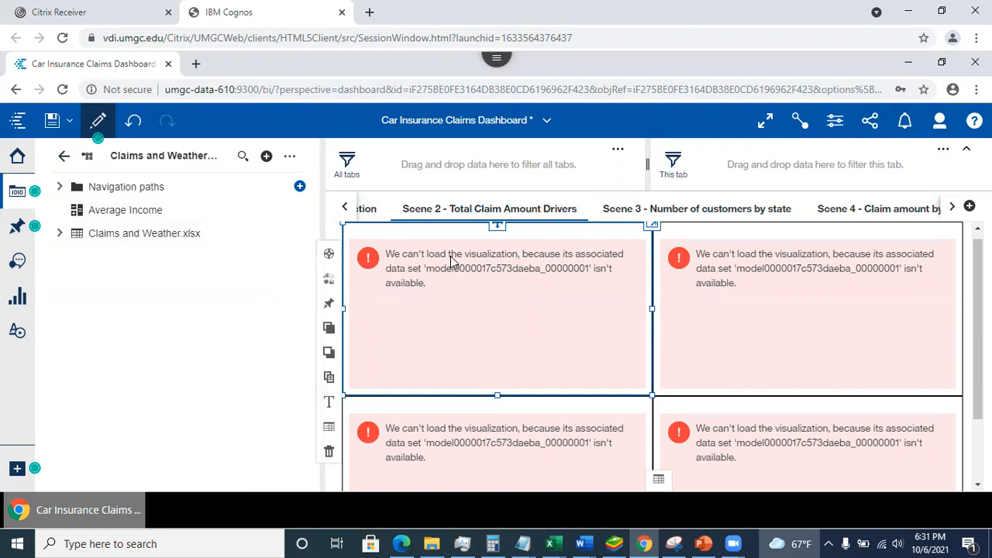
Review the Scene 2 visualizations and the fields of the Claims and Weather.xlsx table, selecting Policy (Group).
scroll(977, 334, down, 2)
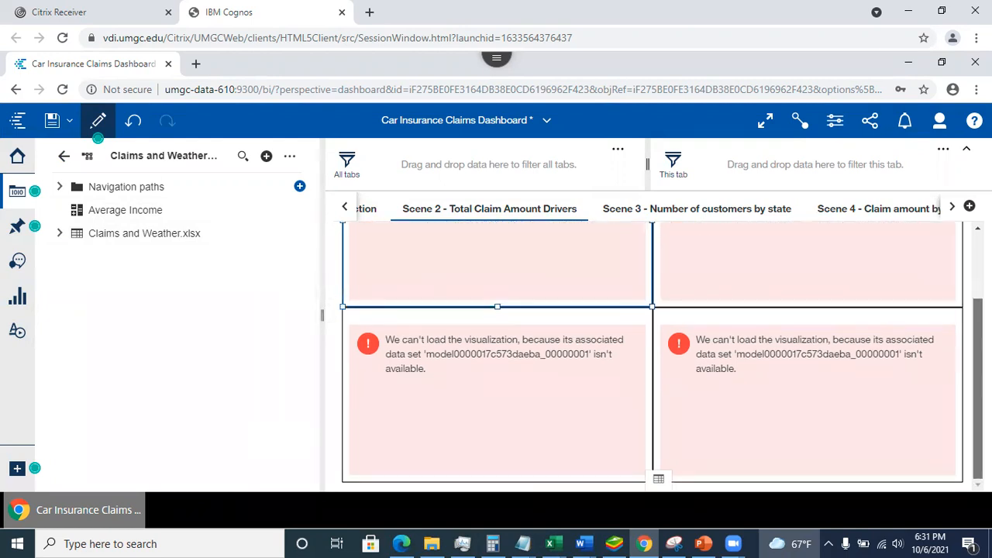
scroll(570, 358, up, 2)
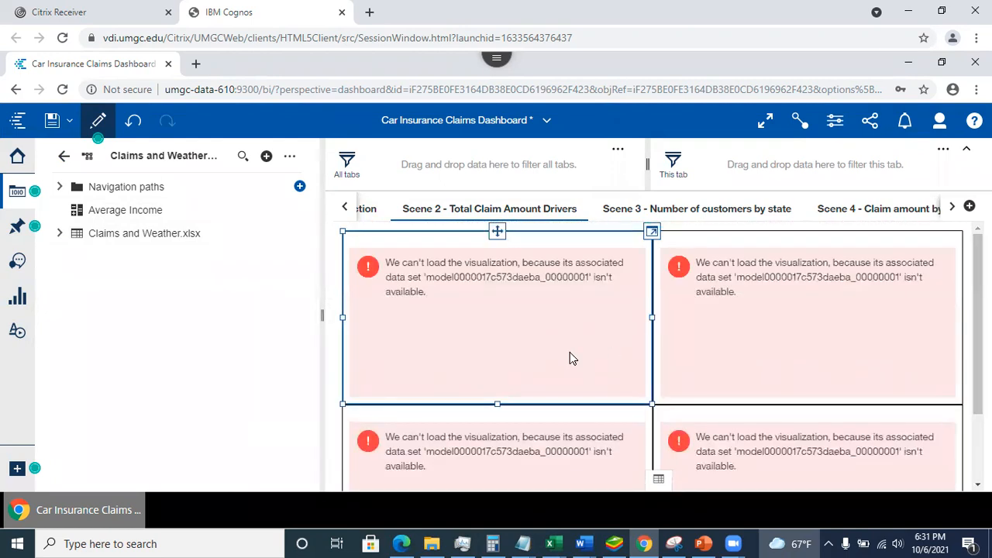
click(60, 233)
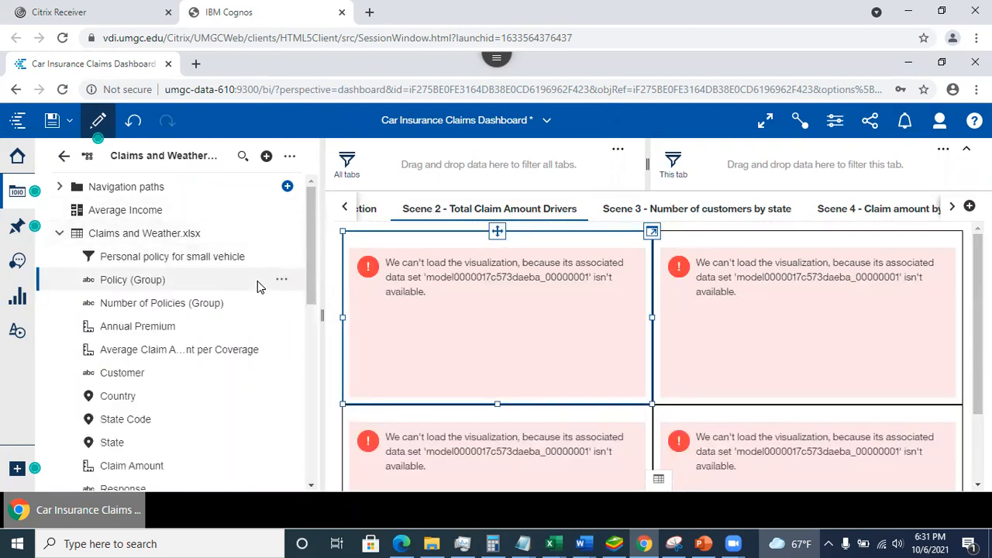
click(257, 281)
Inspect the first visualization on Scene 4 - Claim amount by vehicle class in its expanded view and restore its normal size.
click(876, 210)
click(510, 297)
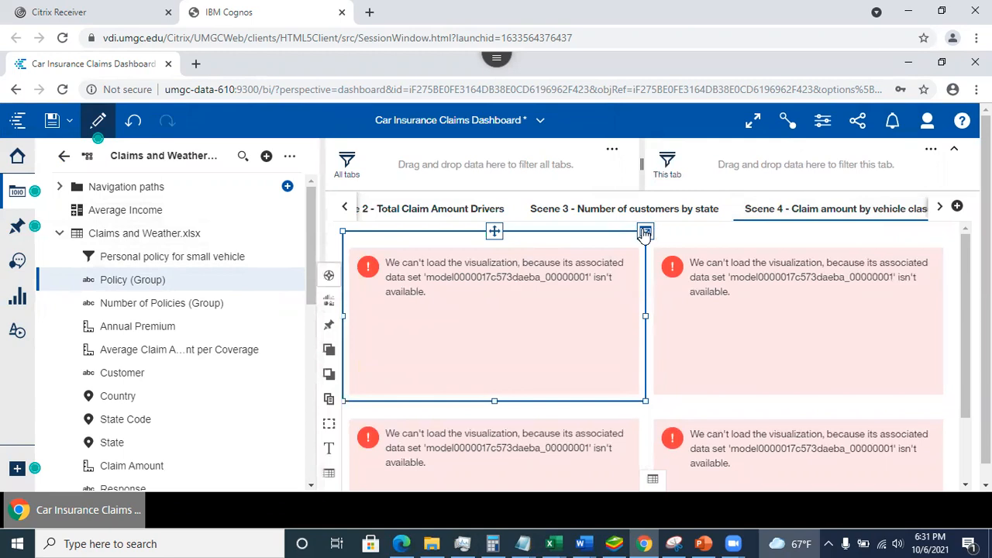
click(645, 233)
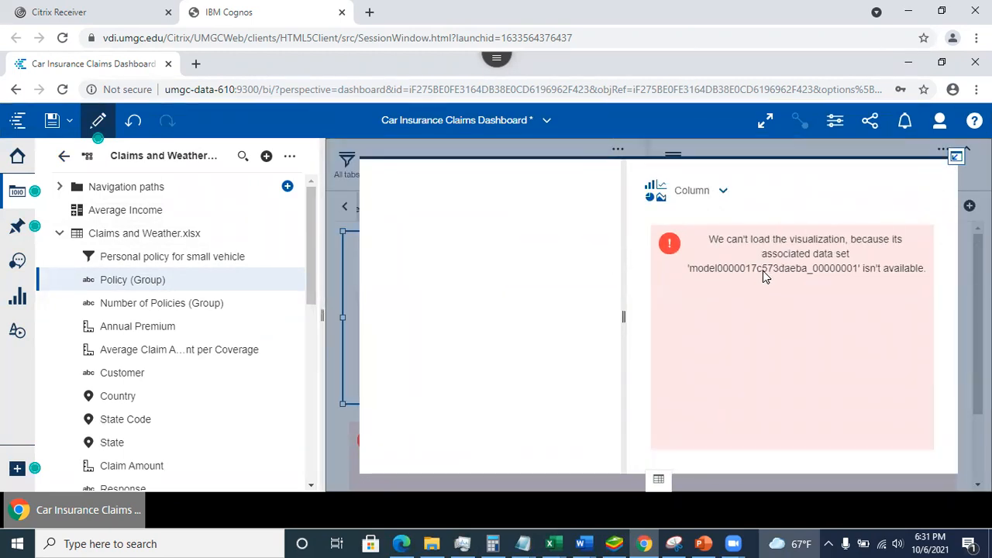
click(956, 158)
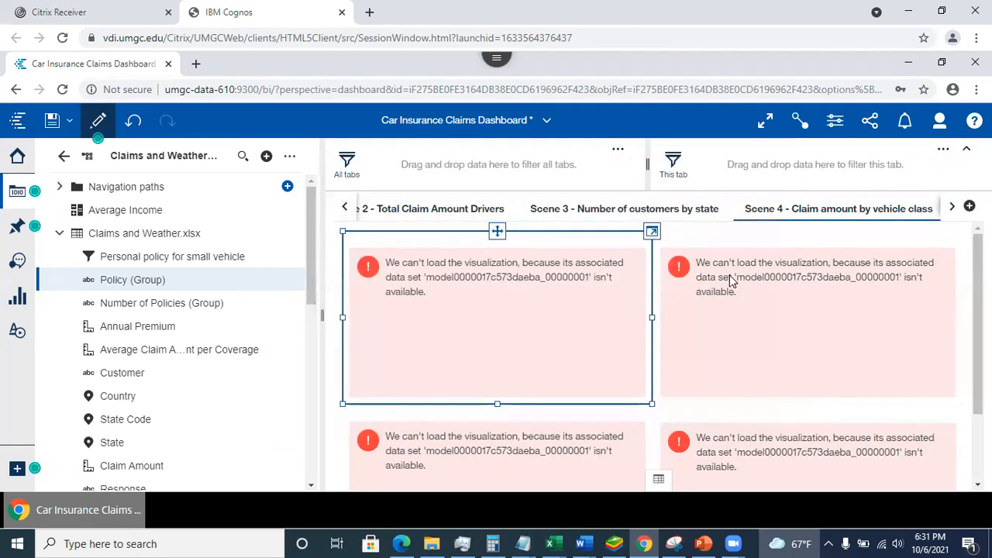
click(484, 310)
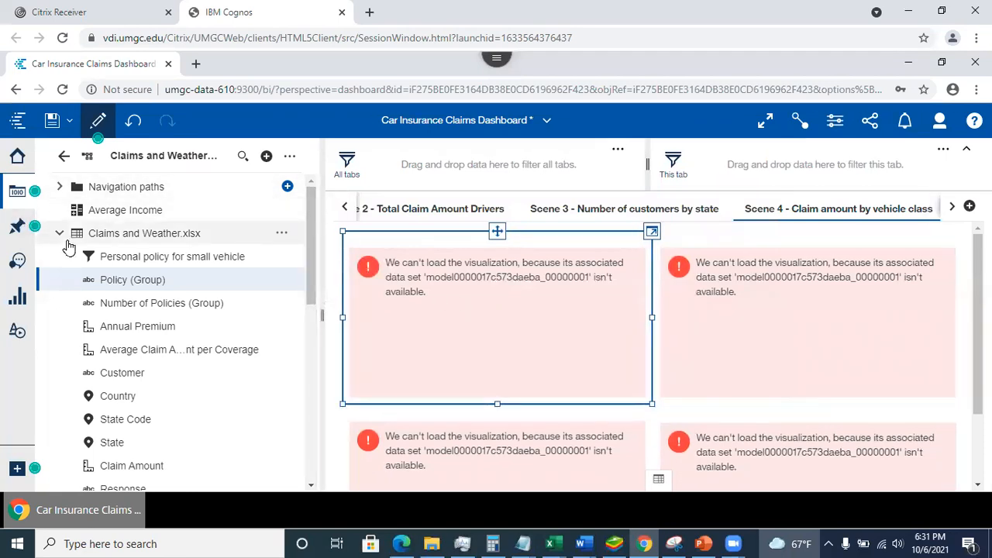
Collapse the Claims and Weather.xlsx table, check its available options and return to the dashboard's list of selected sources.
click(60, 233)
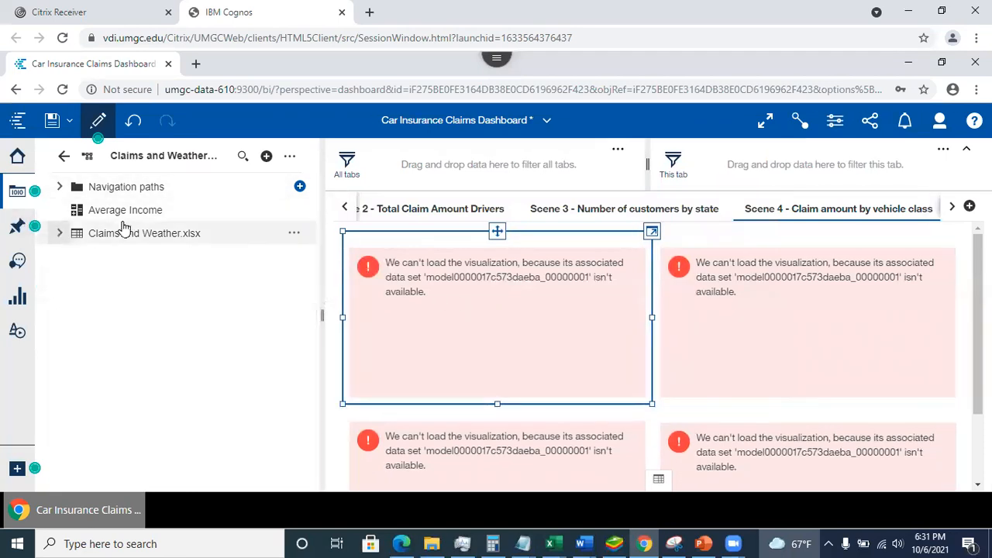
click(295, 234)
click(250, 266)
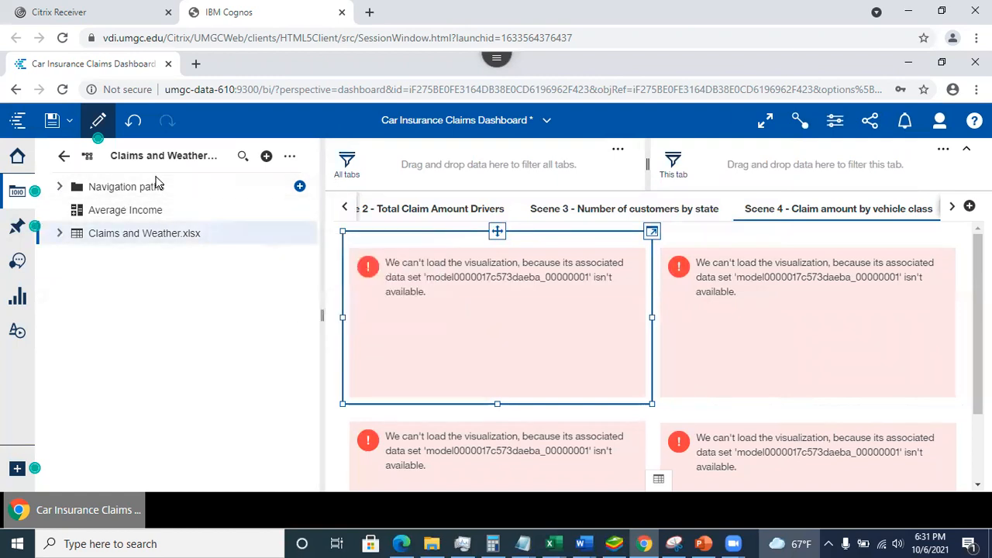
click(64, 155)
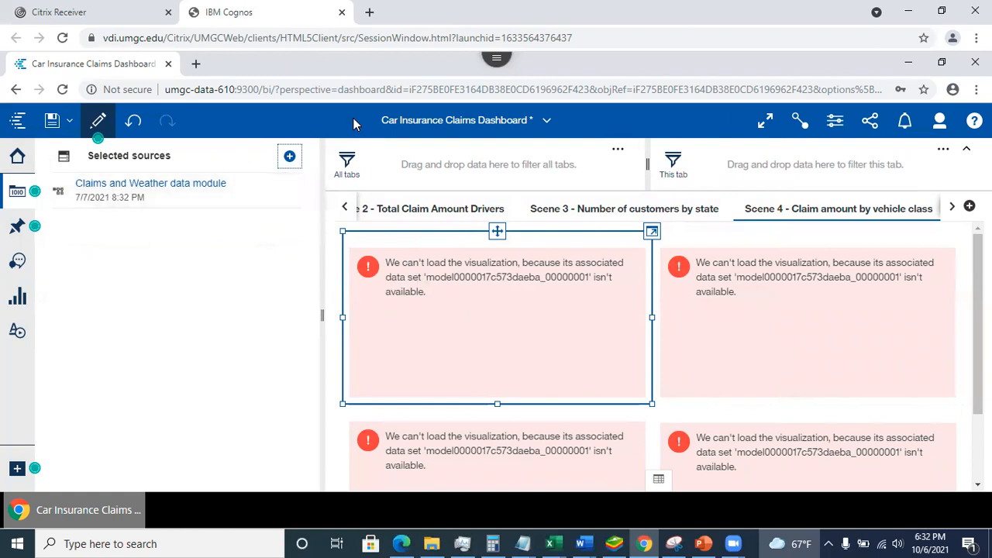
Close the Car Insurance Claims Dashboard without saving its changes and look over the recent items on the Welcome page.
click(547, 122)
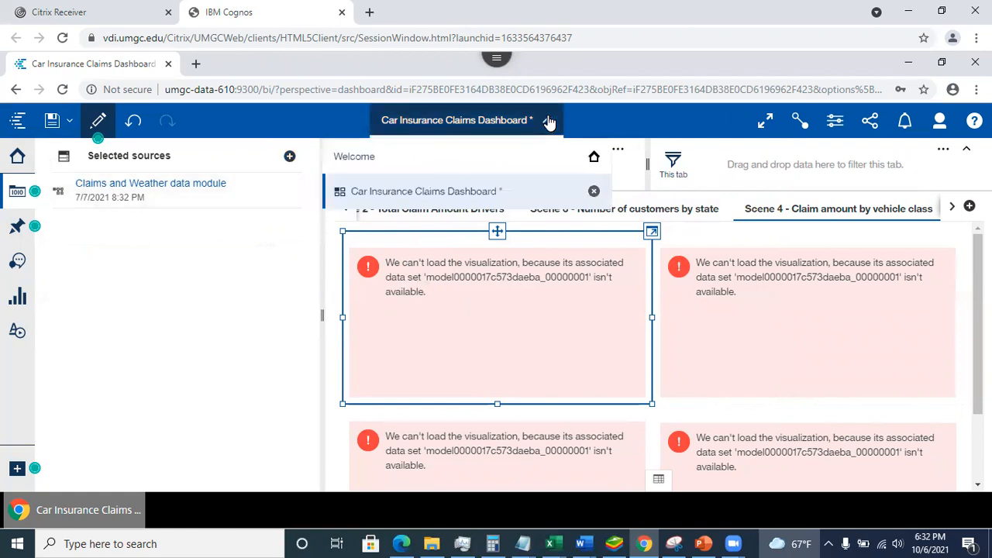
click(594, 192)
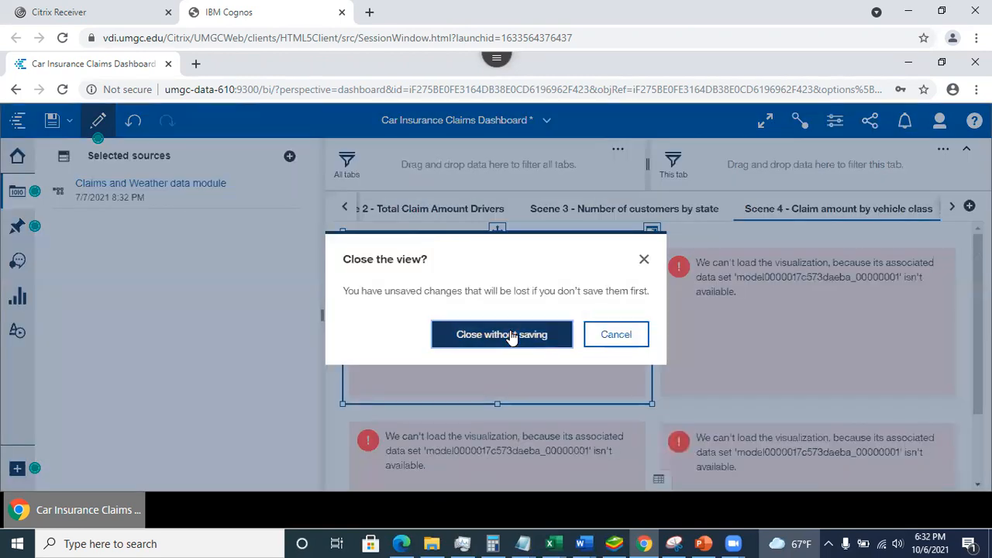
click(503, 335)
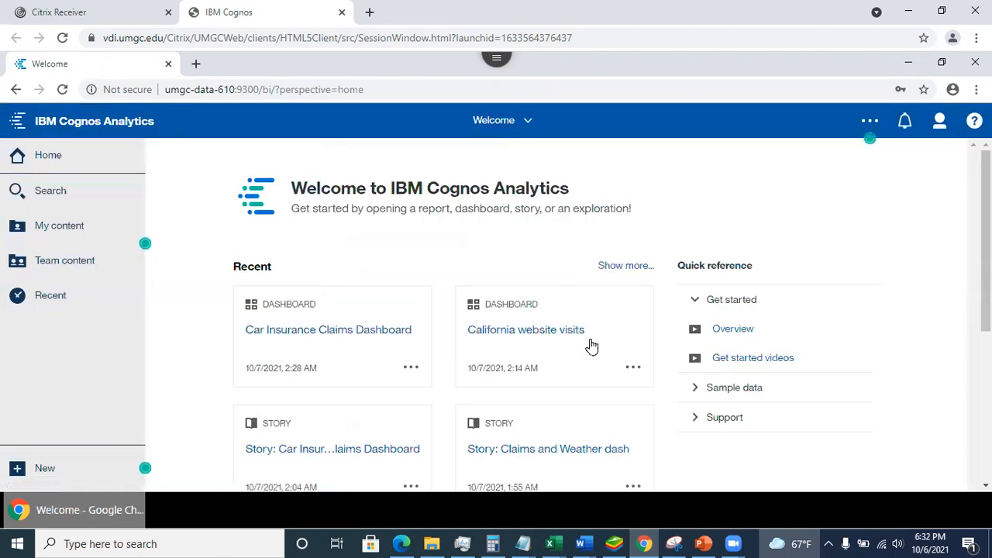
scroll(966, 225, down, 3)
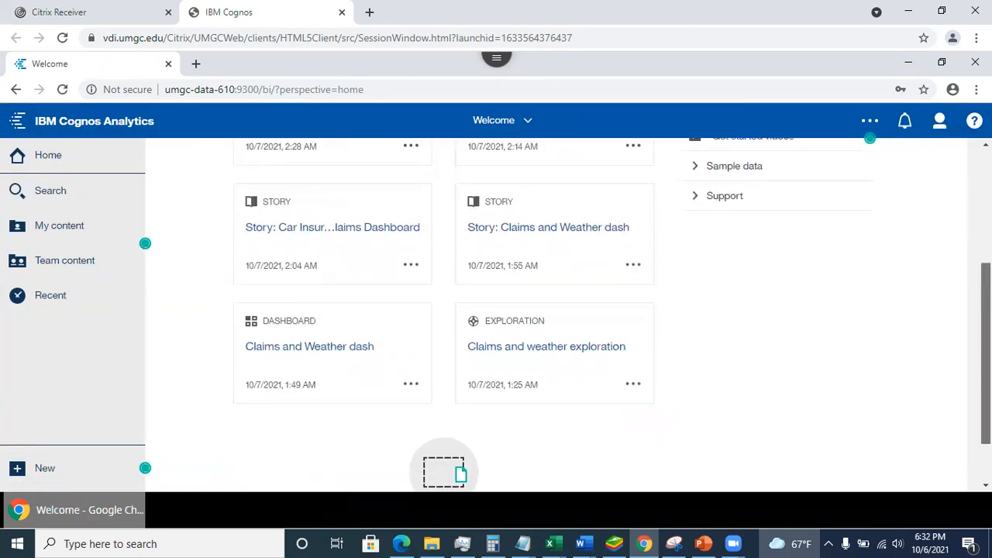
scroll(444, 471, up, 1)
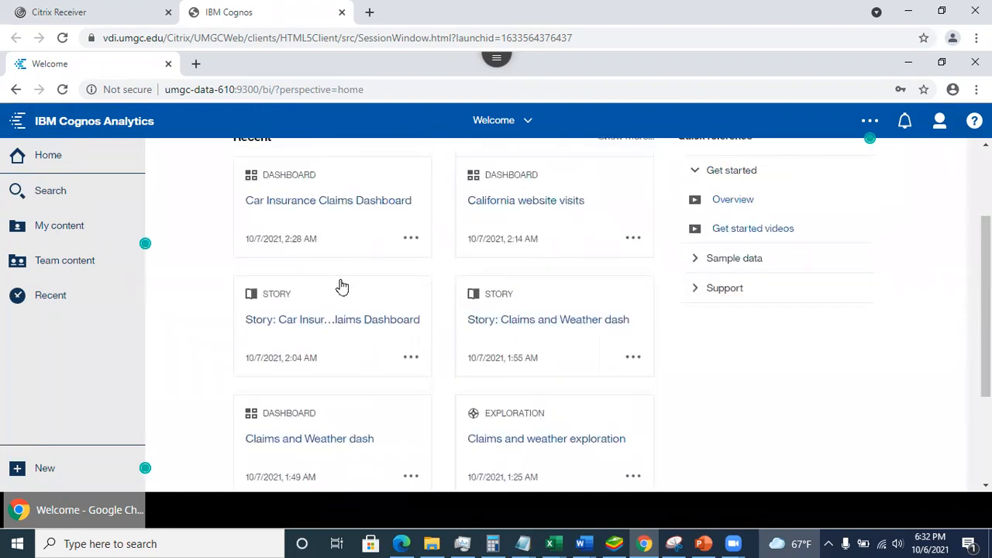
Open the properties of the Claims and Weather data module at the top level of My content and check its permissions.
click(58, 227)
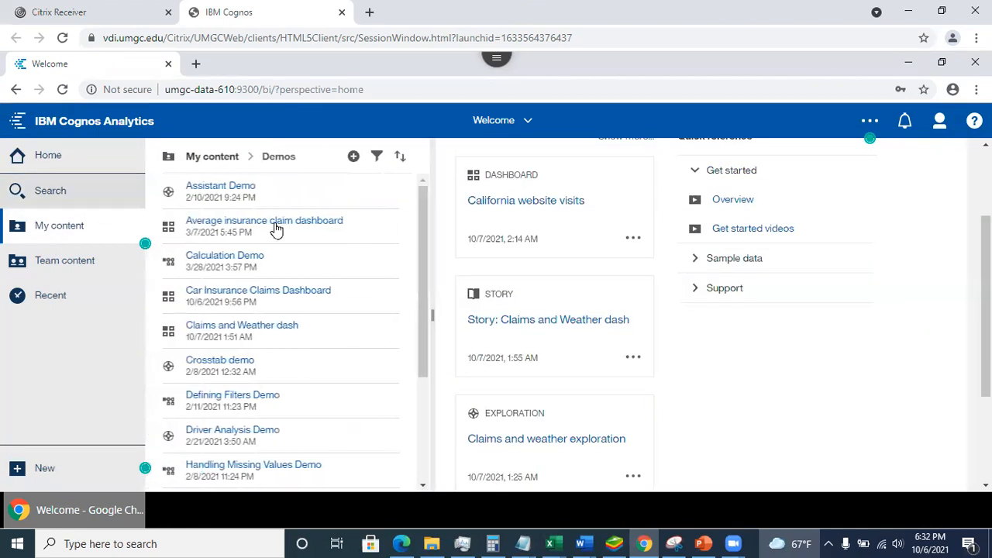
right_click(290, 204)
click(207, 158)
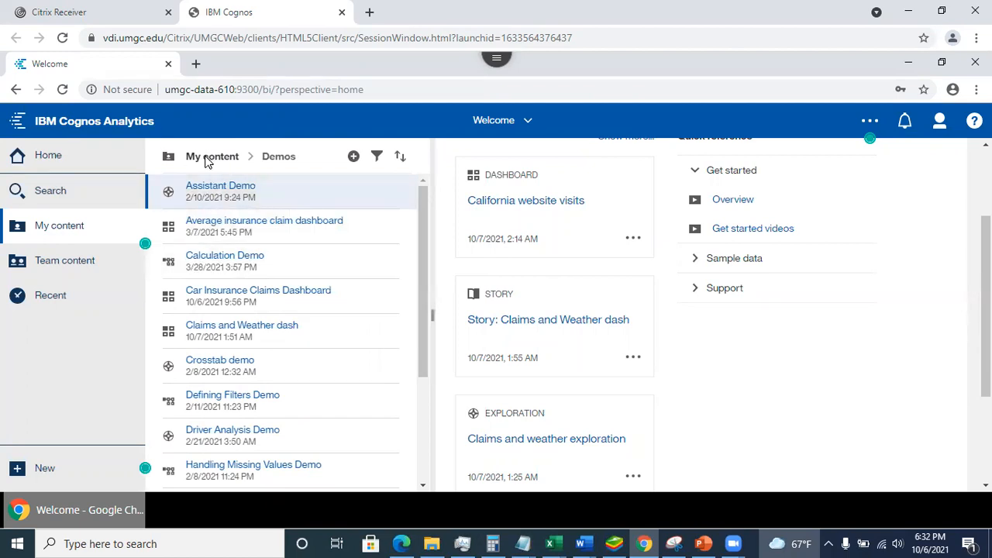
click(207, 158)
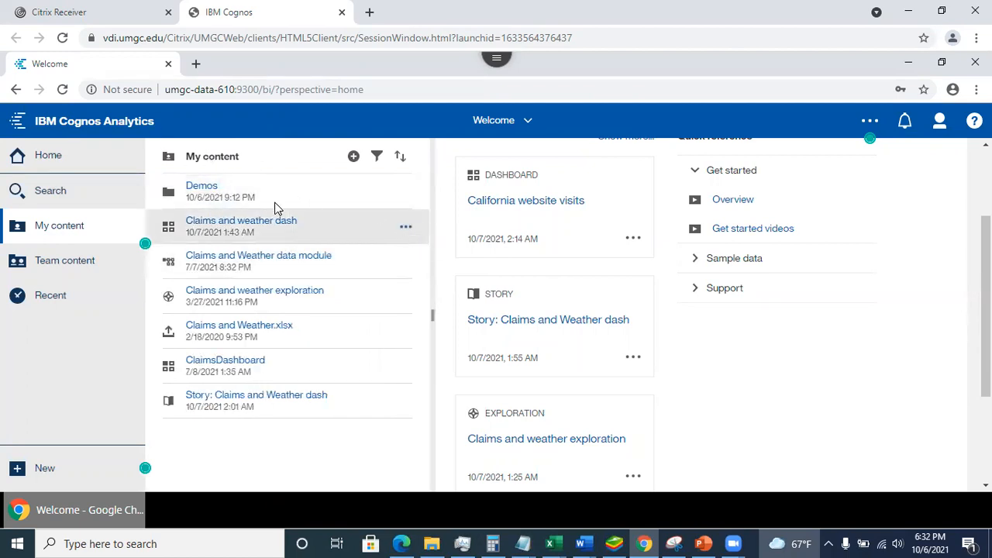
click(404, 264)
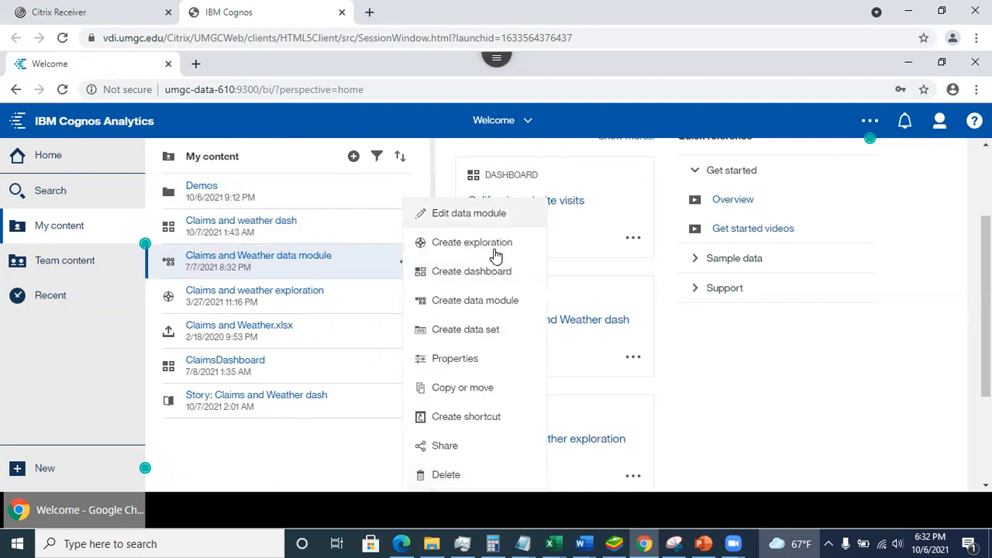
click(463, 355)
click(515, 257)
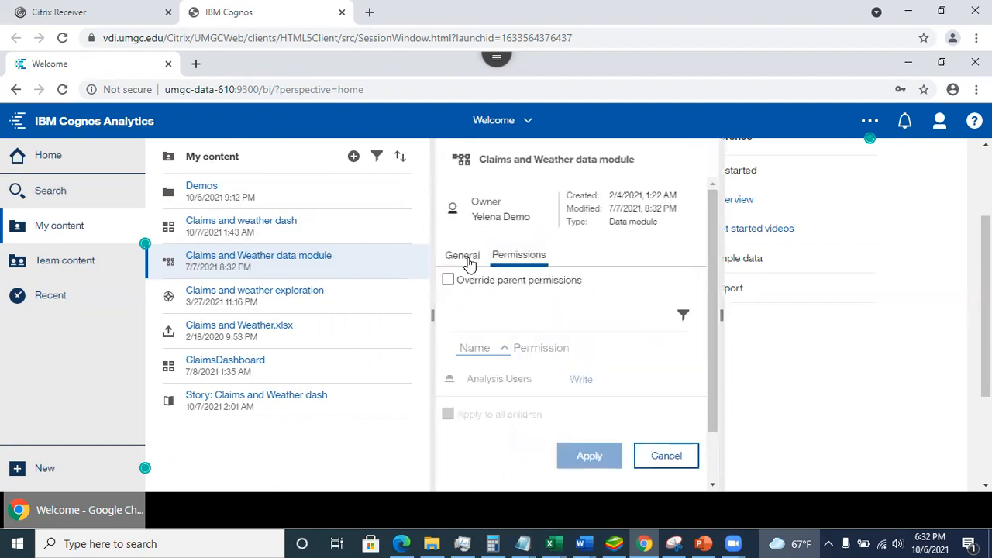
click(460, 258)
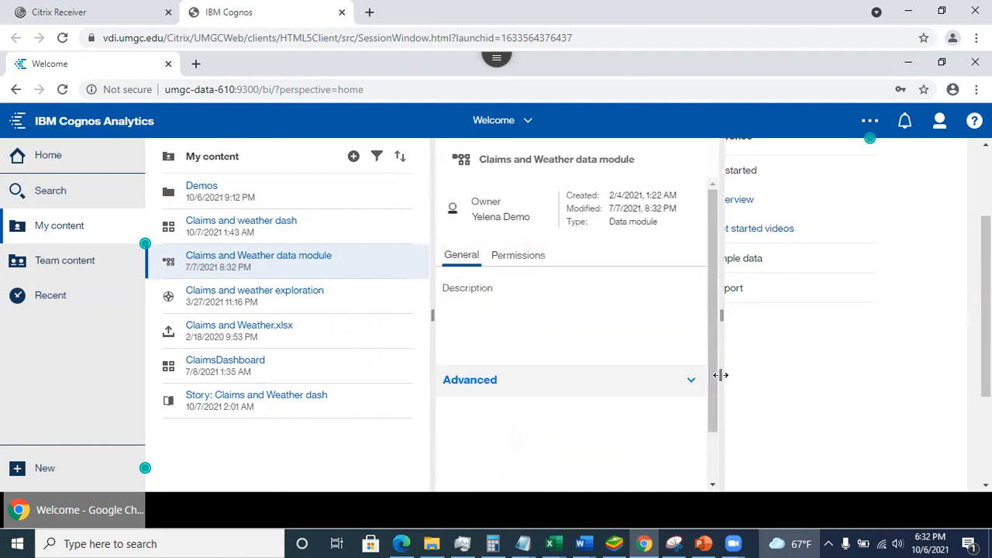
Examine the data module's ID in its advanced properties and recheck its permissions.
click(673, 385)
drag(714, 280, 731, 421)
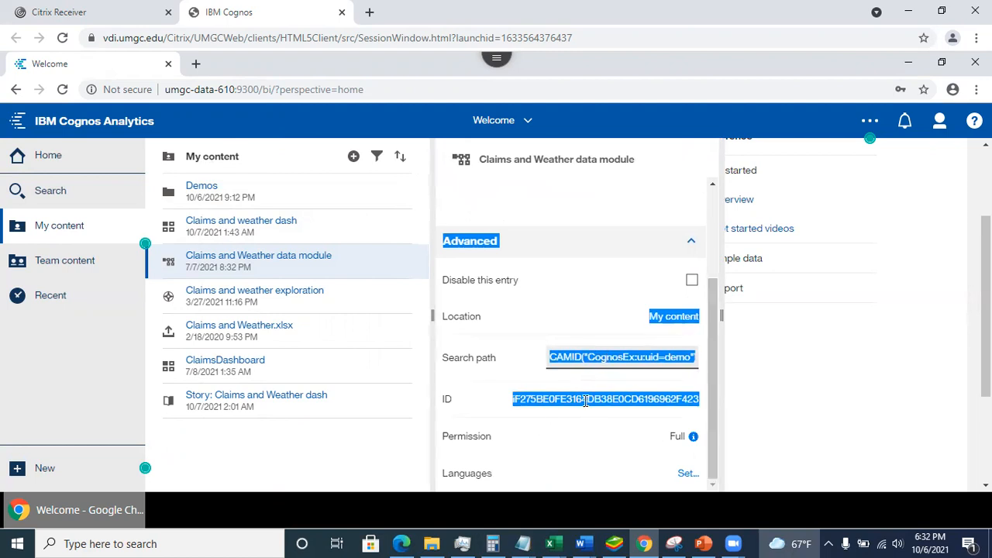
click(539, 397)
drag(546, 397, 702, 402)
click(522, 397)
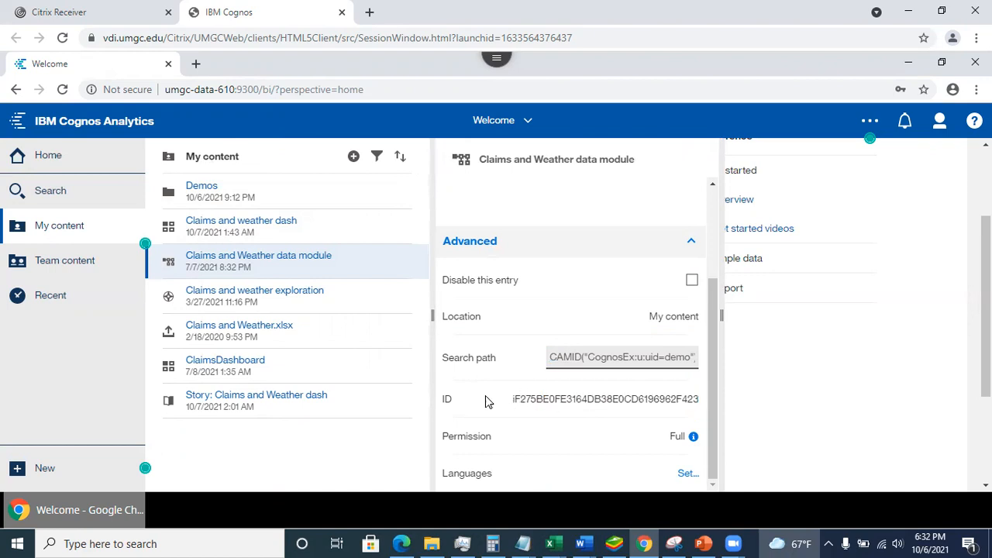
drag(519, 398, 713, 393)
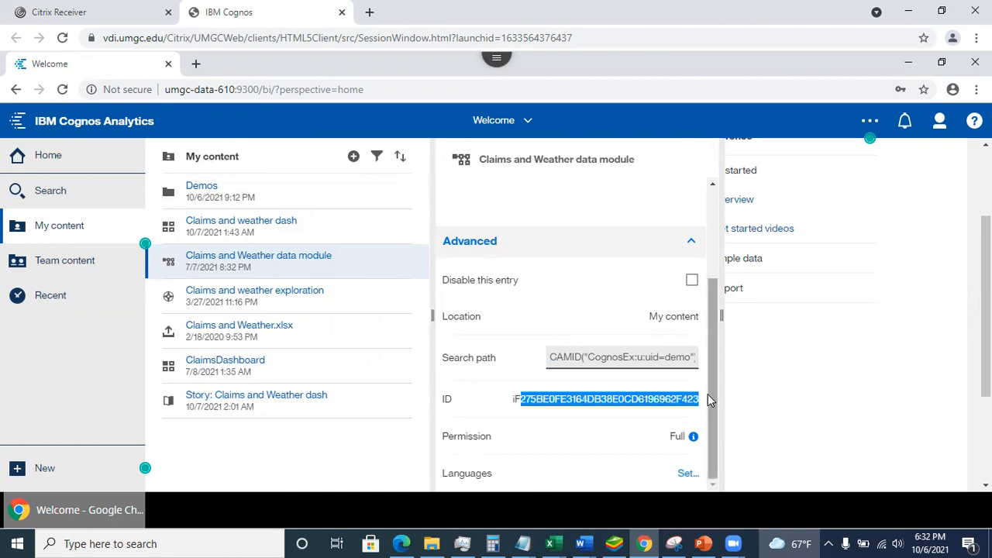
click(644, 399)
drag(556, 397, 477, 399)
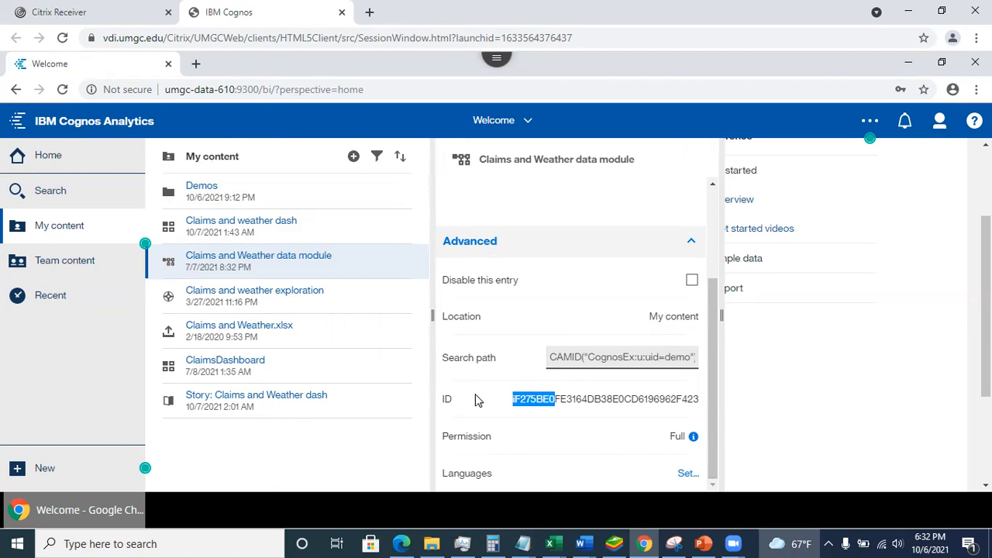
click(663, 395)
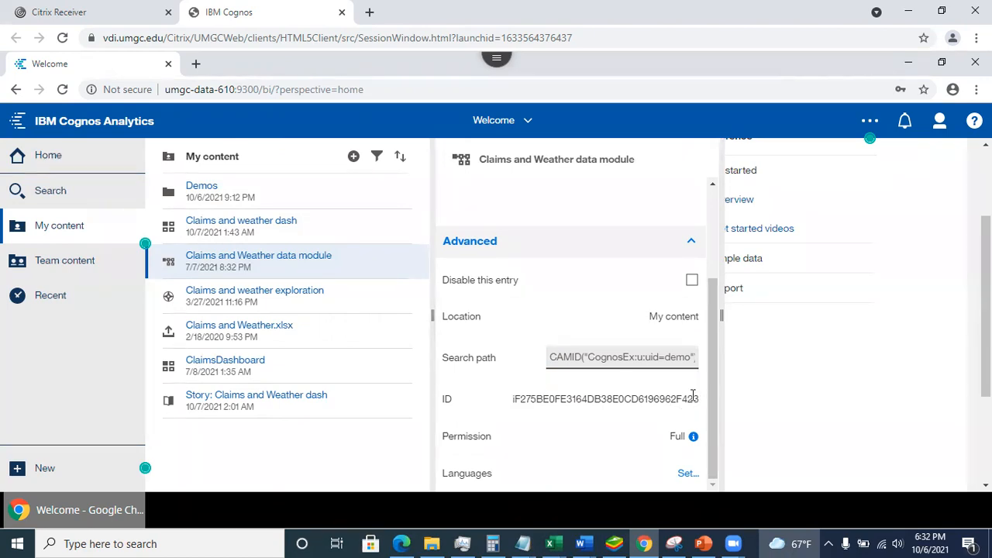
drag(695, 396, 653, 394)
drag(715, 393, 709, 264)
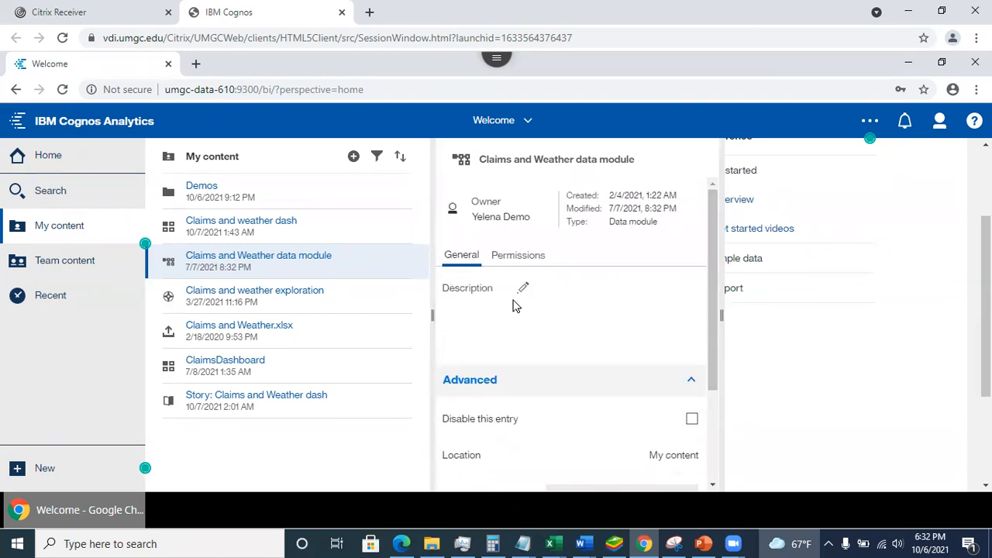
click(509, 262)
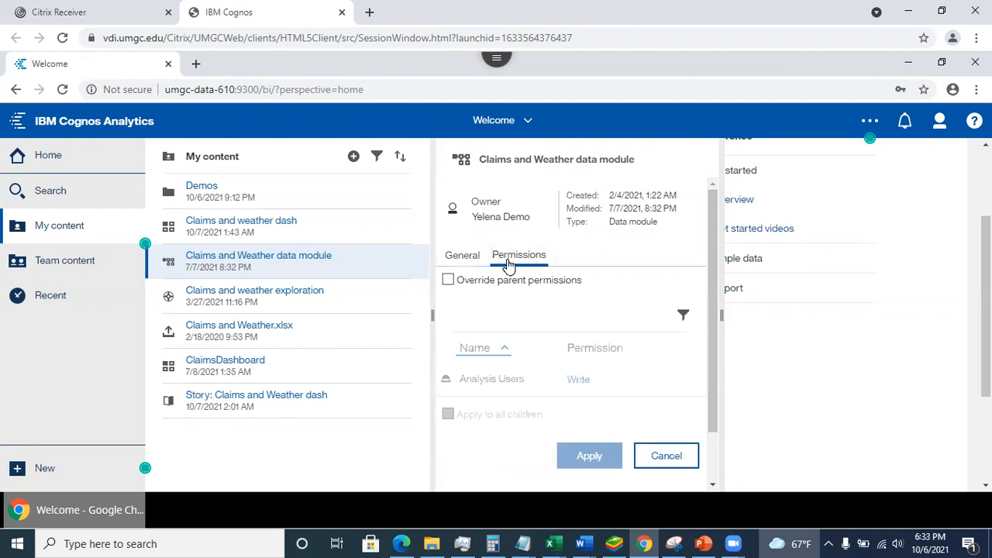
click(445, 261)
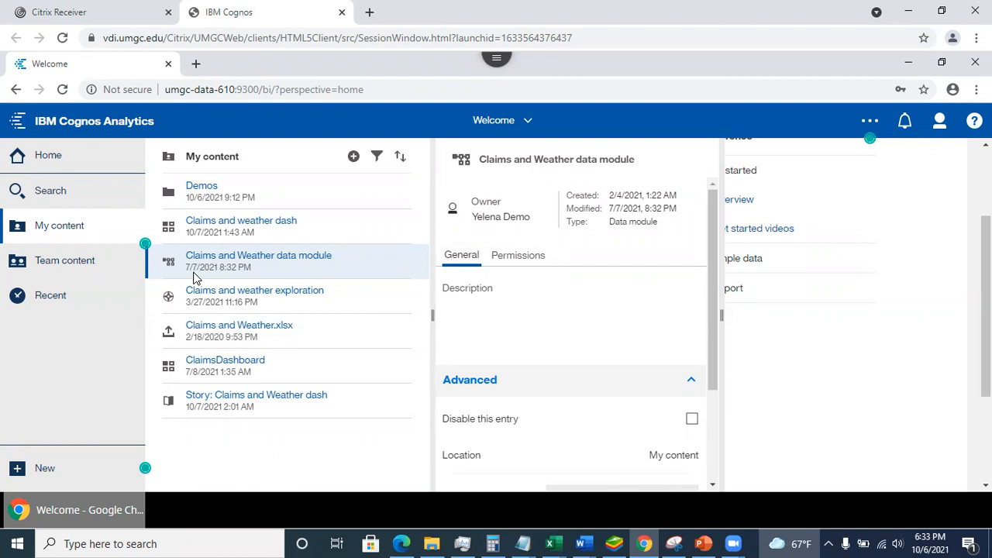
Look through the items in the Demos folder and close the My content list.
click(200, 191)
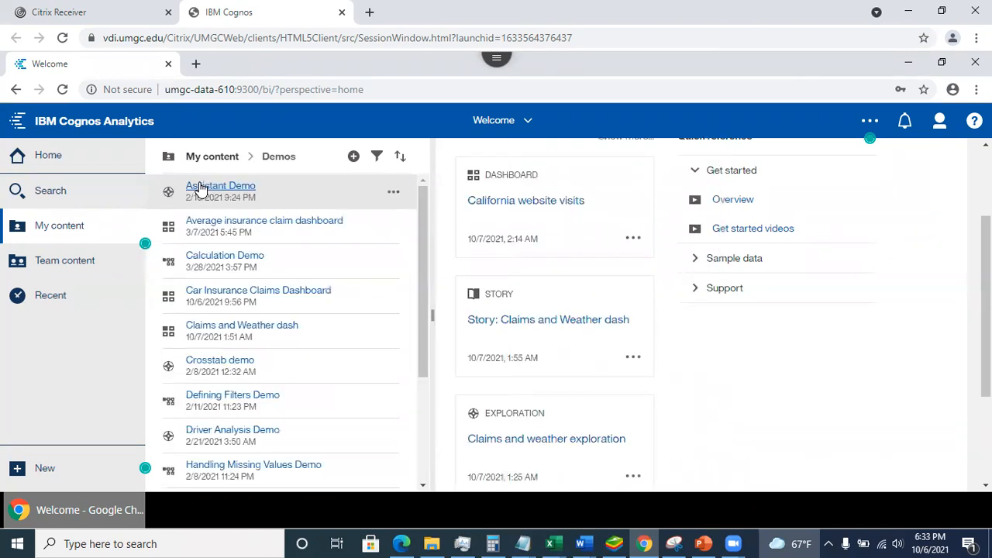
drag(424, 270, 427, 308)
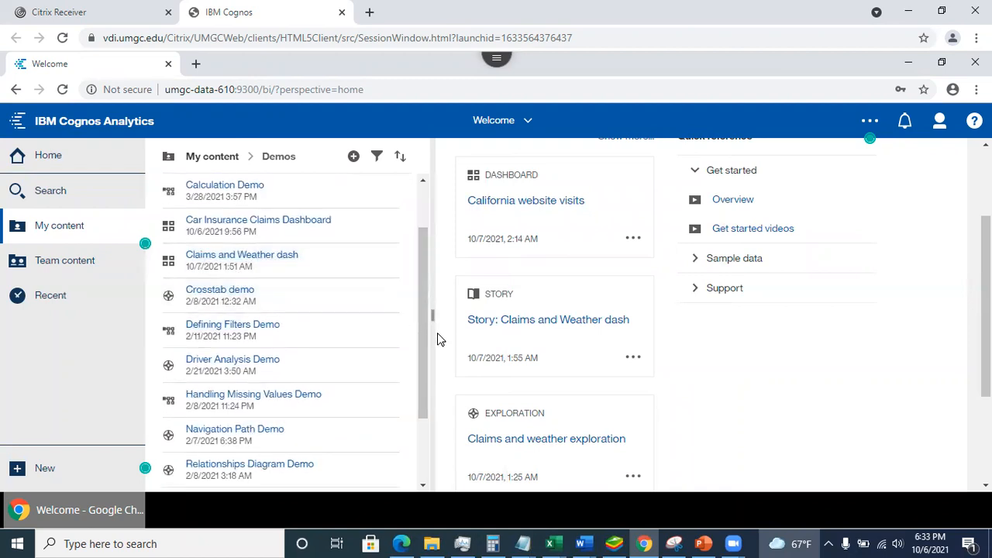
drag(418, 416, 436, 498)
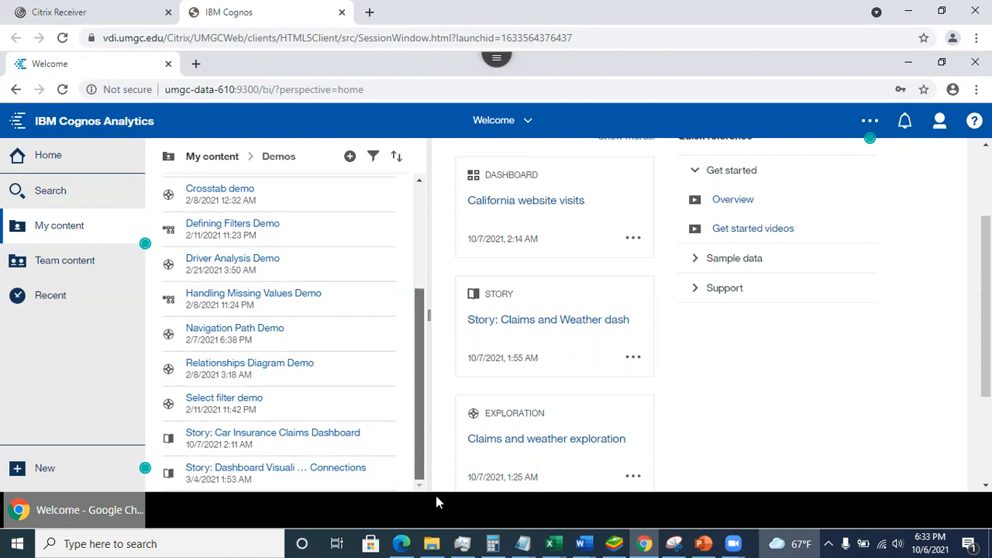
scroll(294, 349, up, 3)
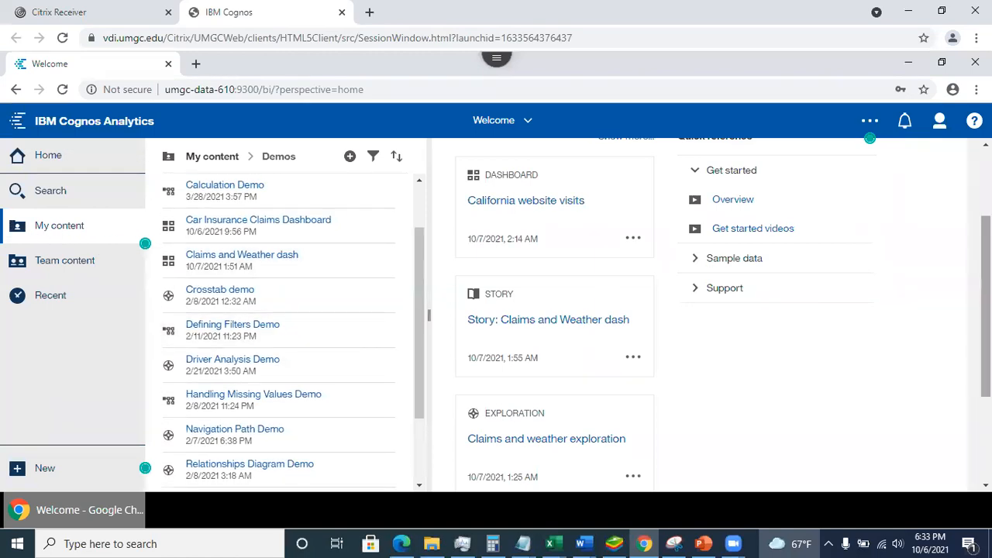
click(28, 237)
click(28, 238)
click(37, 237)
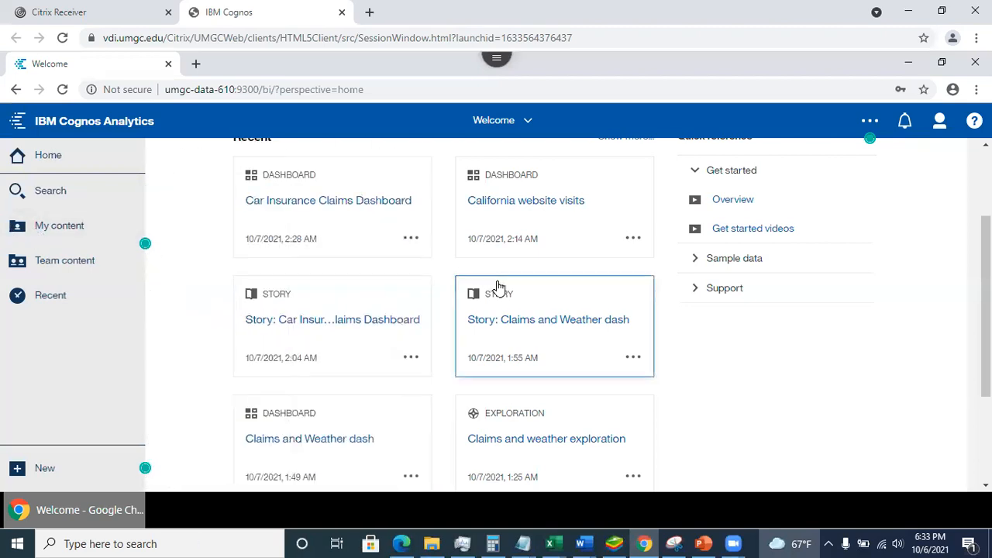
Remove the Car Insurance Claims Dashboard from the recent items on the Welcome page.
scroll(867, 360, up, 2)
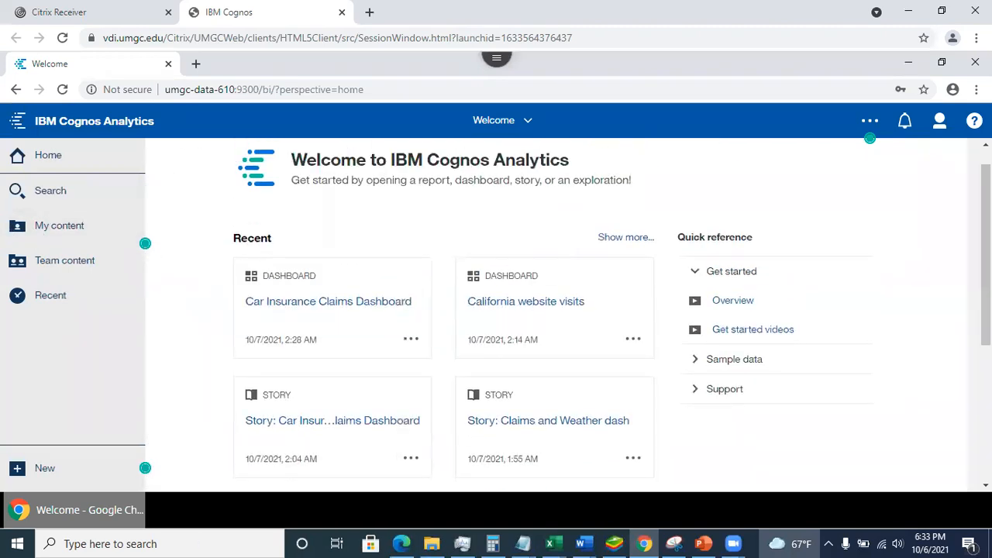
click(411, 341)
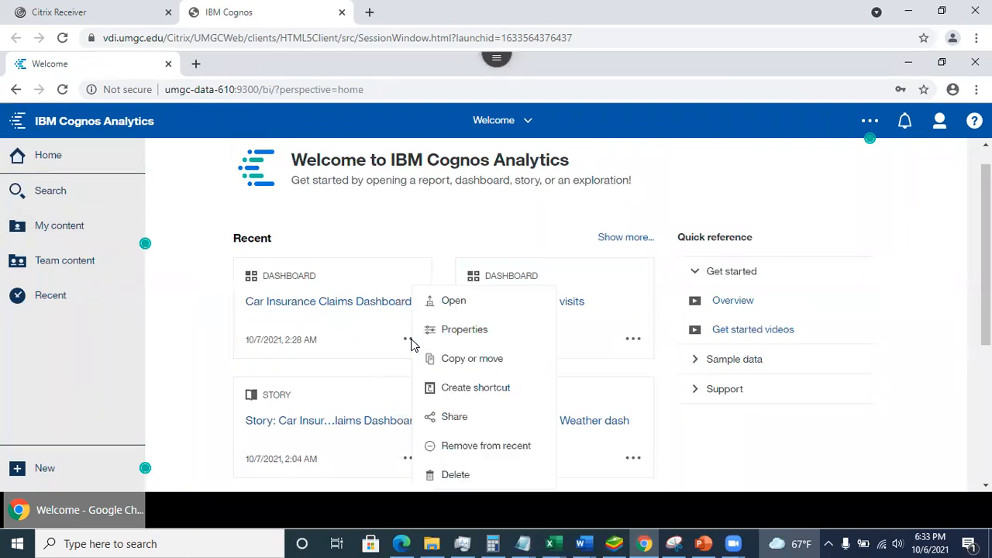
click(496, 447)
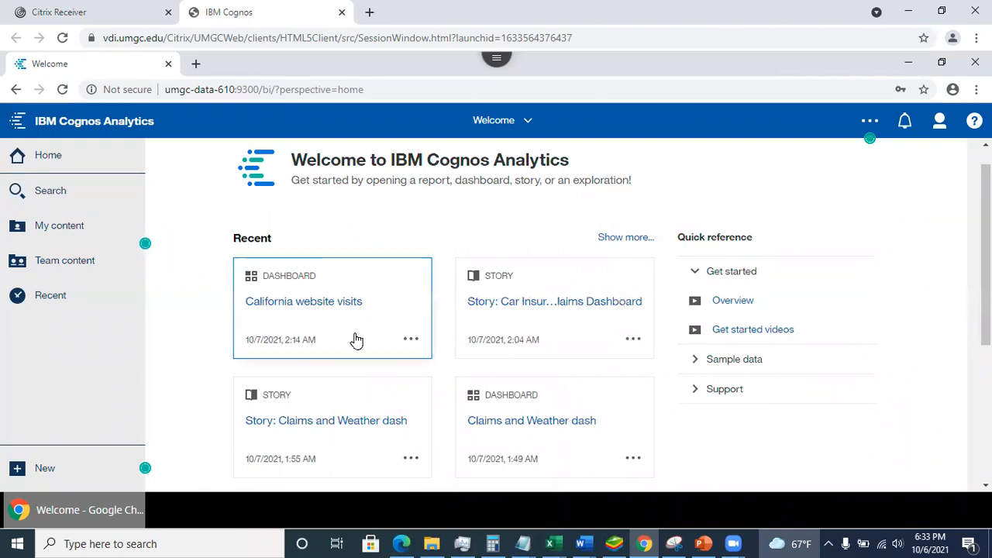
click(410, 339)
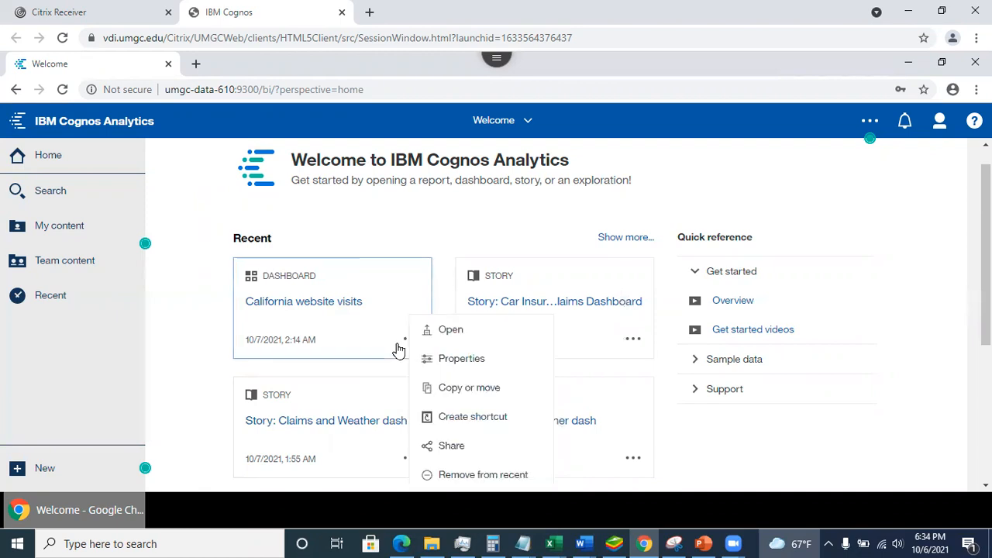
click(504, 213)
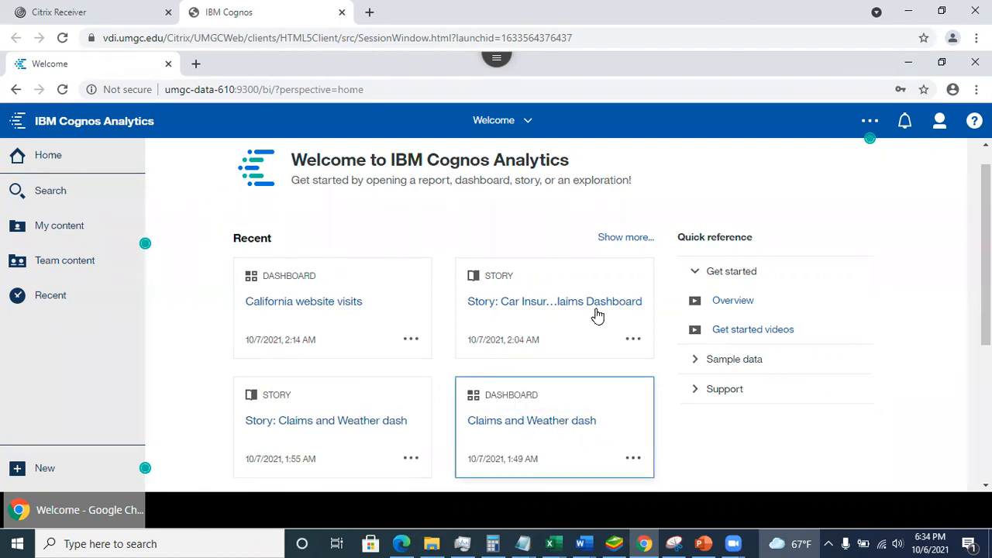
Briefly view the Claims and Weather dash dashboard and remove it from the recent items.
click(528, 425)
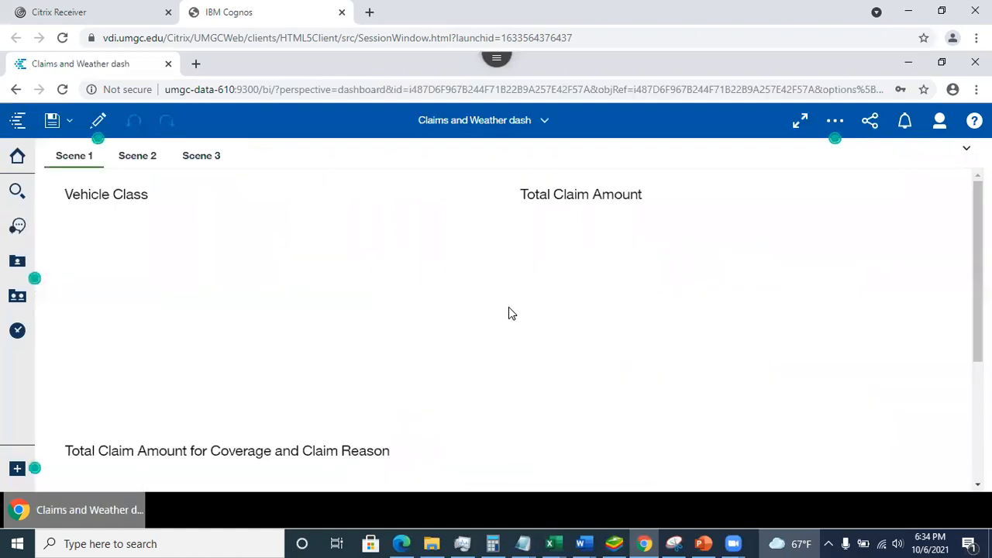
click(546, 122)
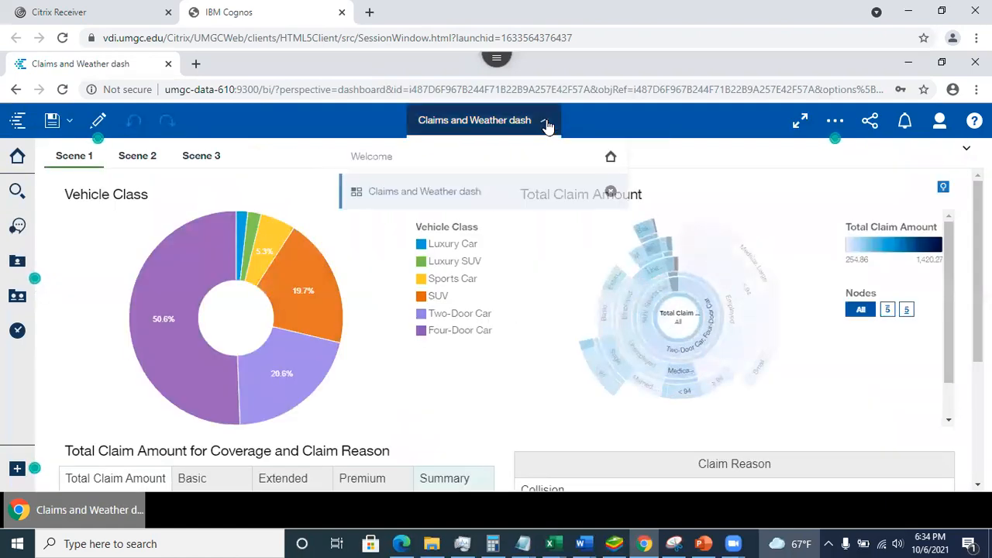
click(611, 193)
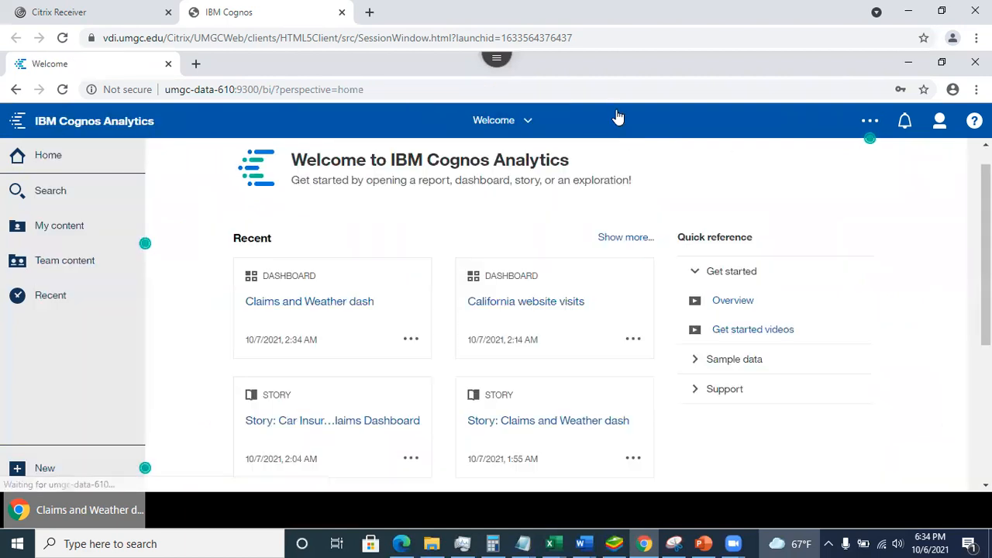
click(411, 339)
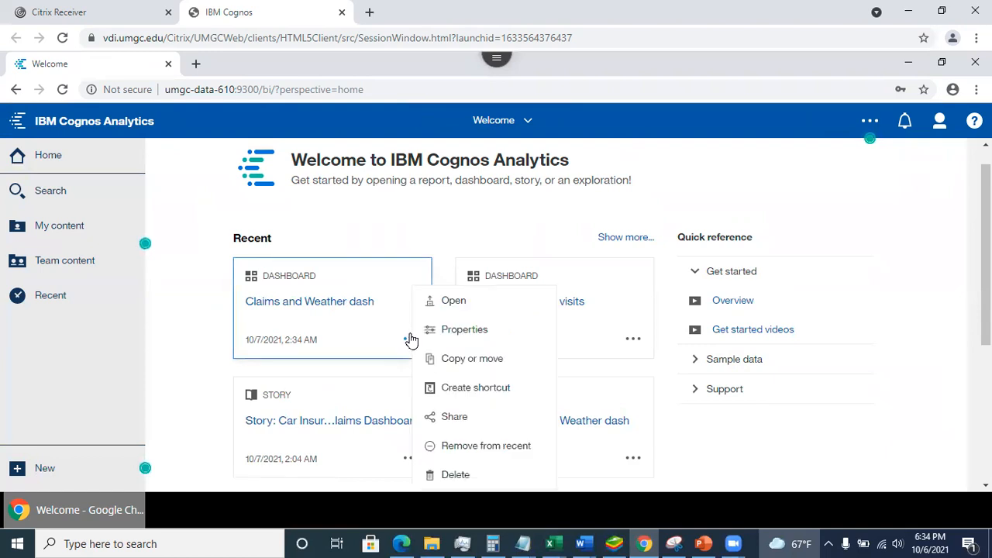
click(519, 445)
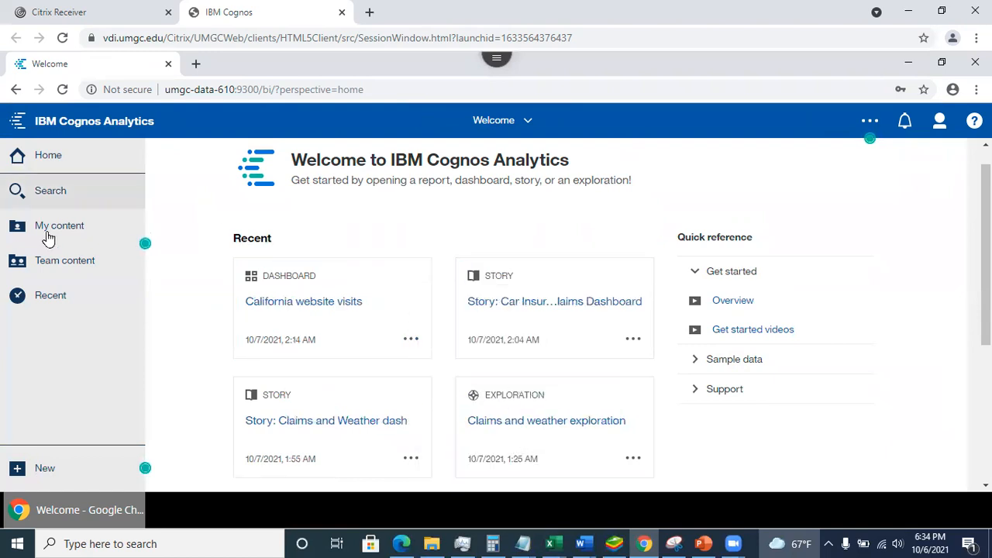
Review the items at the top level of My content and close the list.
click(75, 226)
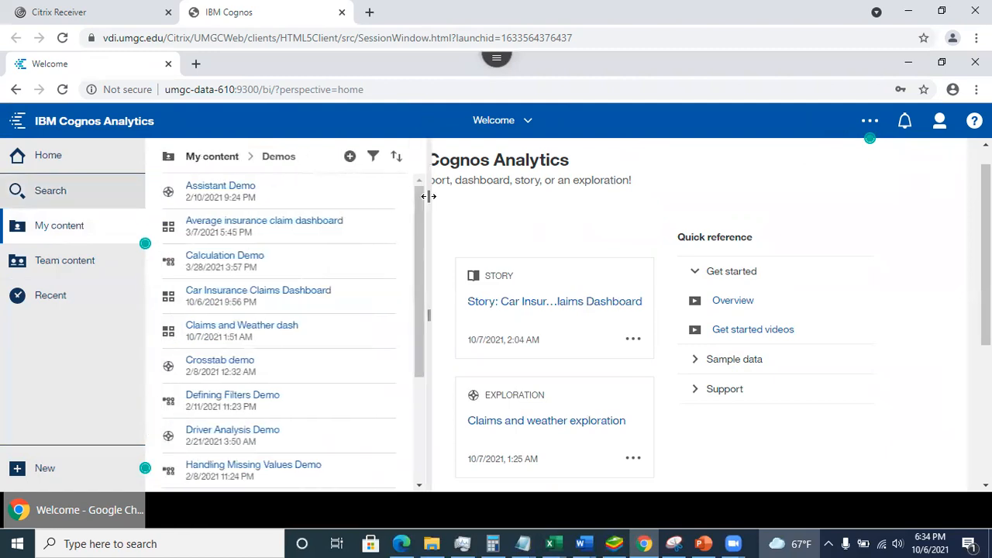
click(213, 158)
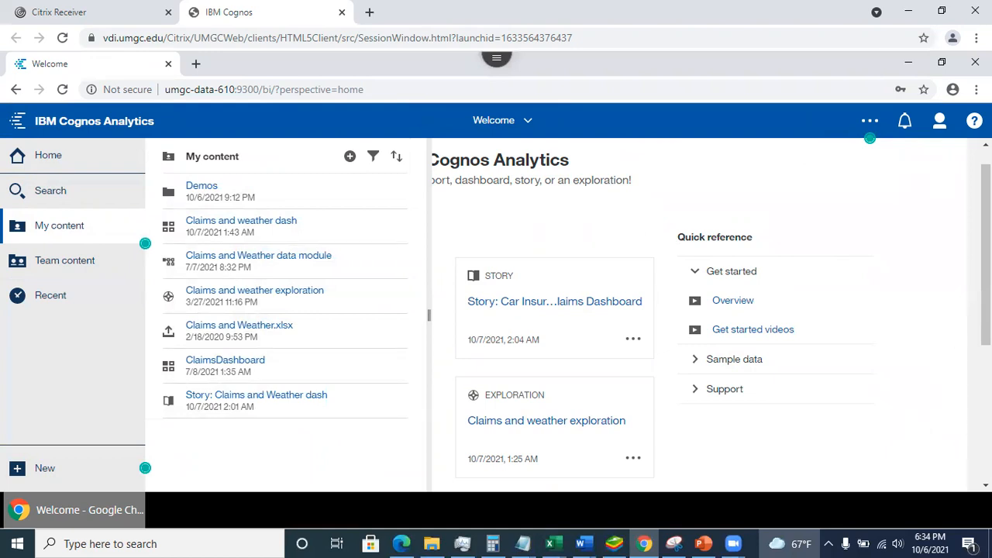
click(64, 235)
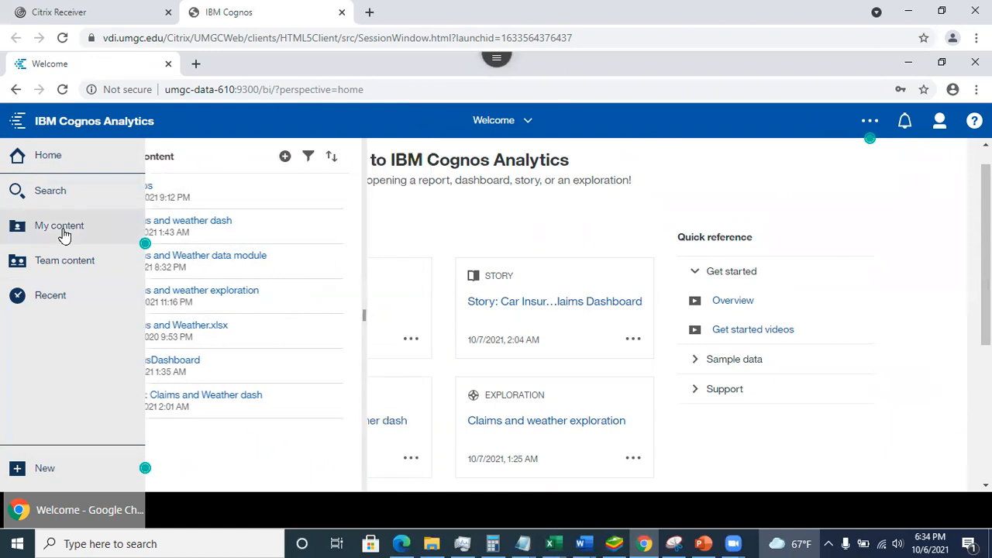